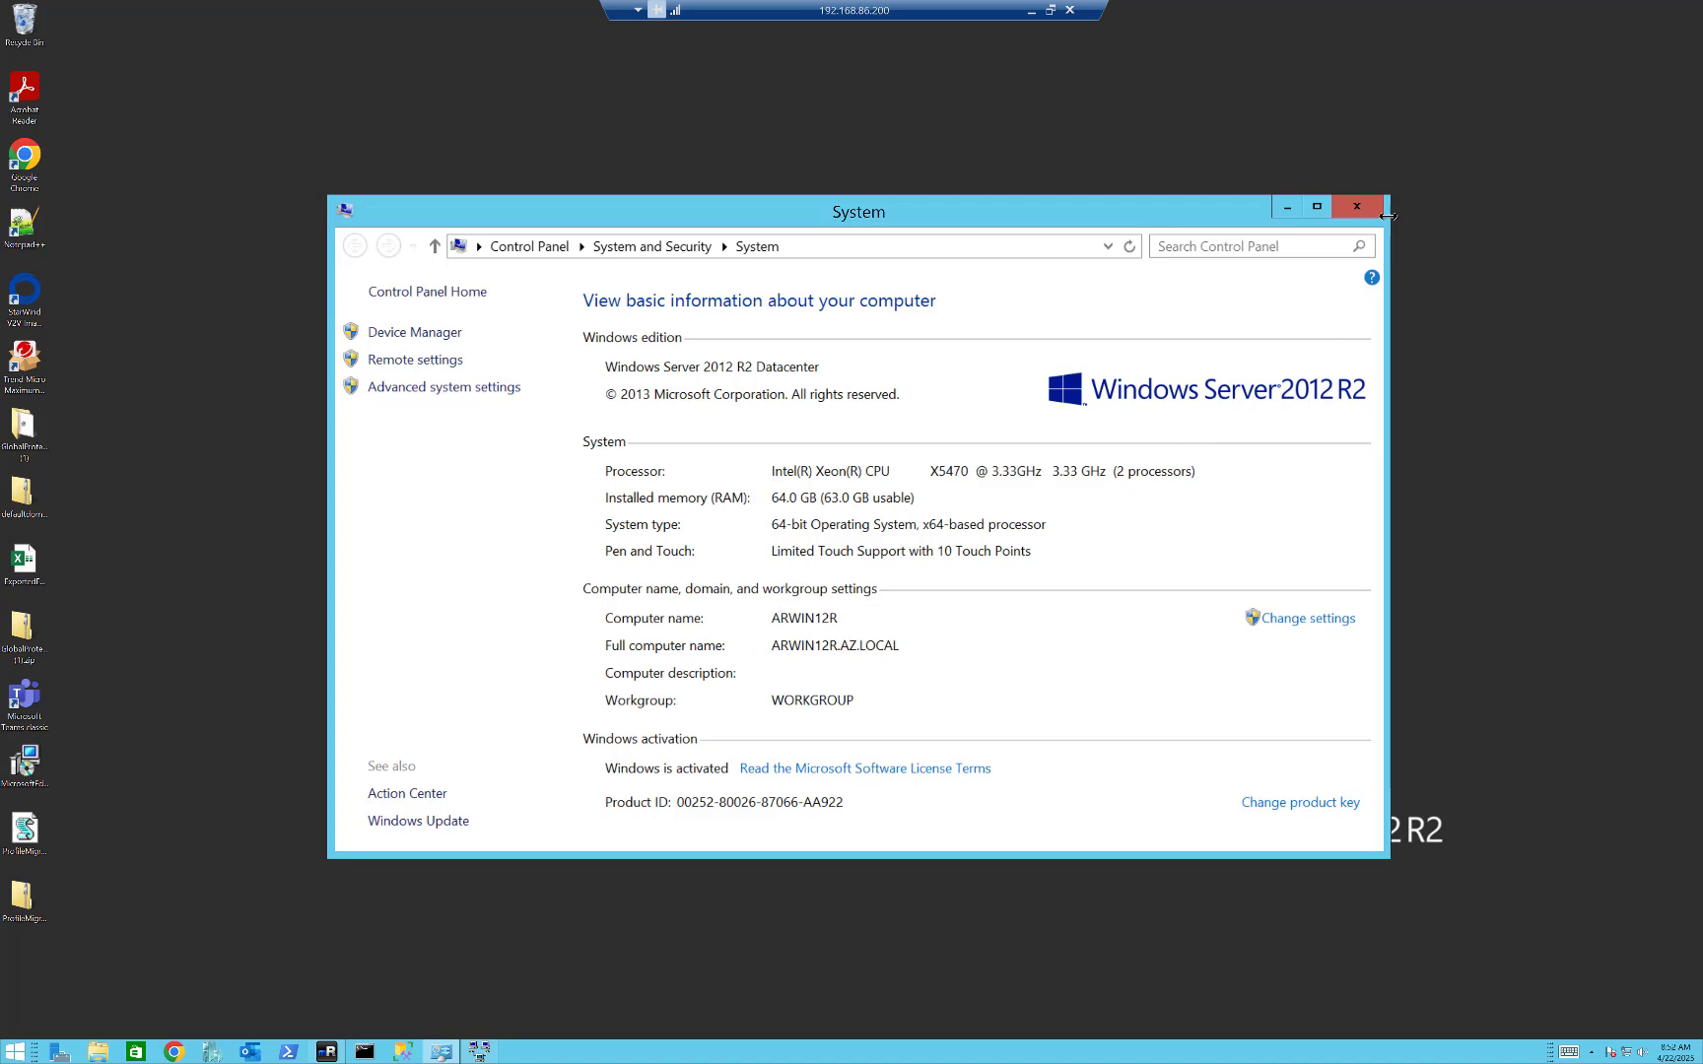
Disconnect the Azure demand-dial interface in Routing and Remote Access, refresh the interface list and close the console.
{"action": "left_click", "coordinate": [1356, 208]}
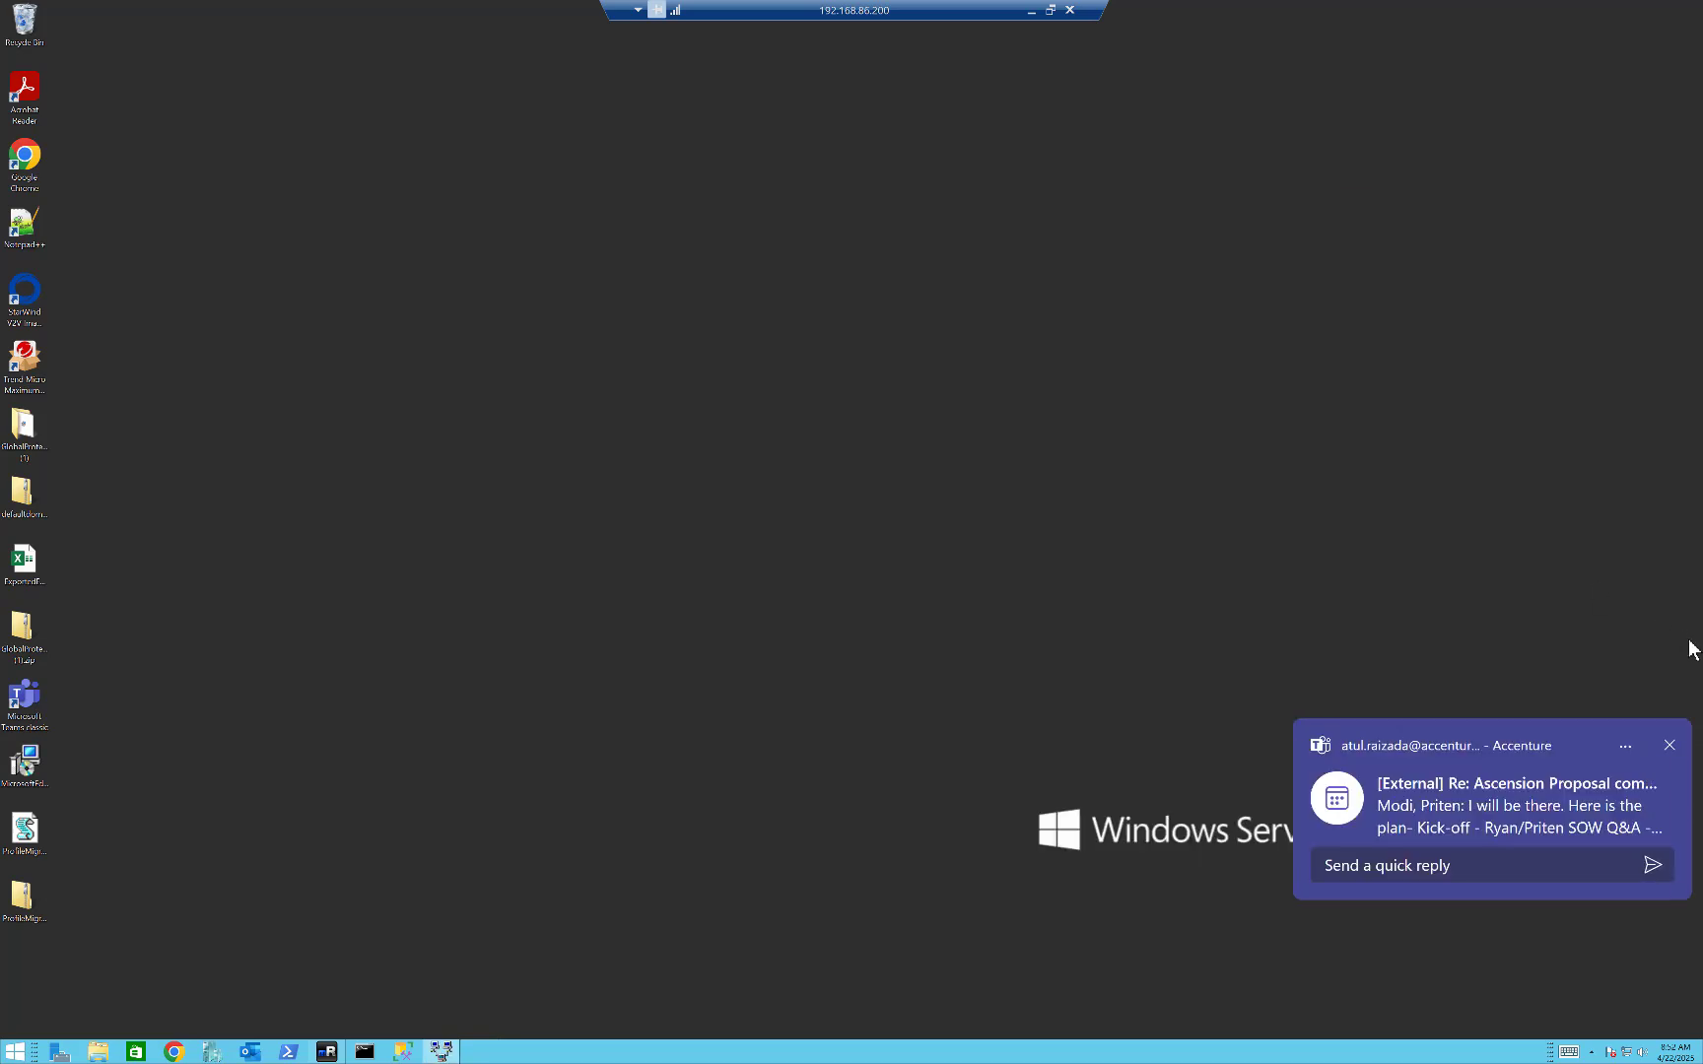
{"action": "left_click", "coordinate": [1670, 745]}
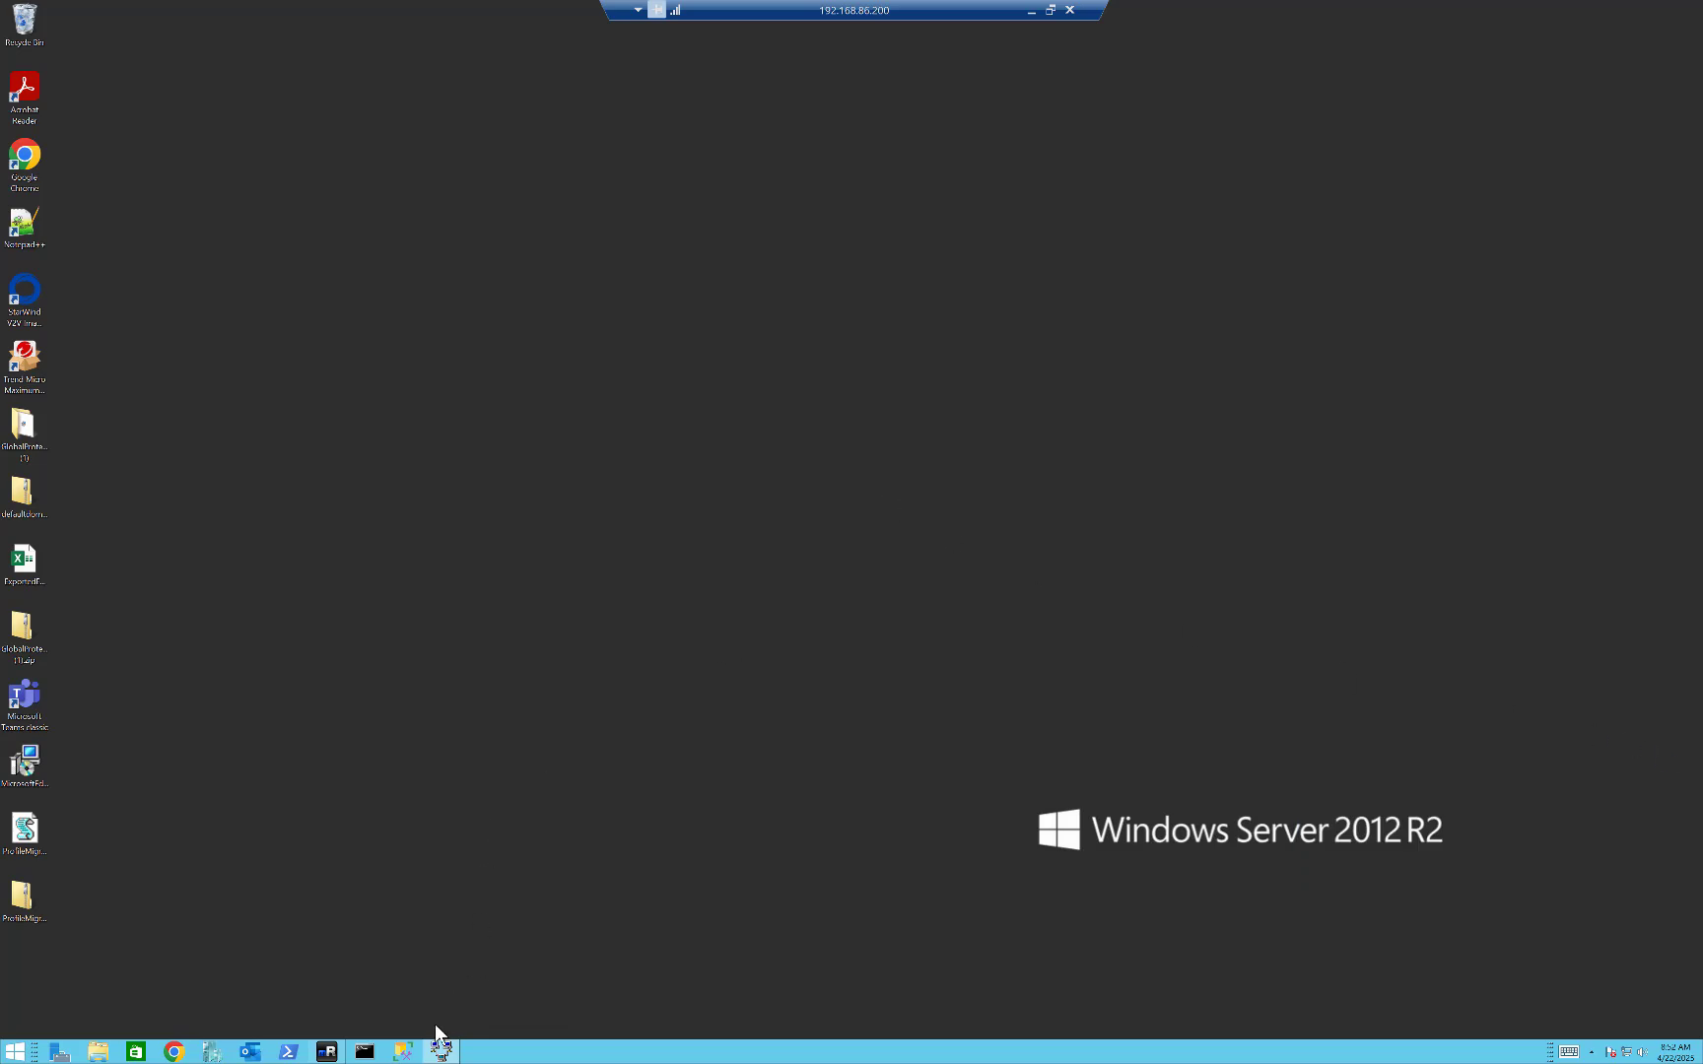
{"action": "left_click", "coordinate": [440, 1051]}
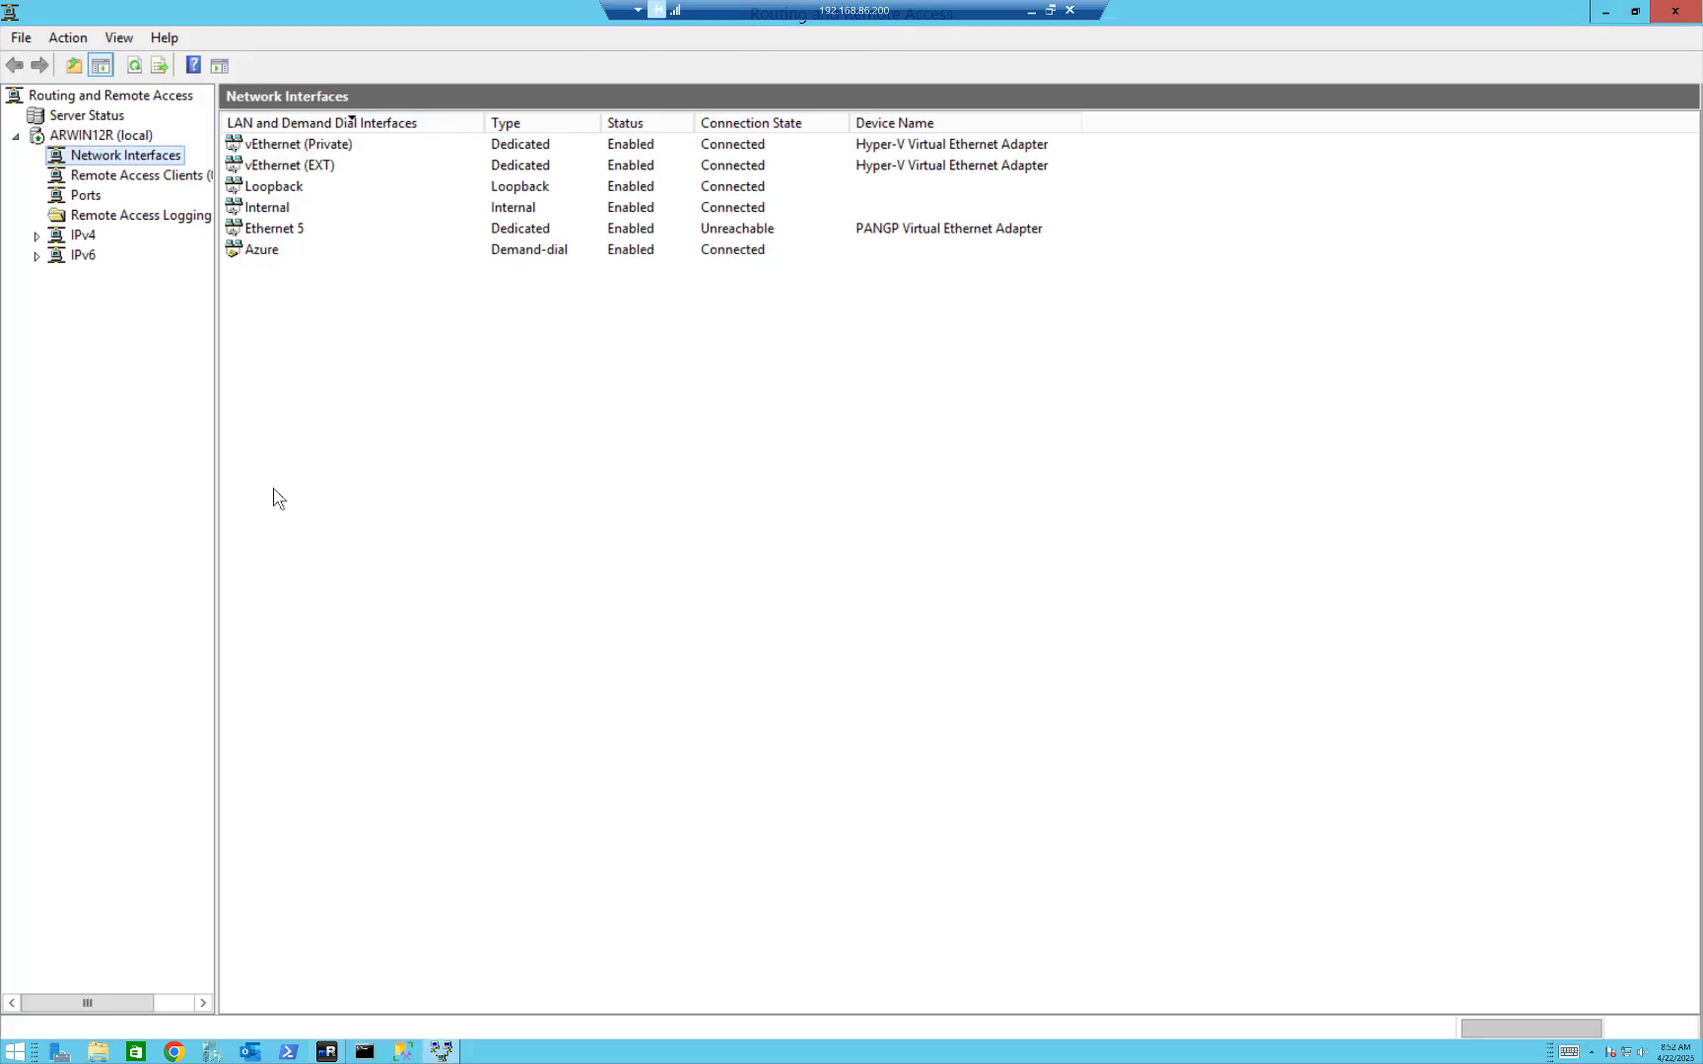
{"action": "left_click", "coordinate": [241, 252]}
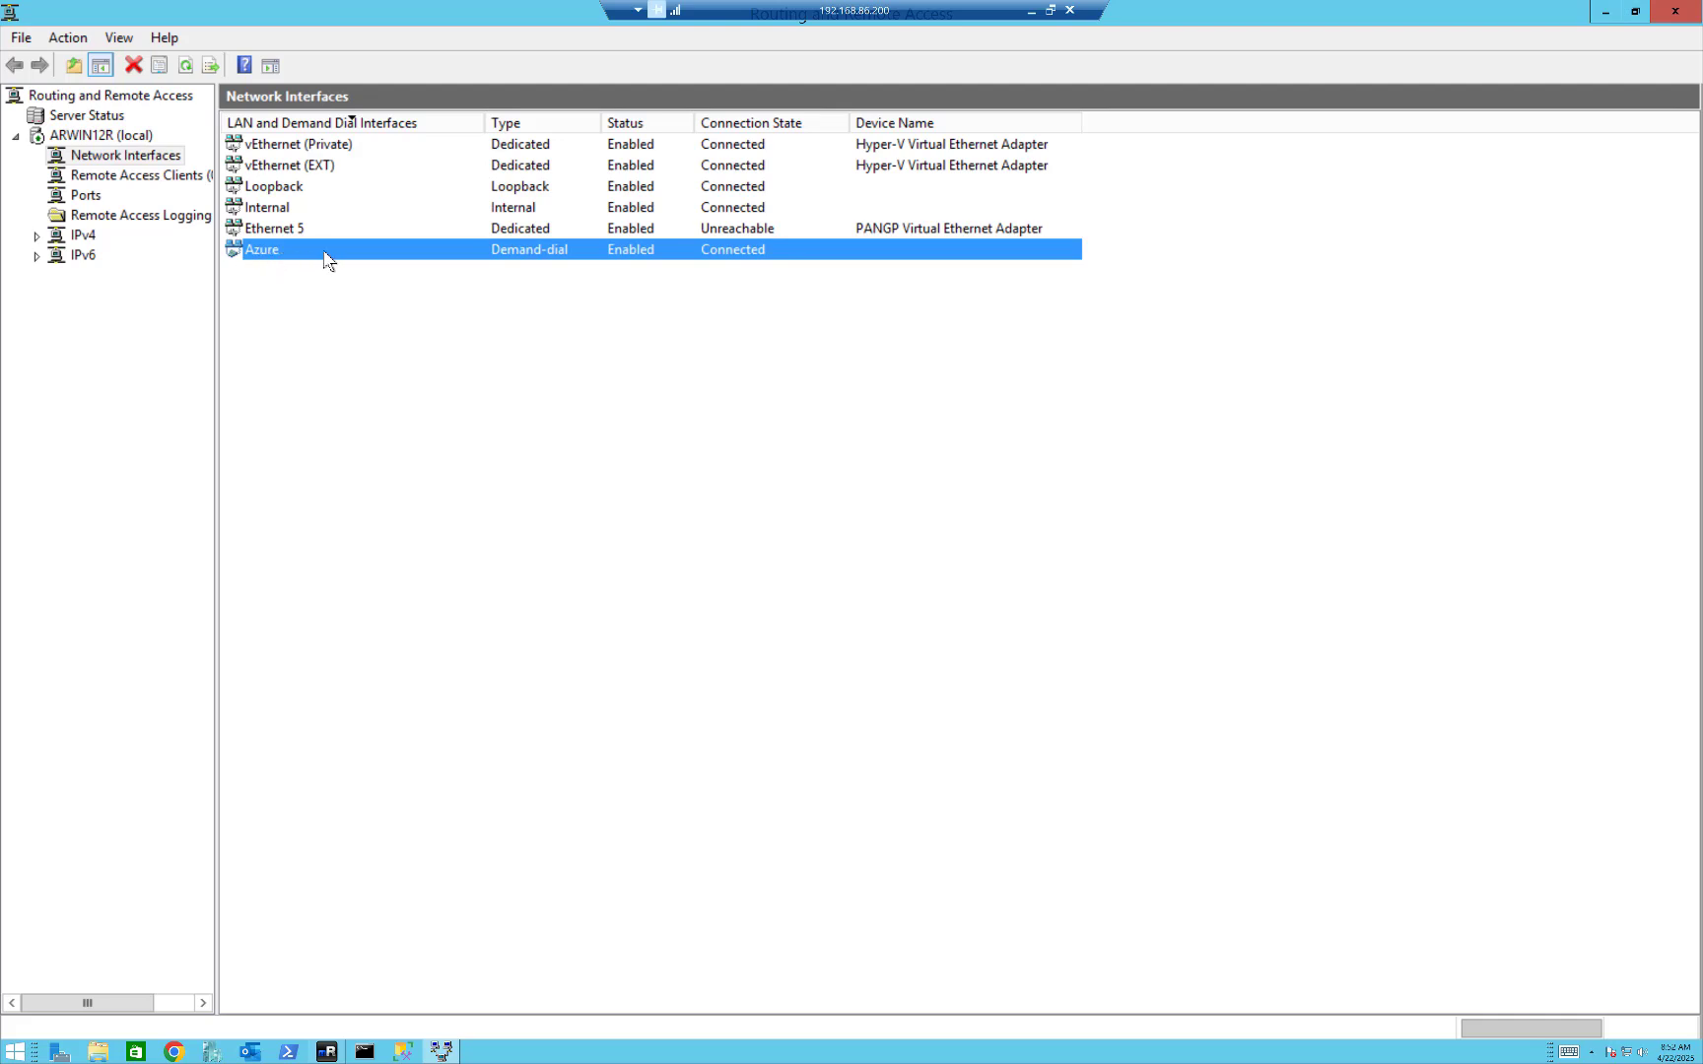
{"action": "right_click", "coordinate": [417, 260]}
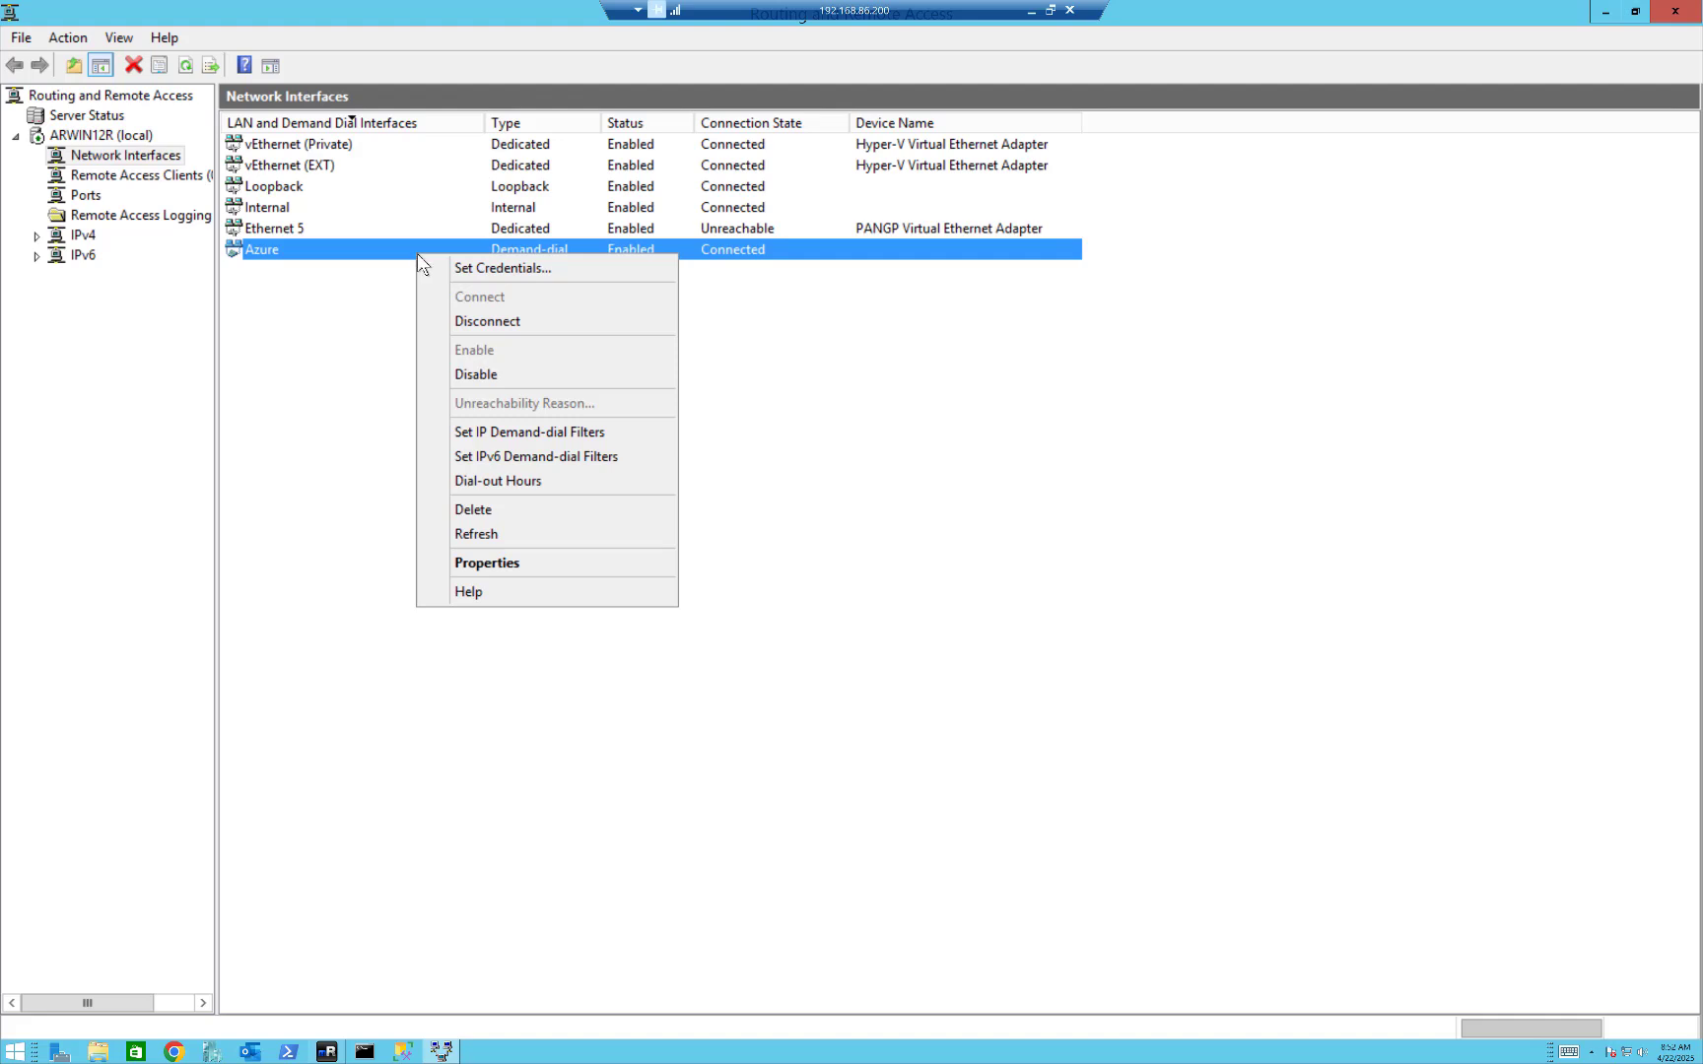
{"action": "left_click", "coordinate": [460, 327]}
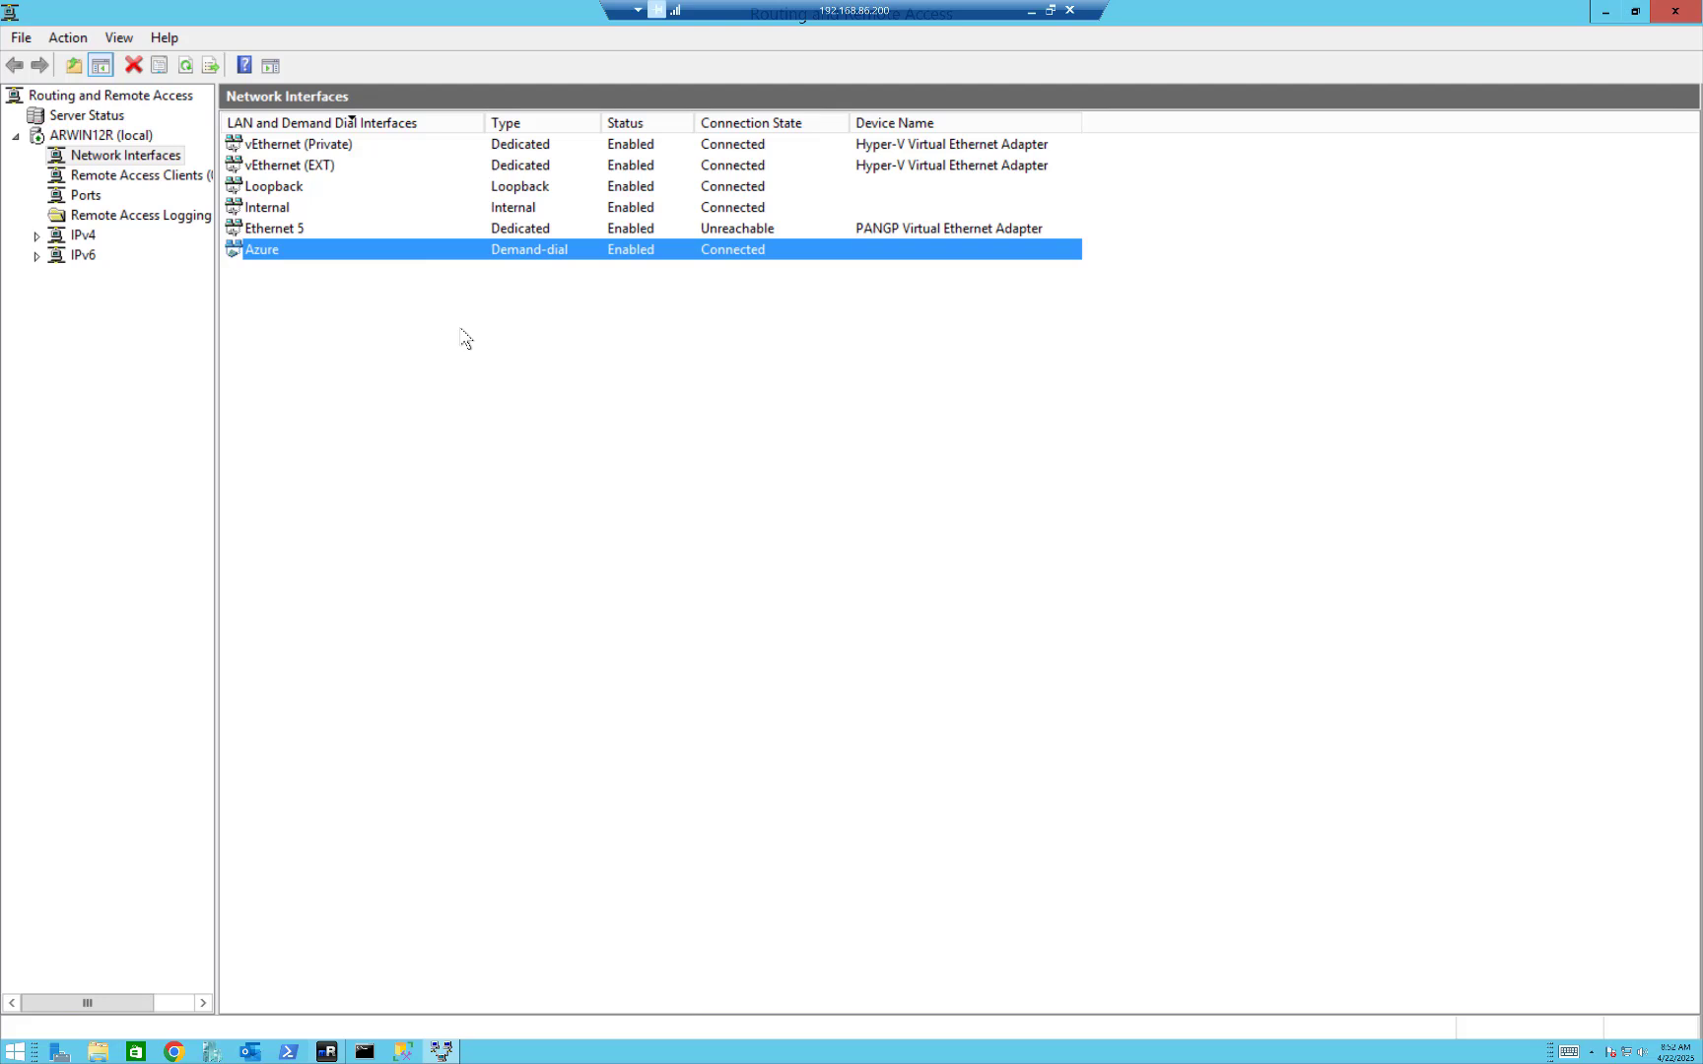
{"action": "left_click", "coordinate": [194, 76]}
{"action": "left_click", "coordinate": [1676, 14]}
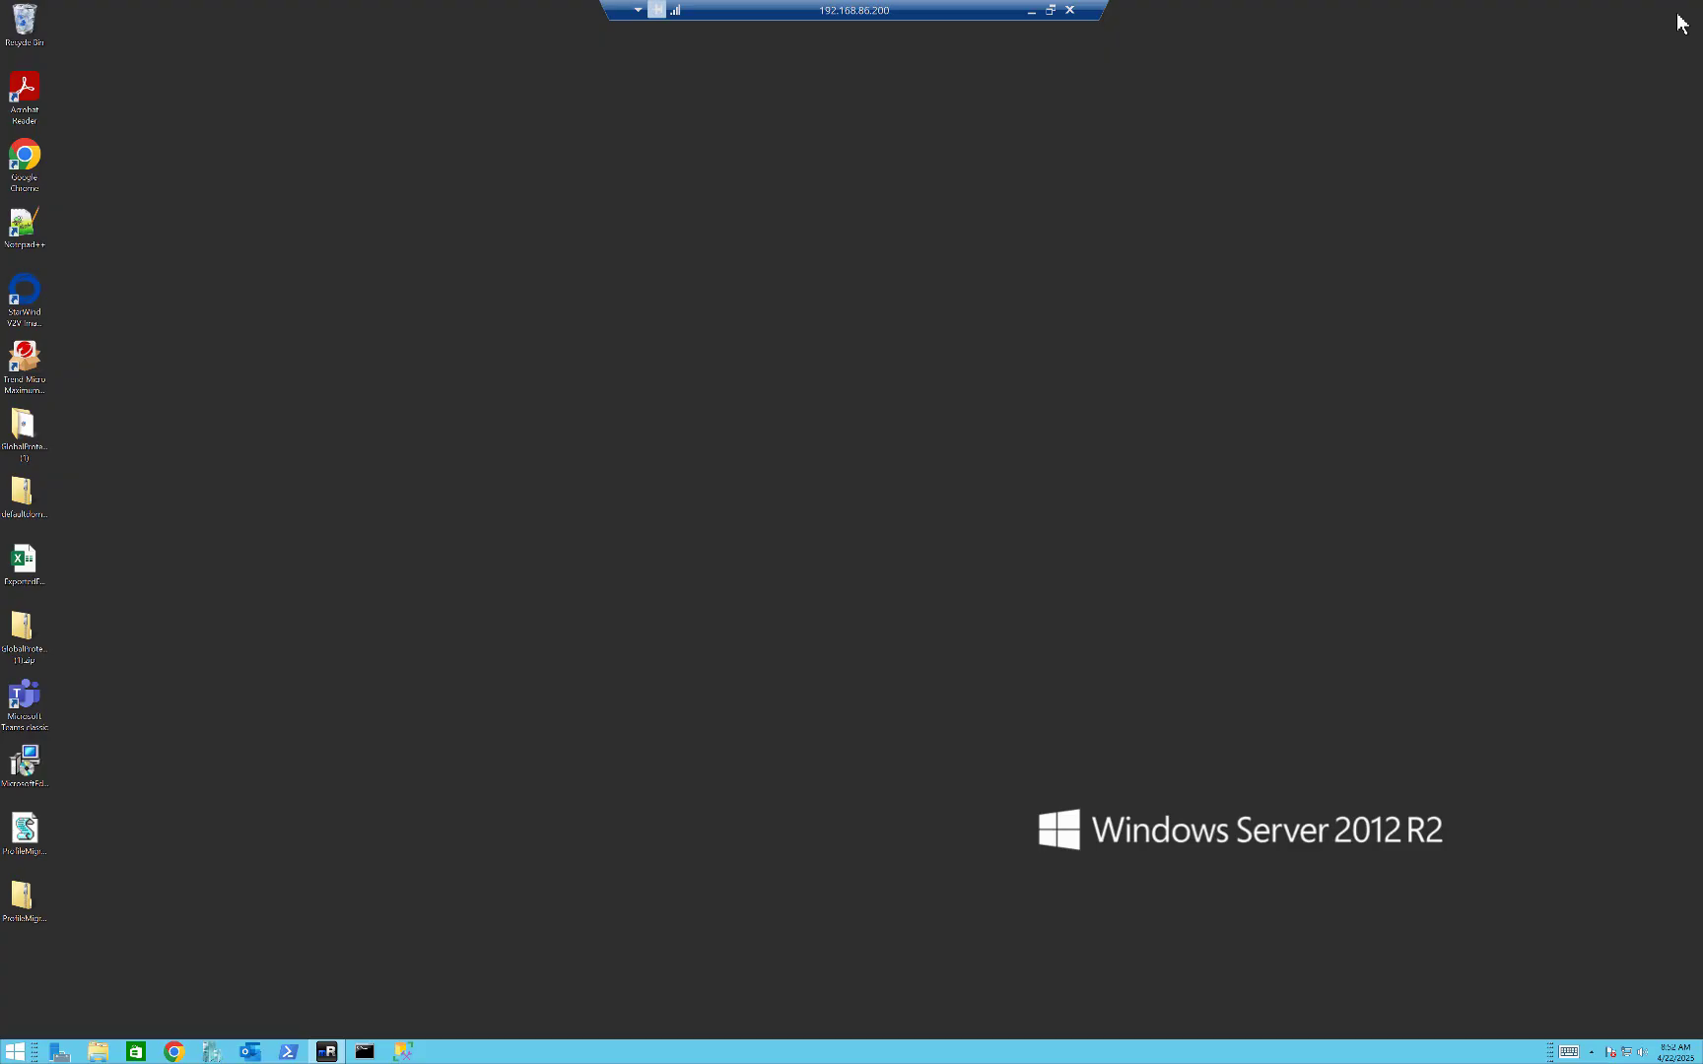
Switch to mRemoteNG and review the WFISDC01, AZPROXY and WFISFILE01 remote sessions in turn.
{"action": "left_click", "coordinate": [328, 1051]}
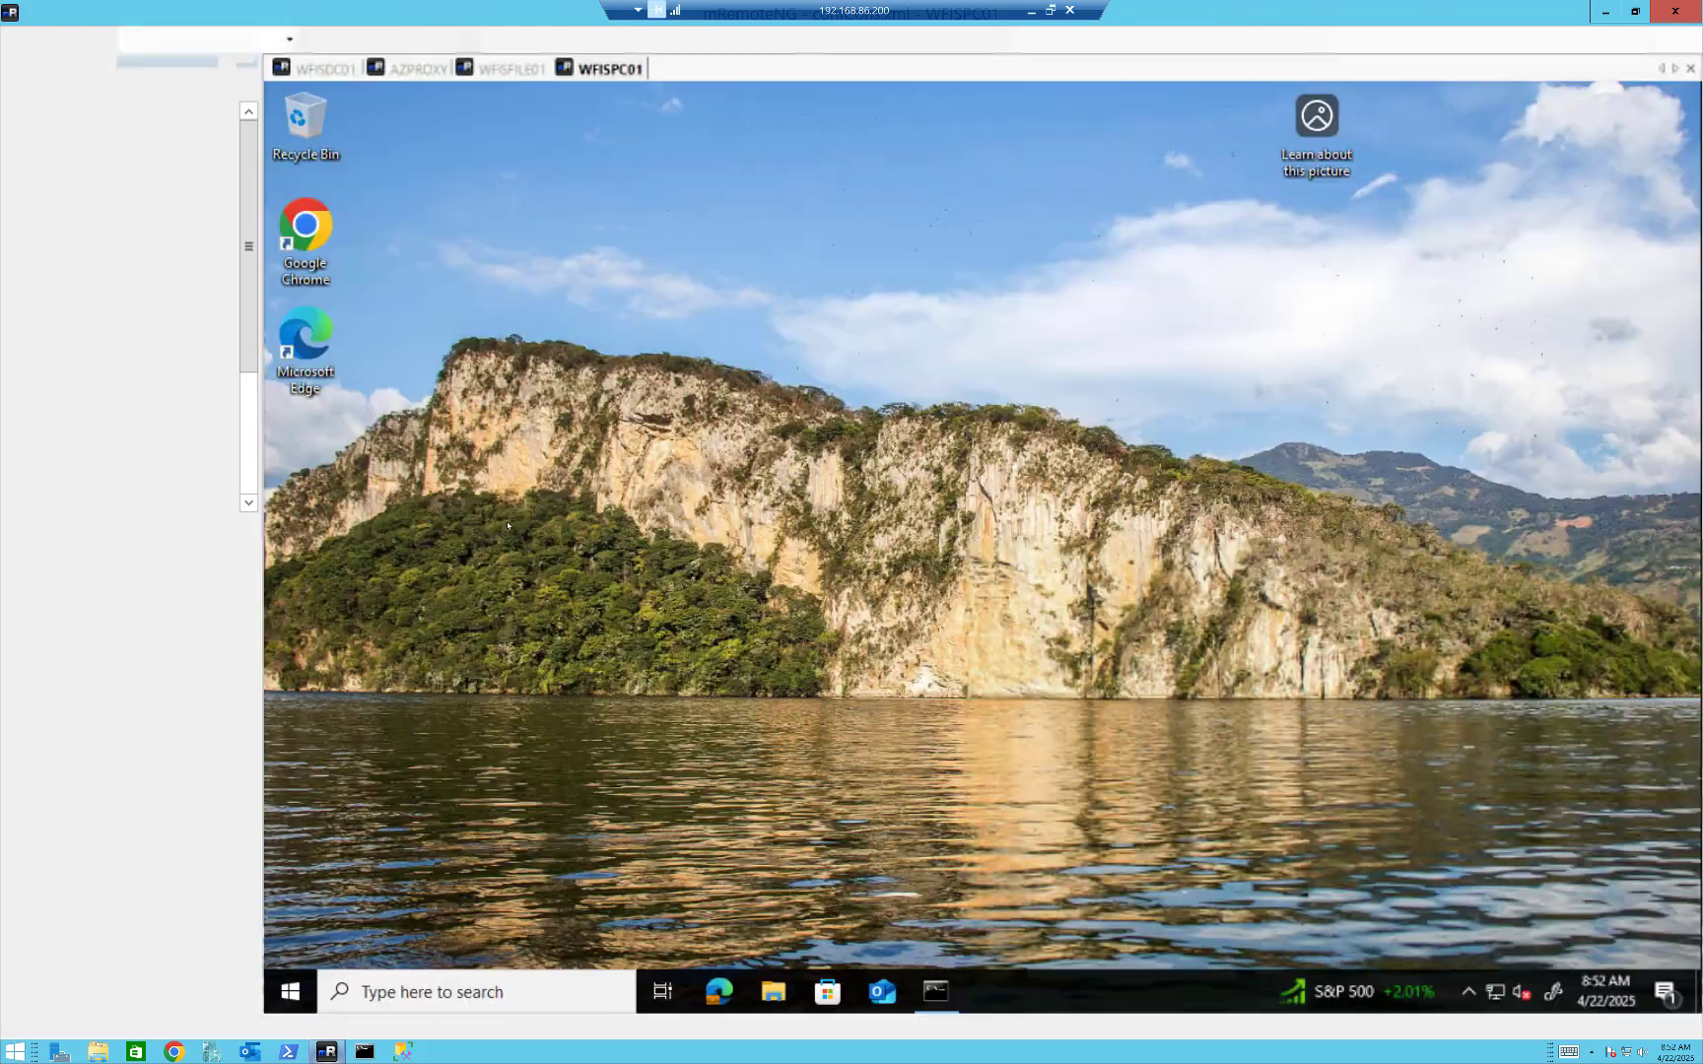
{"action": "left_click", "coordinate": [325, 69]}
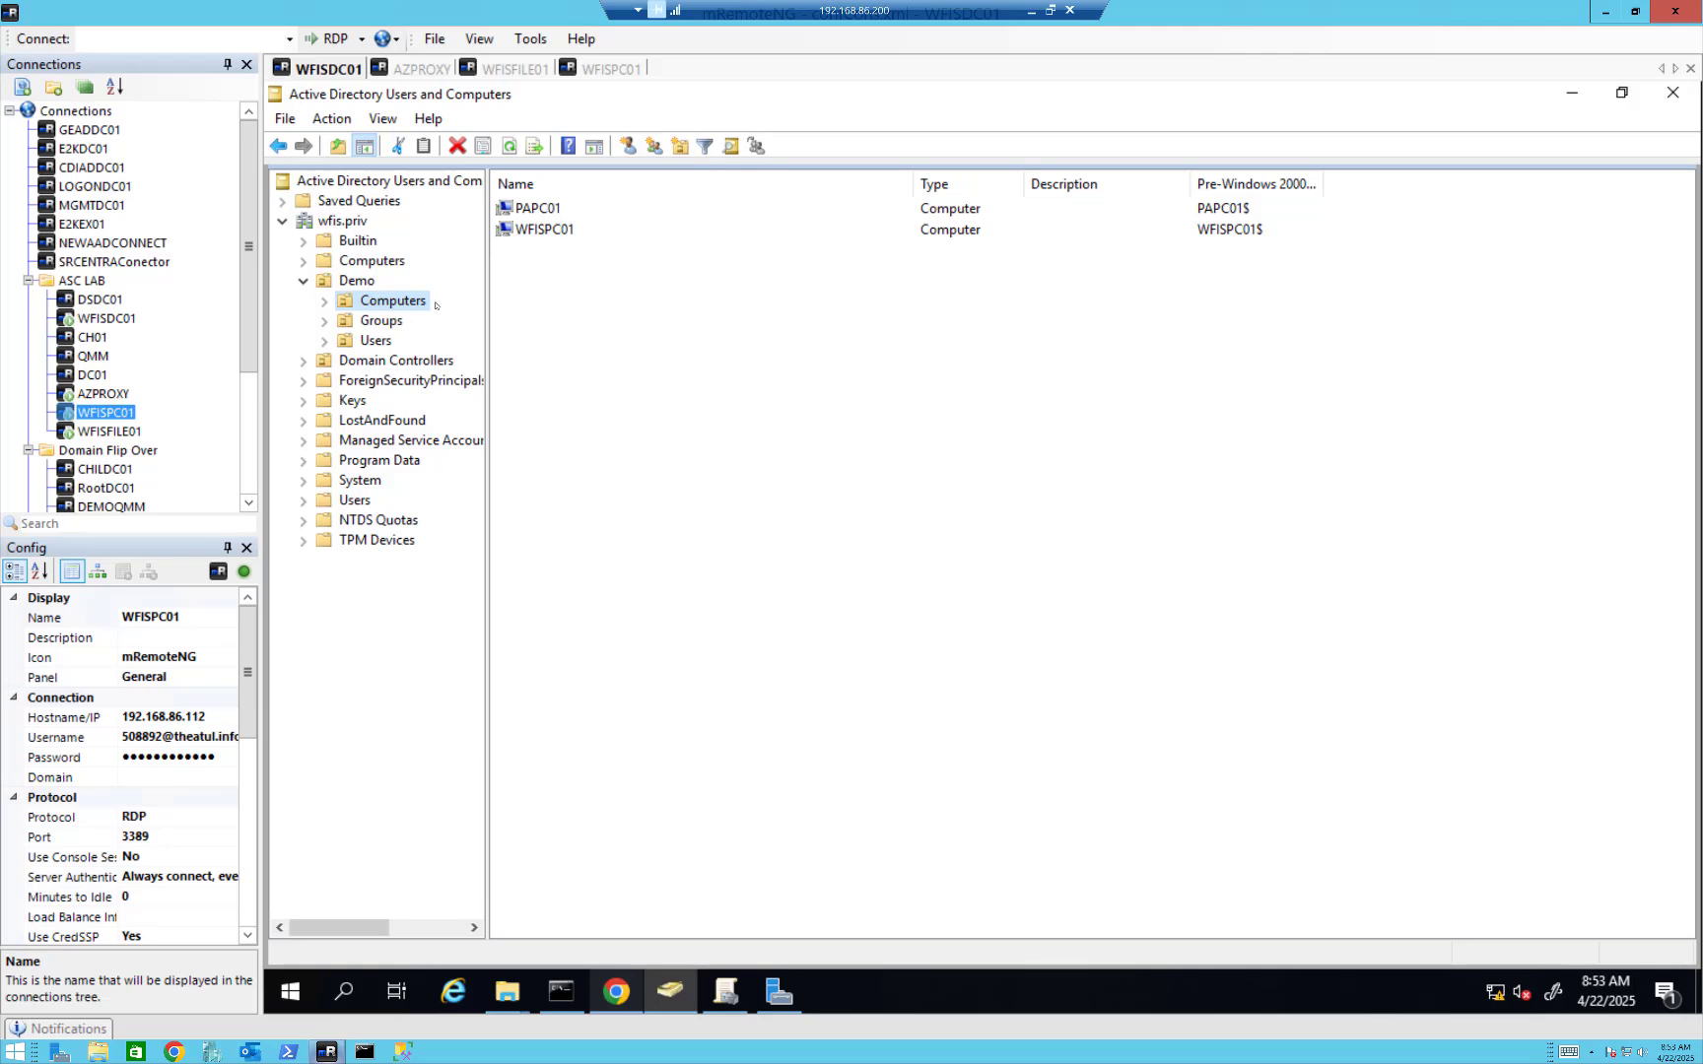
{"action": "left_click", "coordinate": [430, 71]}
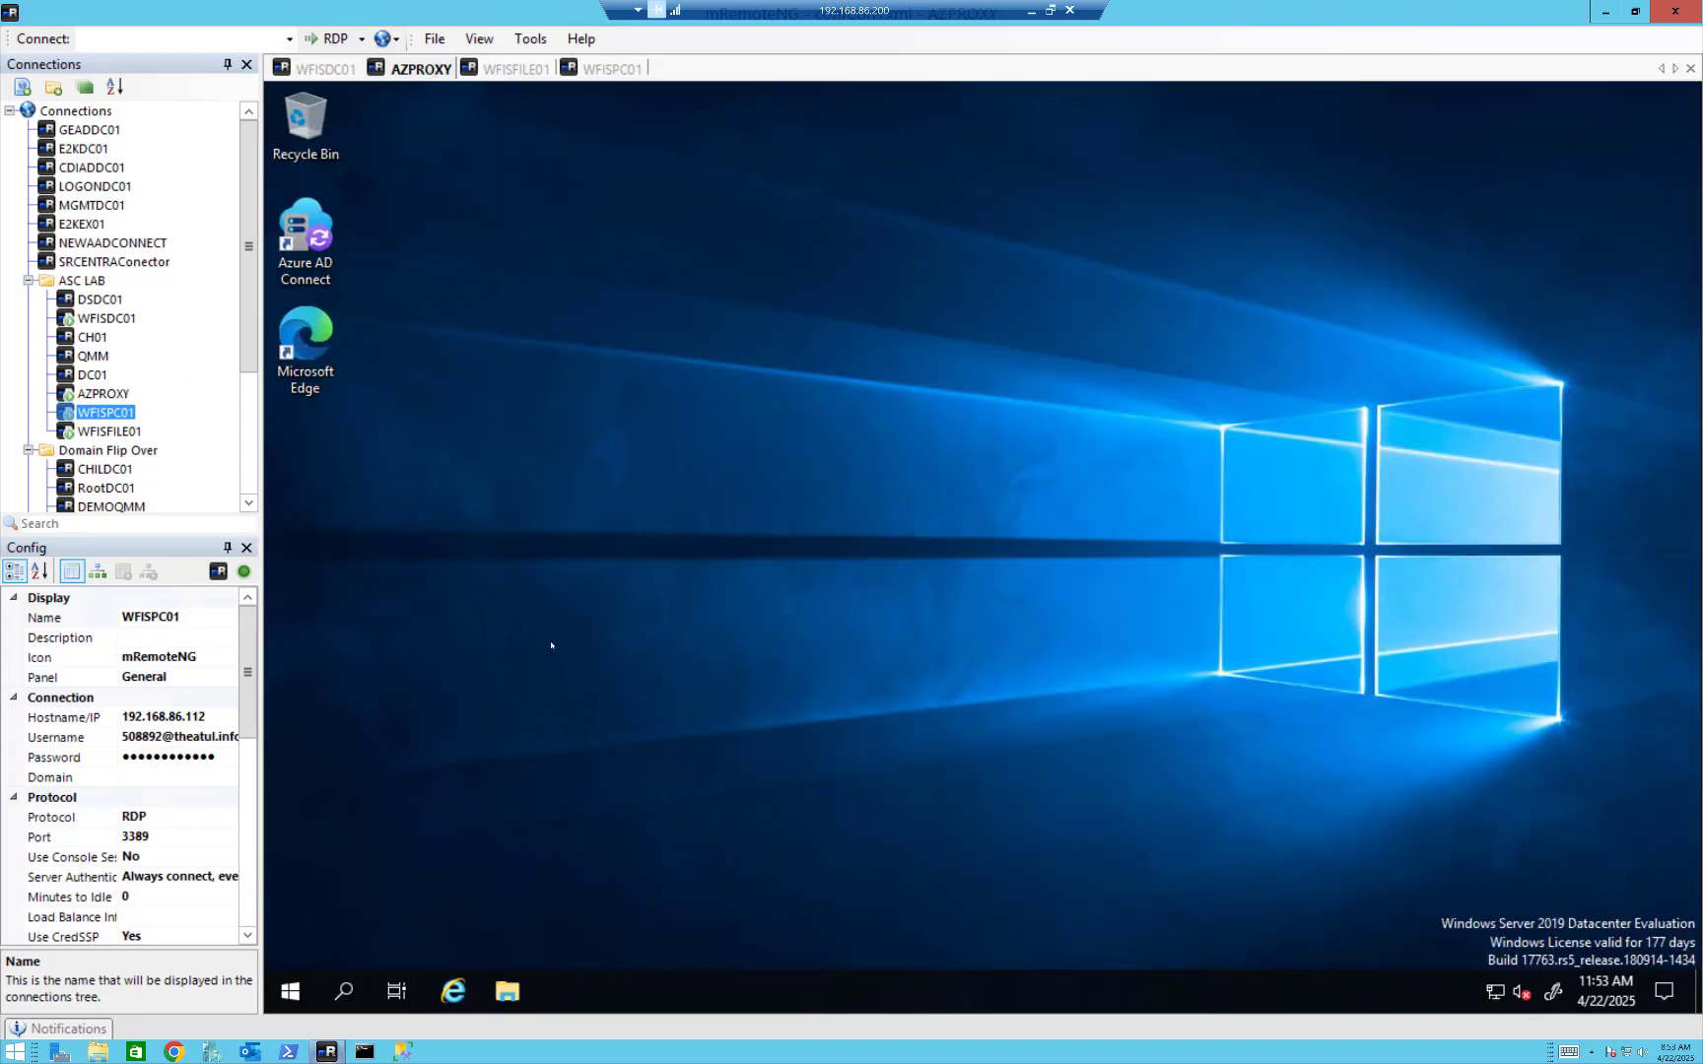
{"action": "left_click", "coordinate": [520, 77]}
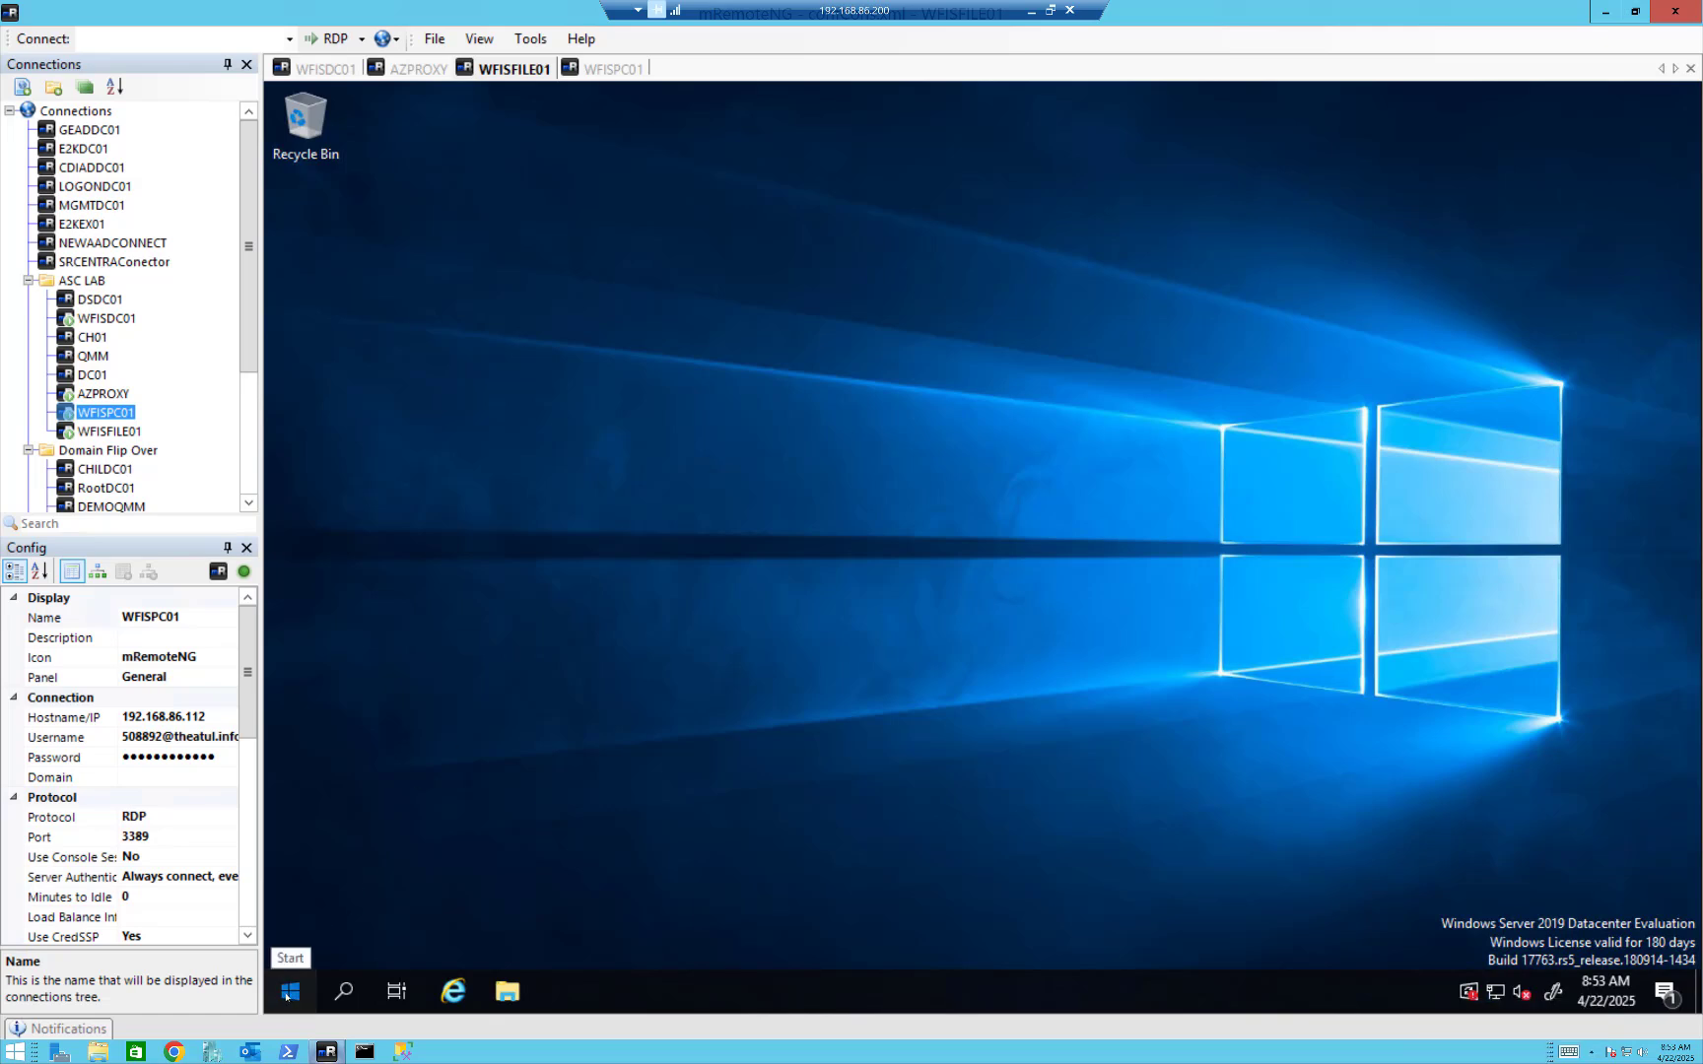
Launch Server Manager on WFISFILE01 and open Internet Information Services (IIS) Manager from it.
{"action": "left_click", "coordinate": [288, 992]}
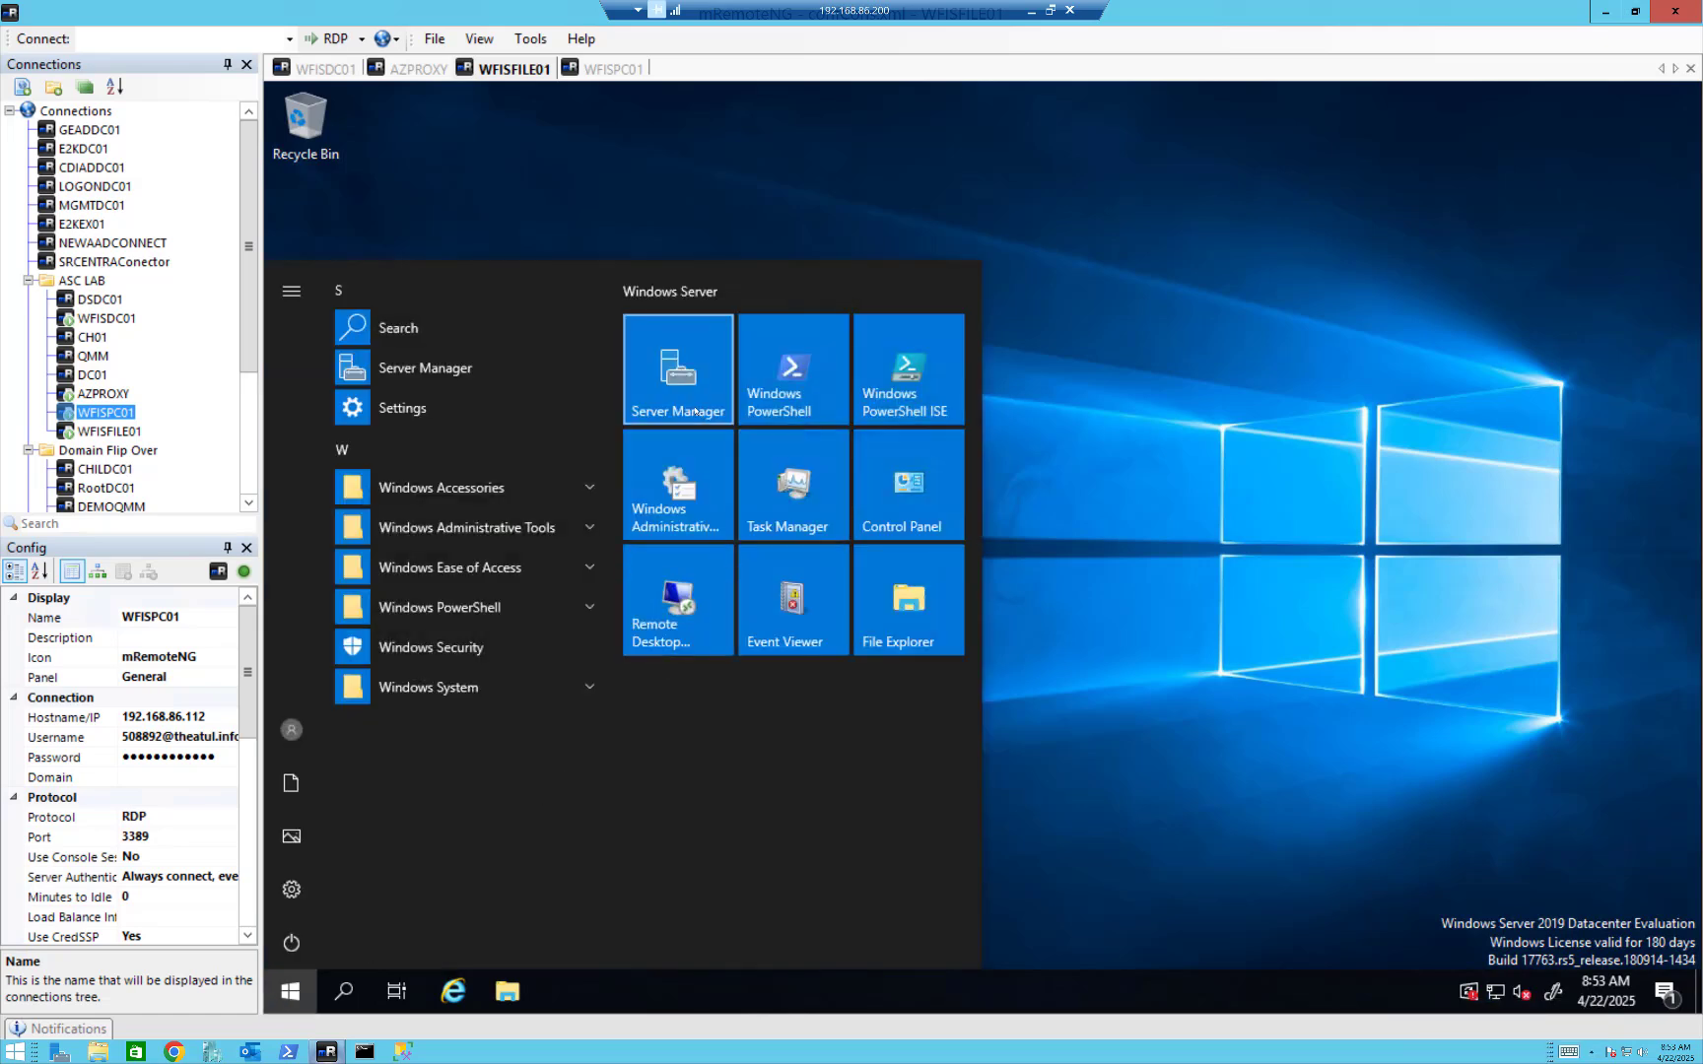
{"action": "left_click", "coordinate": [697, 411]}
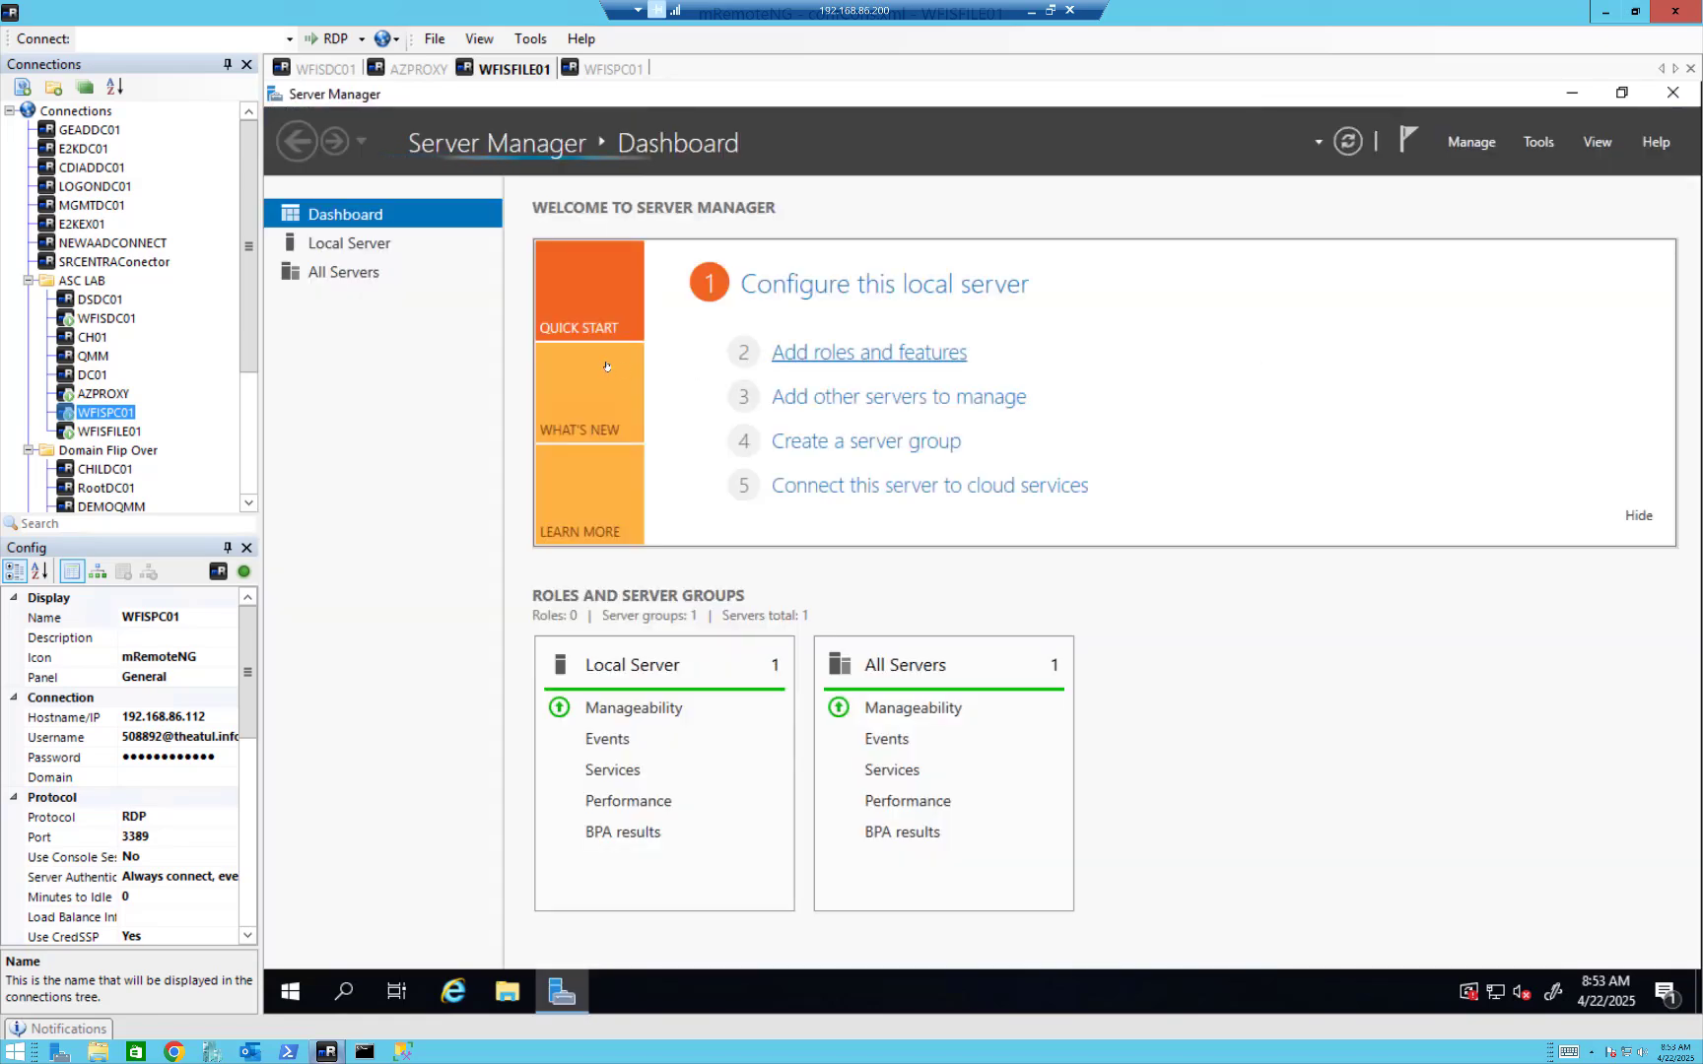
{"action": "left_click", "coordinate": [1538, 143]}
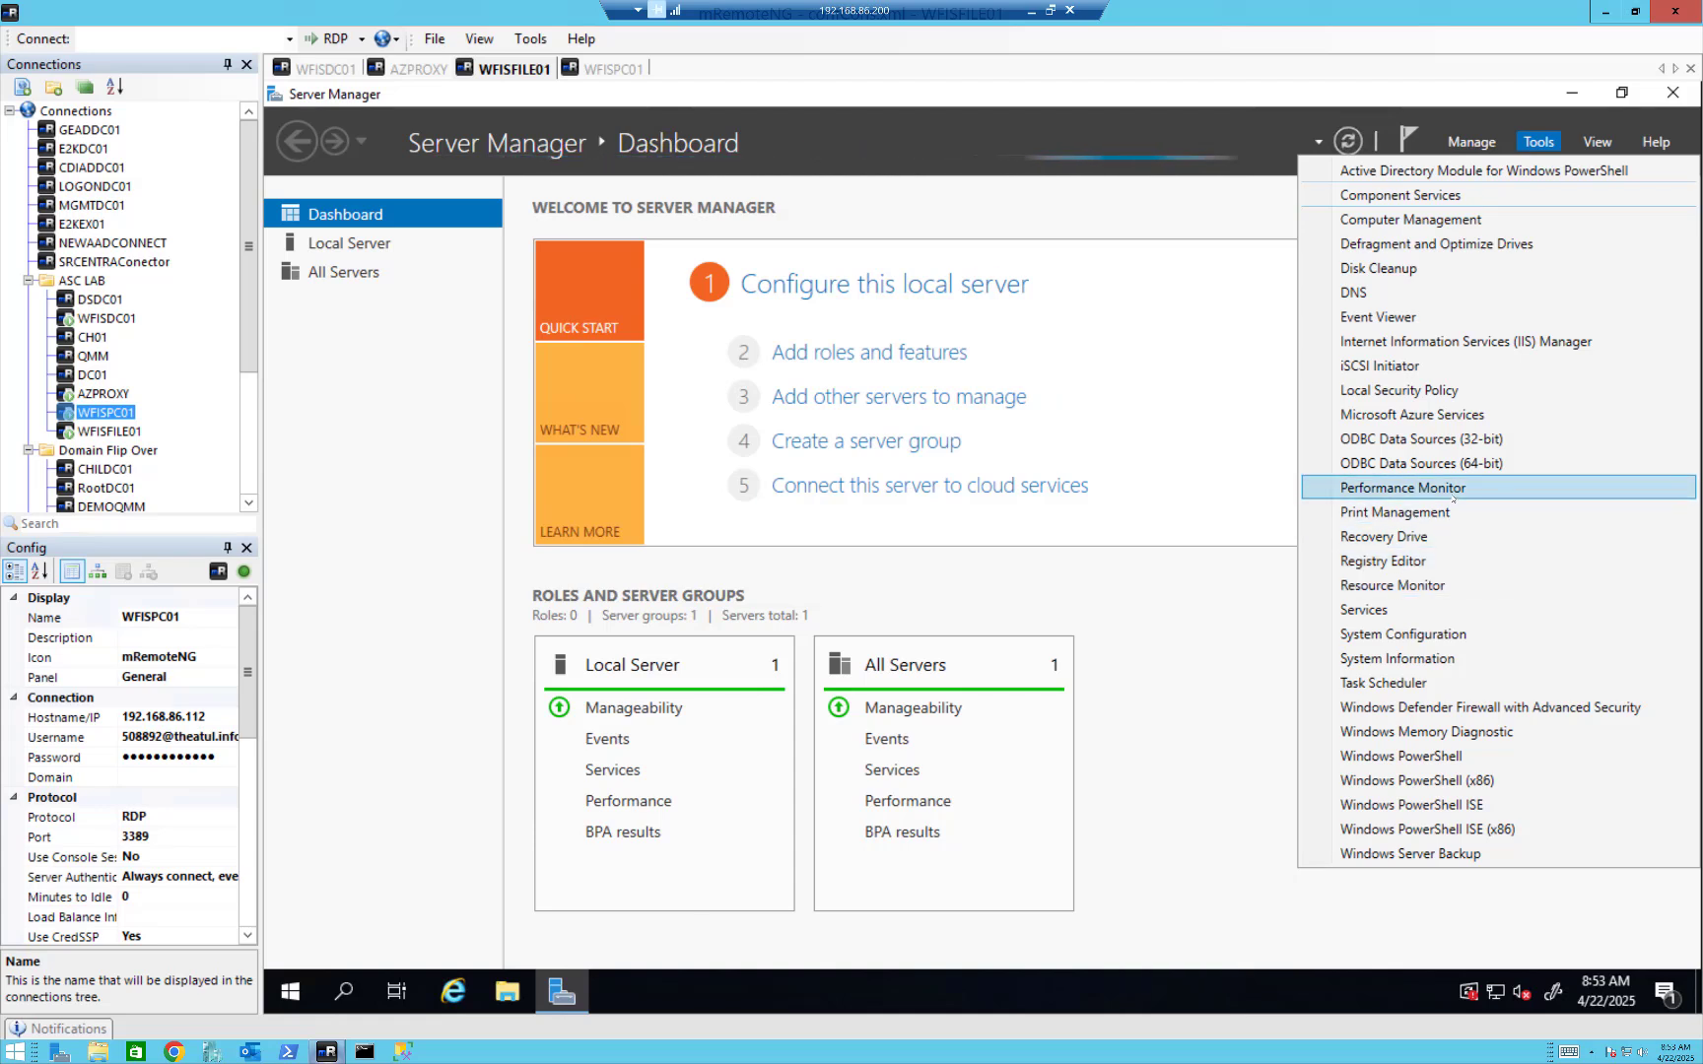
{"action": "left_click", "coordinate": [1345, 341]}
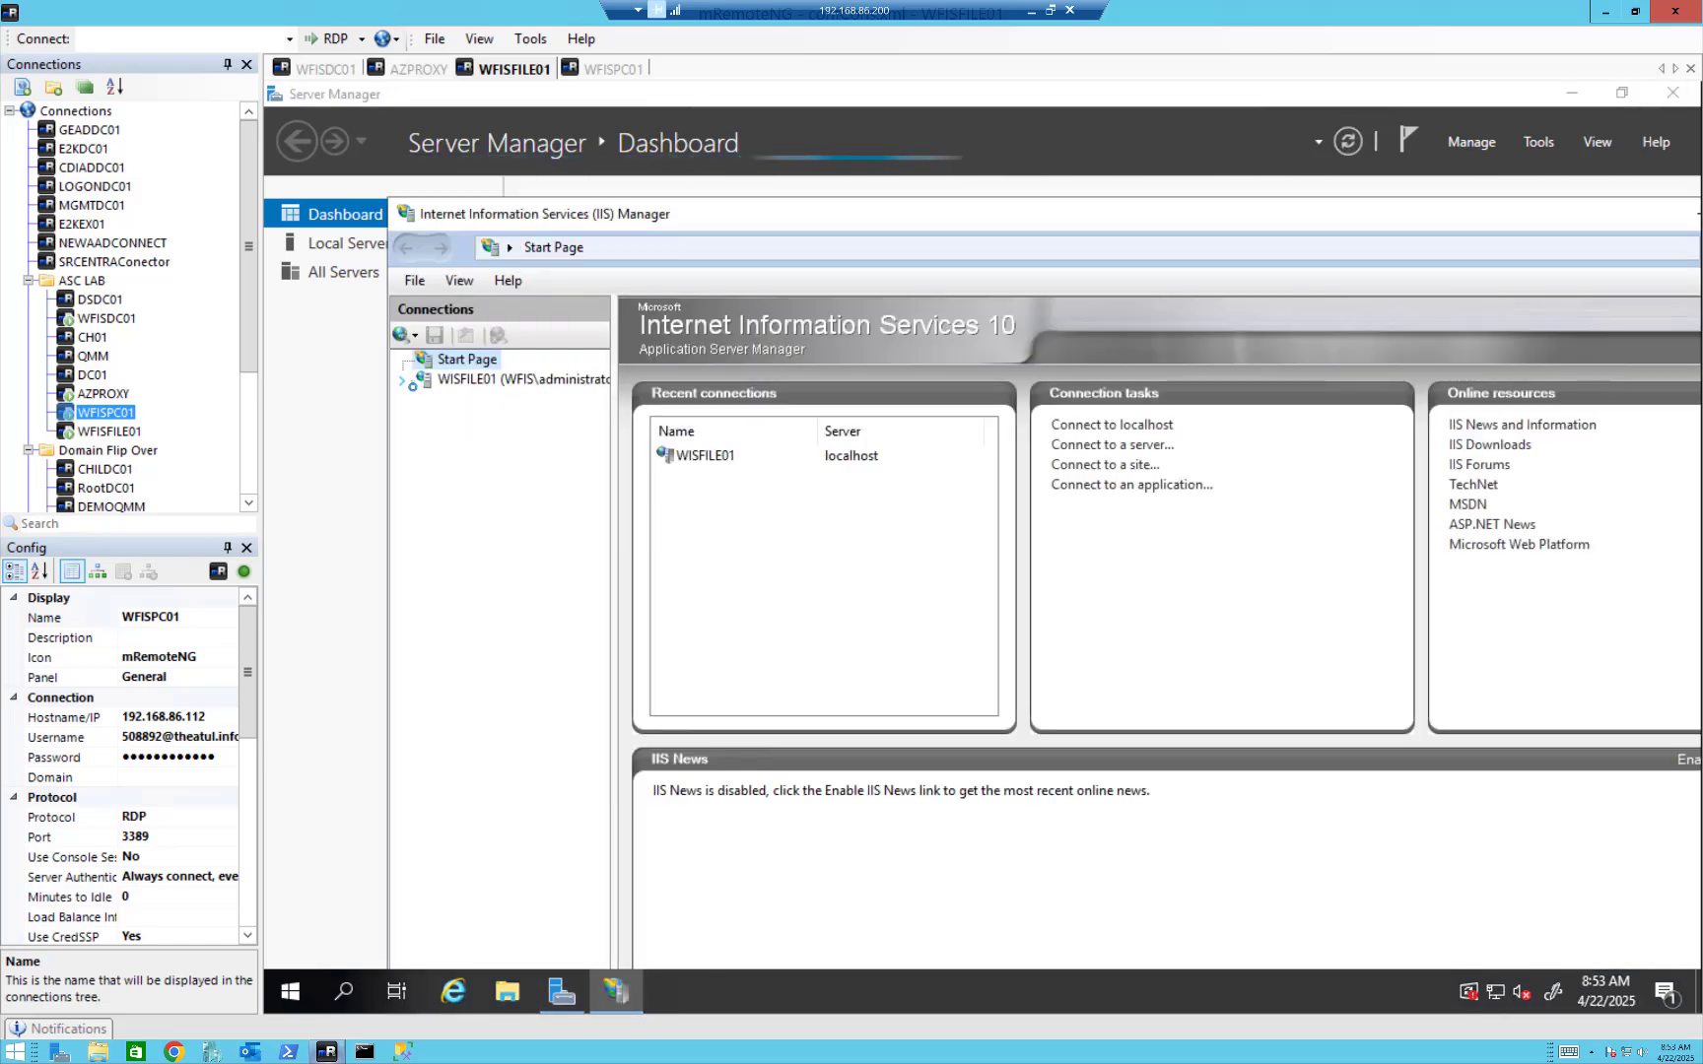
Examine the Default Web Site's authentication methods in IIS Manager, then close IIS Manager and Server Manager.
{"action": "left_click", "coordinate": [403, 382]}
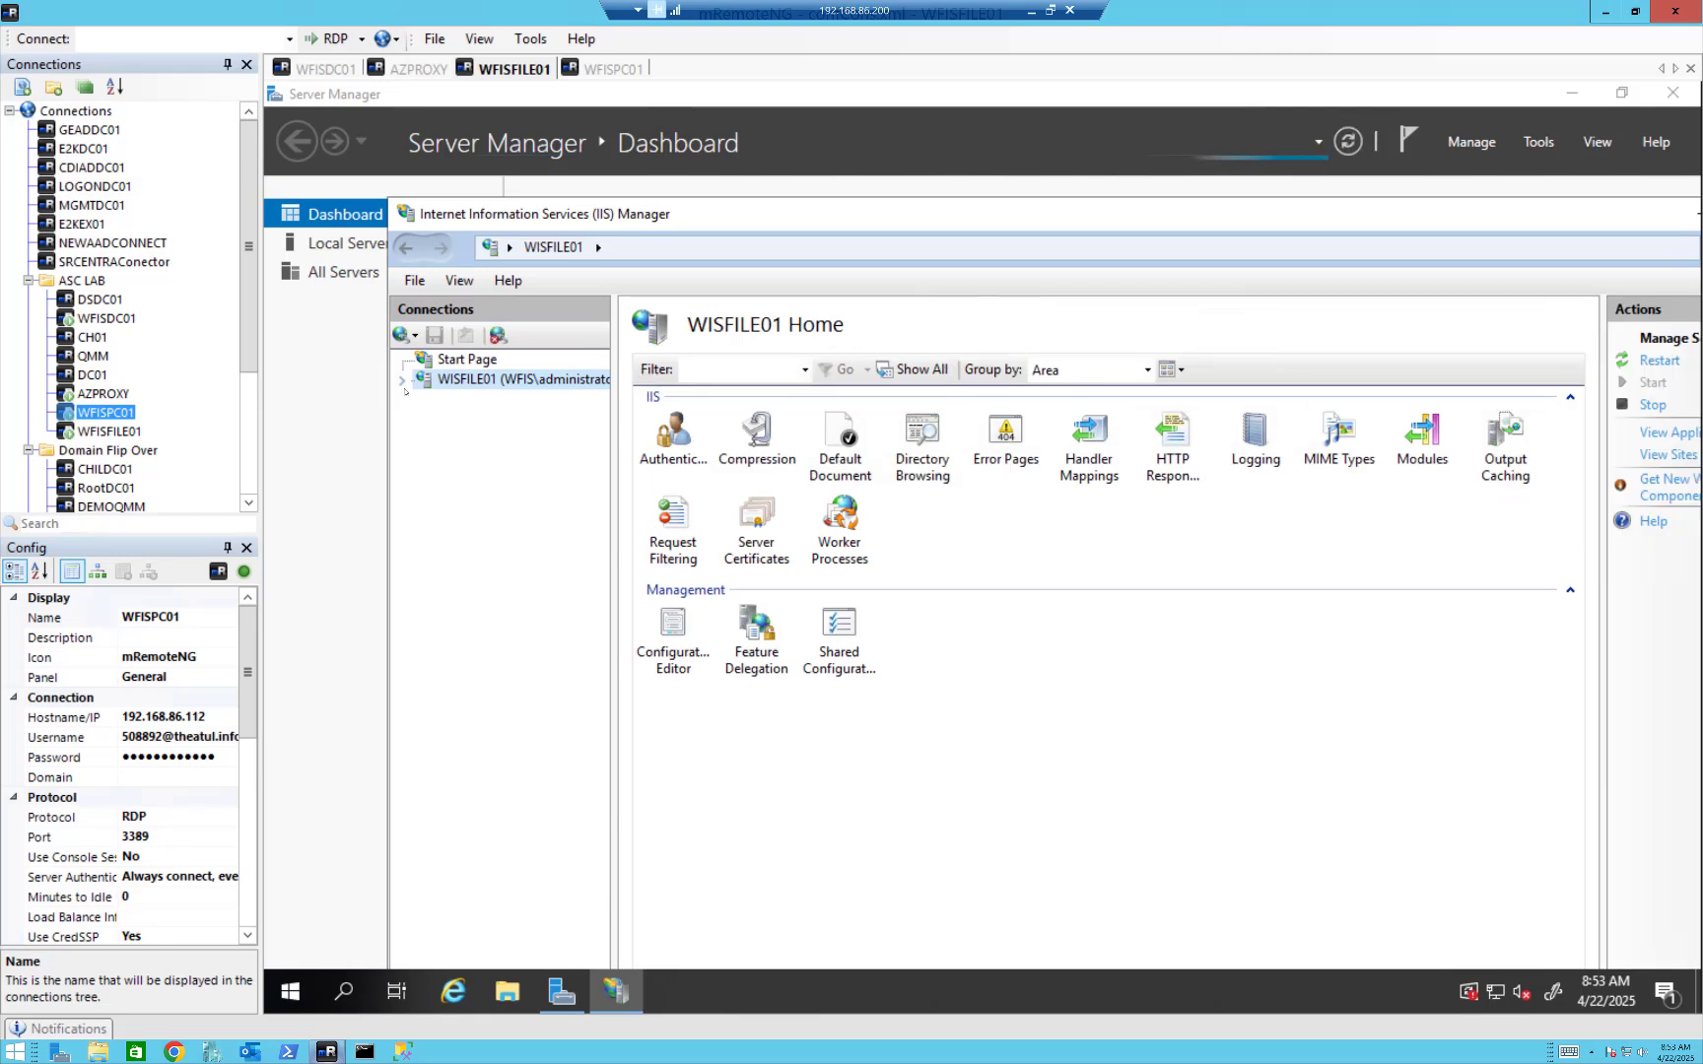
{"action": "left_click", "coordinate": [403, 382]}
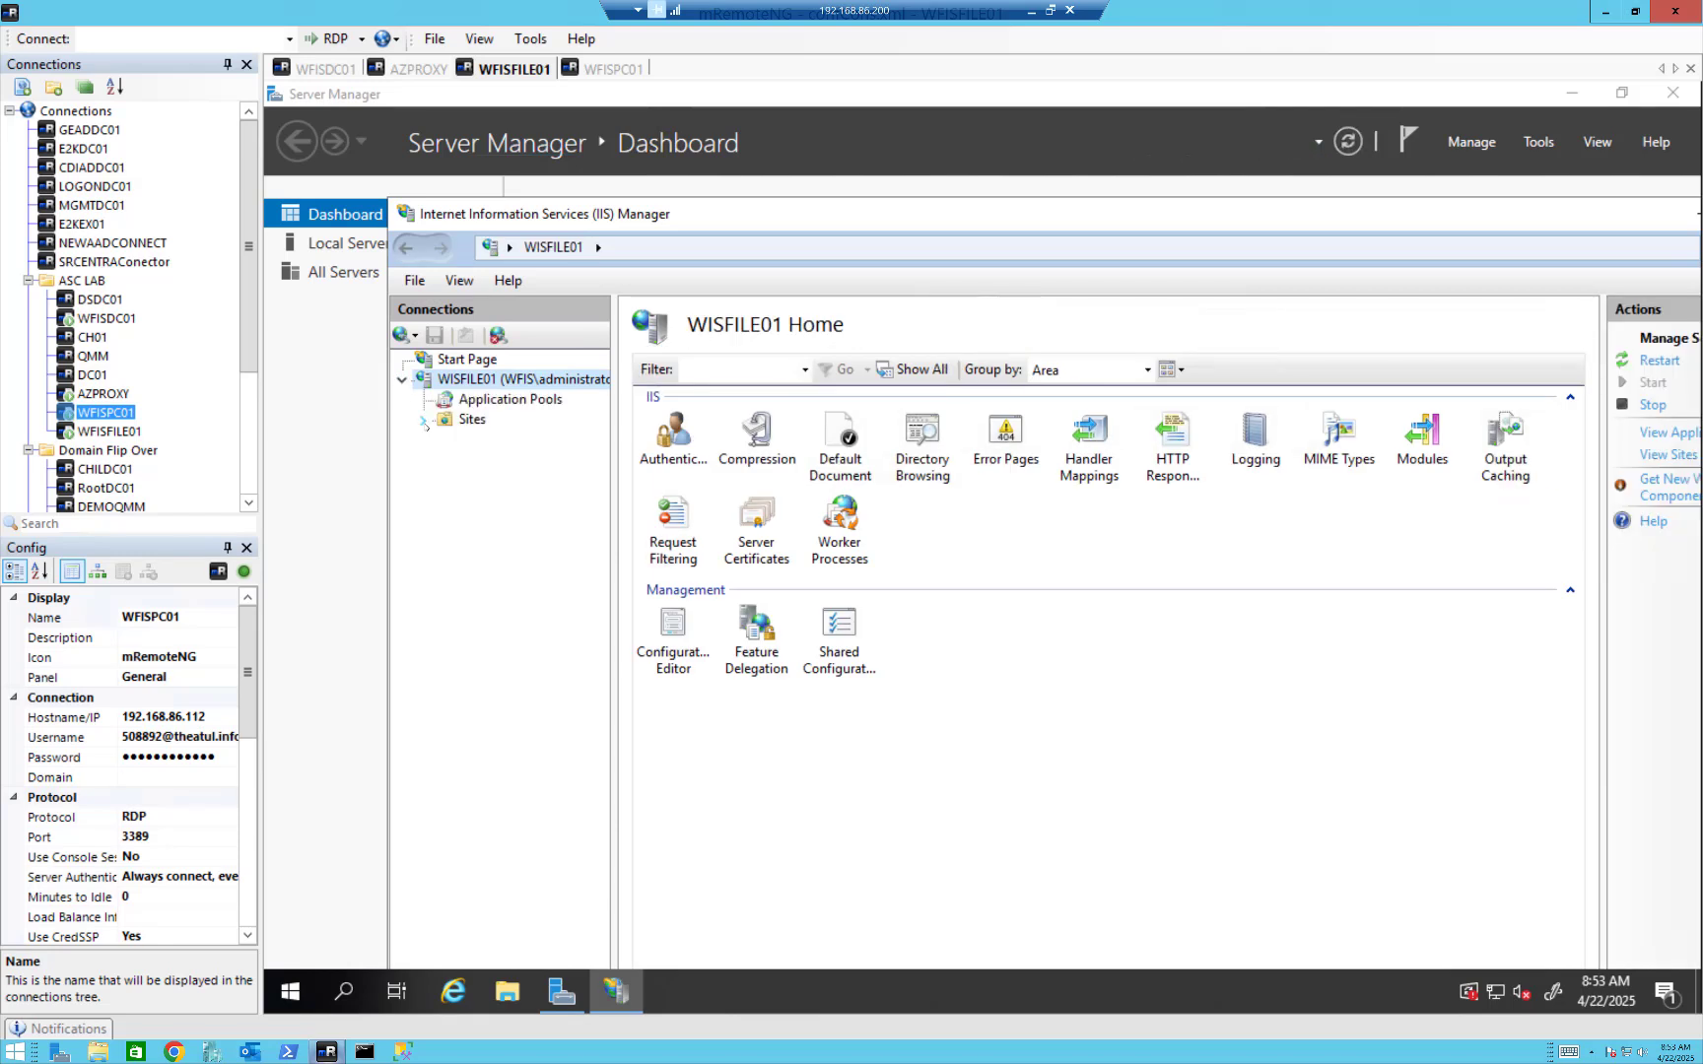
{"action": "left_click", "coordinate": [422, 419]}
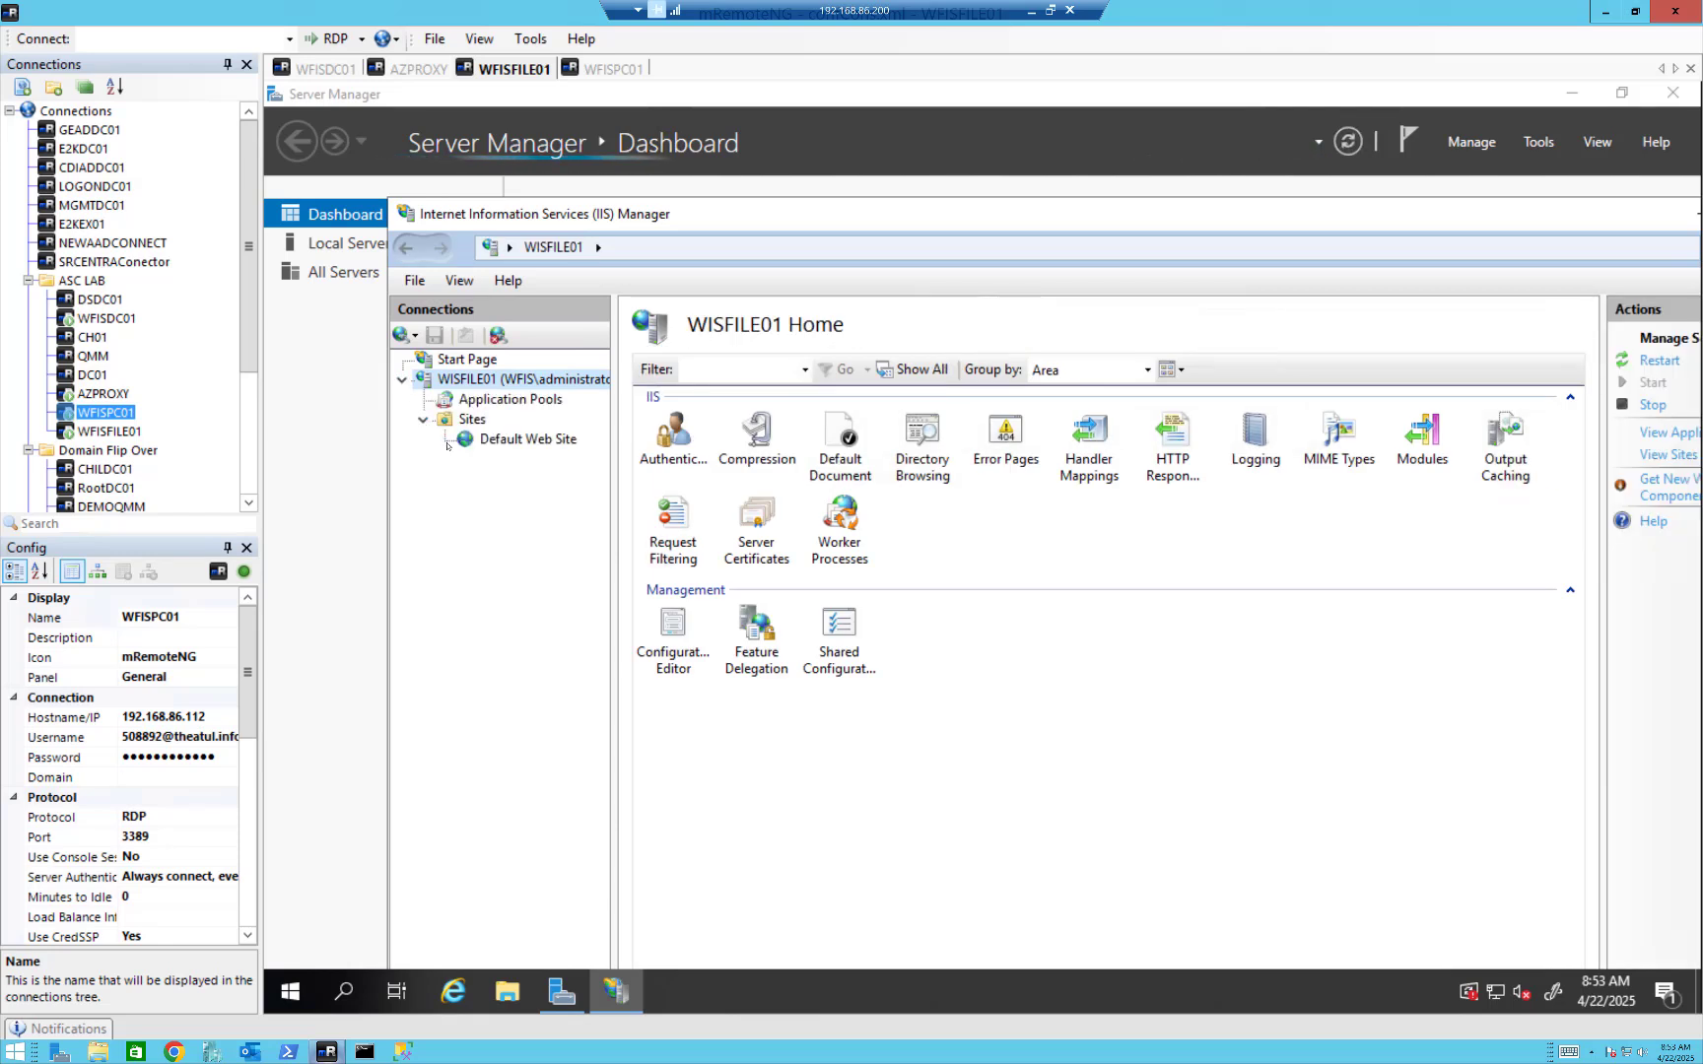
{"action": "left_click", "coordinate": [528, 439]}
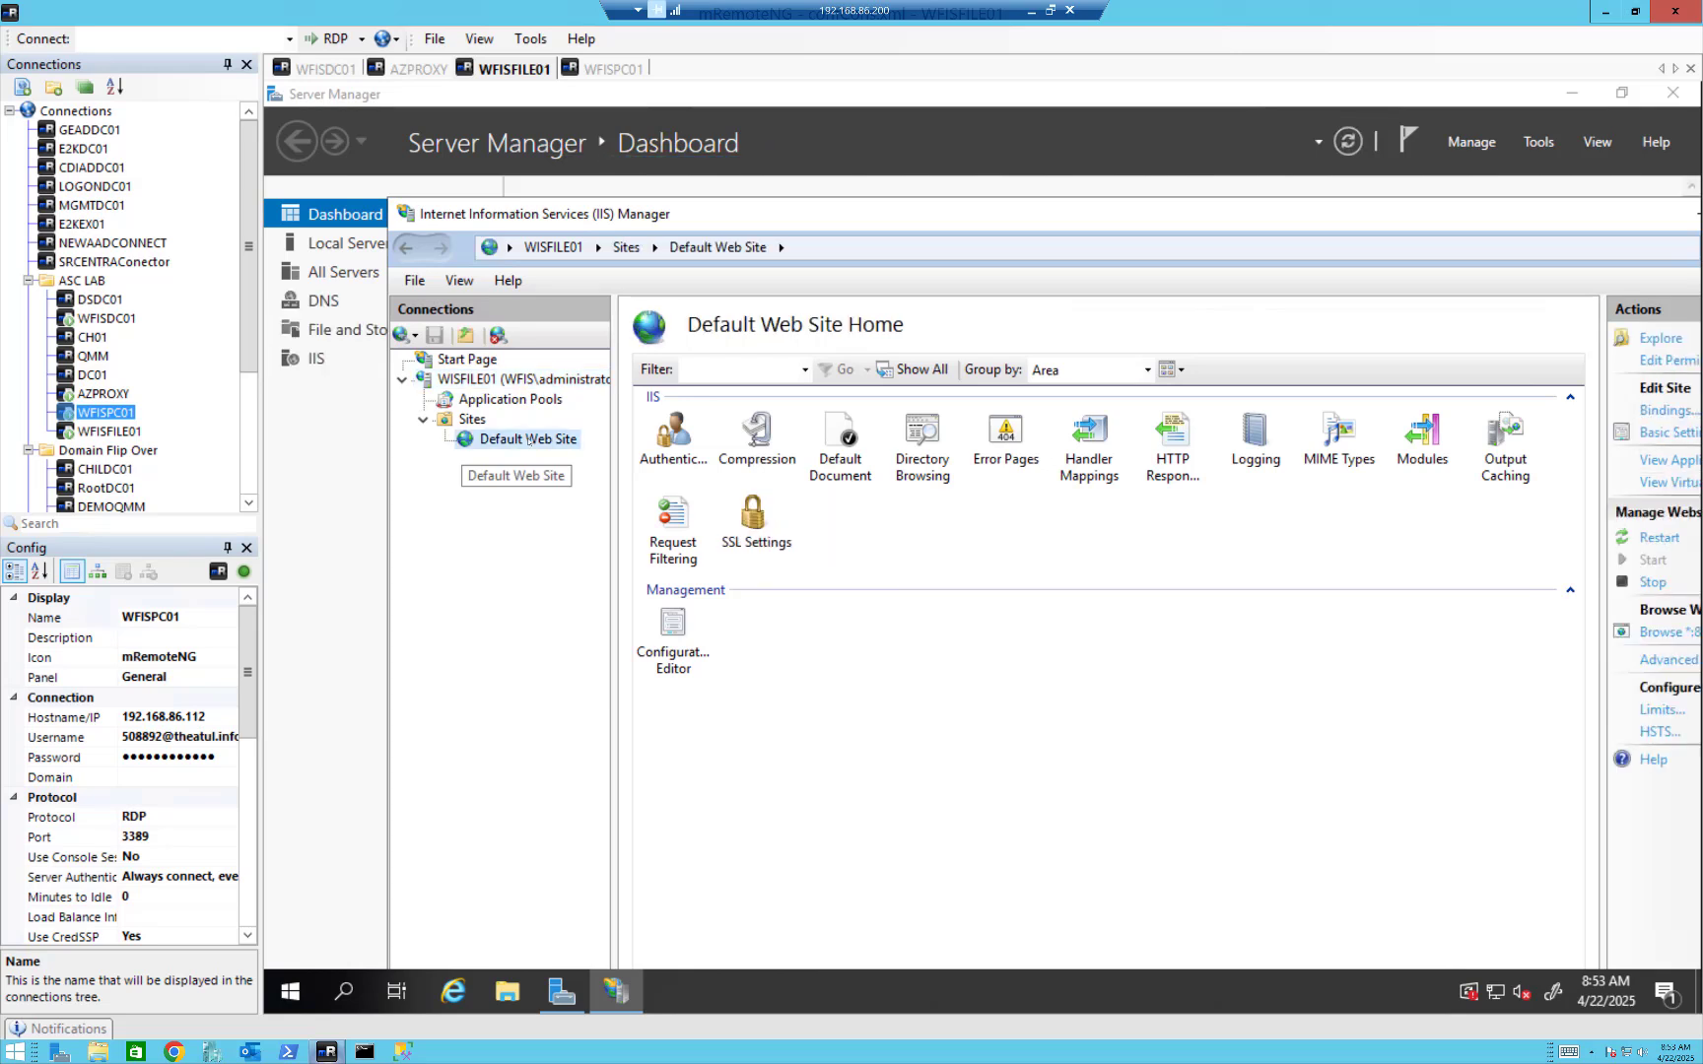
{"action": "double_click", "coordinate": [680, 471]}
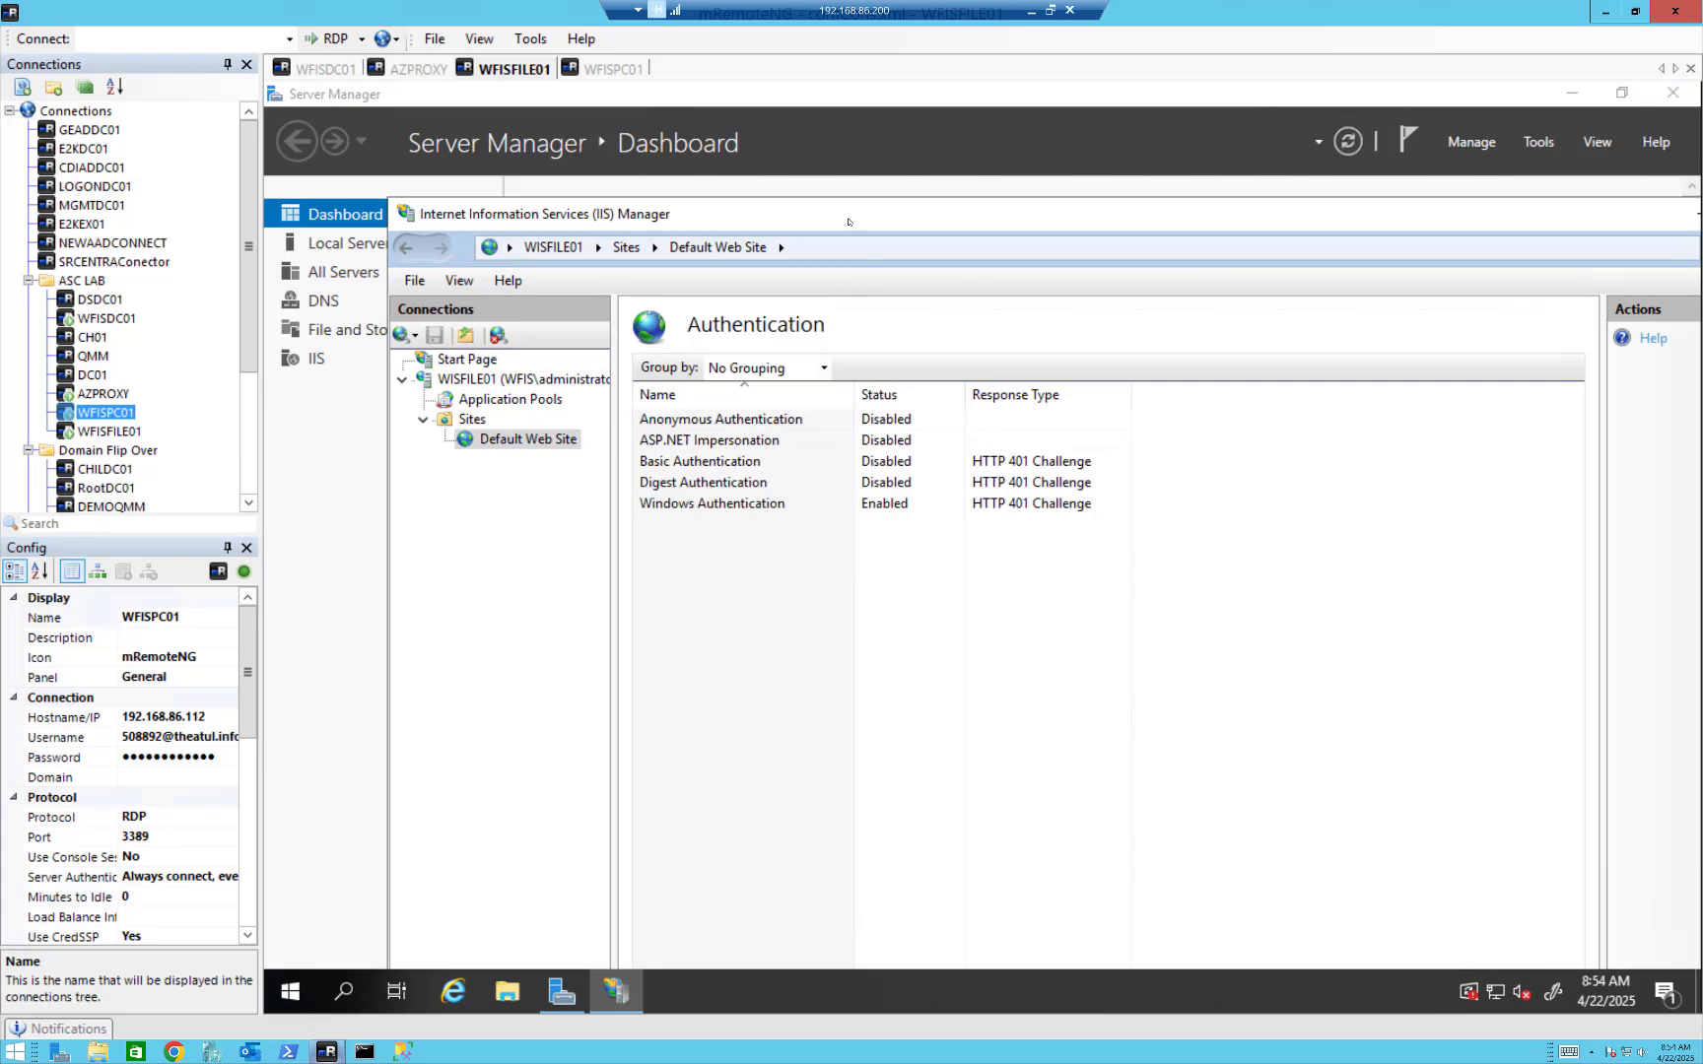
{"action": "left_click_drag", "start_coordinate": [848, 219], "coordinate": [640, 212]}
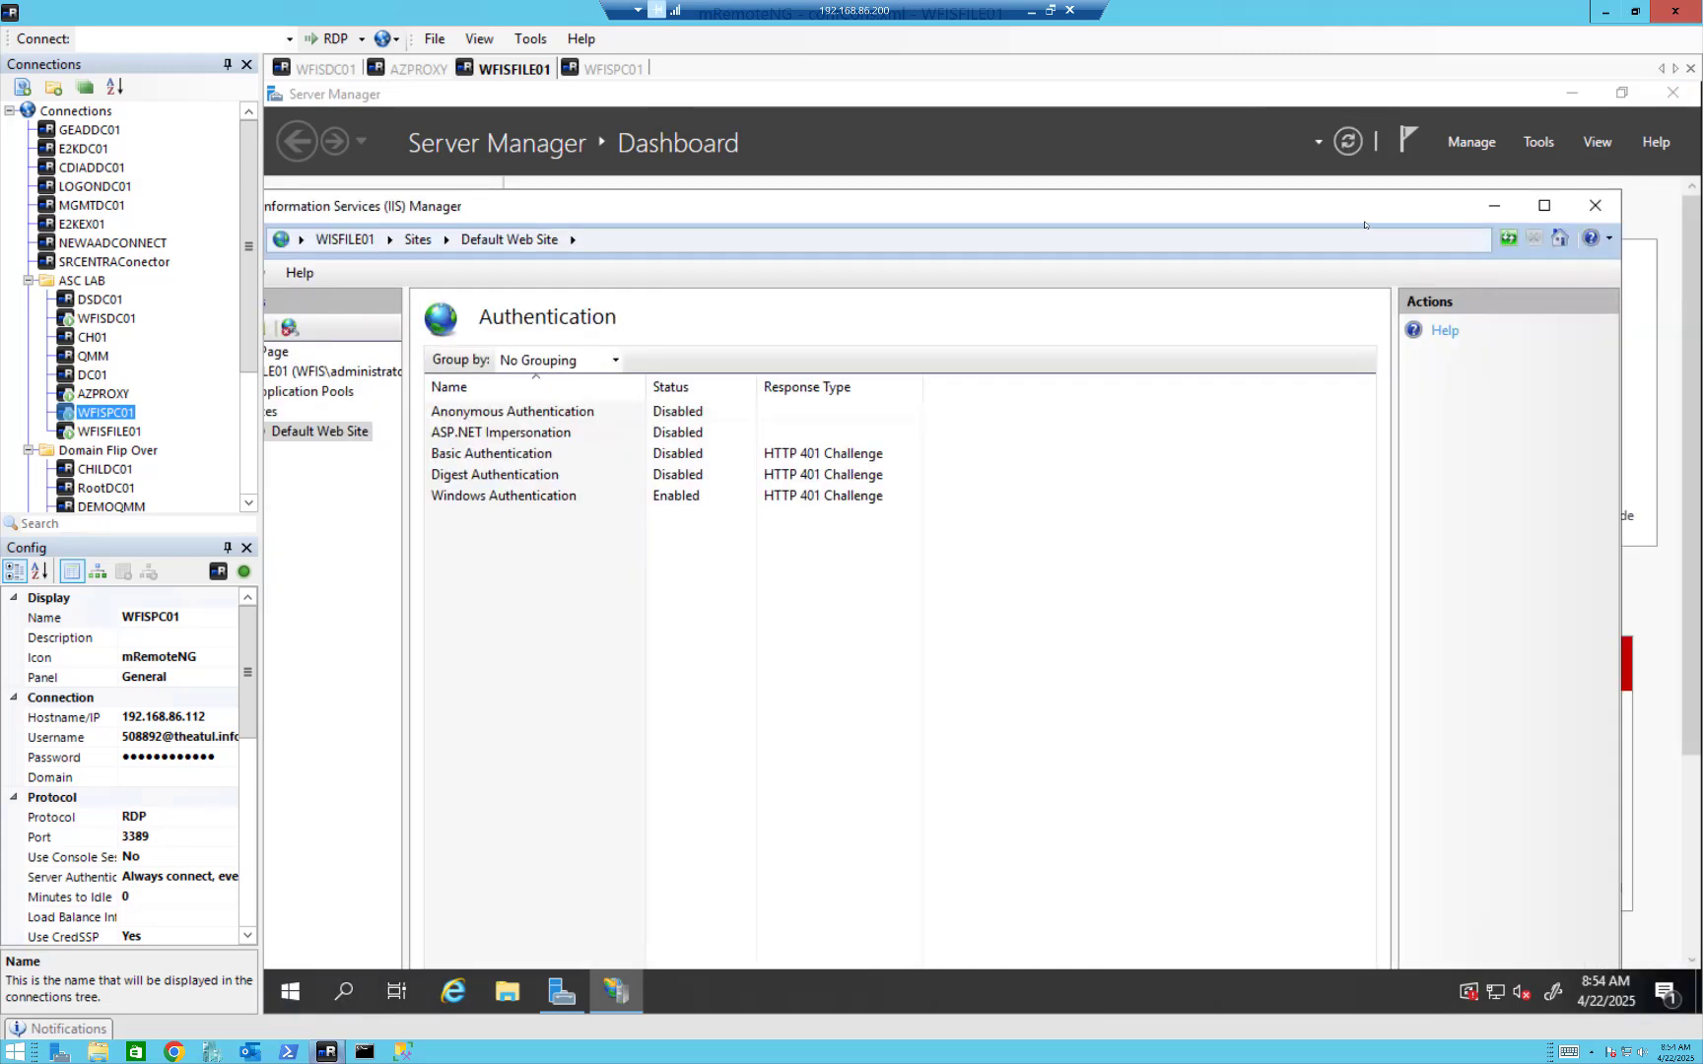
{"action": "left_click", "coordinate": [1595, 205]}
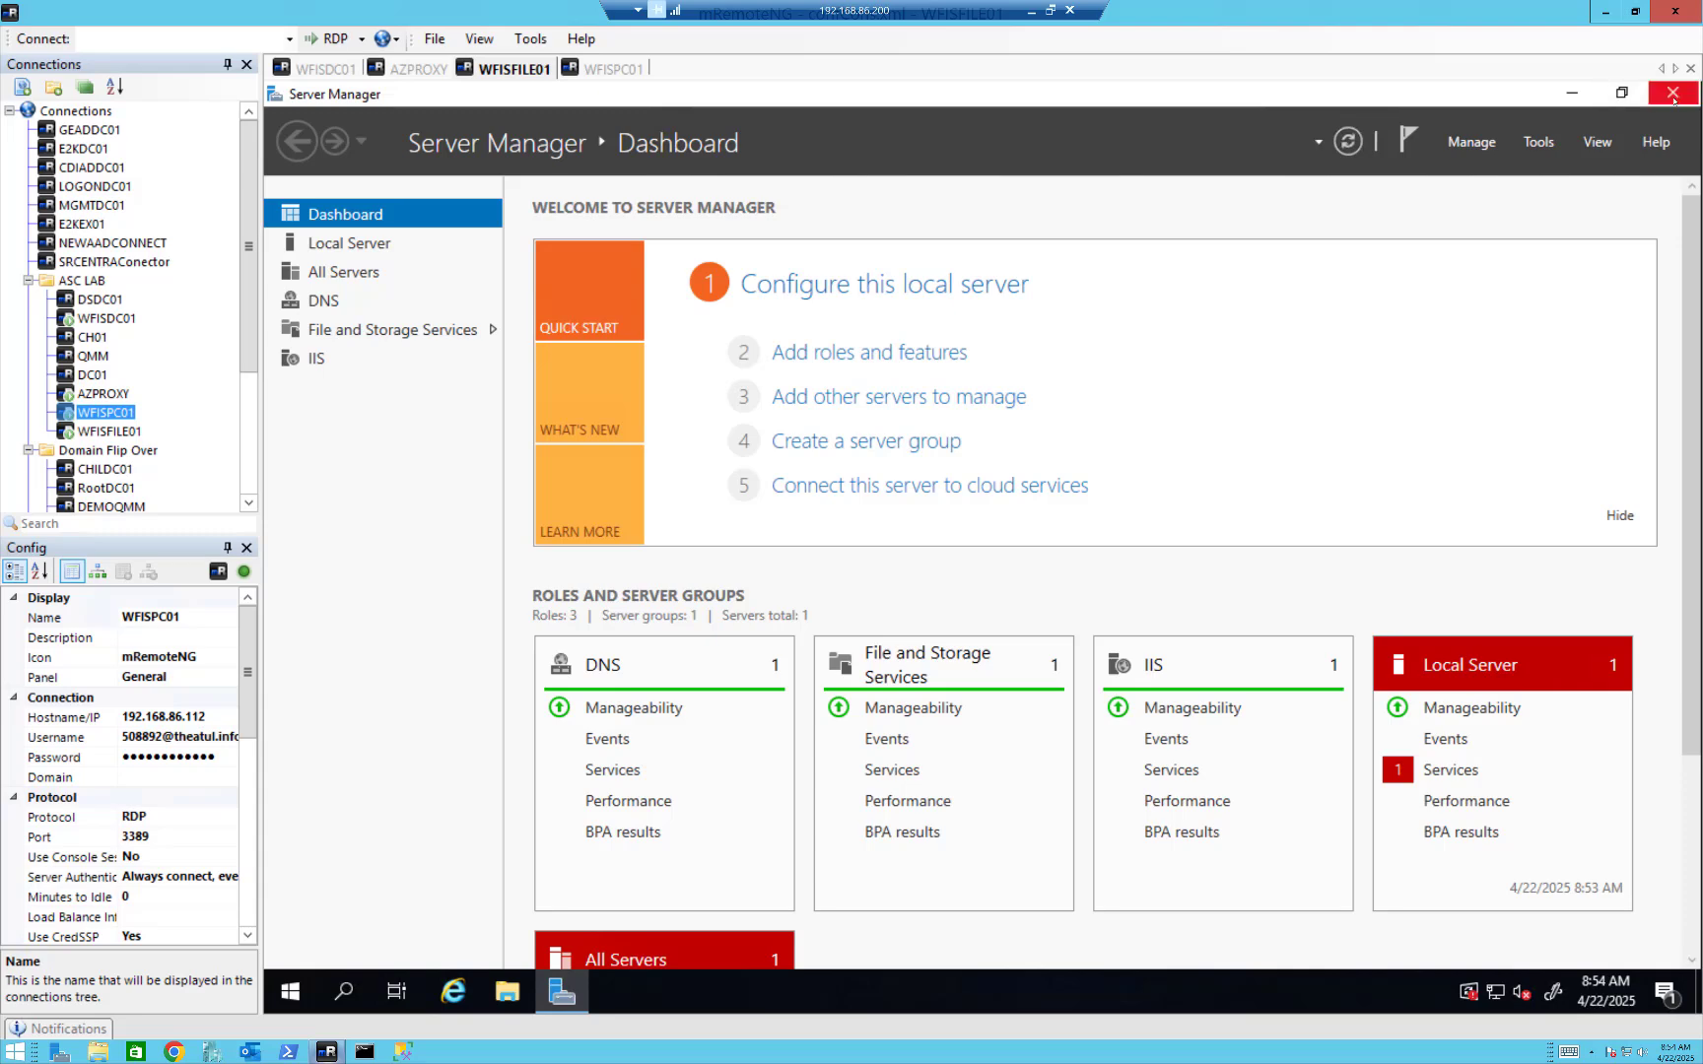
{"action": "left_click", "coordinate": [1672, 95]}
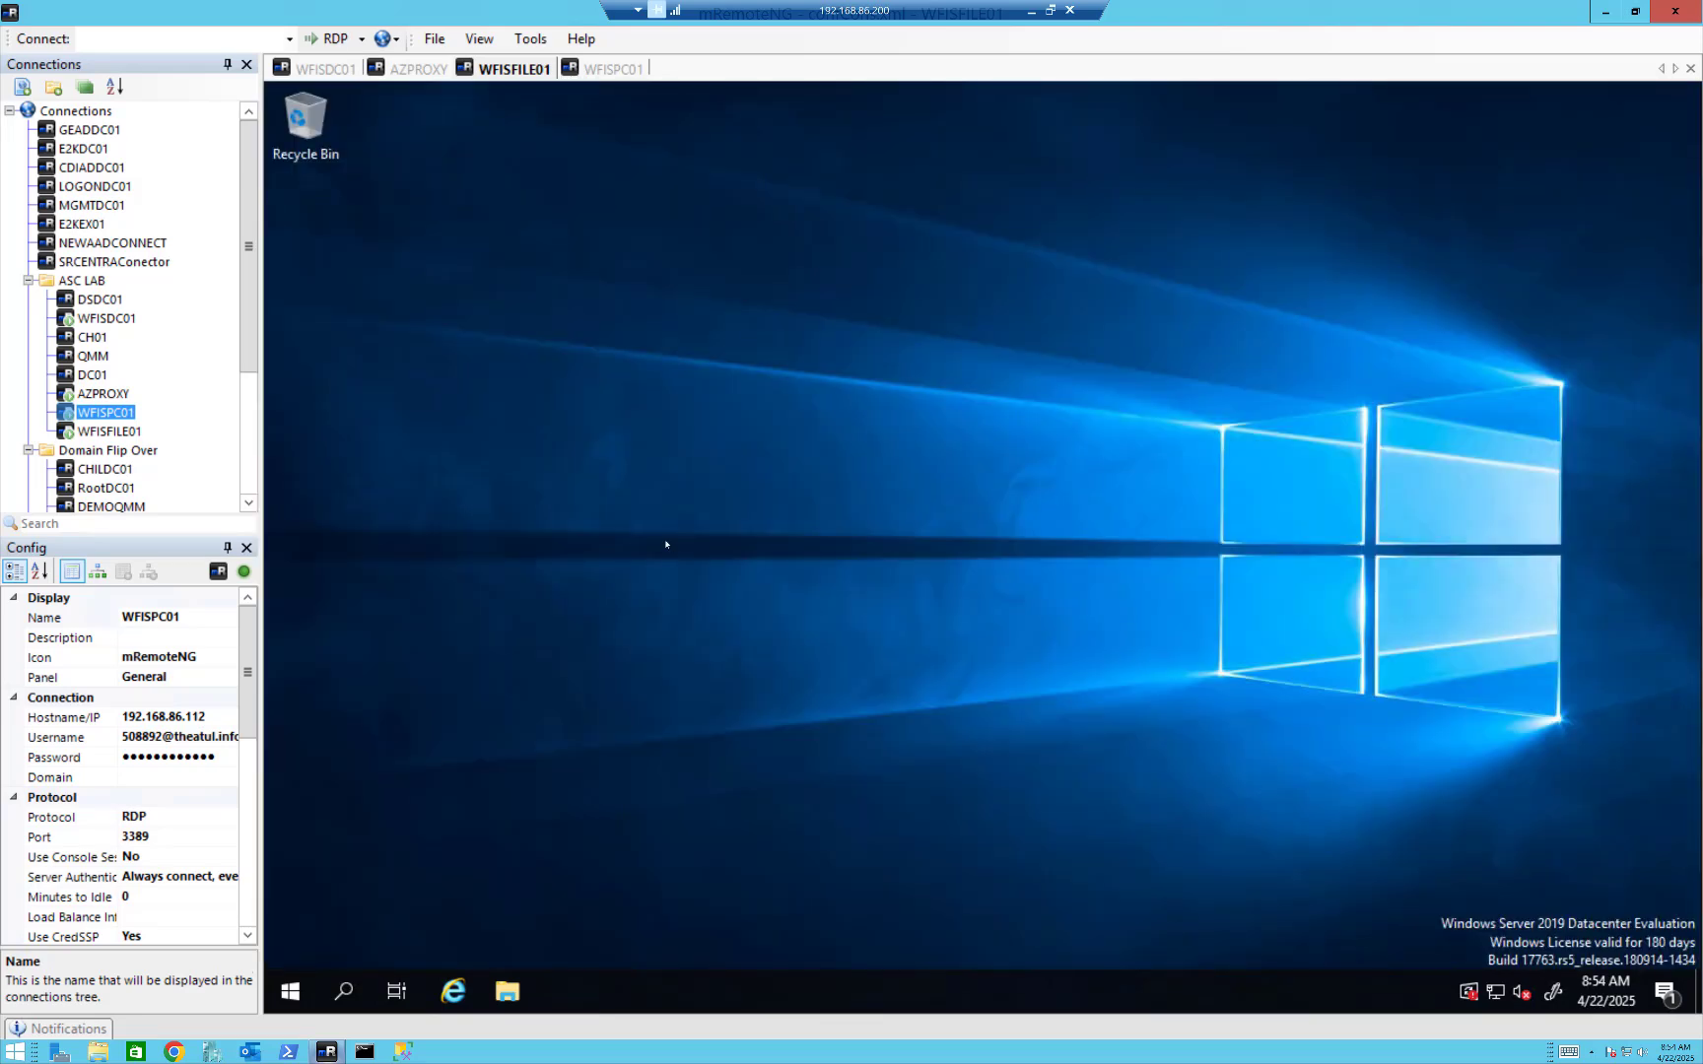
{"action": "left_click", "coordinate": [459, 993]}
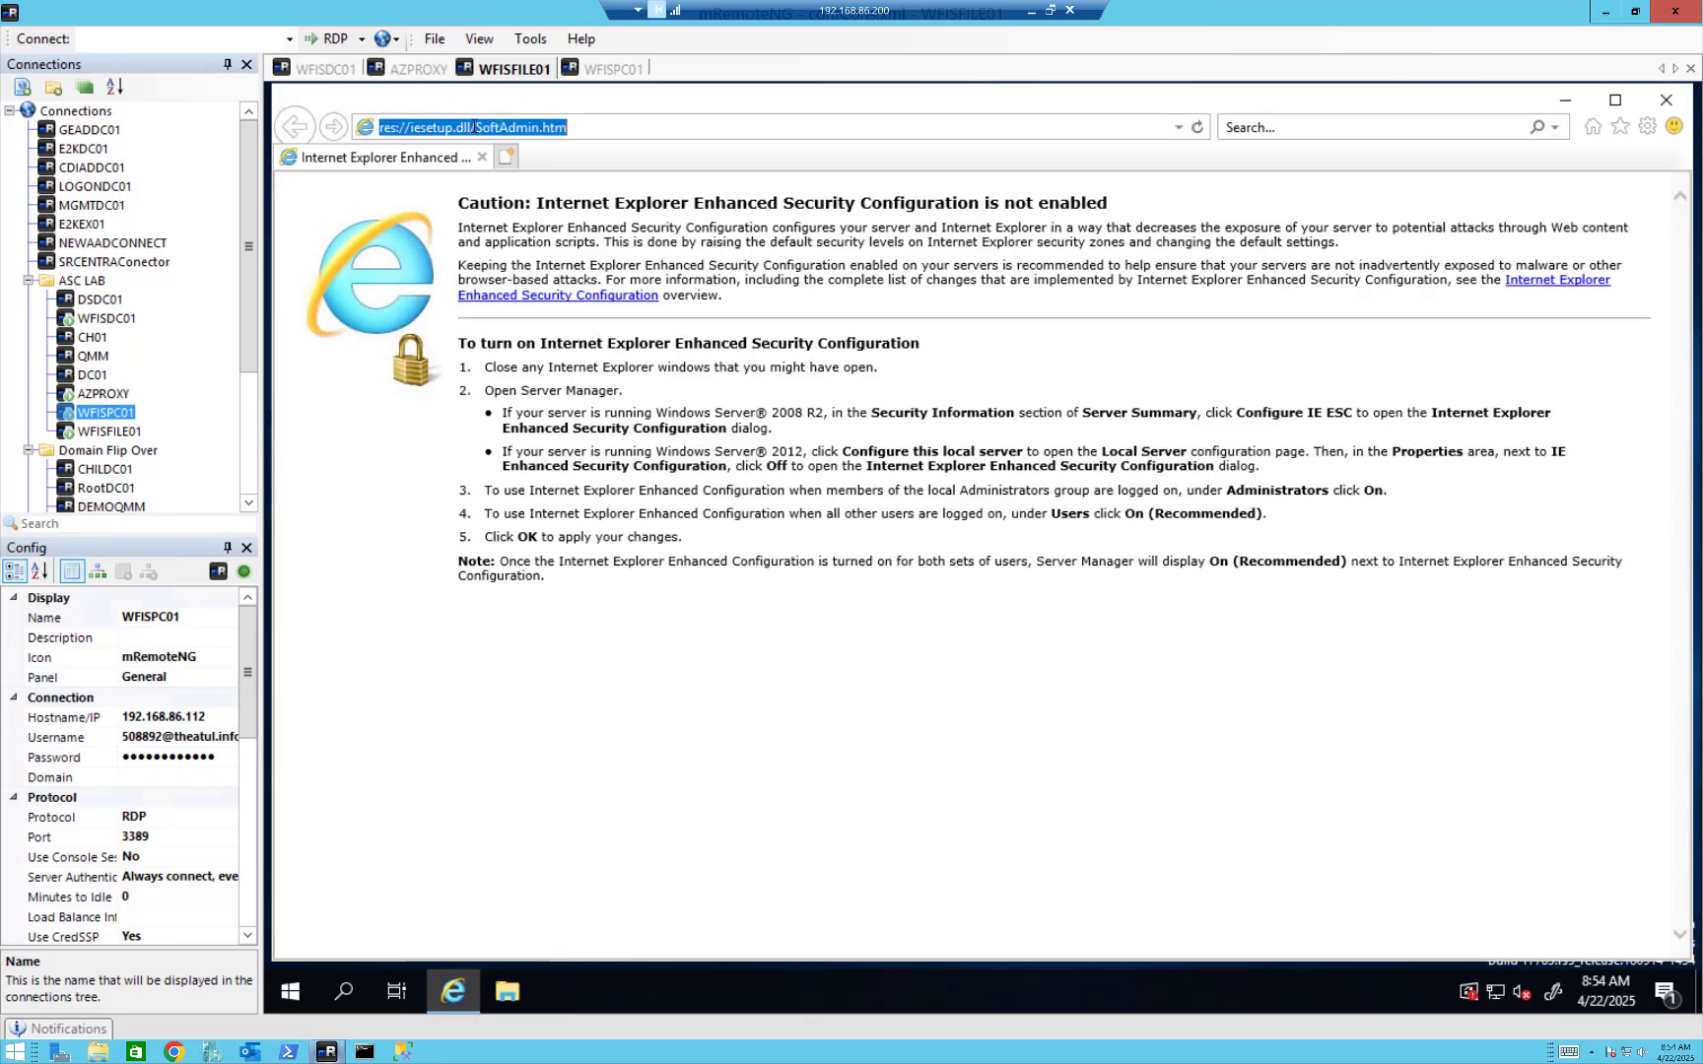
{"action": "left_click", "coordinate": [575, 128]}
{"action": "type", "text": "http:"}
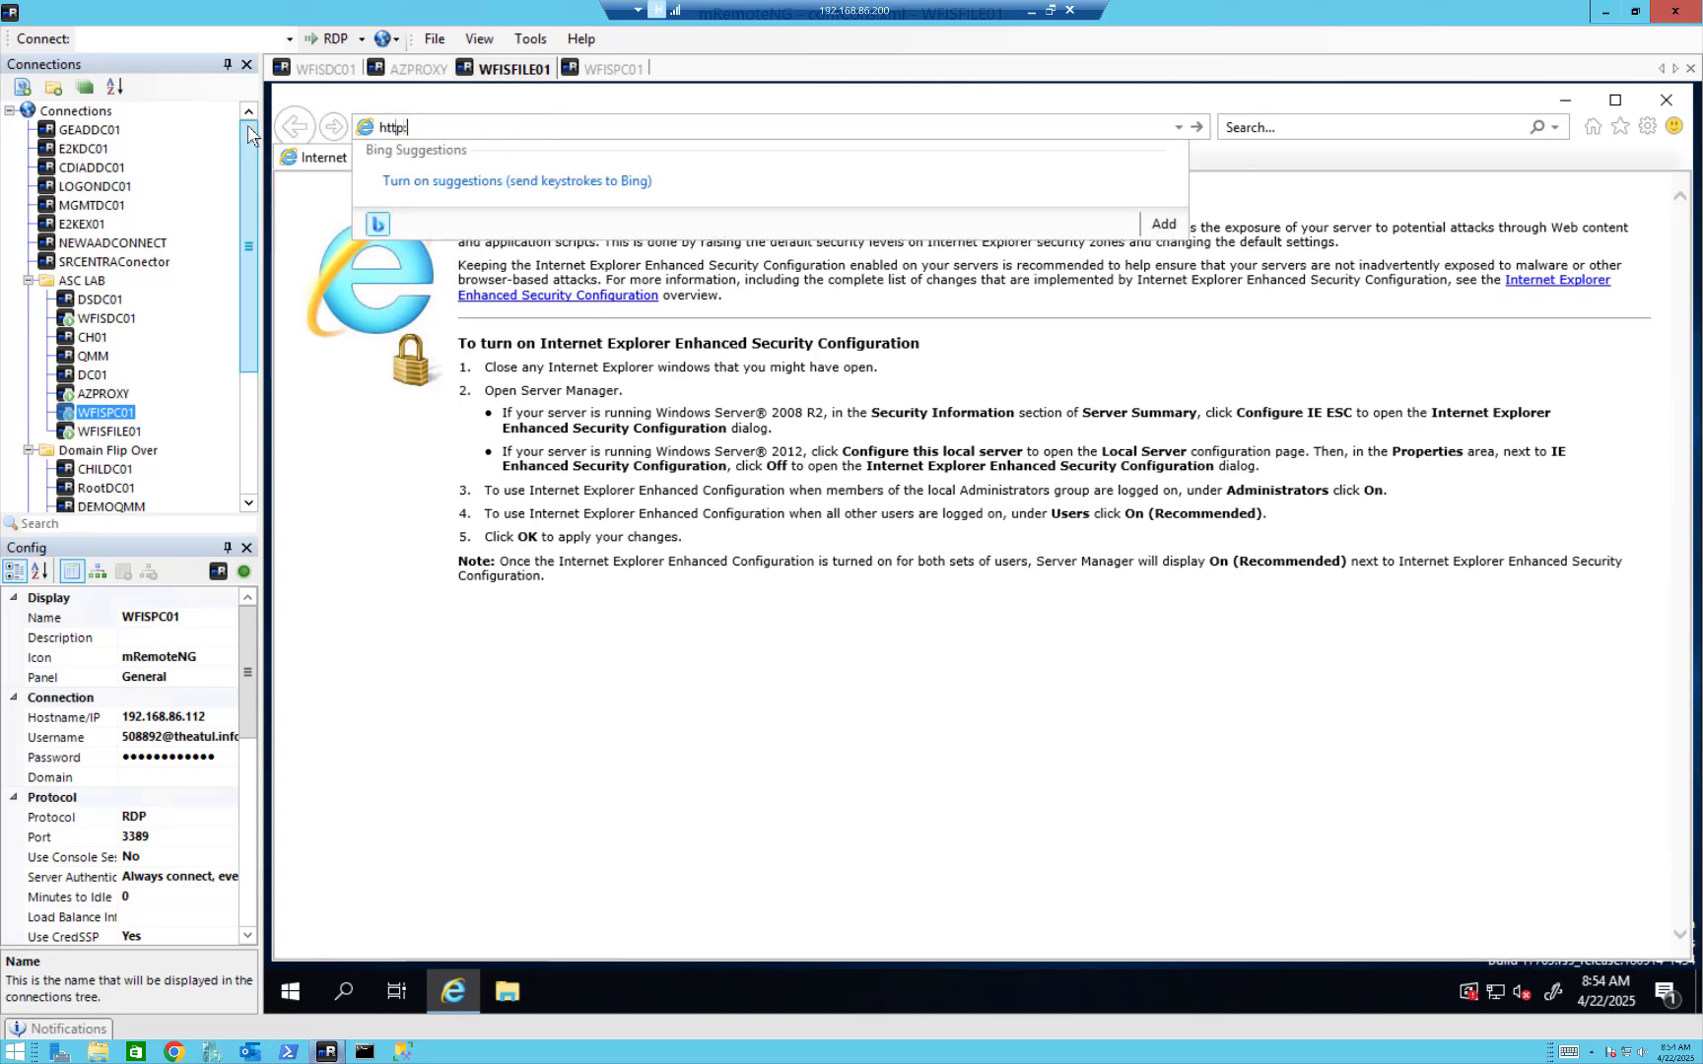
{"action": "type", "text": "//wisfile01.wfis.priv"}
{"action": "key", "text": "Return"}
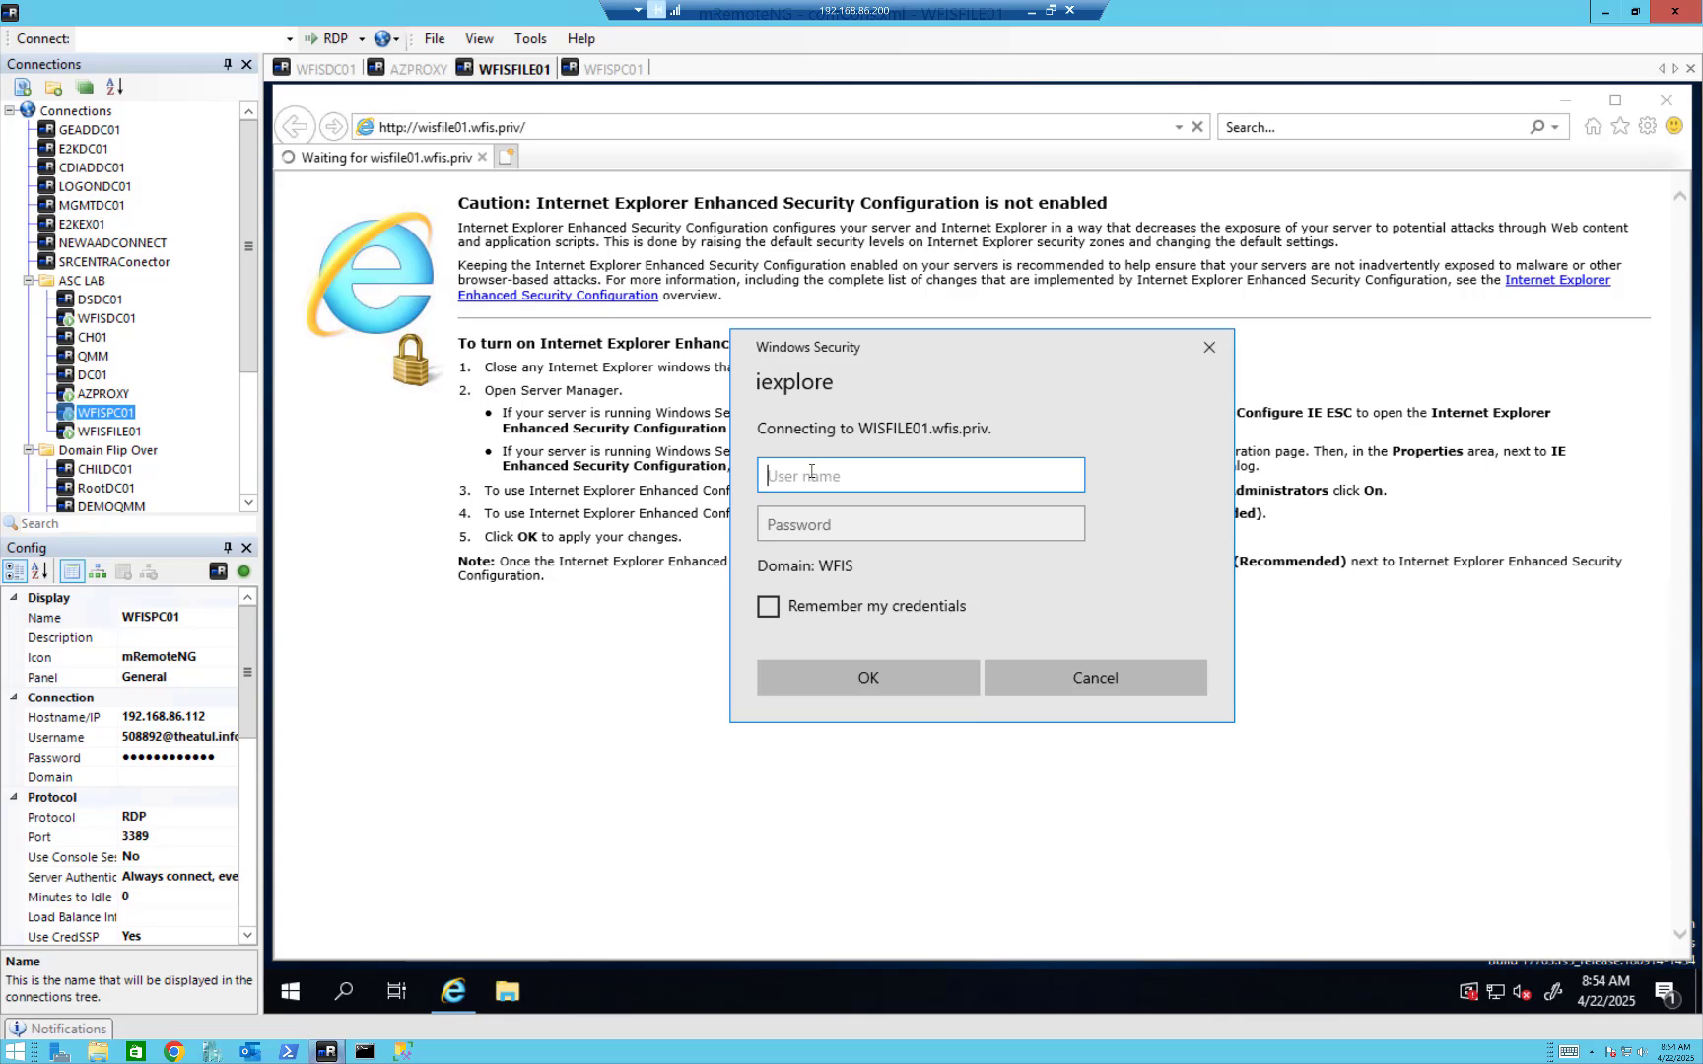
Sign in to the site as administrator with the account password, view the IIS page and close the browser.
{"action": "type", "text": "administrator"}
{"action": "key", "text": "Tab"}
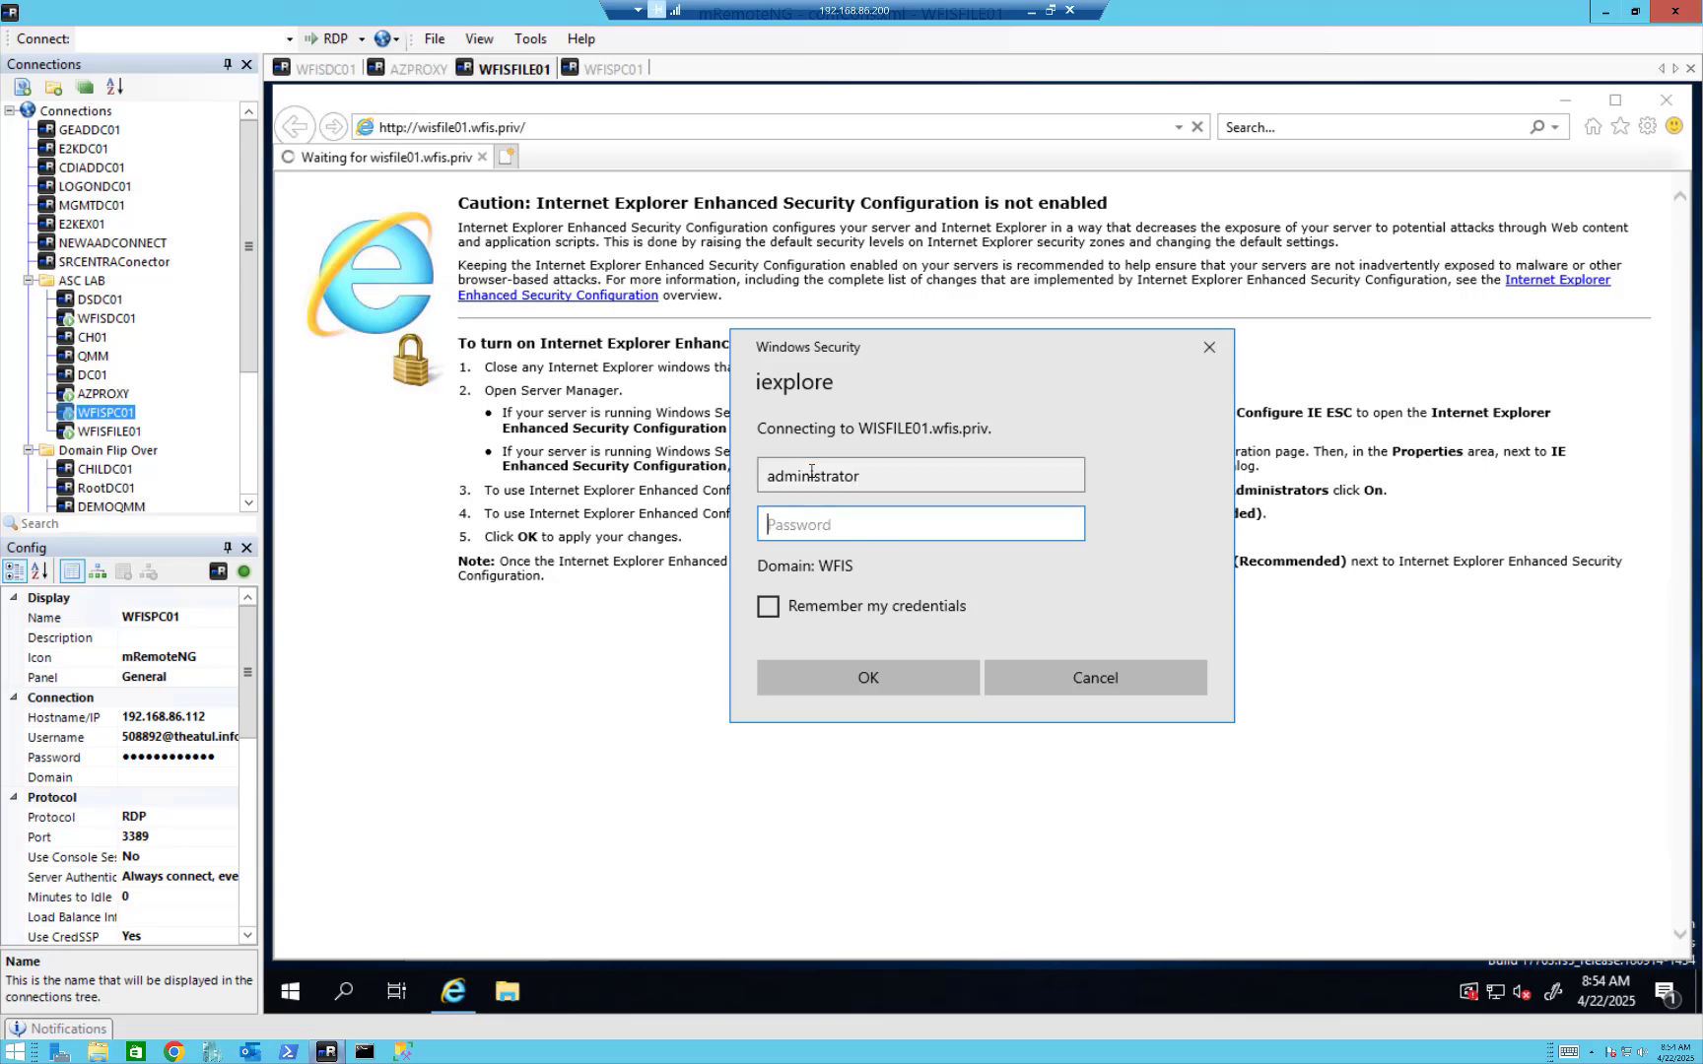
{"action": "type", "text": "••••••••••••"}
{"action": "key", "text": "Return"}
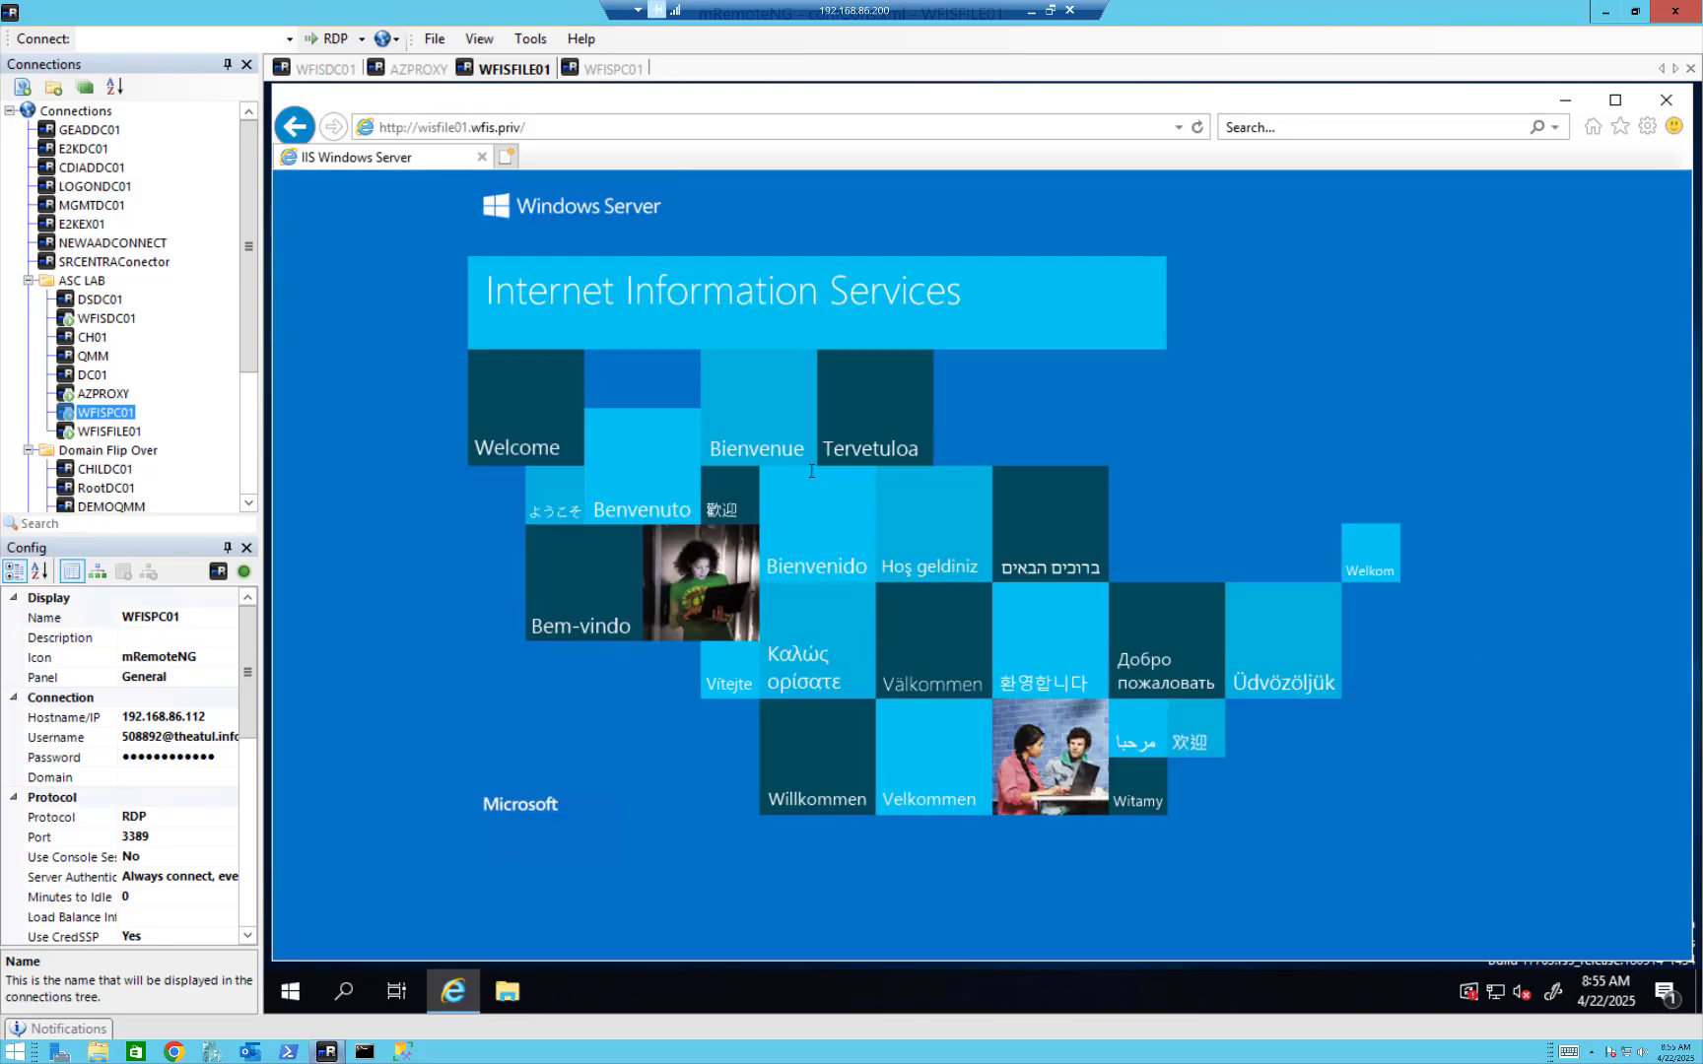
{"action": "left_click", "coordinate": [1665, 101]}
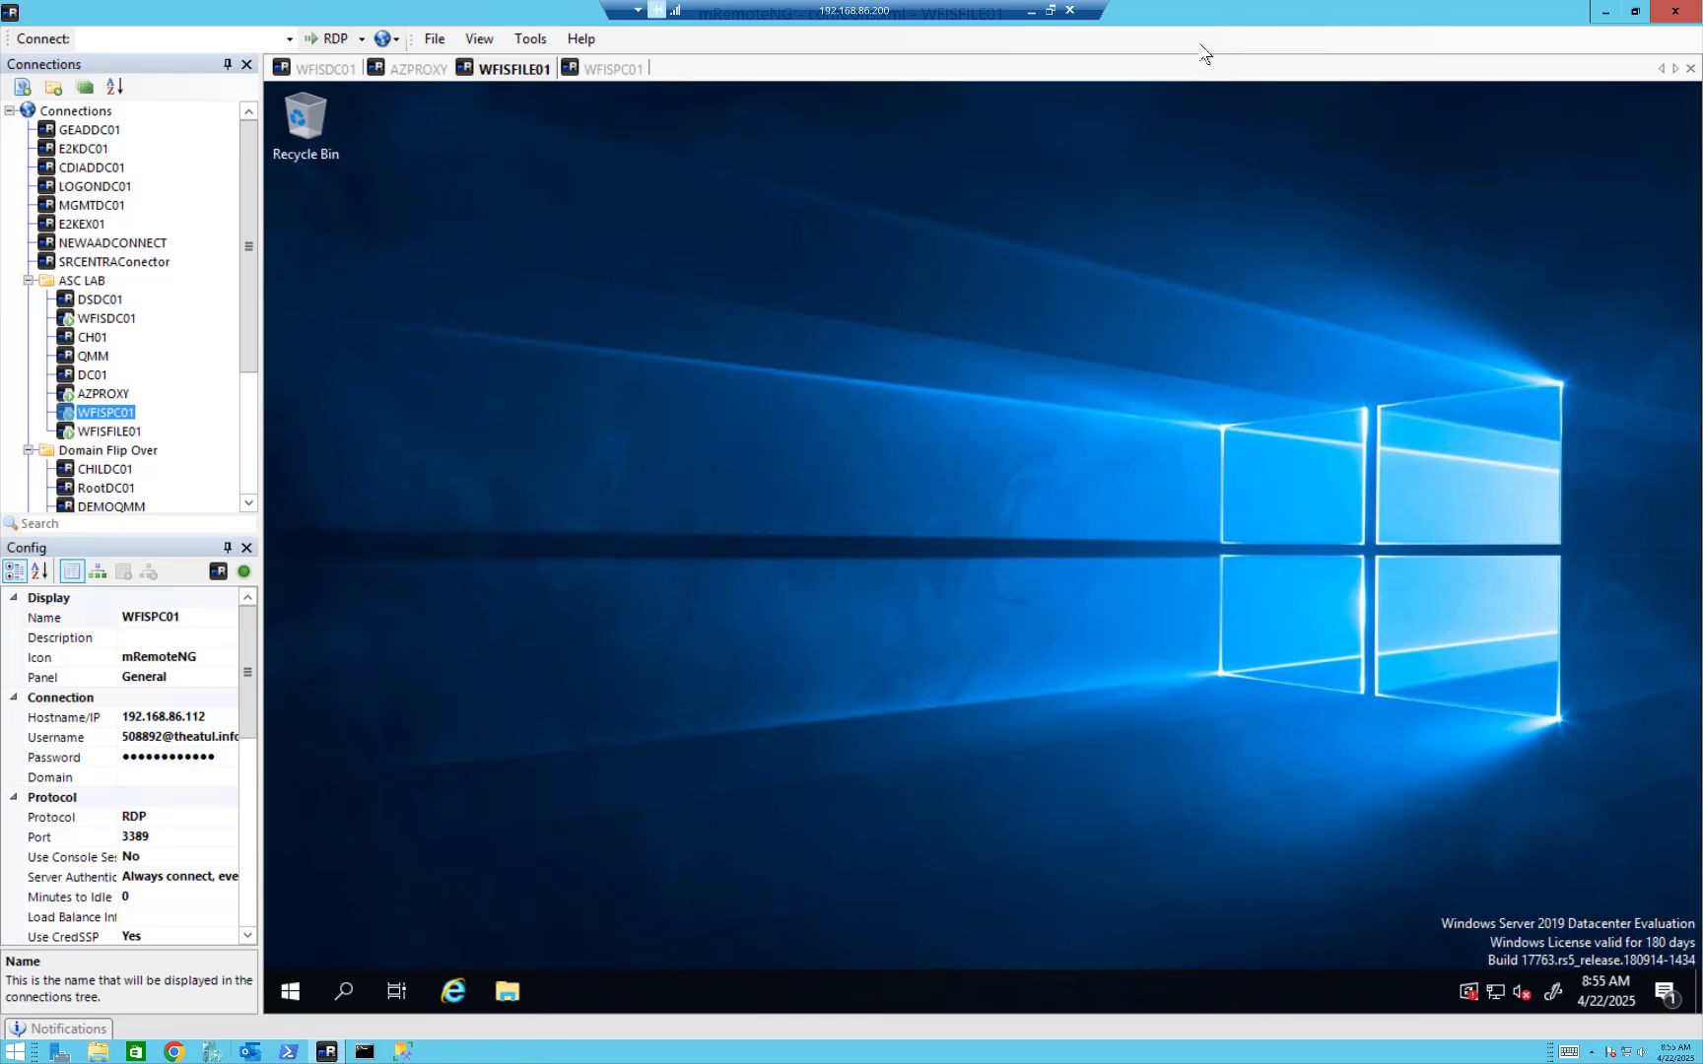
Switch to Chrome on the host, go to entra.microsoft.com and choose the account to sign in to the admin center.
{"action": "left_click", "coordinate": [173, 1052]}
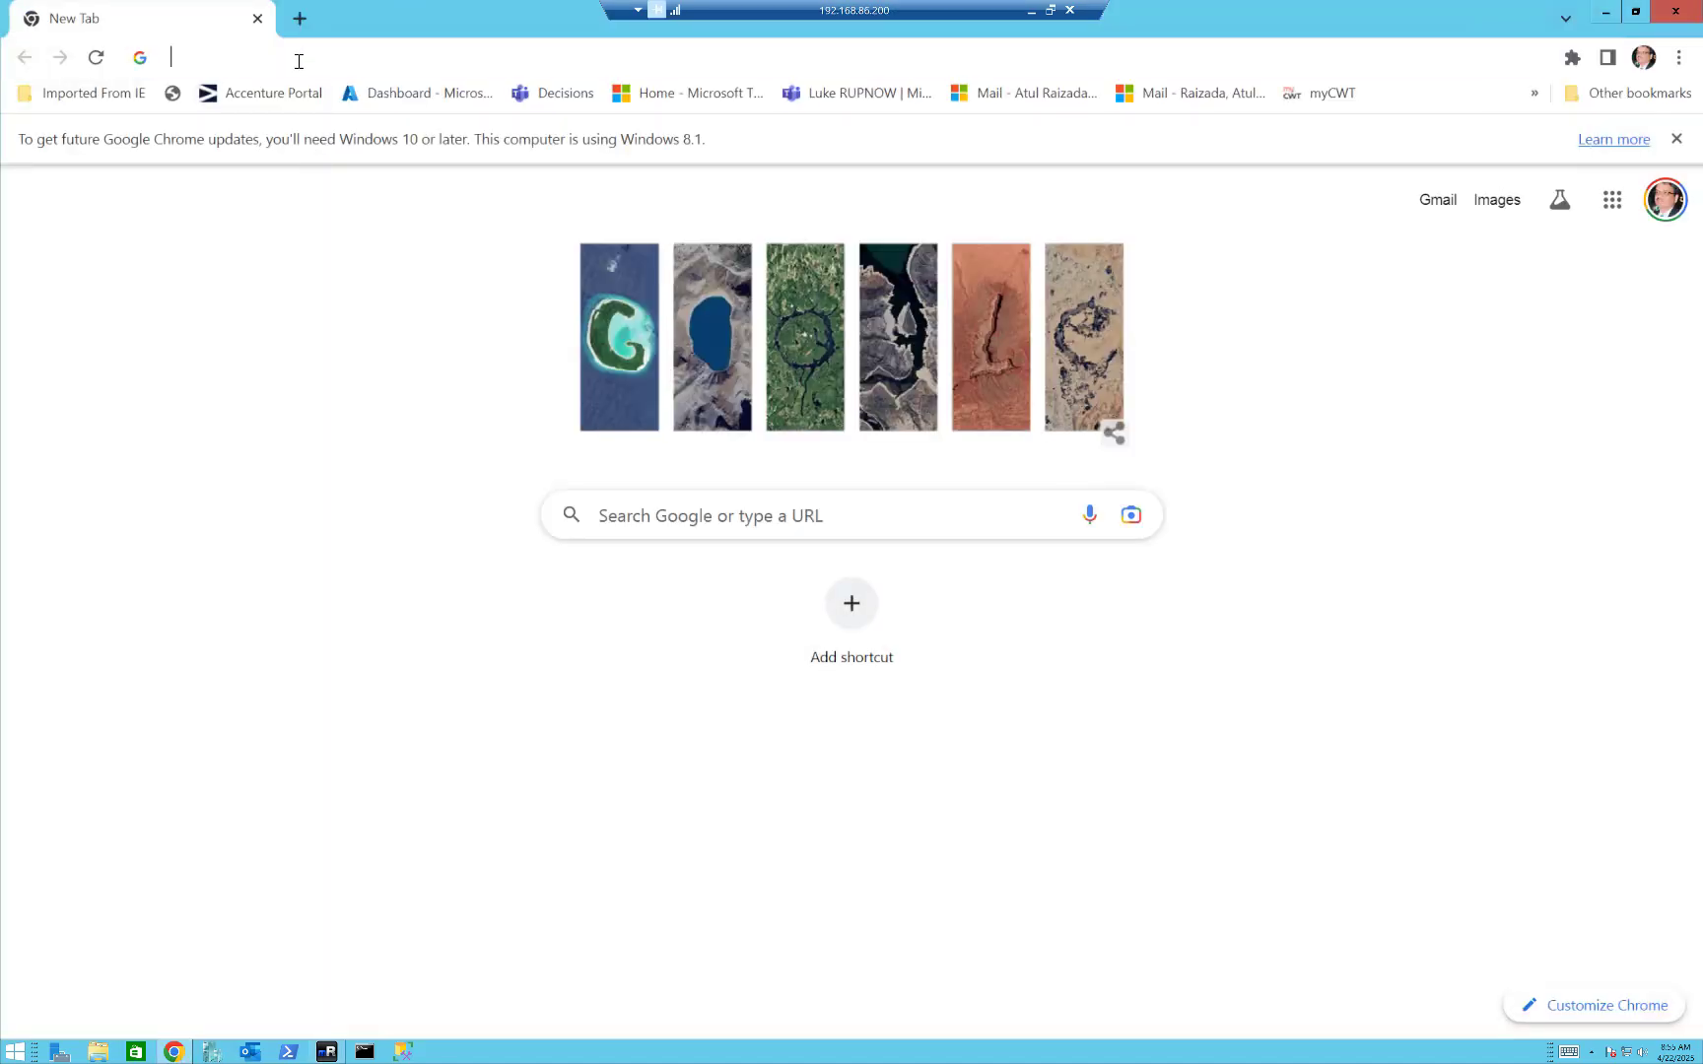
{"action": "left_click", "coordinate": [297, 63]}
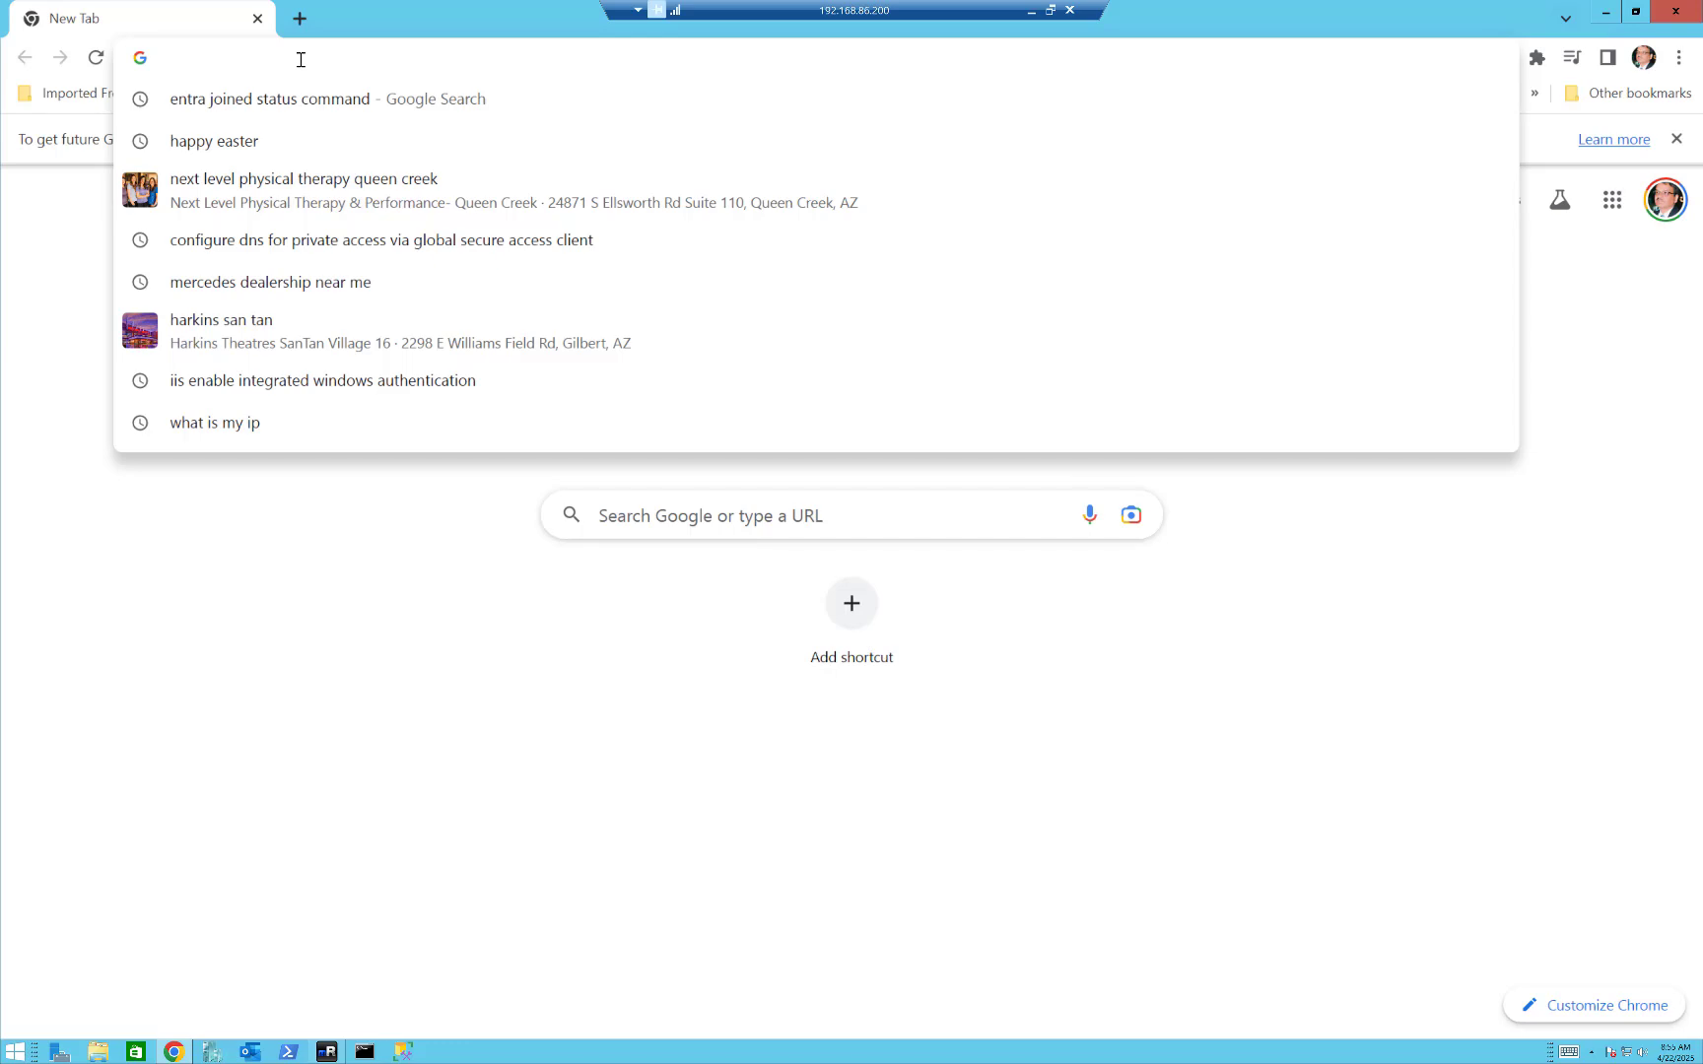
{"action": "type", "text": "entra.microsoft.com"}
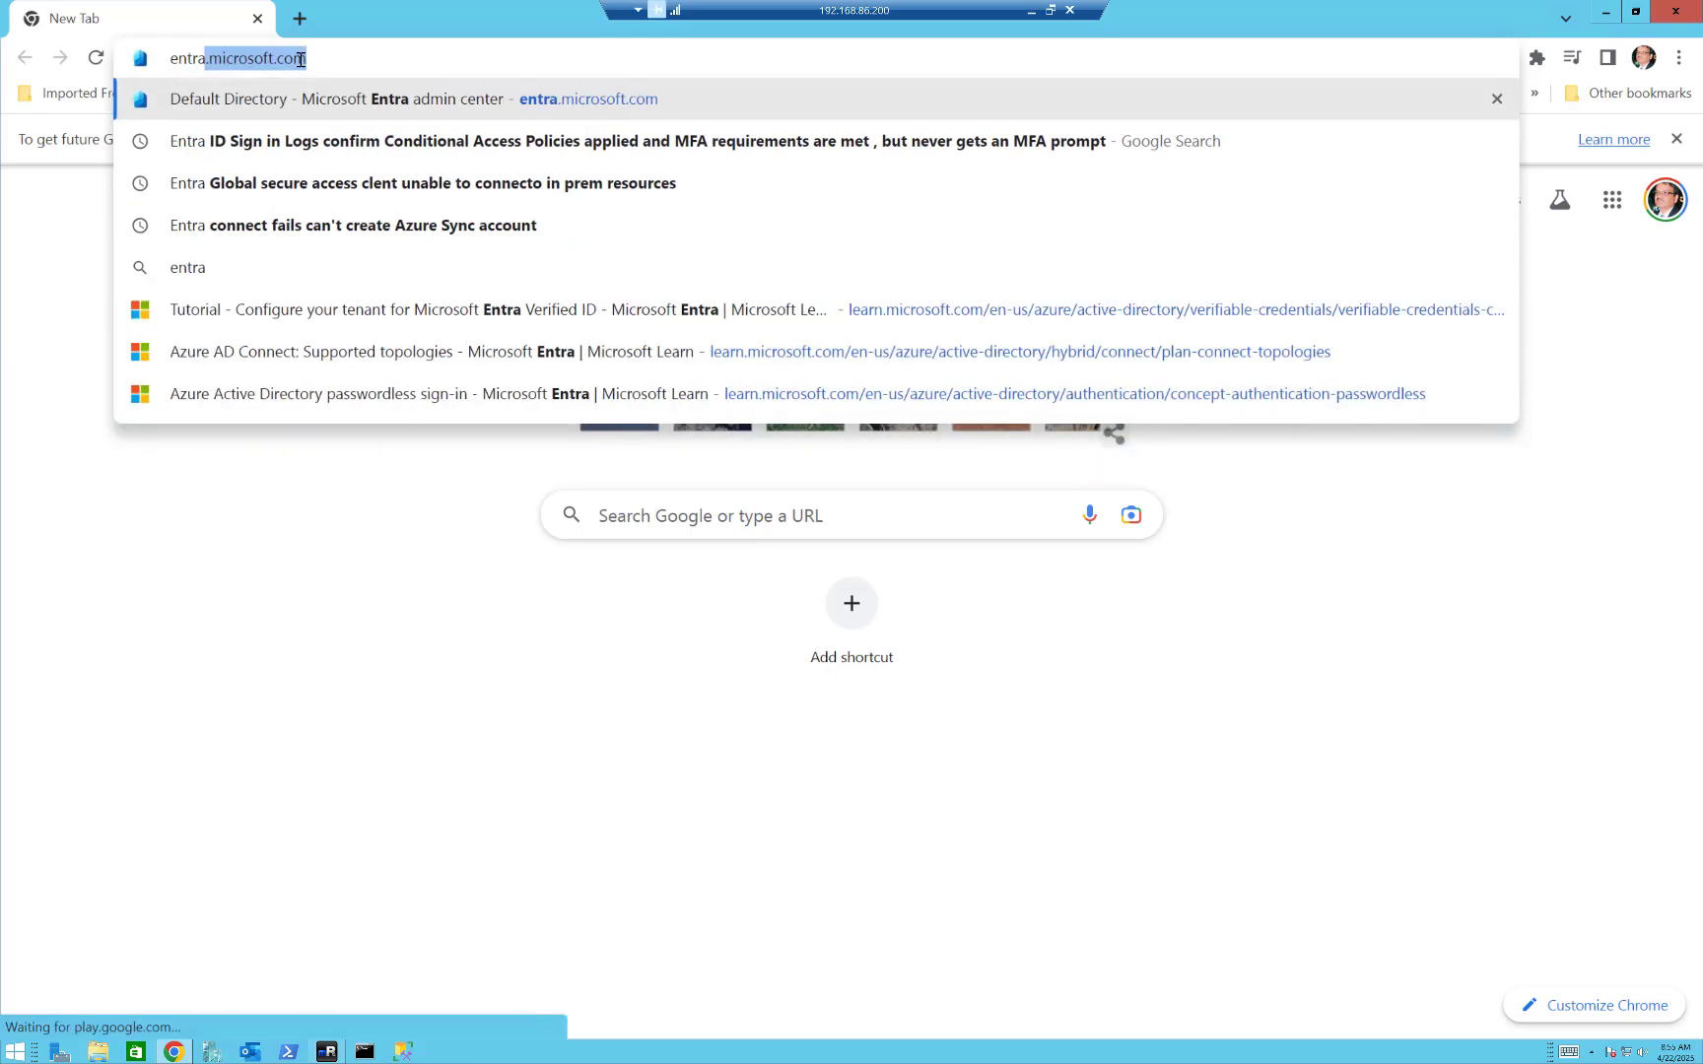
{"action": "key", "text": "Return"}
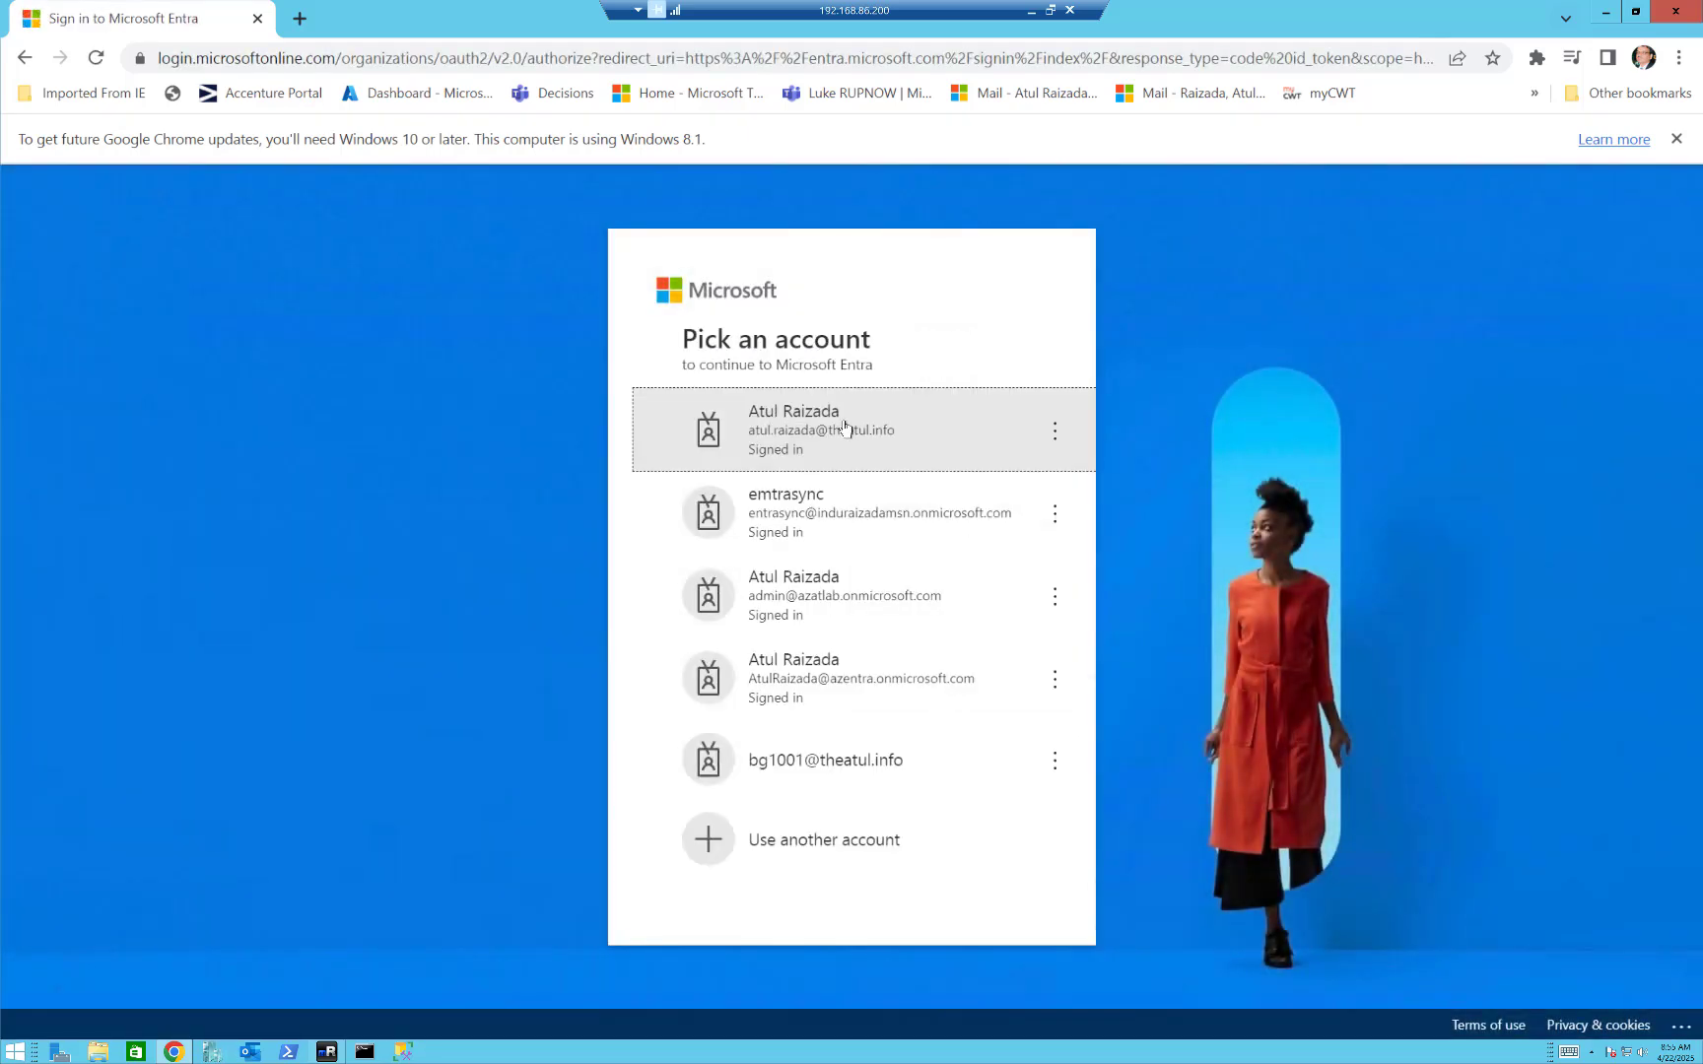
{"action": "left_click", "coordinate": [828, 433]}
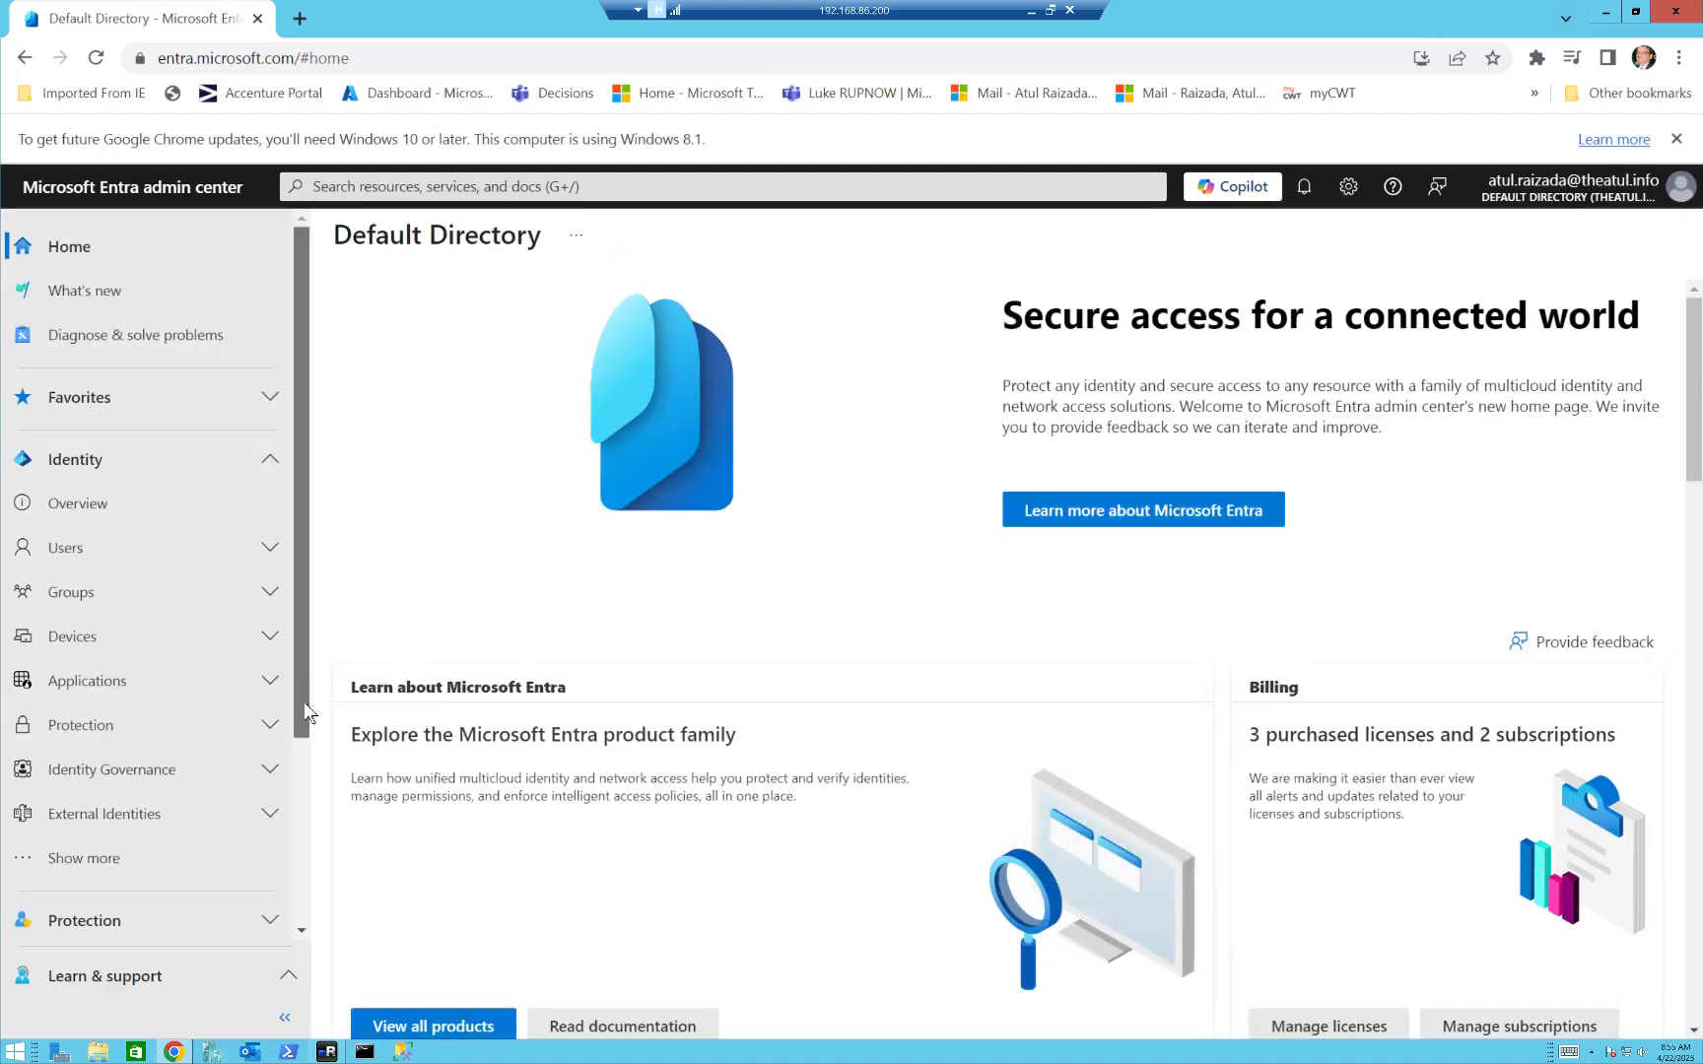
Open the Connectors page in the Connect section of Global Secure Access.
{"action": "left_click_drag", "start_coordinate": [303, 704], "coordinate": [319, 904]}
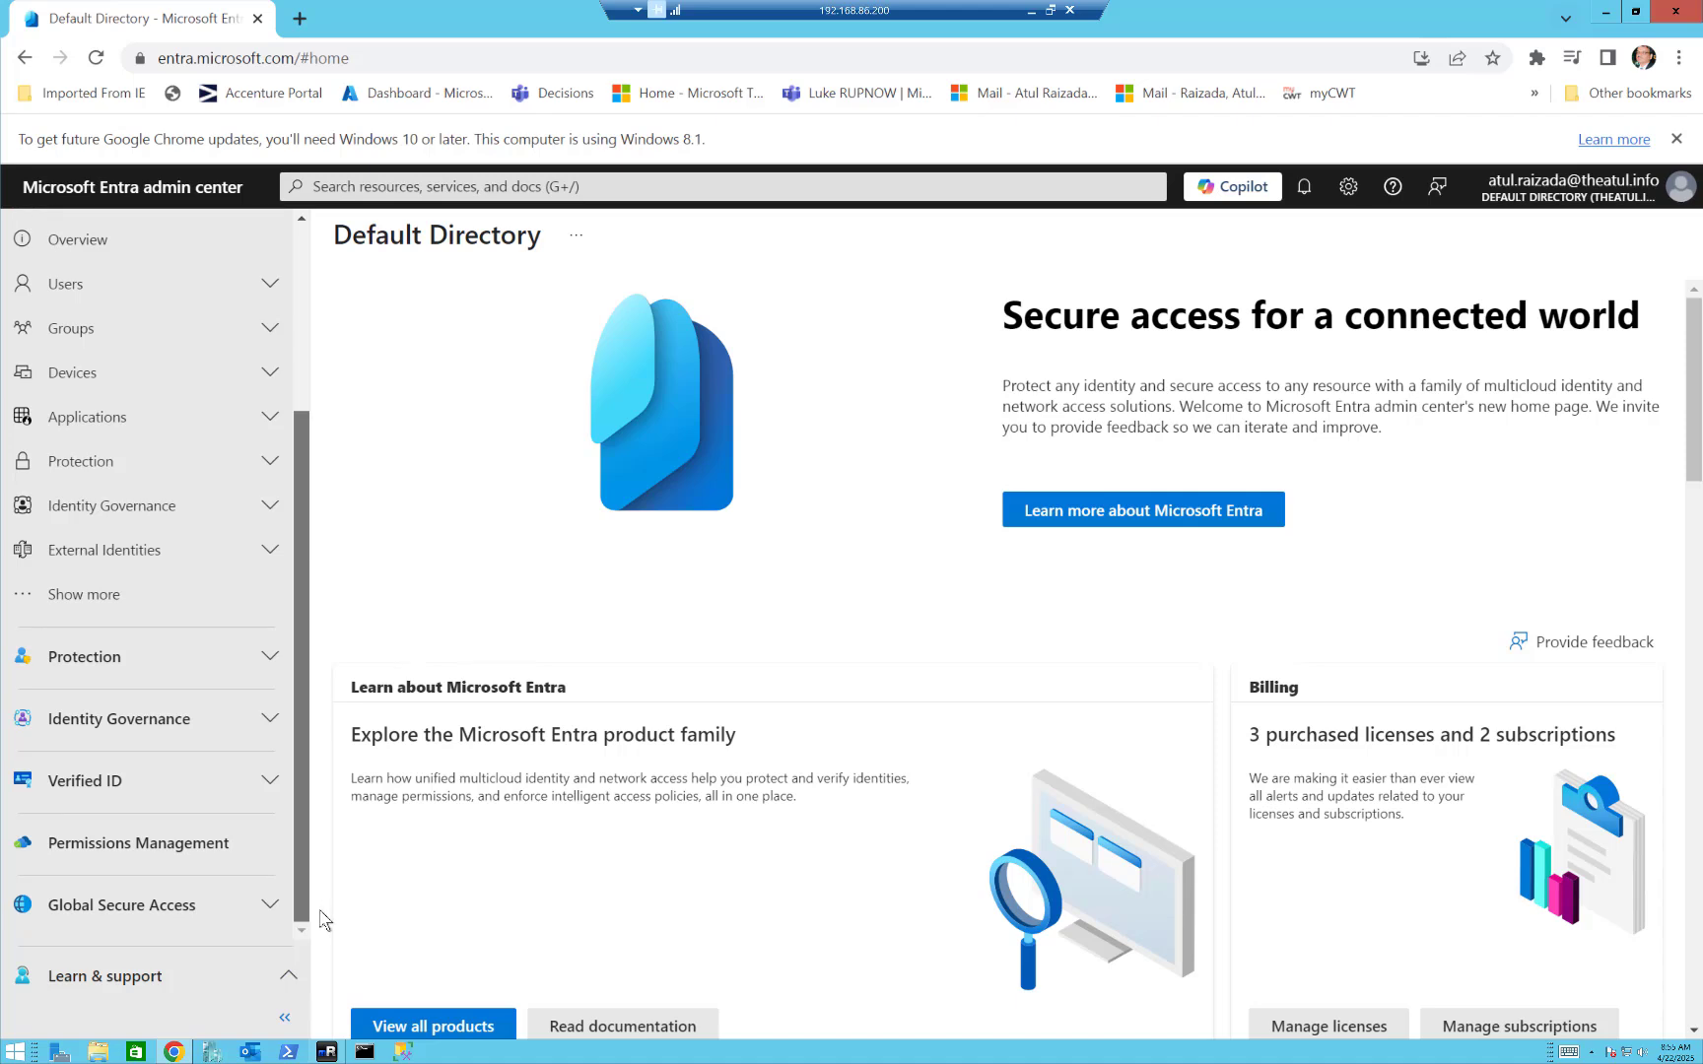
{"action": "left_click", "coordinate": [184, 911]}
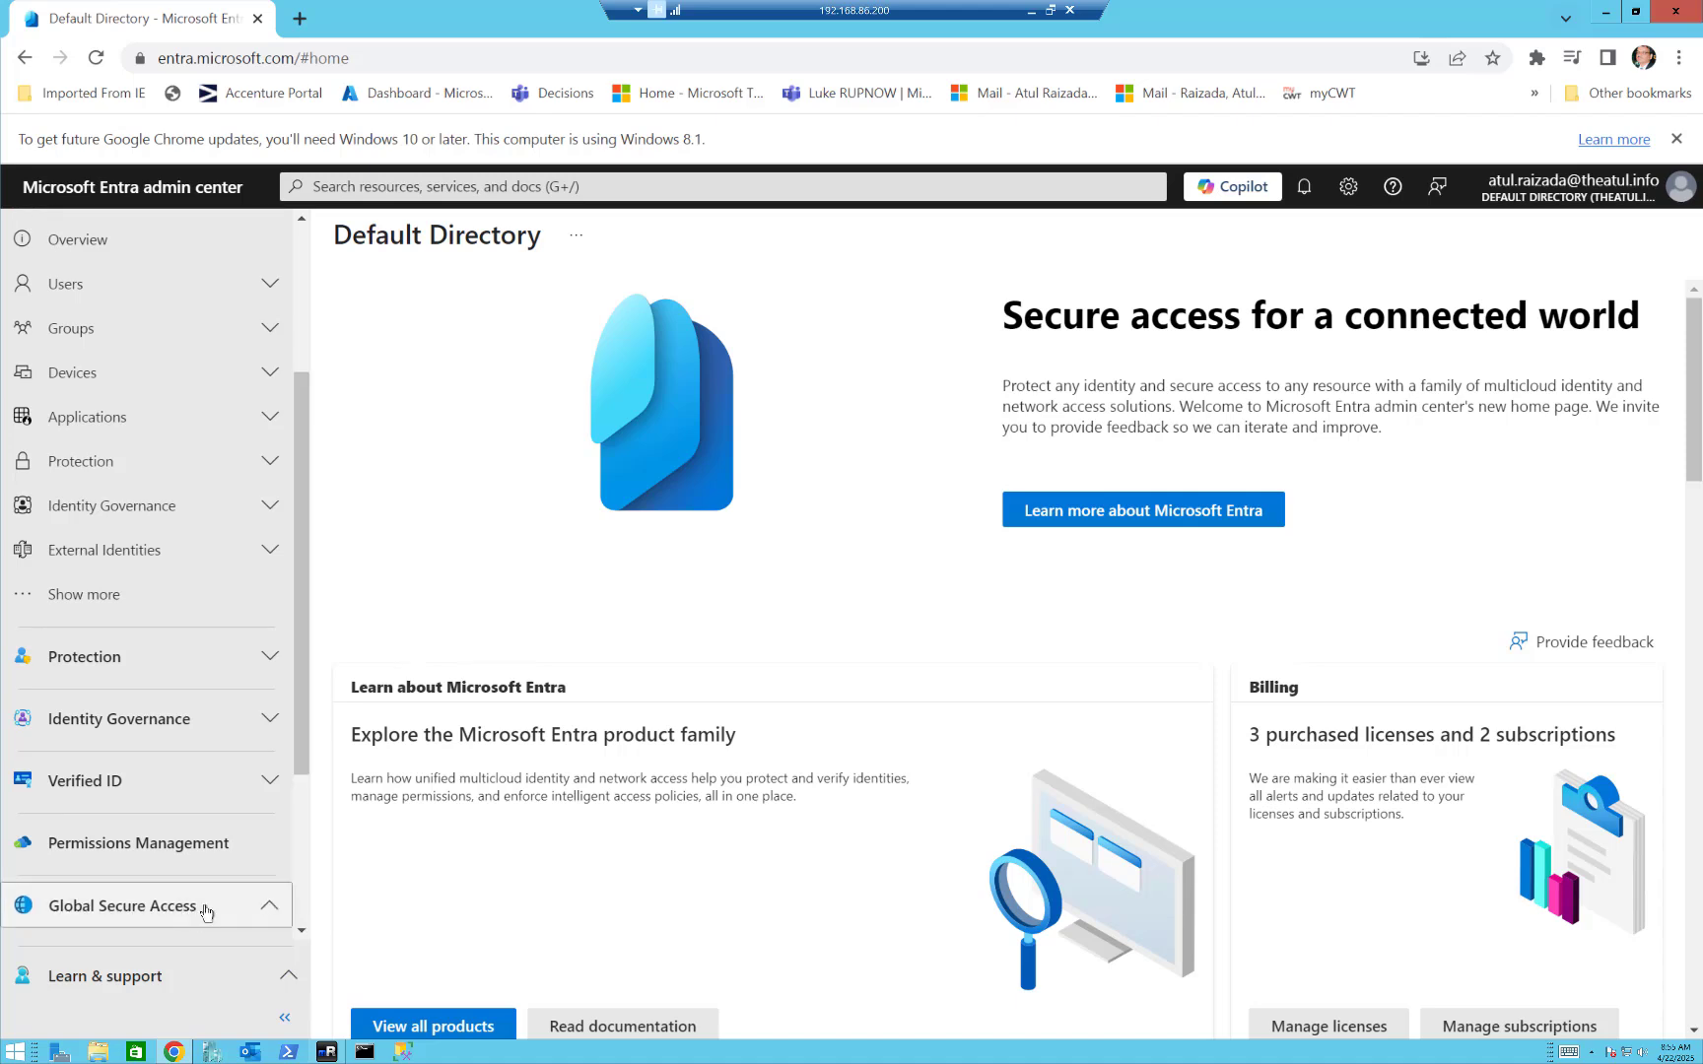
{"action": "left_click_drag", "start_coordinate": [305, 766], "coordinate": [309, 849]}
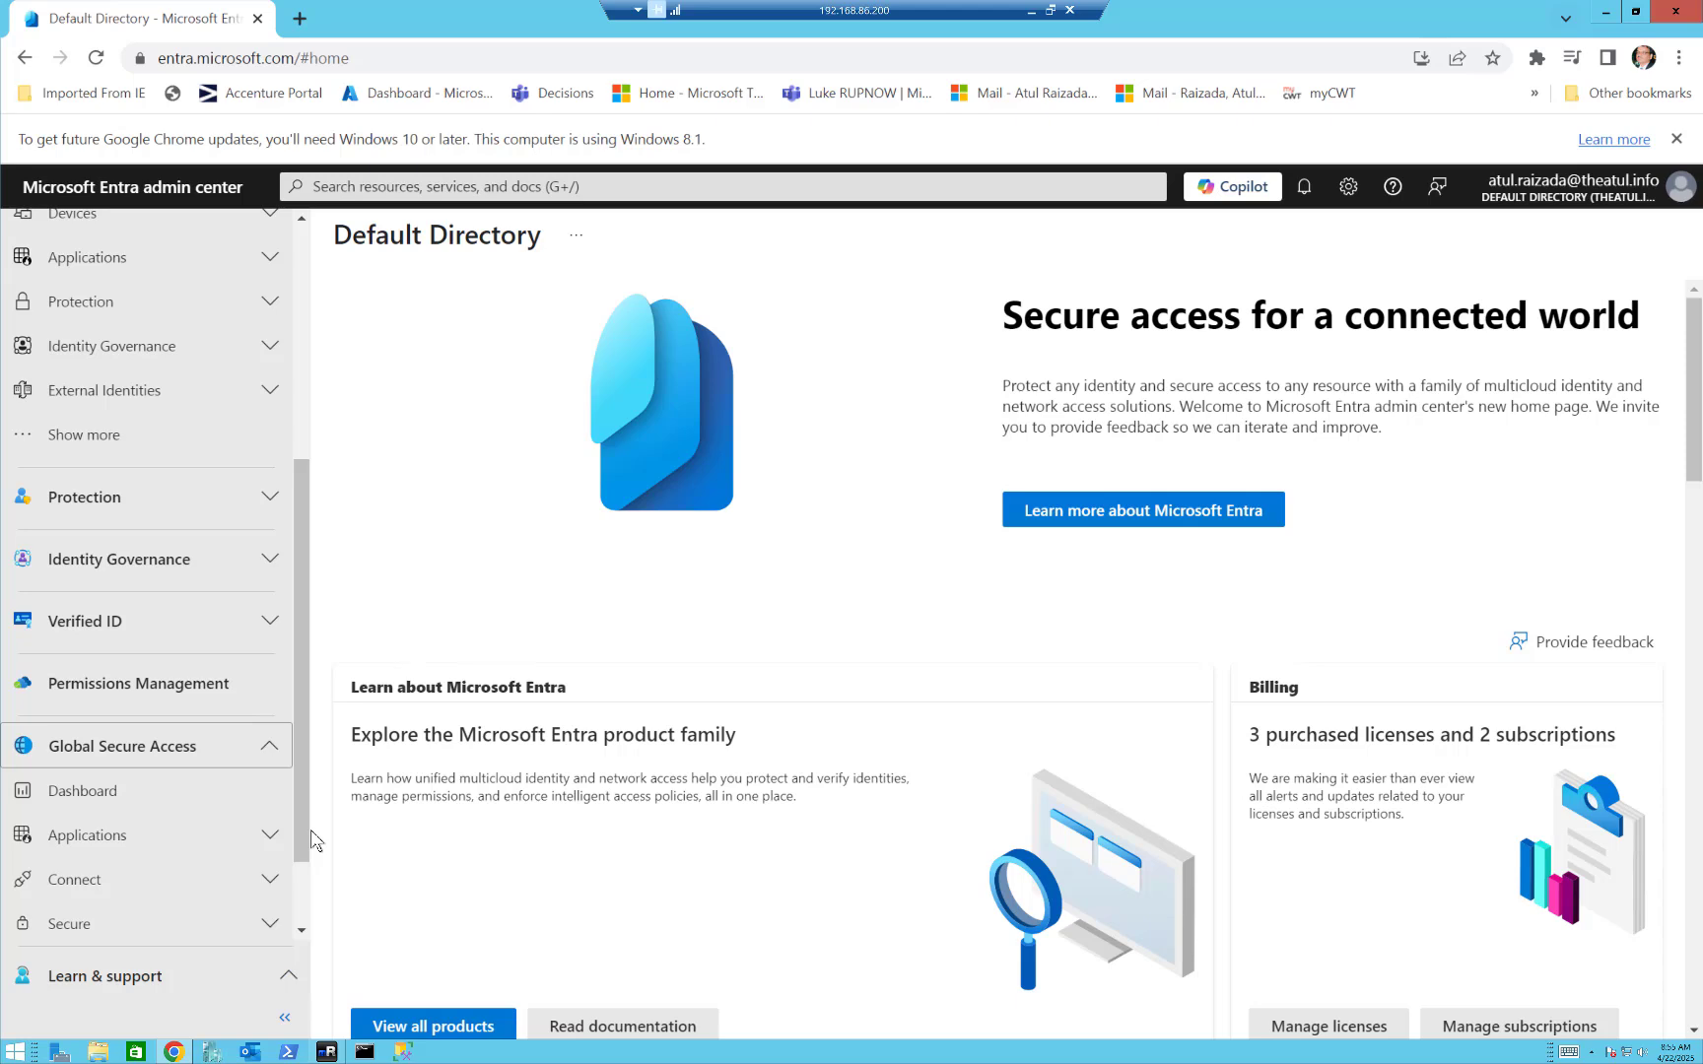
{"action": "mouse_move", "coordinate": [175, 1051]}
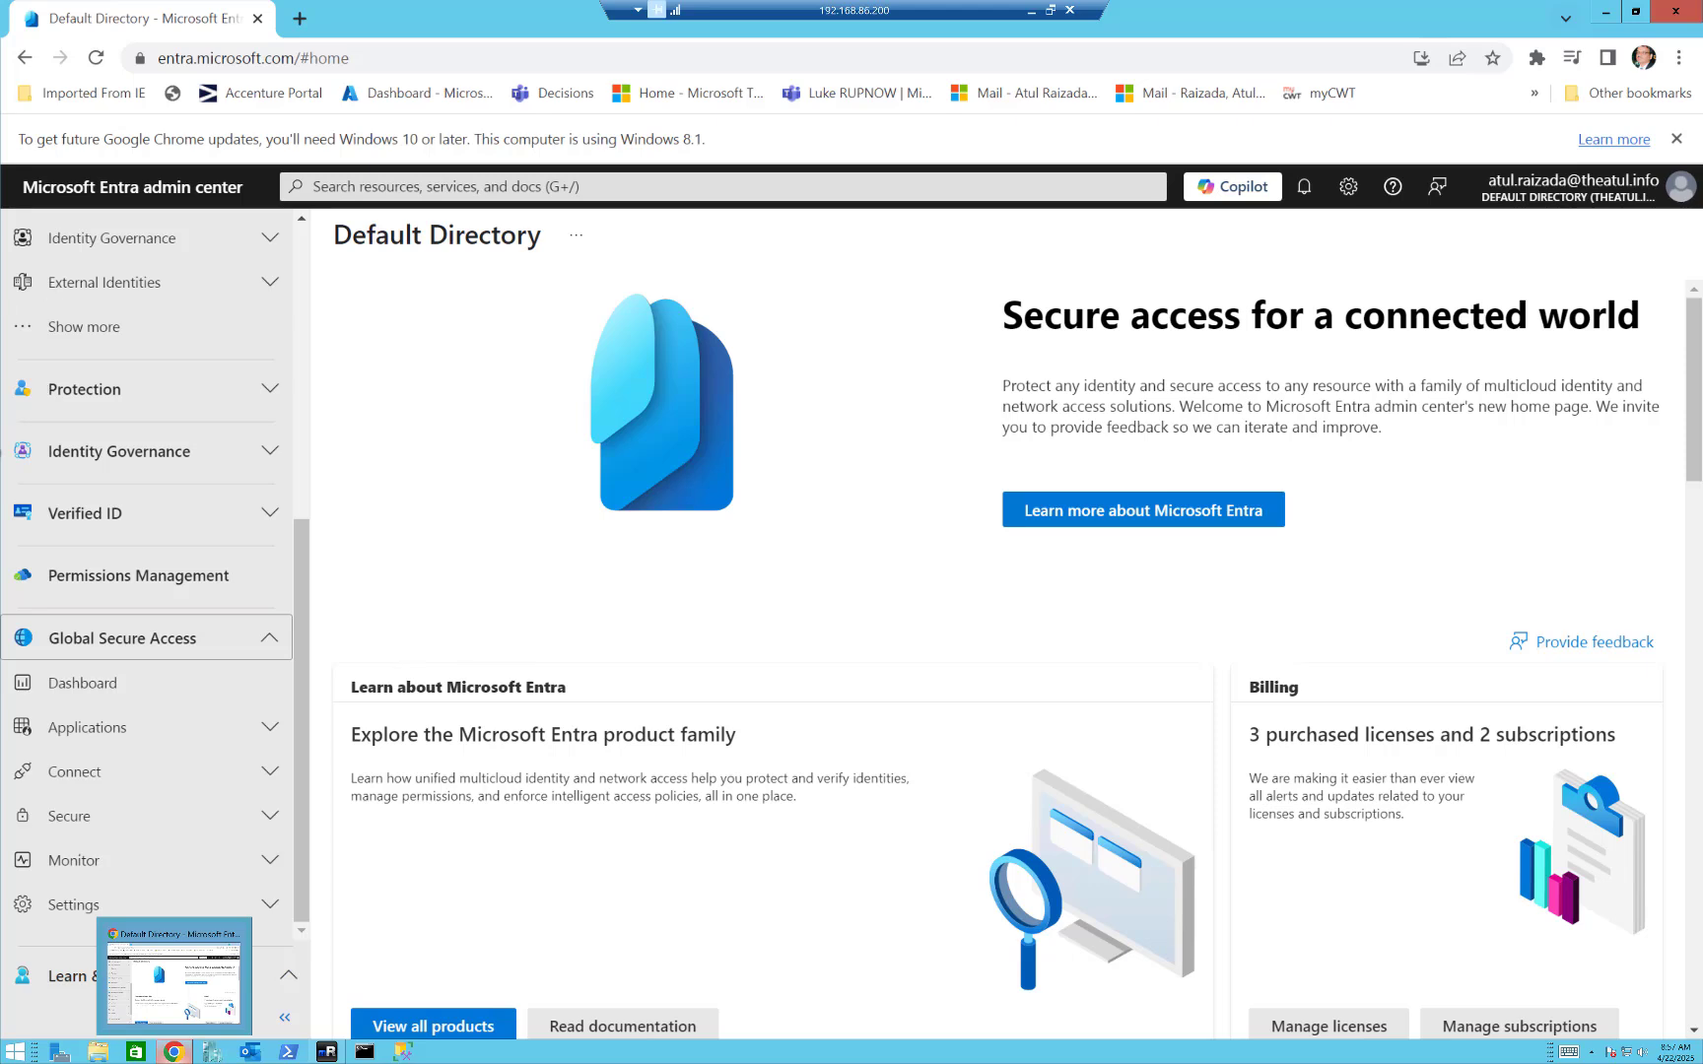
{"action": "left_click", "coordinate": [67, 775]}
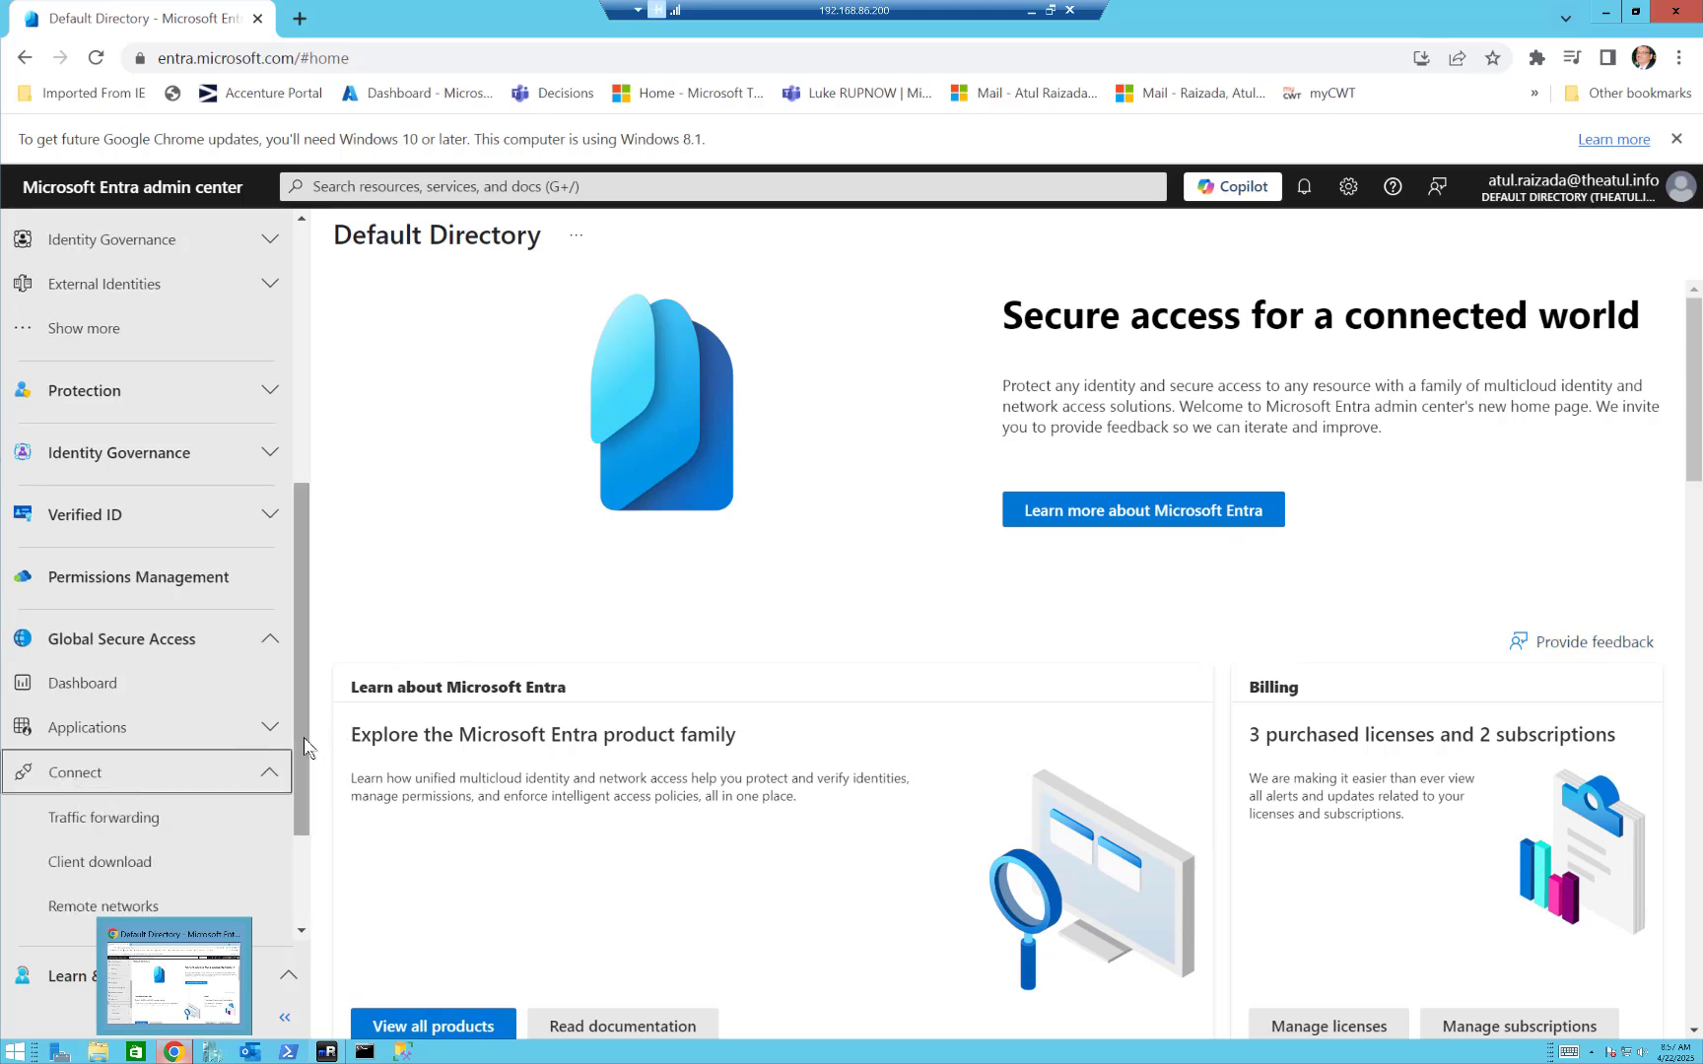
{"action": "left_click_drag", "start_coordinate": [304, 737], "coordinate": [301, 815]}
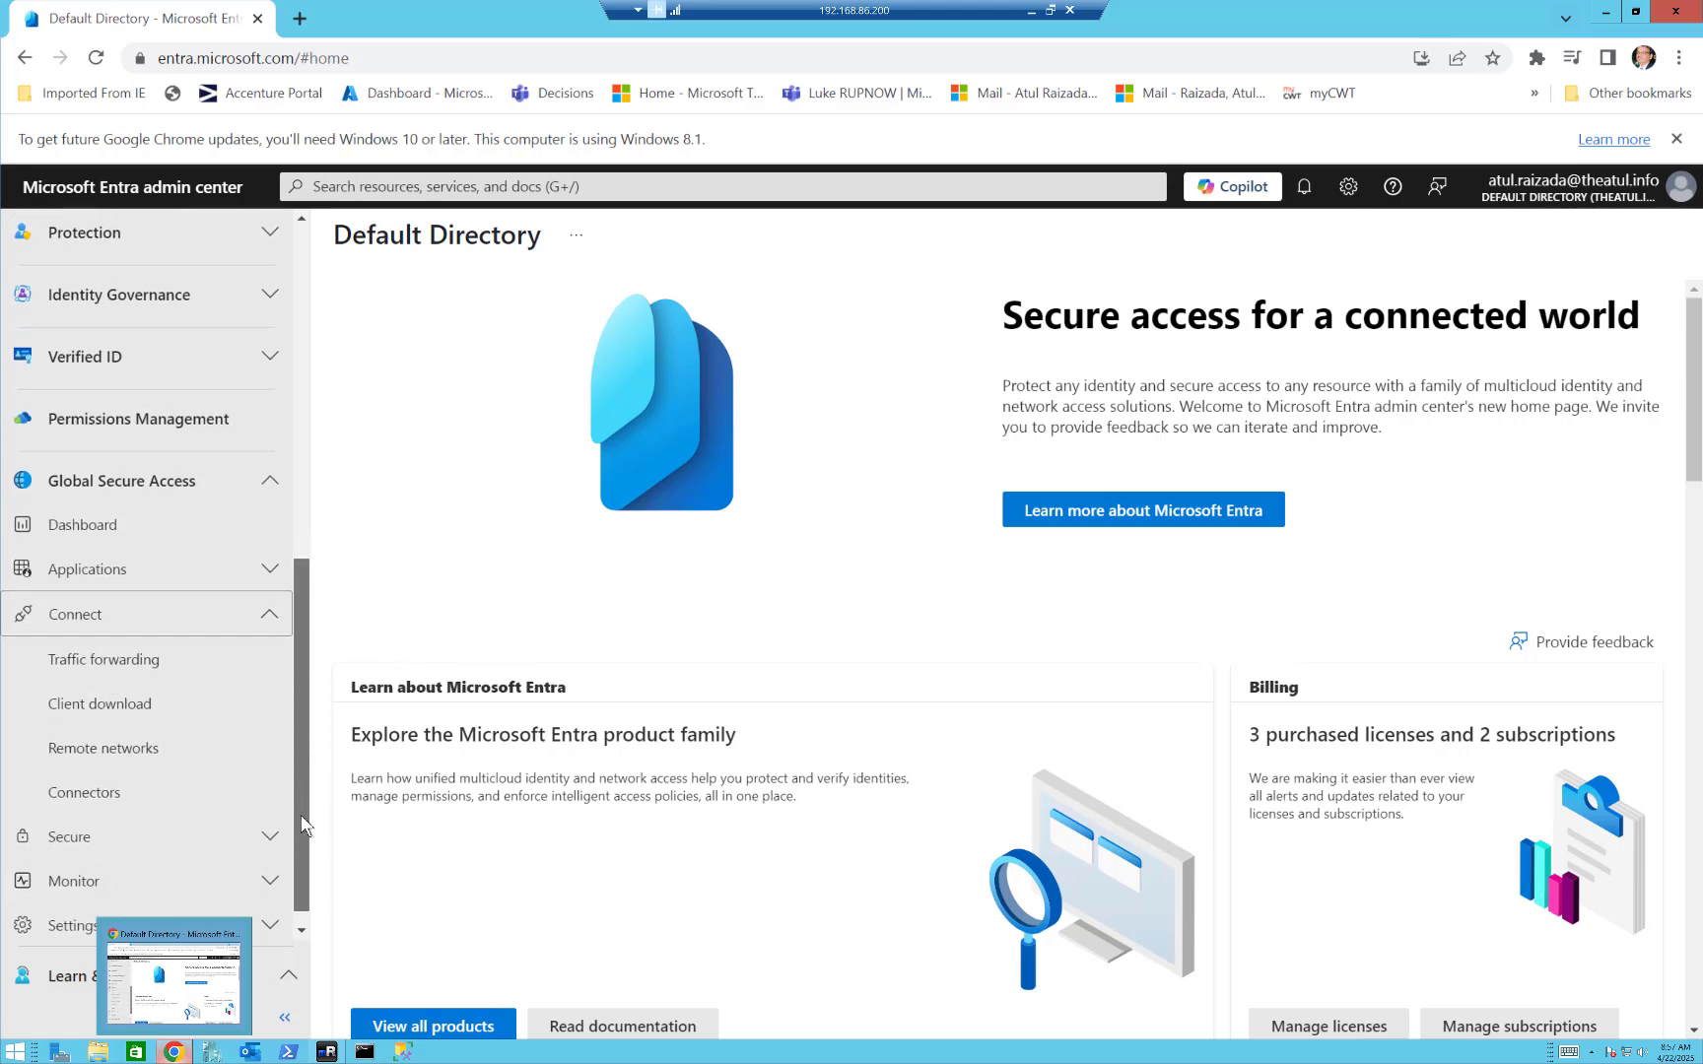
{"action": "left_click", "coordinate": [110, 803]}
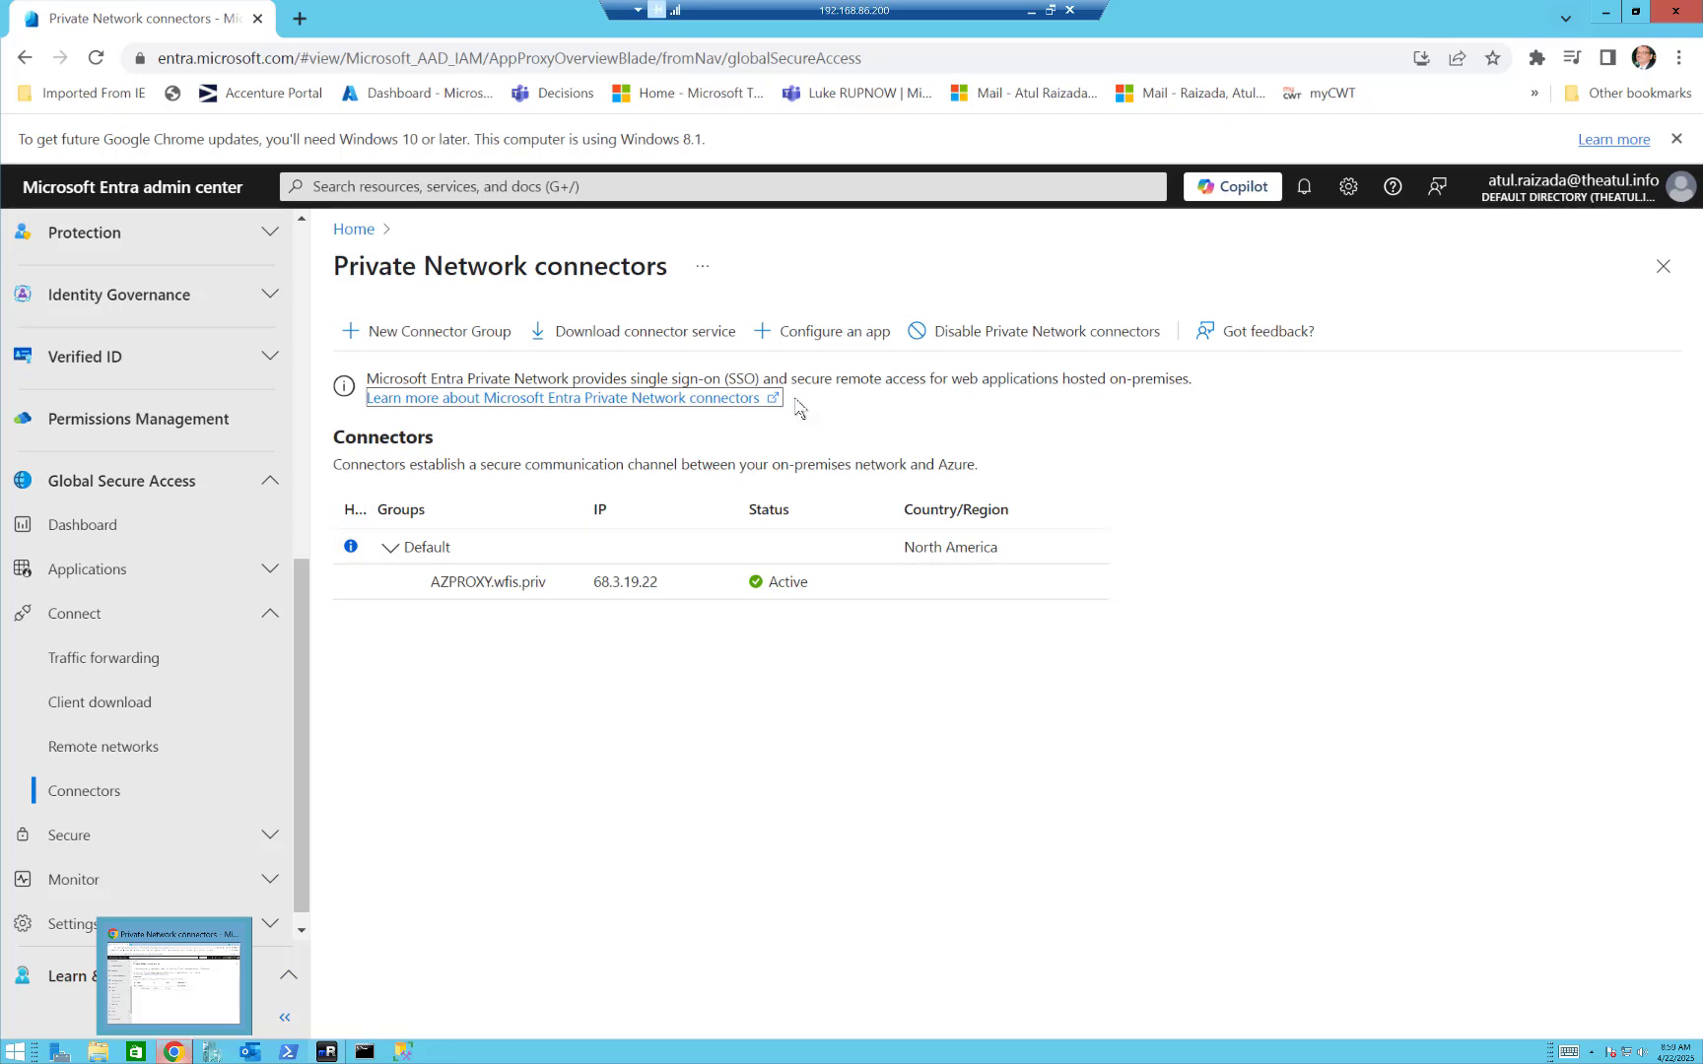
Switch to mRemoteNG, view the system properties of This PC on WFISFILE01, and close the System window.
{"action": "left_click", "coordinate": [328, 1055]}
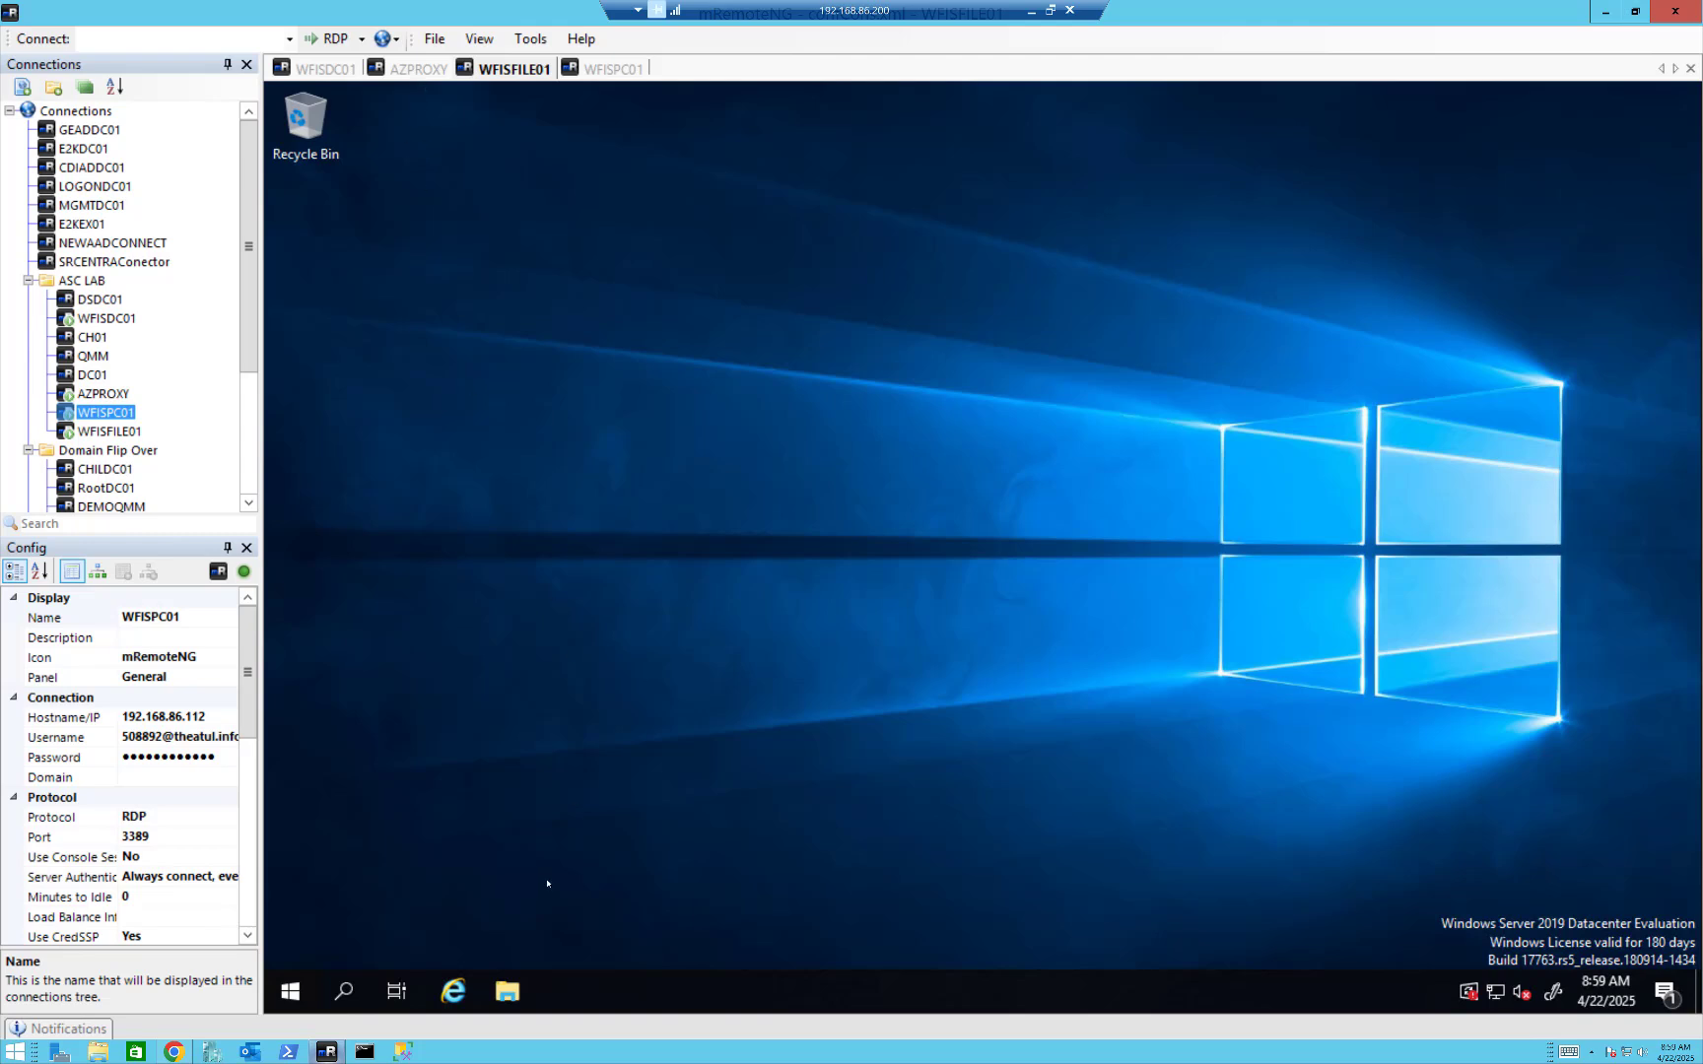
{"action": "left_click", "coordinate": [507, 992]}
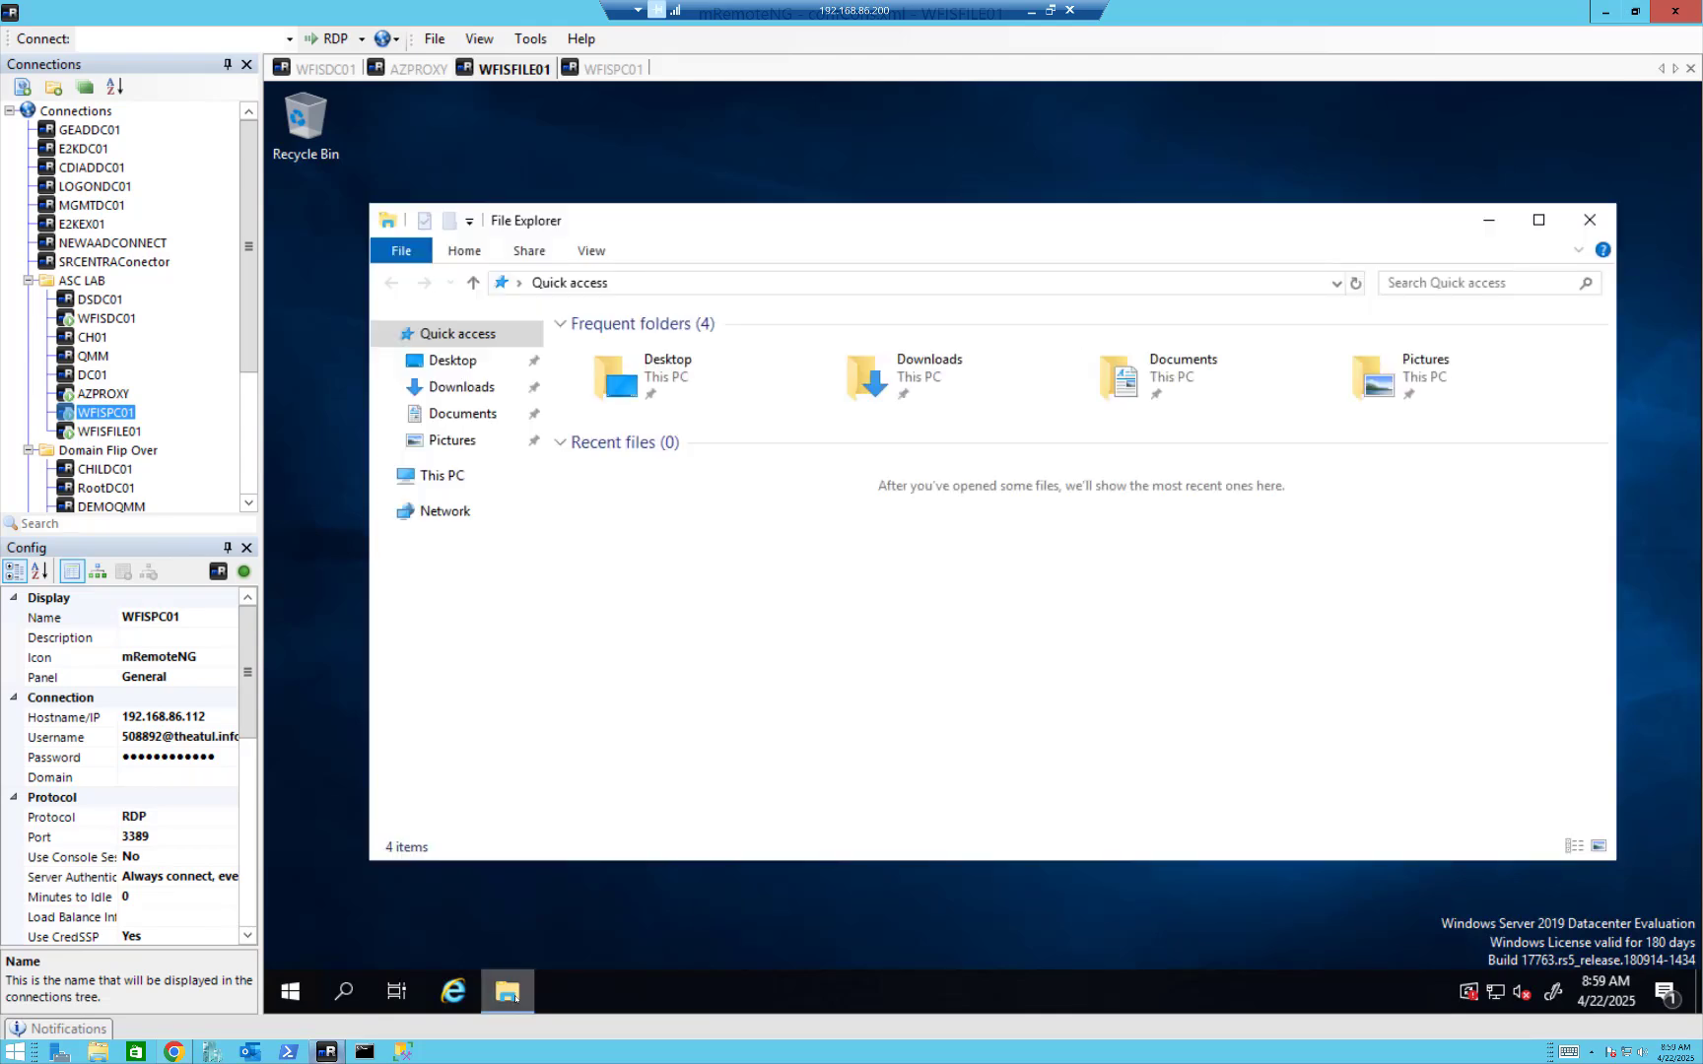
{"action": "left_click", "coordinate": [441, 477]}
{"action": "right_click", "coordinate": [443, 477]}
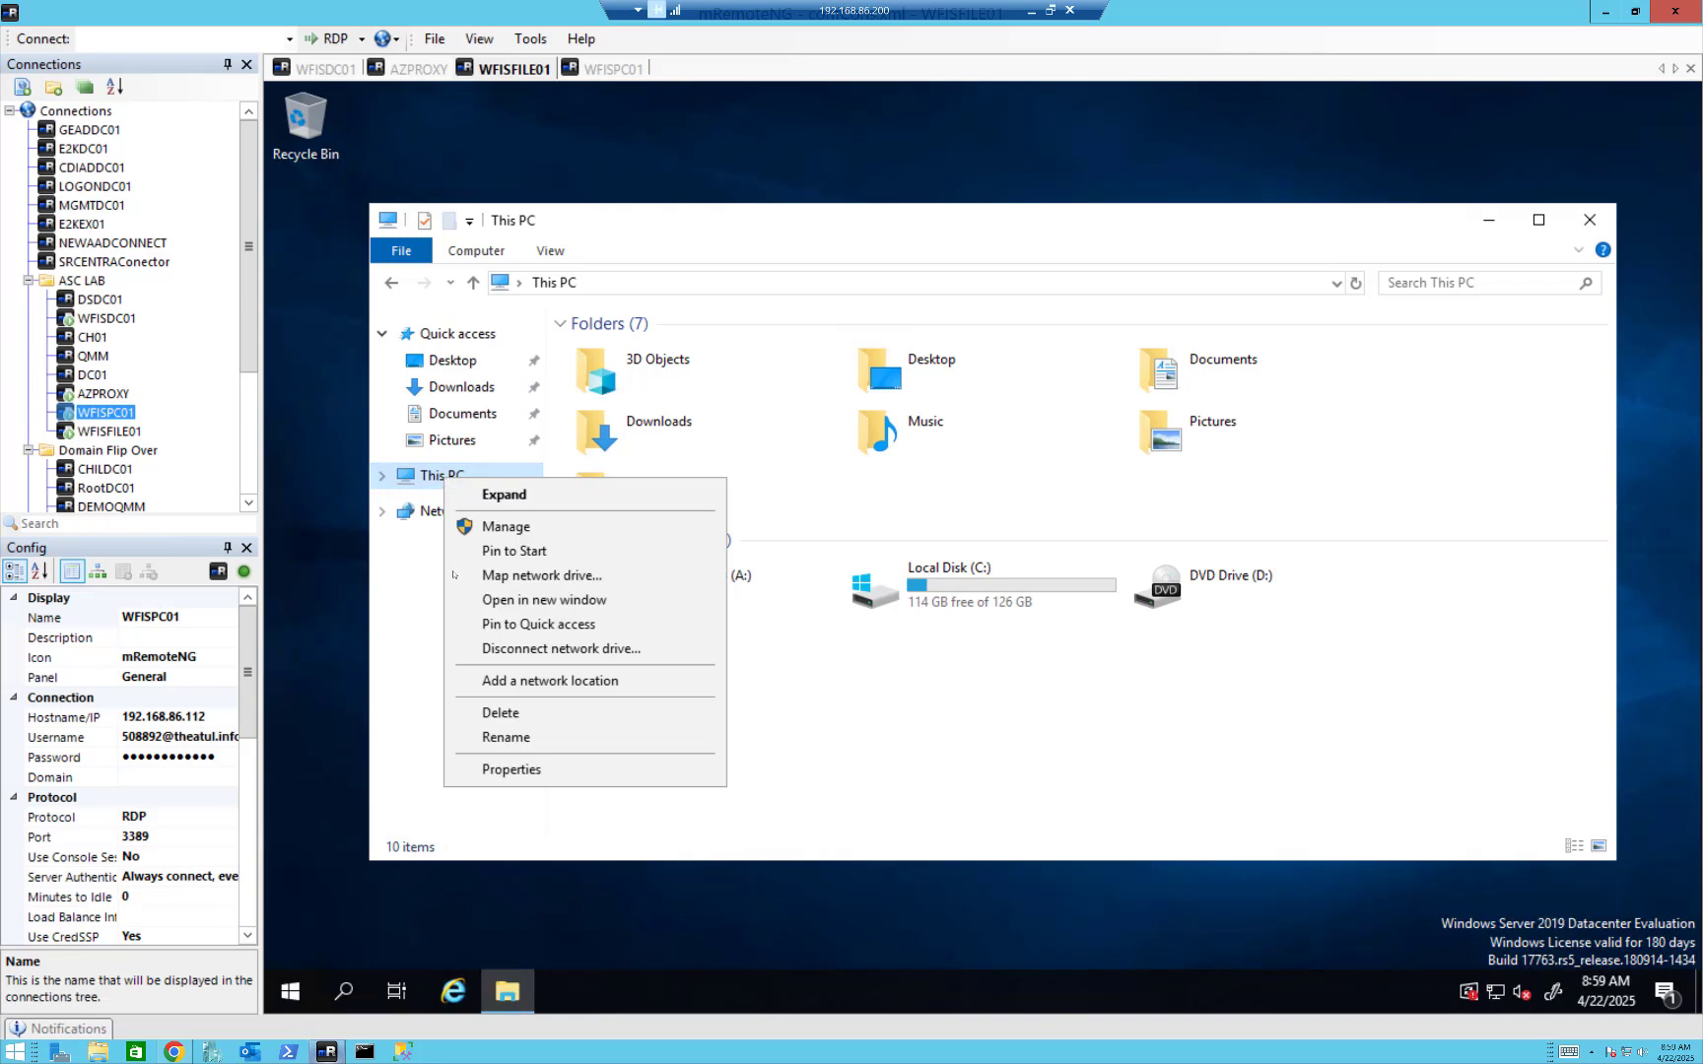
{"action": "left_click", "coordinate": [505, 769]}
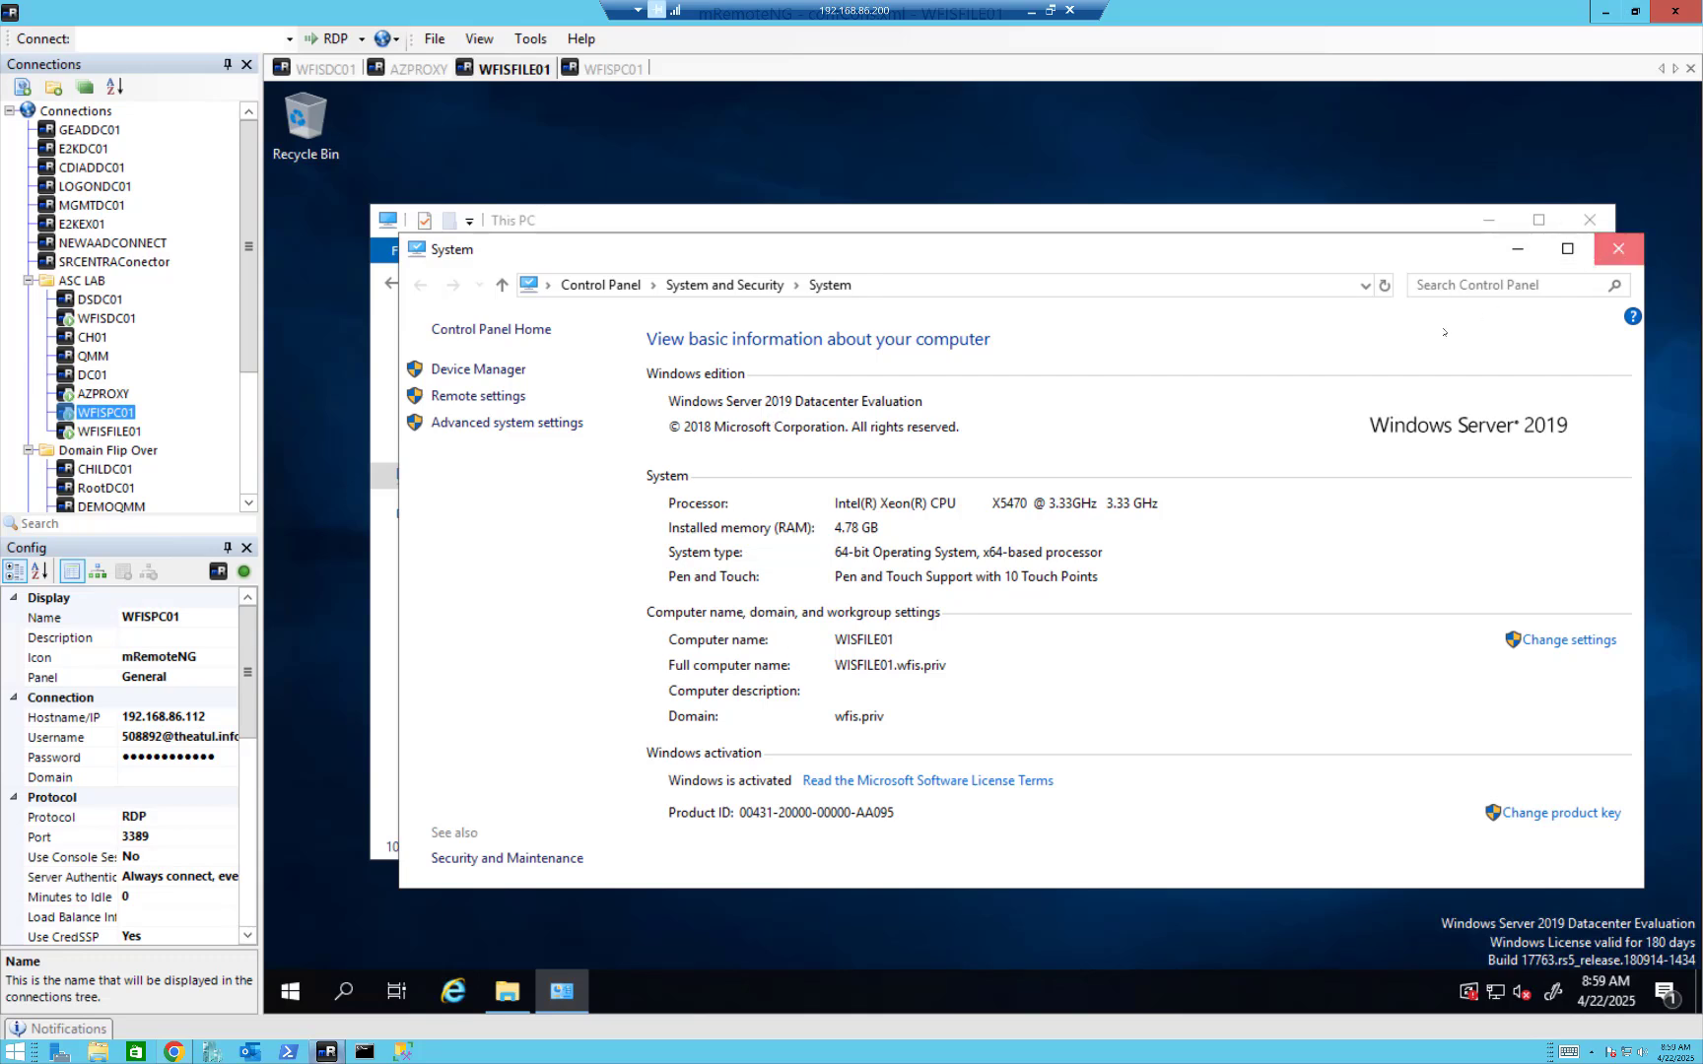
{"action": "left_click", "coordinate": [1618, 248]}
View the C:\Test folder on WFISFILE01 and open the Test folder in the AZPROXY session.
{"action": "double_click", "coordinate": [963, 593]}
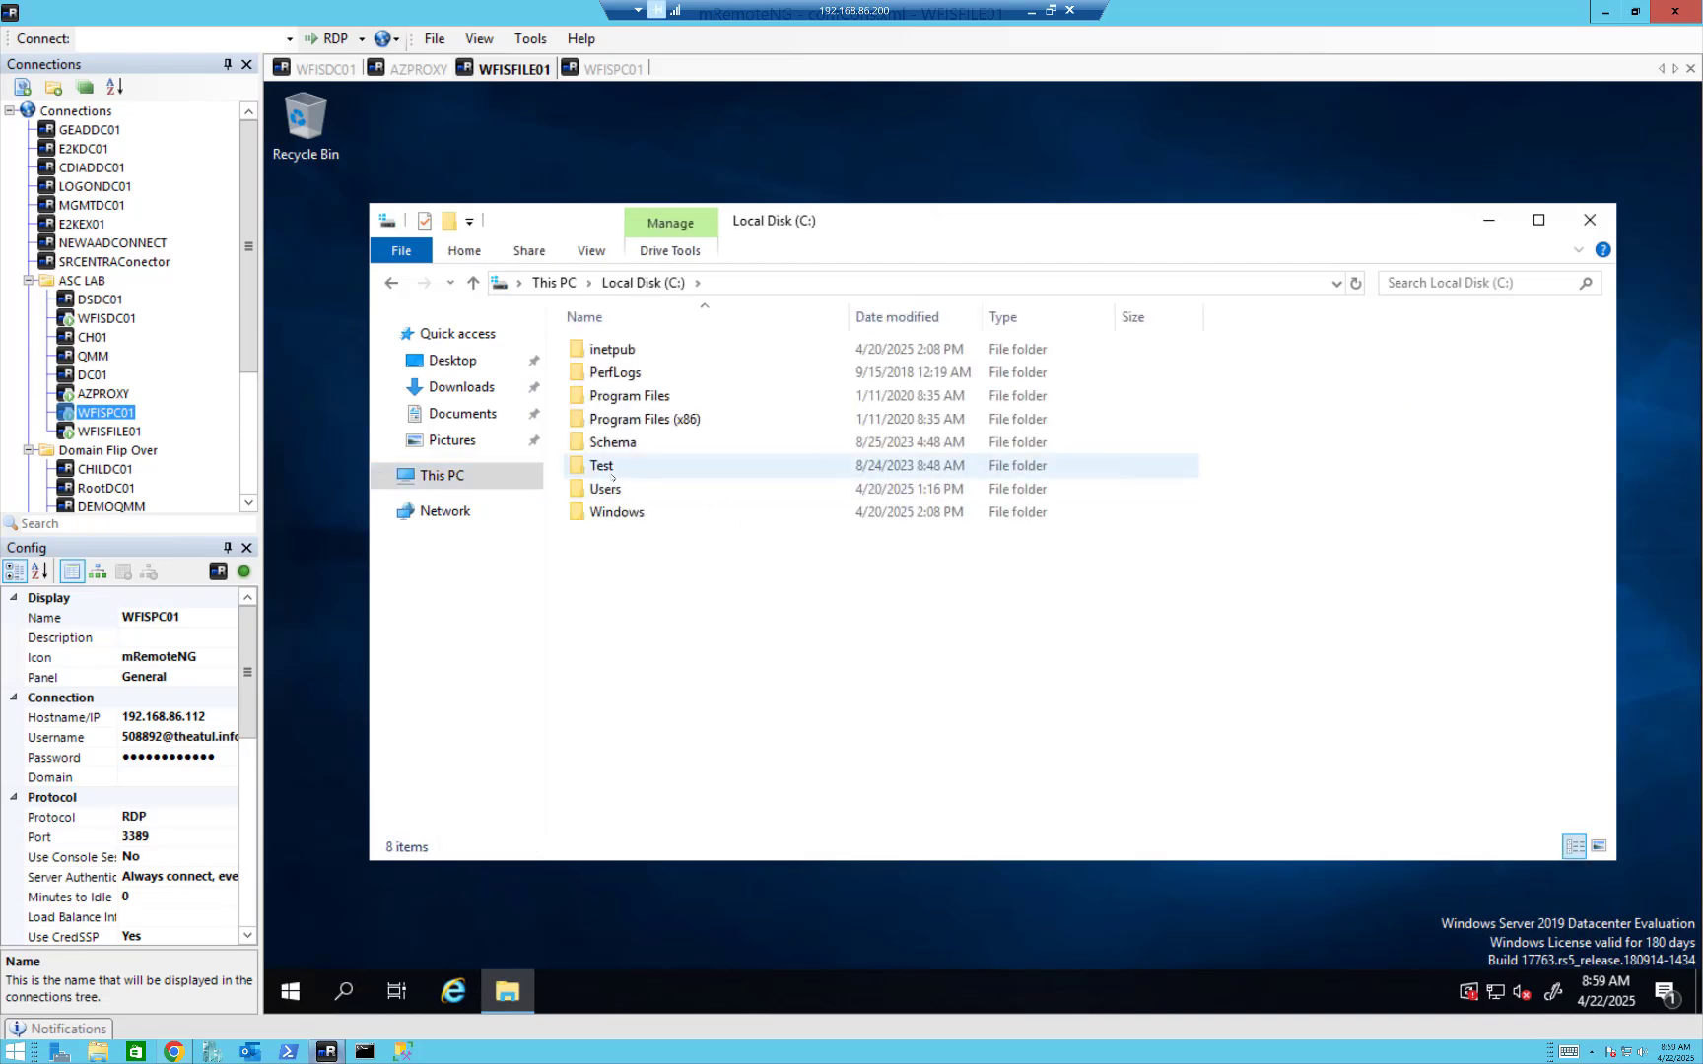
{"action": "double_click", "coordinate": [606, 466]}
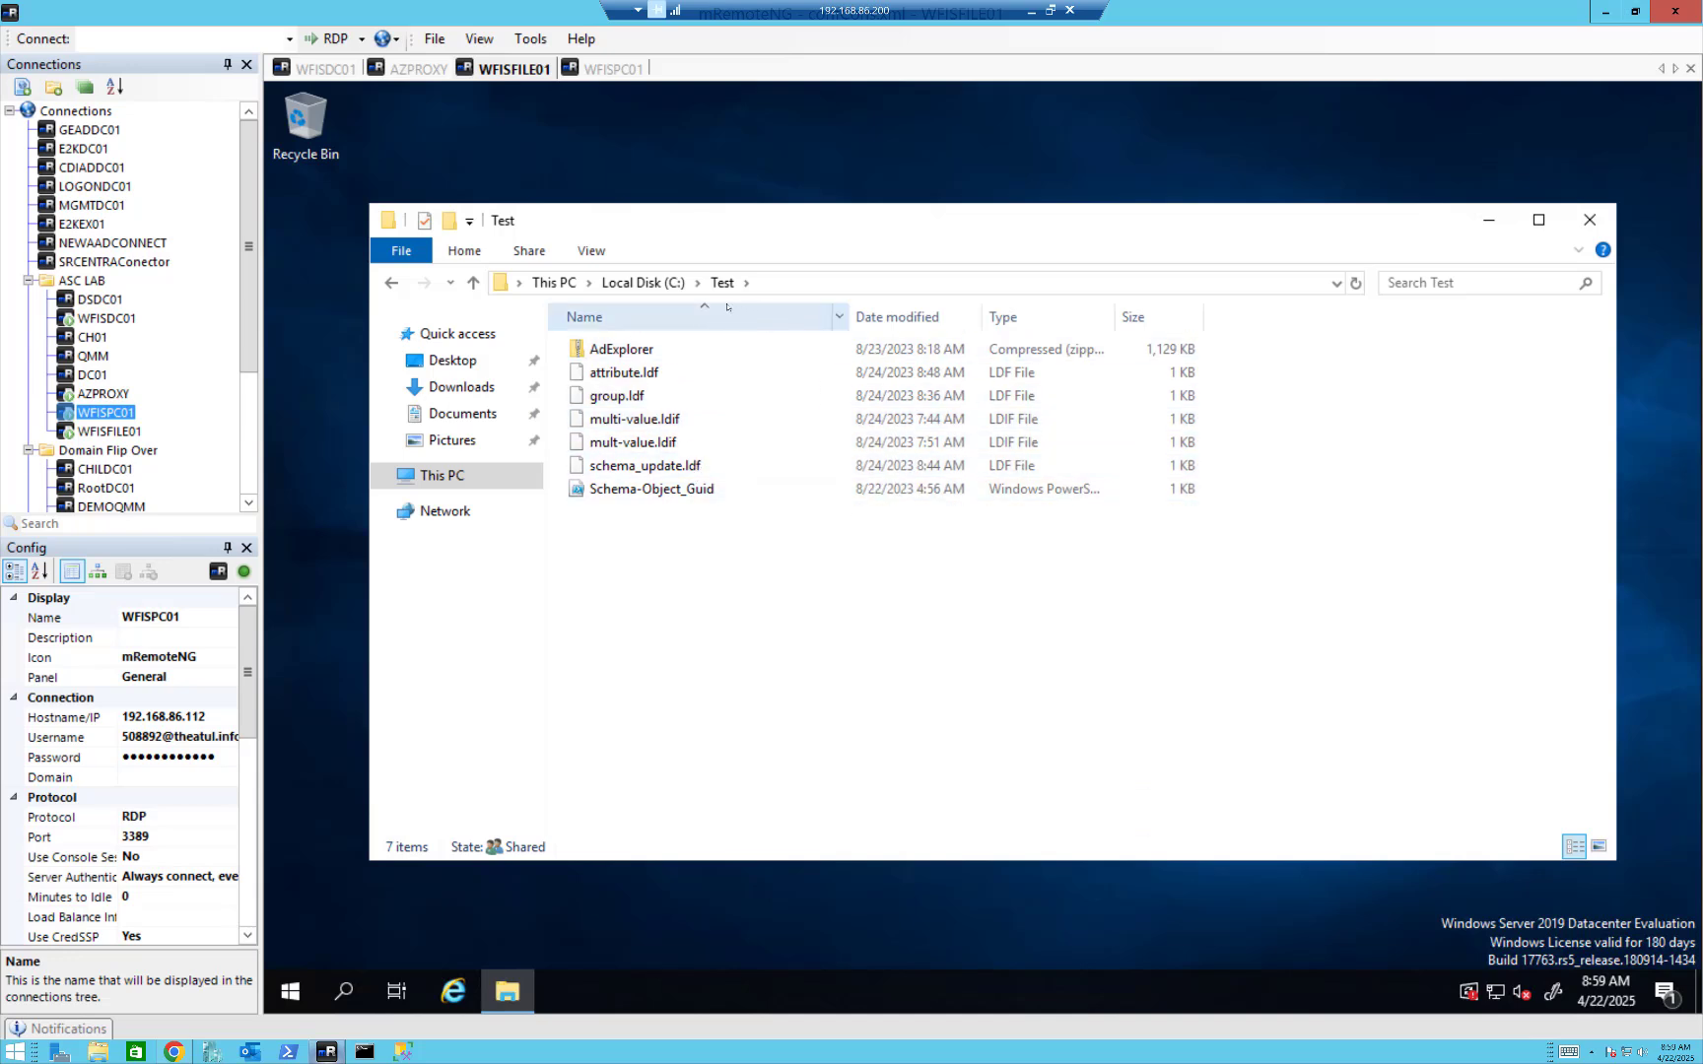
{"action": "left_click", "coordinate": [421, 71]}
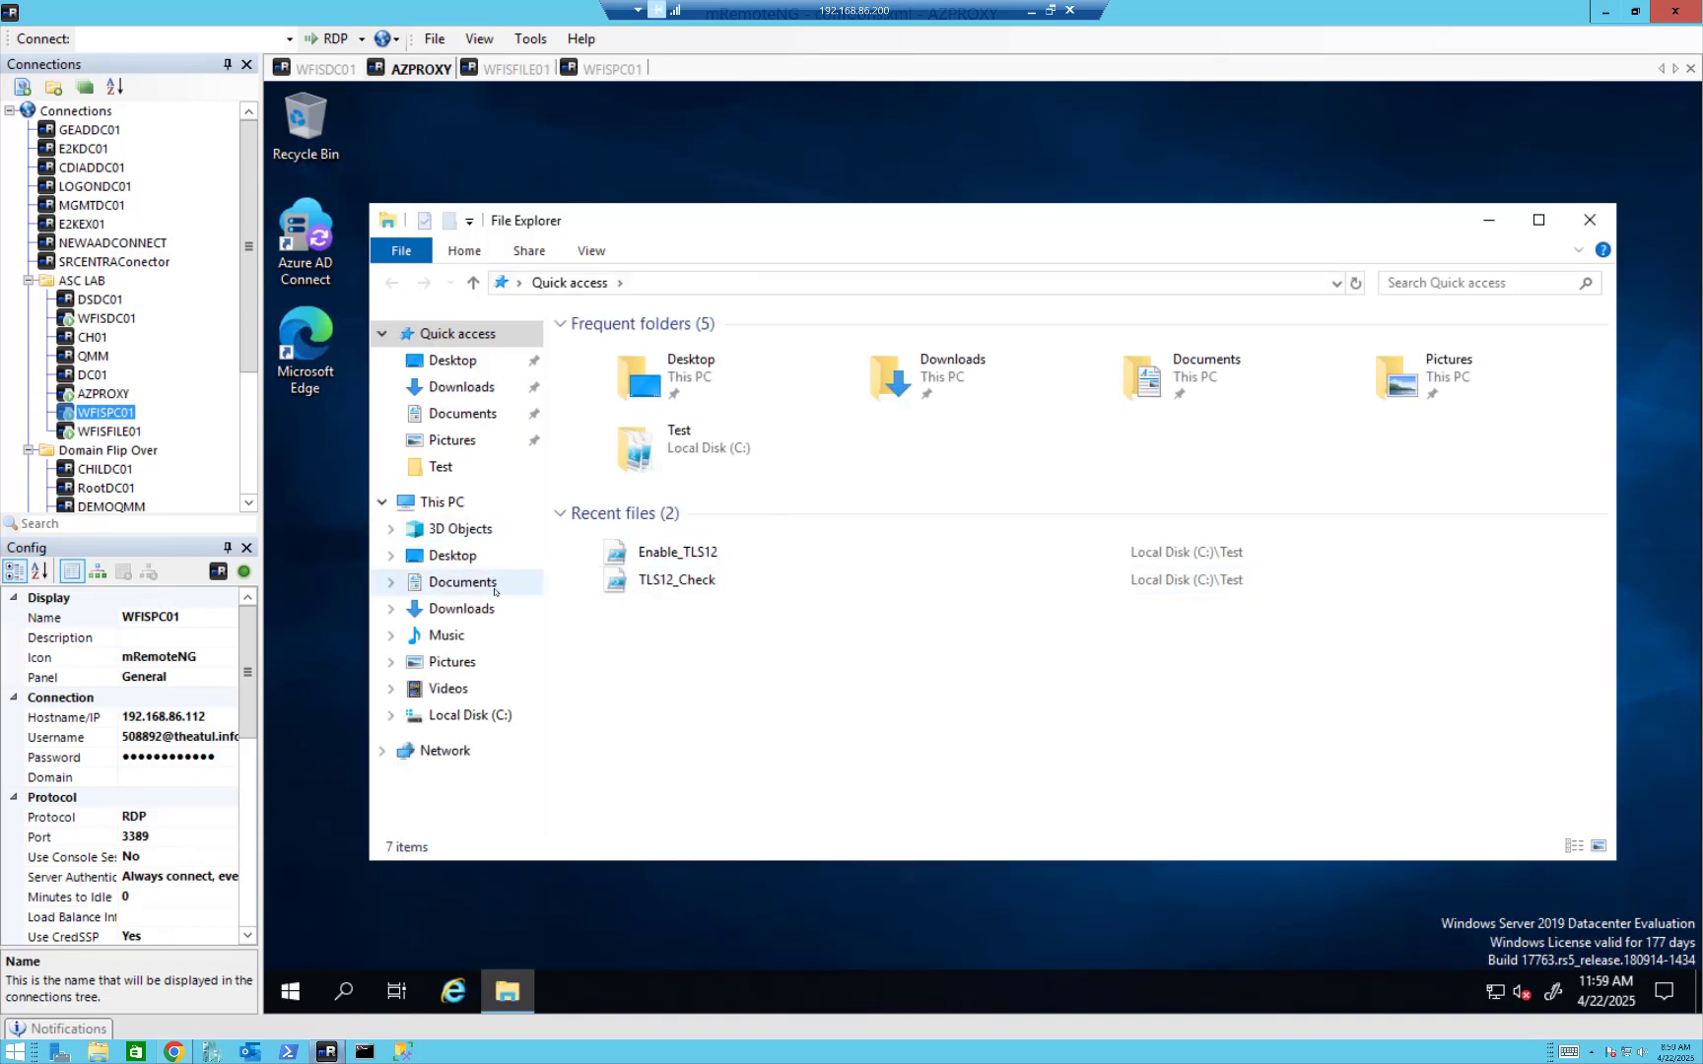
{"action": "left_click", "coordinate": [445, 469]}
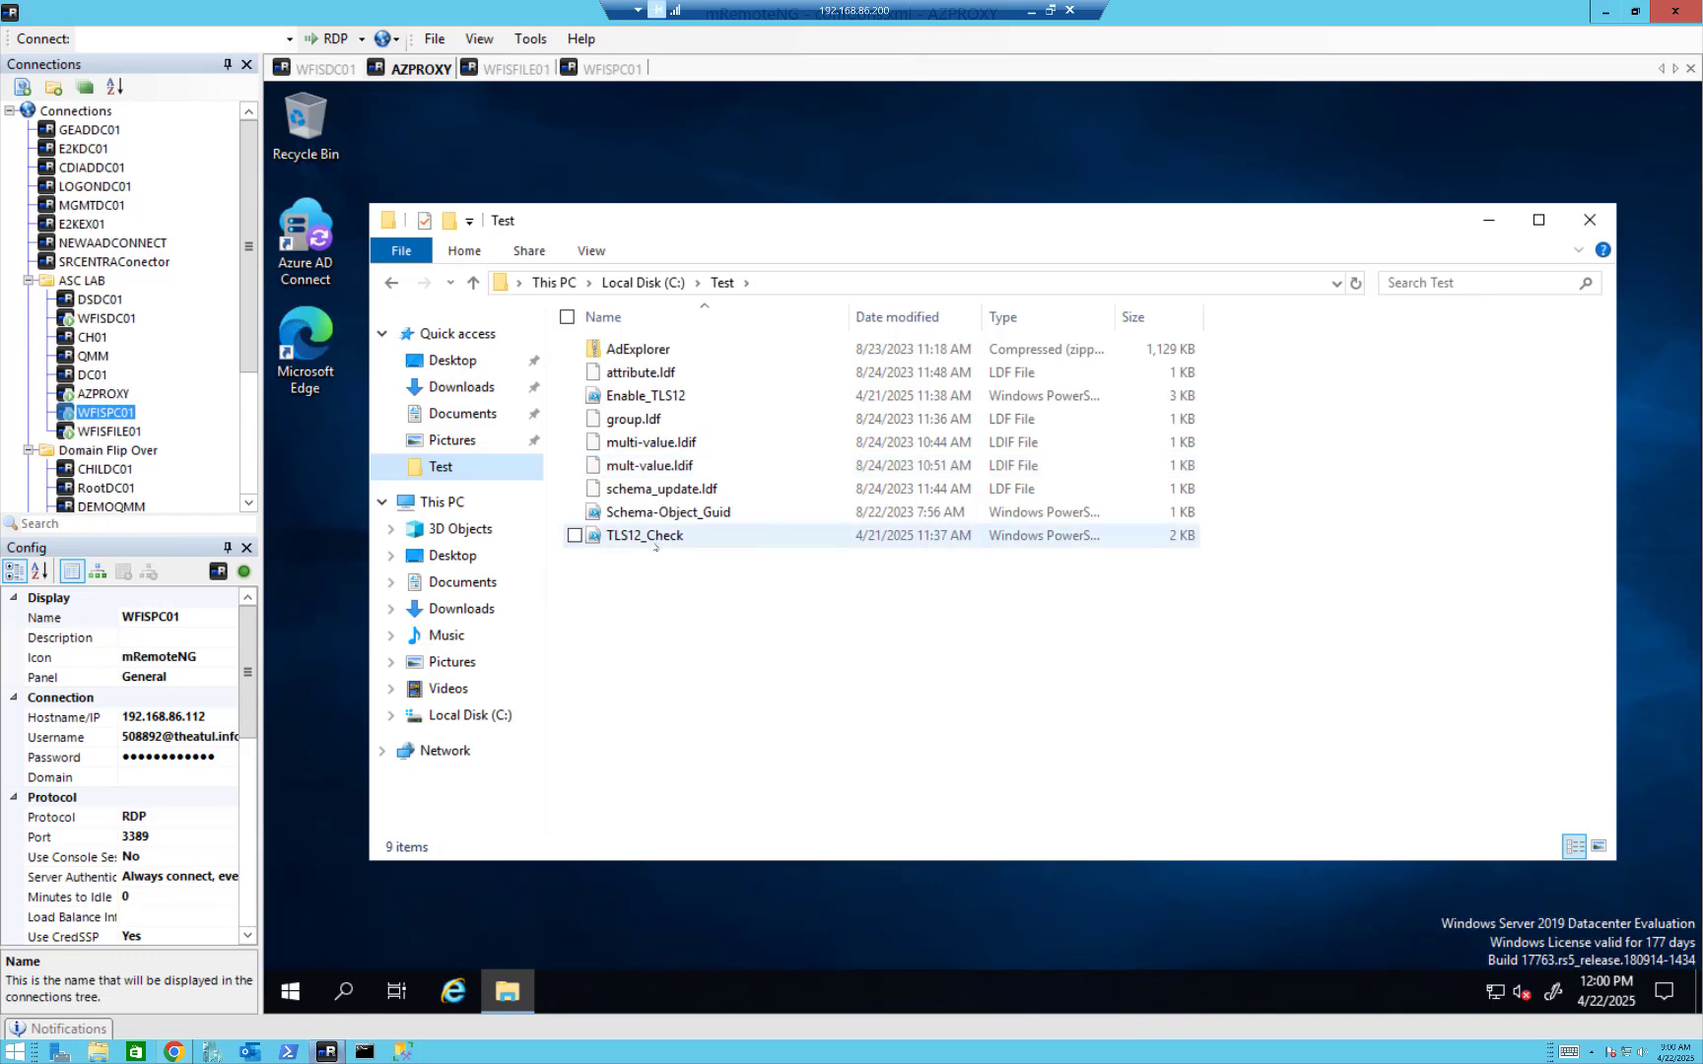
Open the TLS12_Check script for editing in a maximized PowerShell ISE and run it.
{"action": "right_click", "coordinate": [657, 540]}
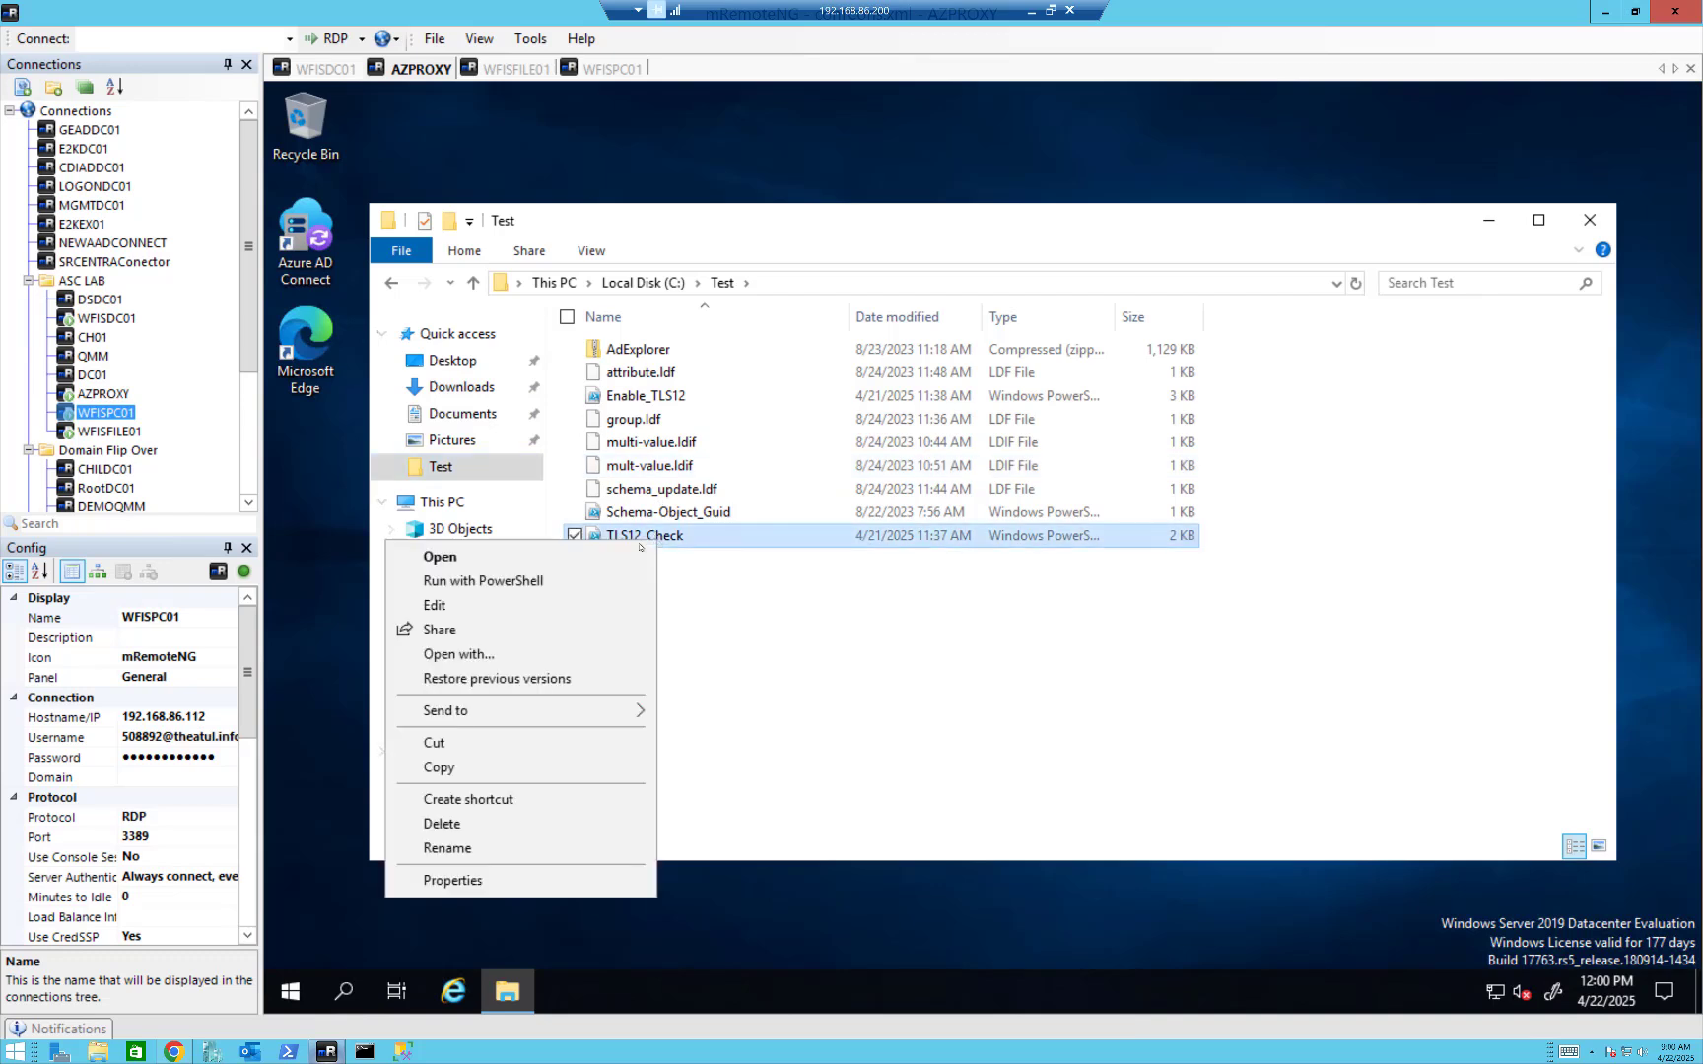
{"action": "left_click", "coordinate": [486, 605]}
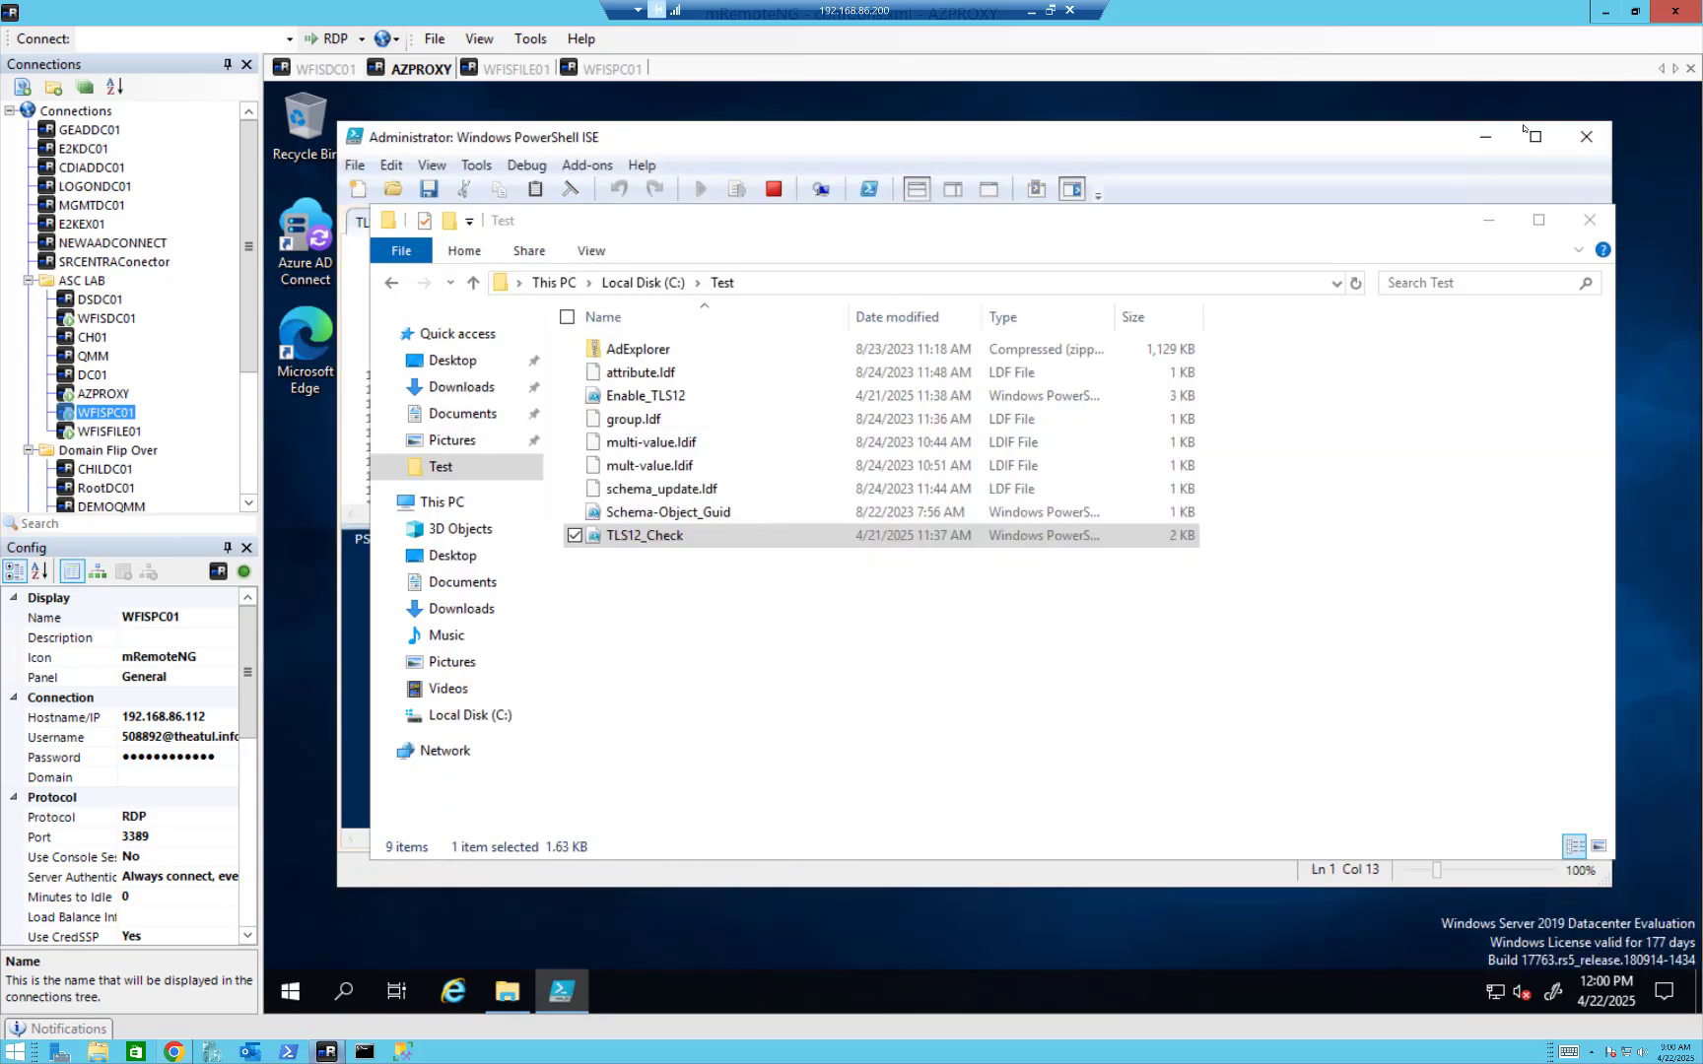
{"action": "left_click", "coordinate": [1489, 220]}
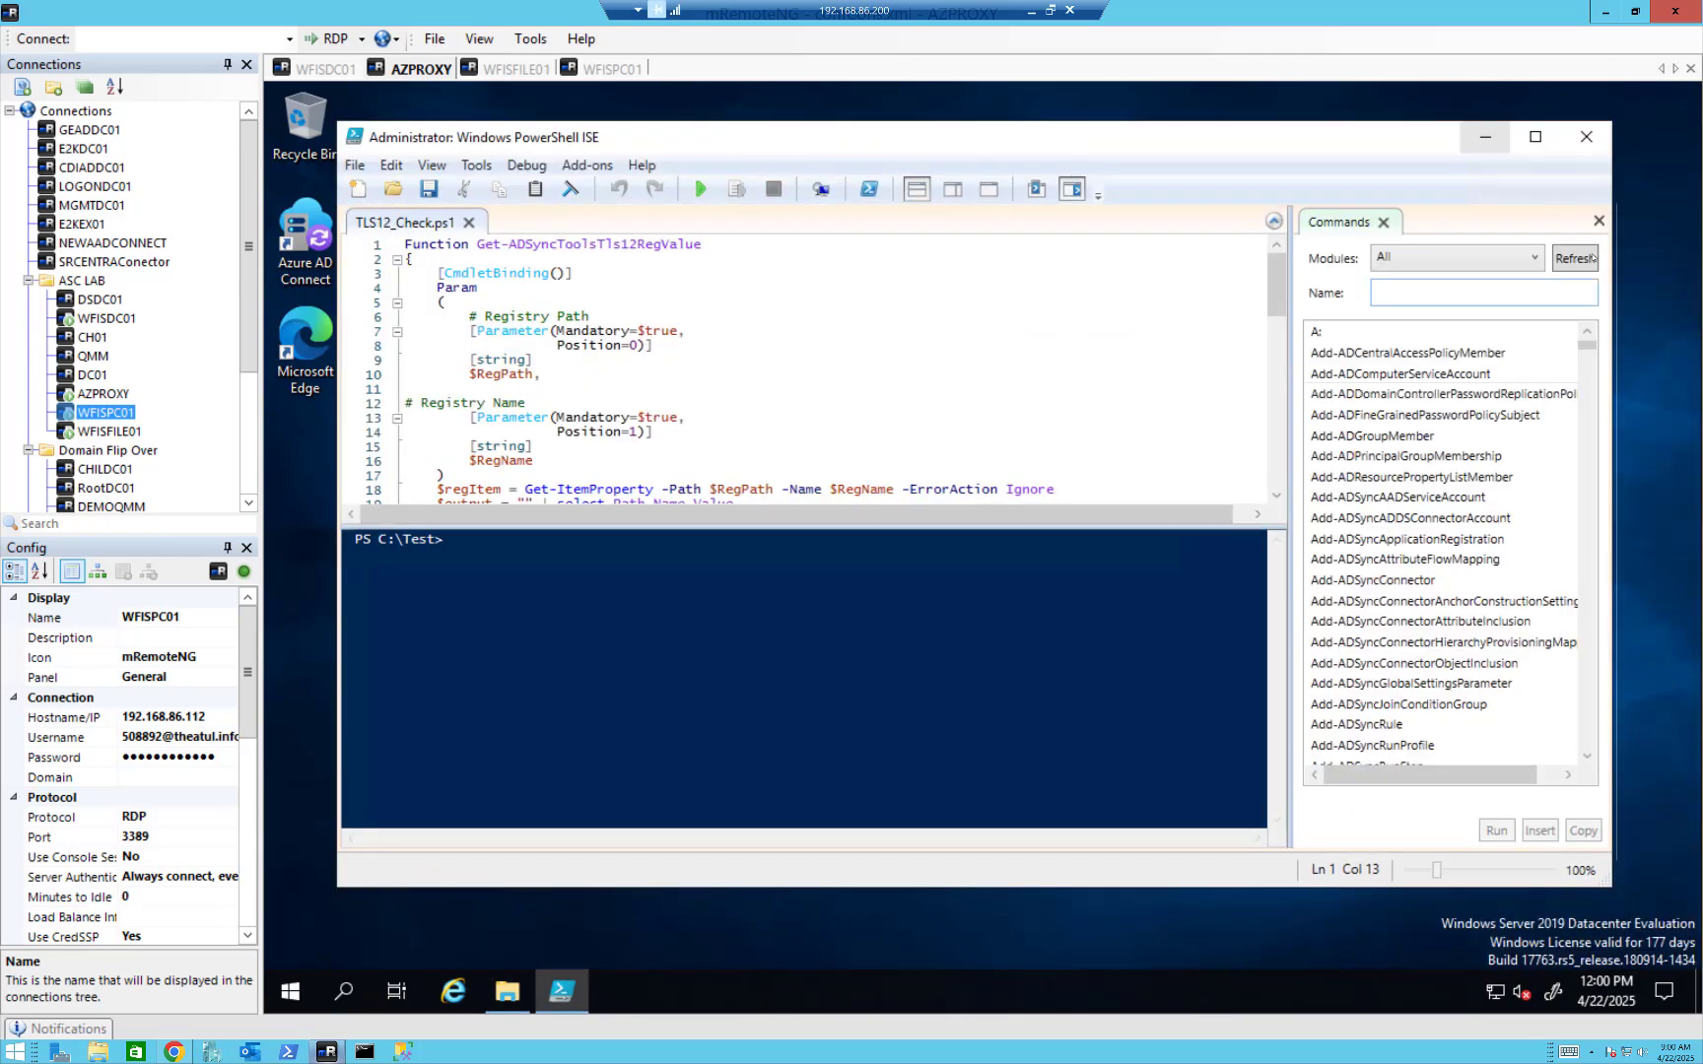
{"action": "left_click", "coordinate": [1535, 137]}
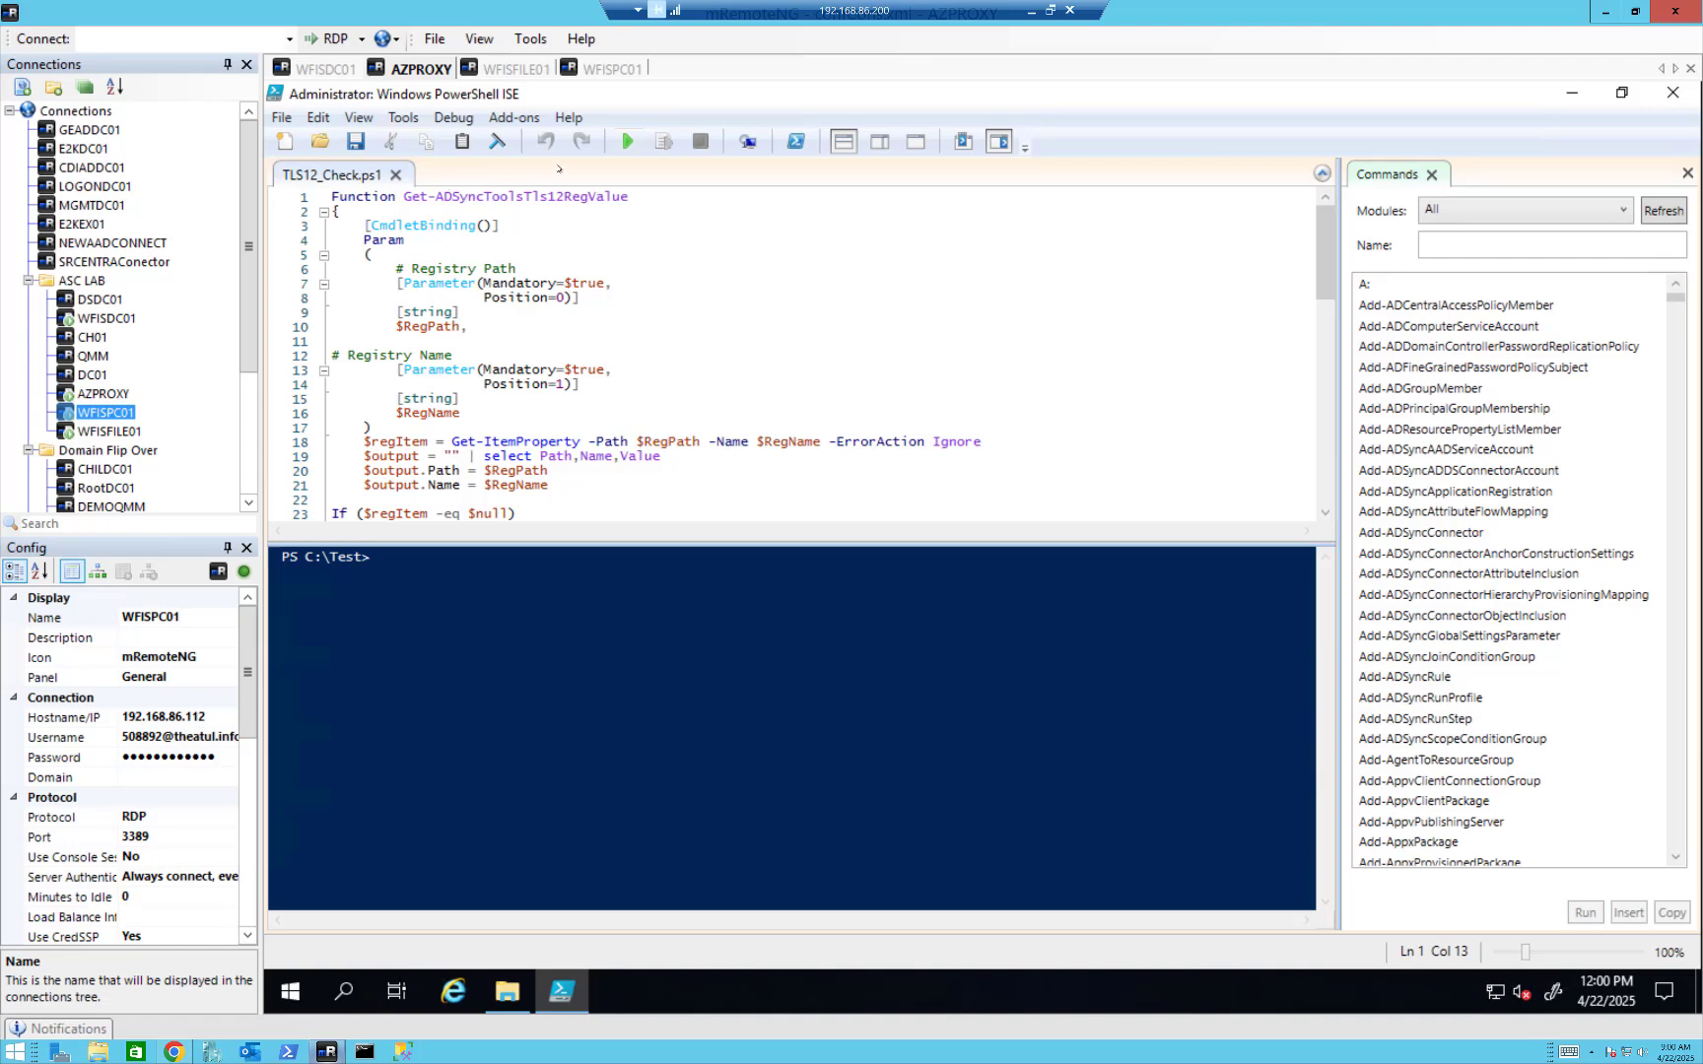
{"action": "left_click", "coordinate": [624, 143]}
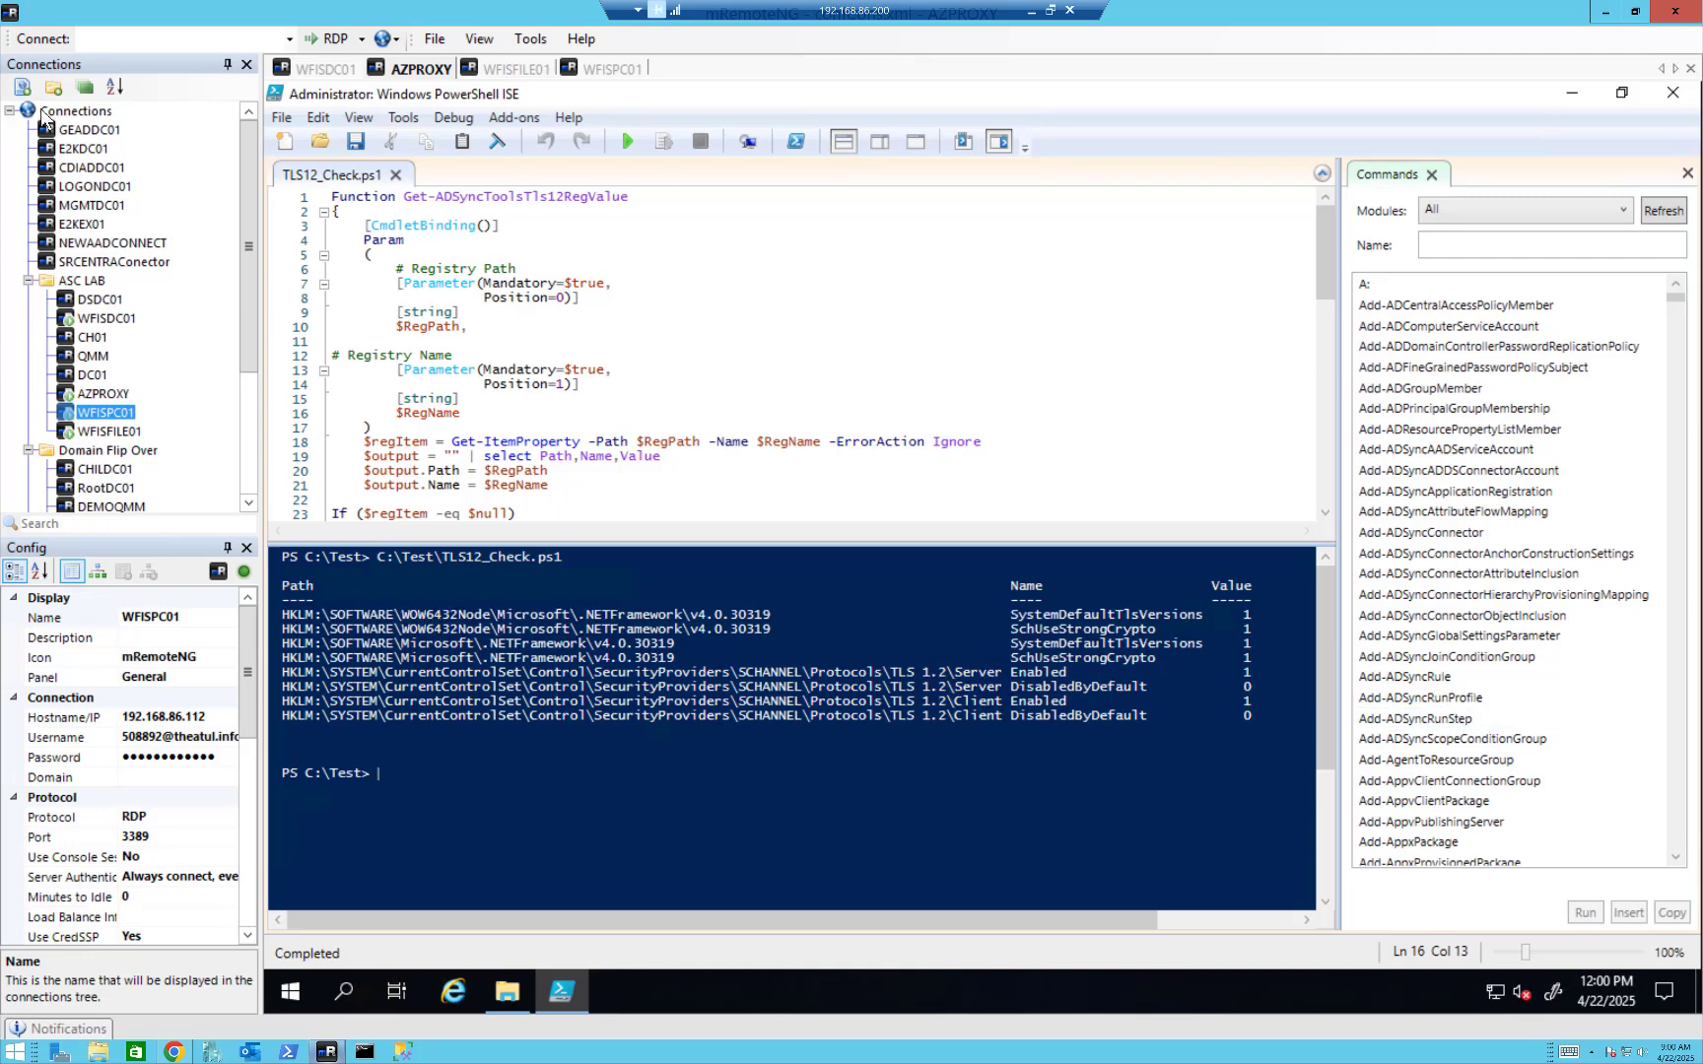
Open the Enable_TLS12 script from C:\Test in PowerShell ISE.
{"action": "left_click", "coordinate": [290, 119]}
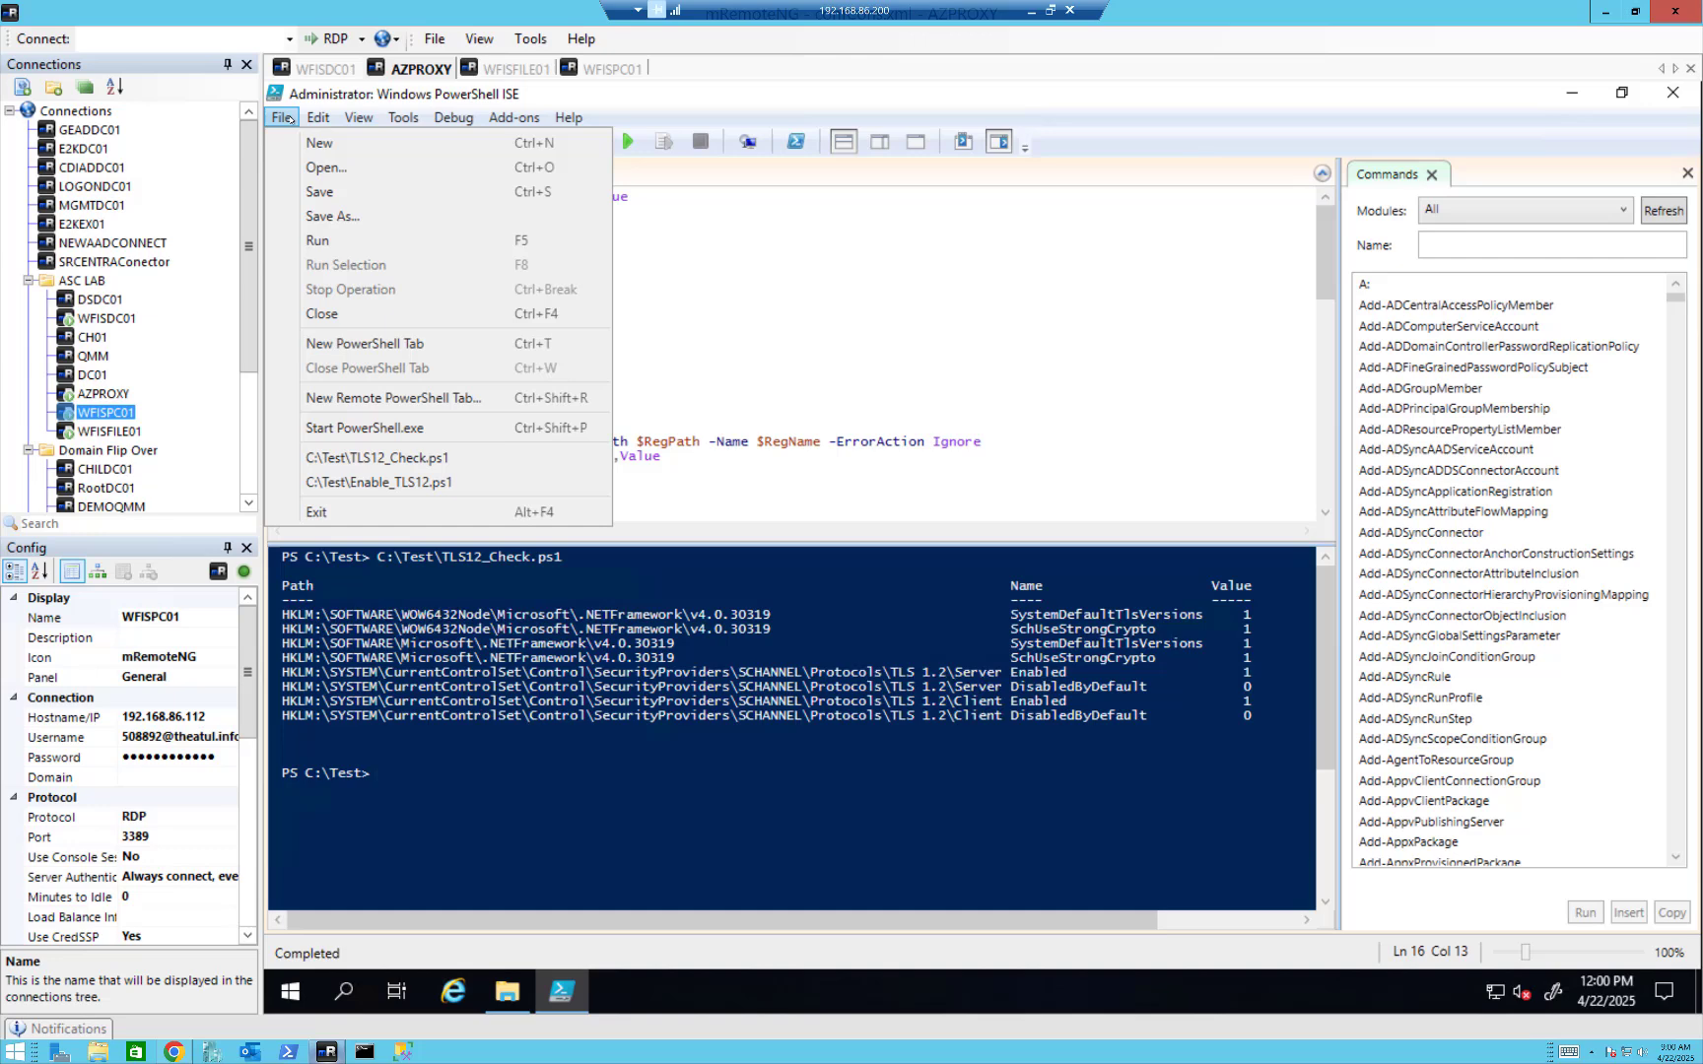
{"action": "left_click", "coordinate": [320, 167]}
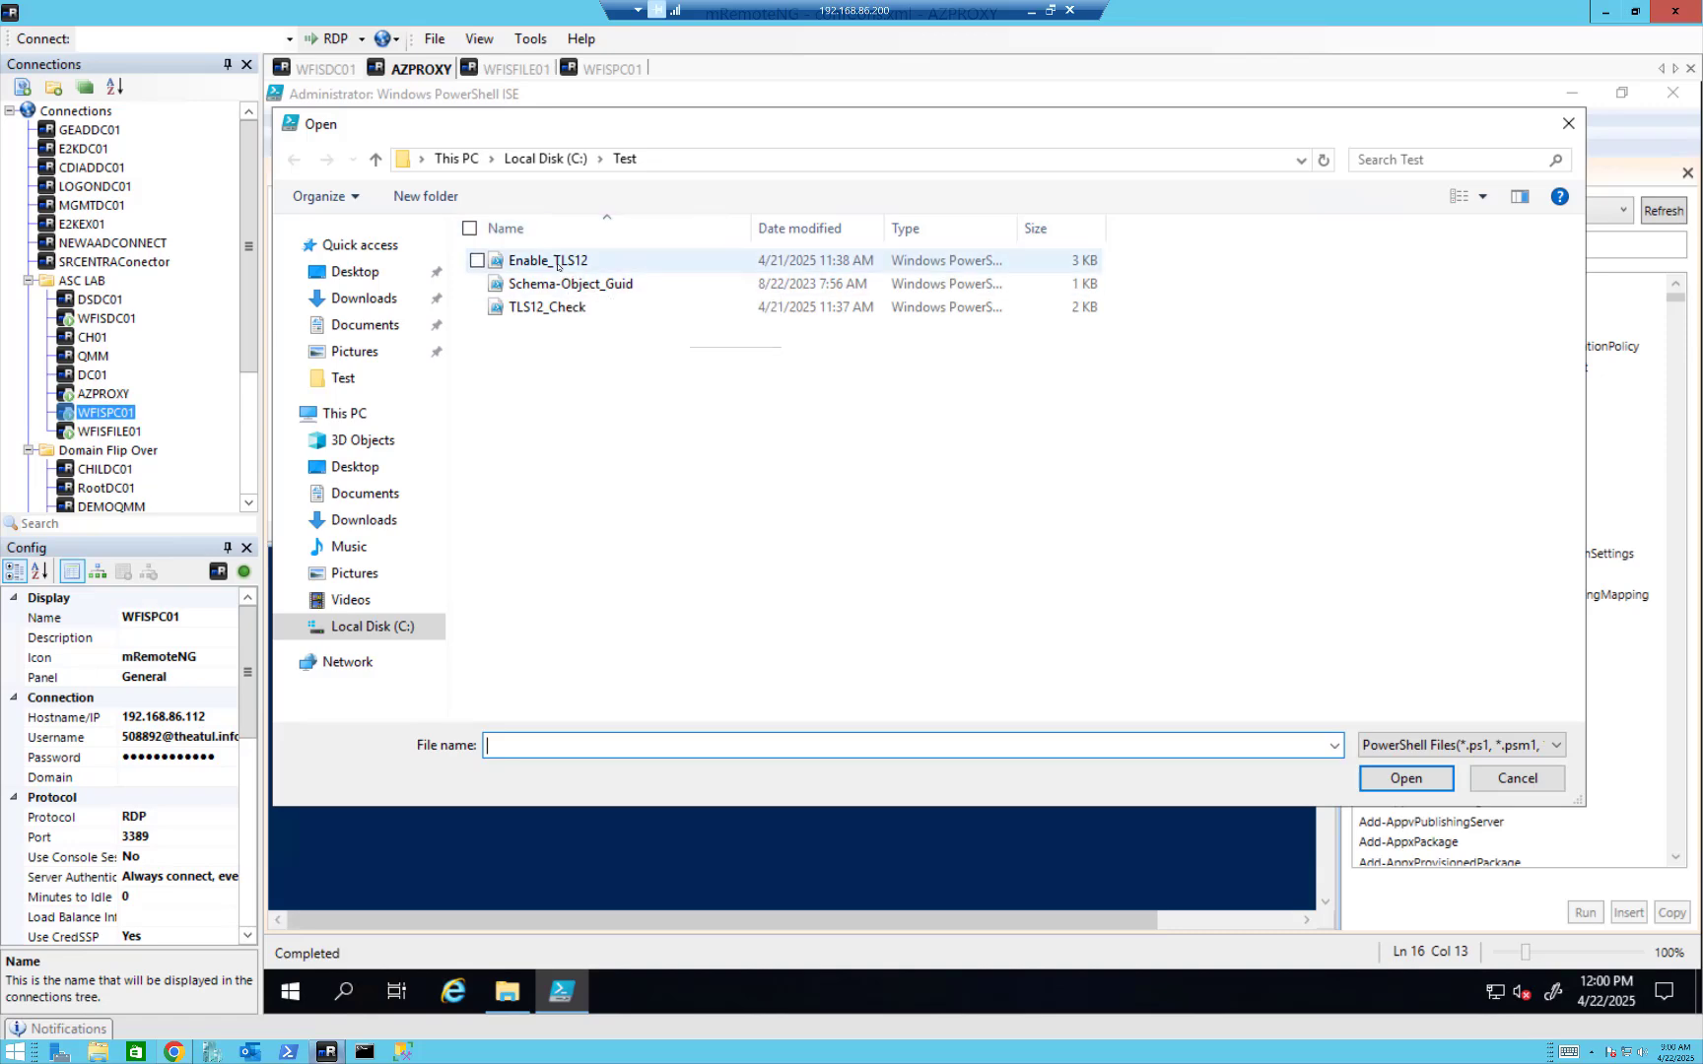
{"action": "left_click", "coordinate": [542, 260]}
{"action": "left_click", "coordinate": [1406, 781]}
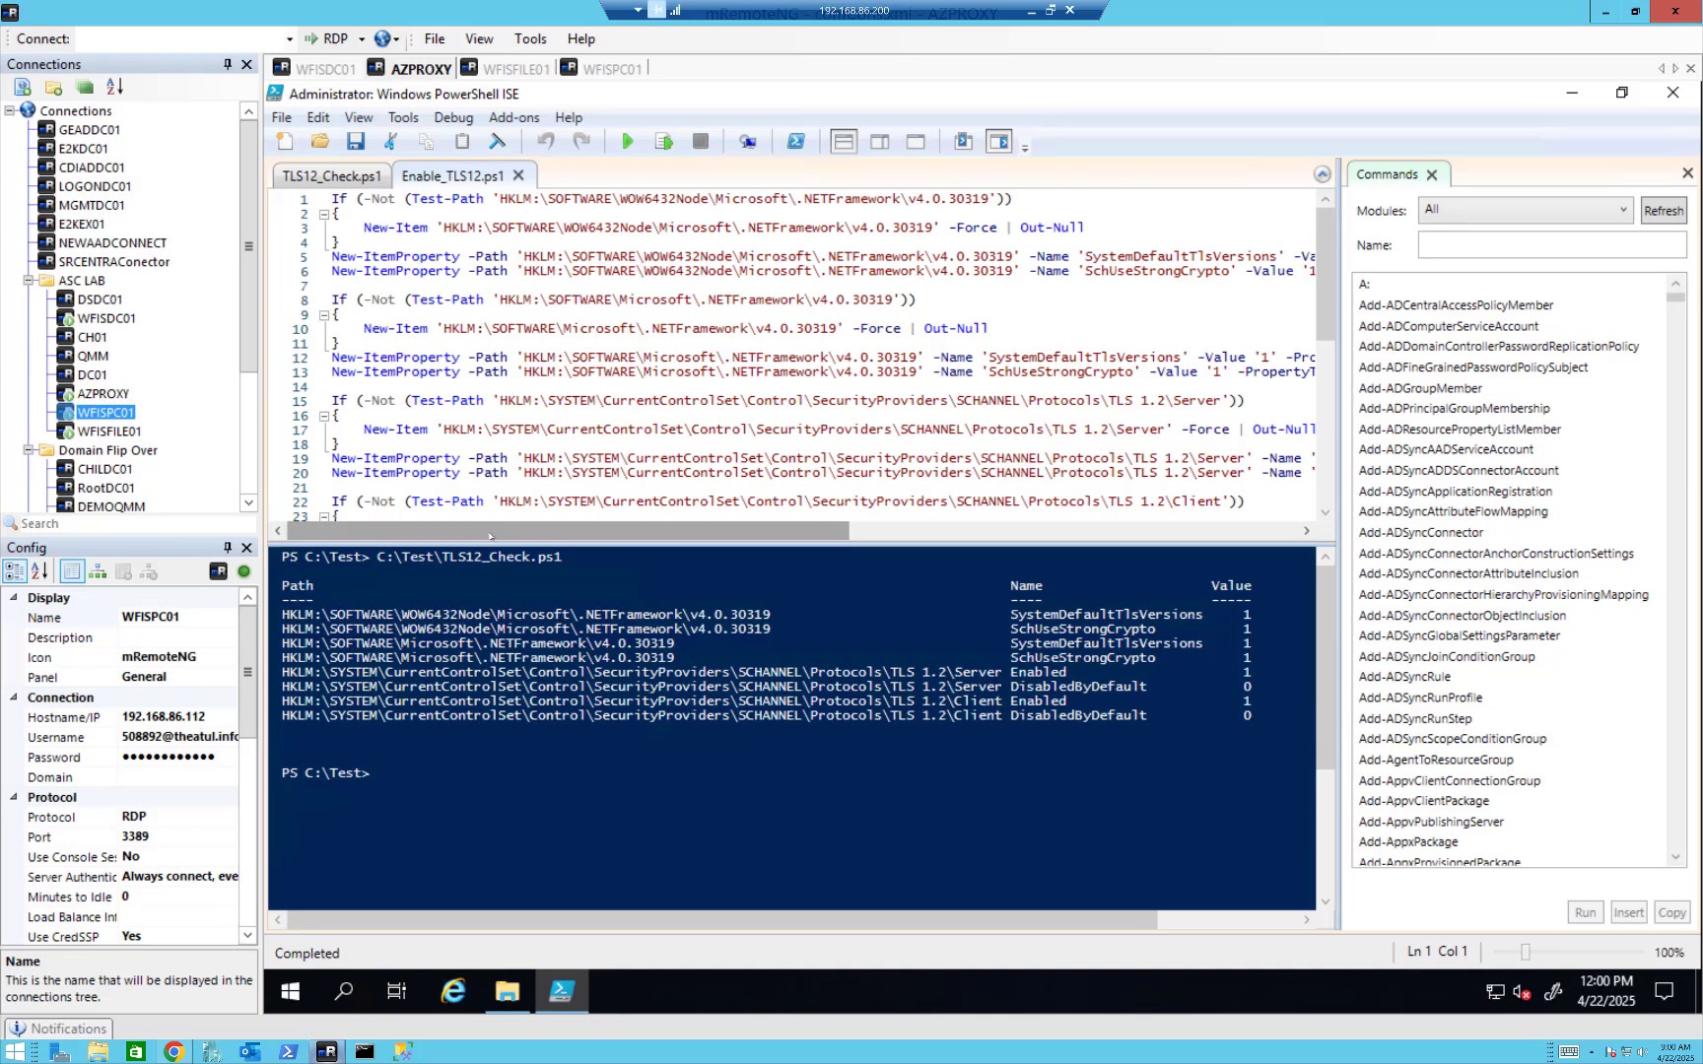
Launch Registry Editor on AZPROXY by running regedit.
{"action": "left_click", "coordinate": [291, 993]}
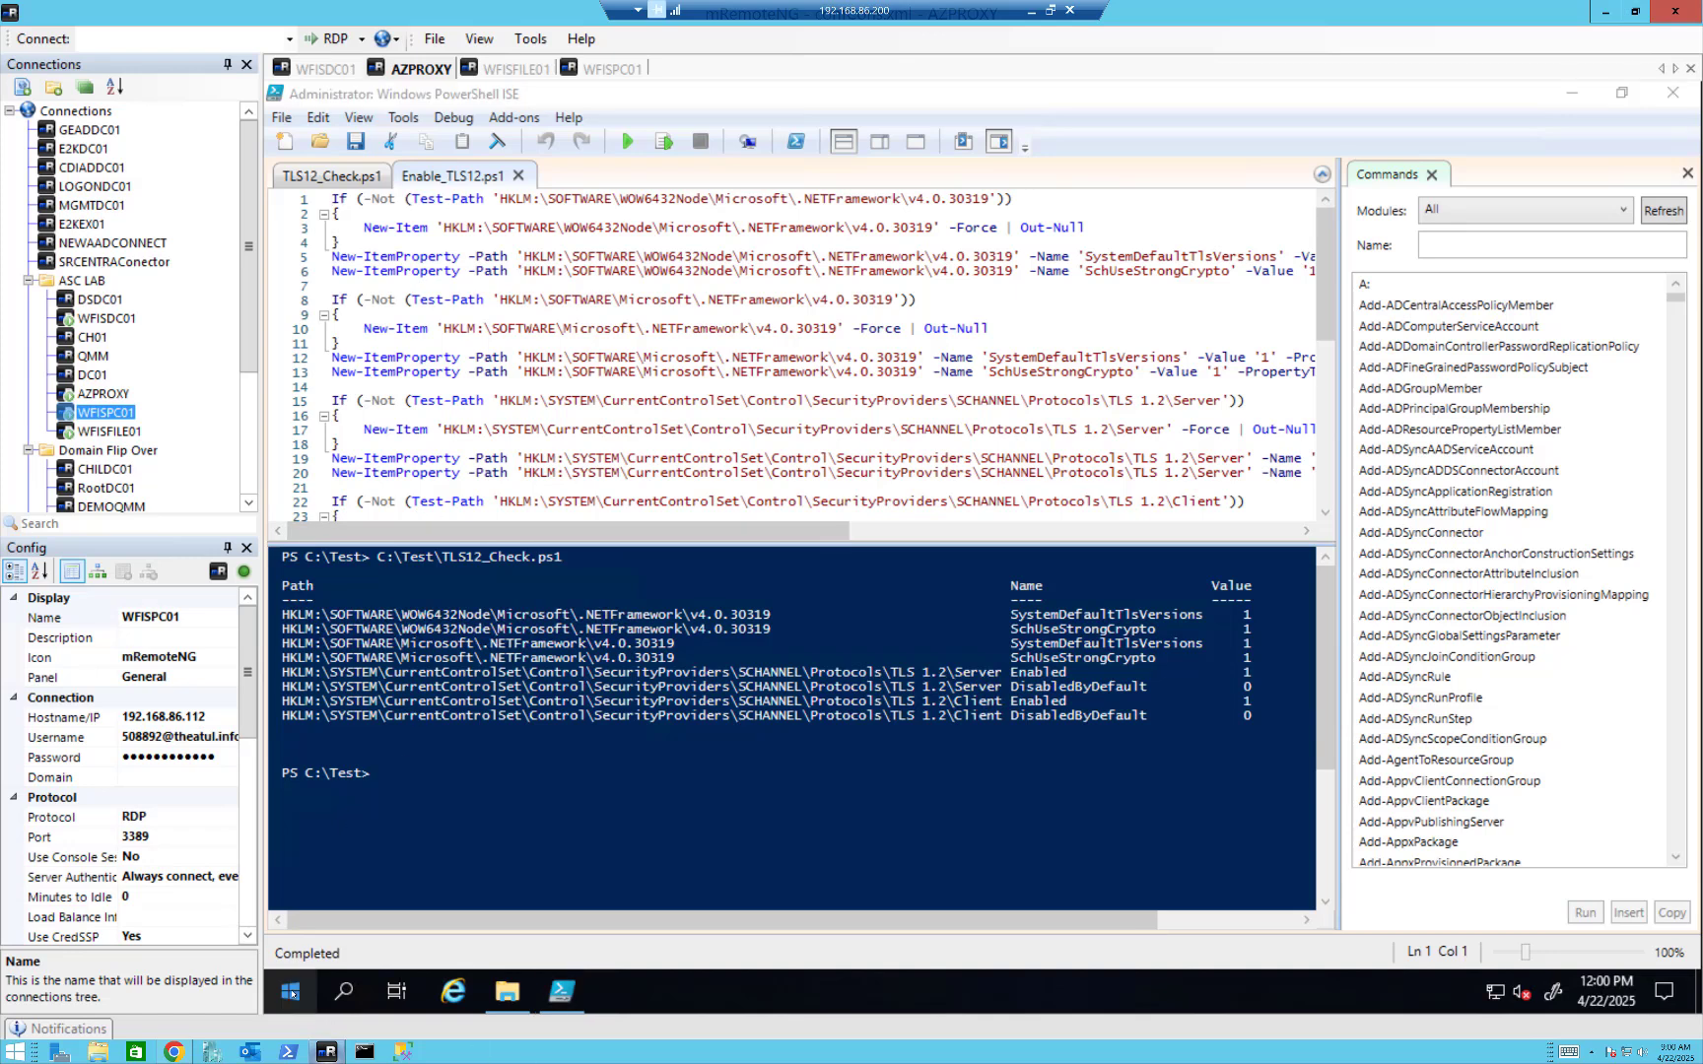
{"action": "left_click", "coordinate": [357, 890]}
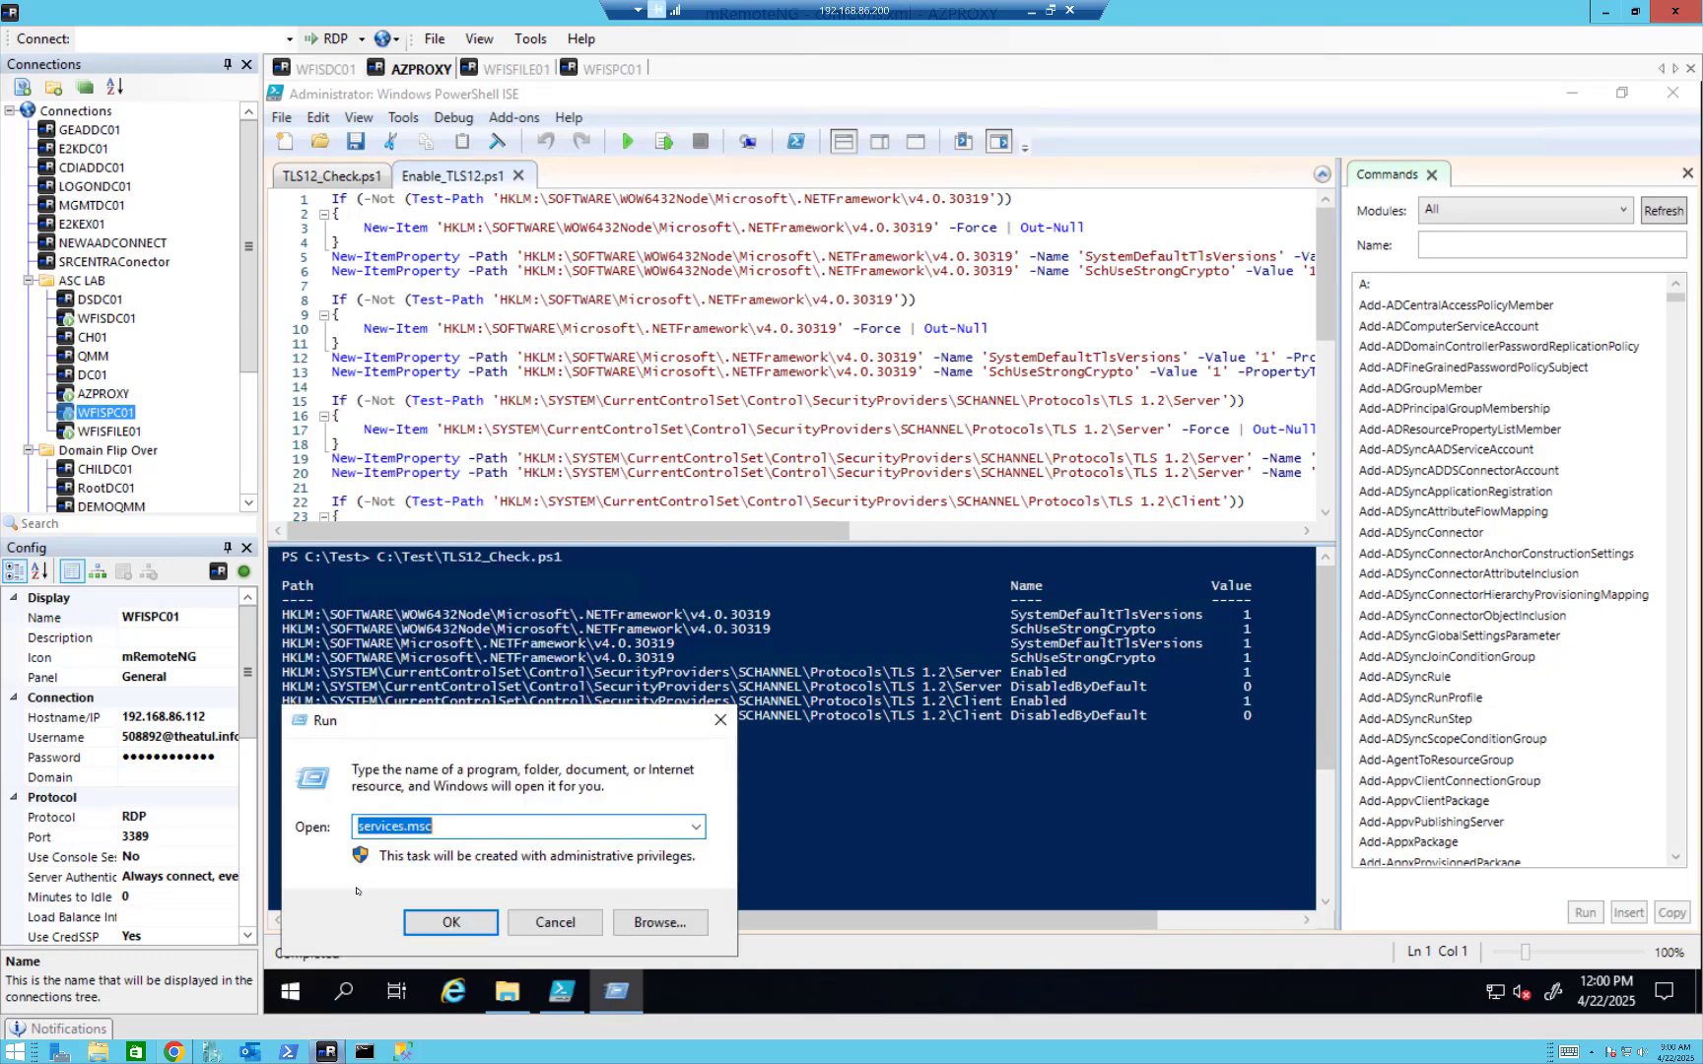
{"action": "type", "text": "reged"}
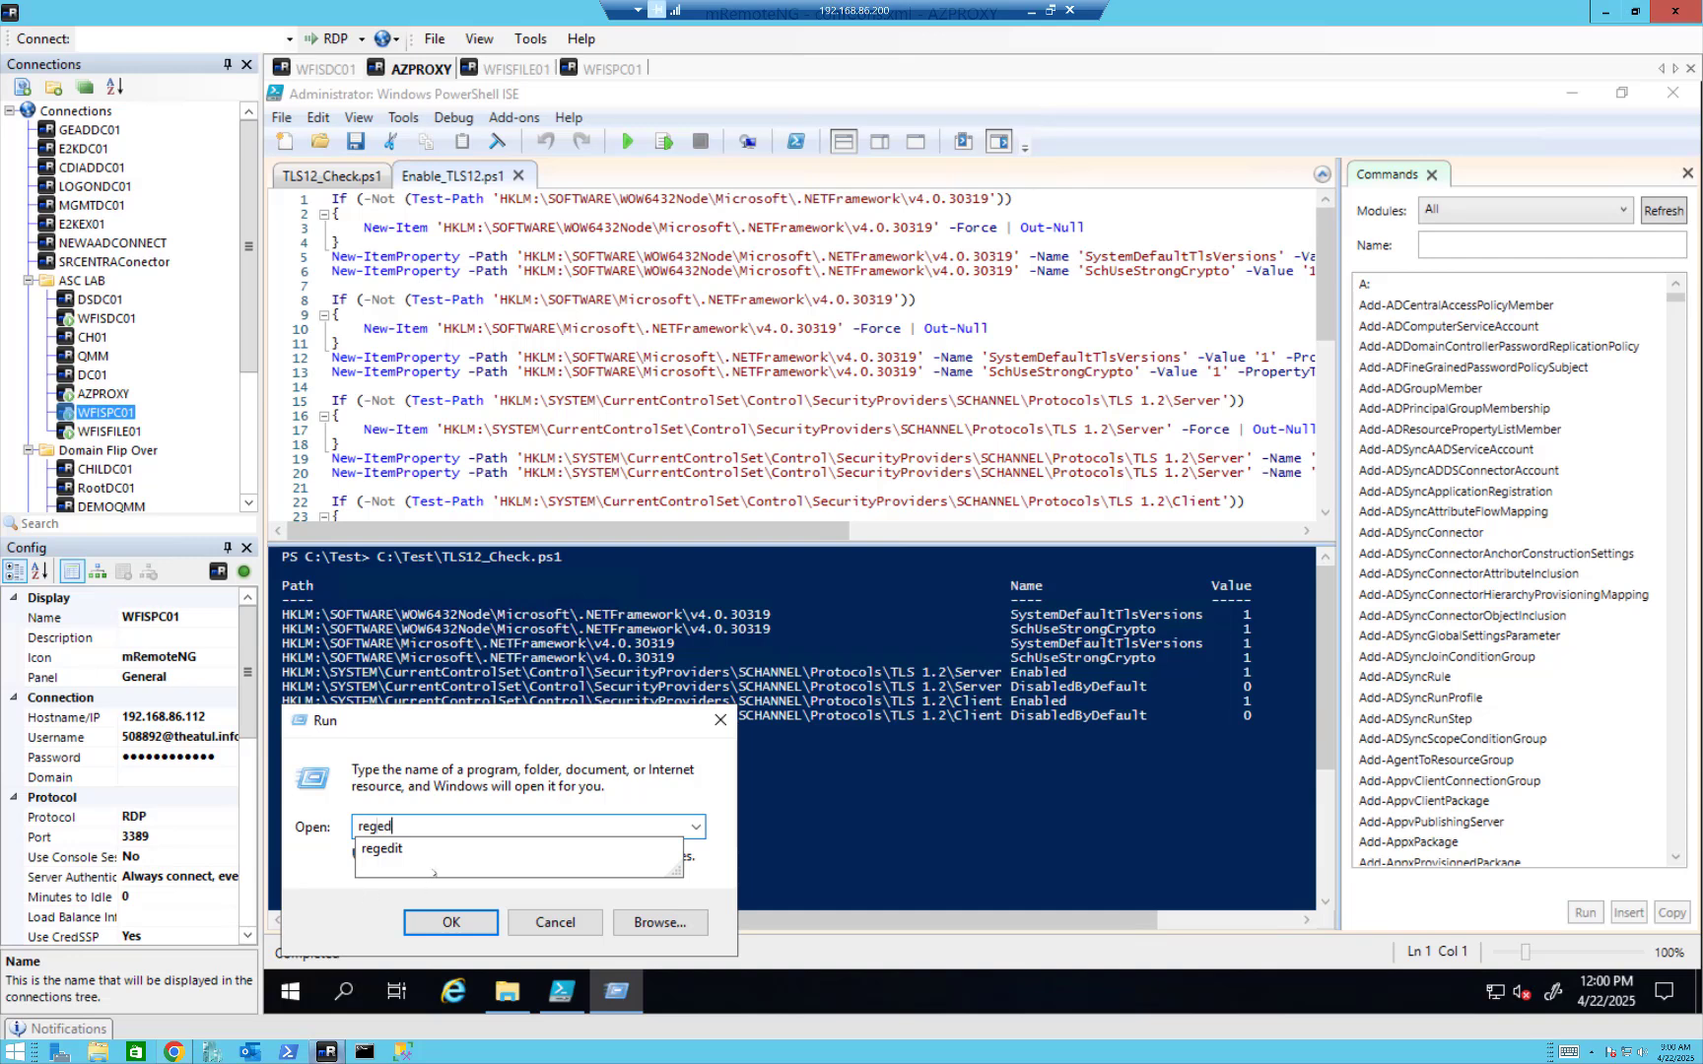
{"action": "left_click", "coordinate": [422, 849]}
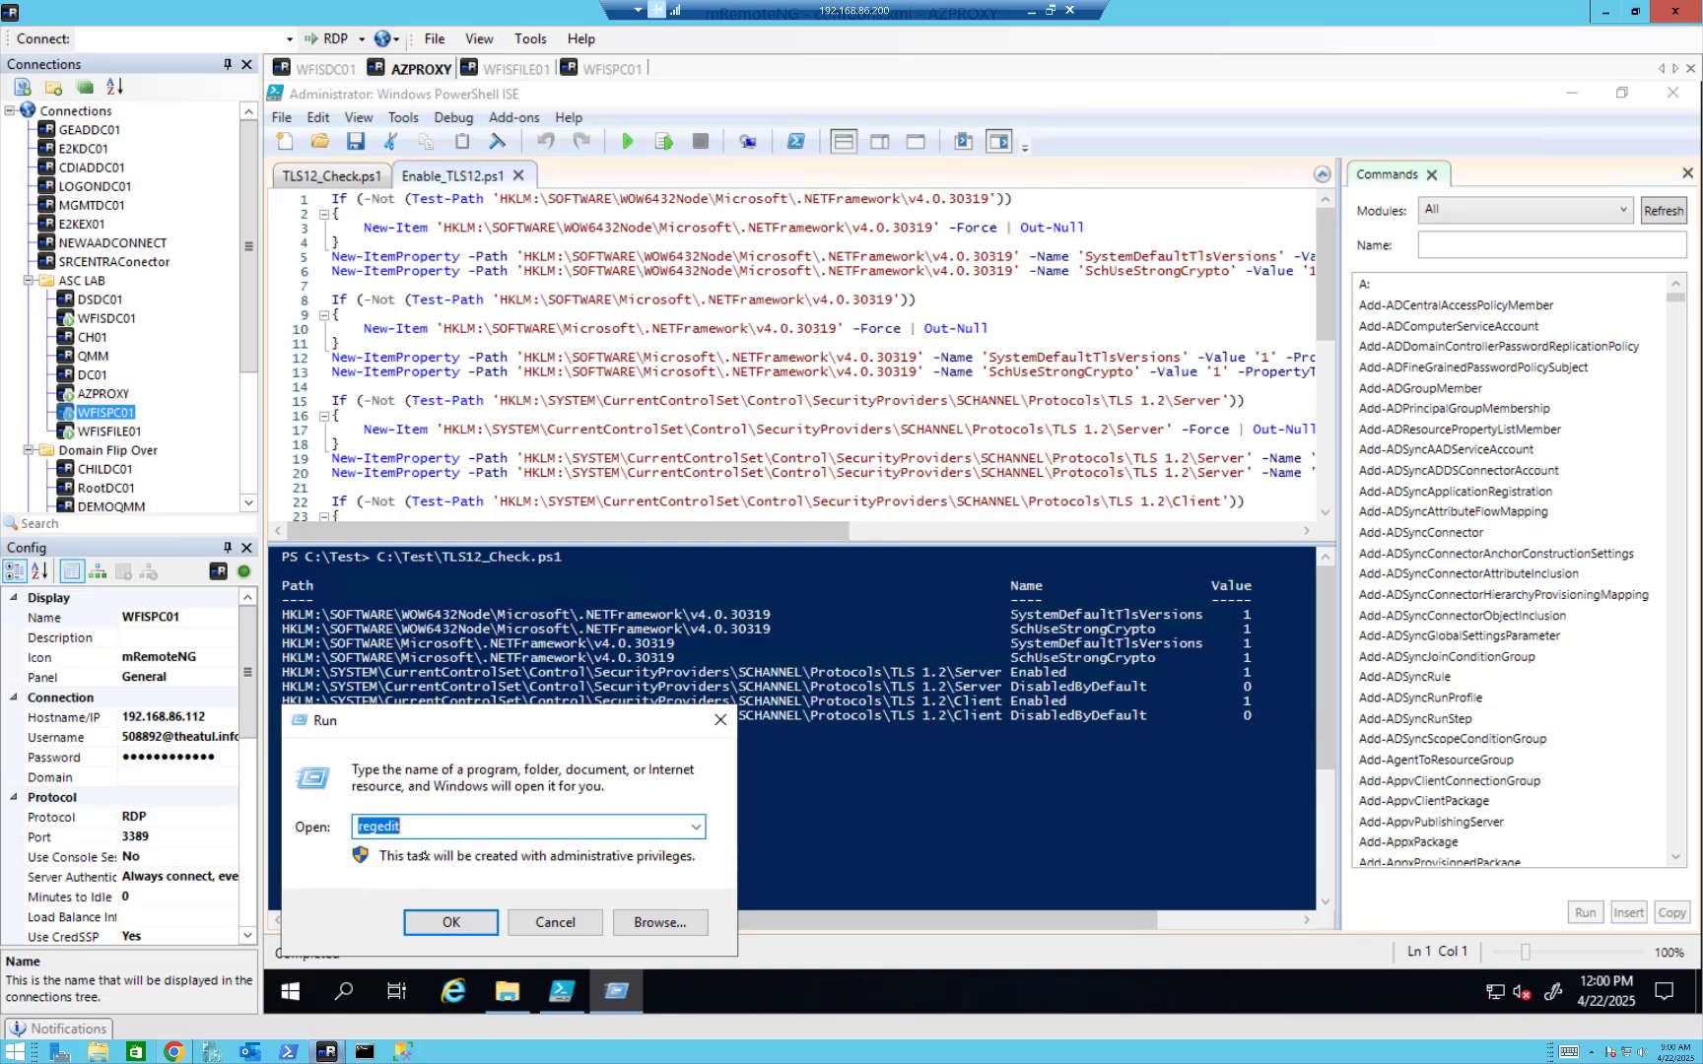
{"action": "left_click", "coordinate": [438, 923]}
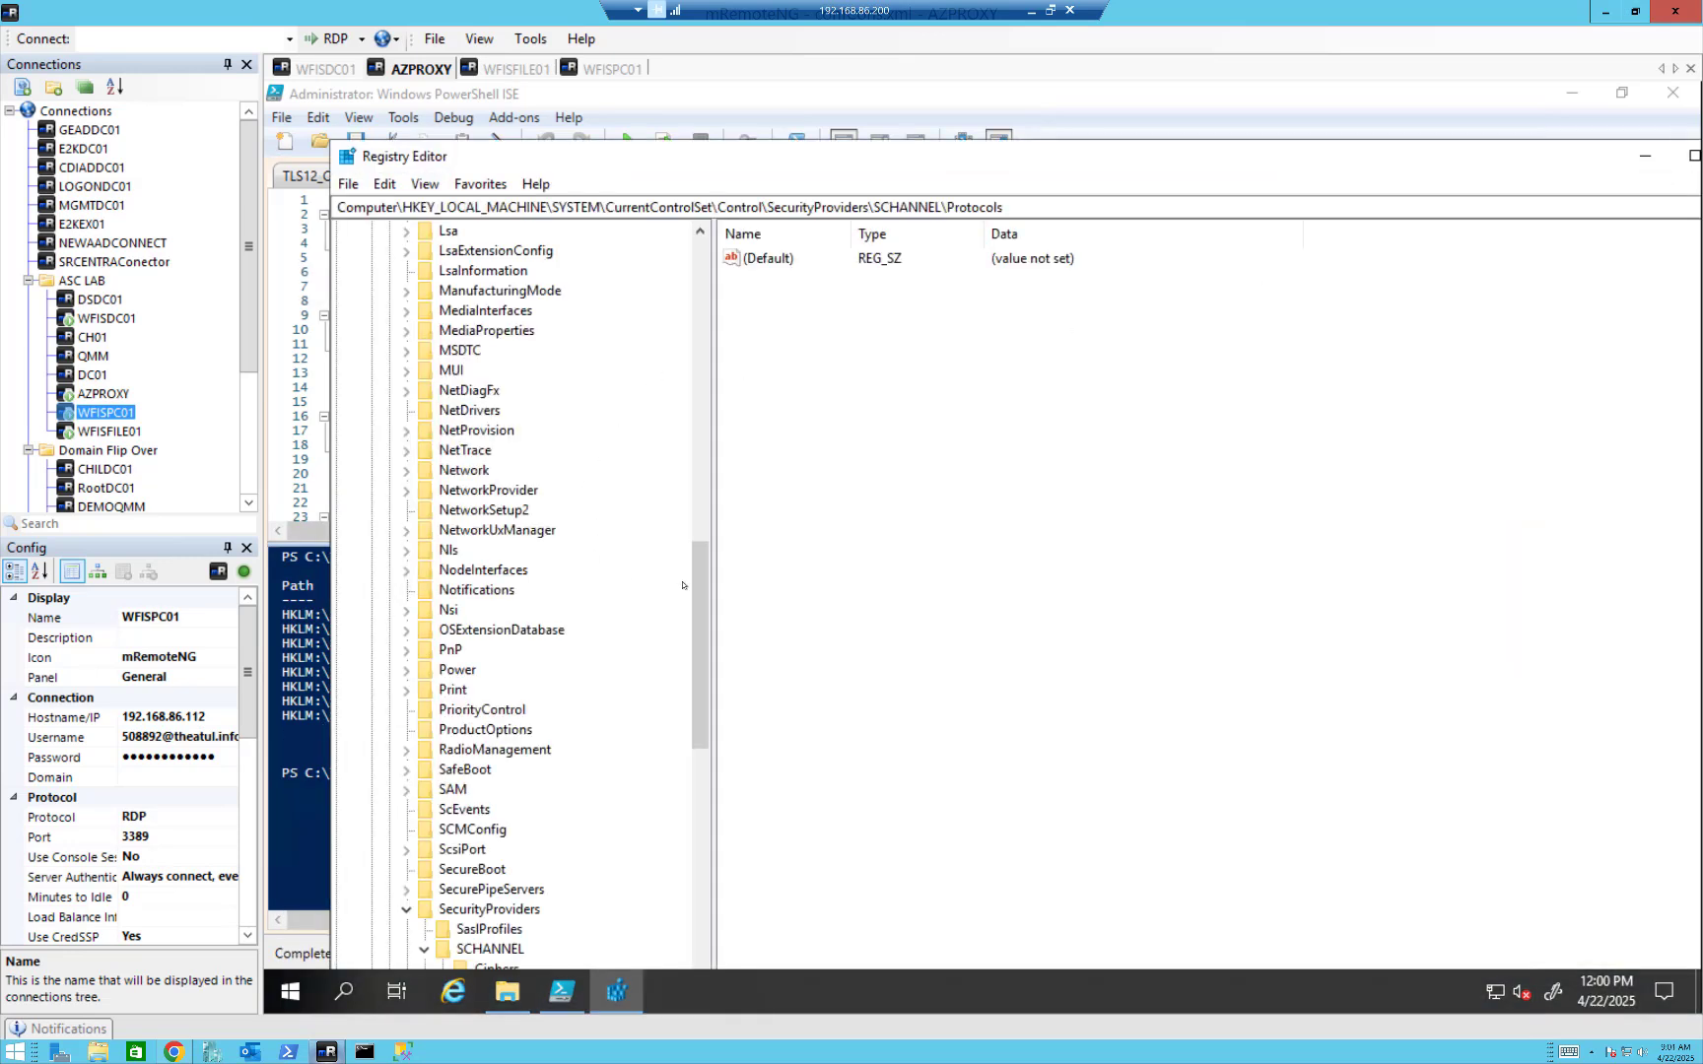
Expand the TLS 1.2 key under SCHANNEL\Protocols to view its subkeys, and close Registry Editor and PowerShell ISE.
{"action": "left_click_drag", "start_coordinate": [700, 598], "coordinate": [707, 723]}
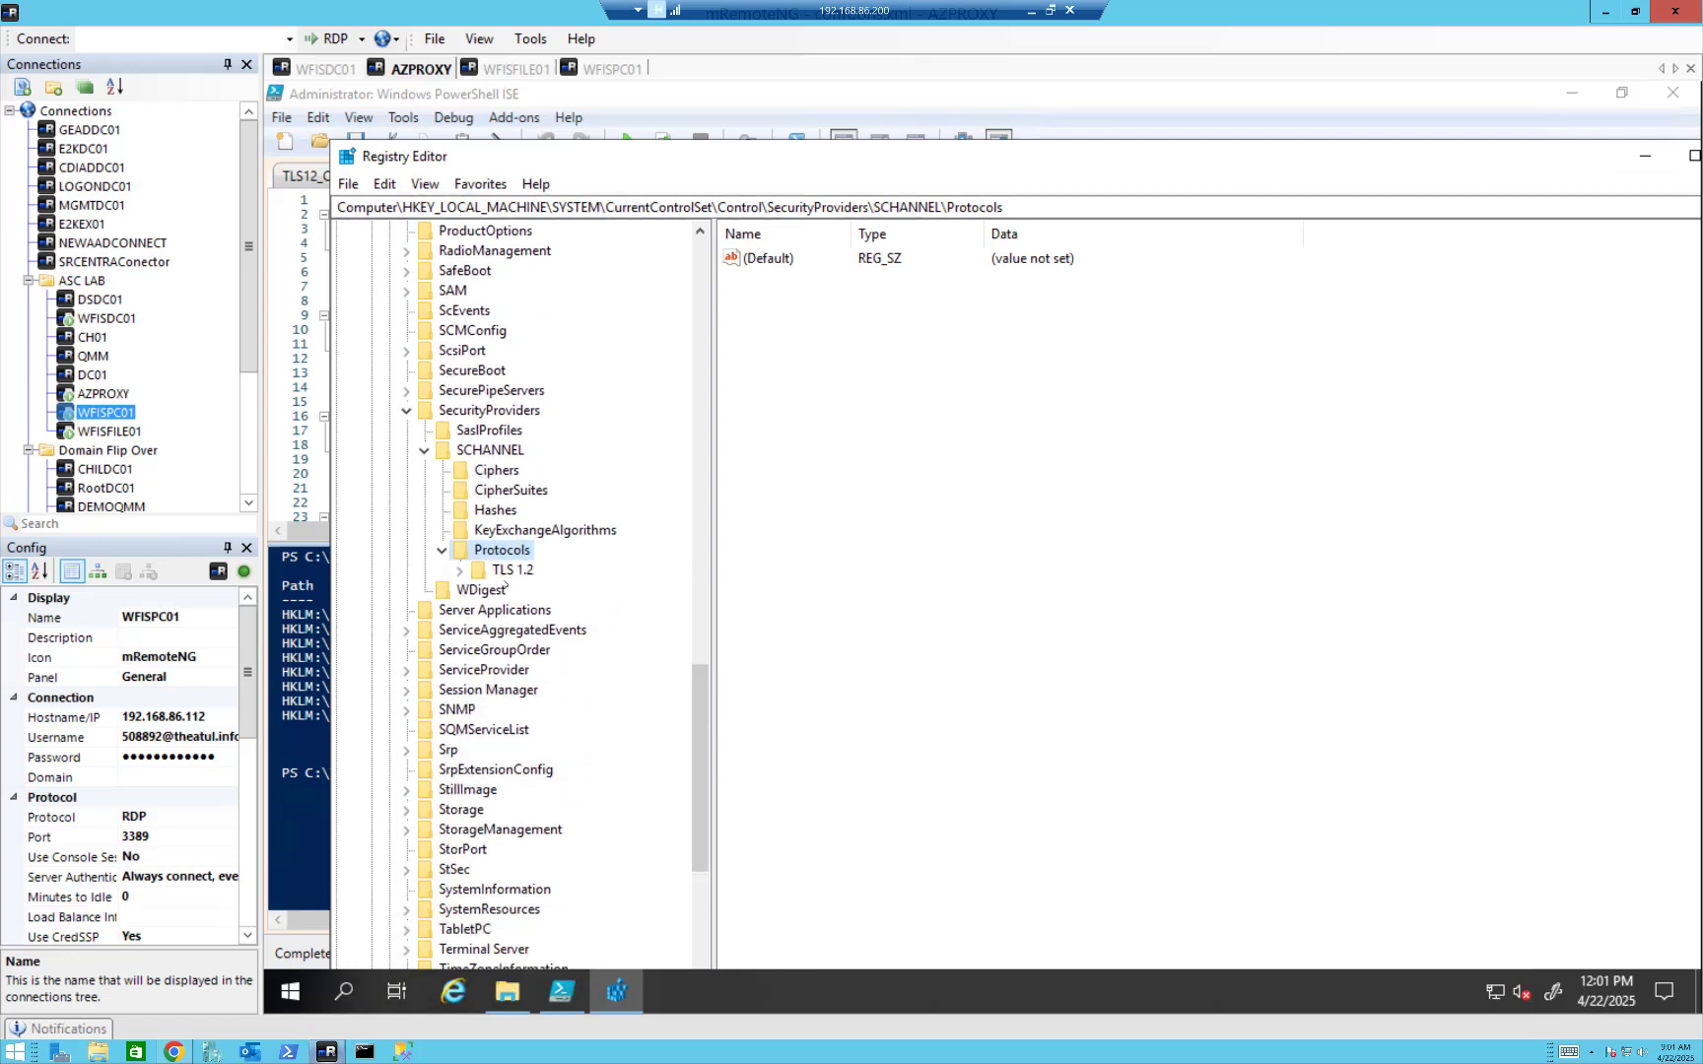
{"action": "left_click", "coordinate": [459, 571]}
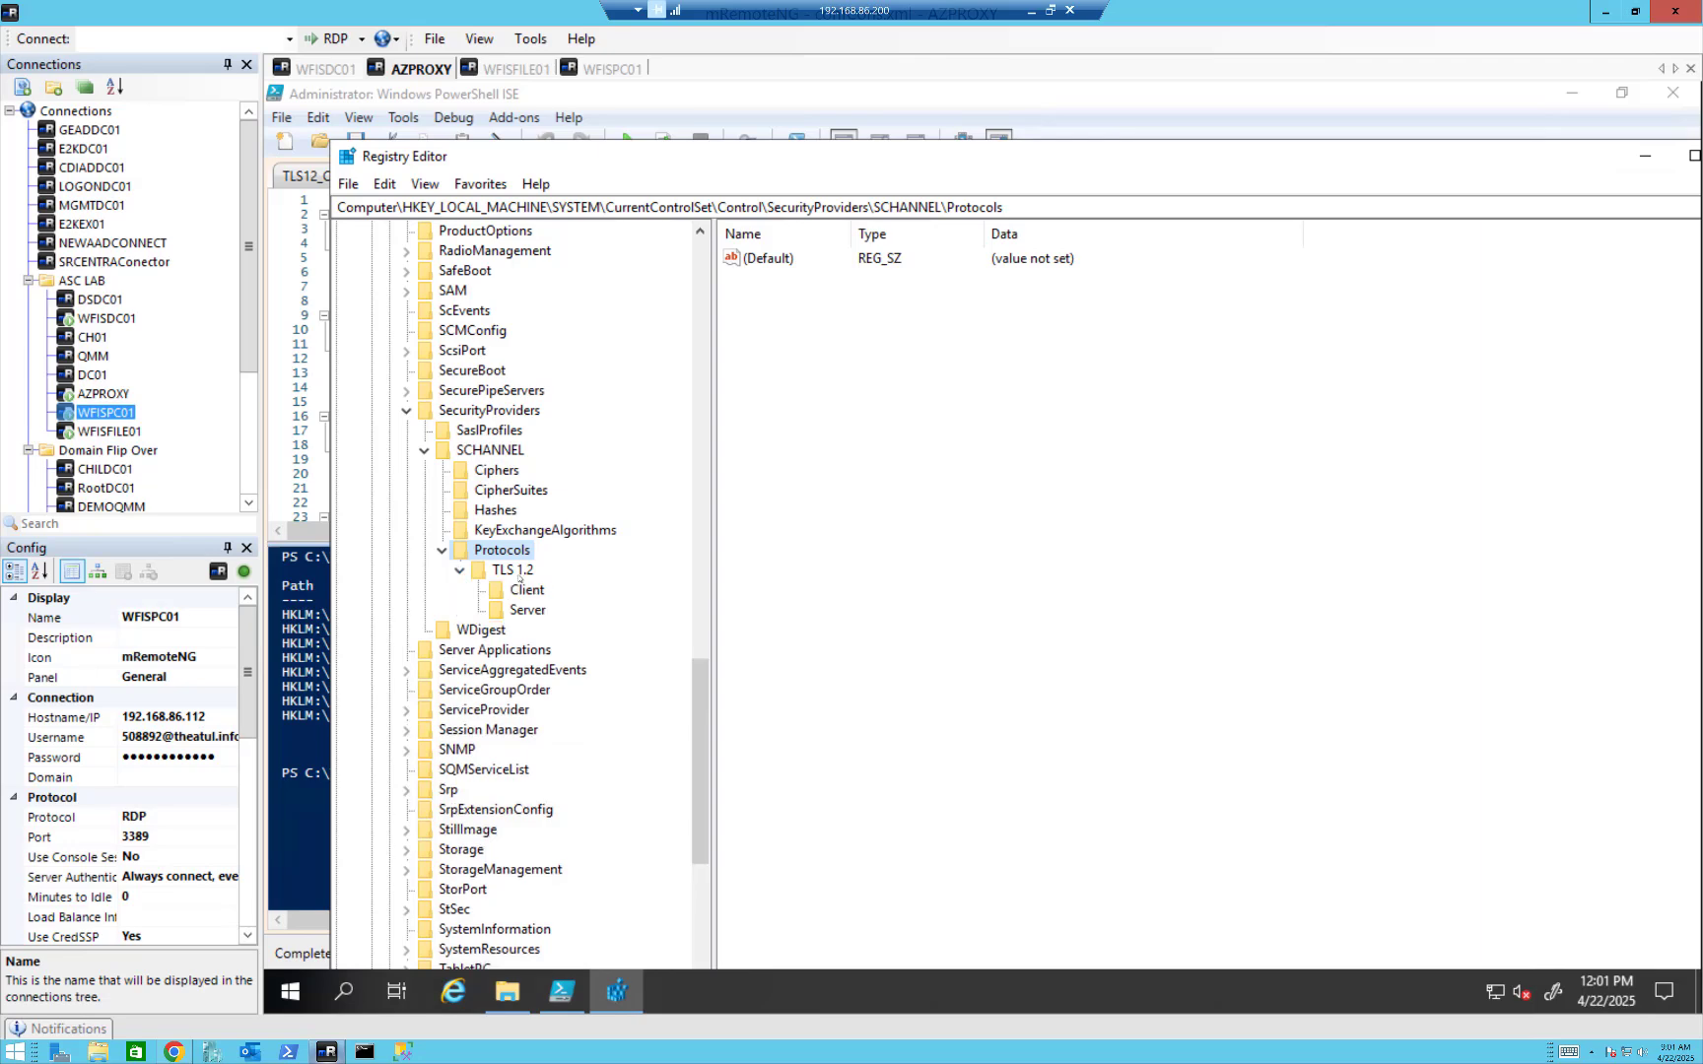
{"action": "left_click_drag", "start_coordinate": [1537, 163], "coordinate": [1263, 171]}
{"action": "left_click", "coordinate": [1472, 164]}
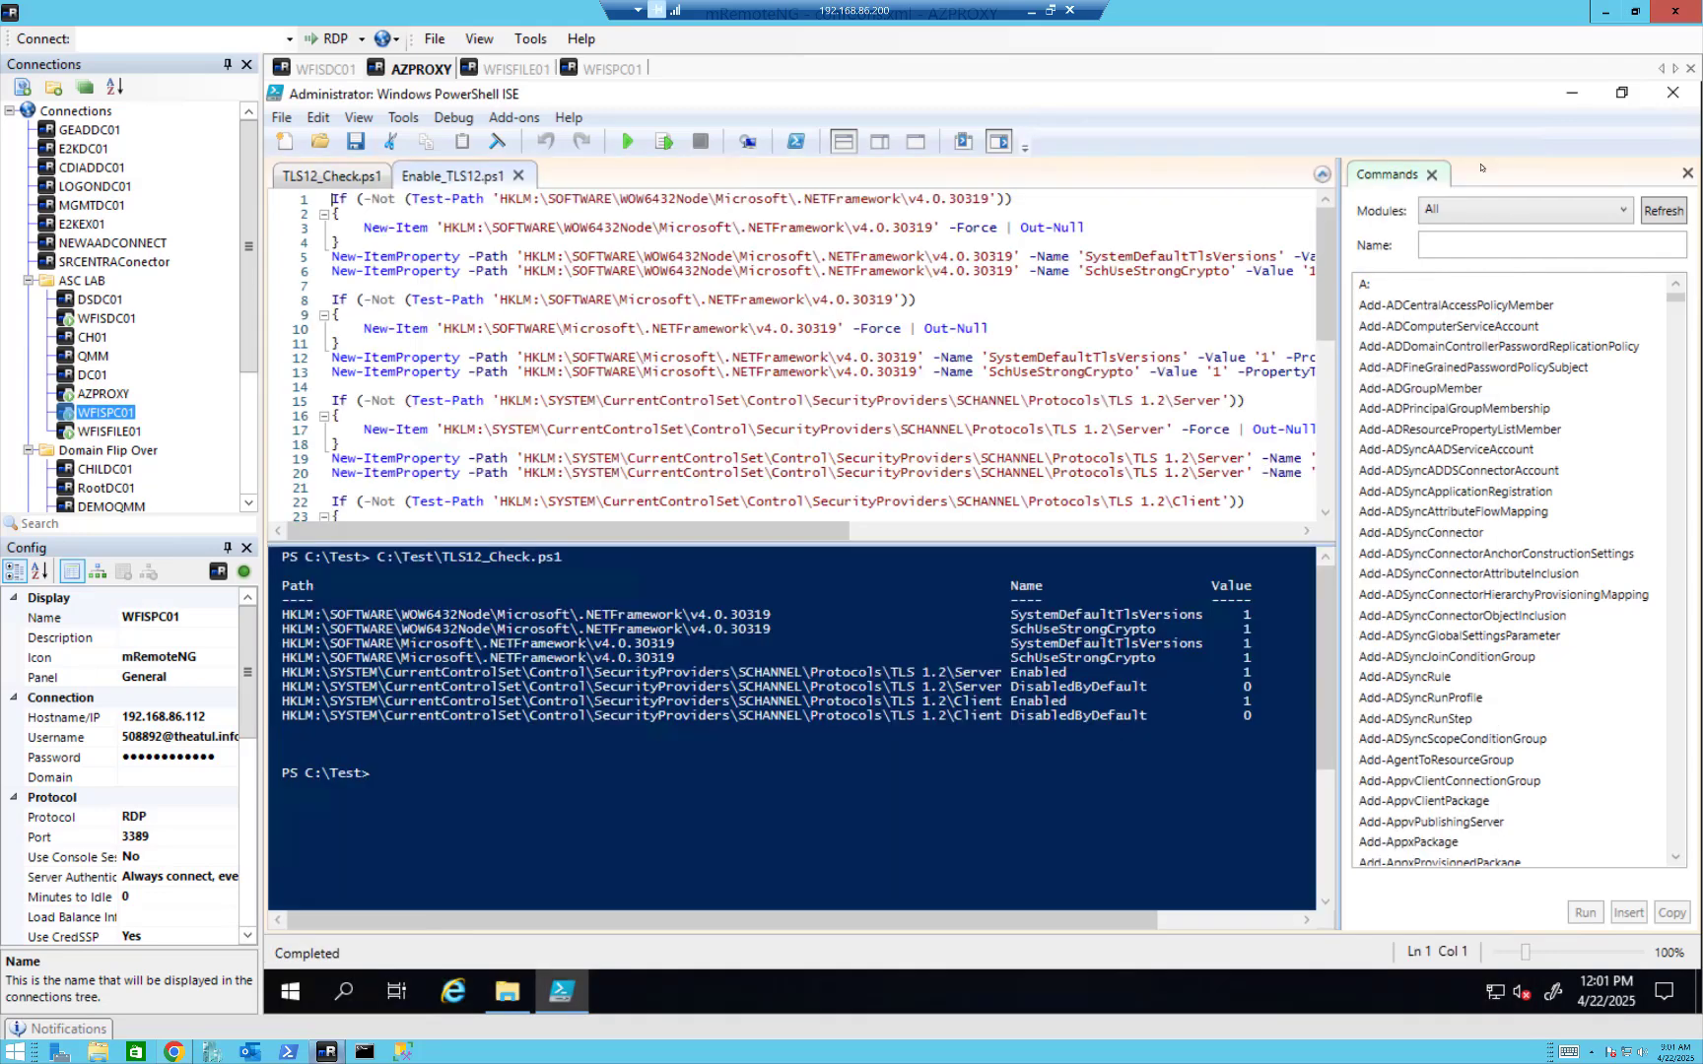
{"action": "left_click", "coordinate": [1672, 98]}
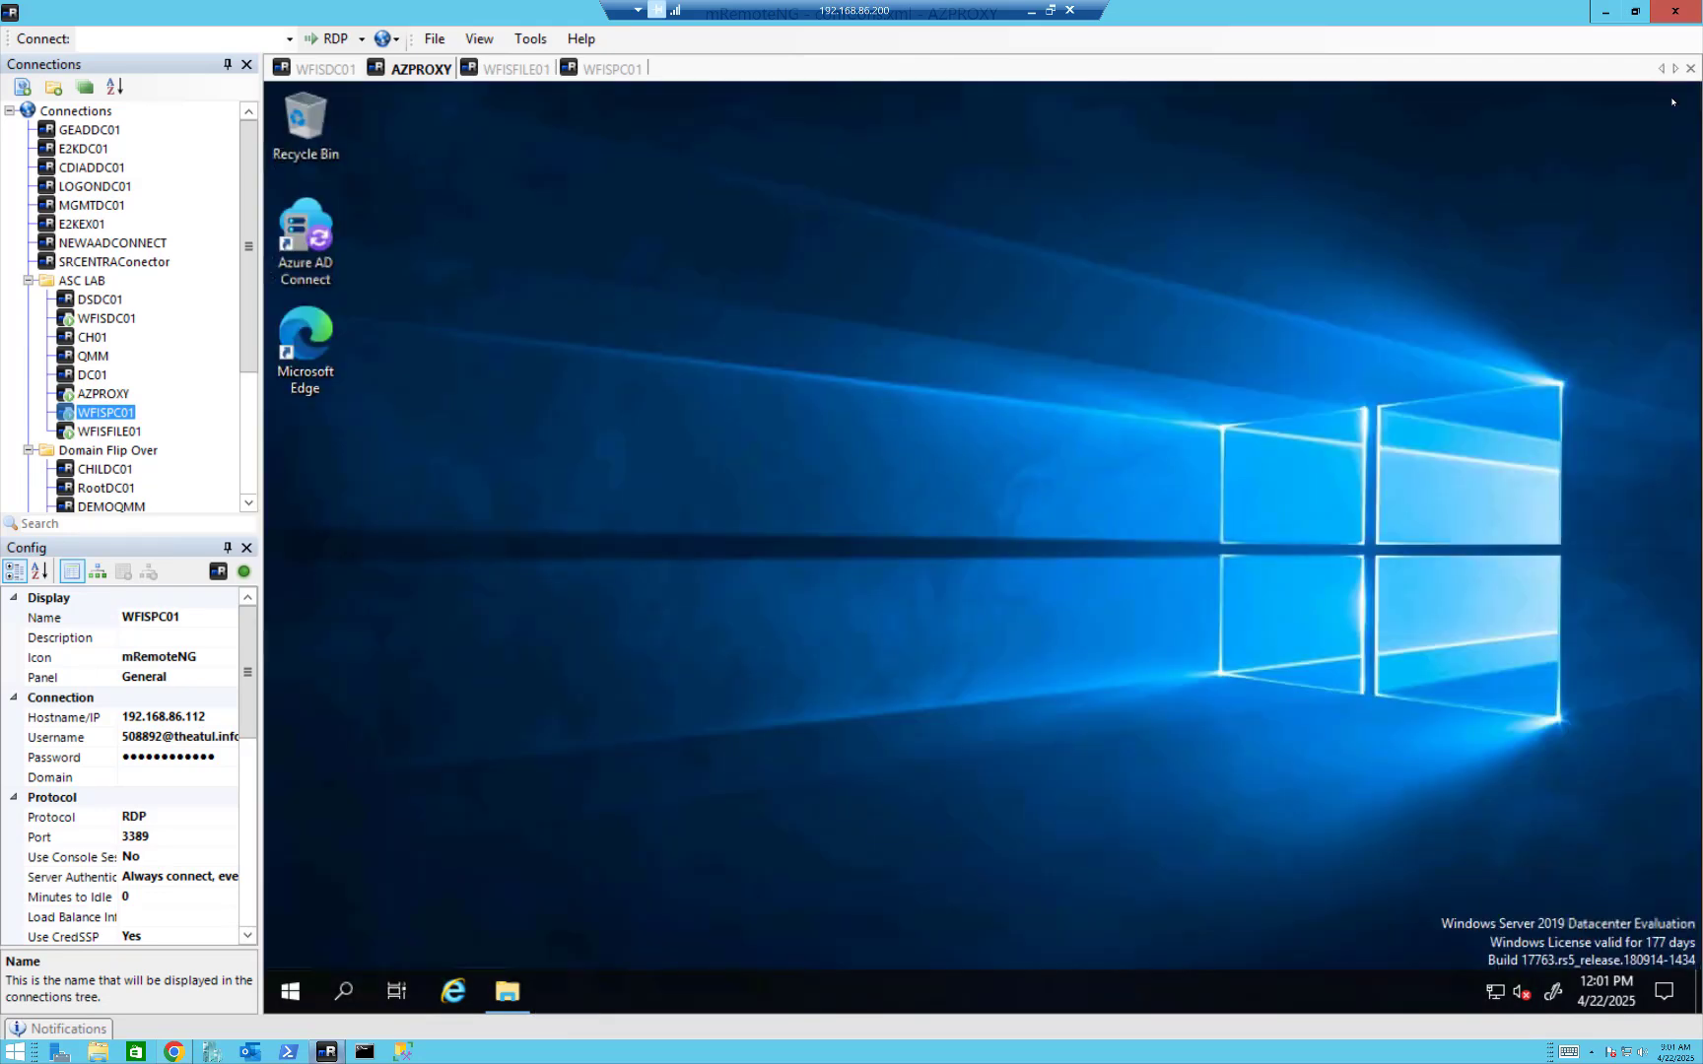
Look through the Downloads folder on AZPROXY and switch back to the Private Network connectors page in Chrome.
{"action": "left_click", "coordinate": [507, 995]}
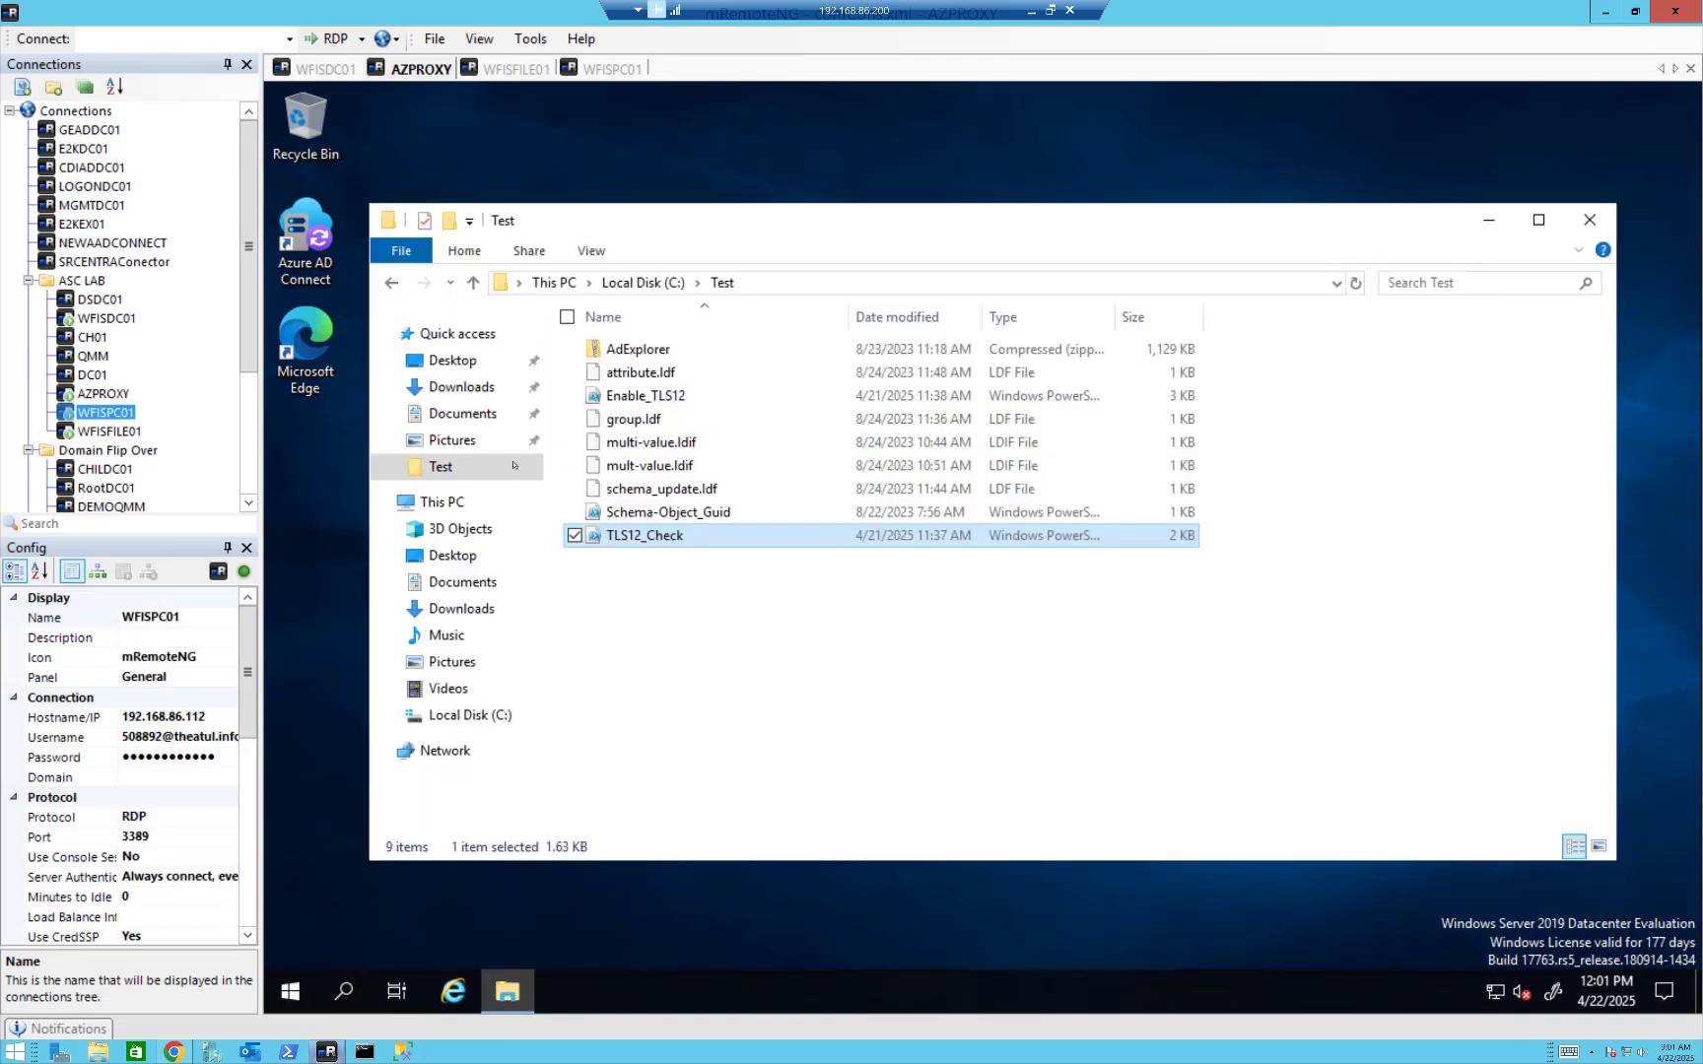
{"action": "left_click", "coordinate": [471, 389]}
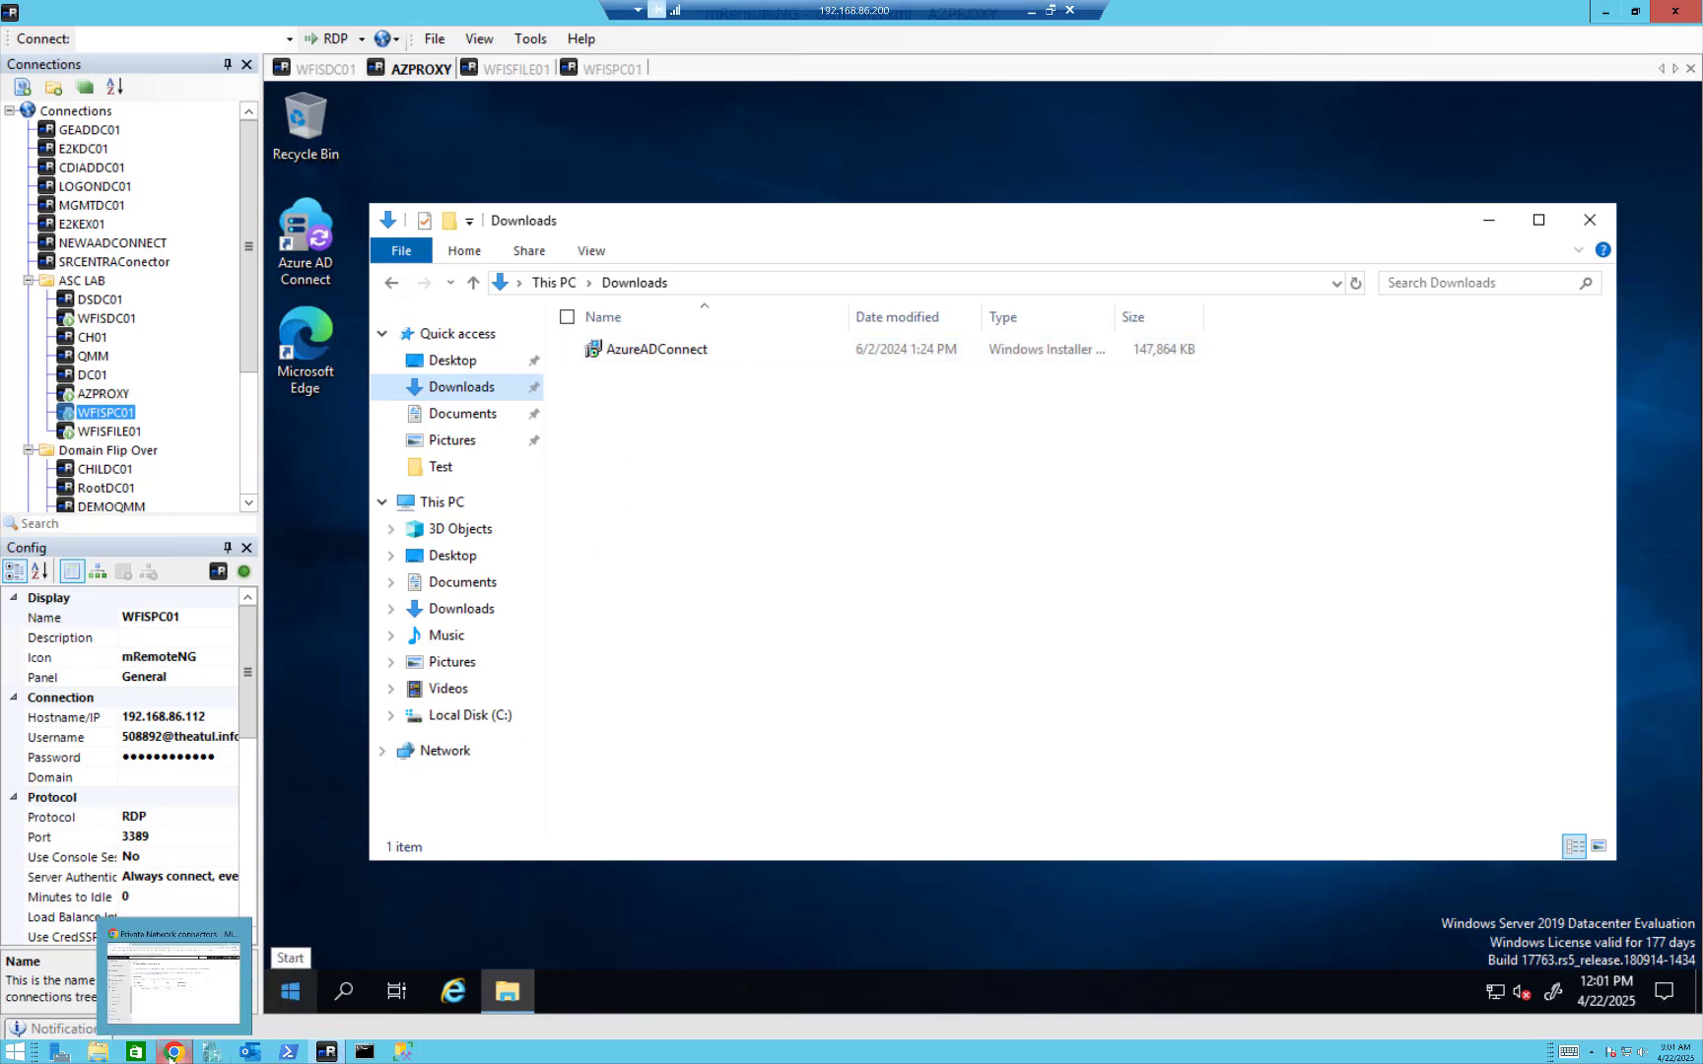
{"action": "left_click", "coordinate": [172, 1053]}
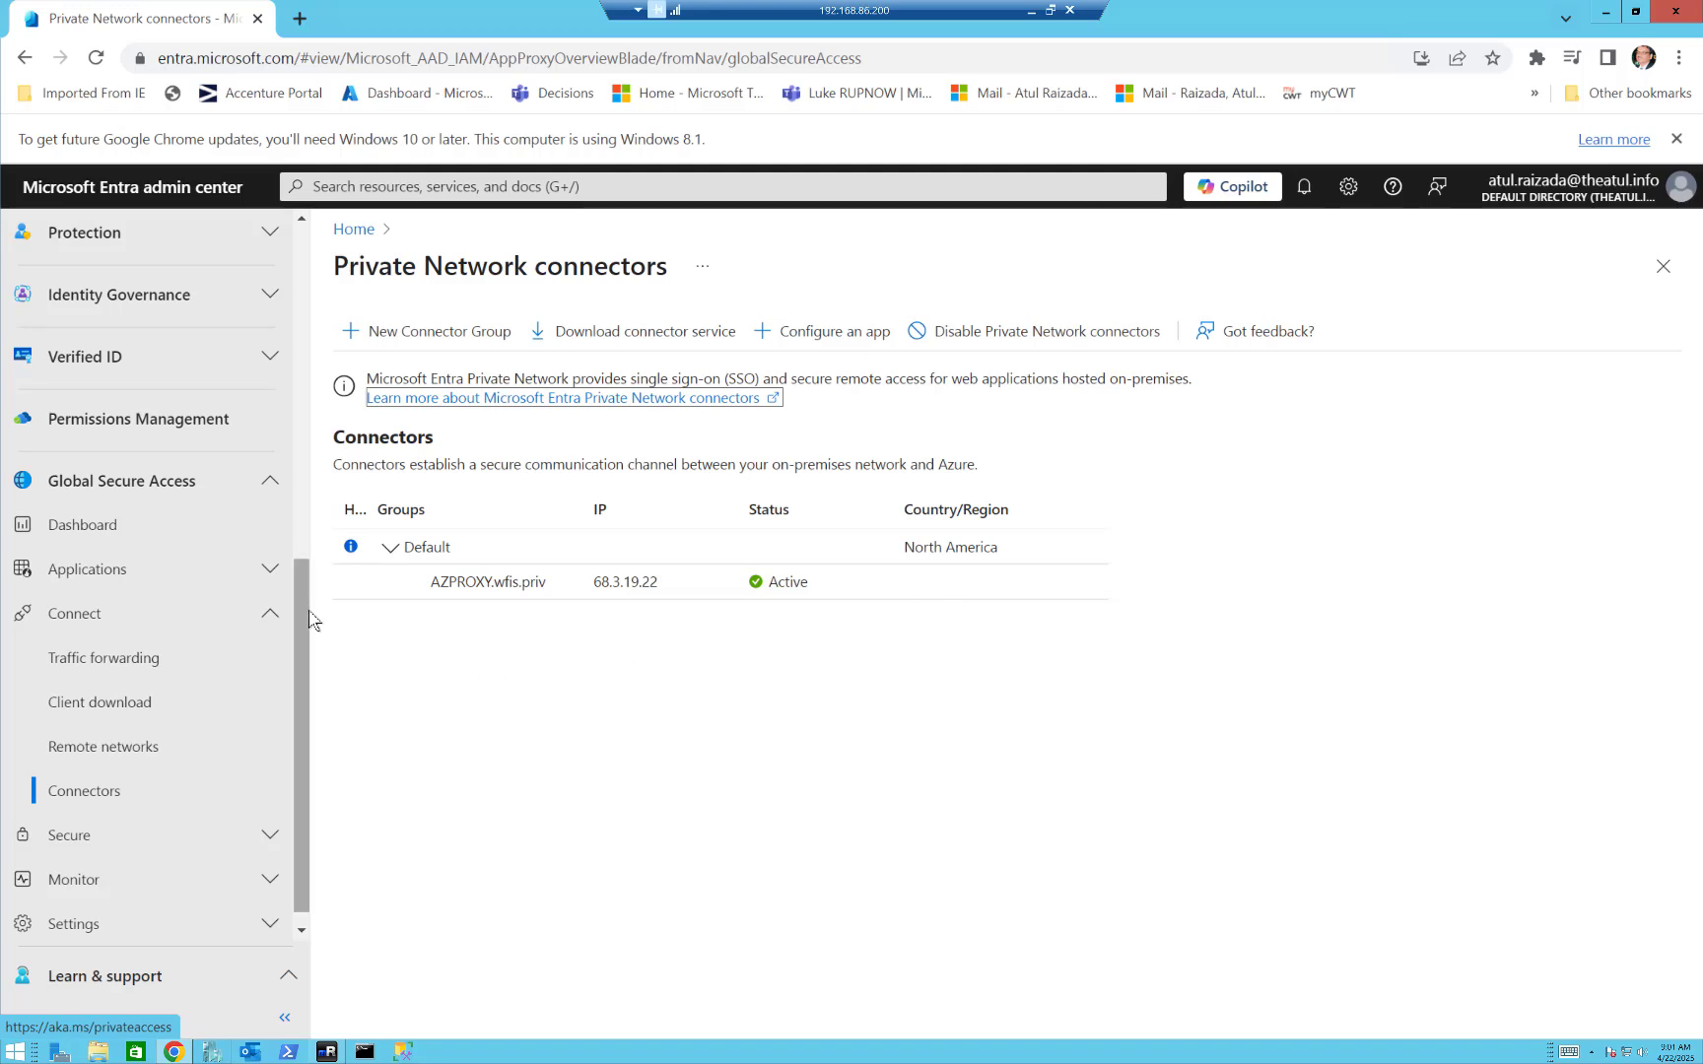
Open the Quick Access application under Global Secure Access and examine its name in the network access properties.
{"action": "left_click_drag", "start_coordinate": [300, 610], "coordinate": [303, 601]}
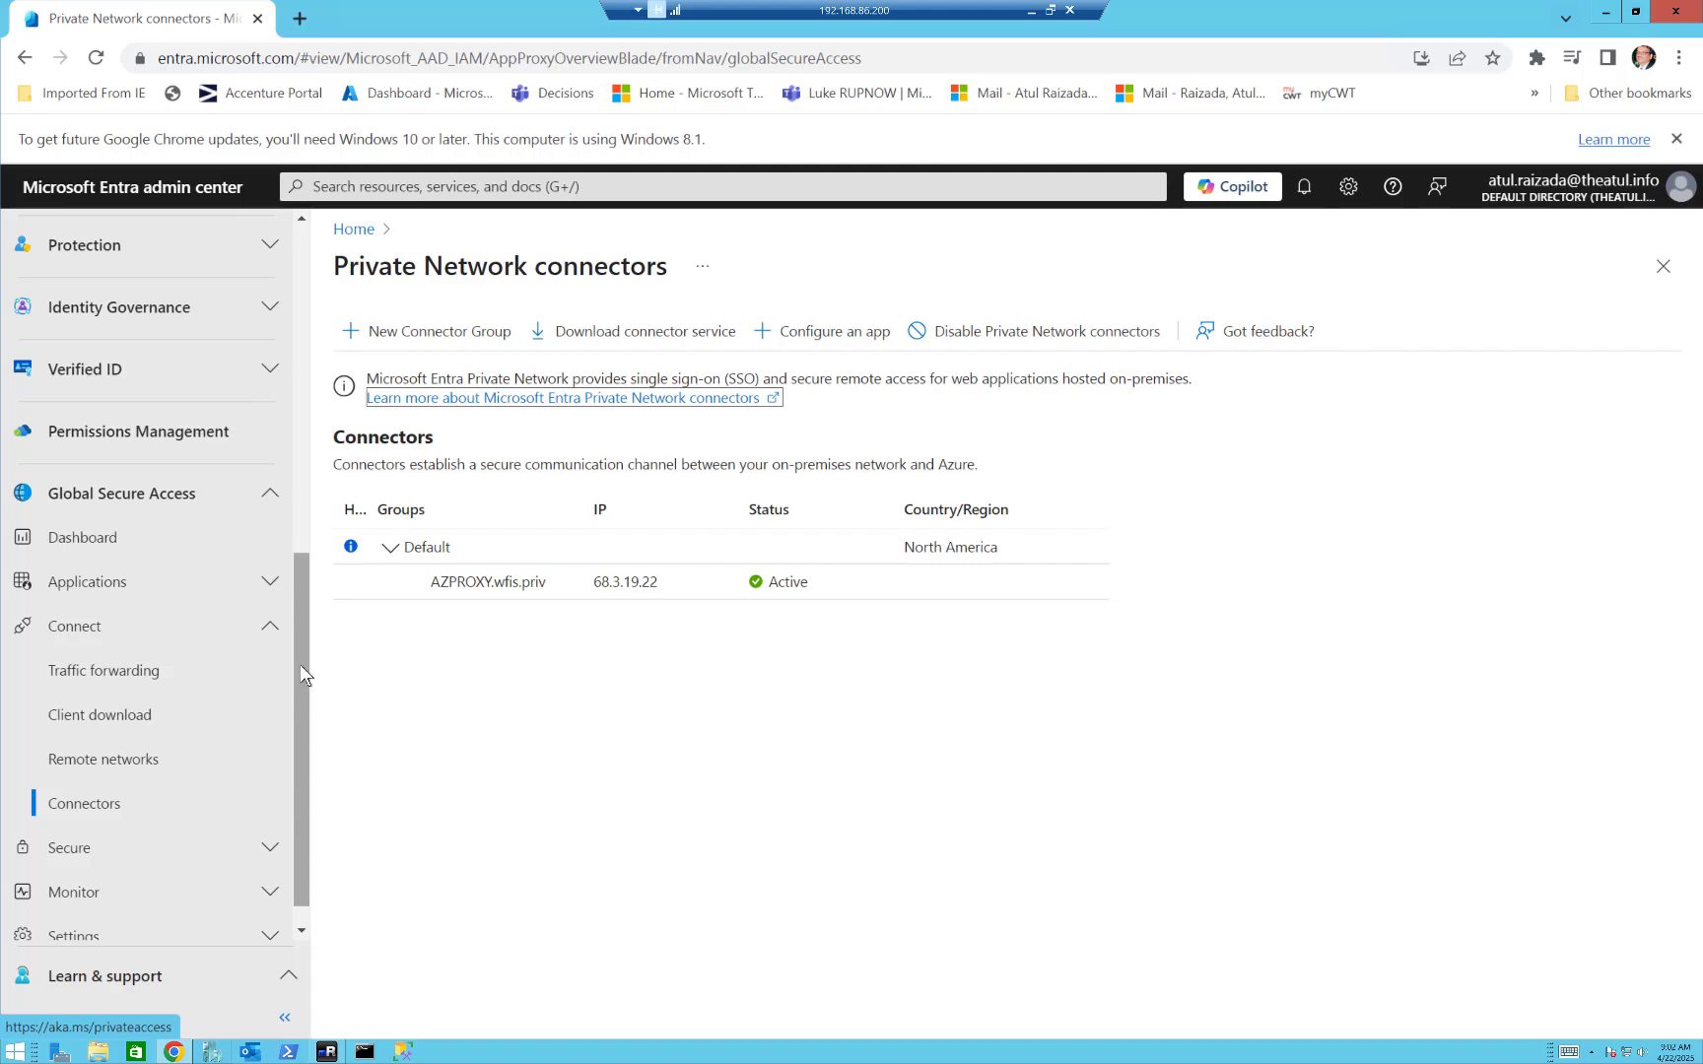
{"action": "scroll", "coordinate": [299, 665], "scroll_direction": "up", "scroll_amount": 1}
{"action": "left_click", "coordinate": [270, 615]}
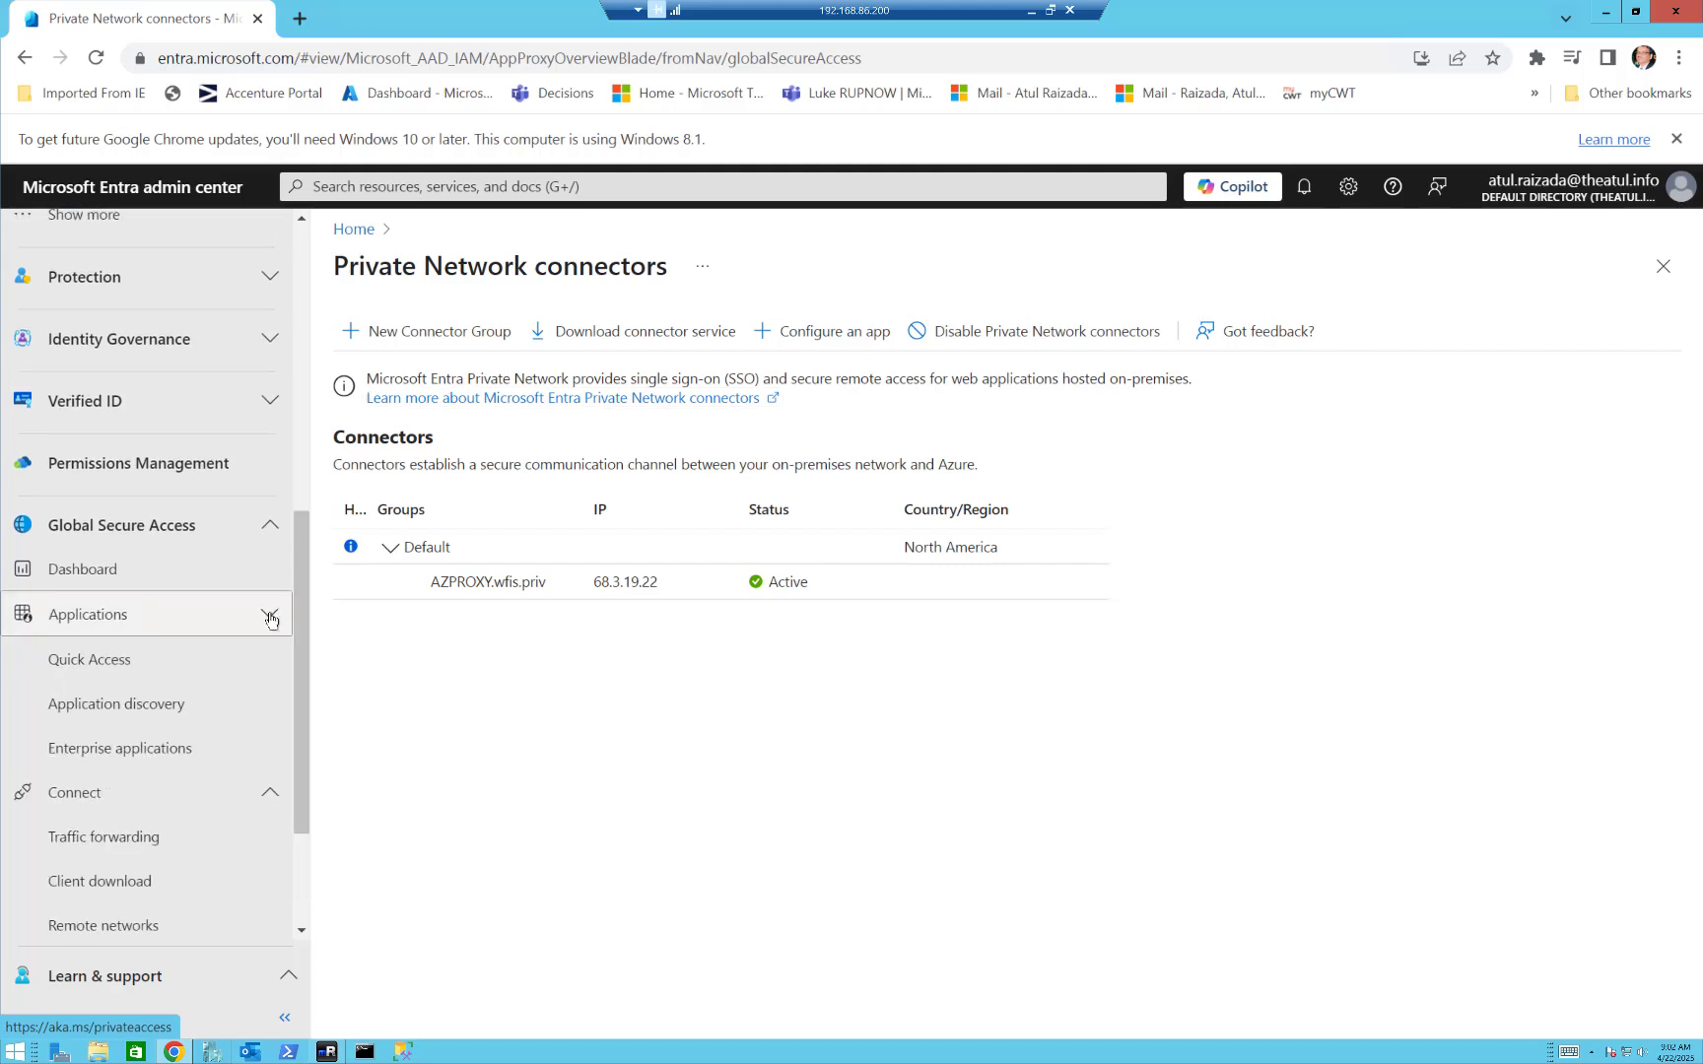
{"action": "left_click", "coordinate": [116, 663]}
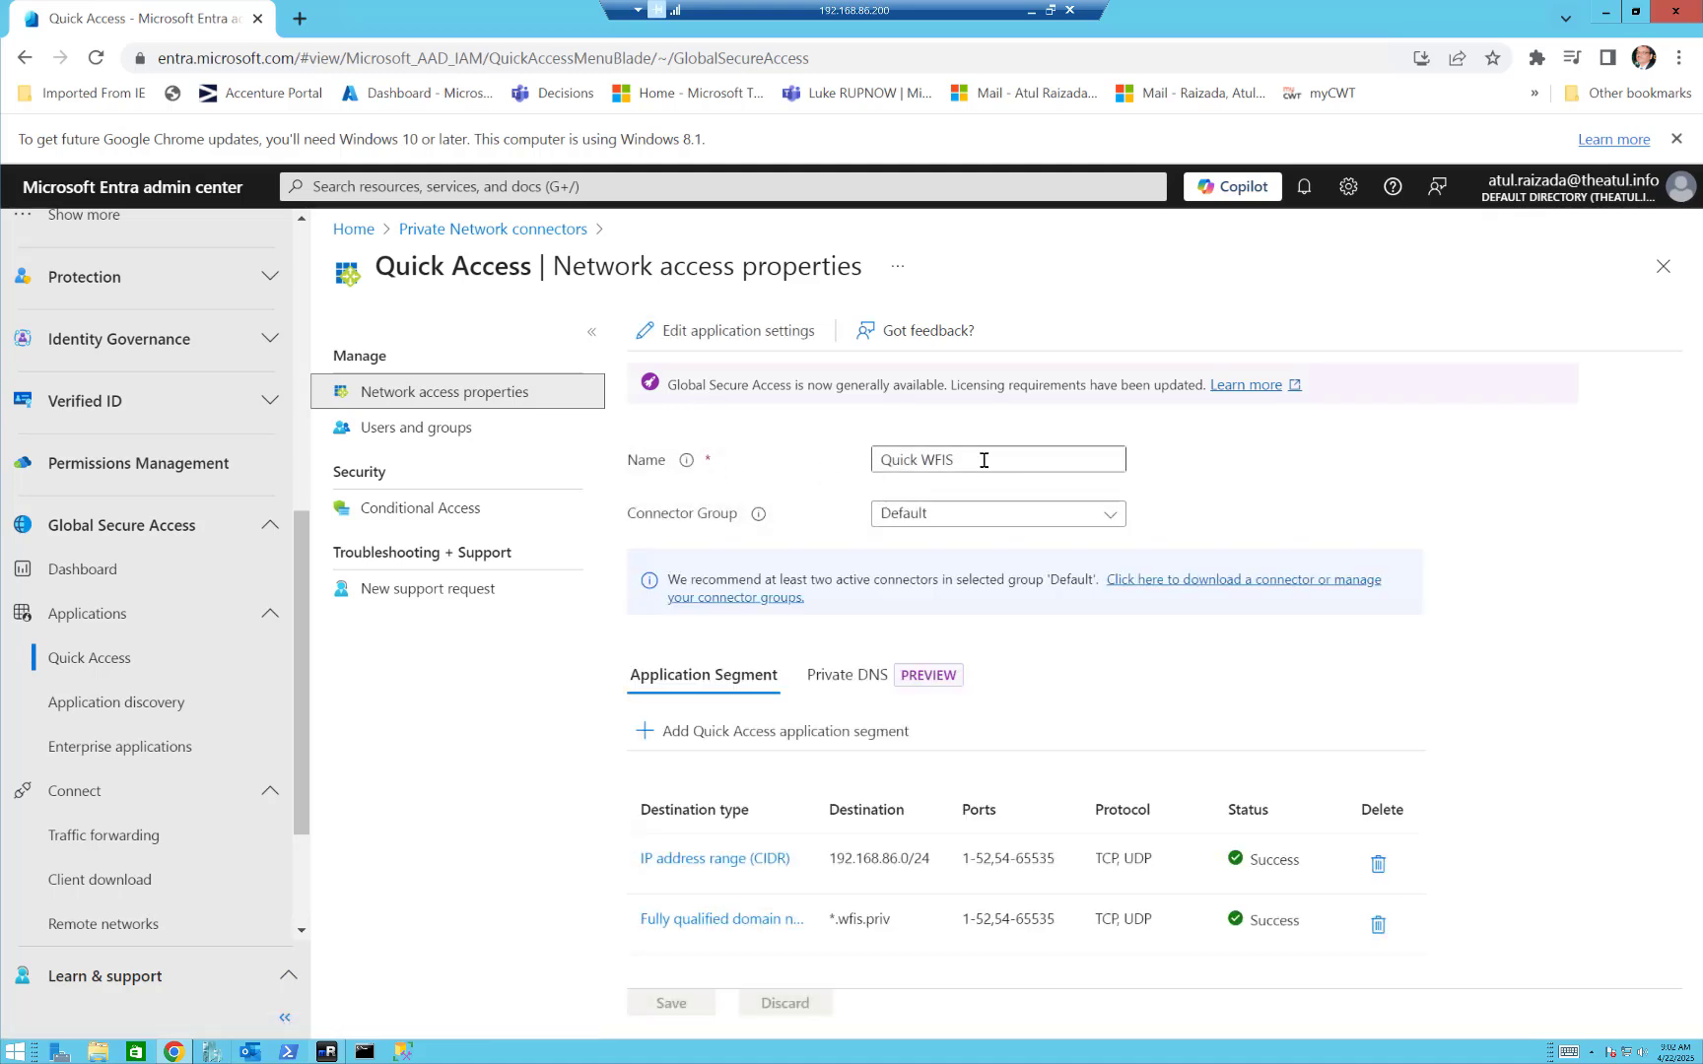
{"action": "triple_click", "coordinate": [932, 459]}
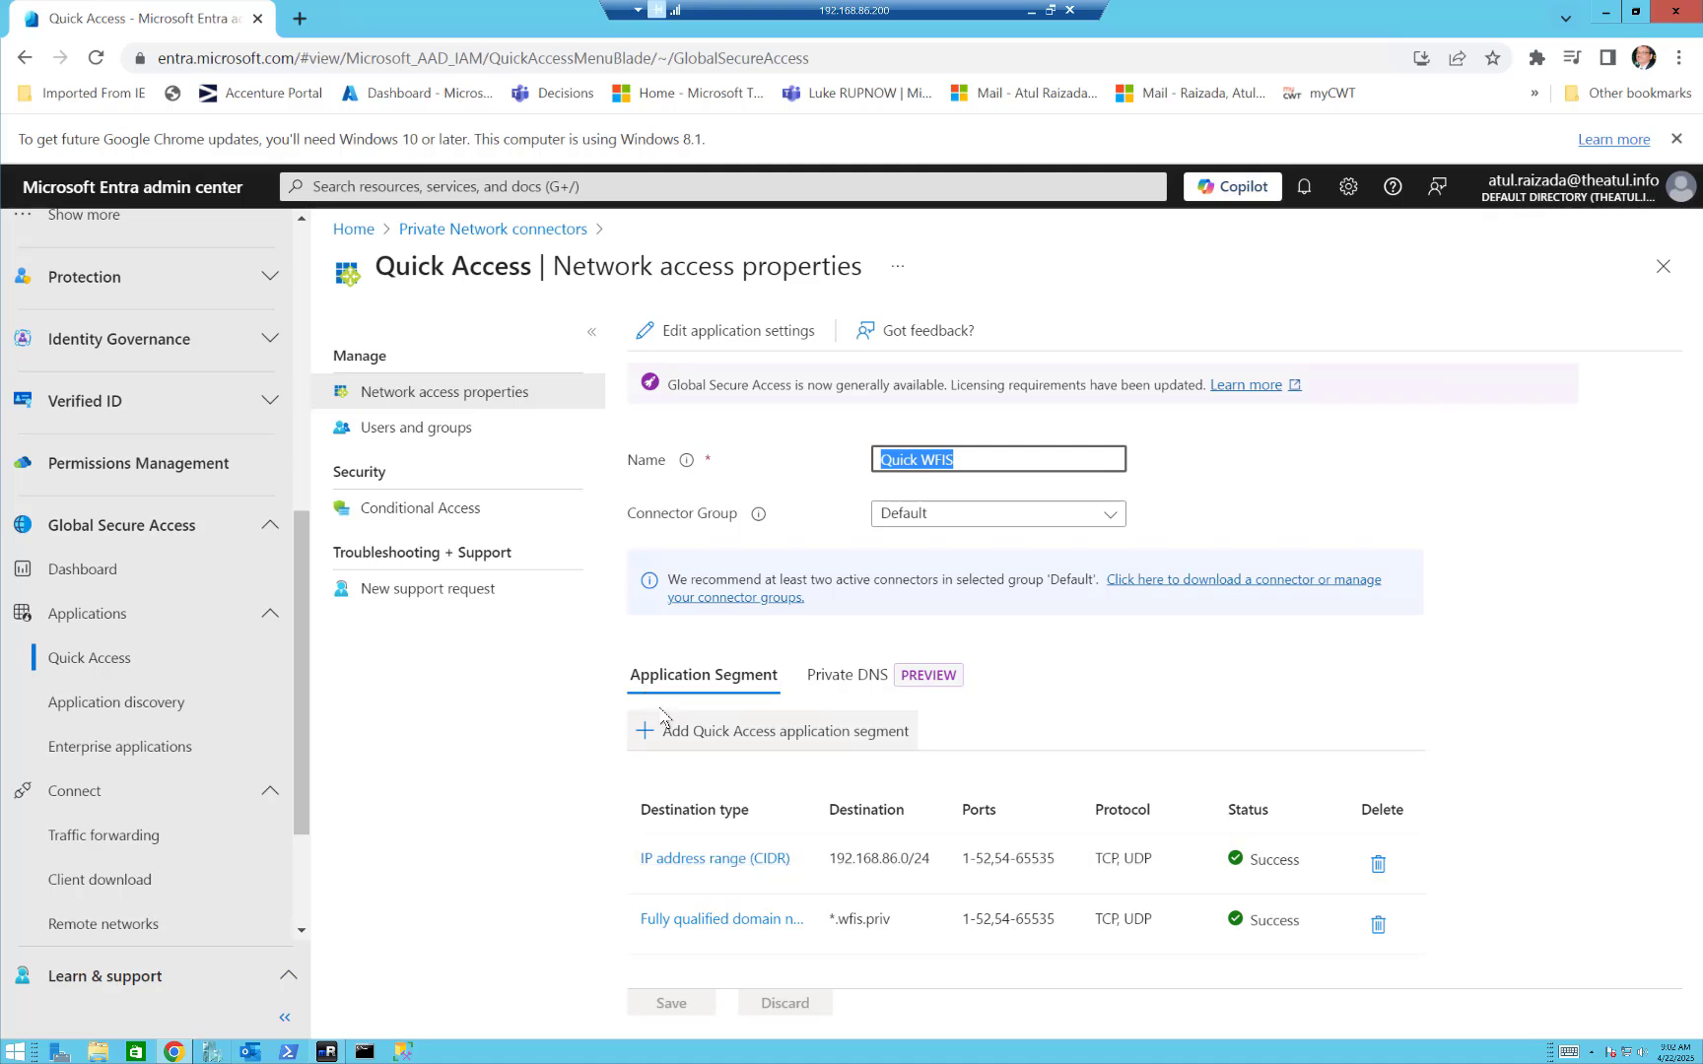
Examine the Quick Access IP address range (CIDR) segment's destination types, starting address and ports, and close it without changes.
{"action": "left_click", "coordinate": [687, 860]}
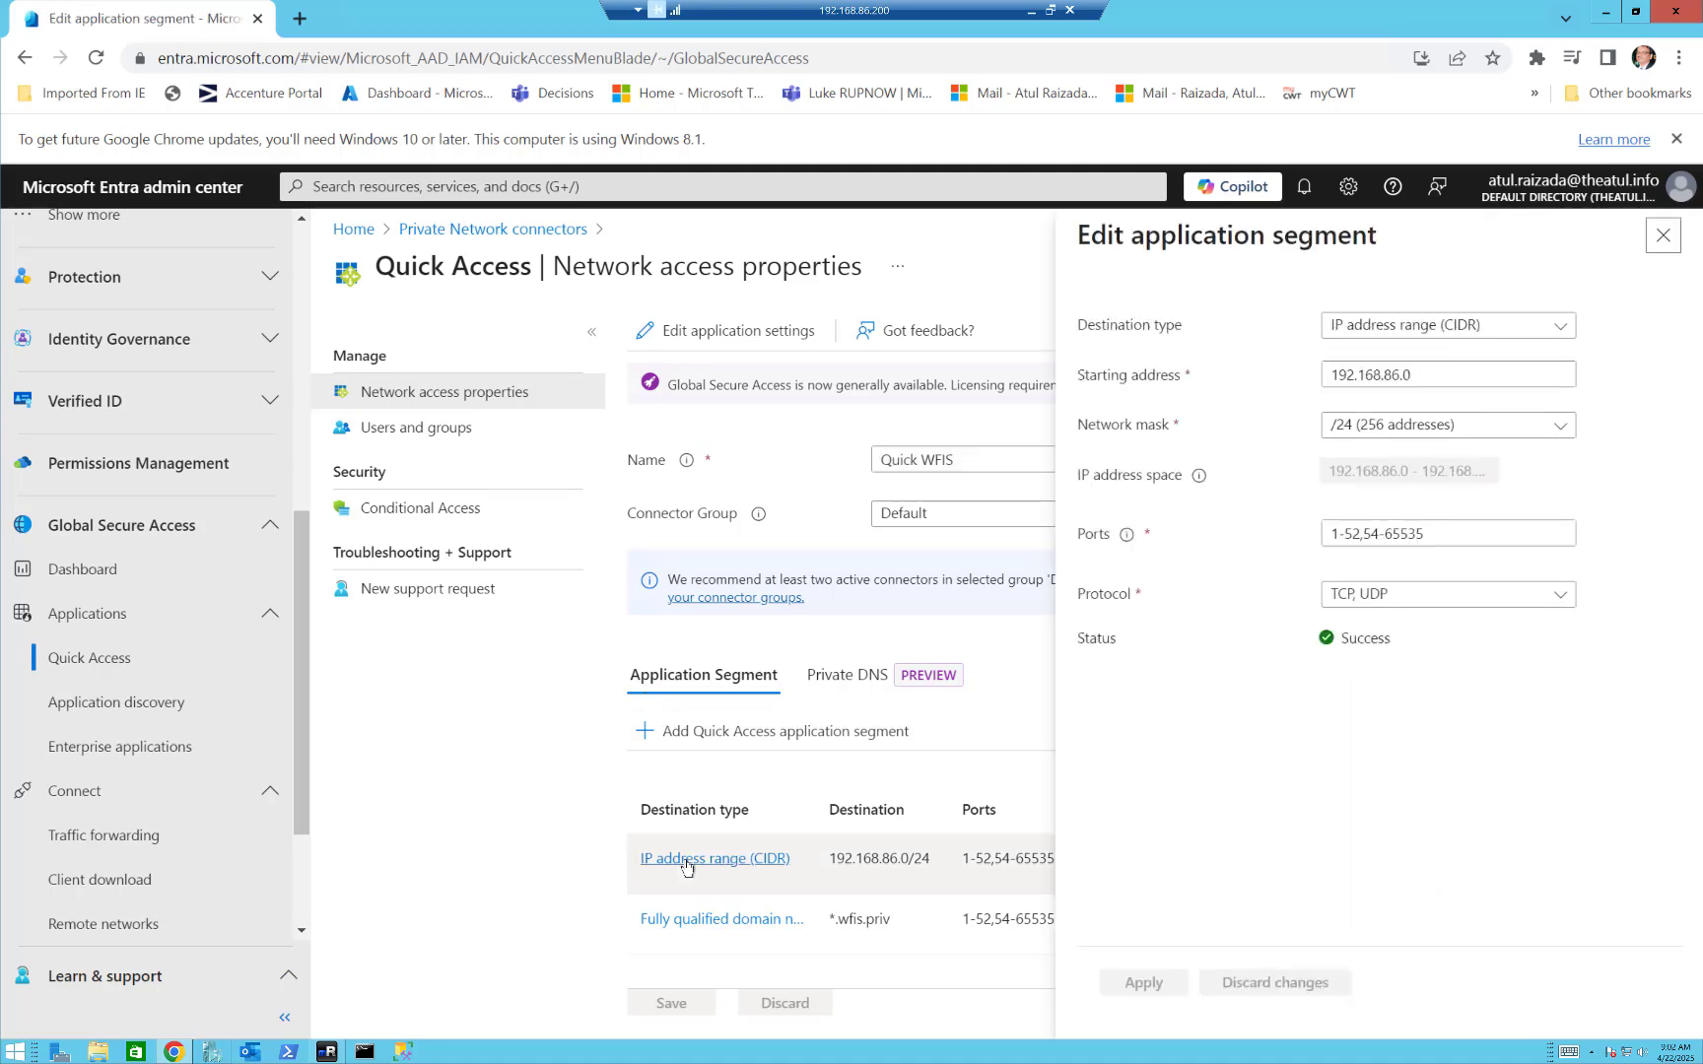
{"action": "left_click", "coordinate": [1514, 331]}
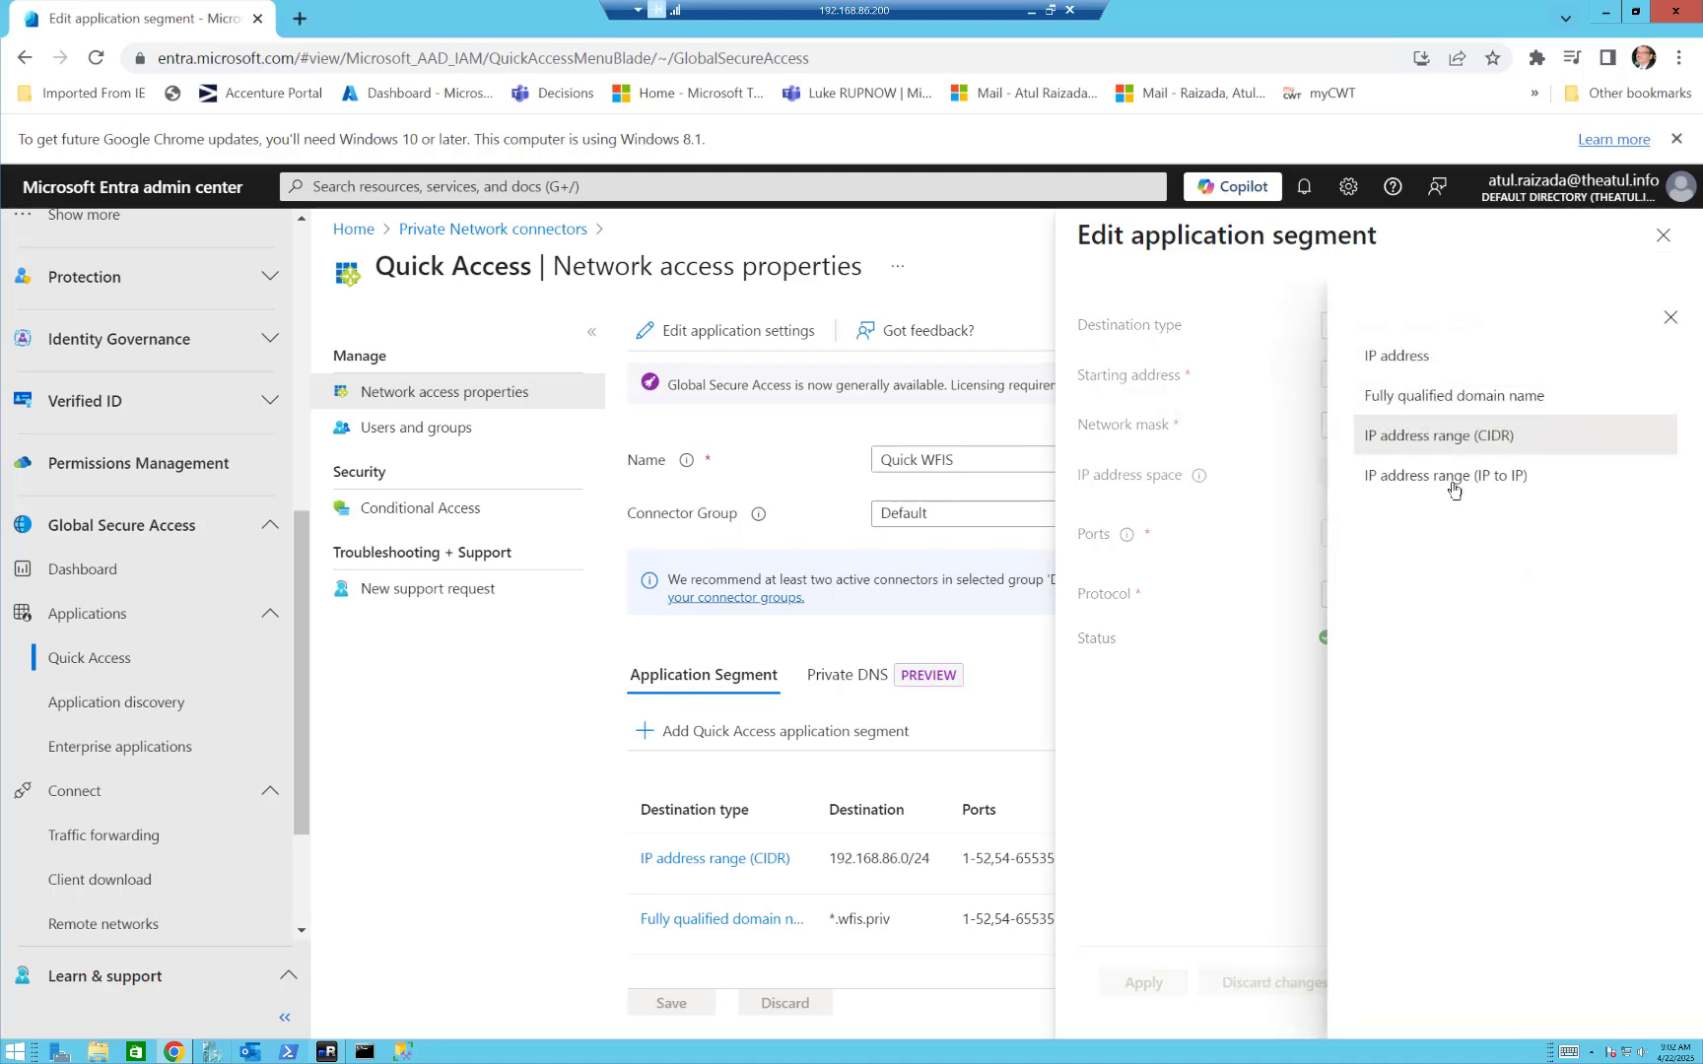
{"action": "left_click", "coordinate": [1228, 746]}
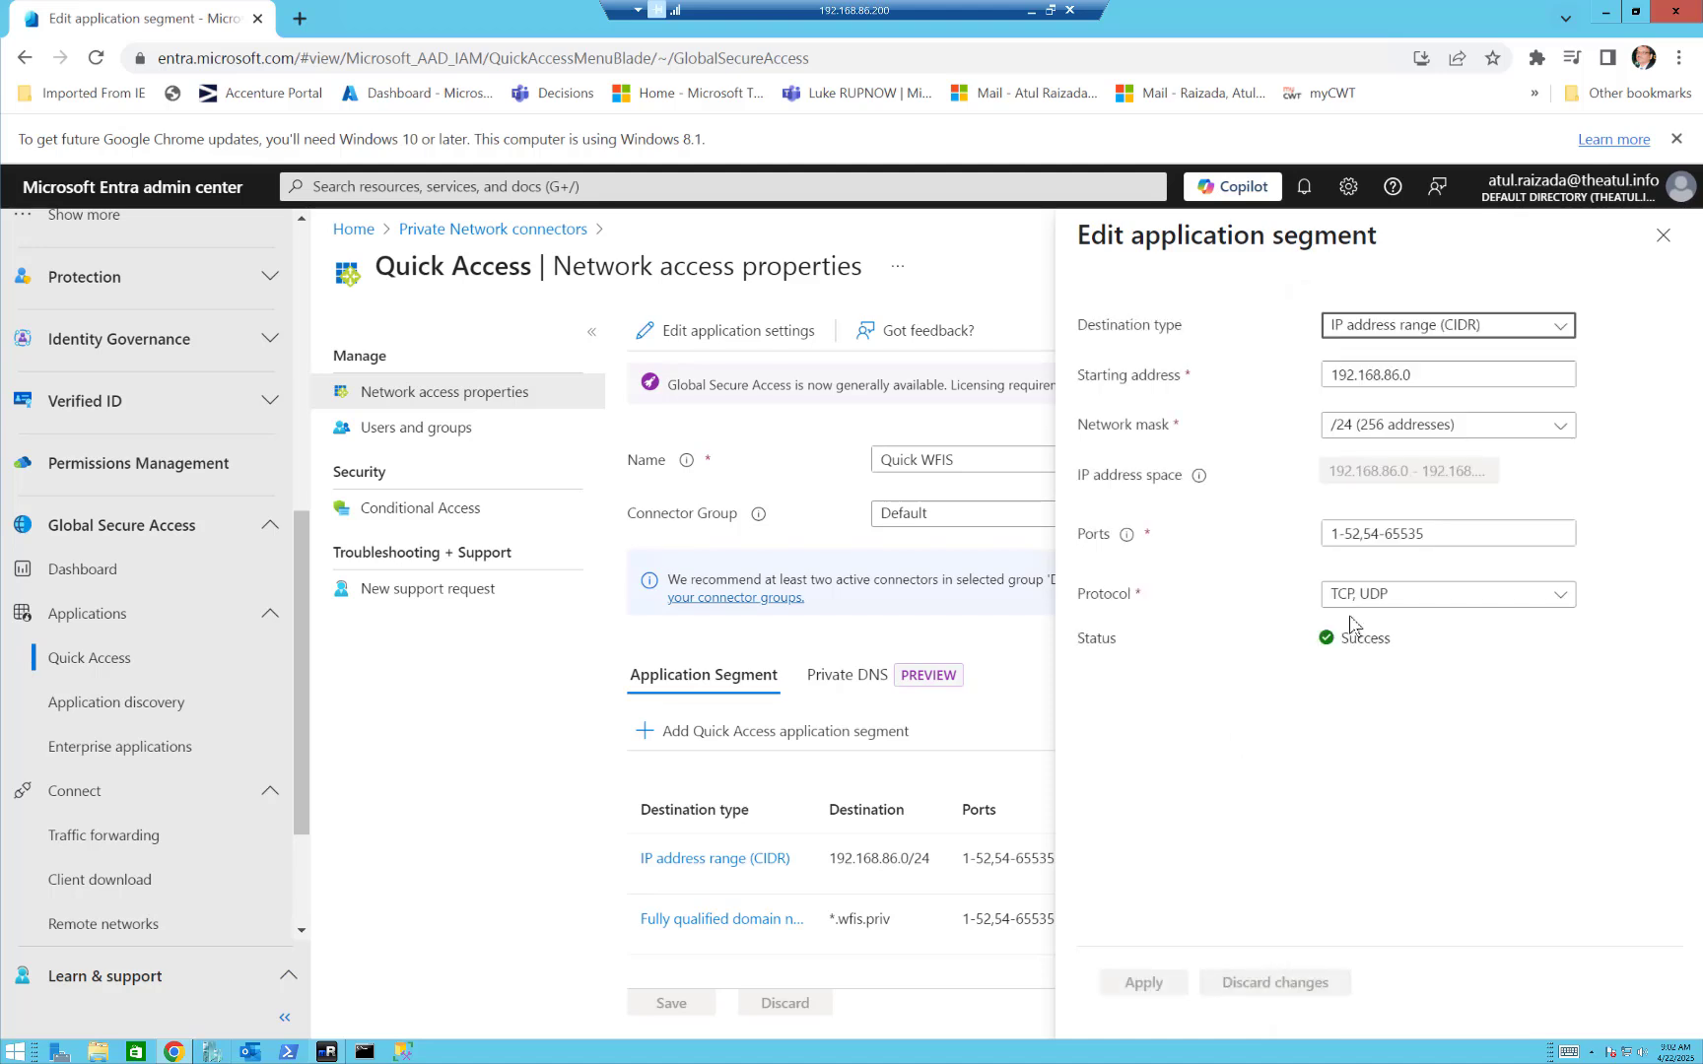
{"action": "left_click_drag", "start_coordinate": [1446, 366], "coordinate": [1325, 373]}
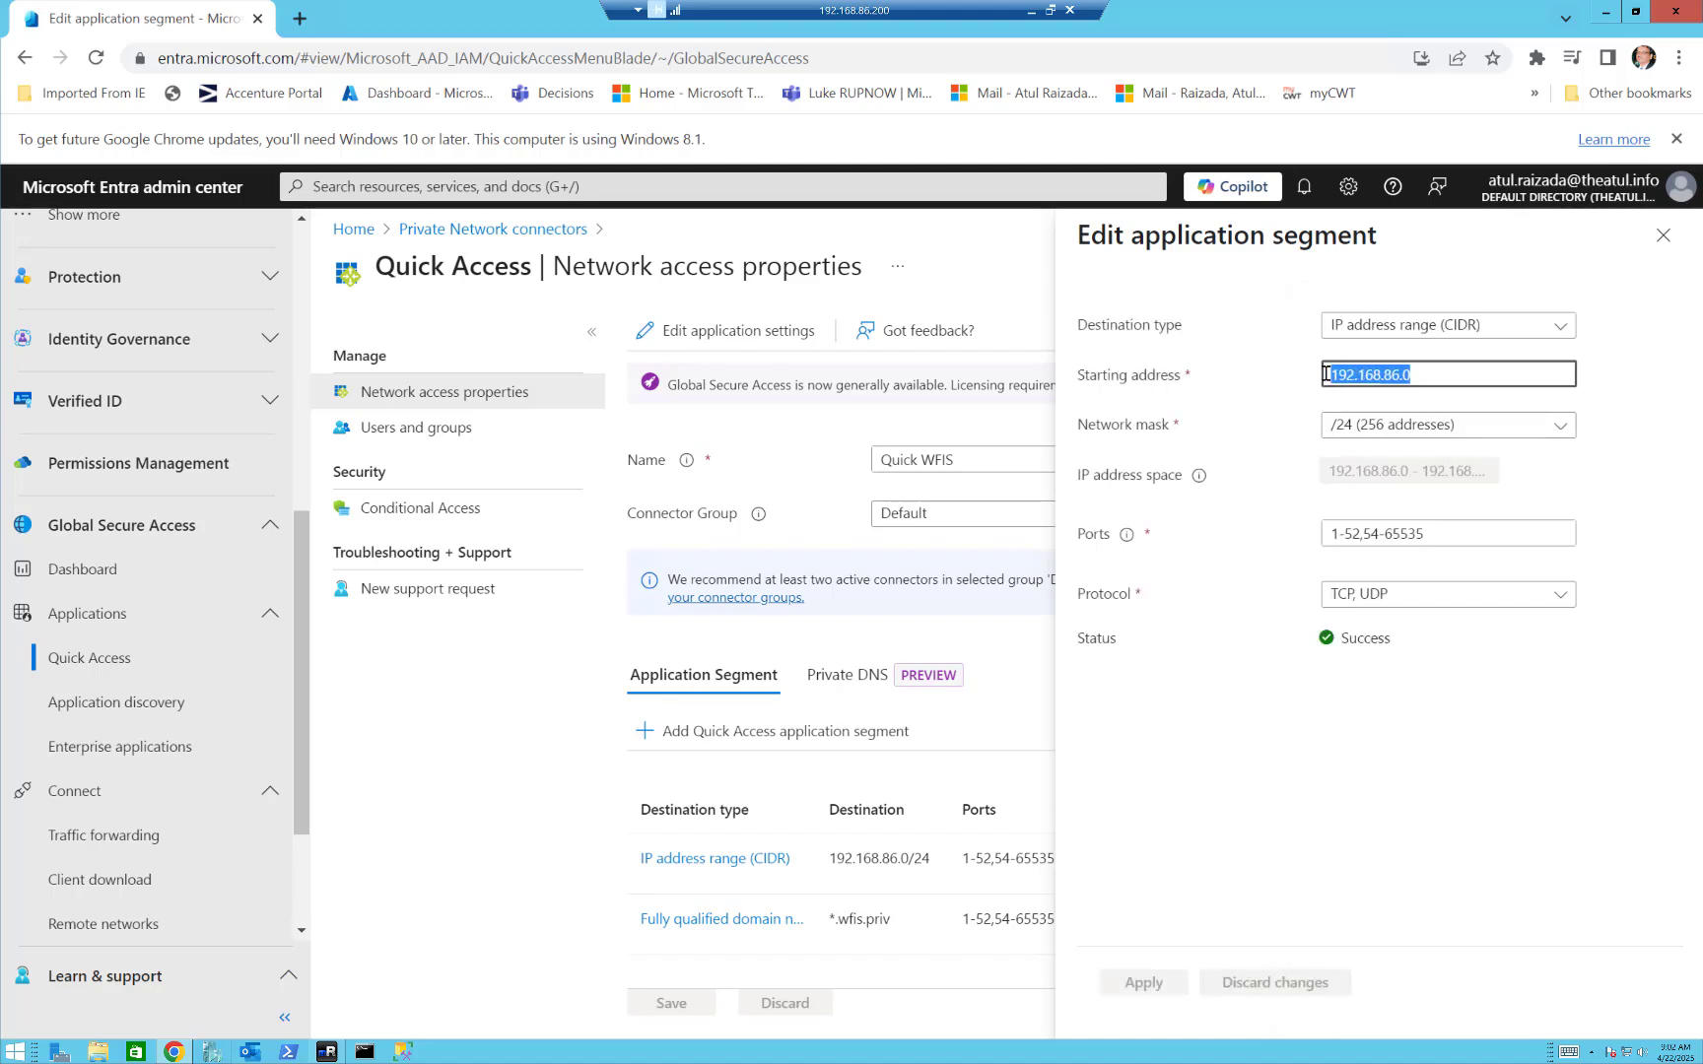
{"action": "key", "text": "Tab"}
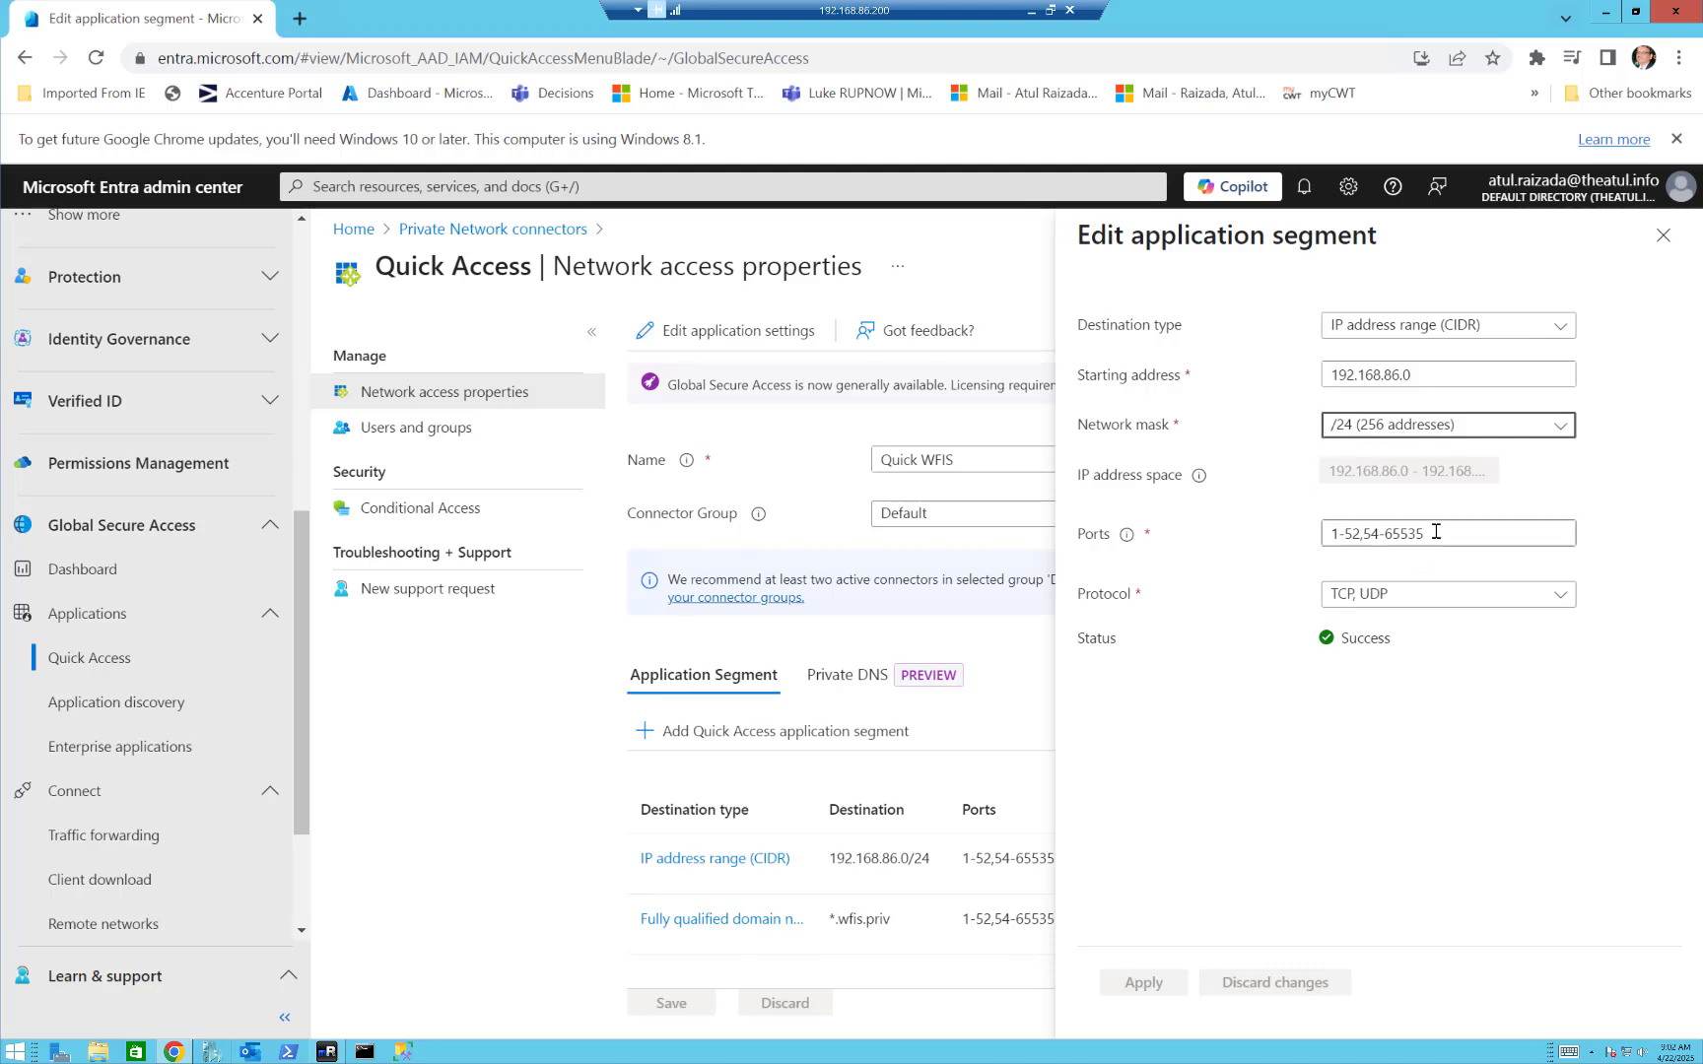
{"action": "left_click_drag", "start_coordinate": [1431, 532], "coordinate": [1318, 548]}
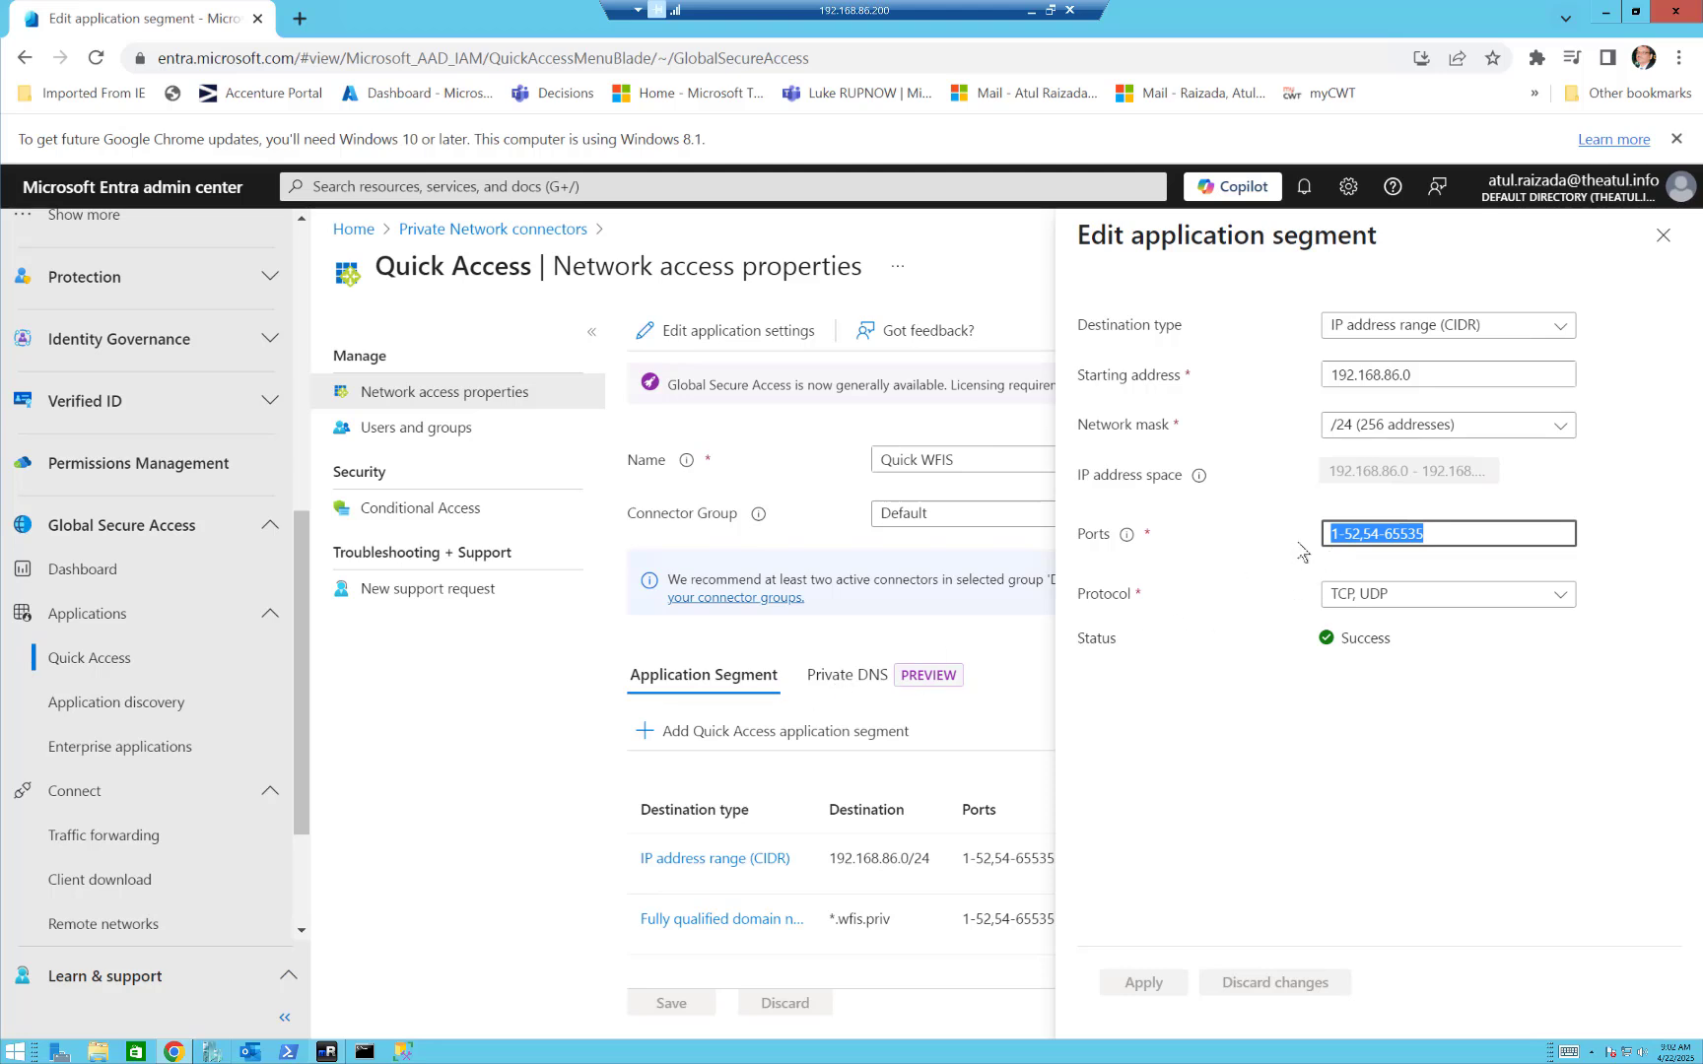
{"action": "left_click", "coordinate": [1361, 530]}
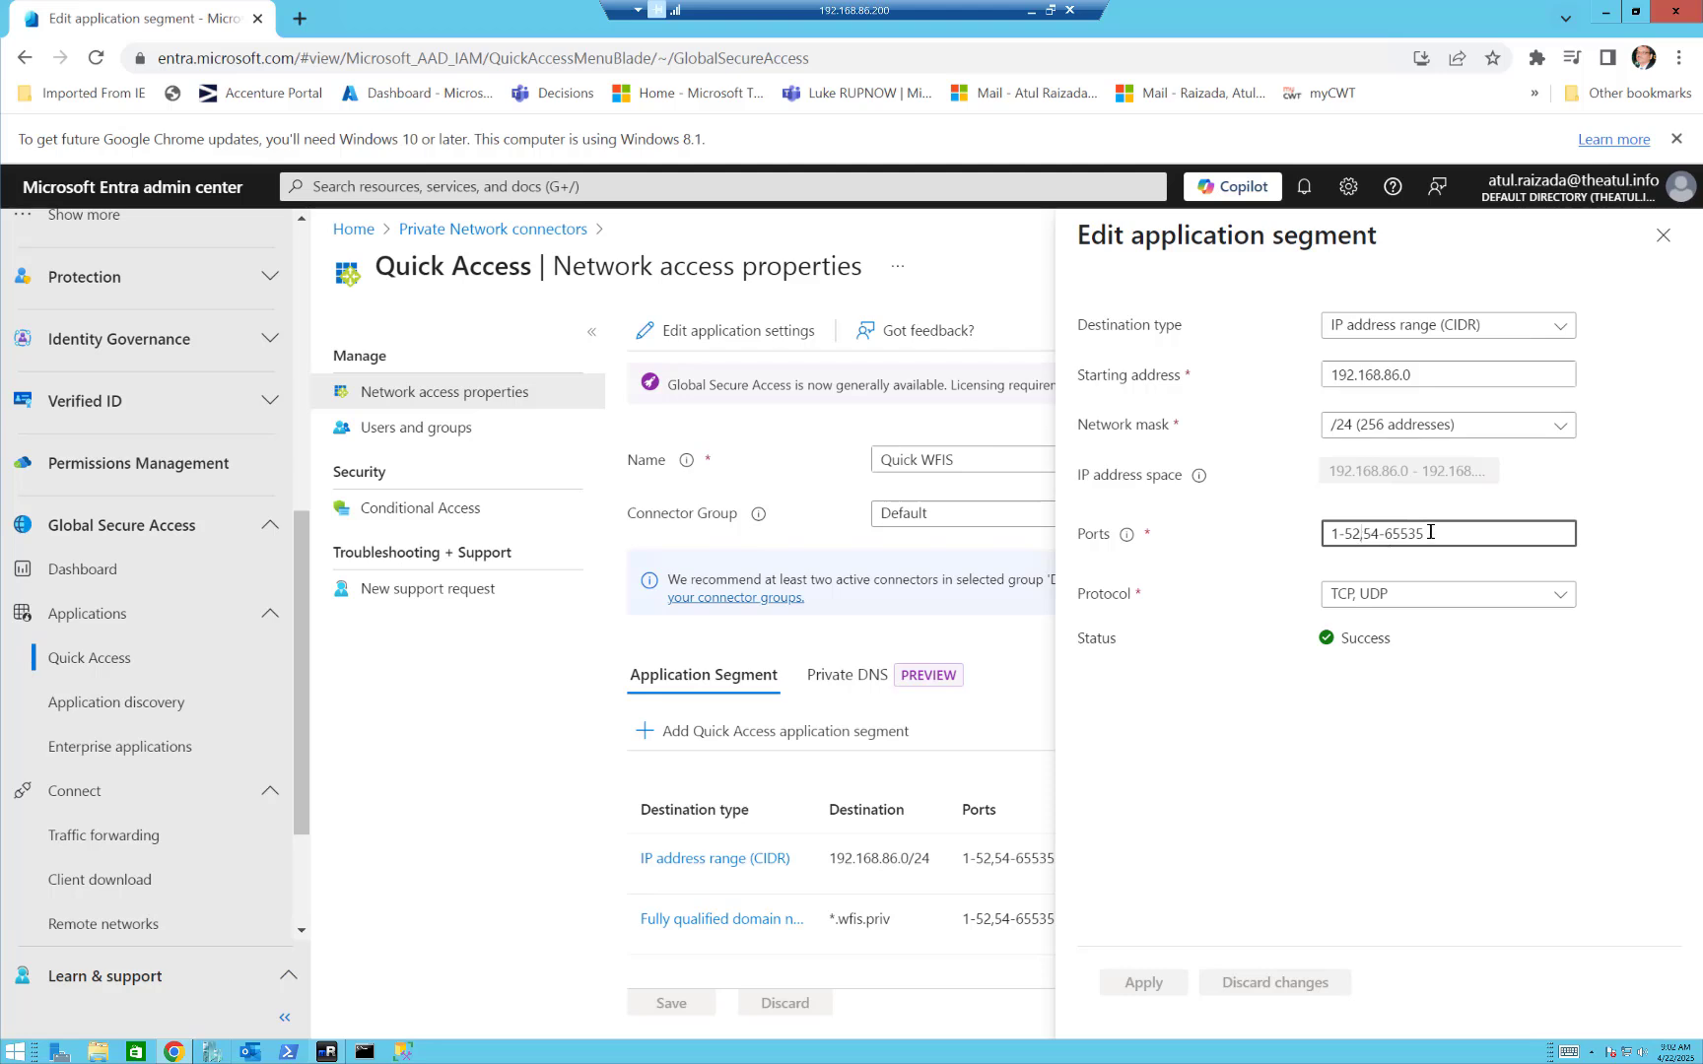
{"action": "left_click_drag", "start_coordinate": [1431, 532], "coordinate": [1371, 533]}
{"action": "left_click", "coordinate": [1663, 242]}
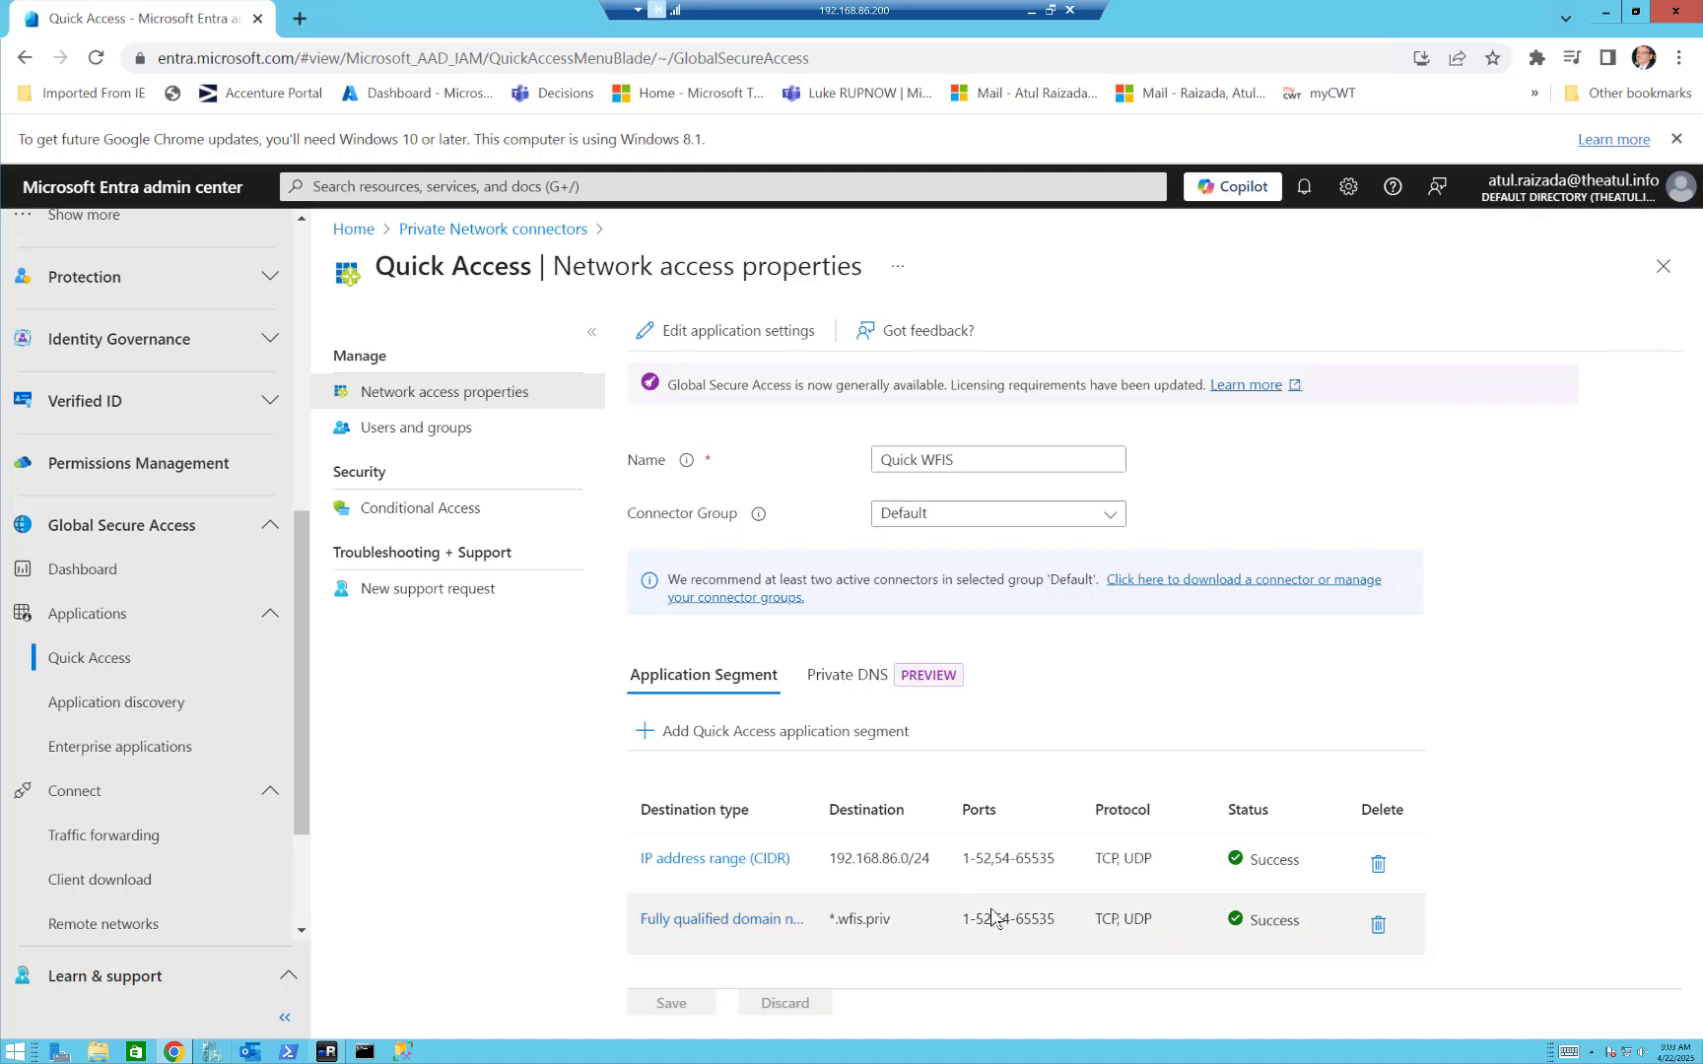
View the Quick Access segment for the fully qualified domain name and the Private DNS settings.
{"action": "left_click", "coordinate": [739, 920]}
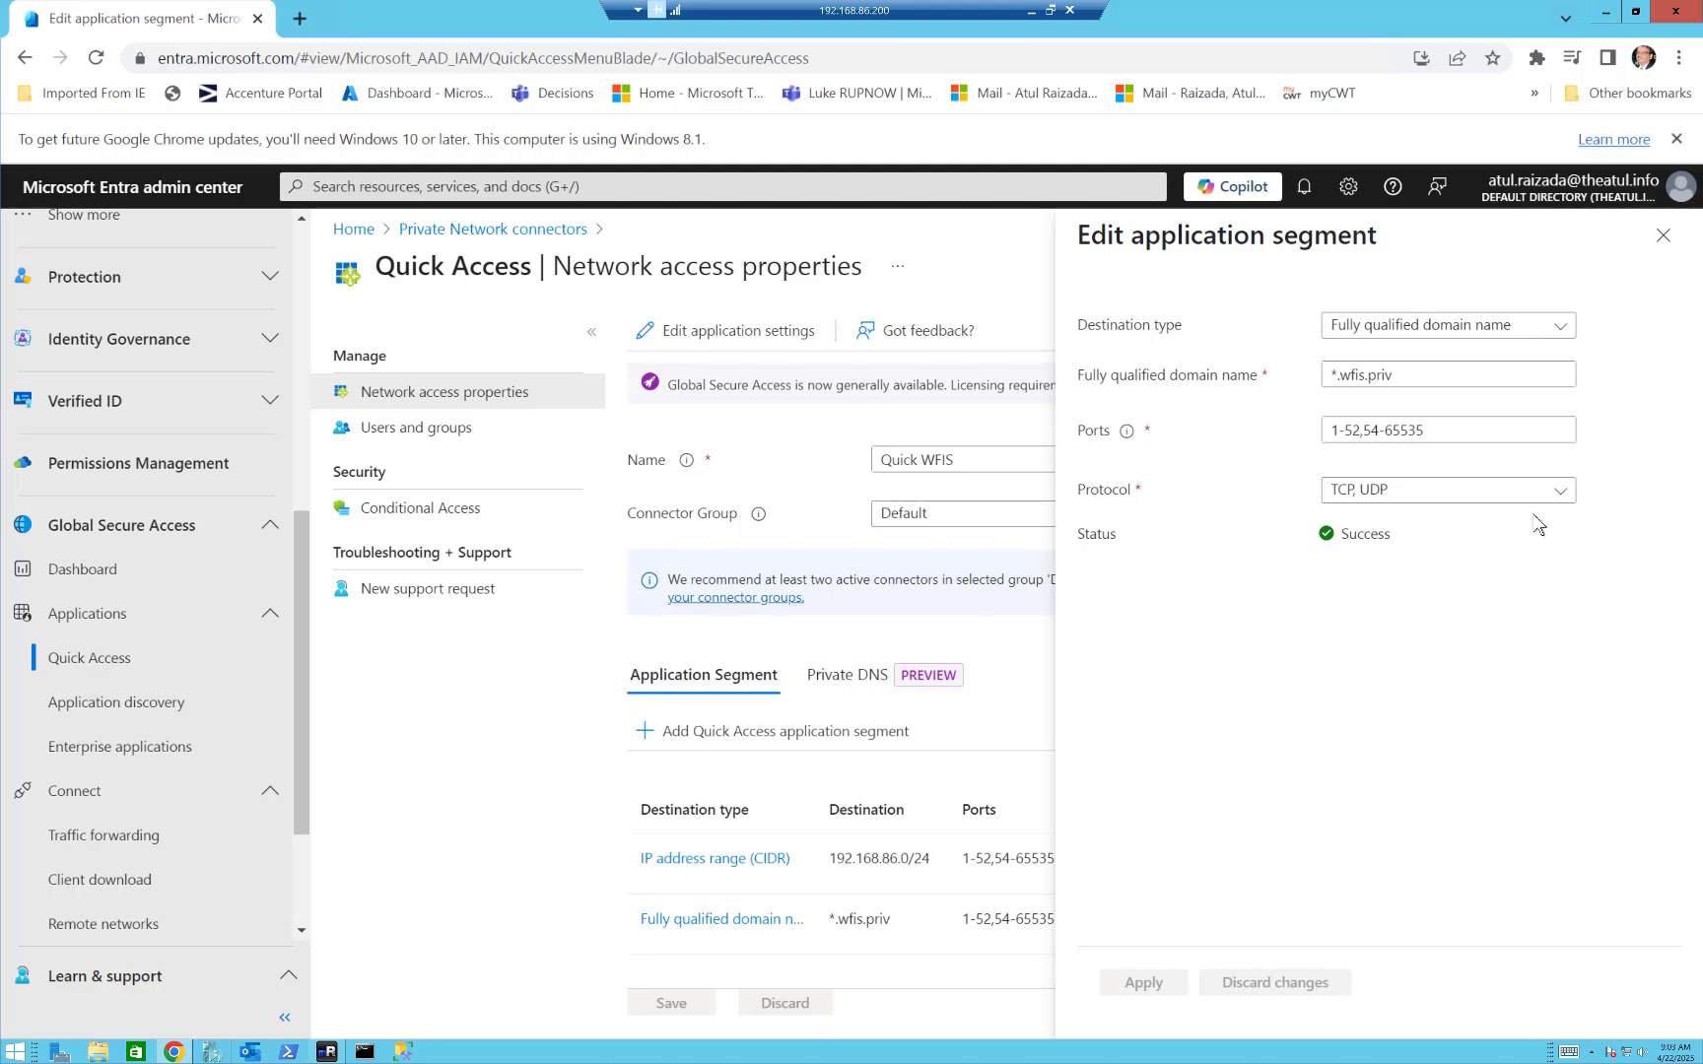
{"action": "left_click", "coordinate": [1663, 238]}
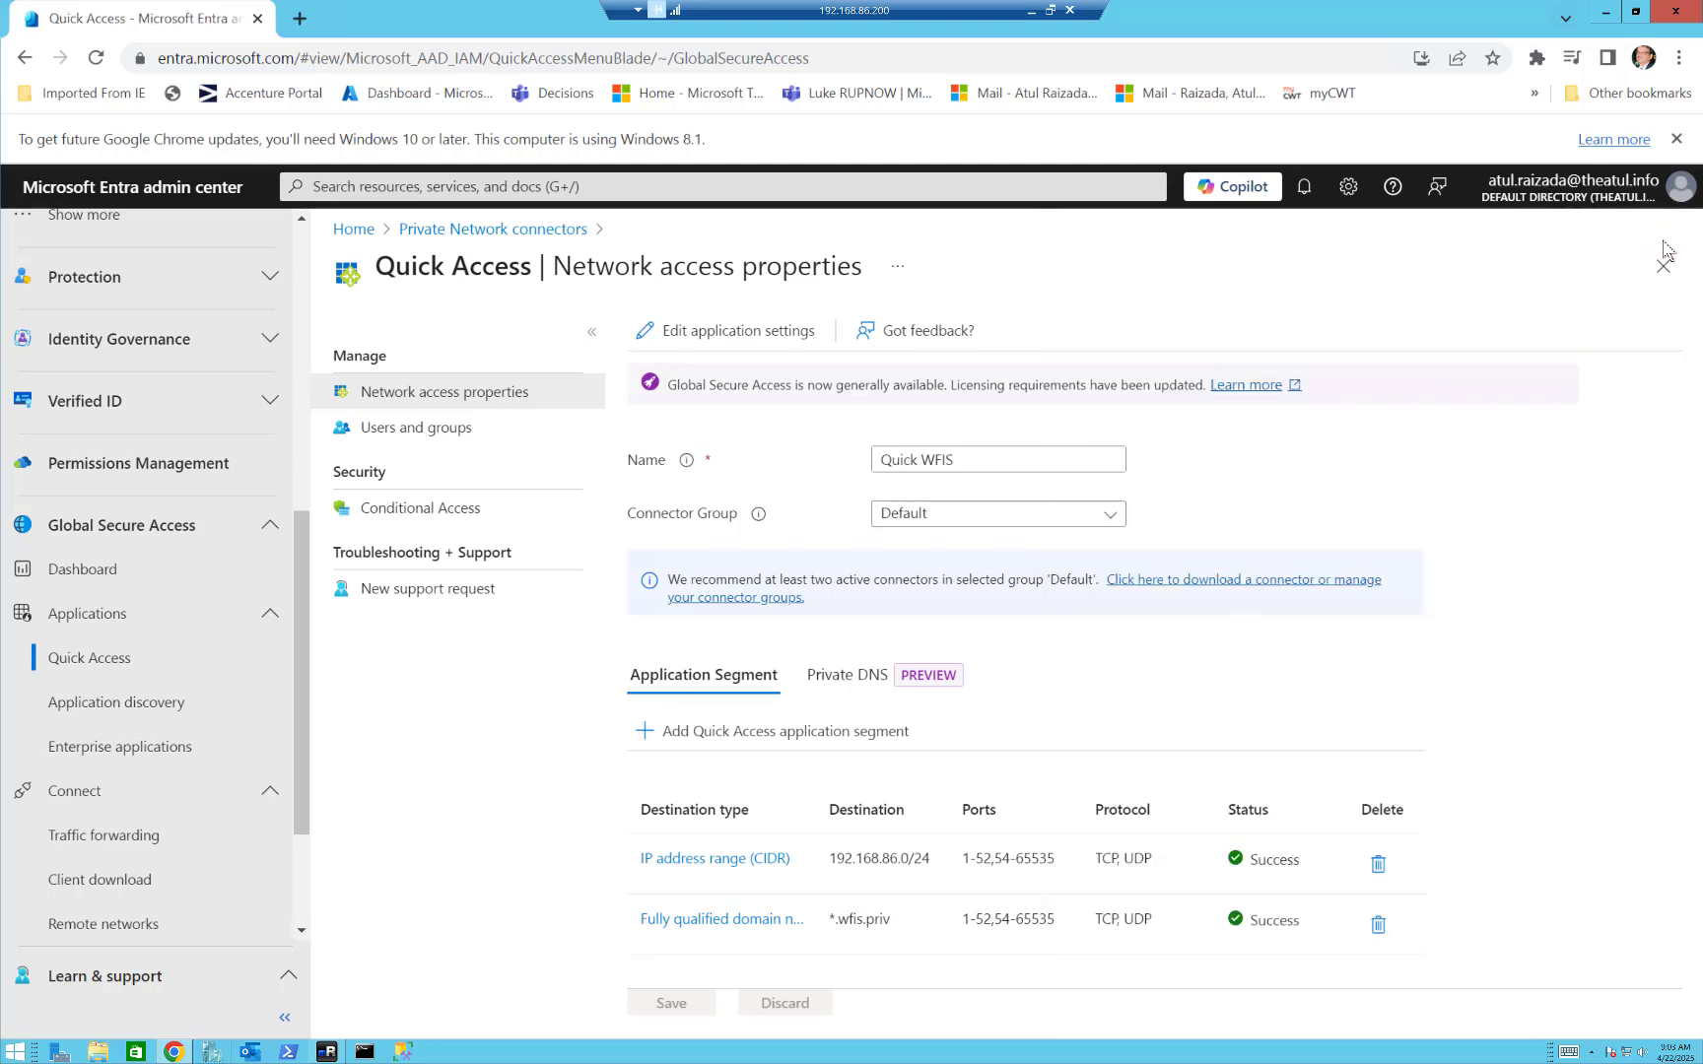
{"action": "left_click", "coordinate": [860, 686]}
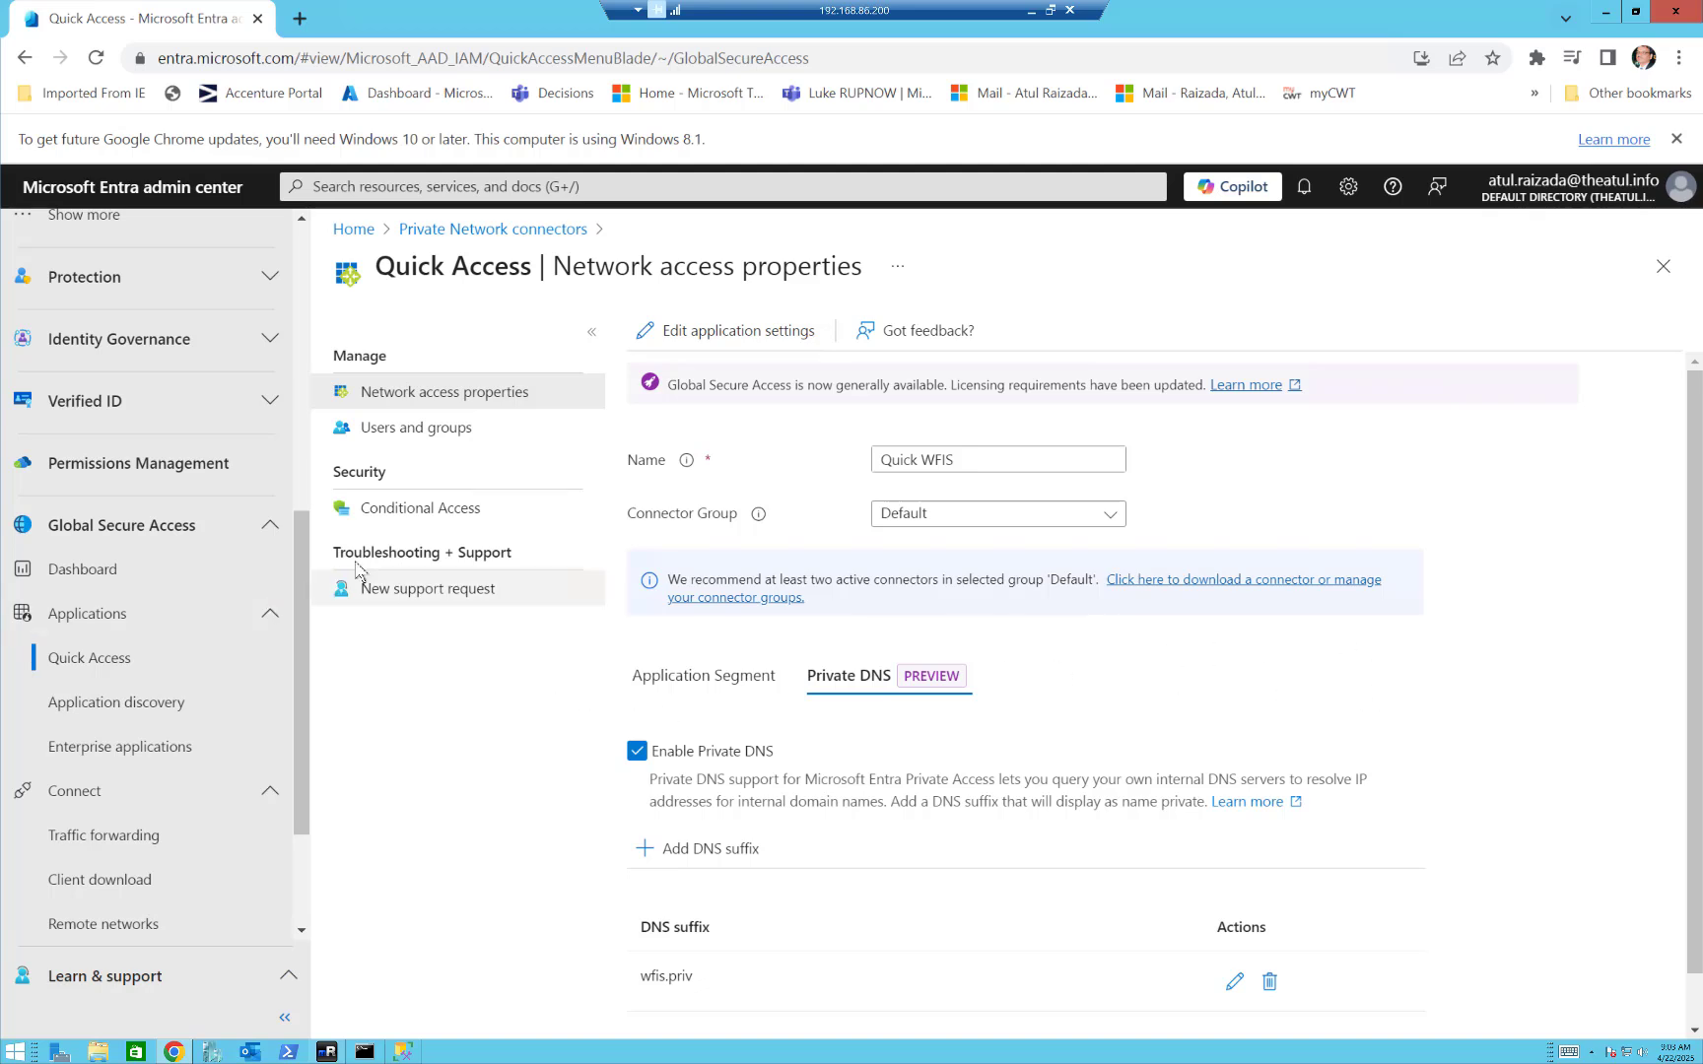
Open the File Server enterprise application and view its network access properties down to the application segments.
{"action": "left_click_drag", "start_coordinate": [297, 541], "coordinate": [298, 588]}
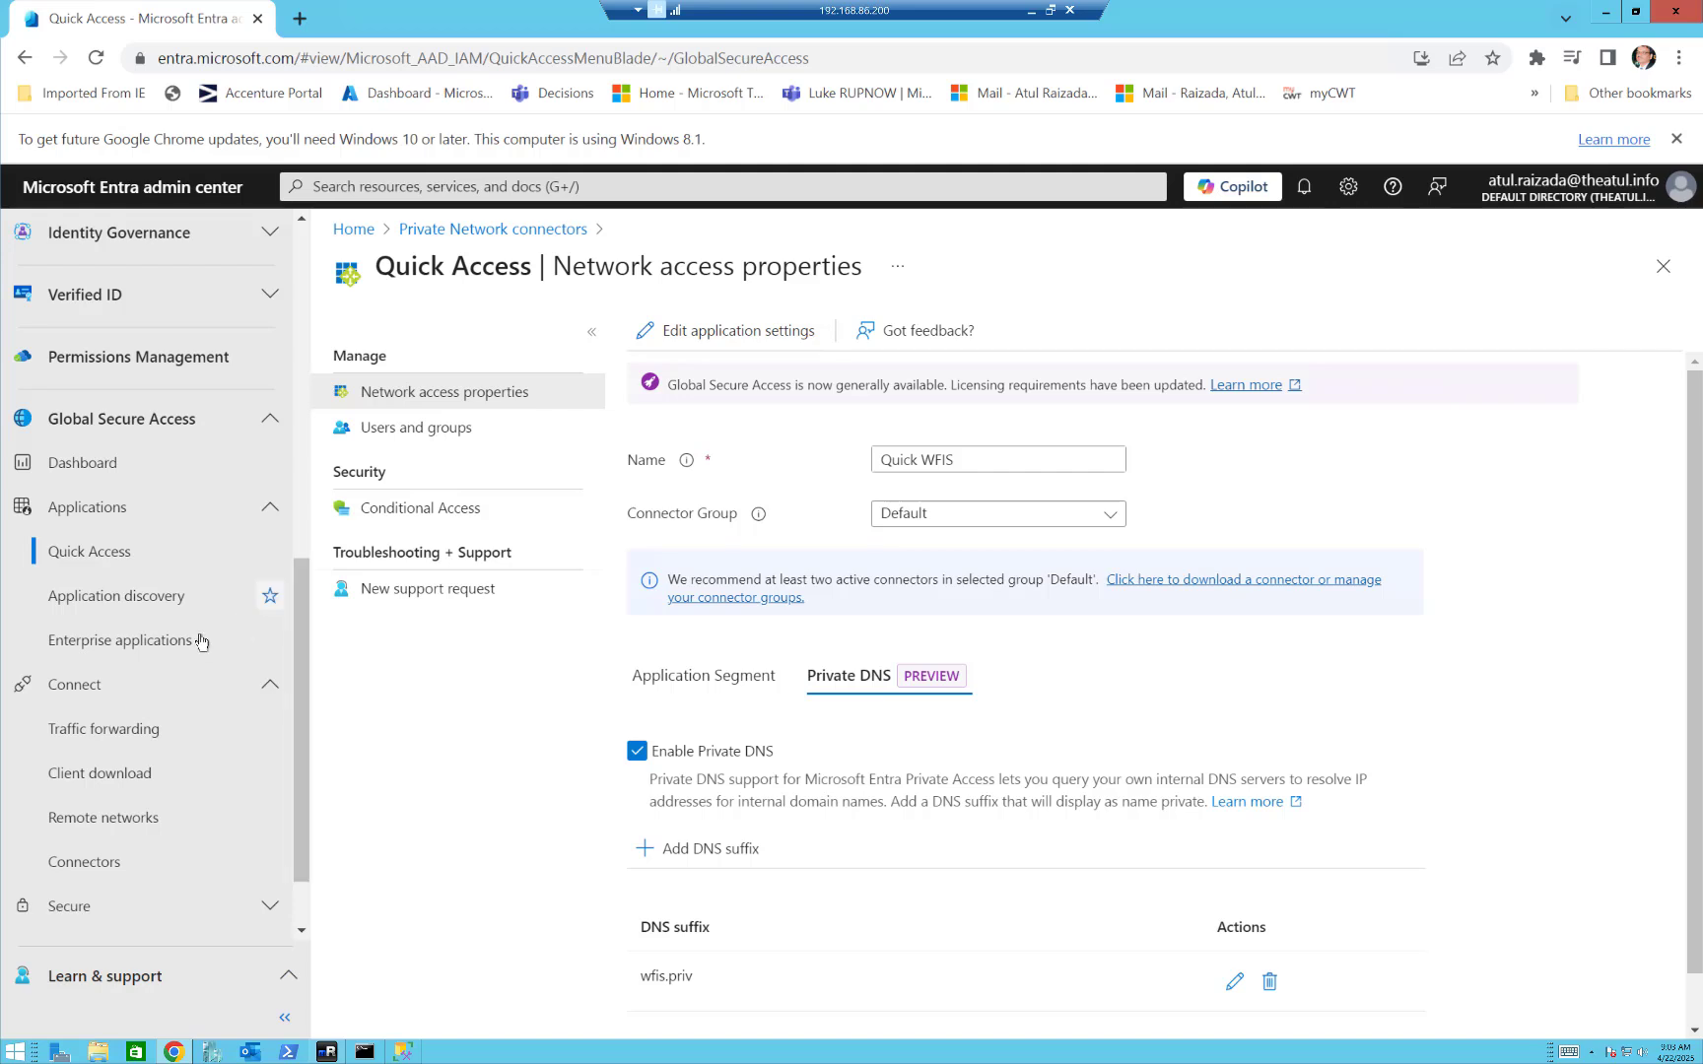
{"action": "left_click", "coordinate": [129, 647]}
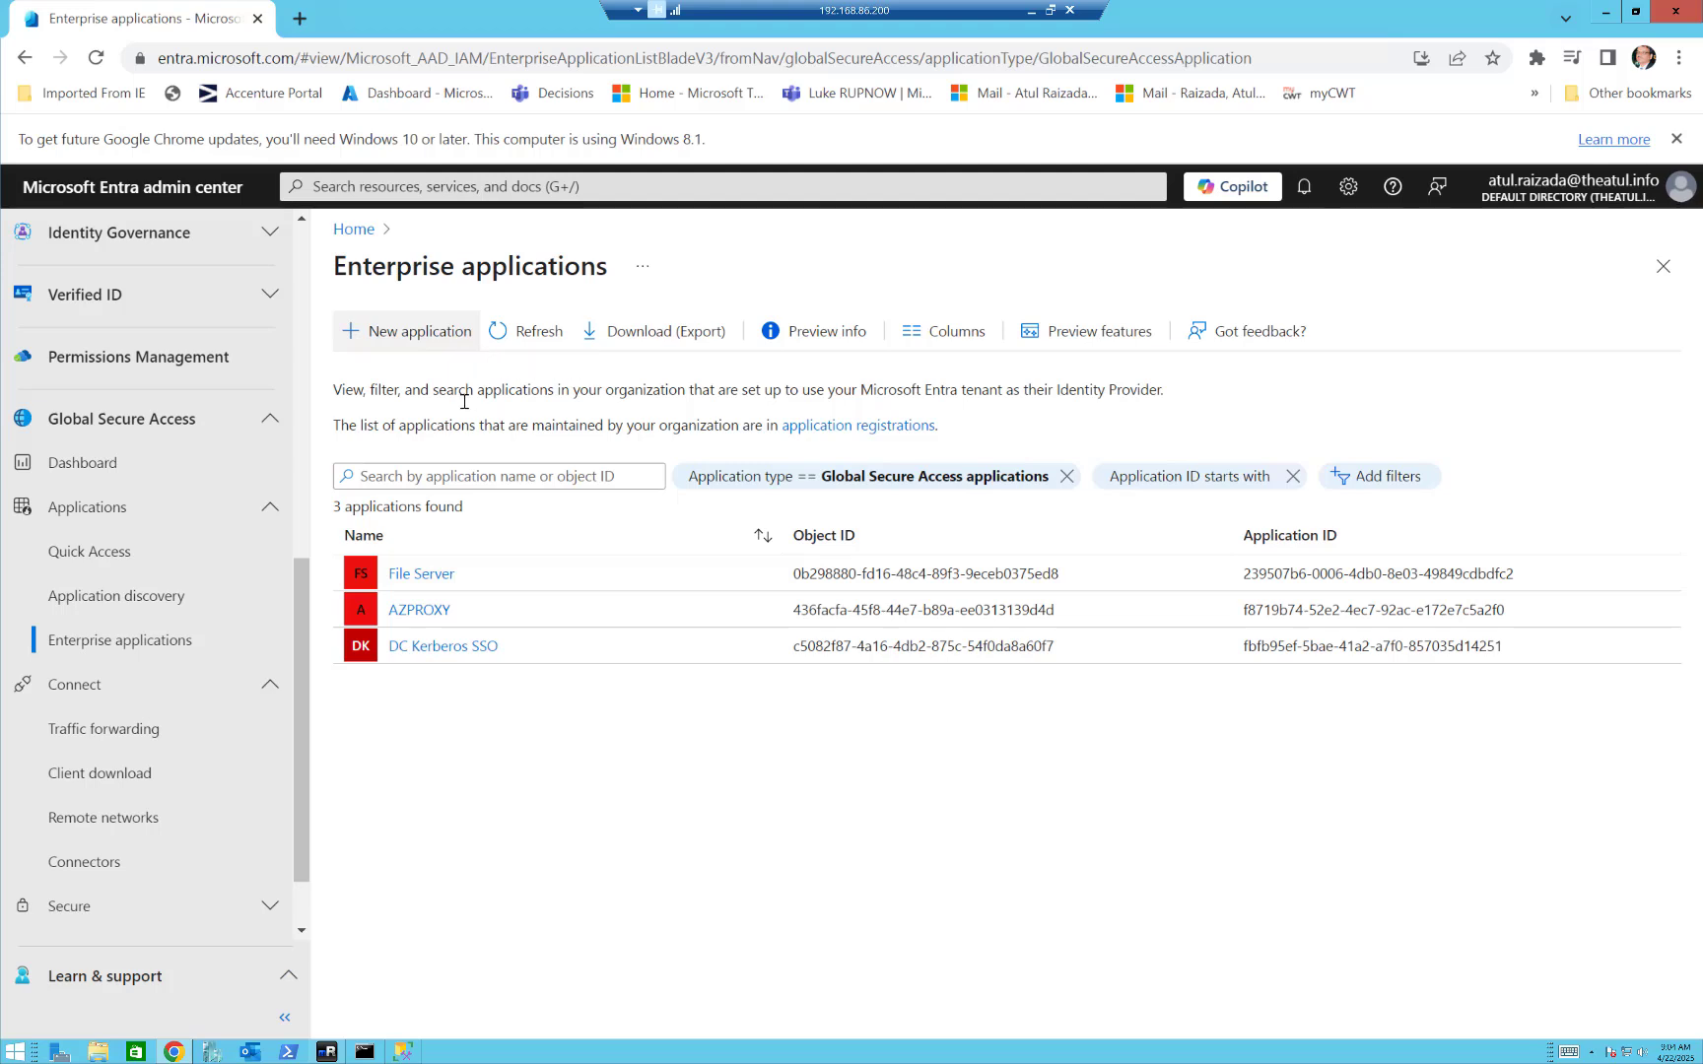
{"action": "left_click", "coordinate": [416, 580]}
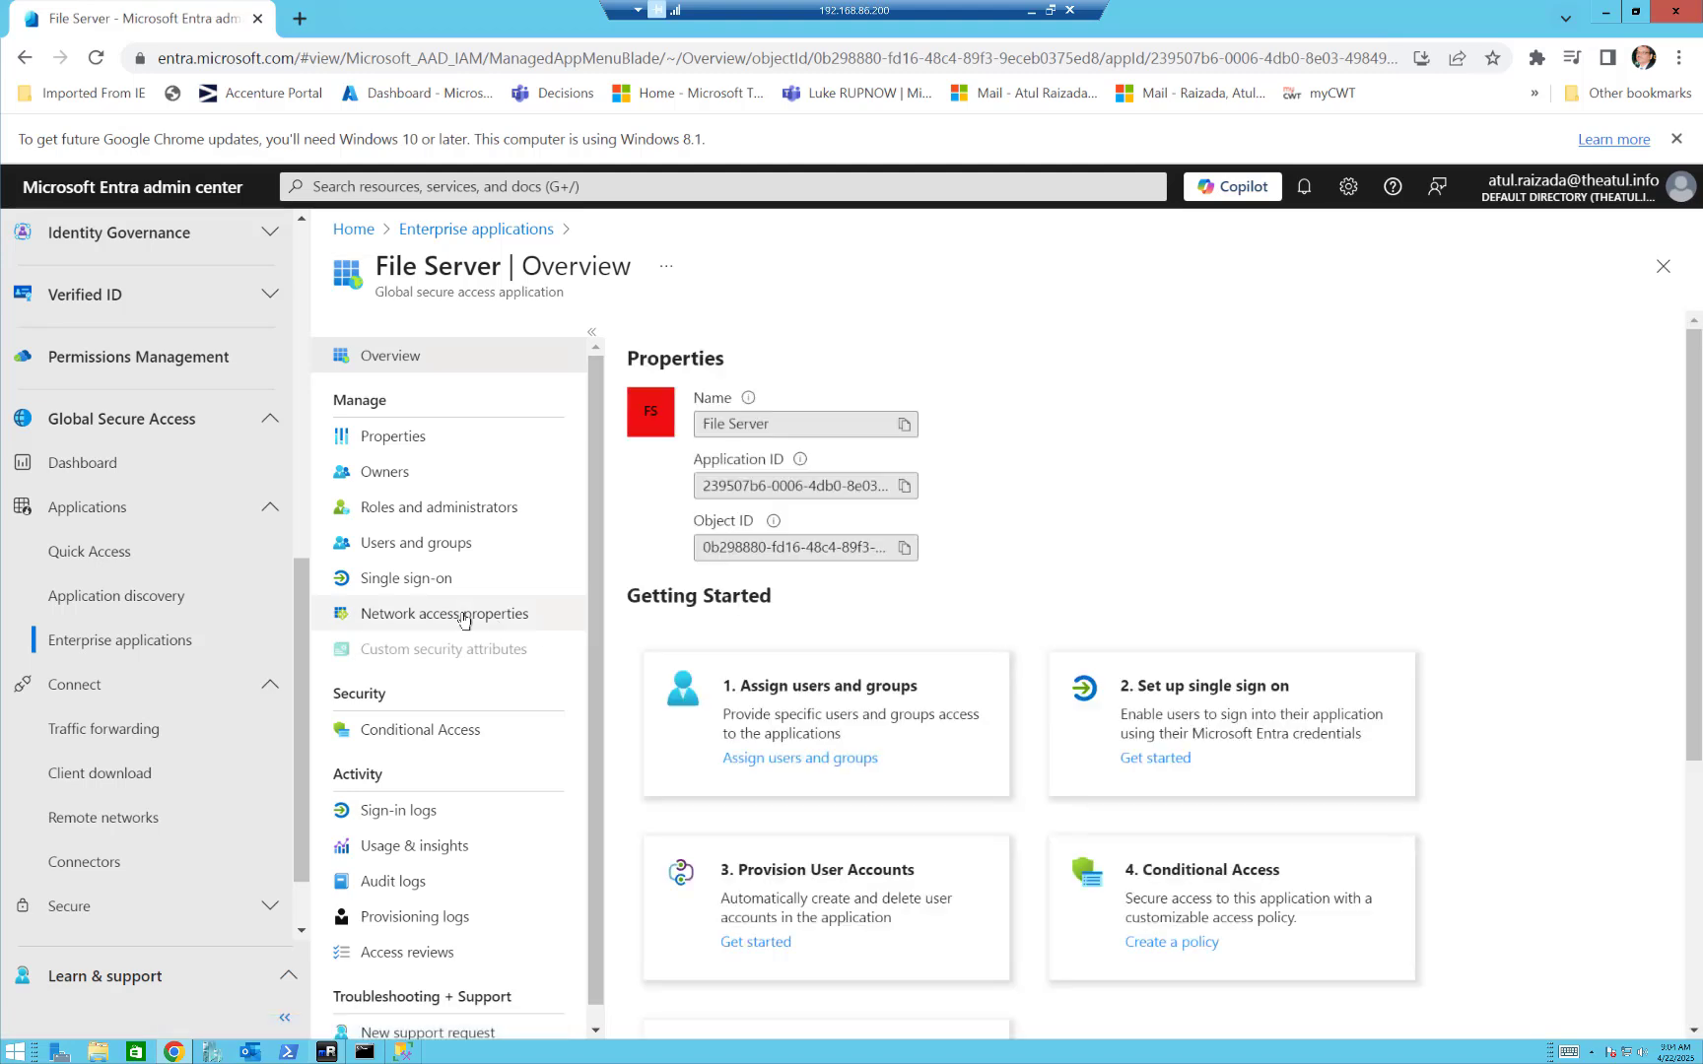
{"action": "left_click", "coordinate": [460, 616]}
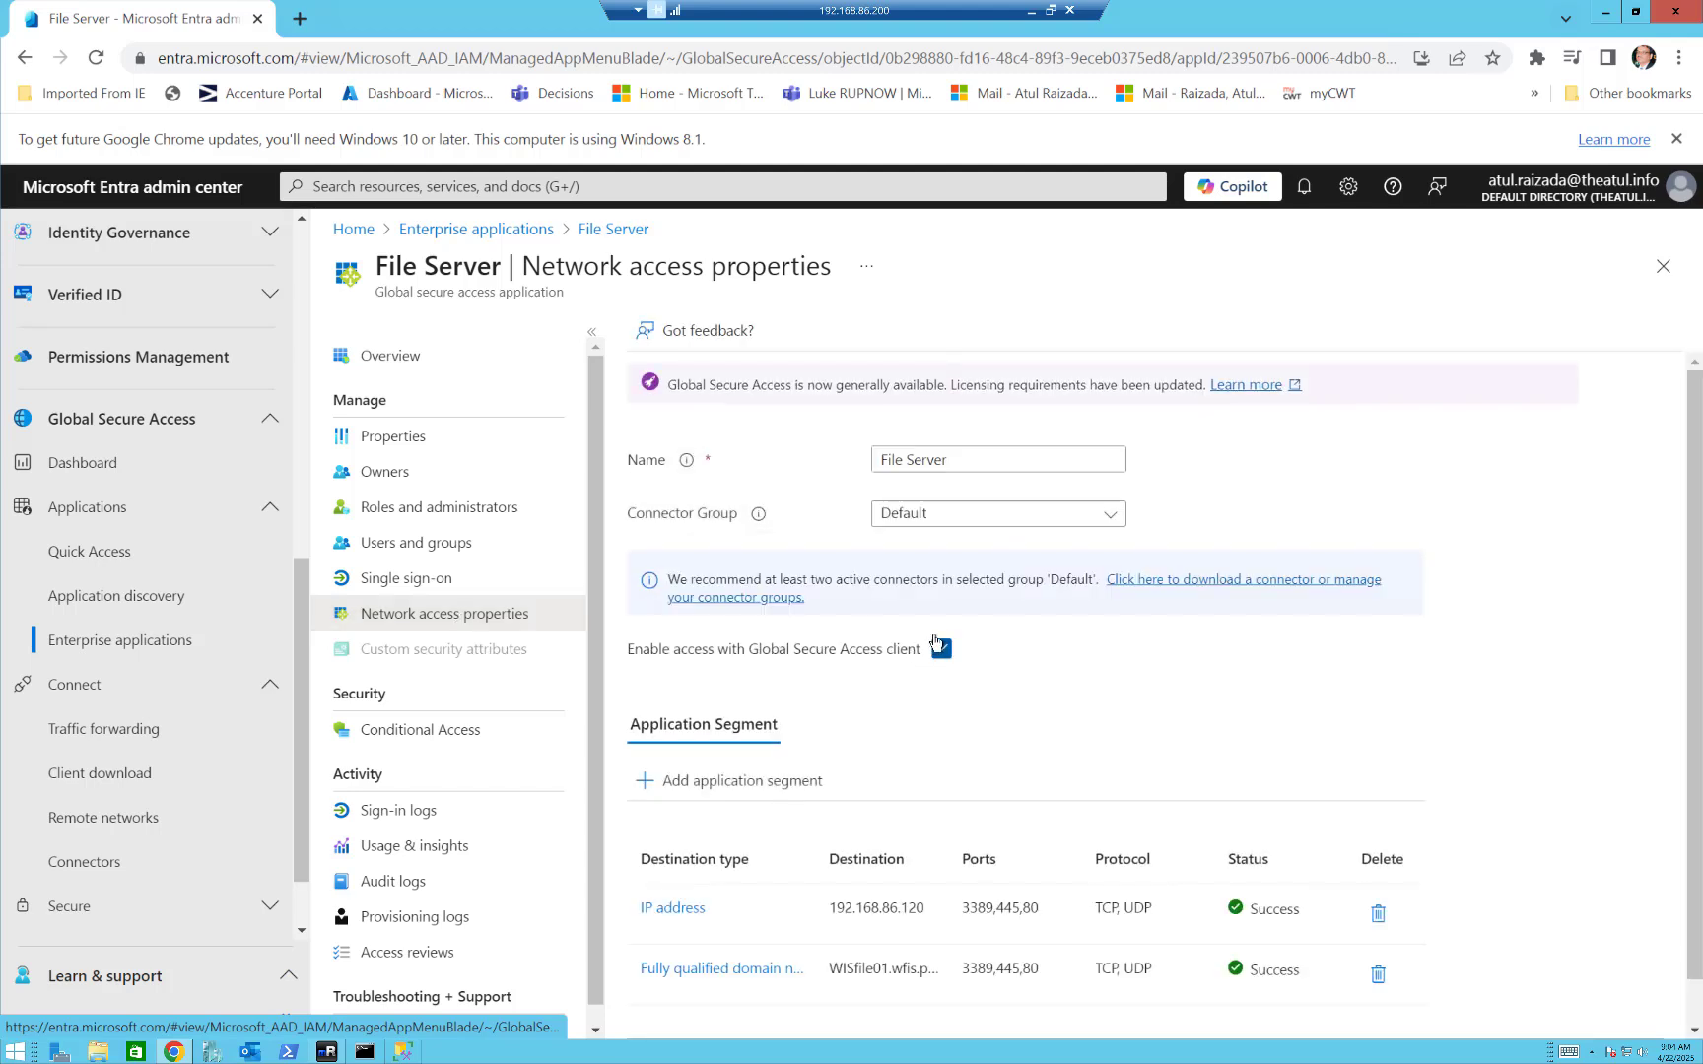
{"action": "scroll", "coordinate": [935, 642], "scroll_direction": "down", "scroll_amount": 1}
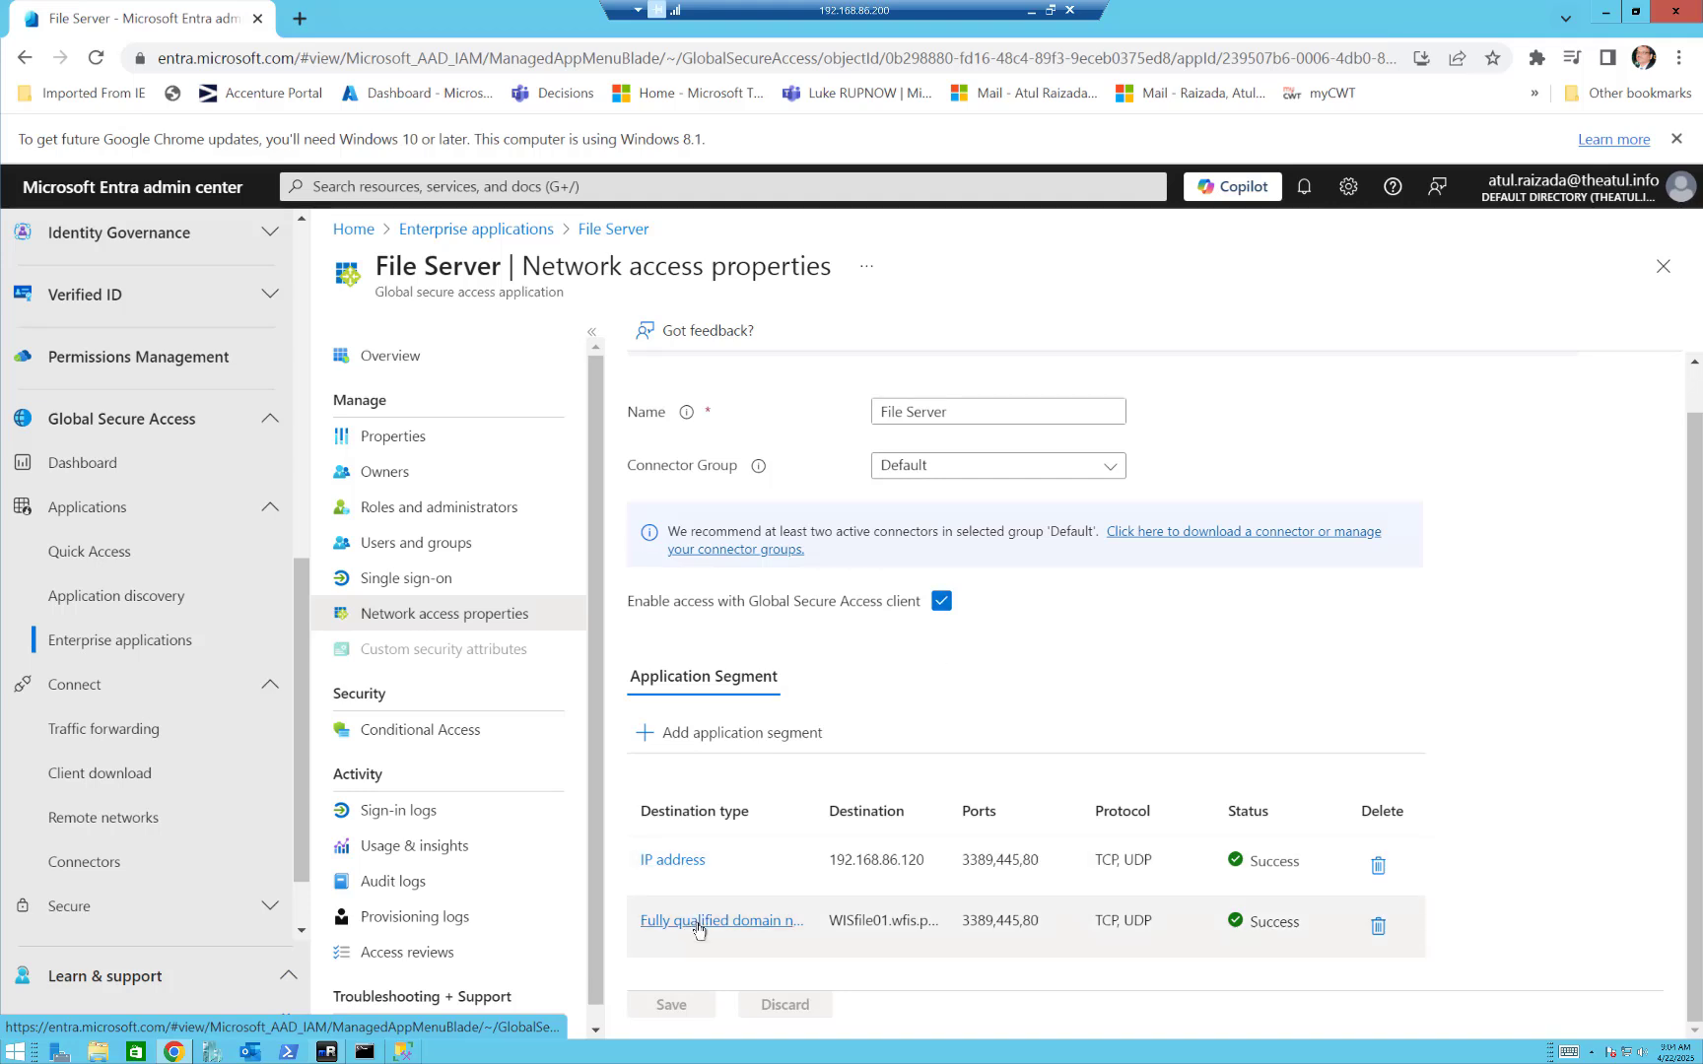
Examine File Server's IP address and fully qualified domain name segments, closing each without changes.
{"action": "left_click", "coordinate": [673, 860]}
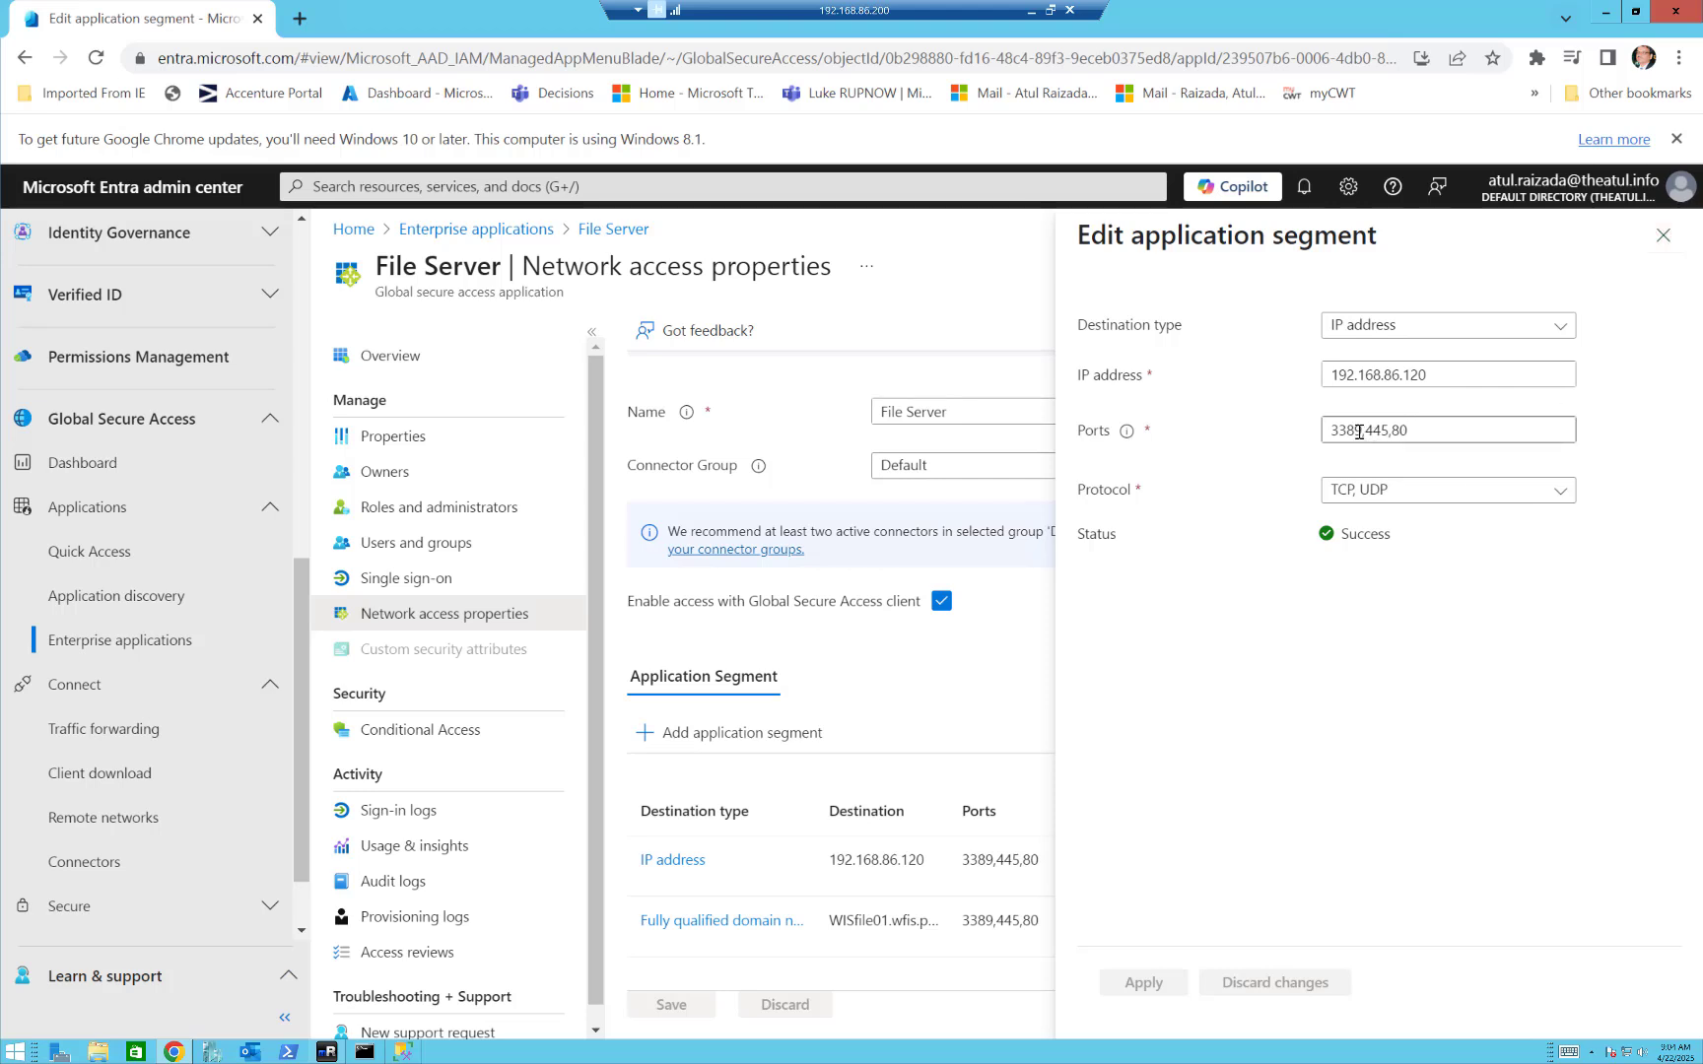
{"action": "left_click", "coordinate": [1411, 431]}
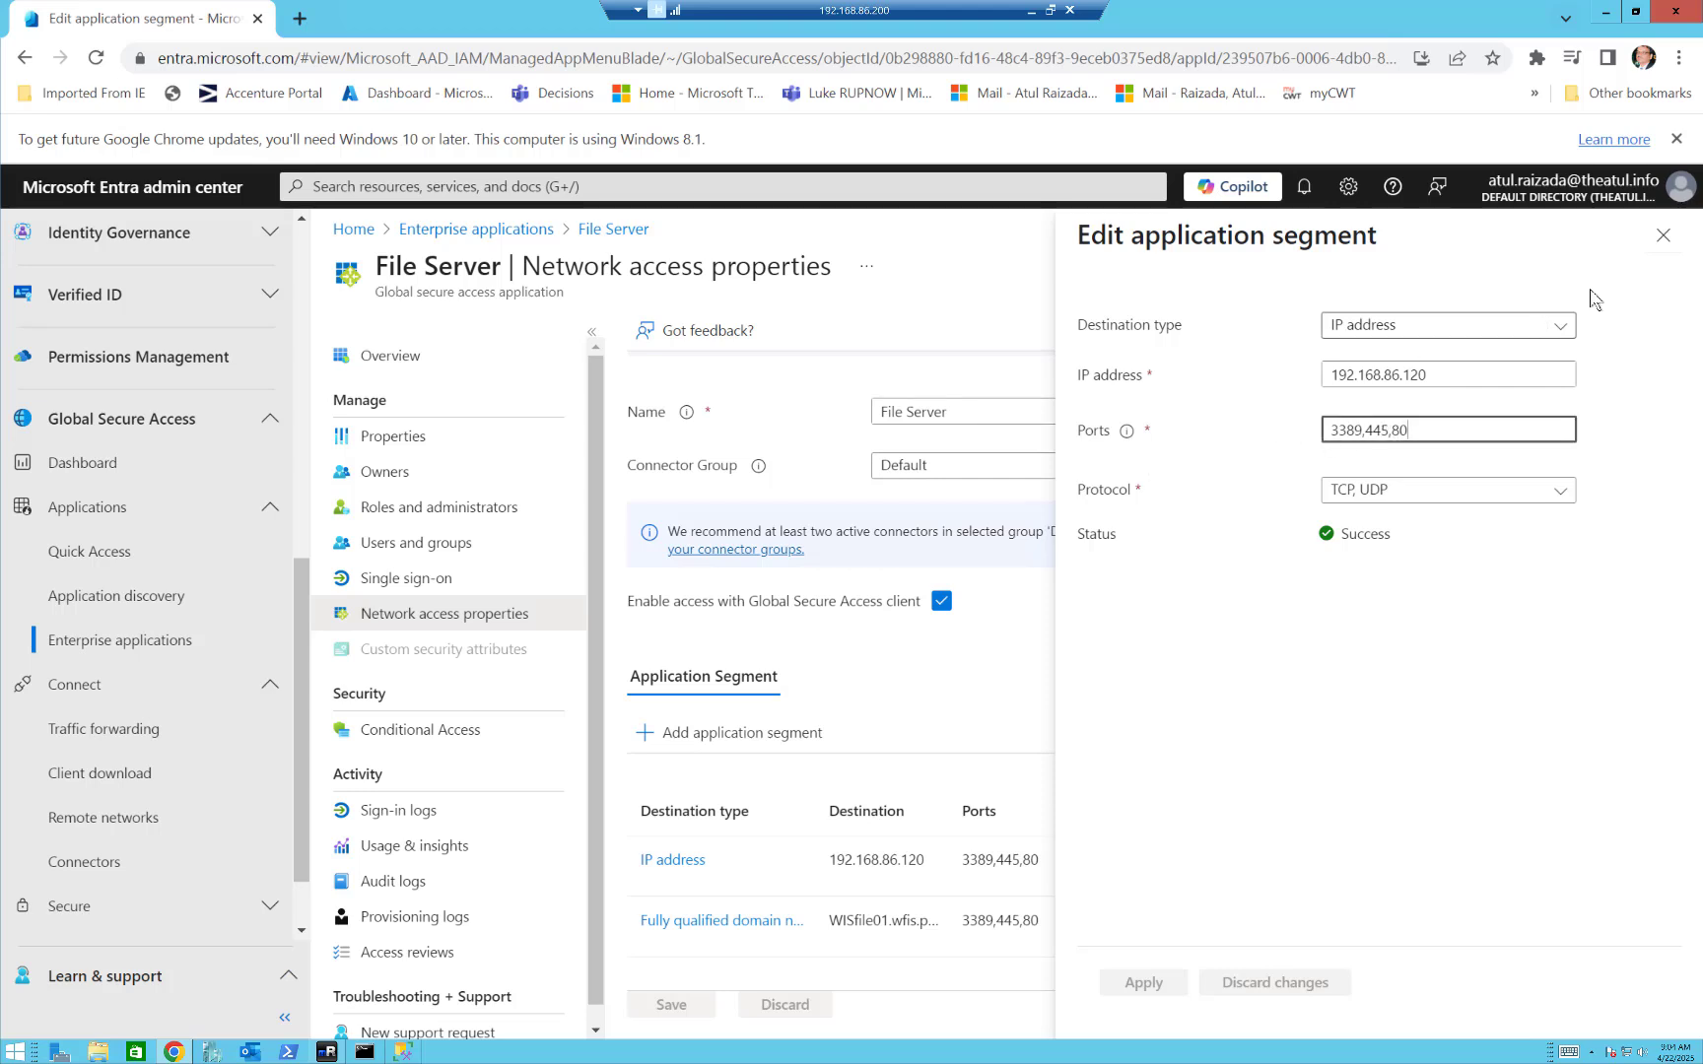
{"action": "left_click", "coordinate": [1663, 239]}
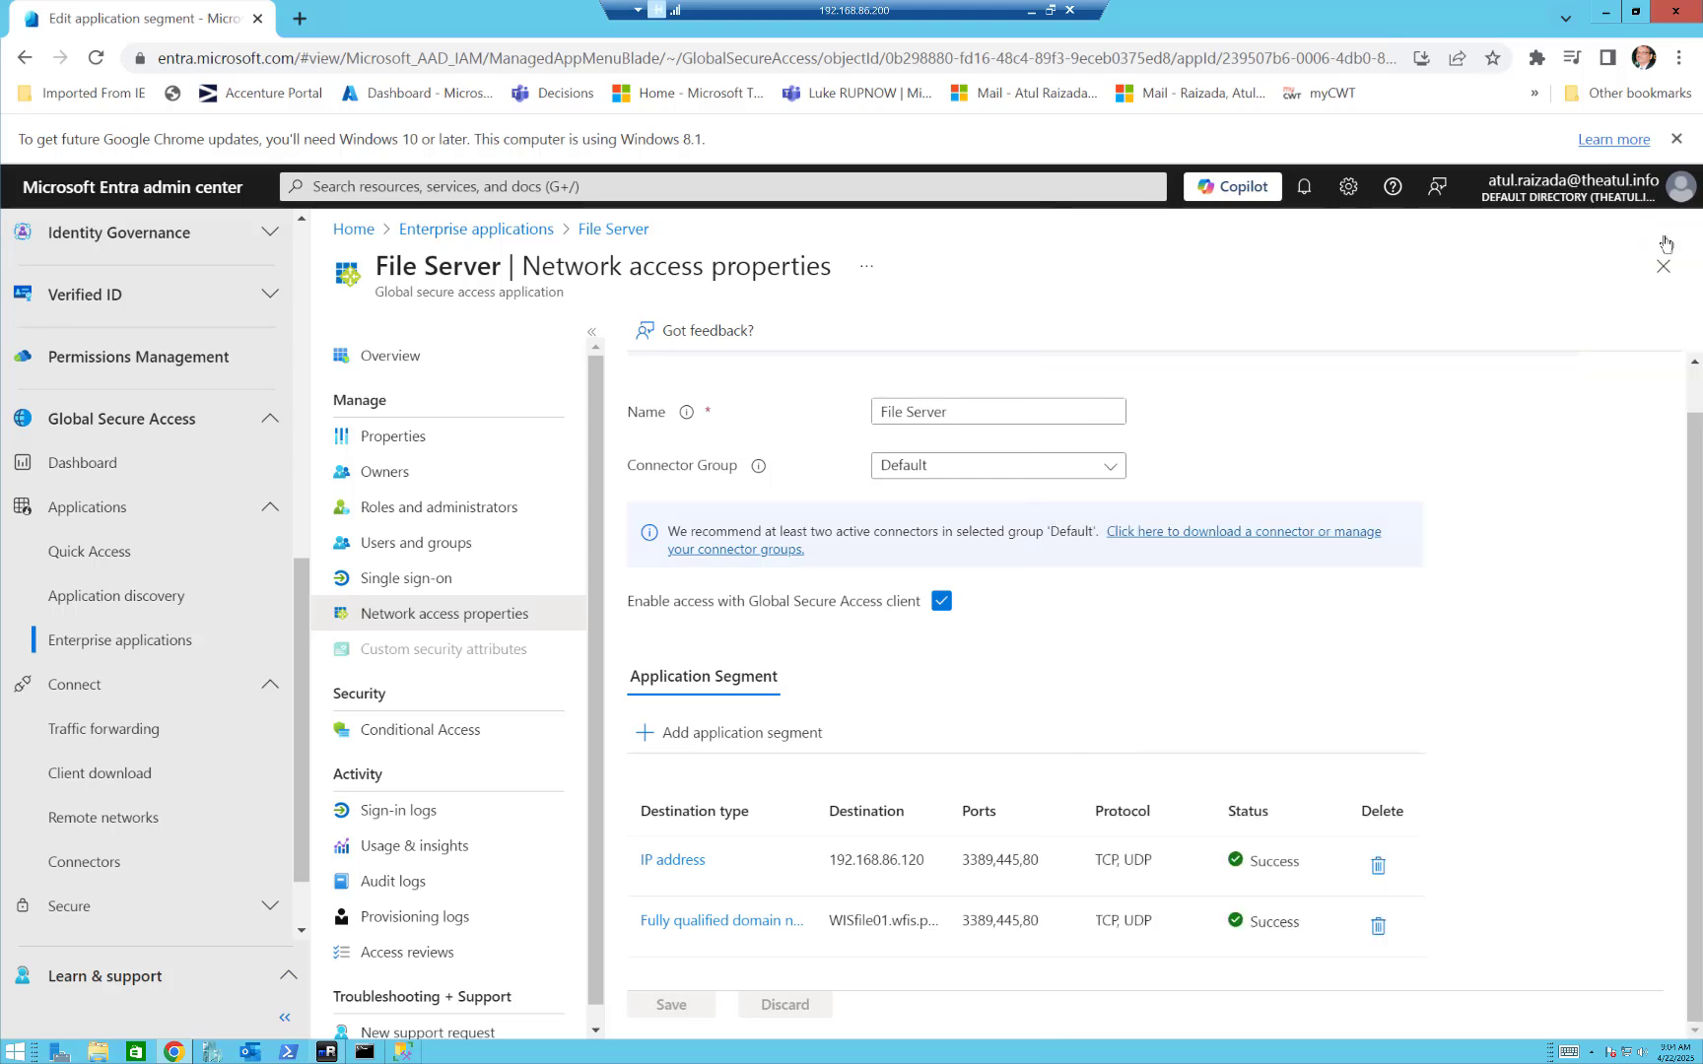
{"action": "left_click", "coordinate": [749, 923]}
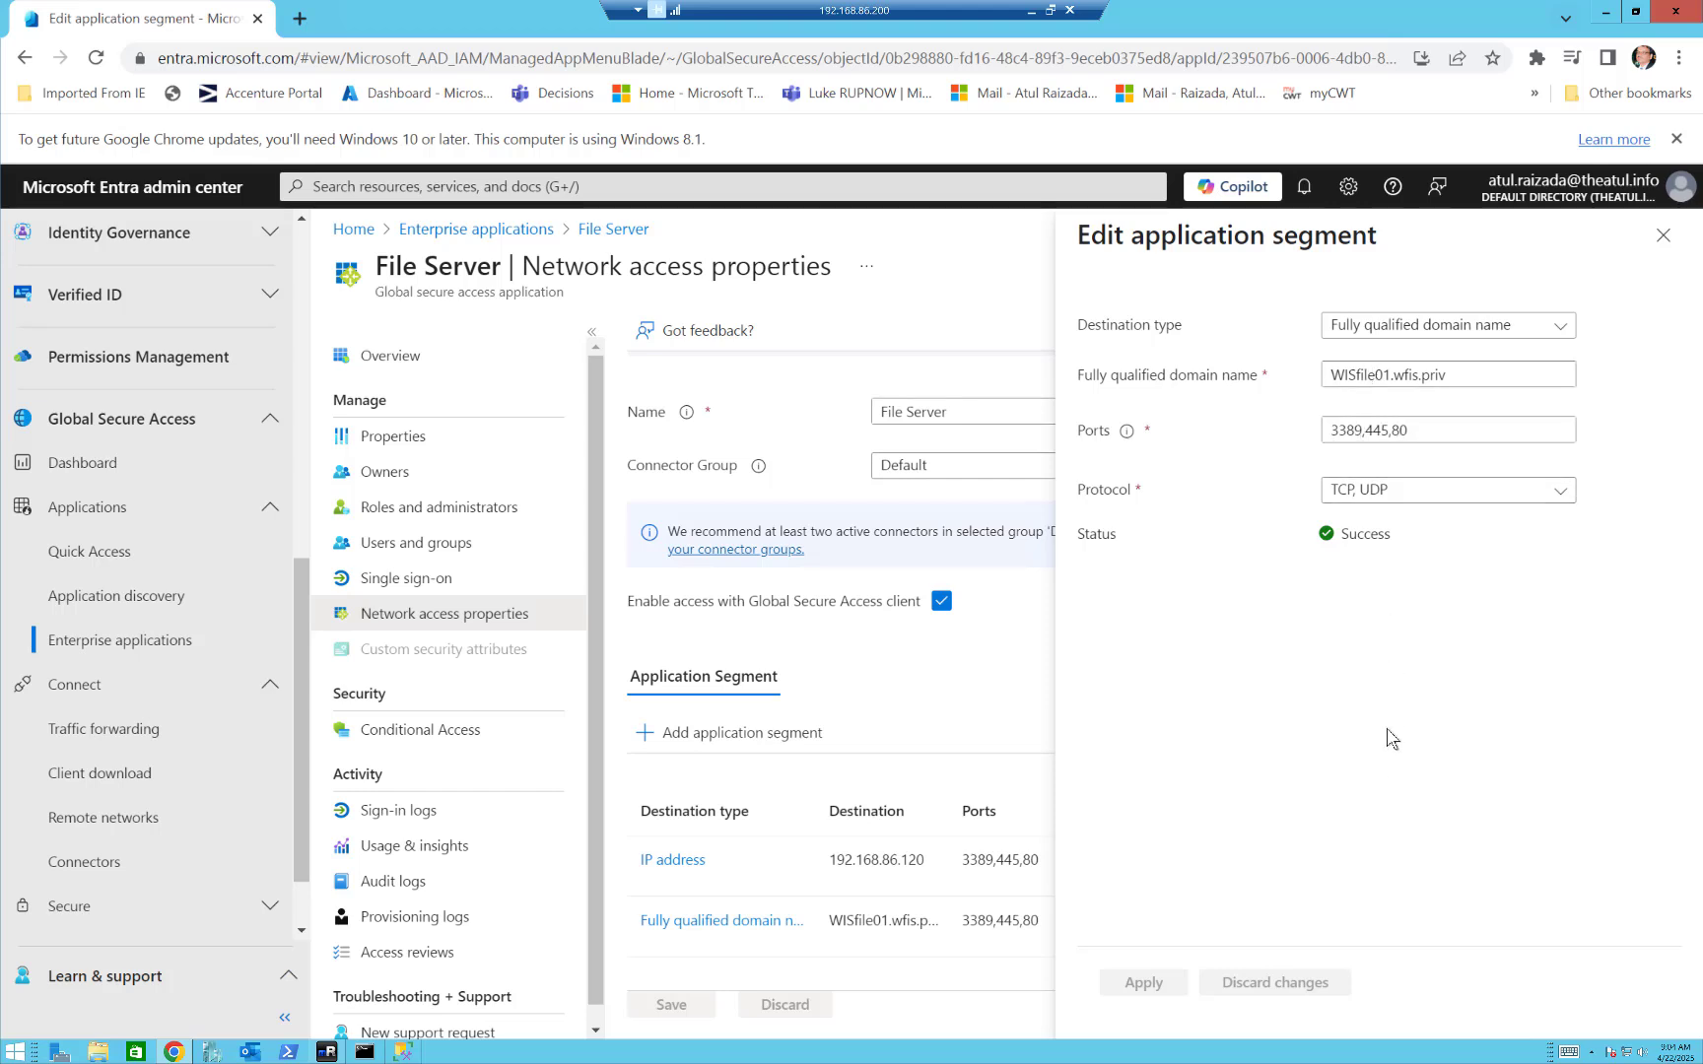
{"action": "left_click", "coordinate": [1664, 244]}
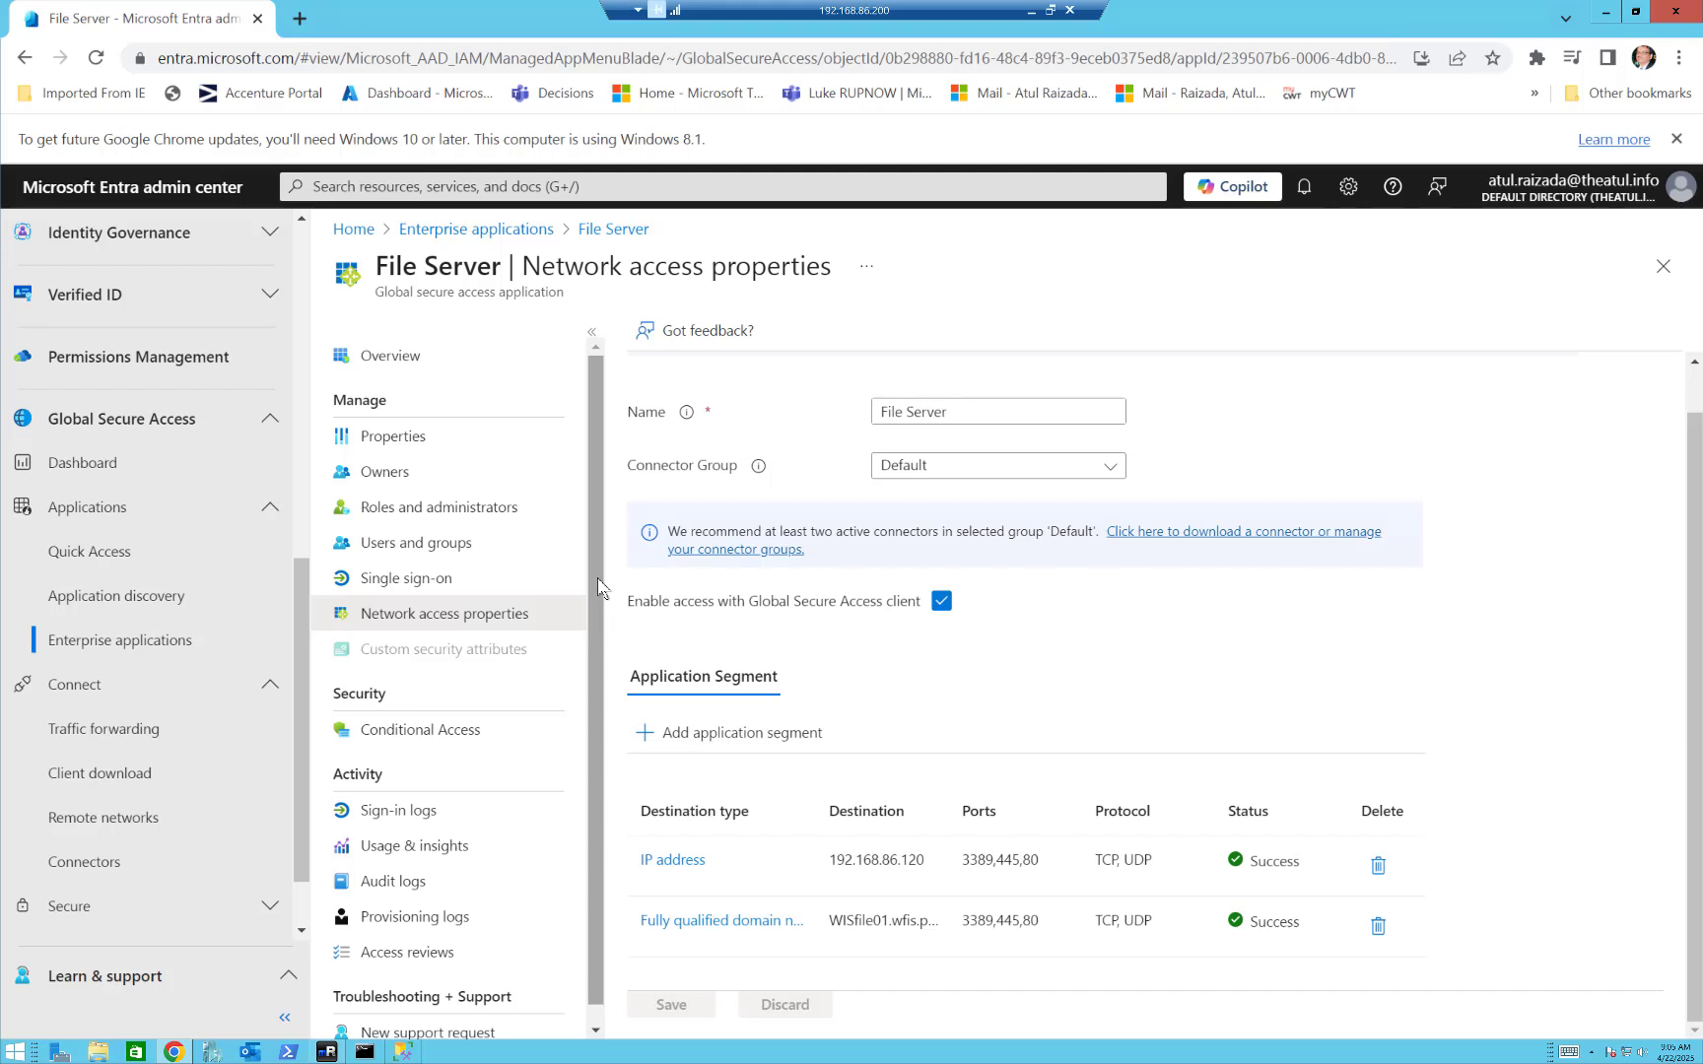
View File Server's assigned users and groups and its Conditional Access policies.
{"action": "left_click", "coordinate": [416, 545]}
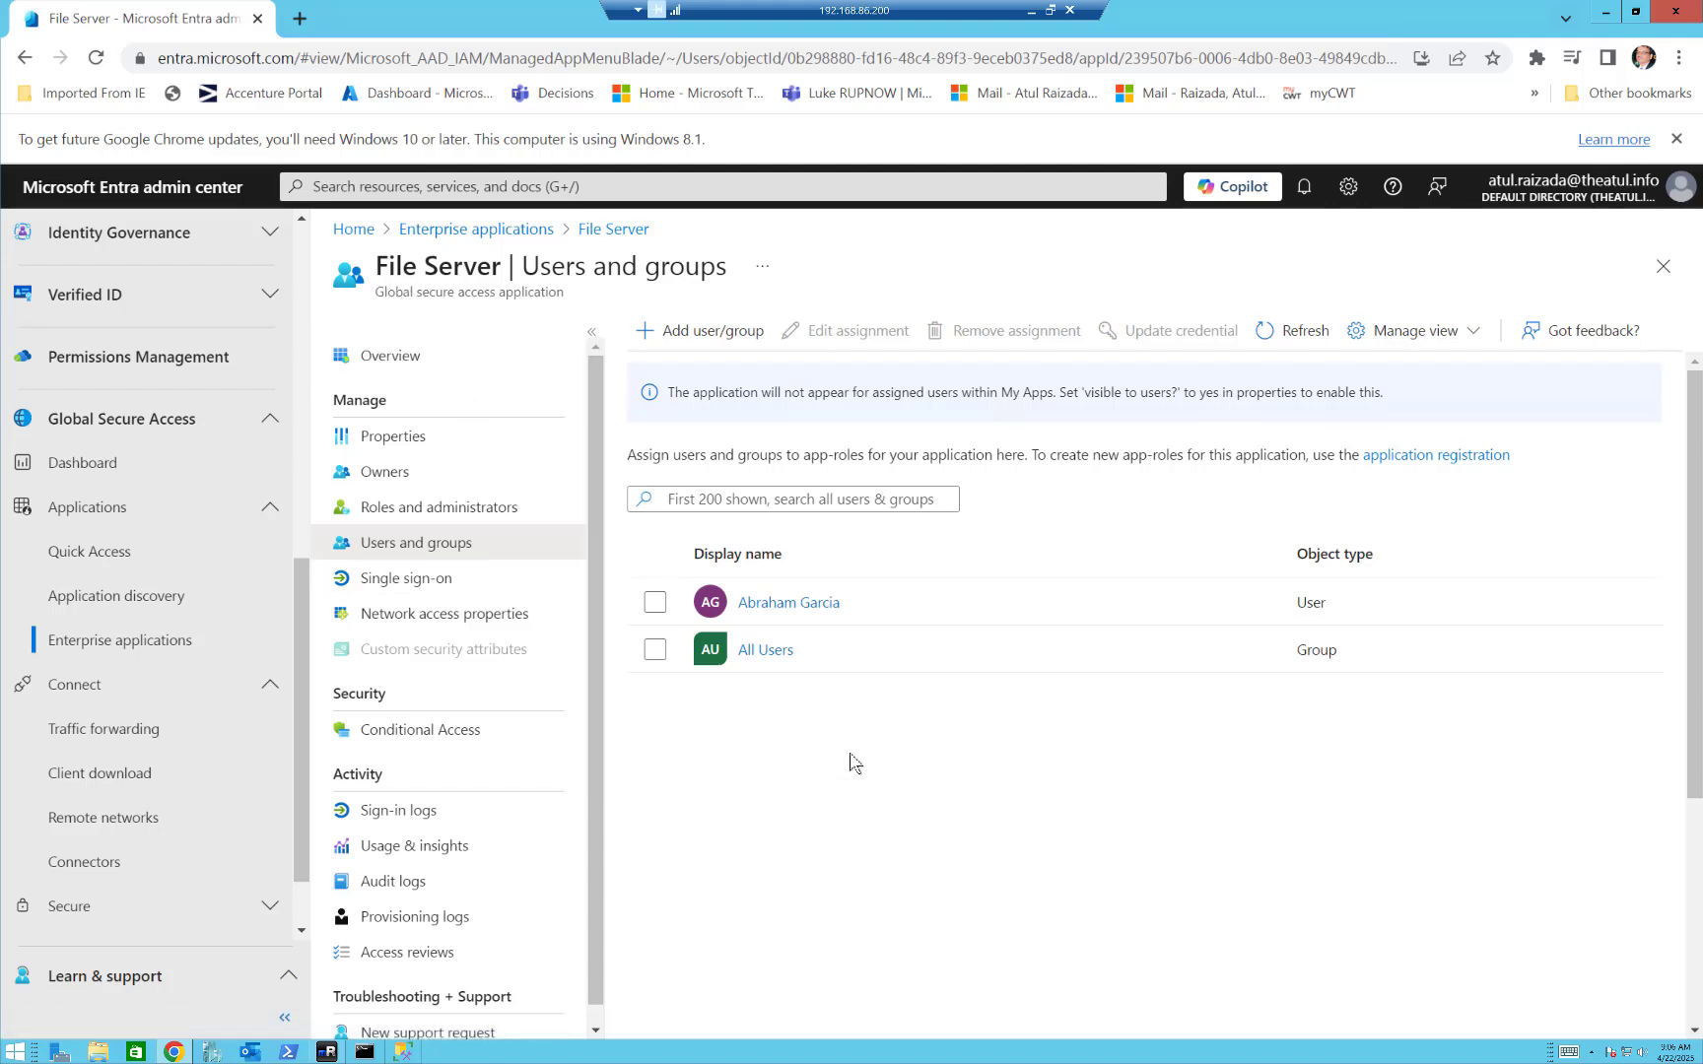
{"action": "left_click", "coordinate": [462, 745]}
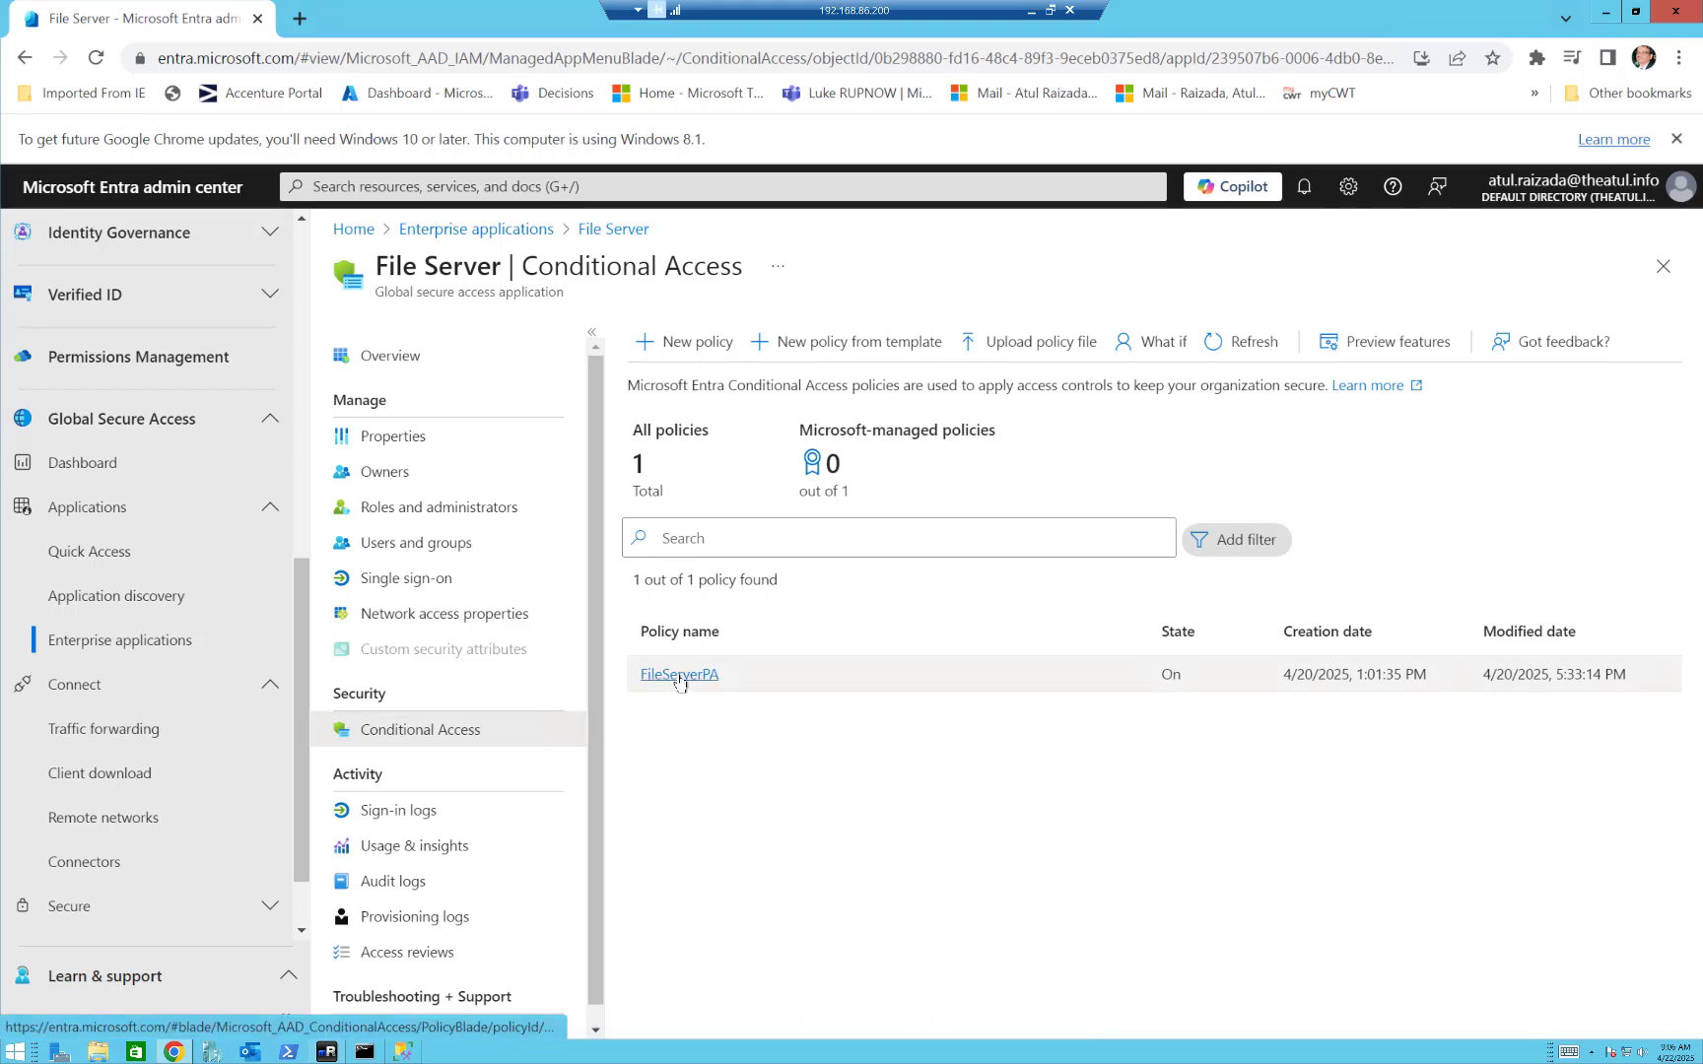
Inspect the target resources in a new Conditional Access policy for File Server and discard the draft.
{"action": "left_click", "coordinate": [689, 347]}
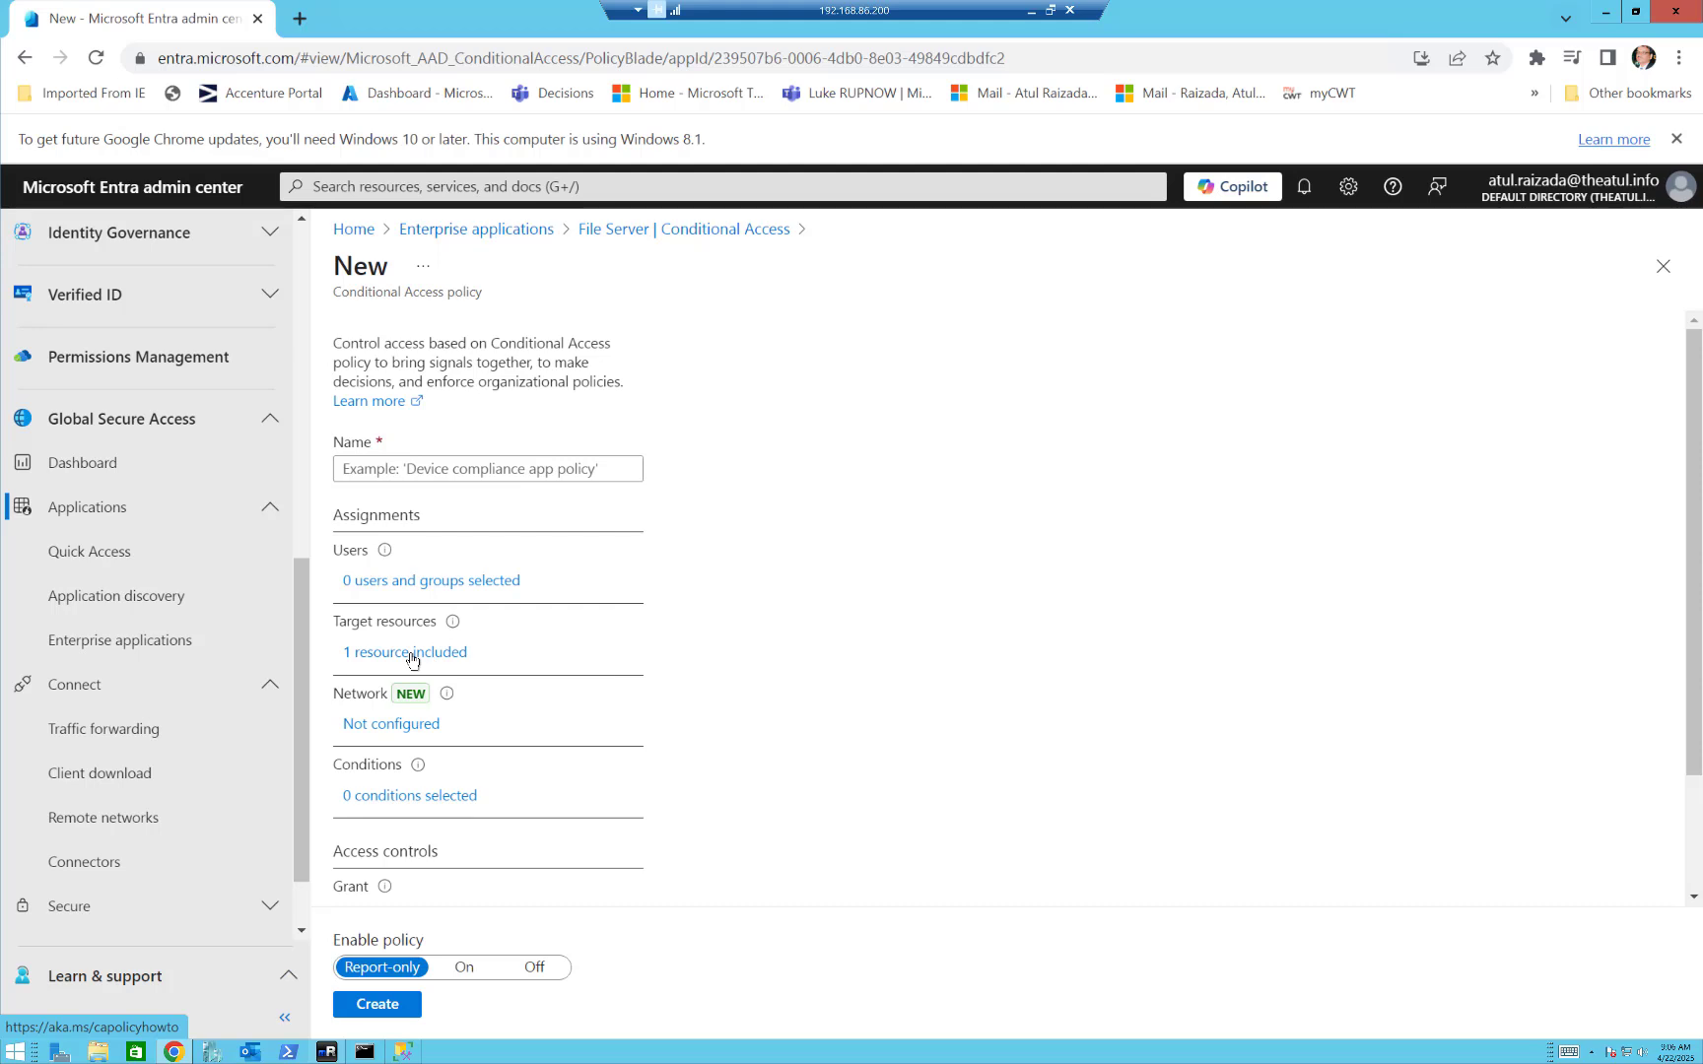
{"action": "left_click", "coordinate": [412, 653]}
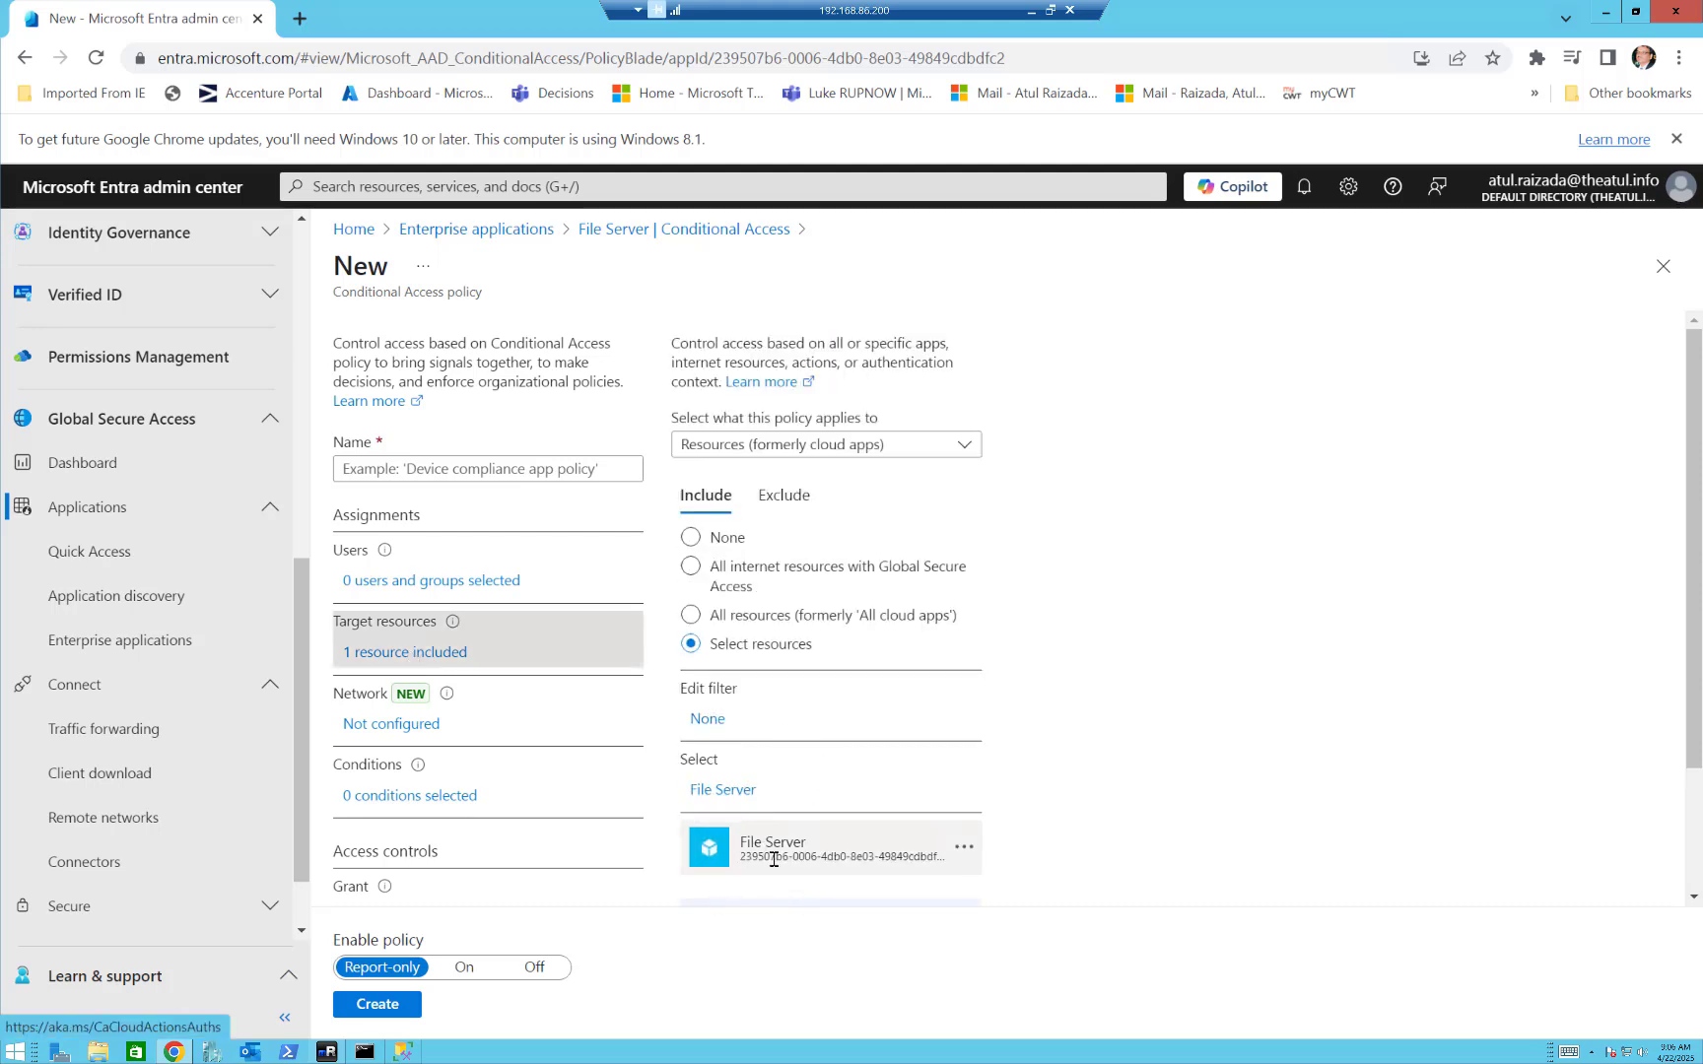
{"action": "left_click", "coordinate": [1662, 269]}
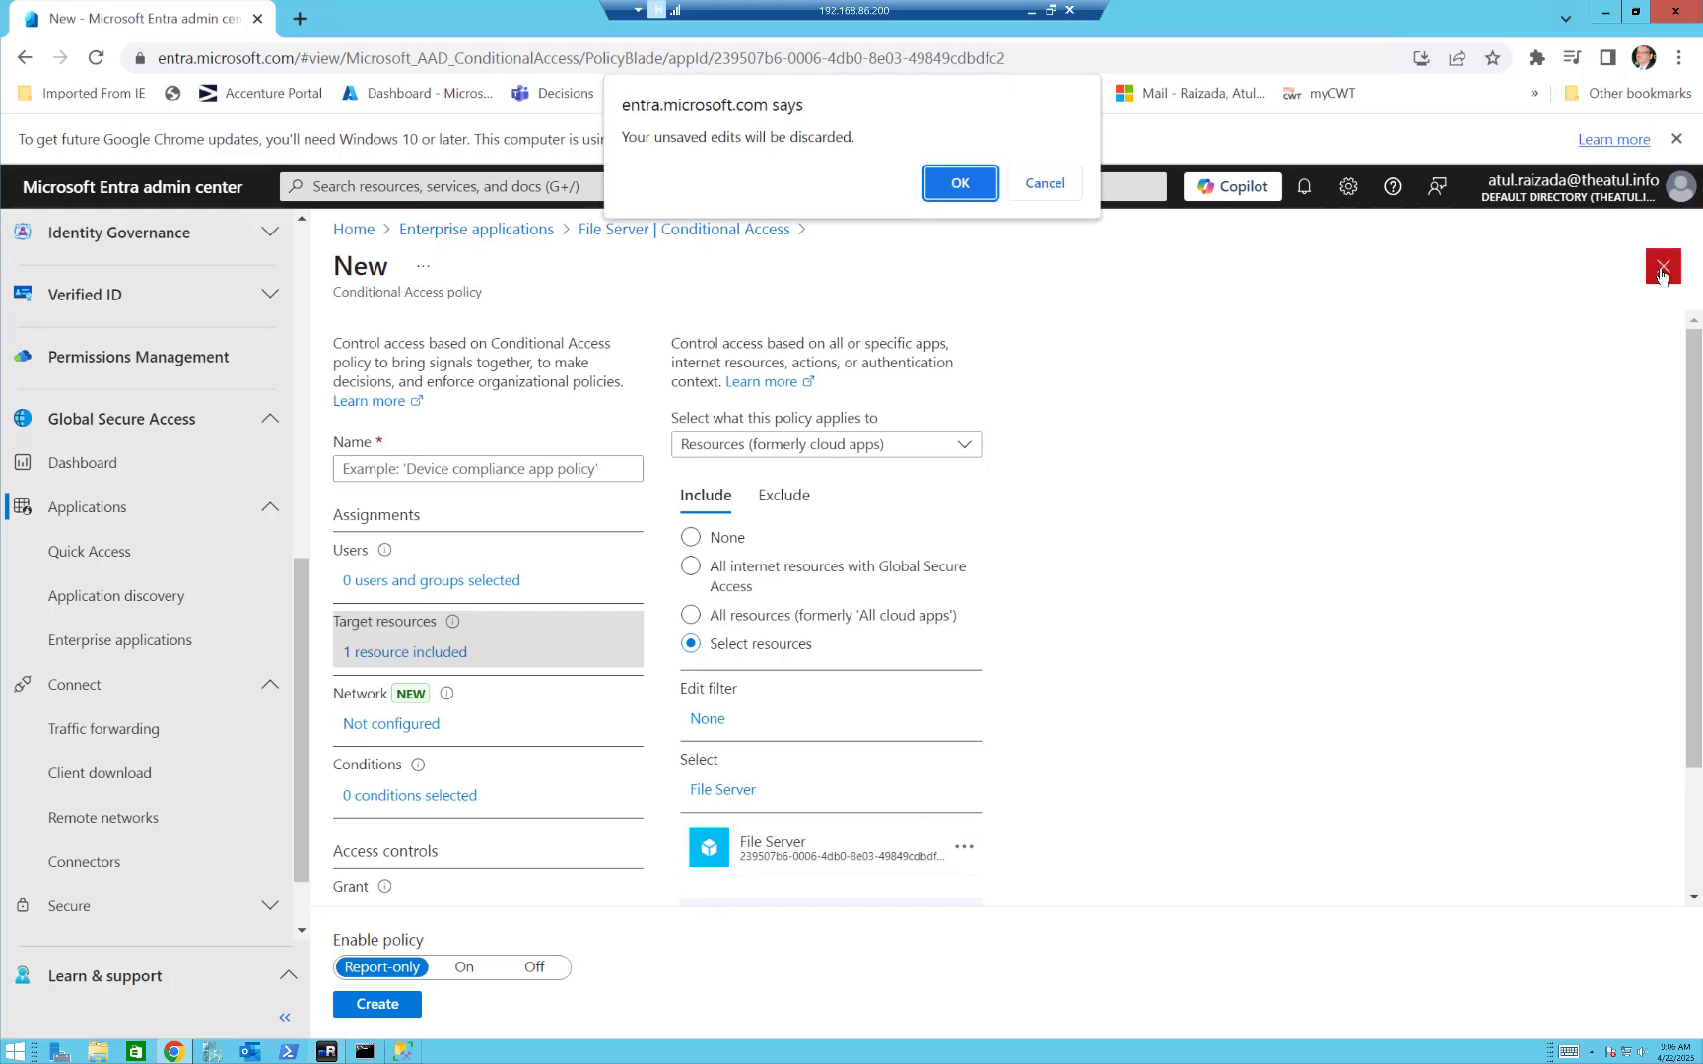
{"action": "left_click", "coordinate": [960, 190]}
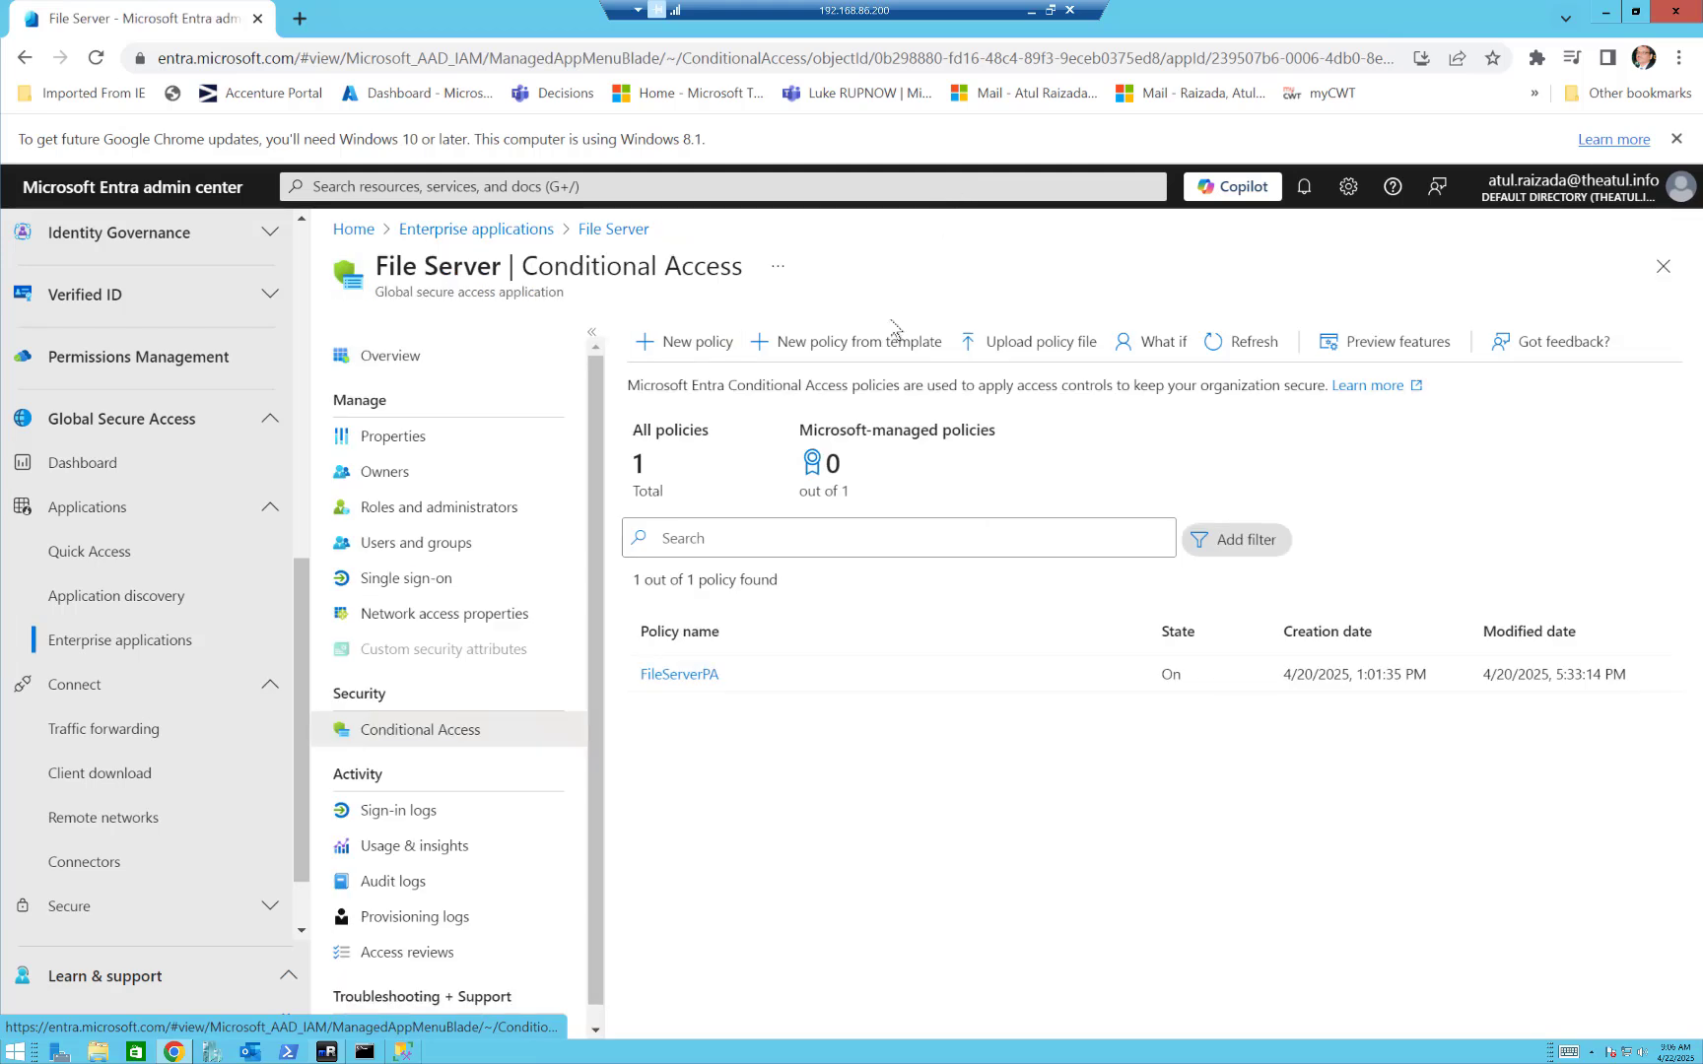
View the included users of the FileServerPA Conditional Access policy and close the policy without changes.
{"action": "left_click", "coordinate": [666, 676]}
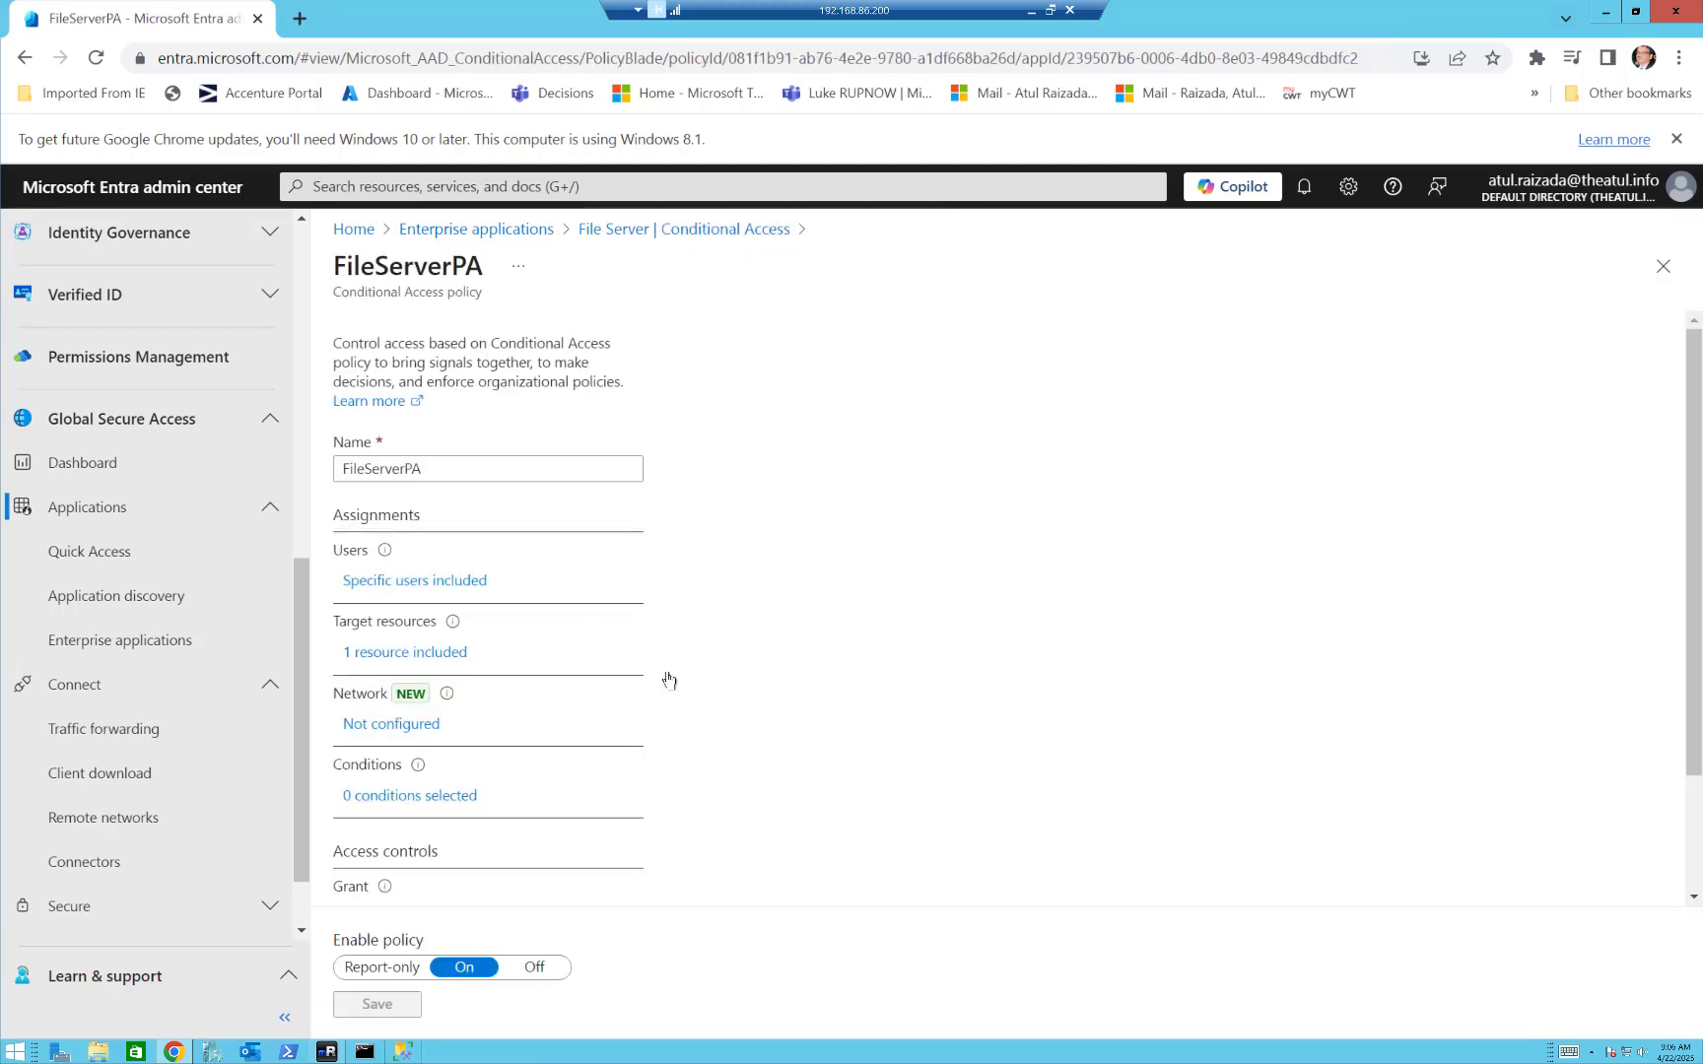
{"action": "left_click", "coordinate": [454, 584]}
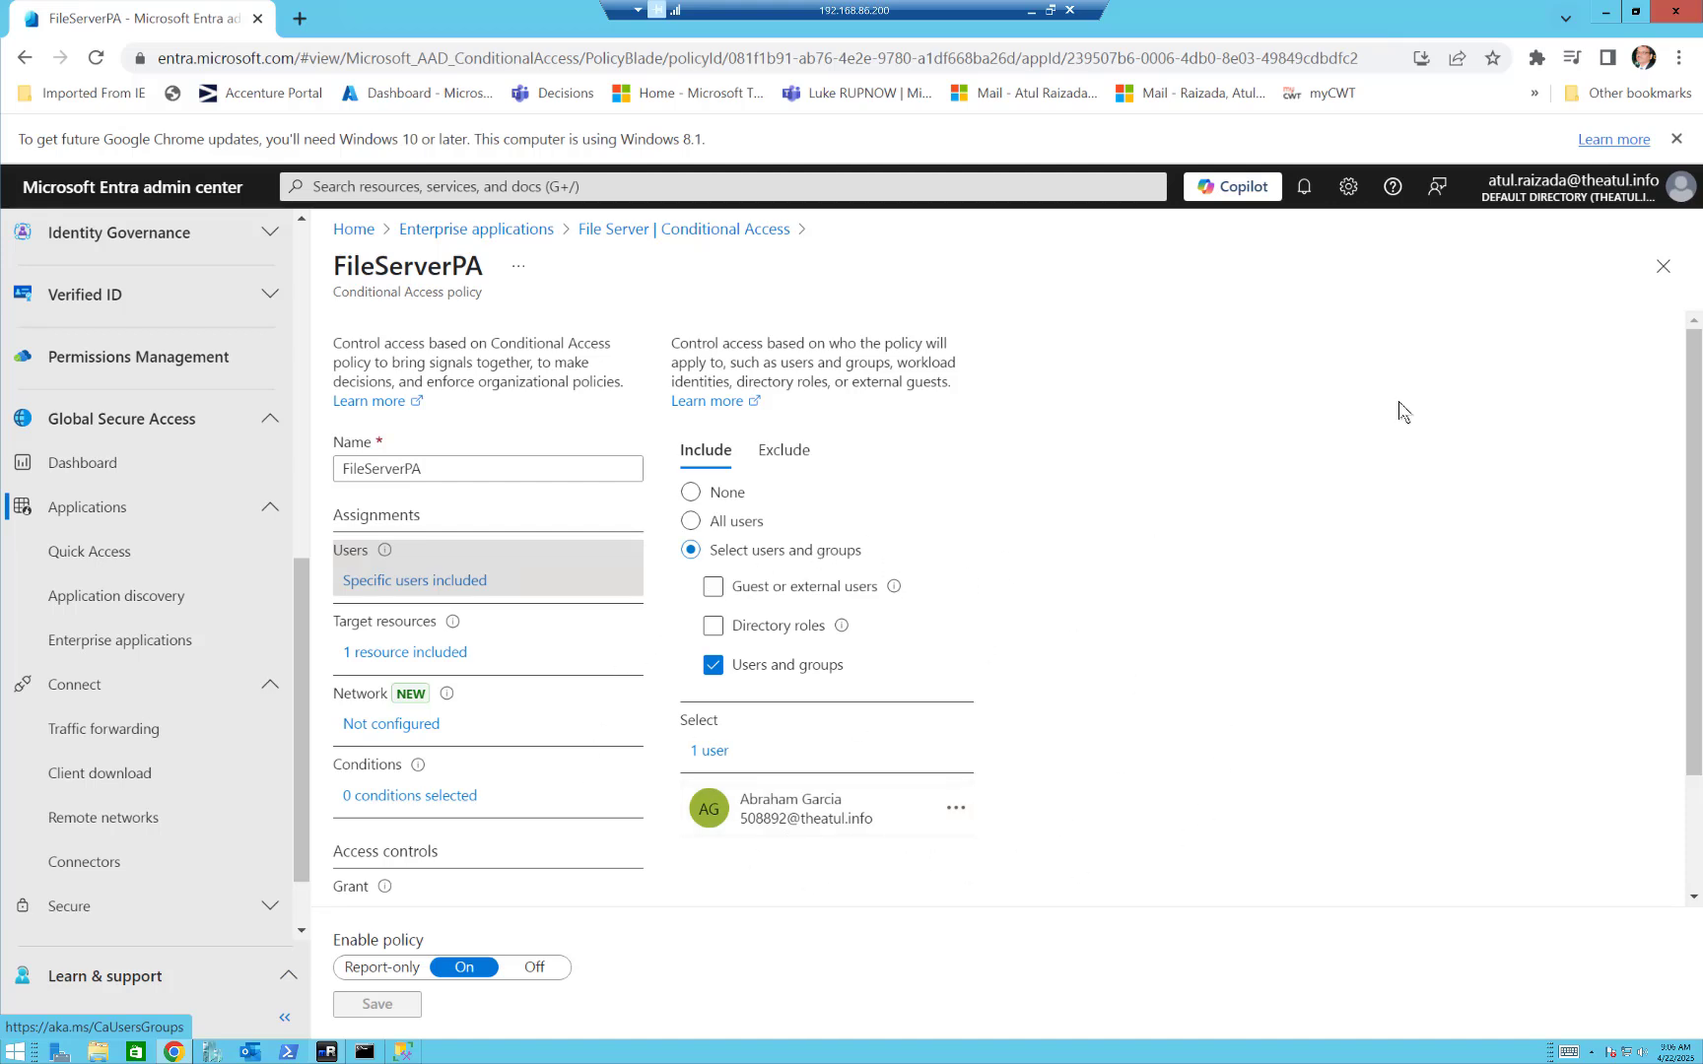
{"action": "left_click", "coordinate": [1662, 274]}
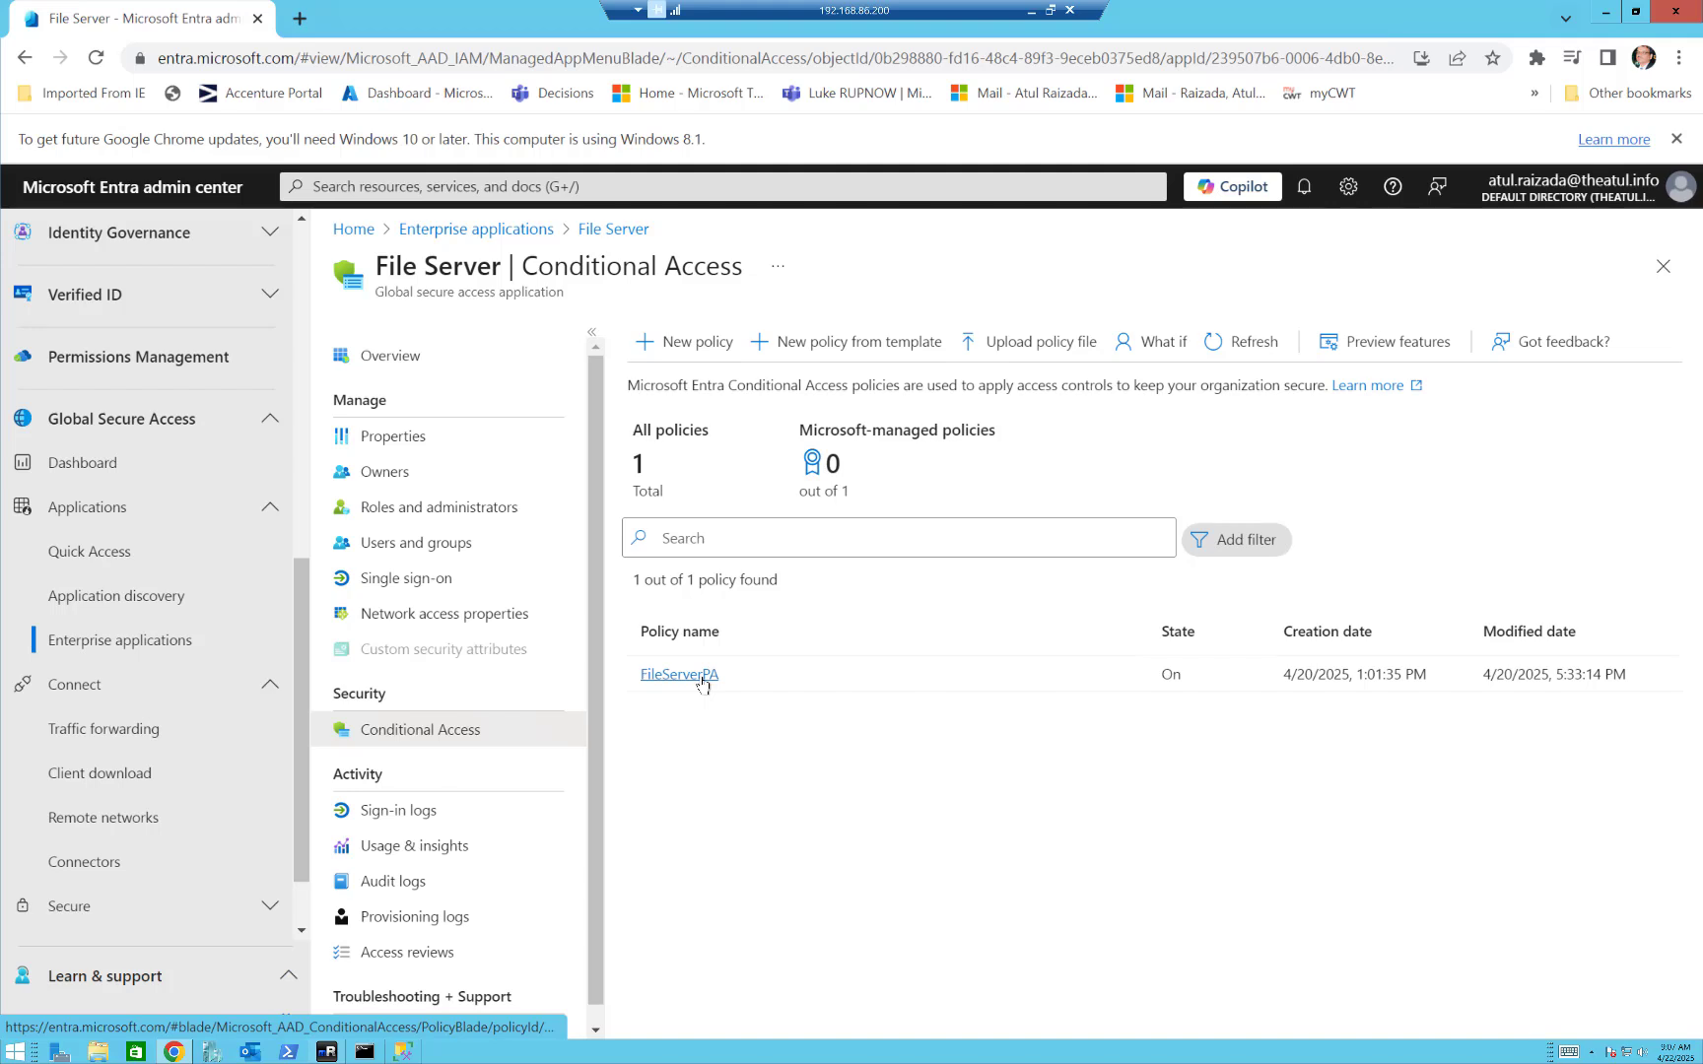
Open the FileServerPA Conditional Access policy again and look through its available conditions.
{"action": "left_click", "coordinate": [700, 678]}
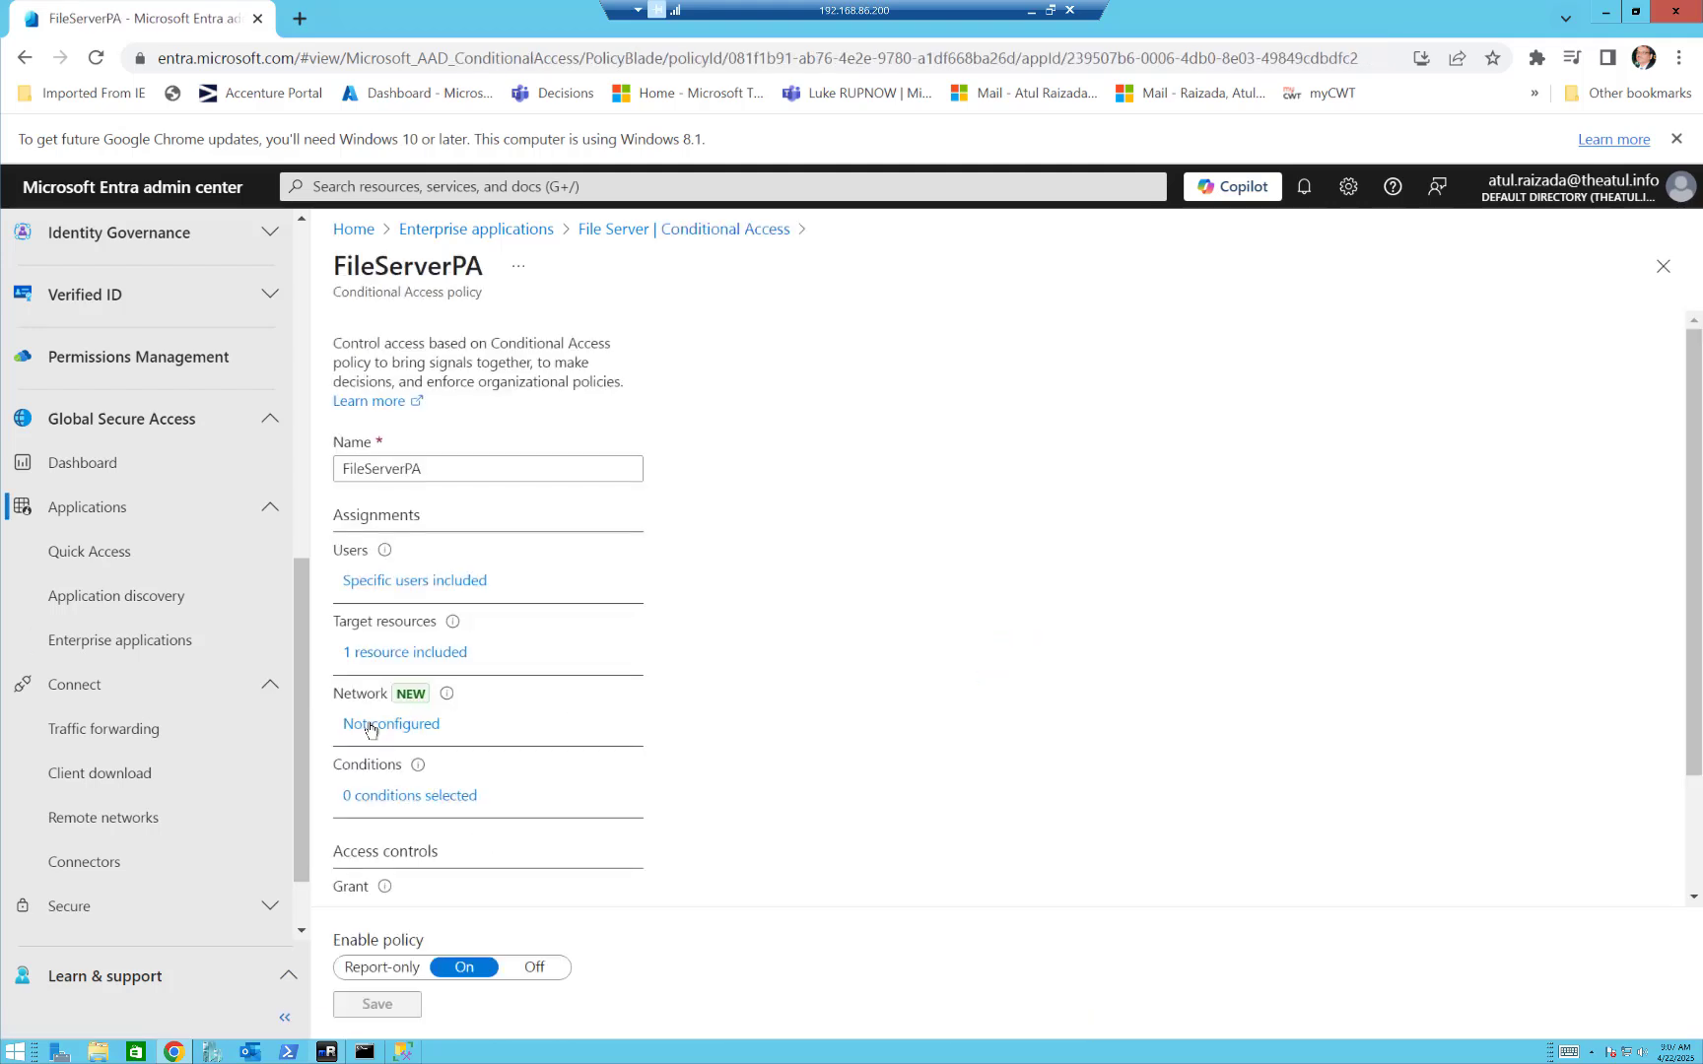
{"action": "left_click", "coordinate": [395, 800]}
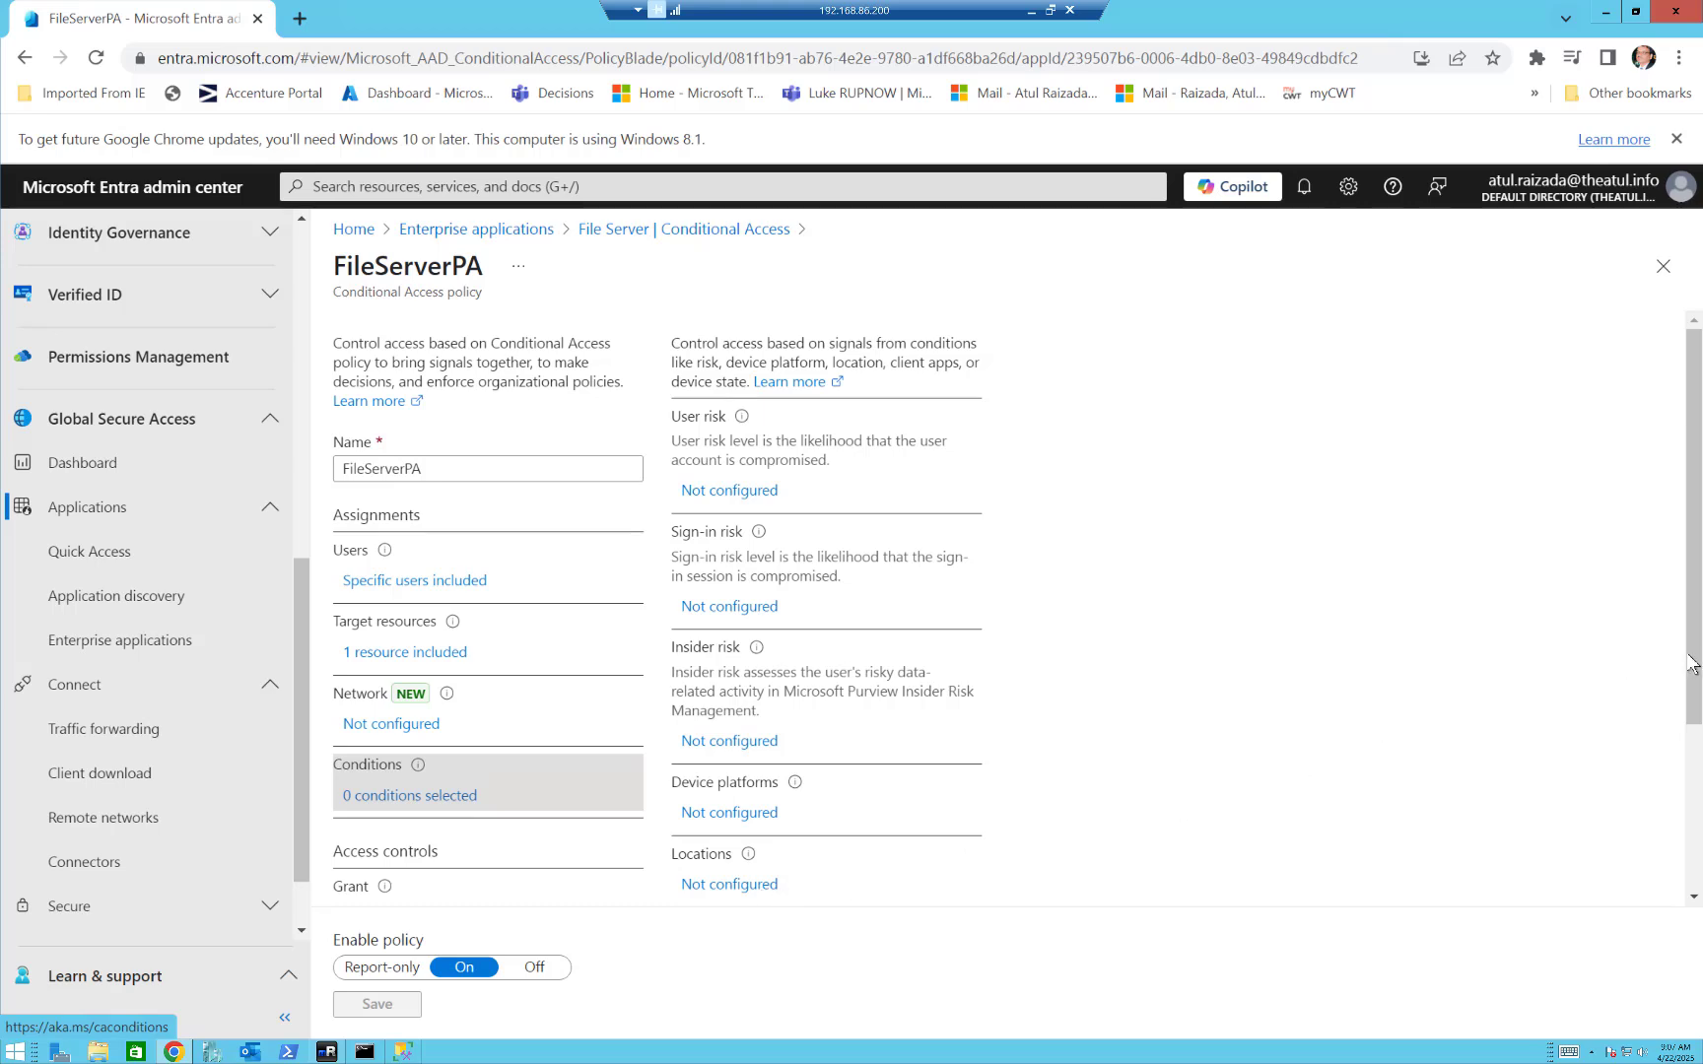
{"action": "left_click_drag", "start_coordinate": [1694, 661], "coordinate": [1684, 778]}
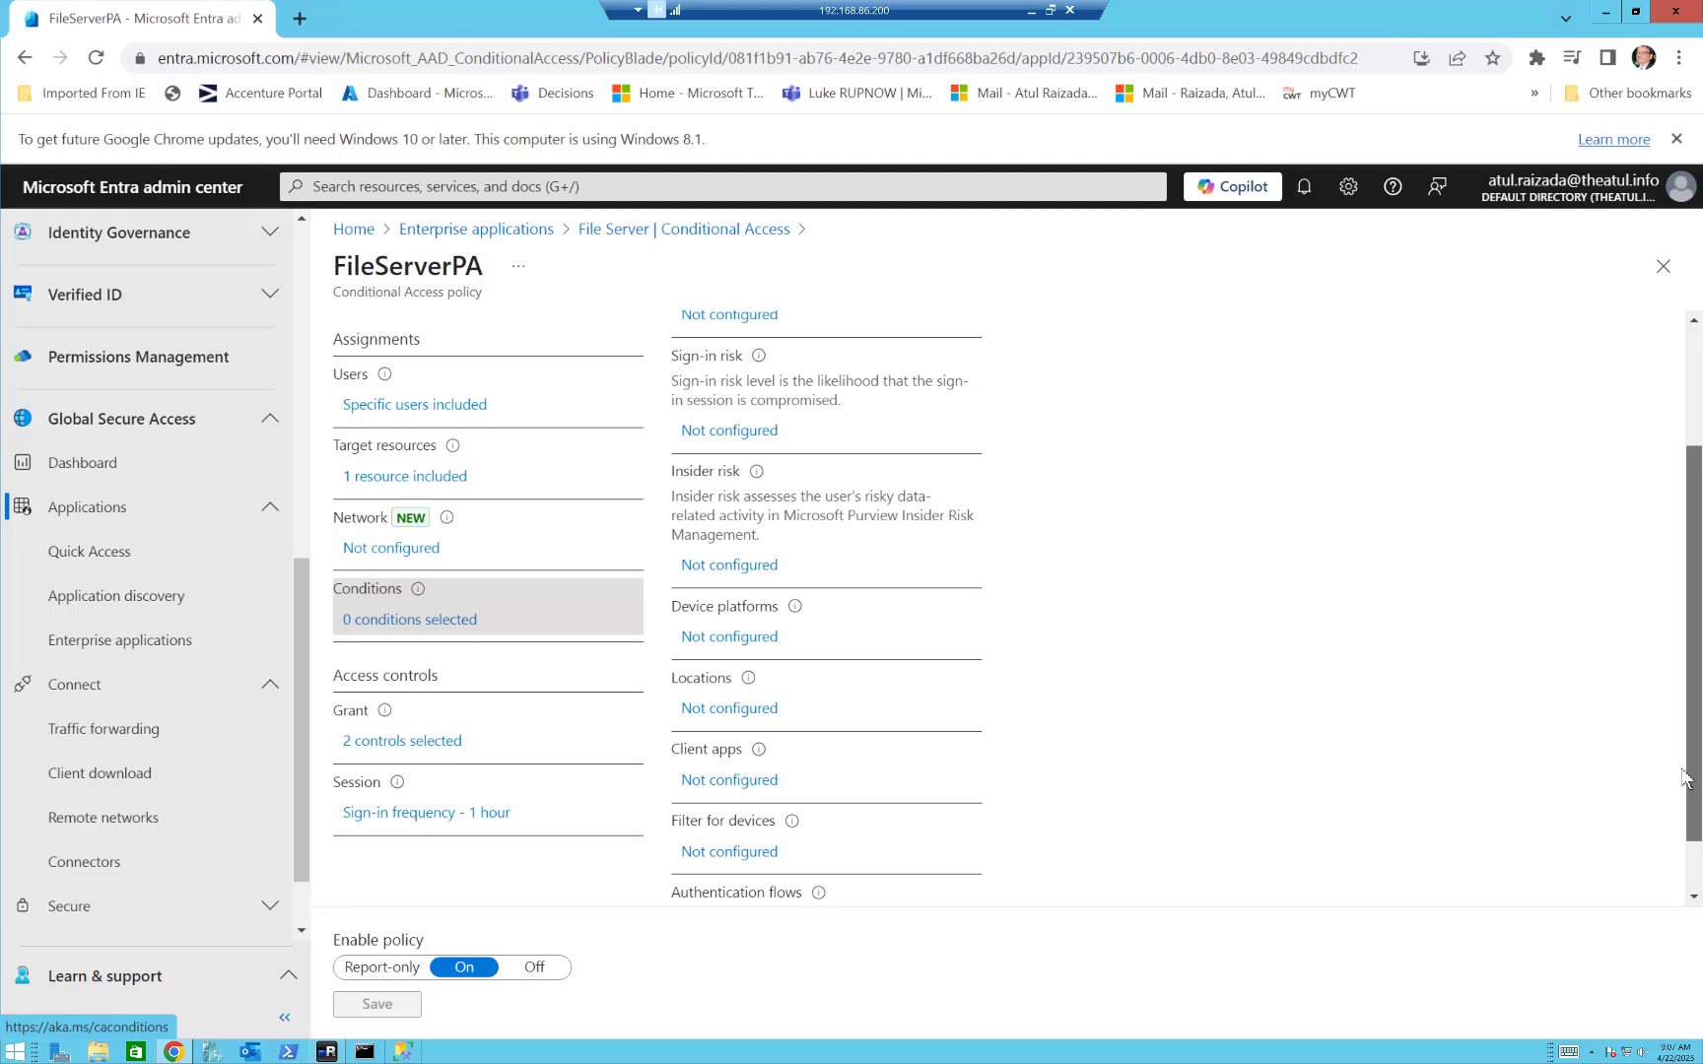
{"action": "left_click_drag", "start_coordinate": [1687, 773], "coordinate": [1687, 855]}
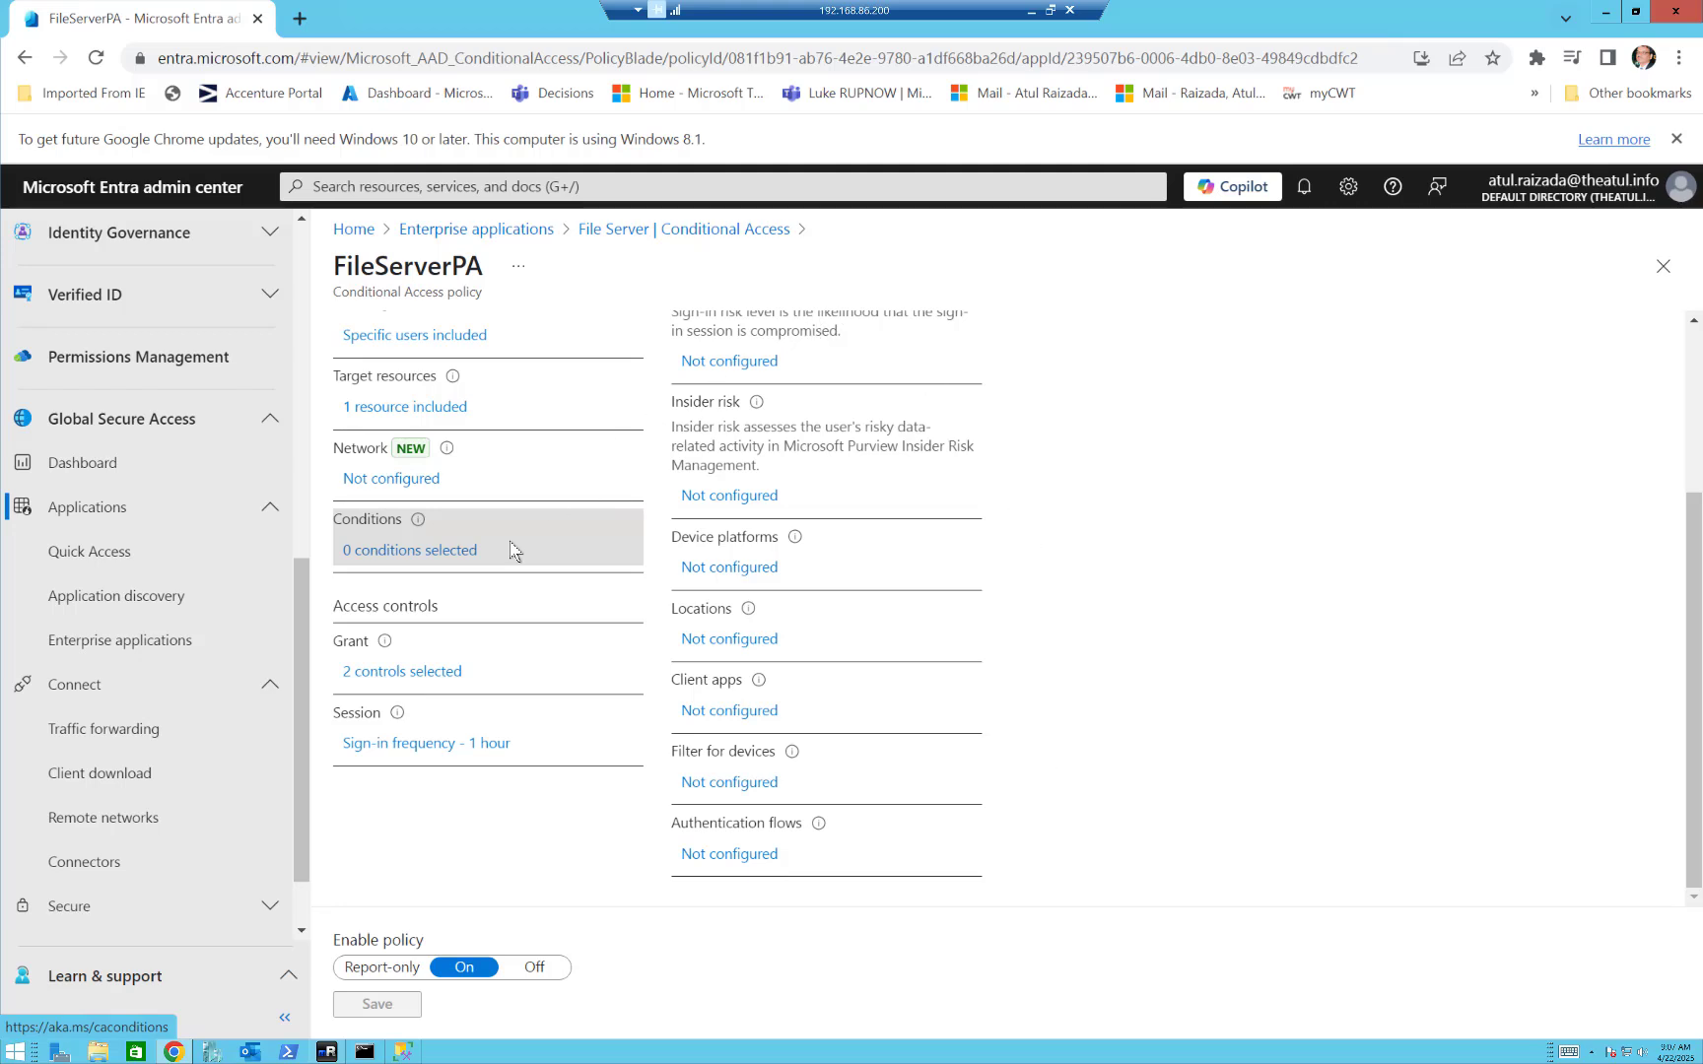
Review the FileServerPA policy's grant controls, from multifactor authentication down to the option for multiple controls.
{"action": "left_click", "coordinate": [398, 682]}
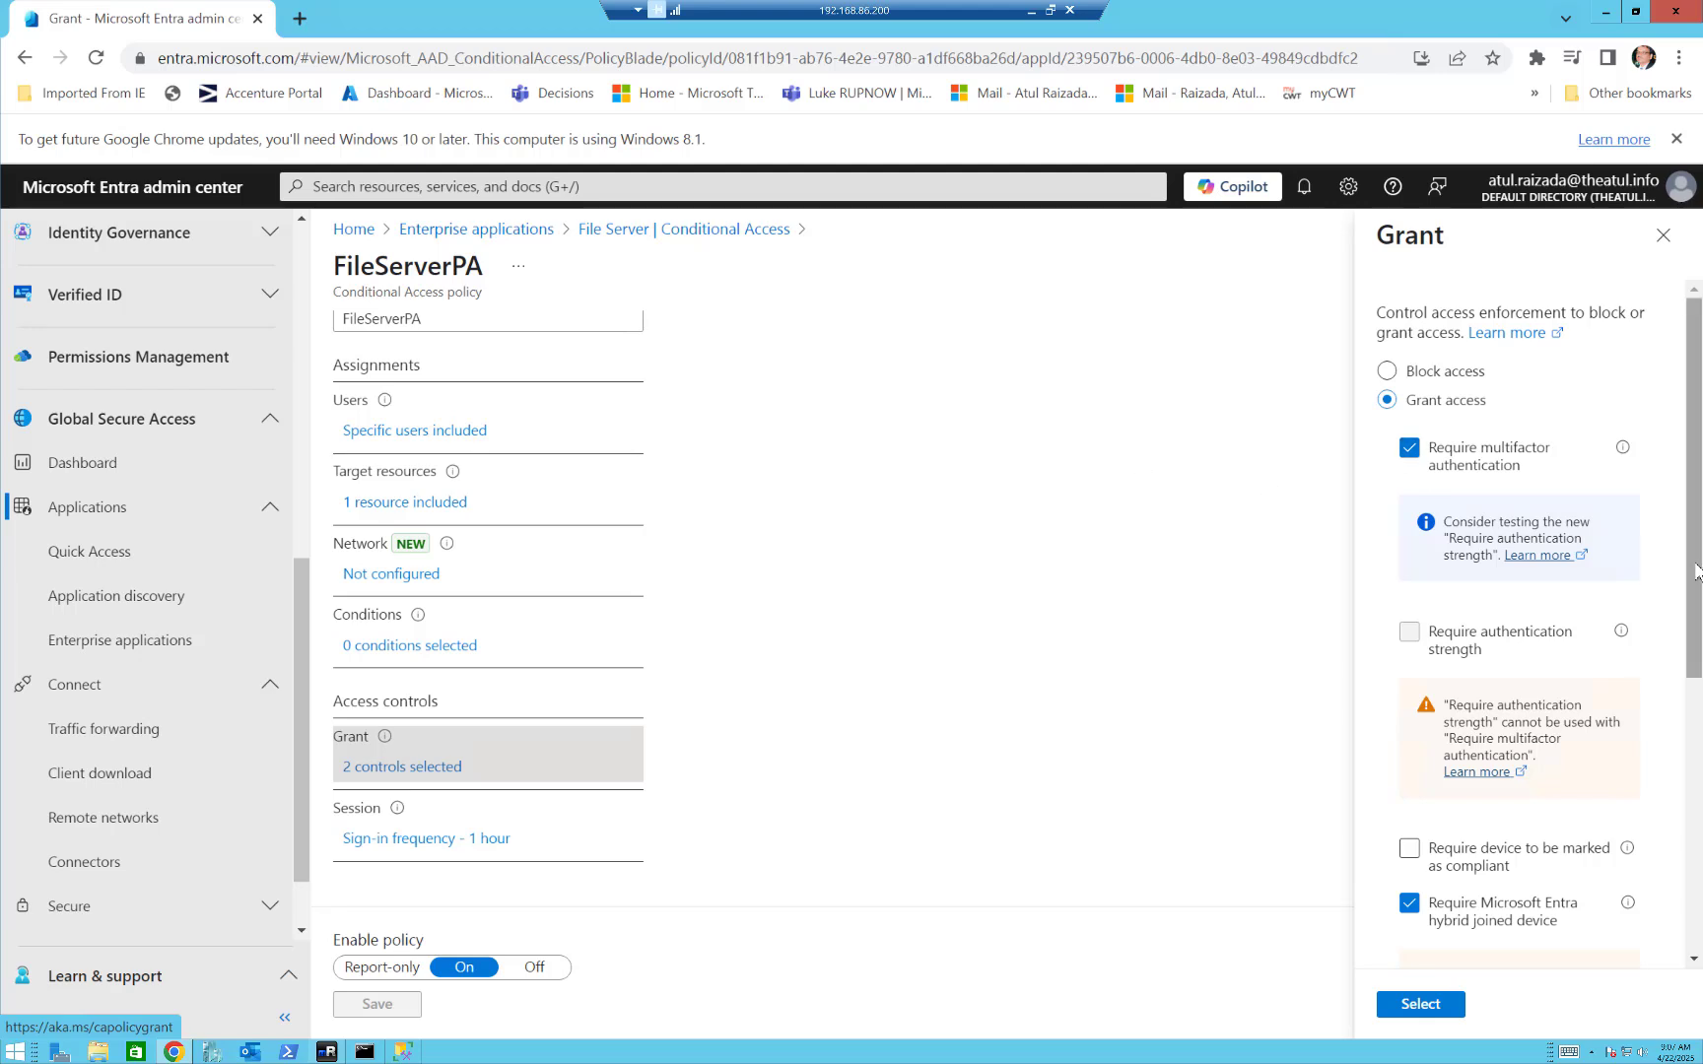
{"action": "left_click_drag", "start_coordinate": [1694, 563], "coordinate": [1696, 857]}
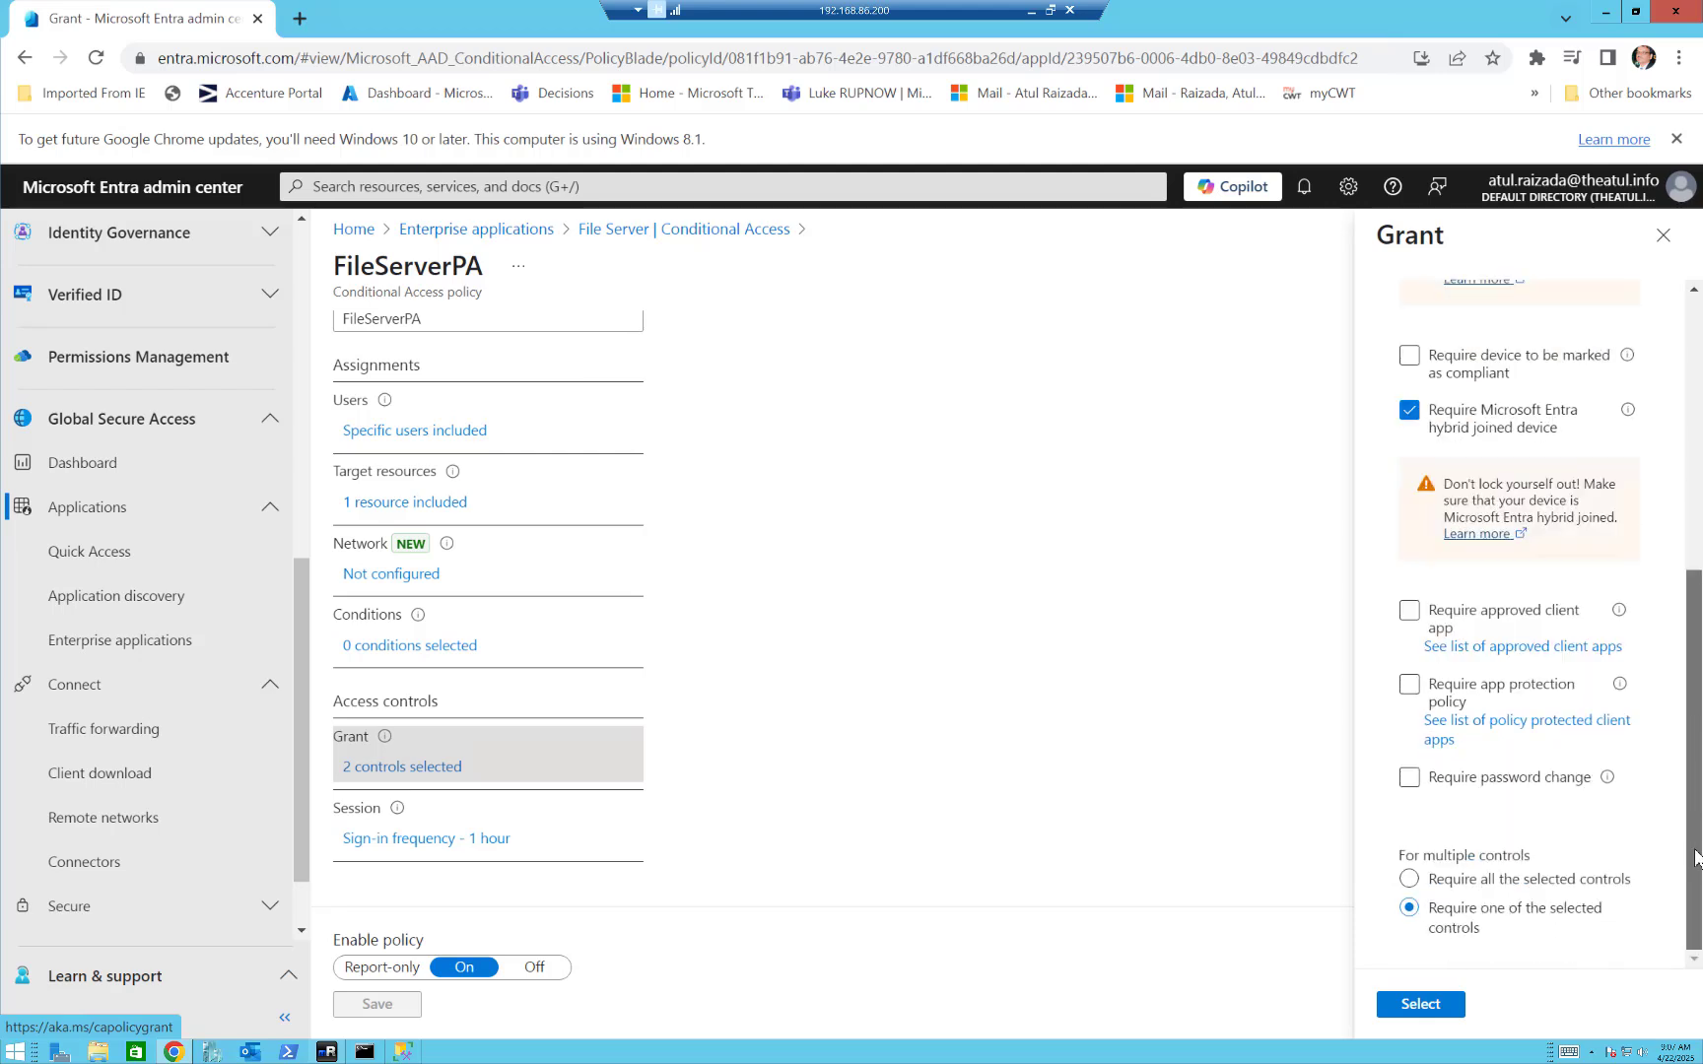
{"action": "left_click", "coordinate": [1410, 685]}
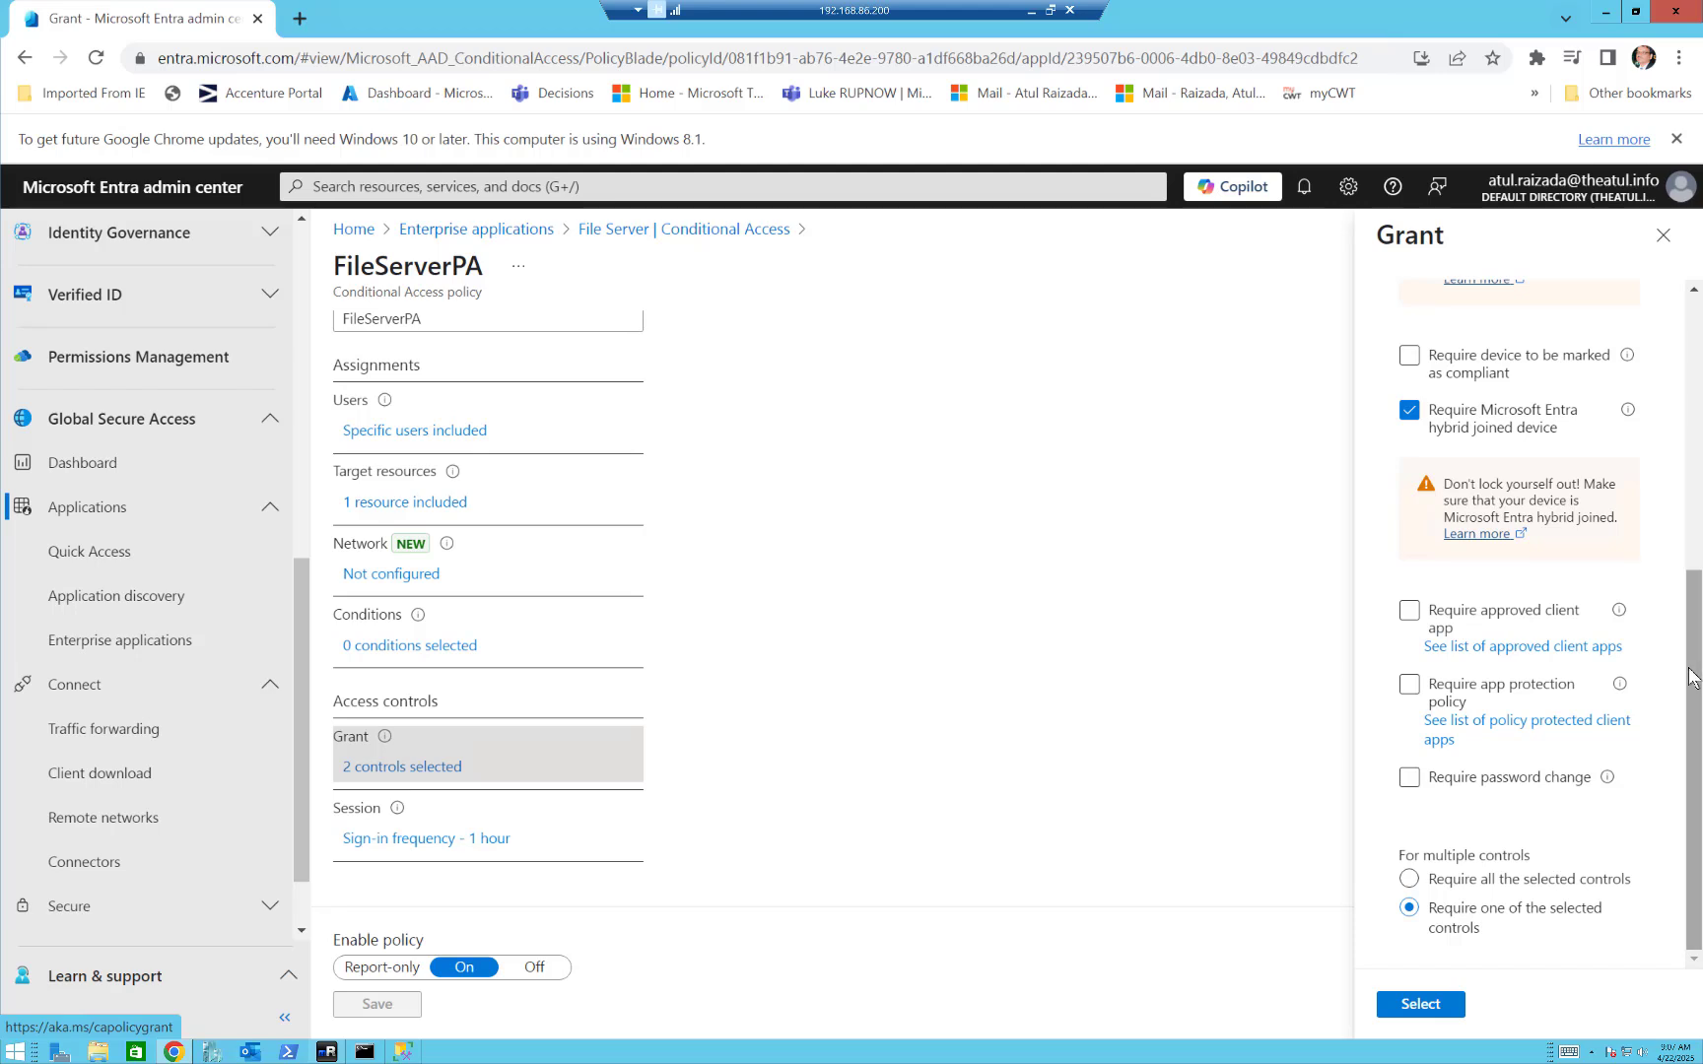
{"action": "left_click_drag", "start_coordinate": [1695, 674], "coordinate": [1697, 464]}
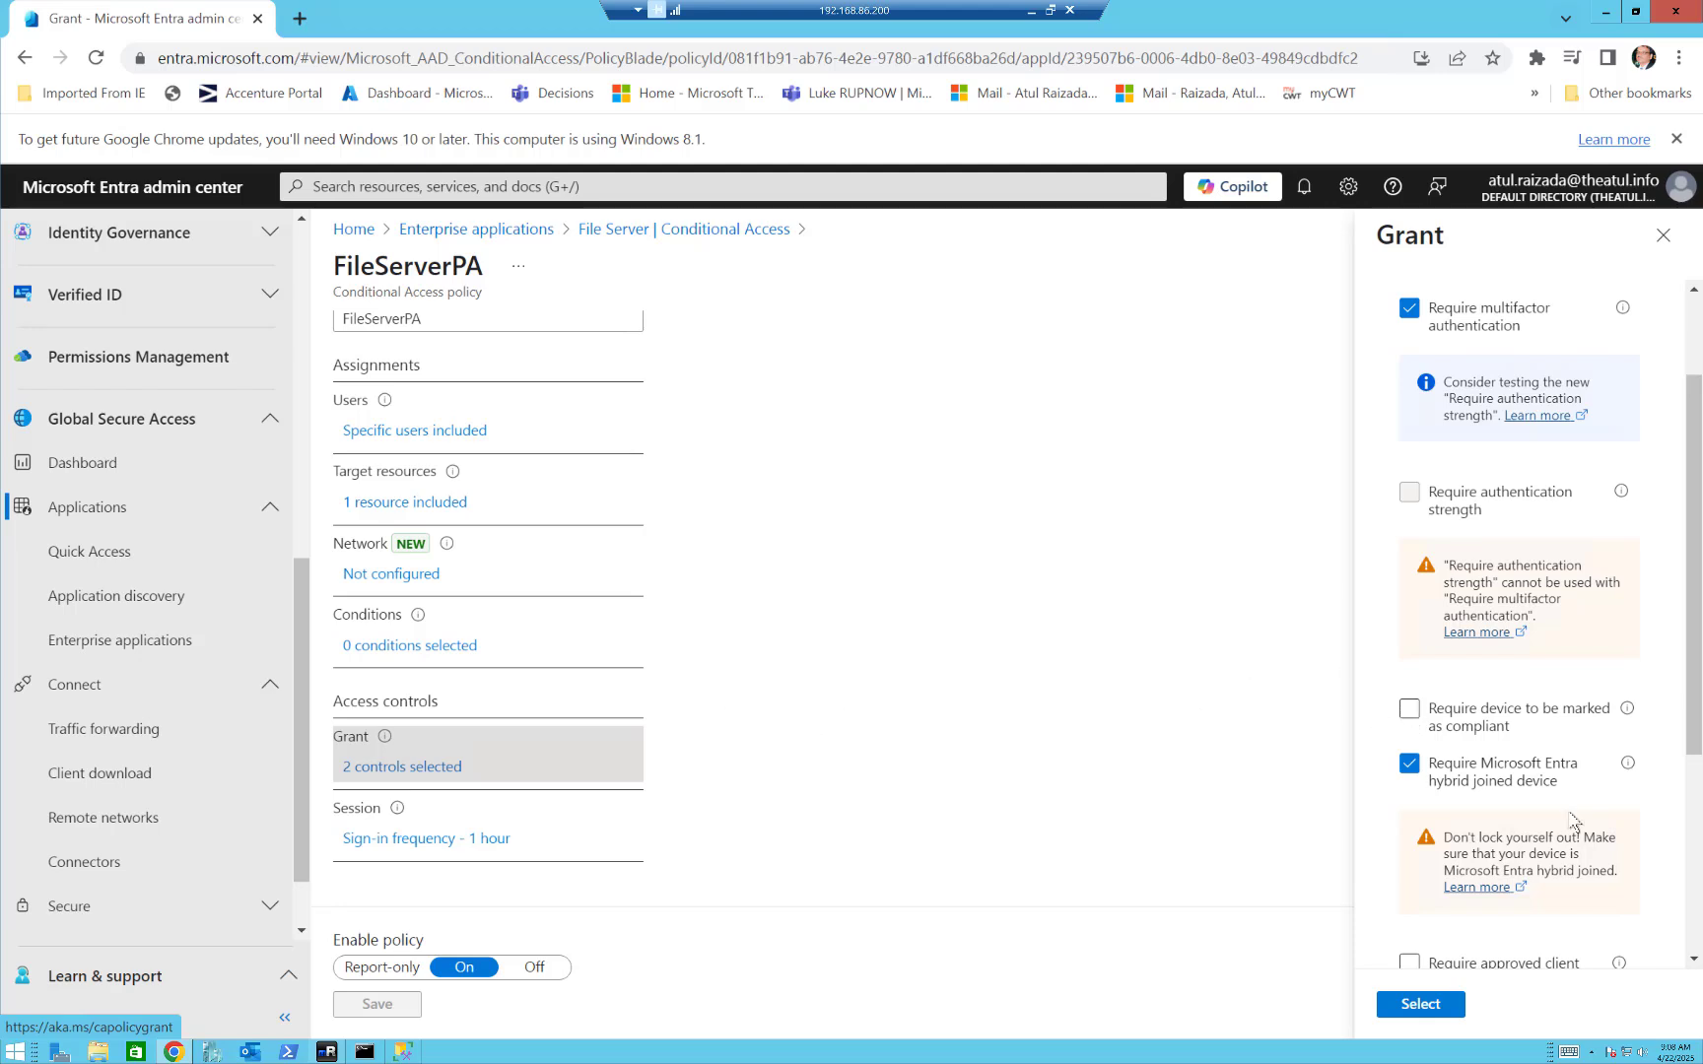
{"action": "scroll", "coordinate": [1681, 830], "scroll_direction": "down", "scroll_amount": 2}
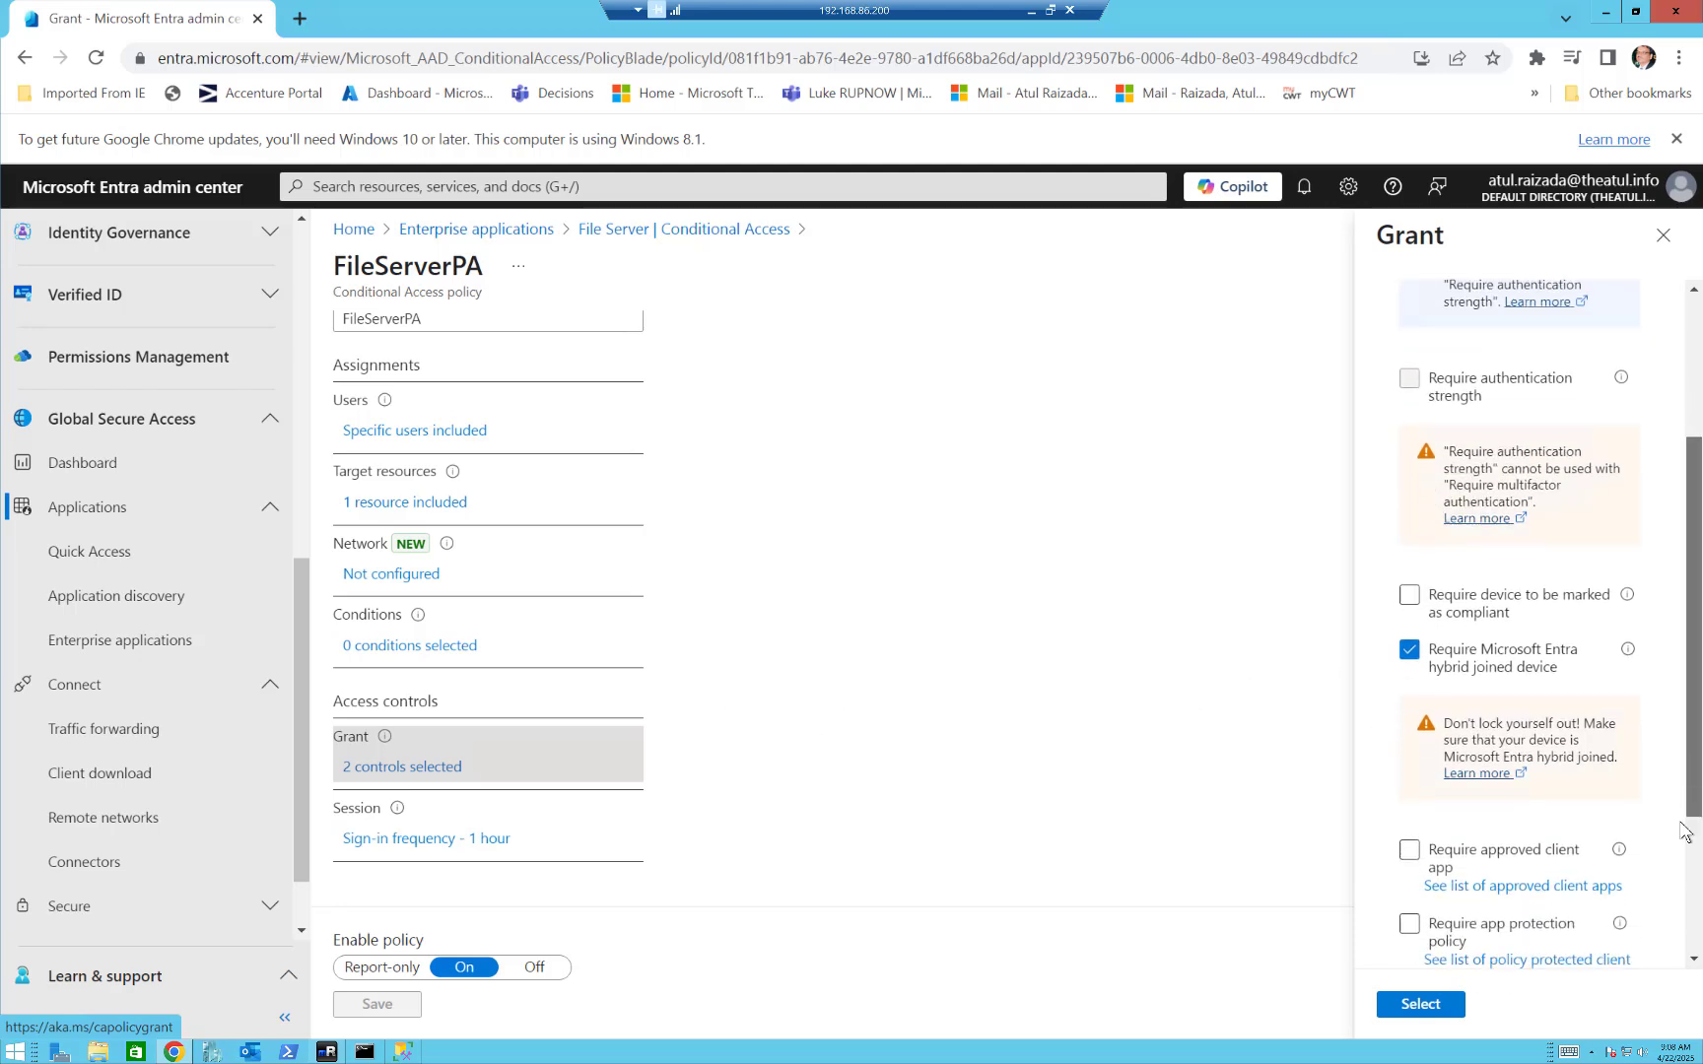
{"action": "scroll", "coordinate": [1681, 831], "scroll_direction": "down", "scroll_amount": 3}
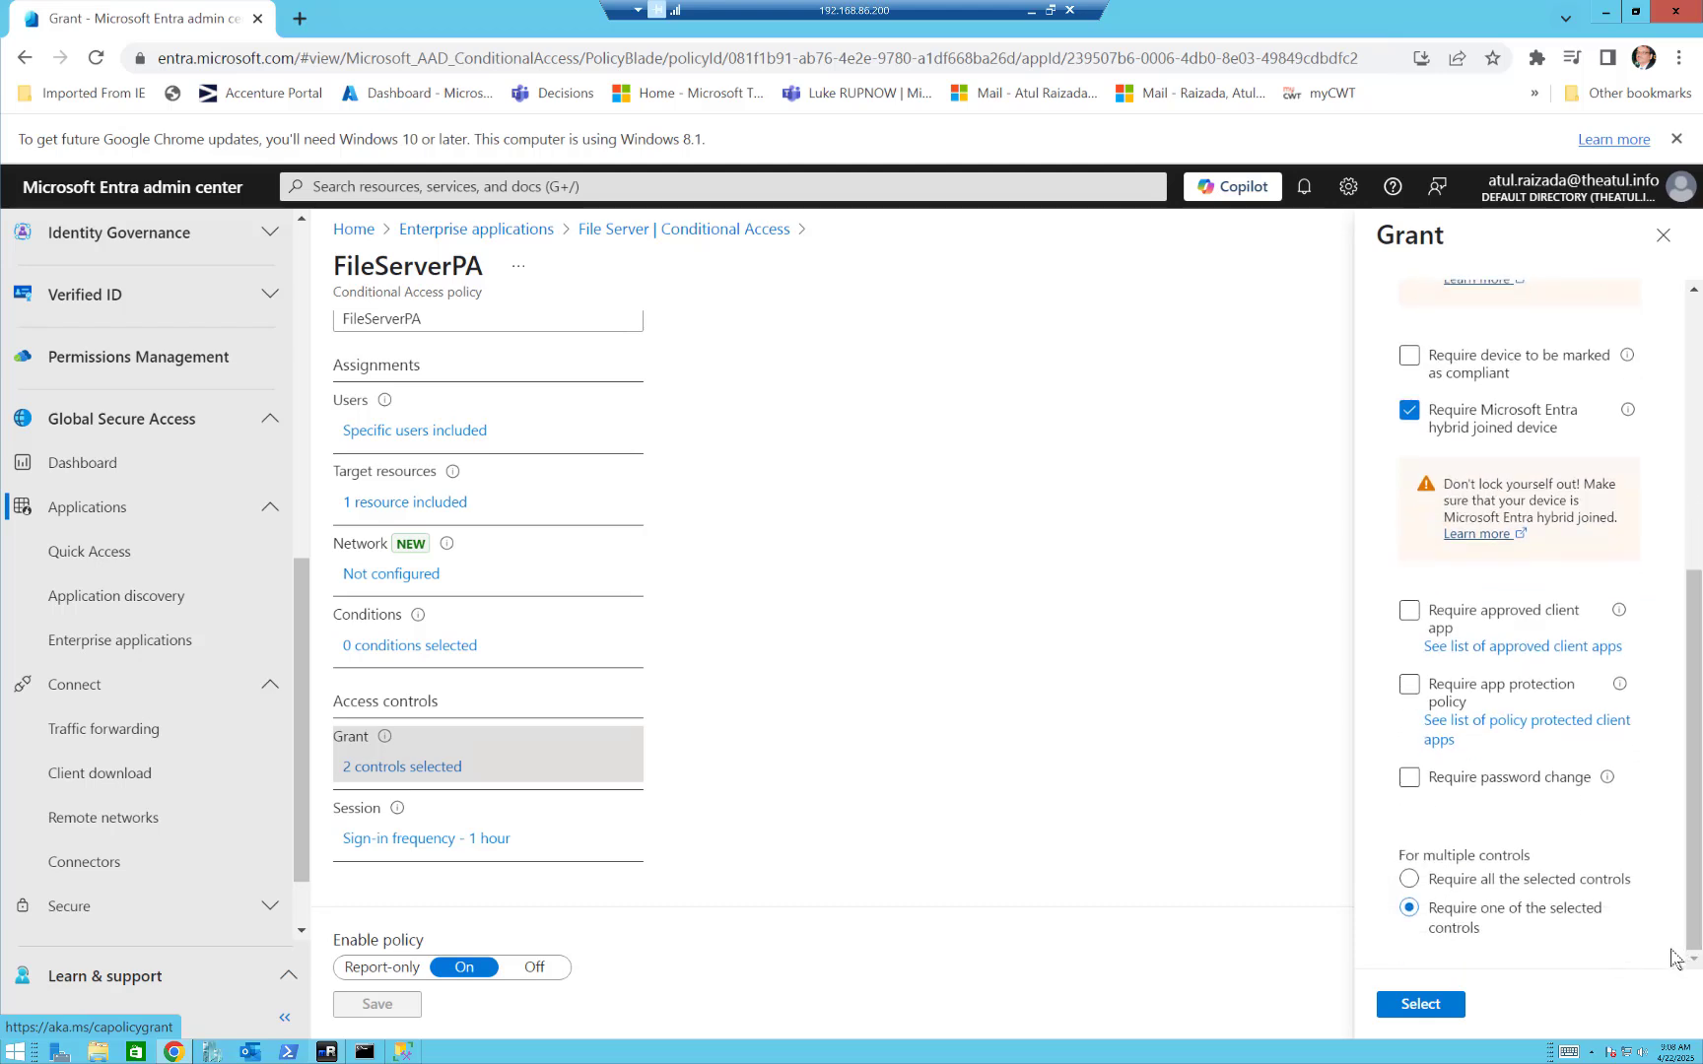
View the FileServerPA policy's session controls and close the policy without changes.
{"action": "left_click", "coordinate": [382, 843]}
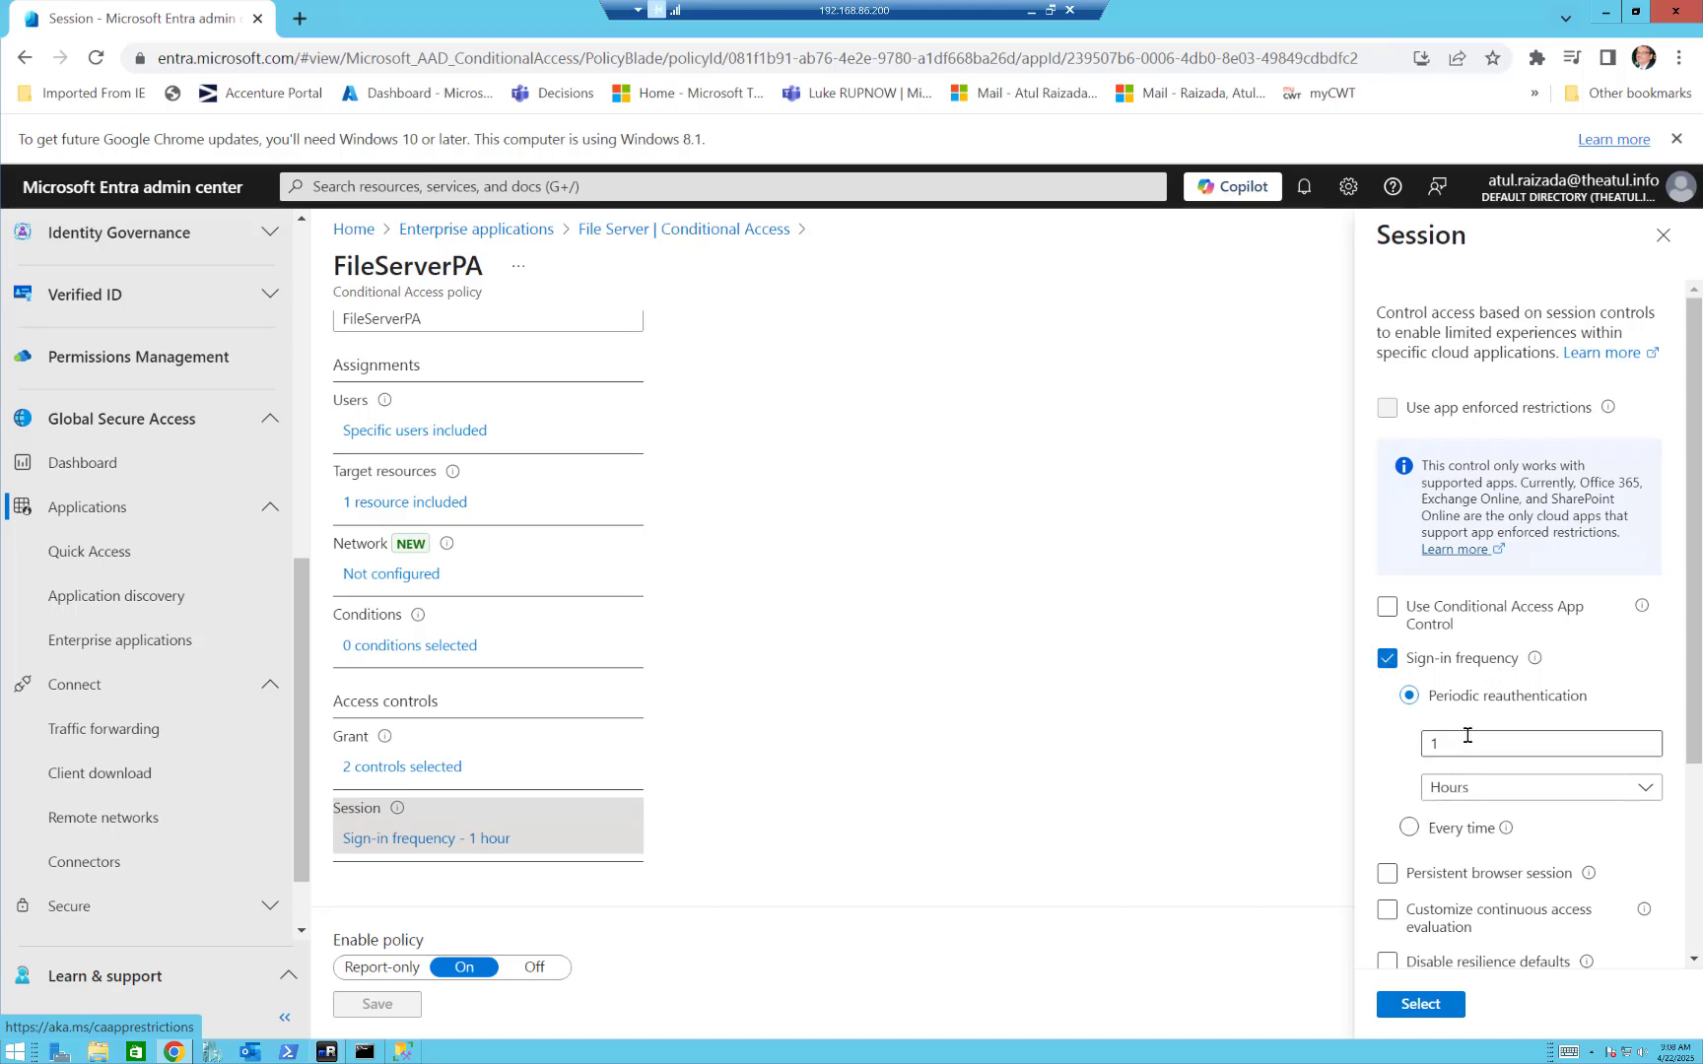
{"action": "mouse_move", "coordinate": [1687, 720]}
{"action": "left_mouse_down"}
{"action": "mouse_move", "coordinate": [1695, 926]}
{"action": "mouse_move", "coordinate": [1695, 691]}
{"action": "left_mouse_up"}
{"action": "left_click", "coordinate": [1661, 240]}
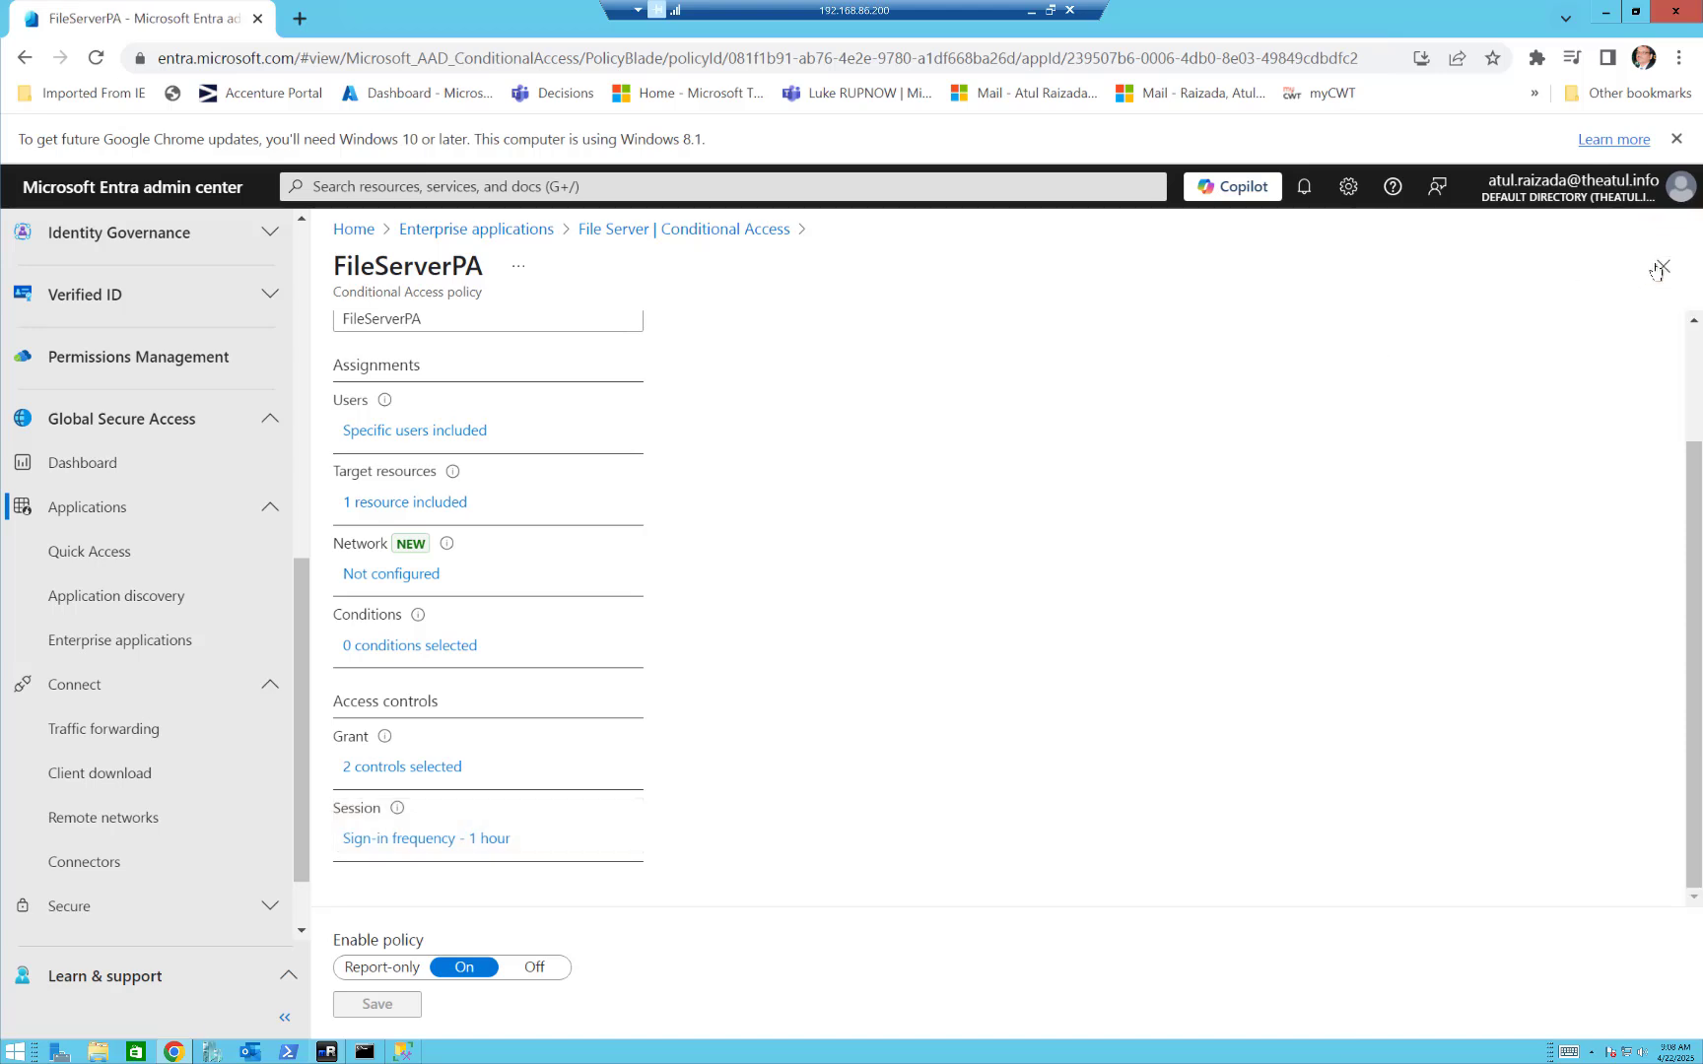
{"action": "left_click", "coordinate": [1661, 266]}
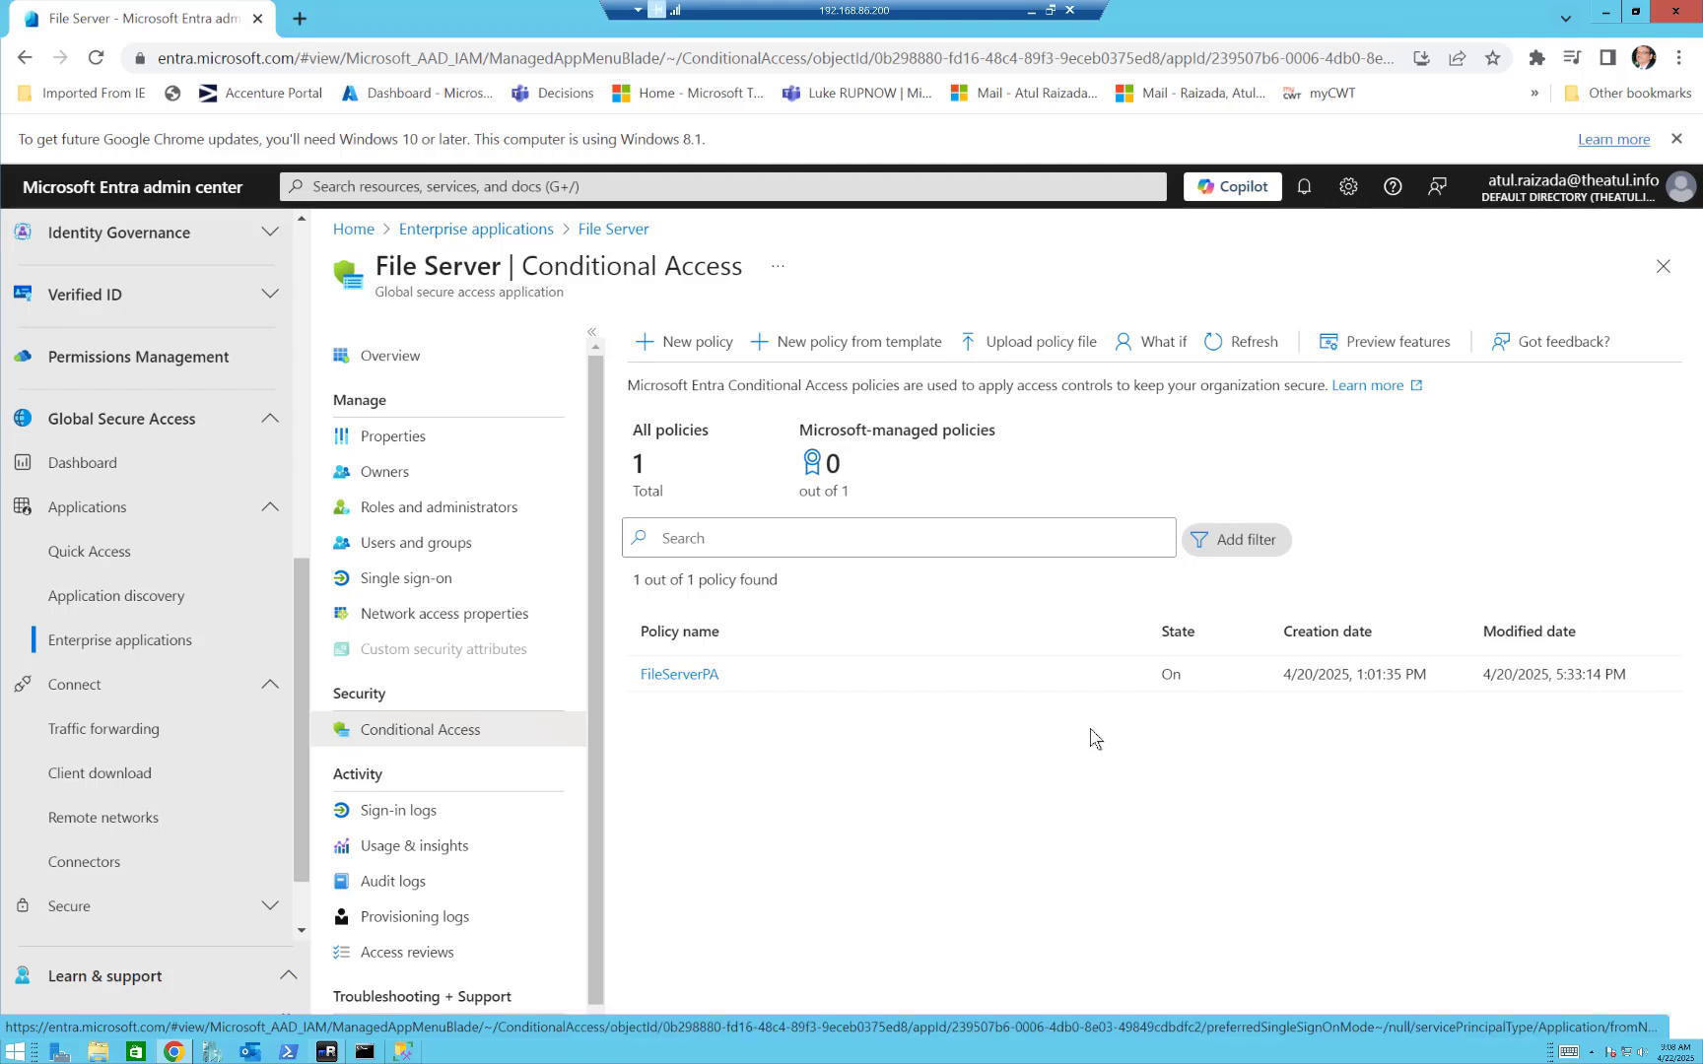
Open the network access properties of the DC Kerberos SSO enterprise application.
{"action": "left_click", "coordinate": [466, 233]}
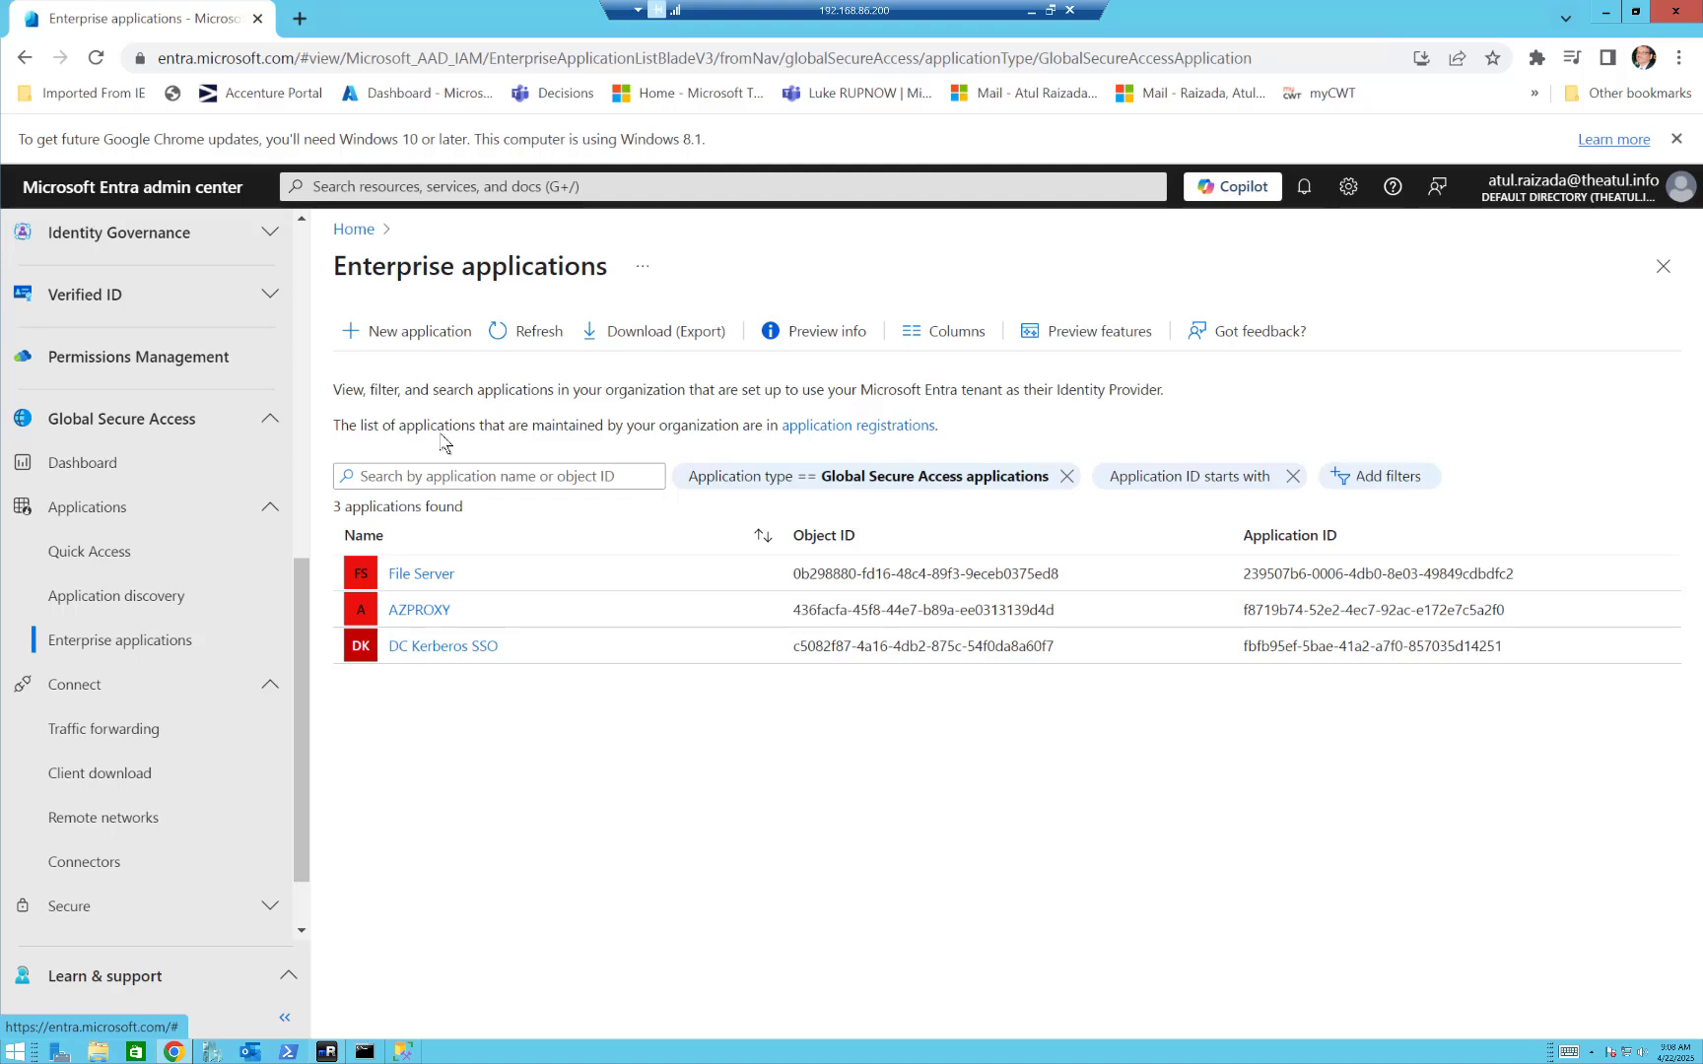
{"action": "left_click", "coordinate": [440, 647]}
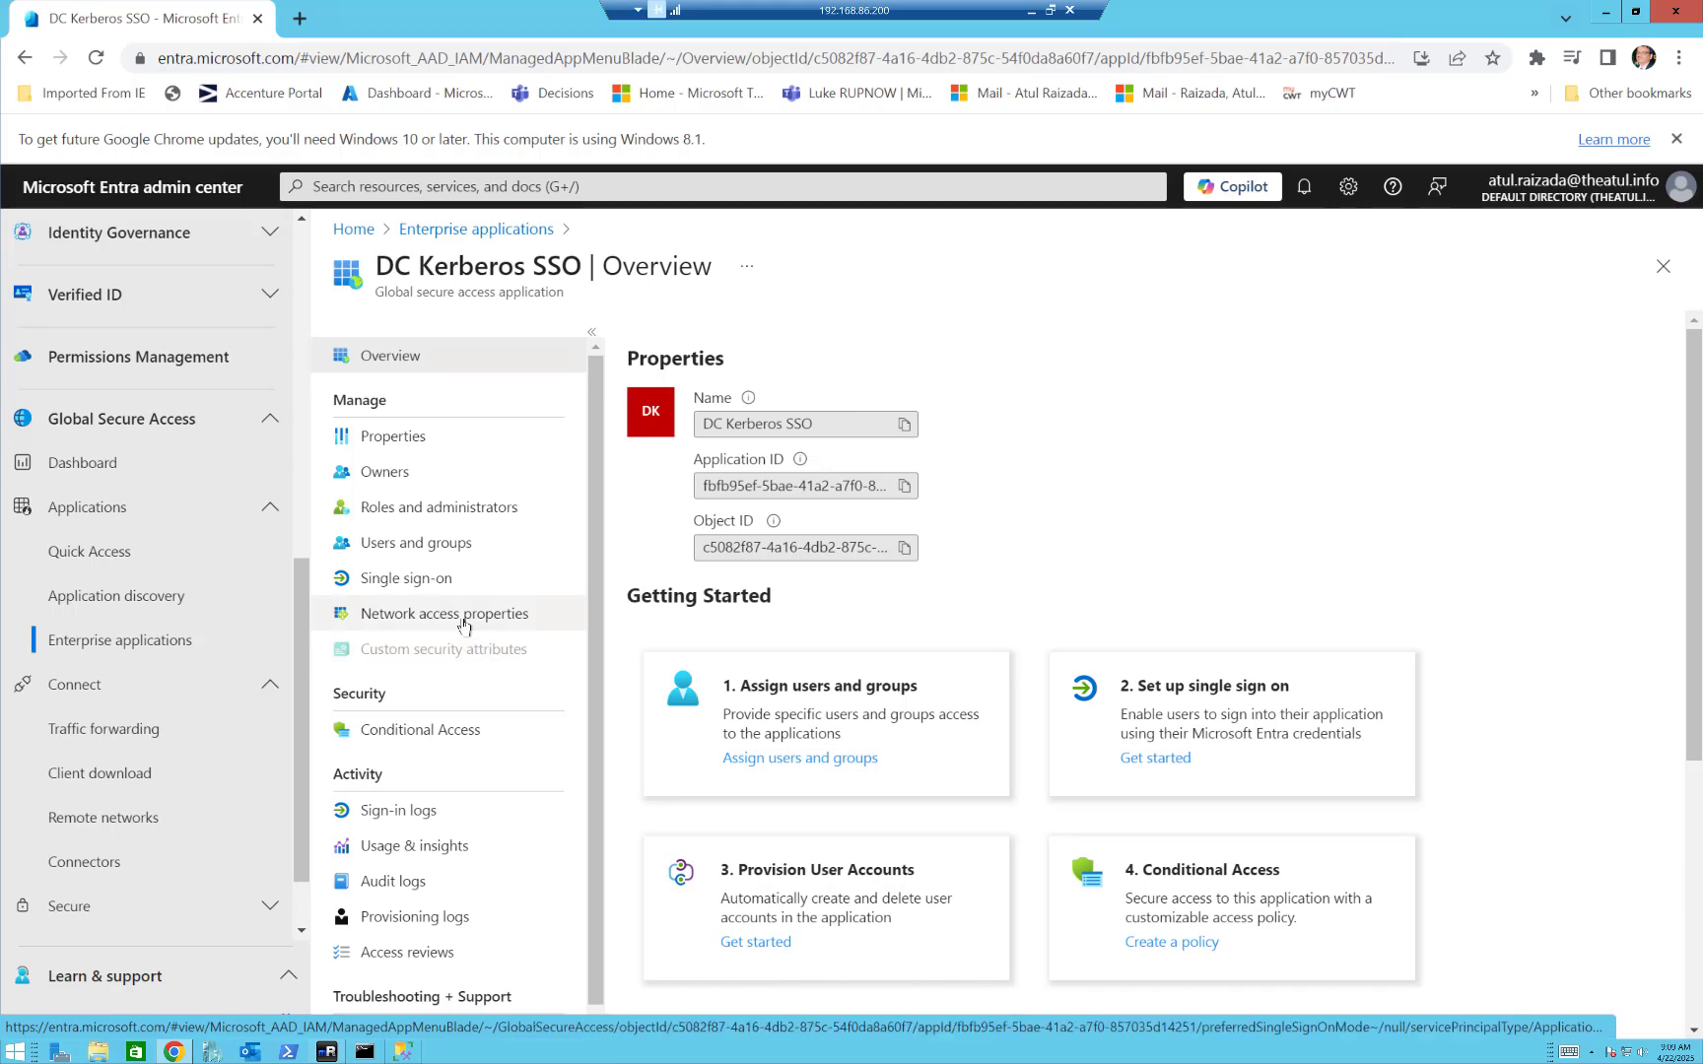
{"action": "left_click", "coordinate": [463, 621]}
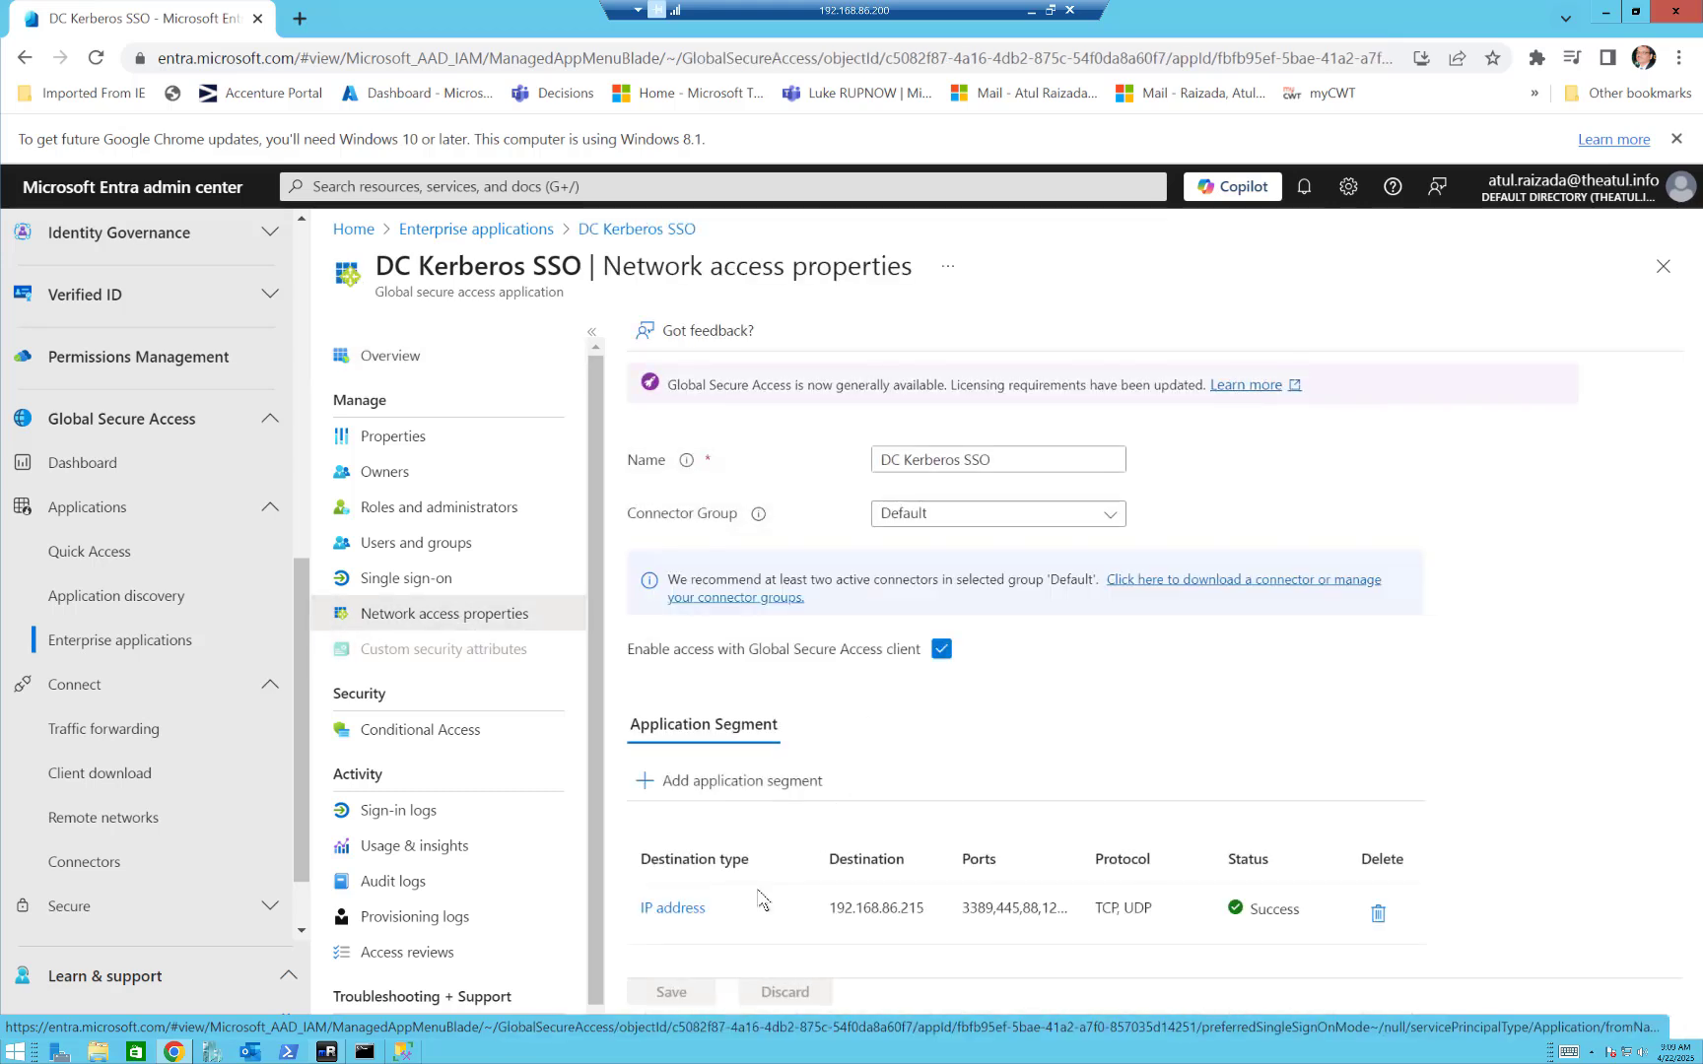
Inspect the full port list of DC Kerberos SSO's IP address segment and close the segment without changes.
{"action": "left_click", "coordinate": [671, 915]}
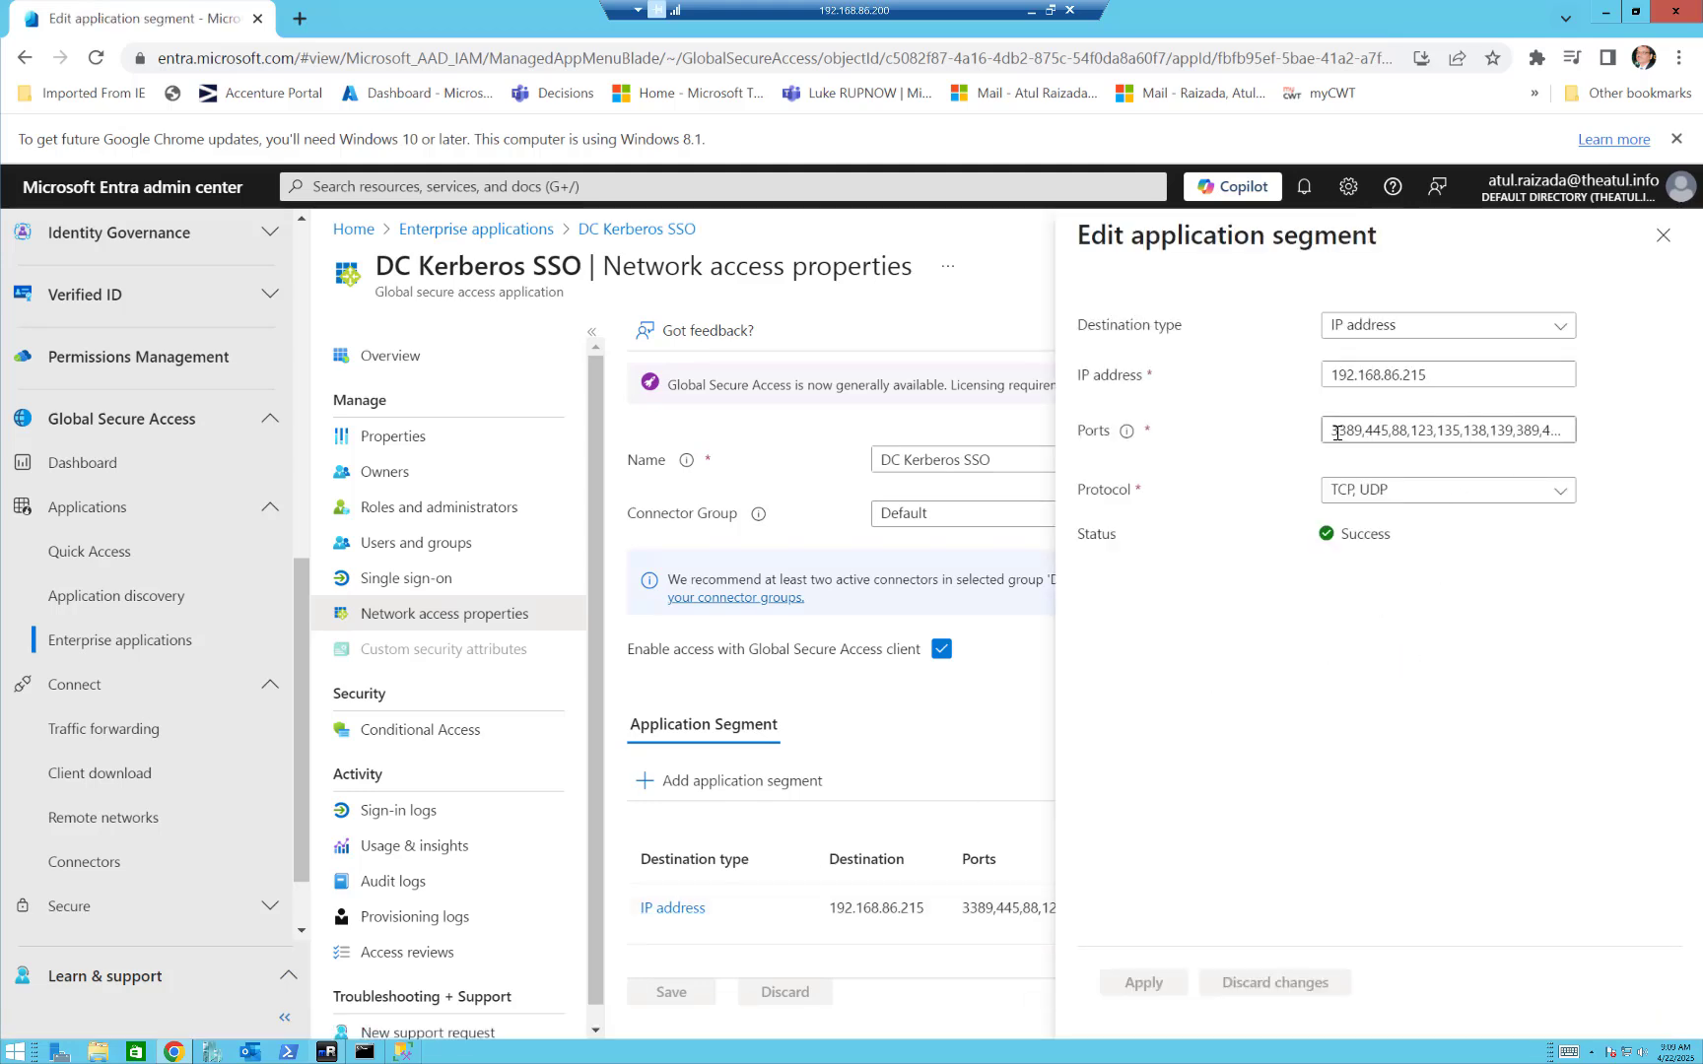
{"action": "left_click_drag", "start_coordinate": [1331, 432], "coordinate": [1607, 429]}
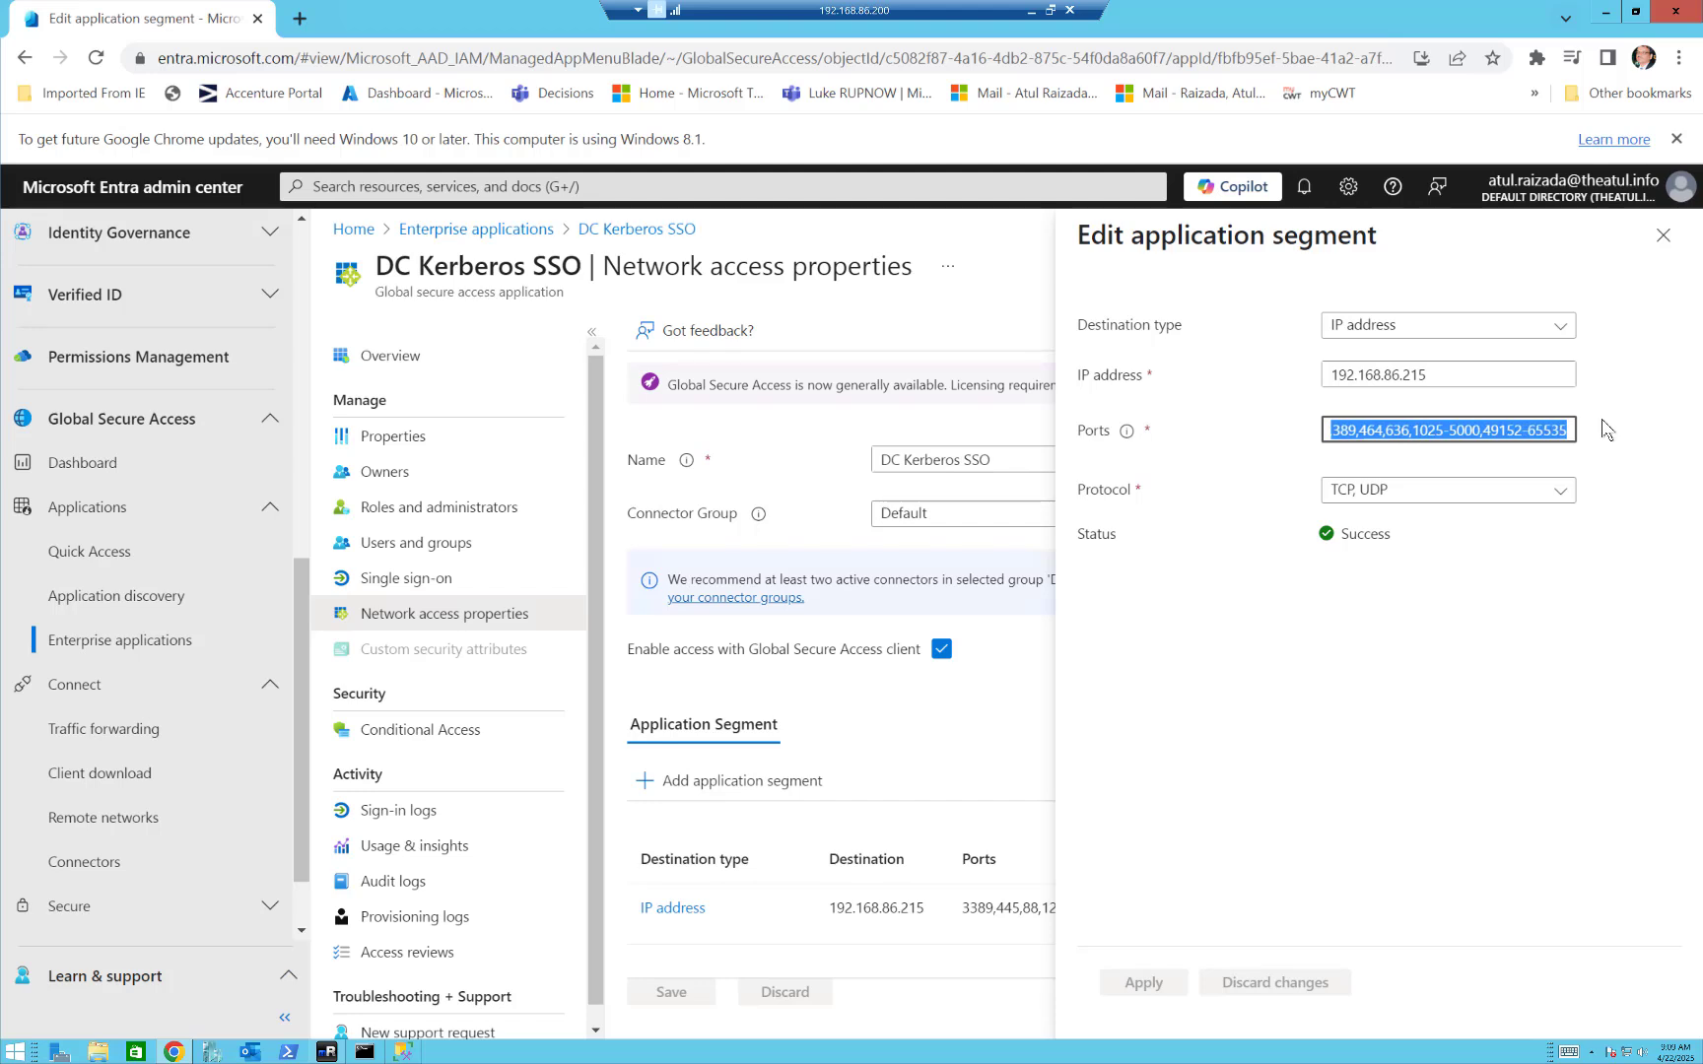
{"action": "right_click", "coordinate": [1464, 427]}
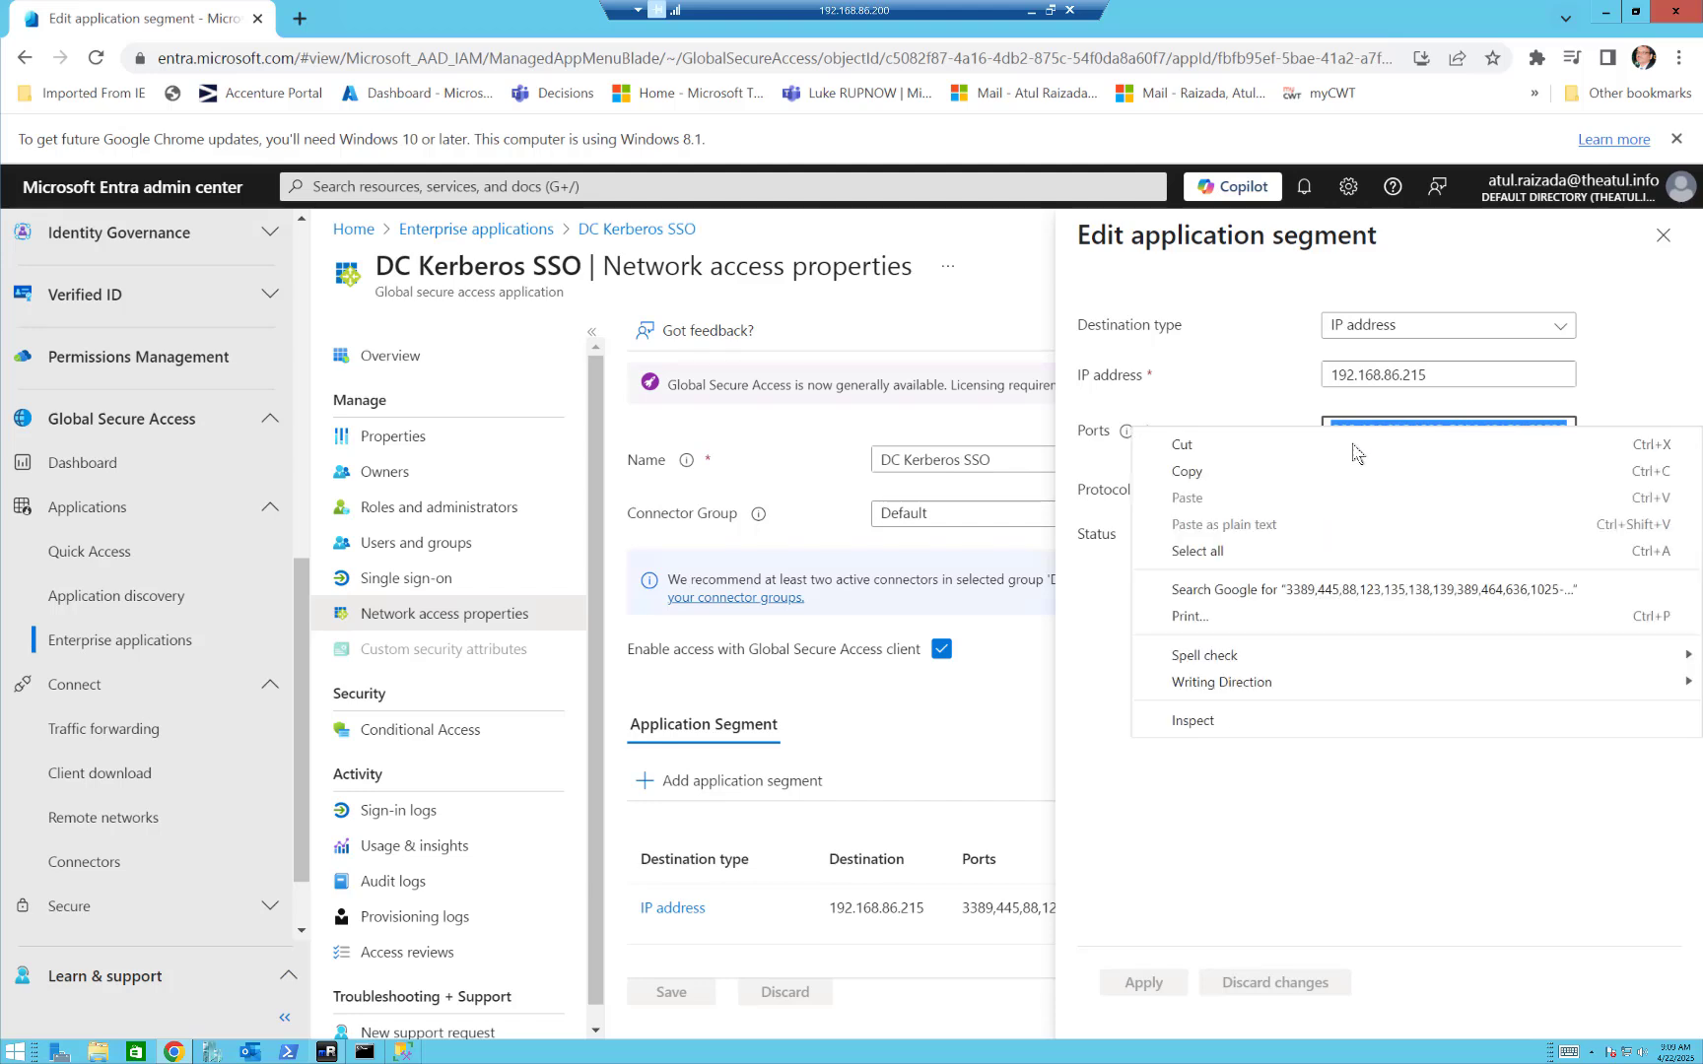
{"action": "left_click", "coordinate": [1015, 779]}
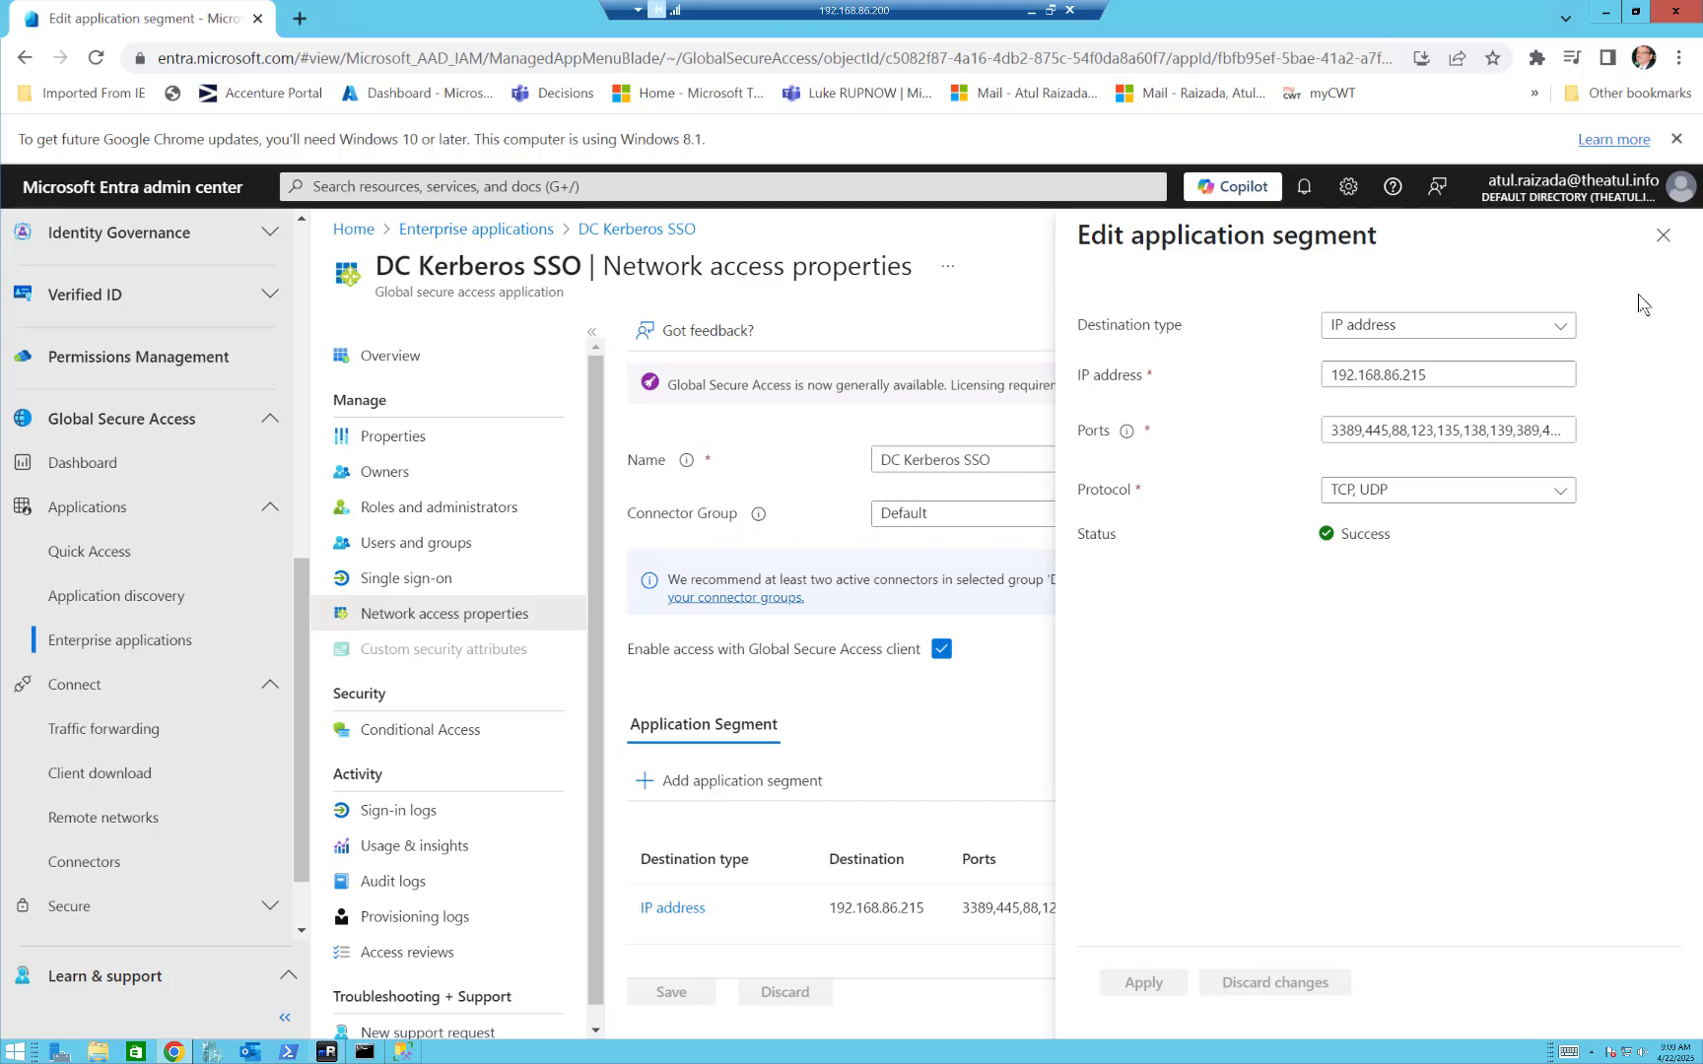
{"action": "left_click", "coordinate": [1661, 241]}
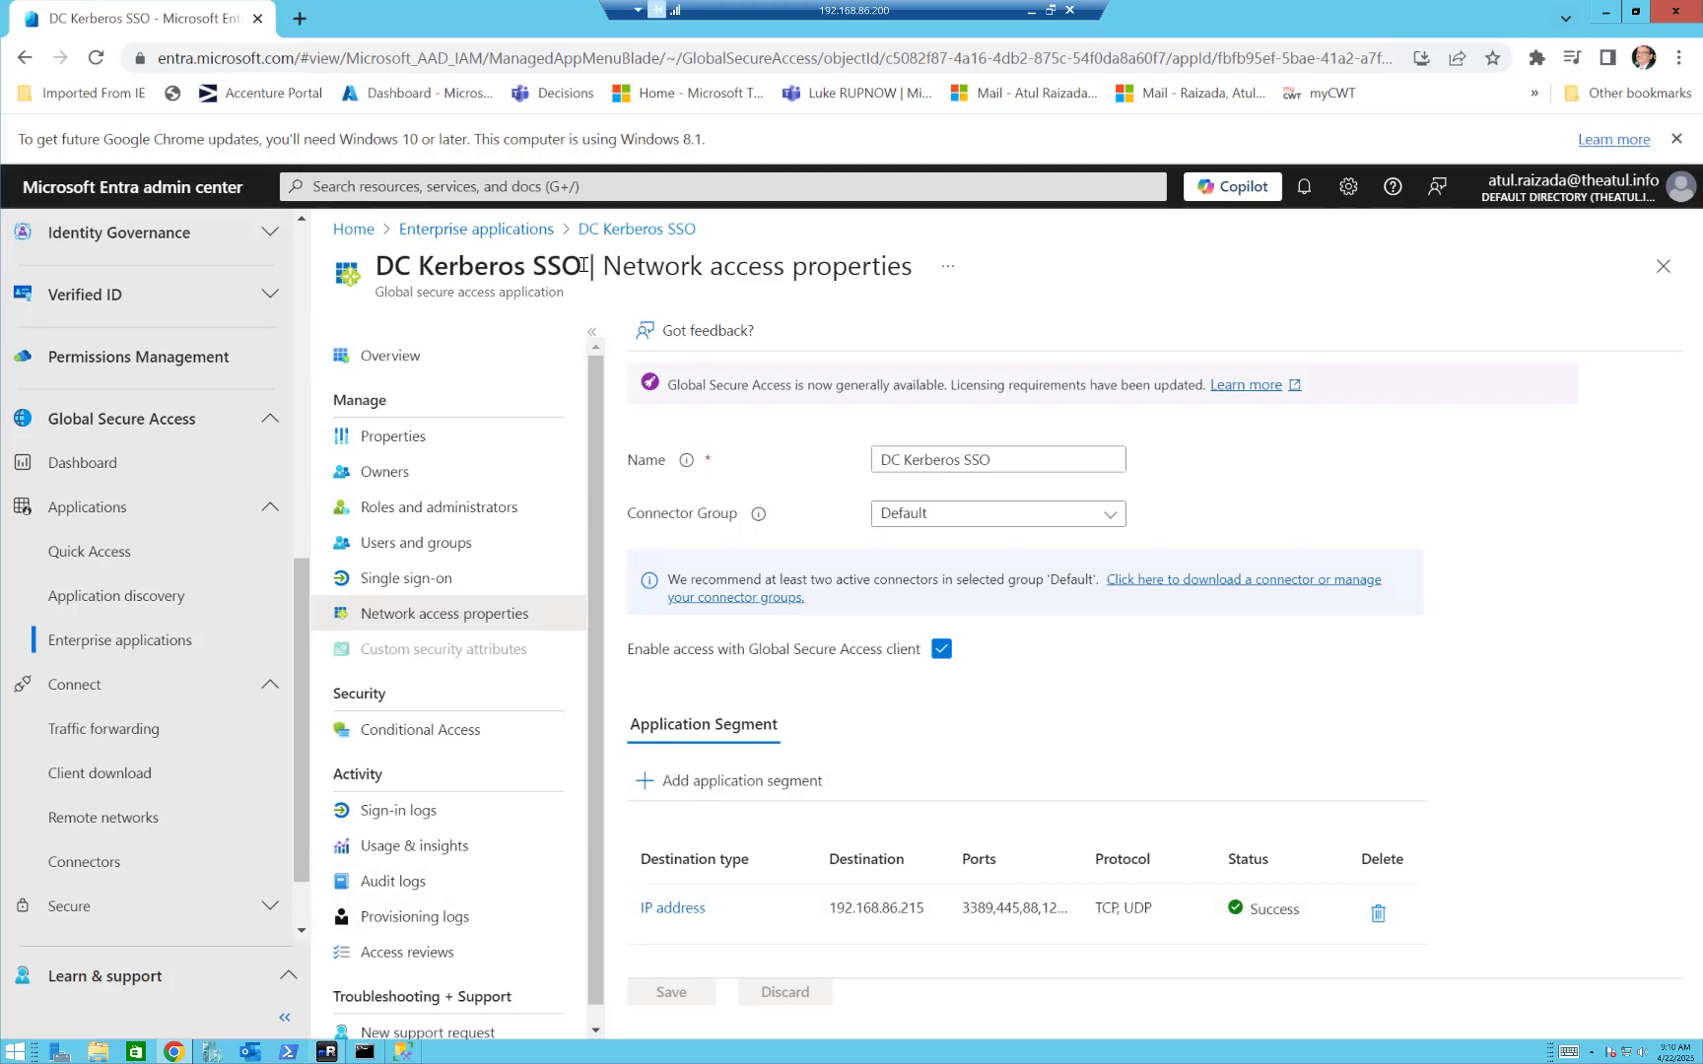
{"action": "left_click_drag", "start_coordinate": [583, 266], "coordinate": [331, 273]}
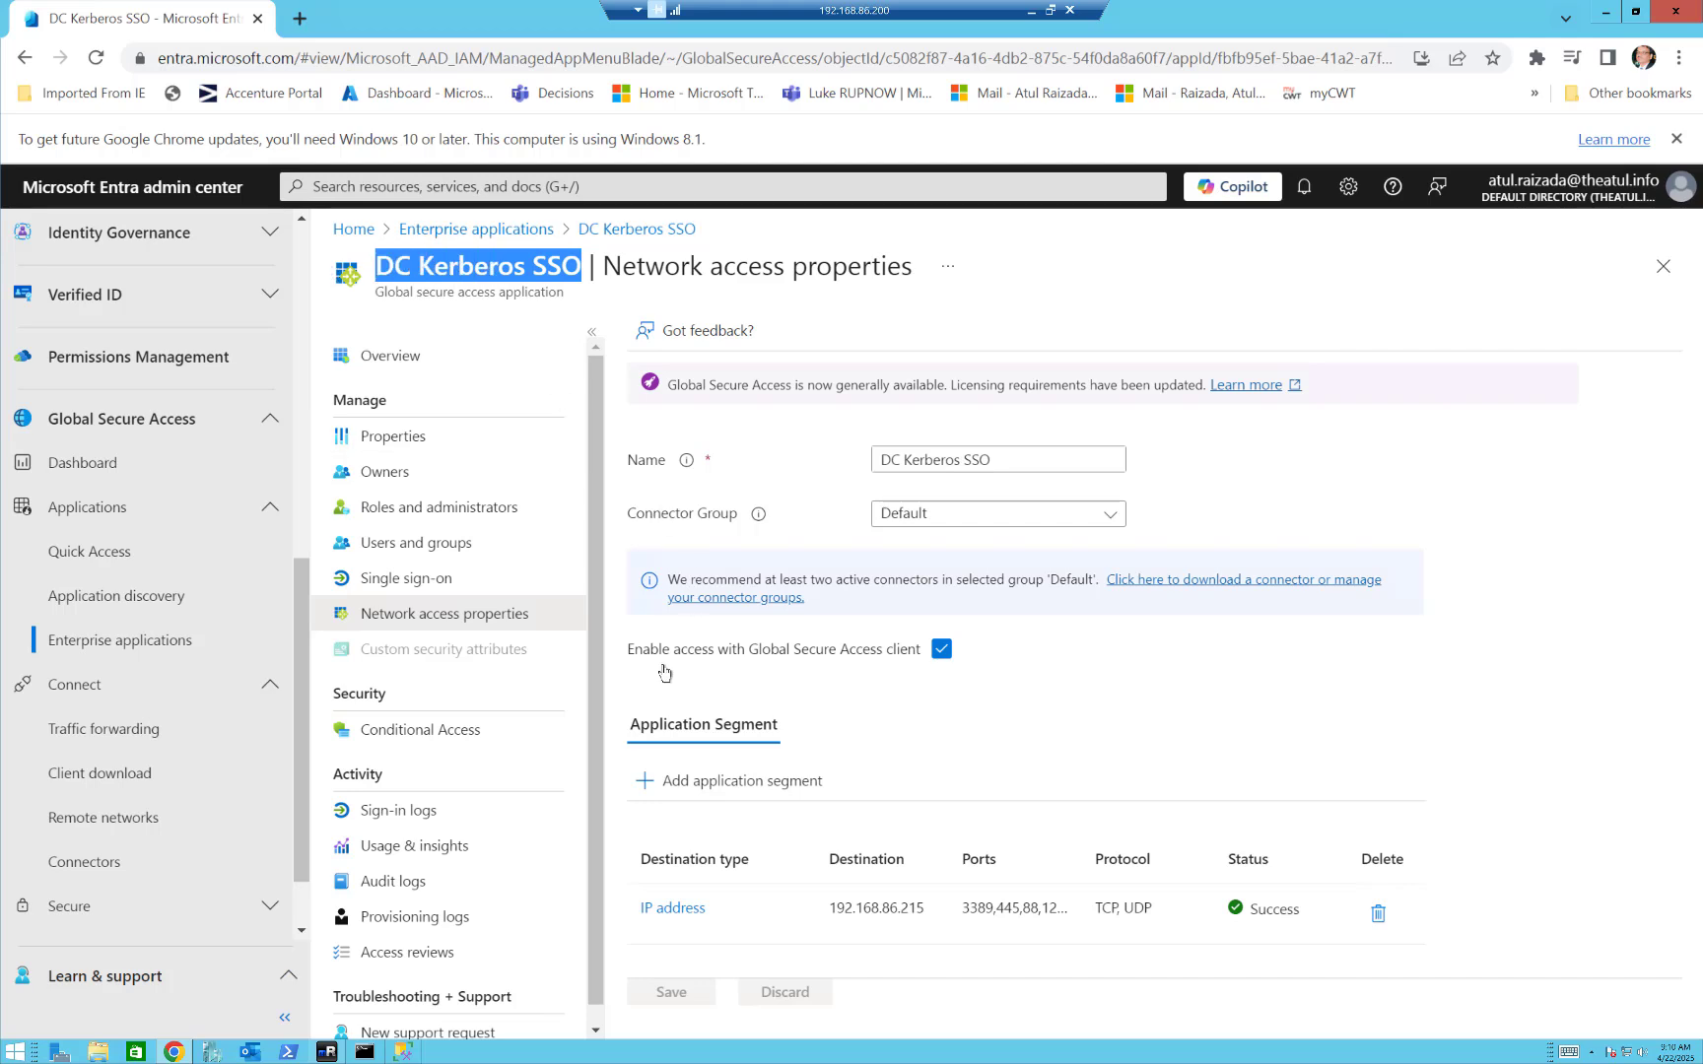
Return to the enterprise applications list and view the Global Secure Access traffic forwarding profiles.
{"action": "left_click", "coordinate": [492, 237]}
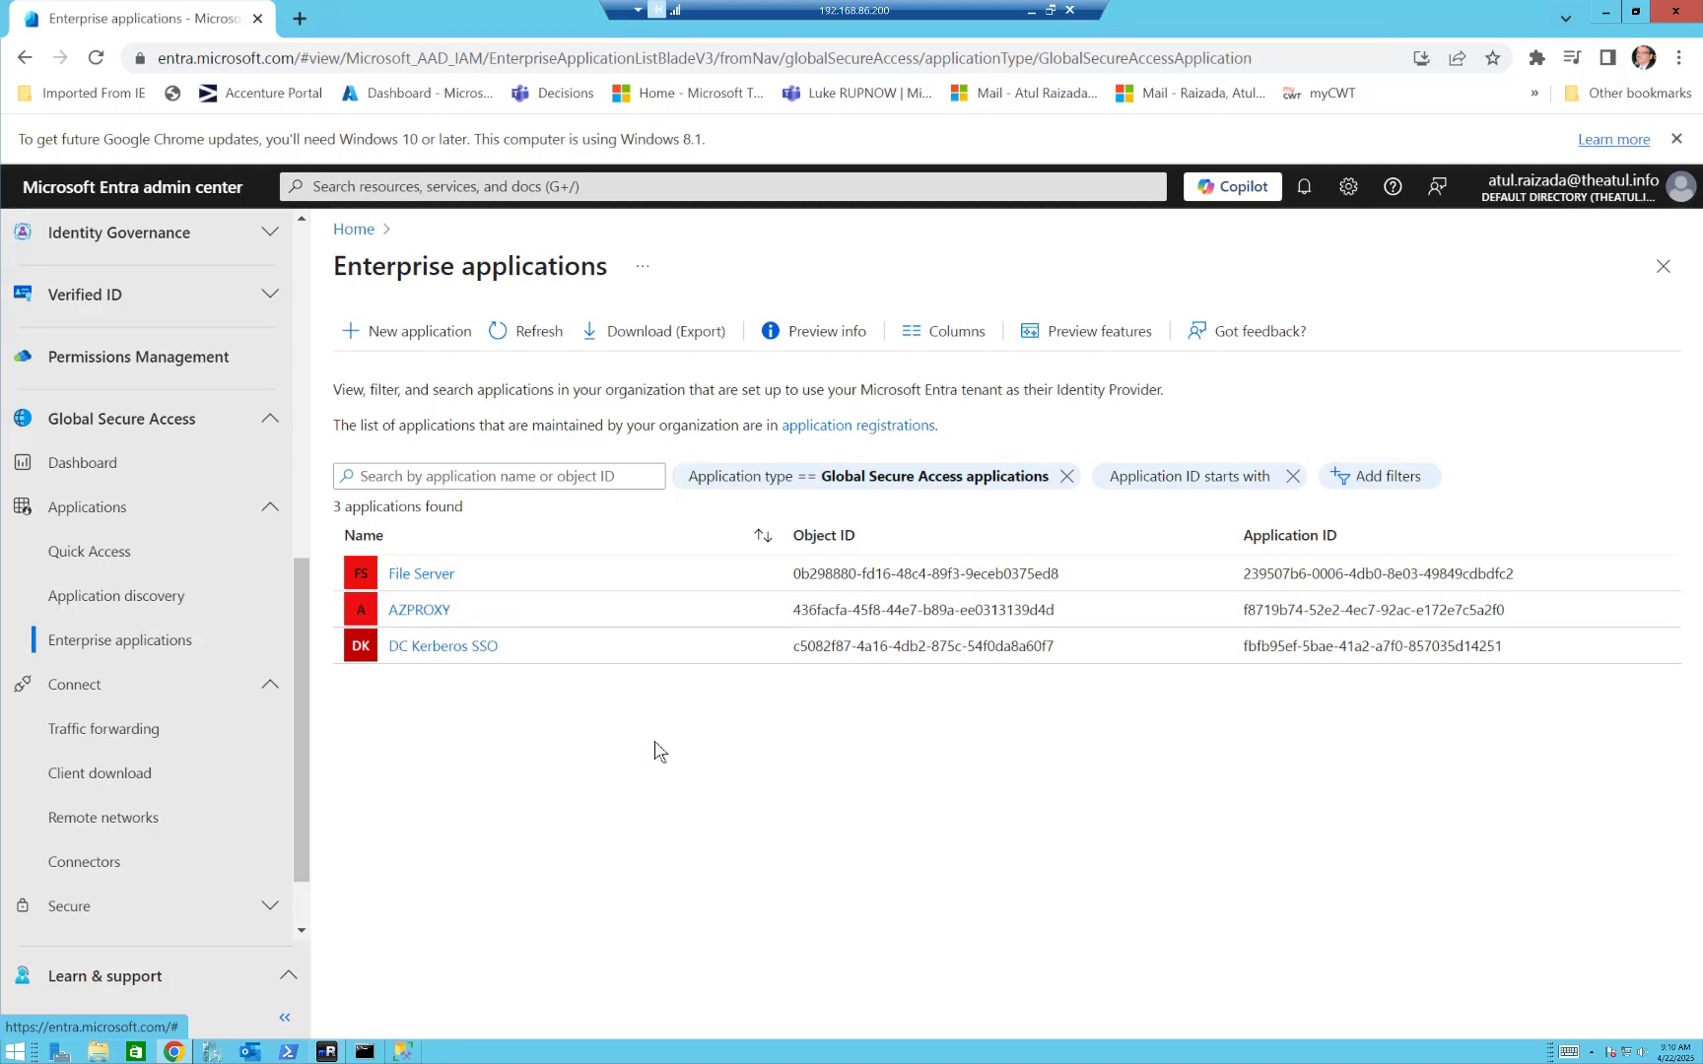
{"action": "left_click", "coordinate": [143, 742]}
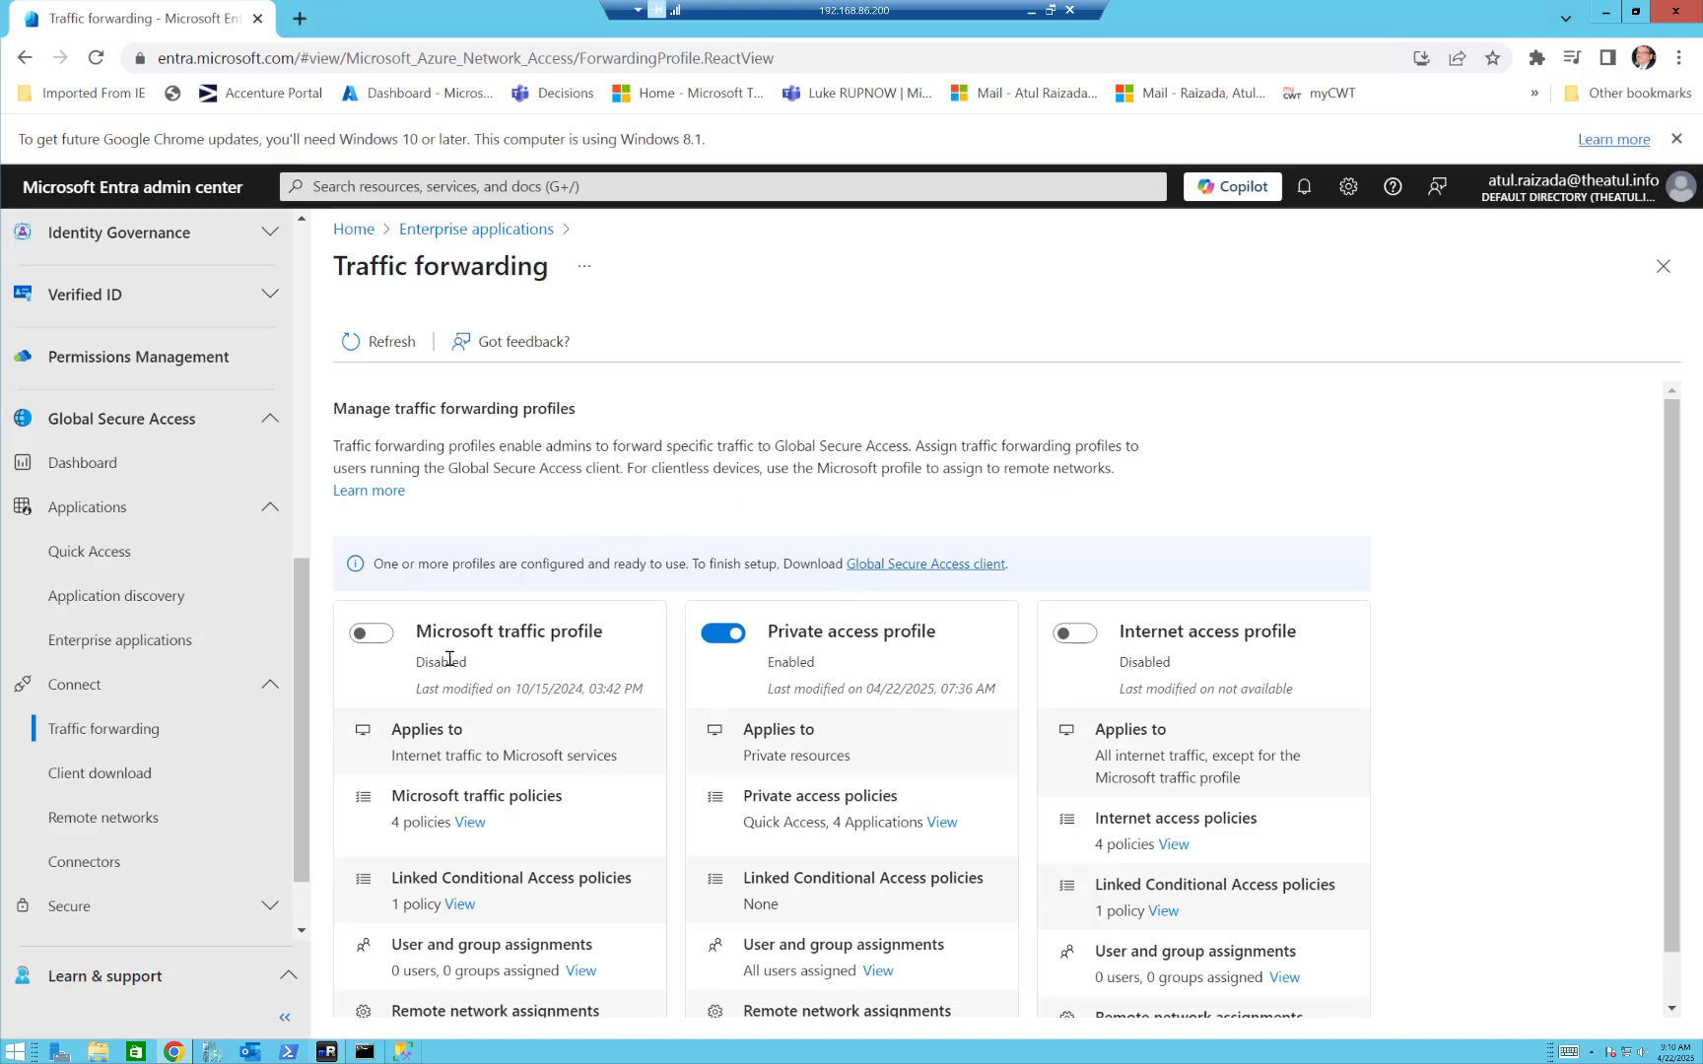
View the Global Secure Access client downloads and highlight the Windows and Android system requirements.
{"action": "left_click", "coordinate": [115, 785]}
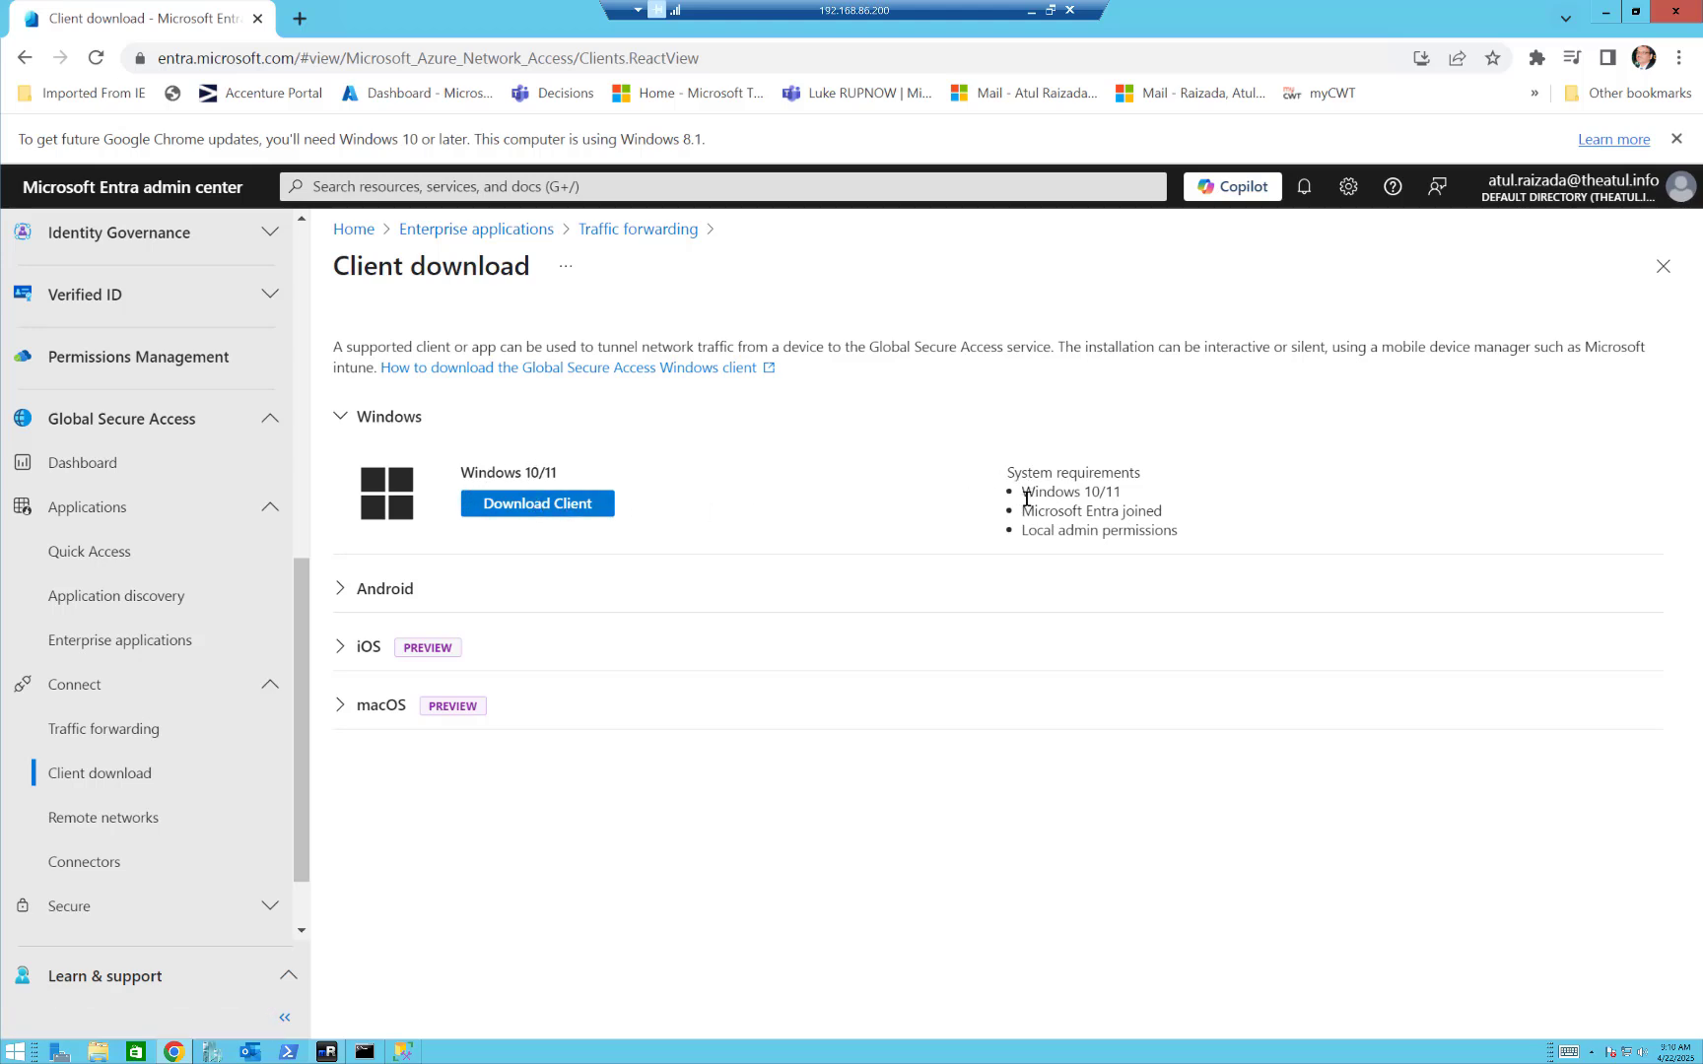
{"action": "left_click_drag", "start_coordinate": [1061, 522], "coordinate": [1197, 536]}
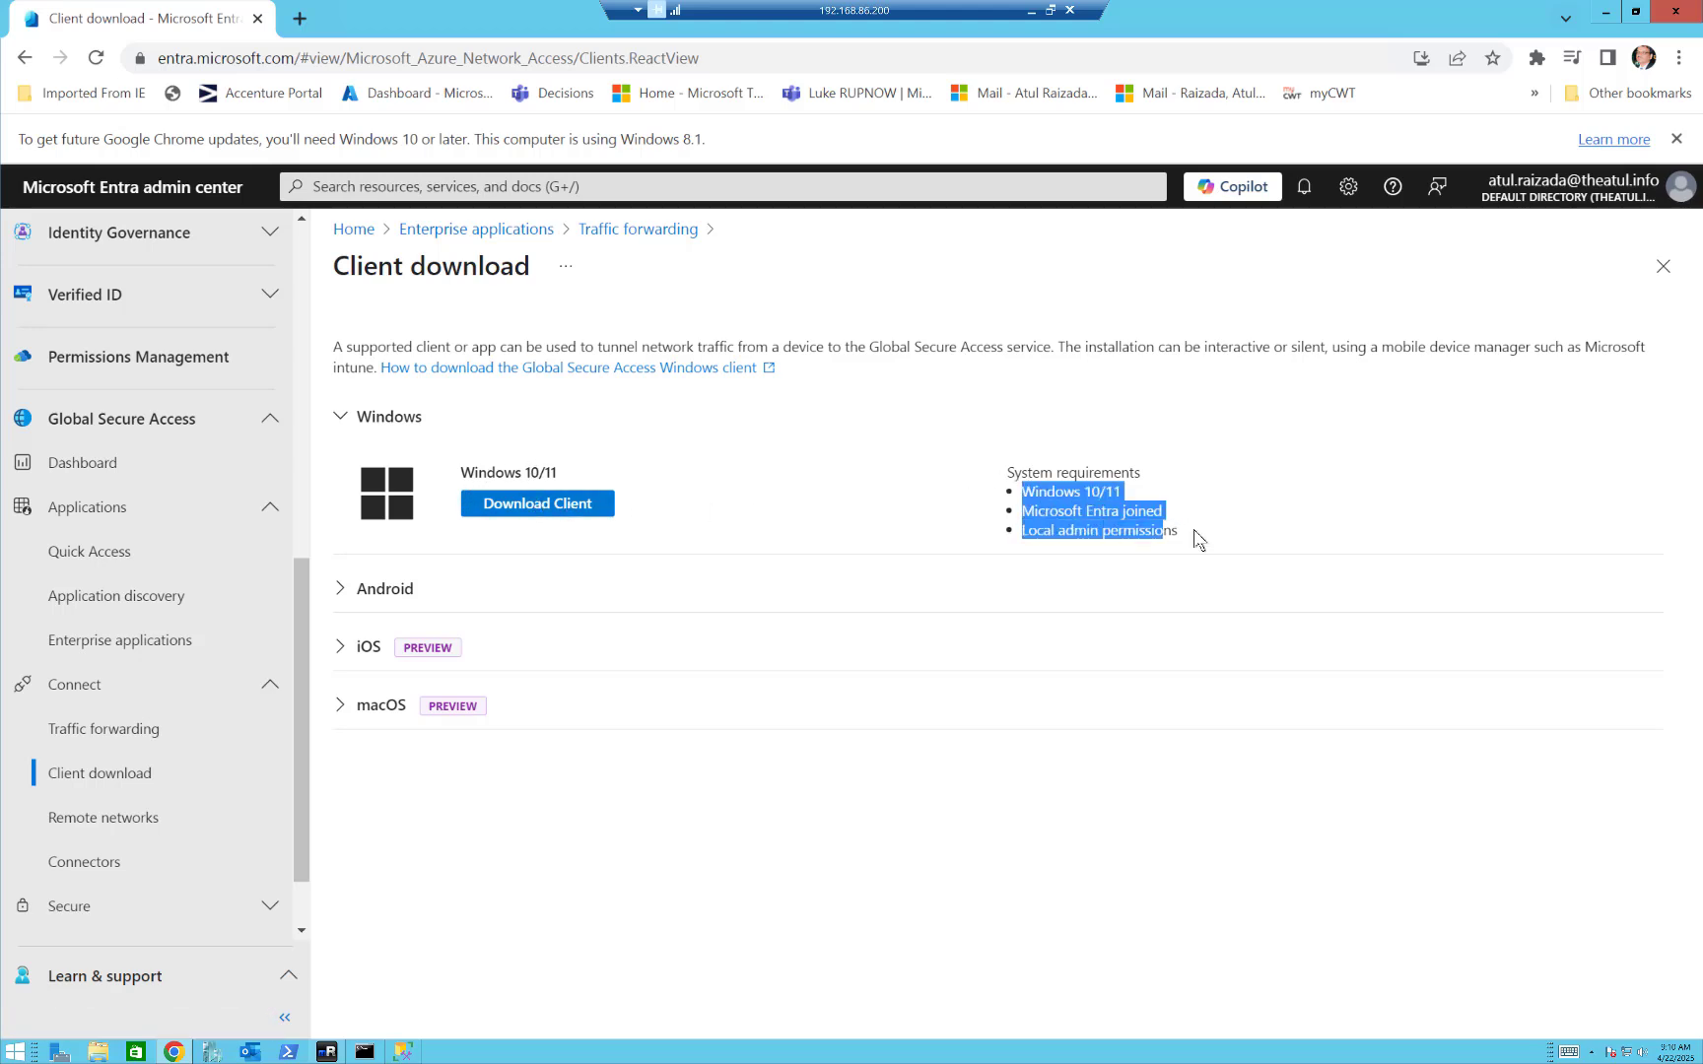
{"action": "left_click", "coordinate": [347, 596]}
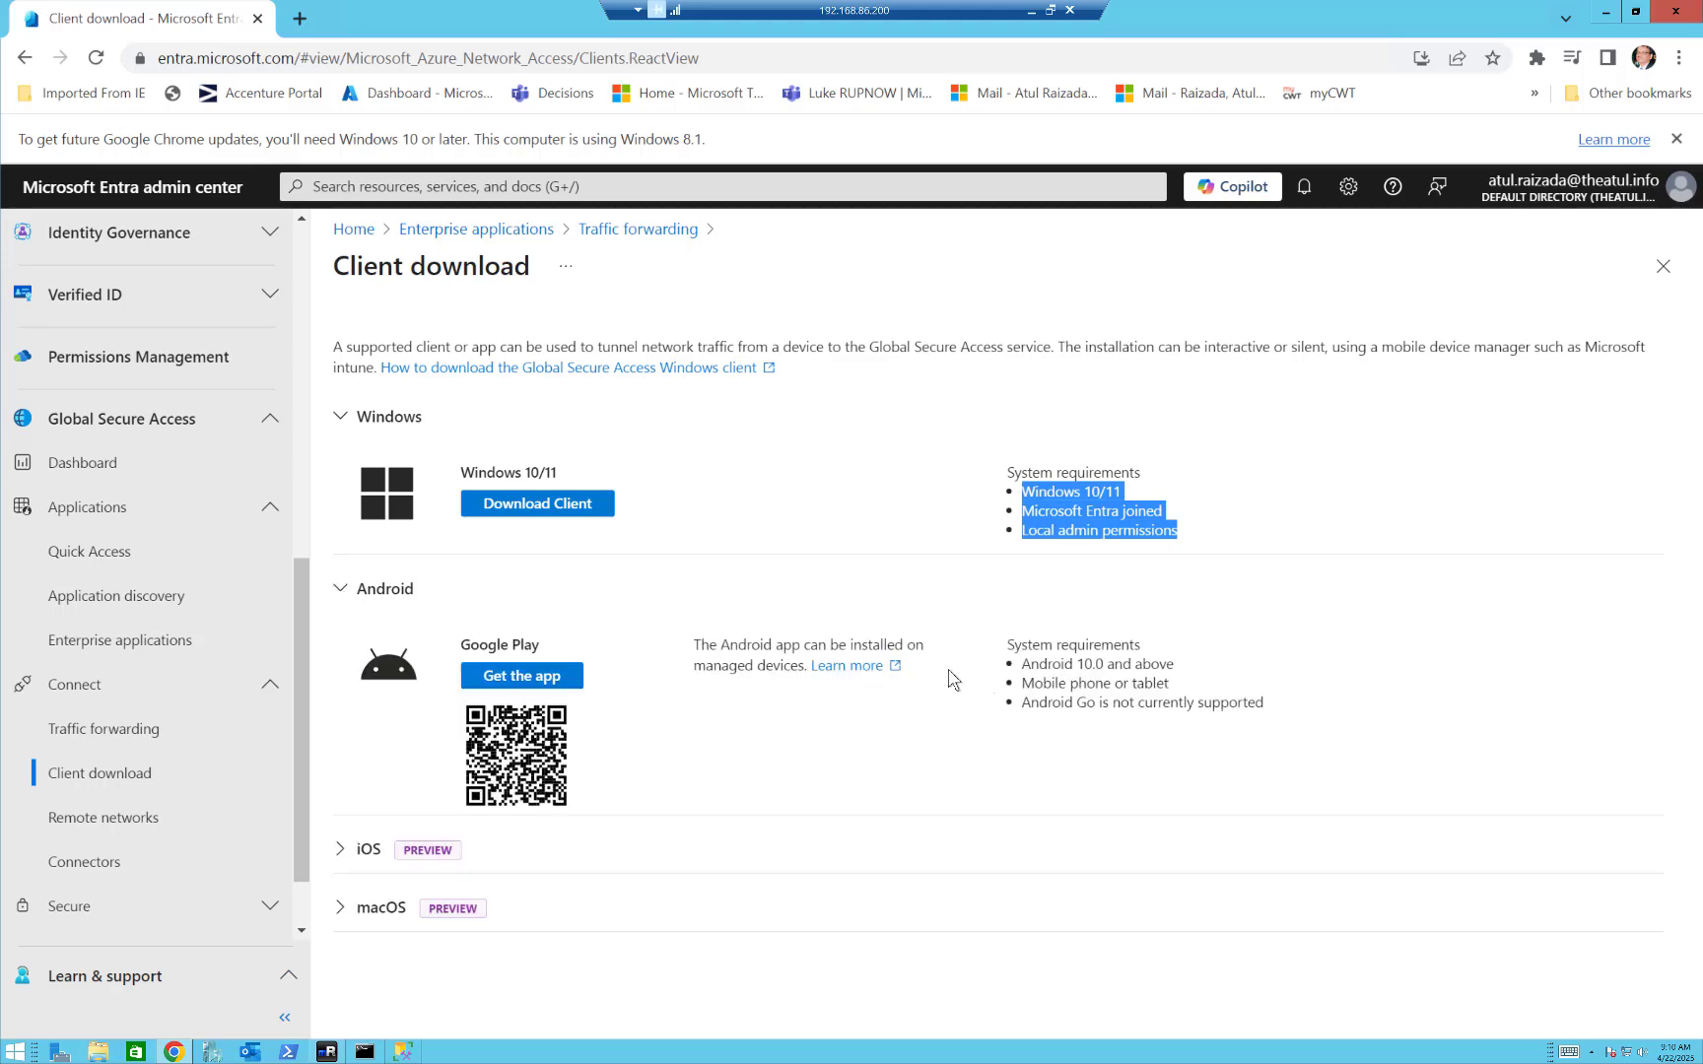
{"action": "left_click_drag", "start_coordinate": [1021, 663], "coordinate": [1321, 708]}
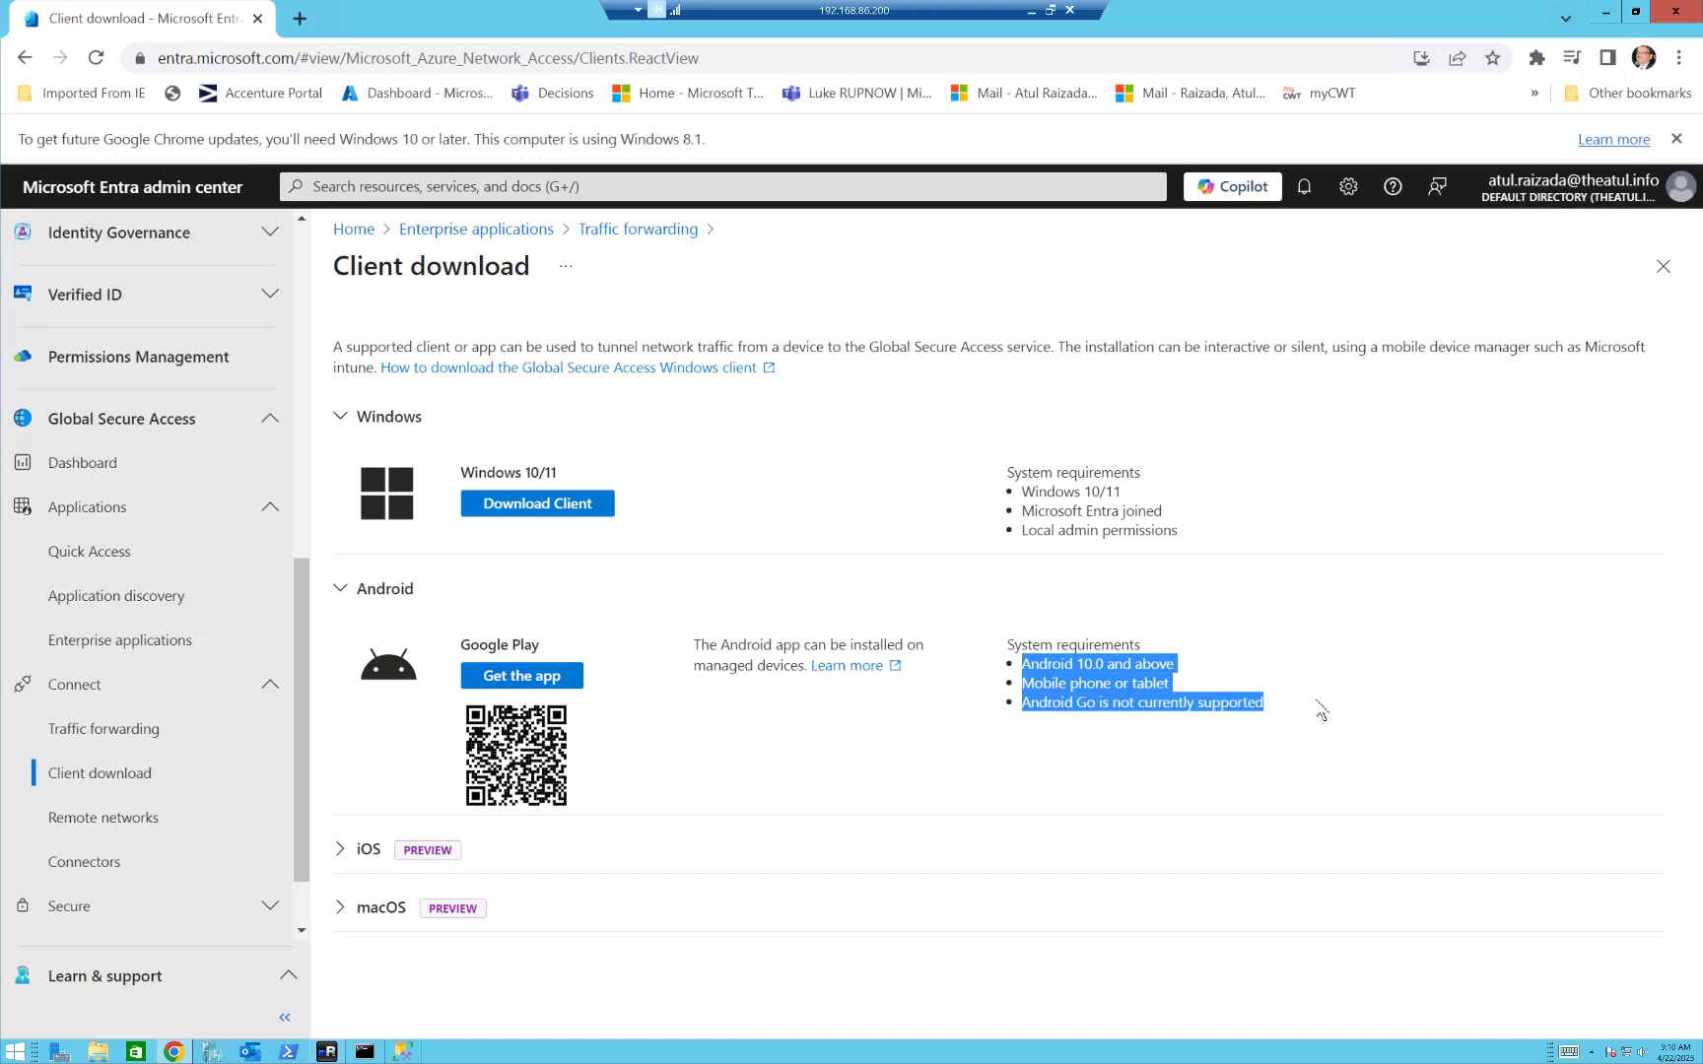
Expand the iOS and macOS client downloads and highlight the system requirements of each.
{"action": "left_click", "coordinate": [344, 865]}
{"action": "scroll", "coordinate": [497, 783], "scroll_direction": "down", "scroll_amount": 1}
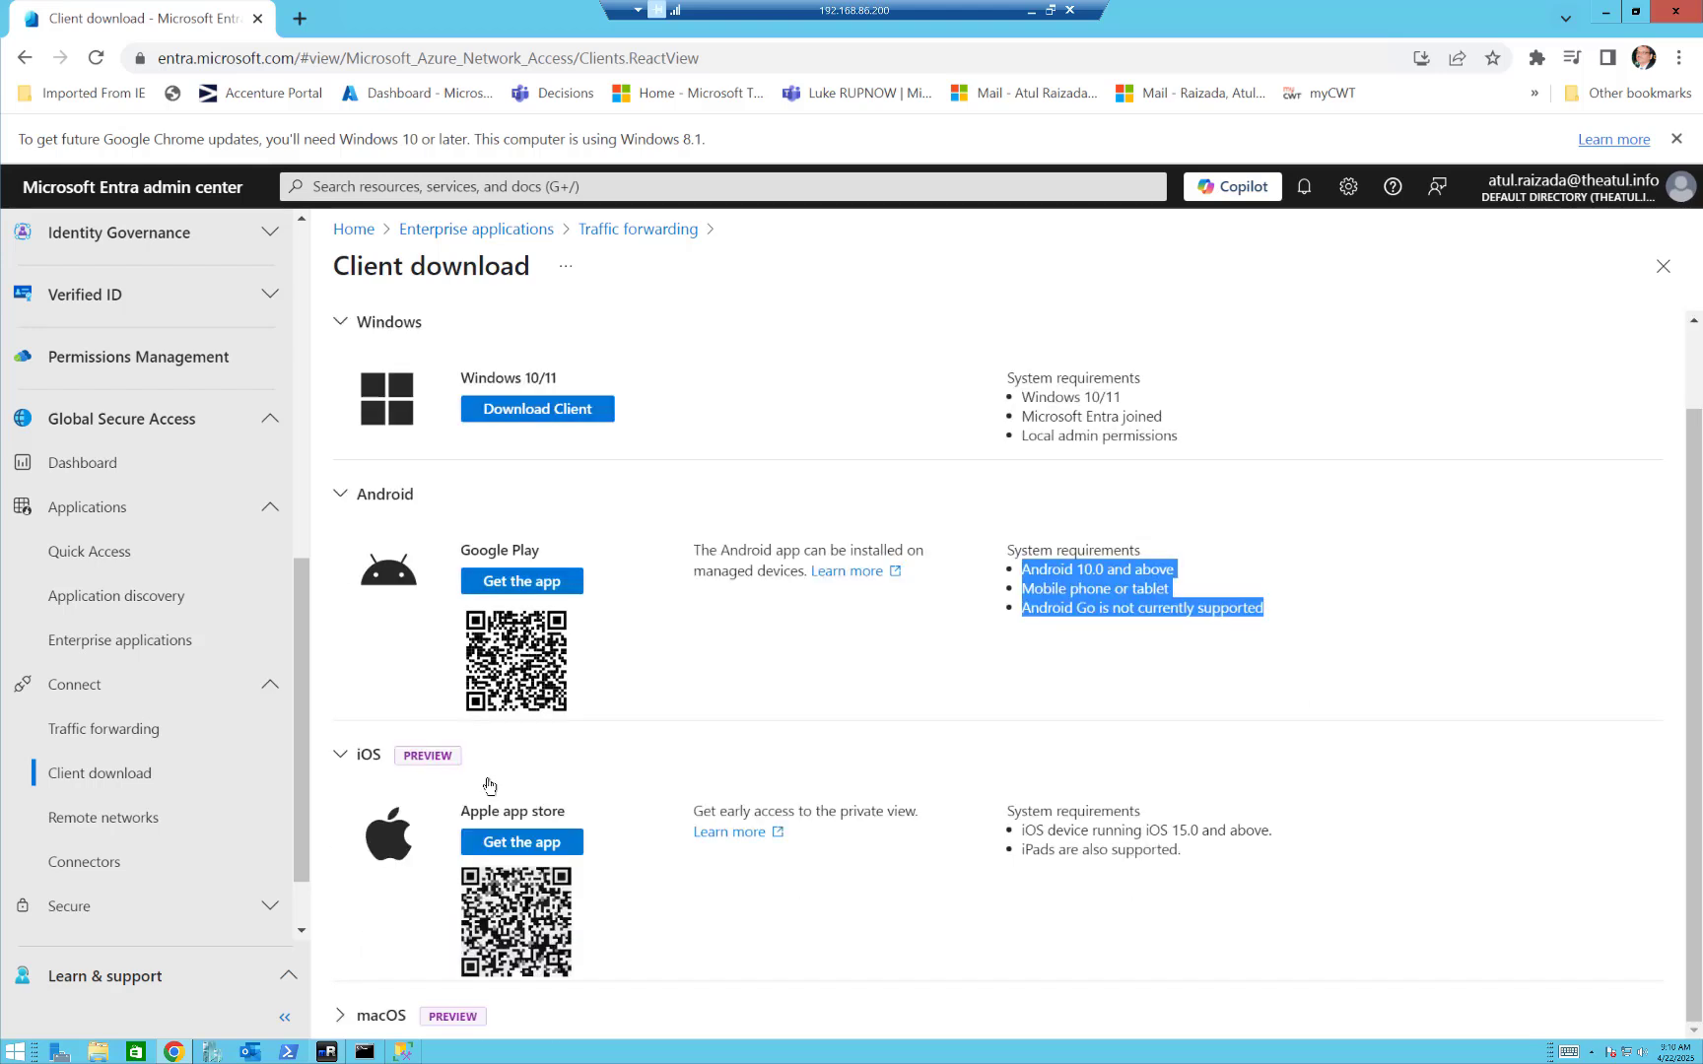
{"action": "left_click", "coordinate": [344, 1020]}
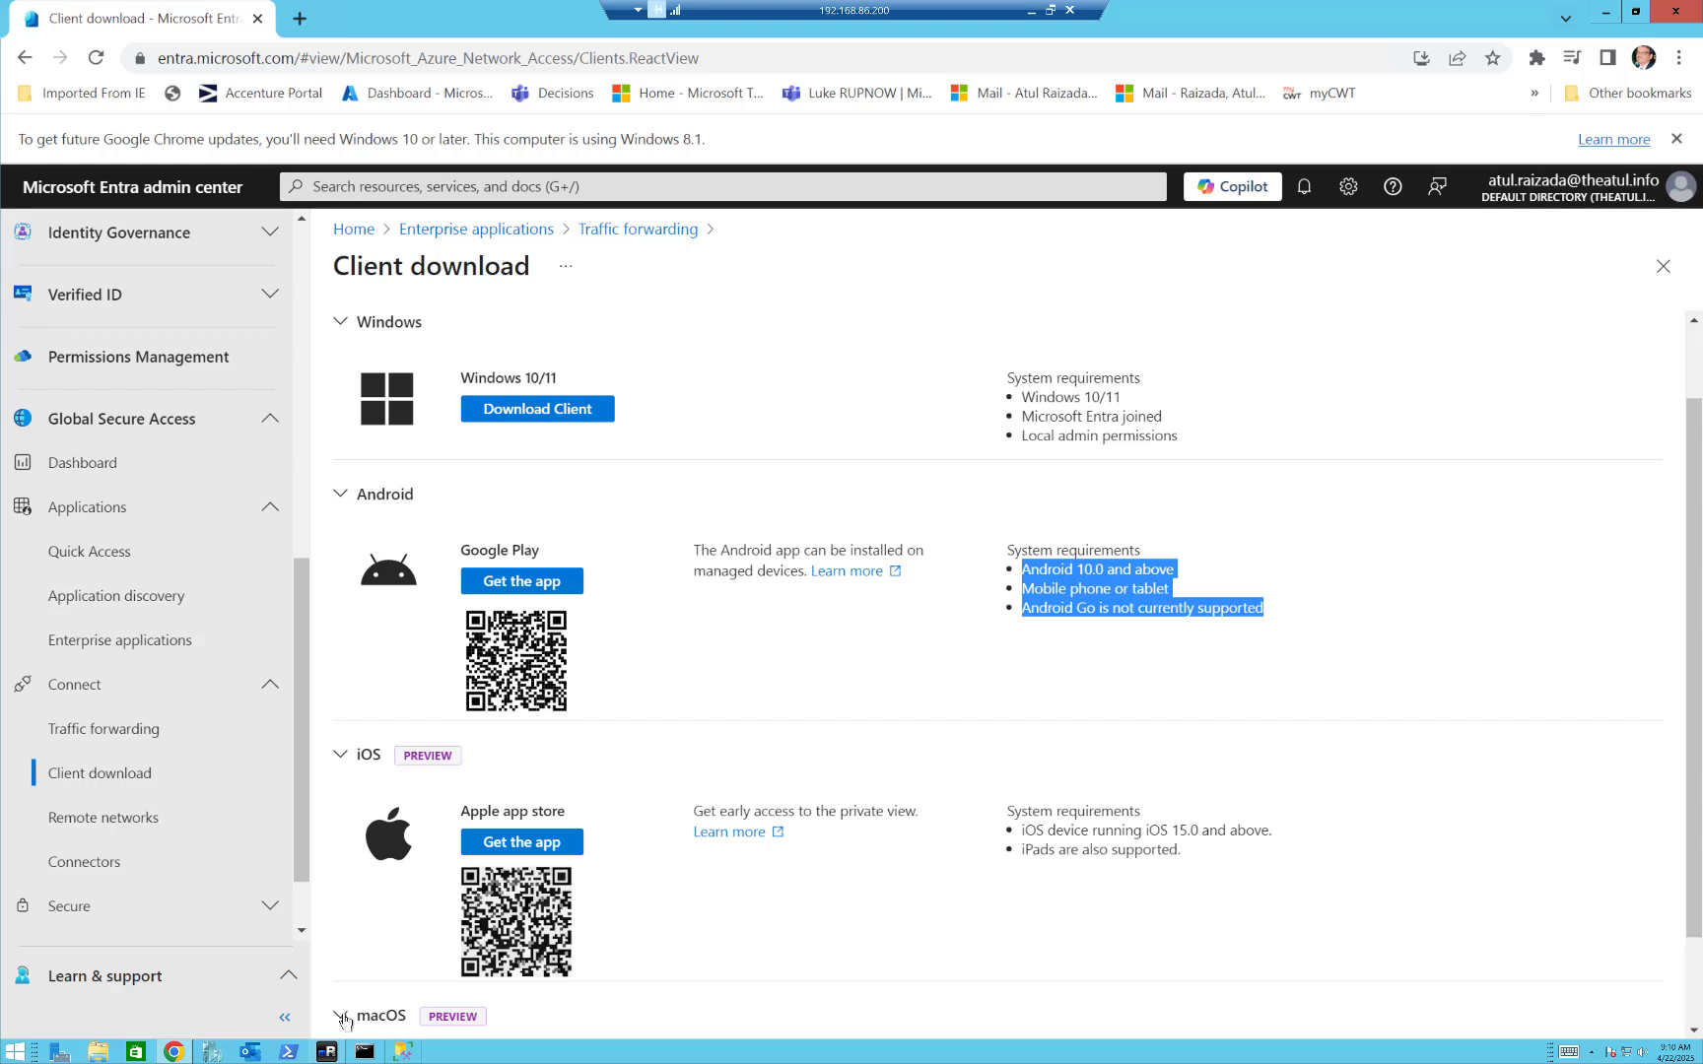
{"action": "scroll", "coordinate": [729, 754], "scroll_direction": "down", "scroll_amount": 1}
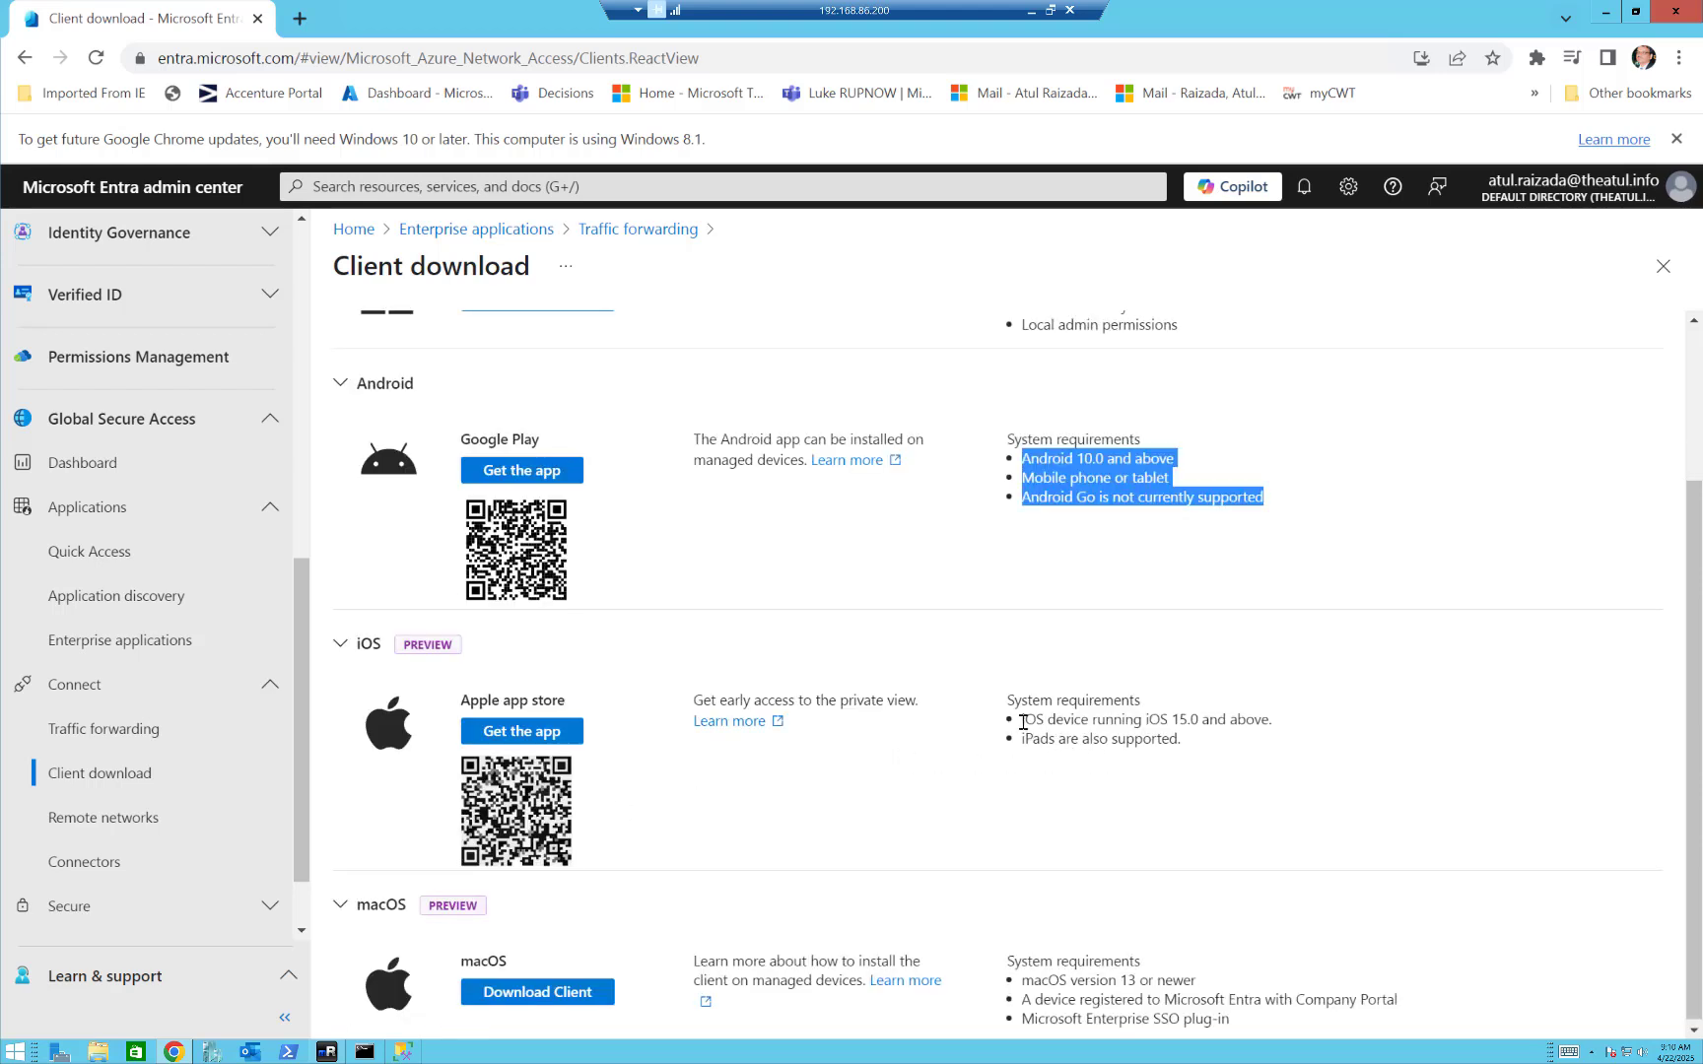
{"action": "left_click_drag", "start_coordinate": [1023, 722], "coordinate": [1220, 779]}
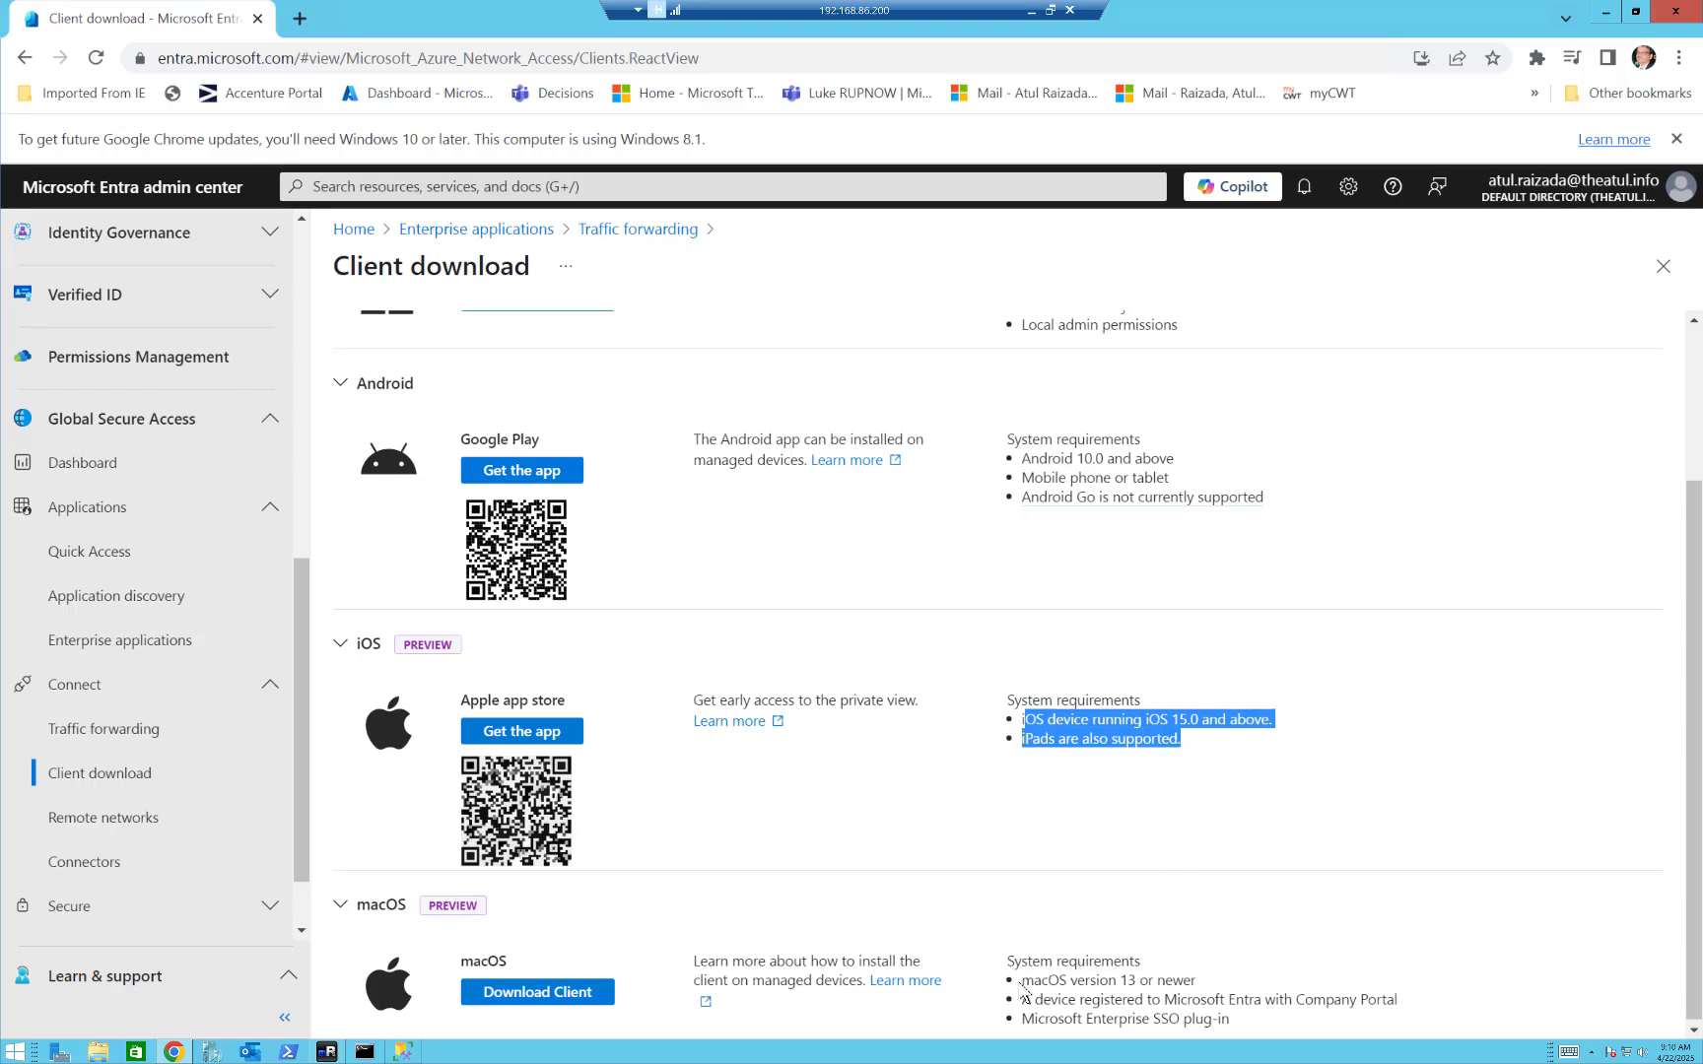
{"action": "left_click_drag", "start_coordinate": [1022, 981], "coordinate": [1239, 1032]}
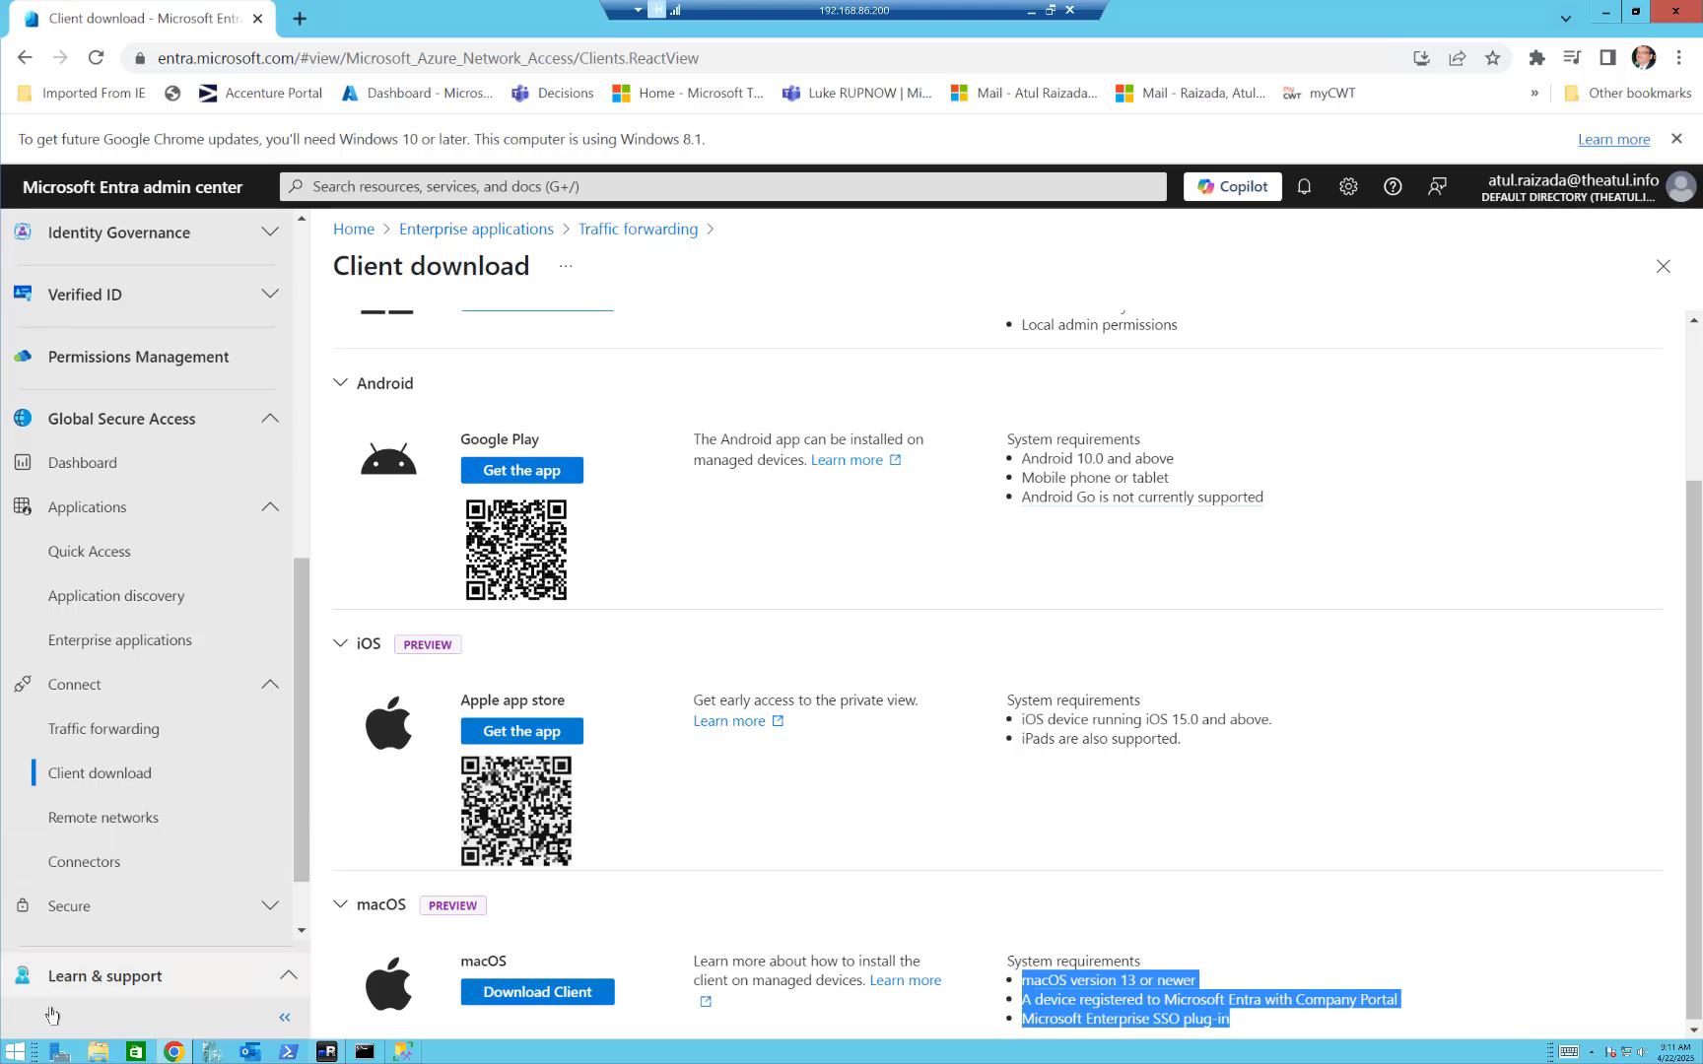
Sign in to the Azure portal with the already signed-in admin account, view the PAPC01 virtual machine's overview, and close the portal.
{"action": "left_click", "coordinate": [299, 18]}
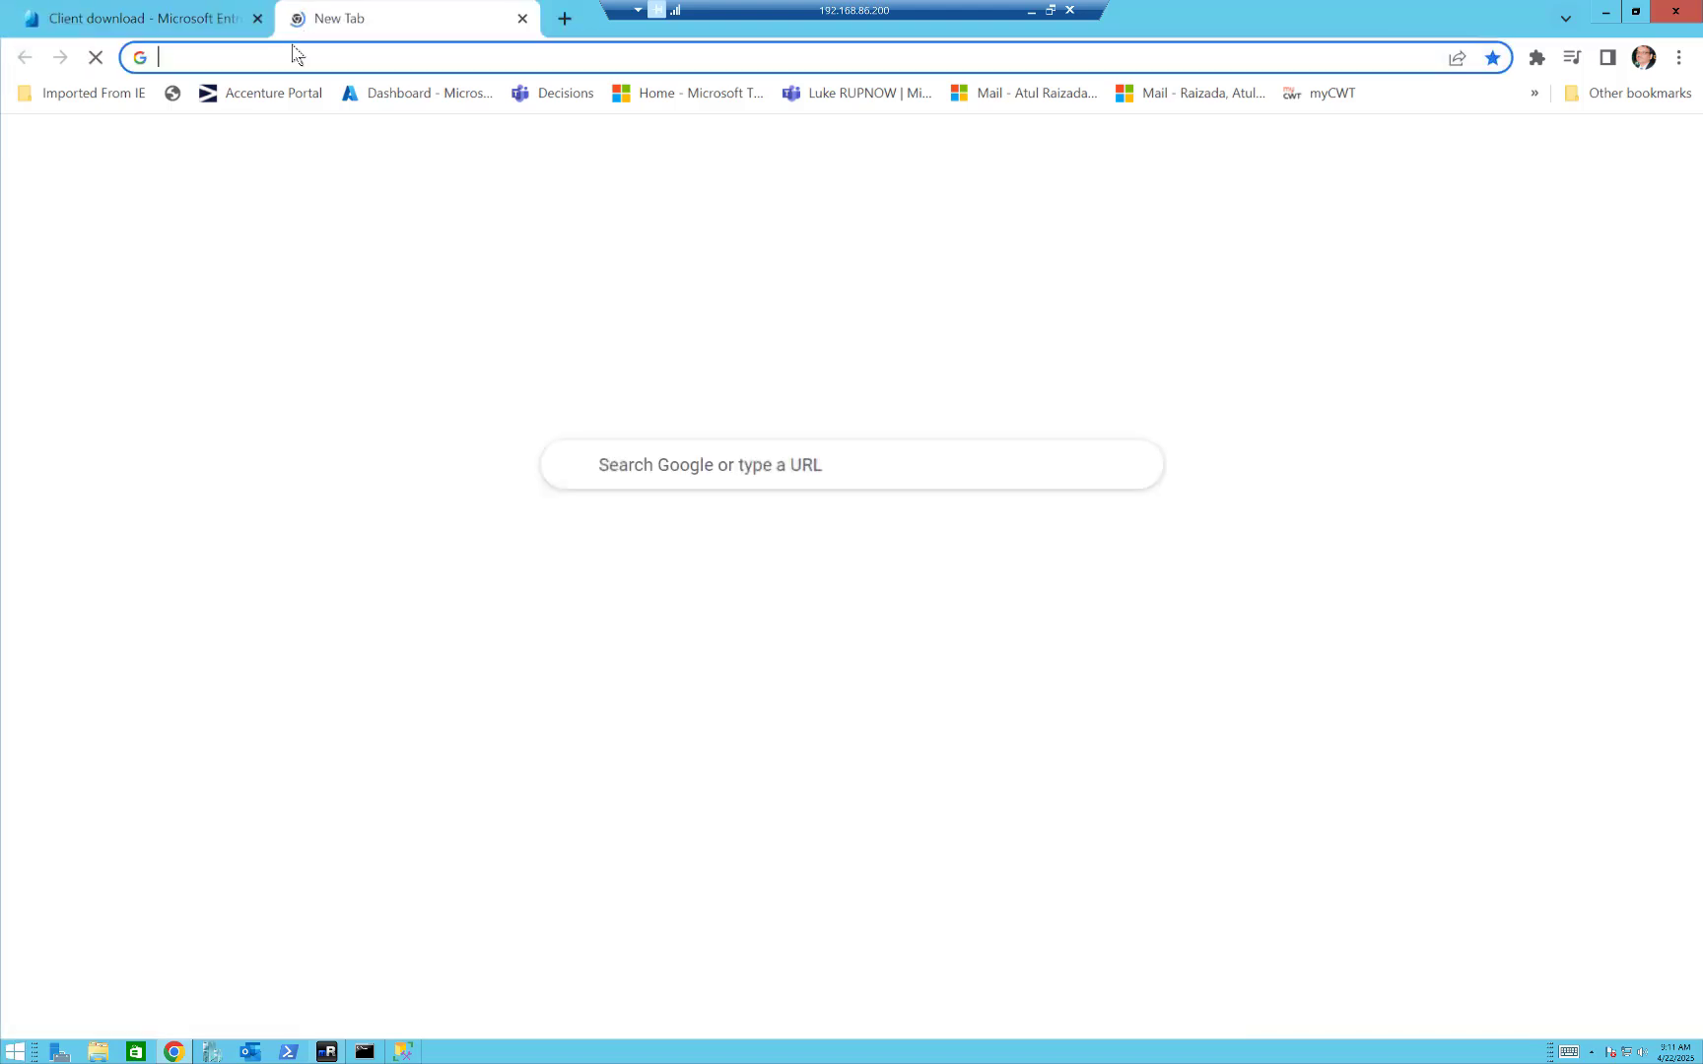
{"action": "left_click", "coordinate": [439, 102]}
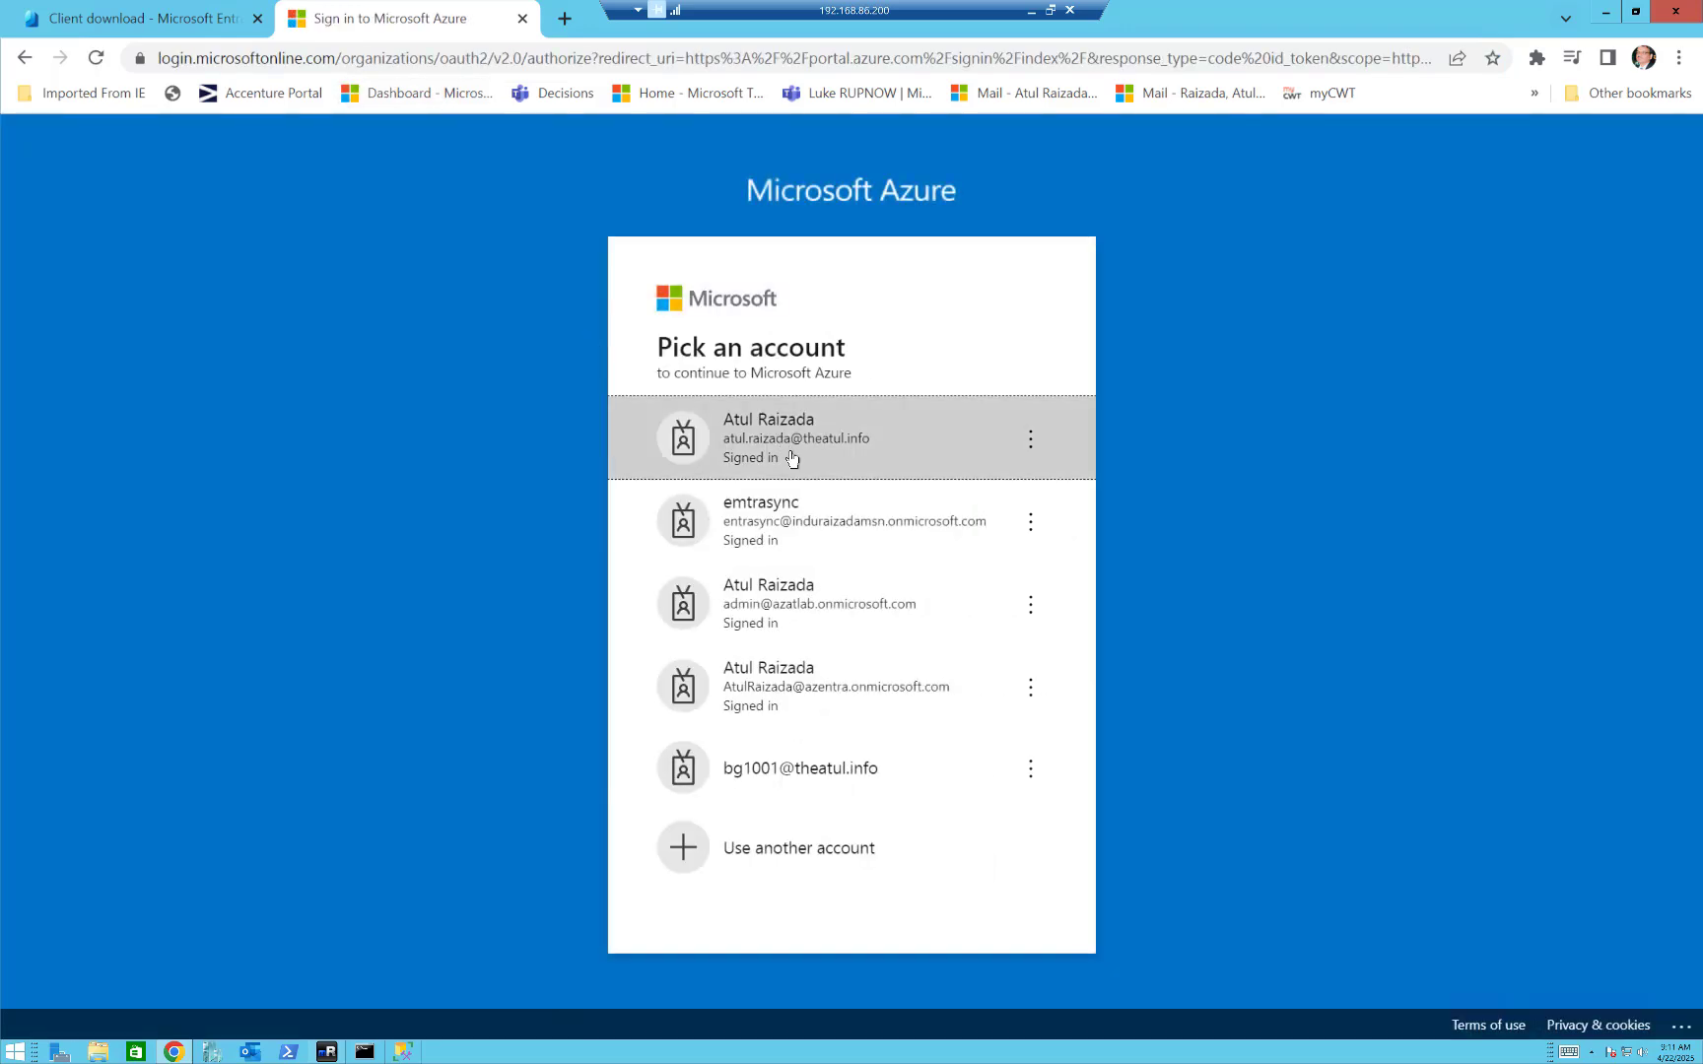
{"action": "left_click", "coordinate": [785, 446]}
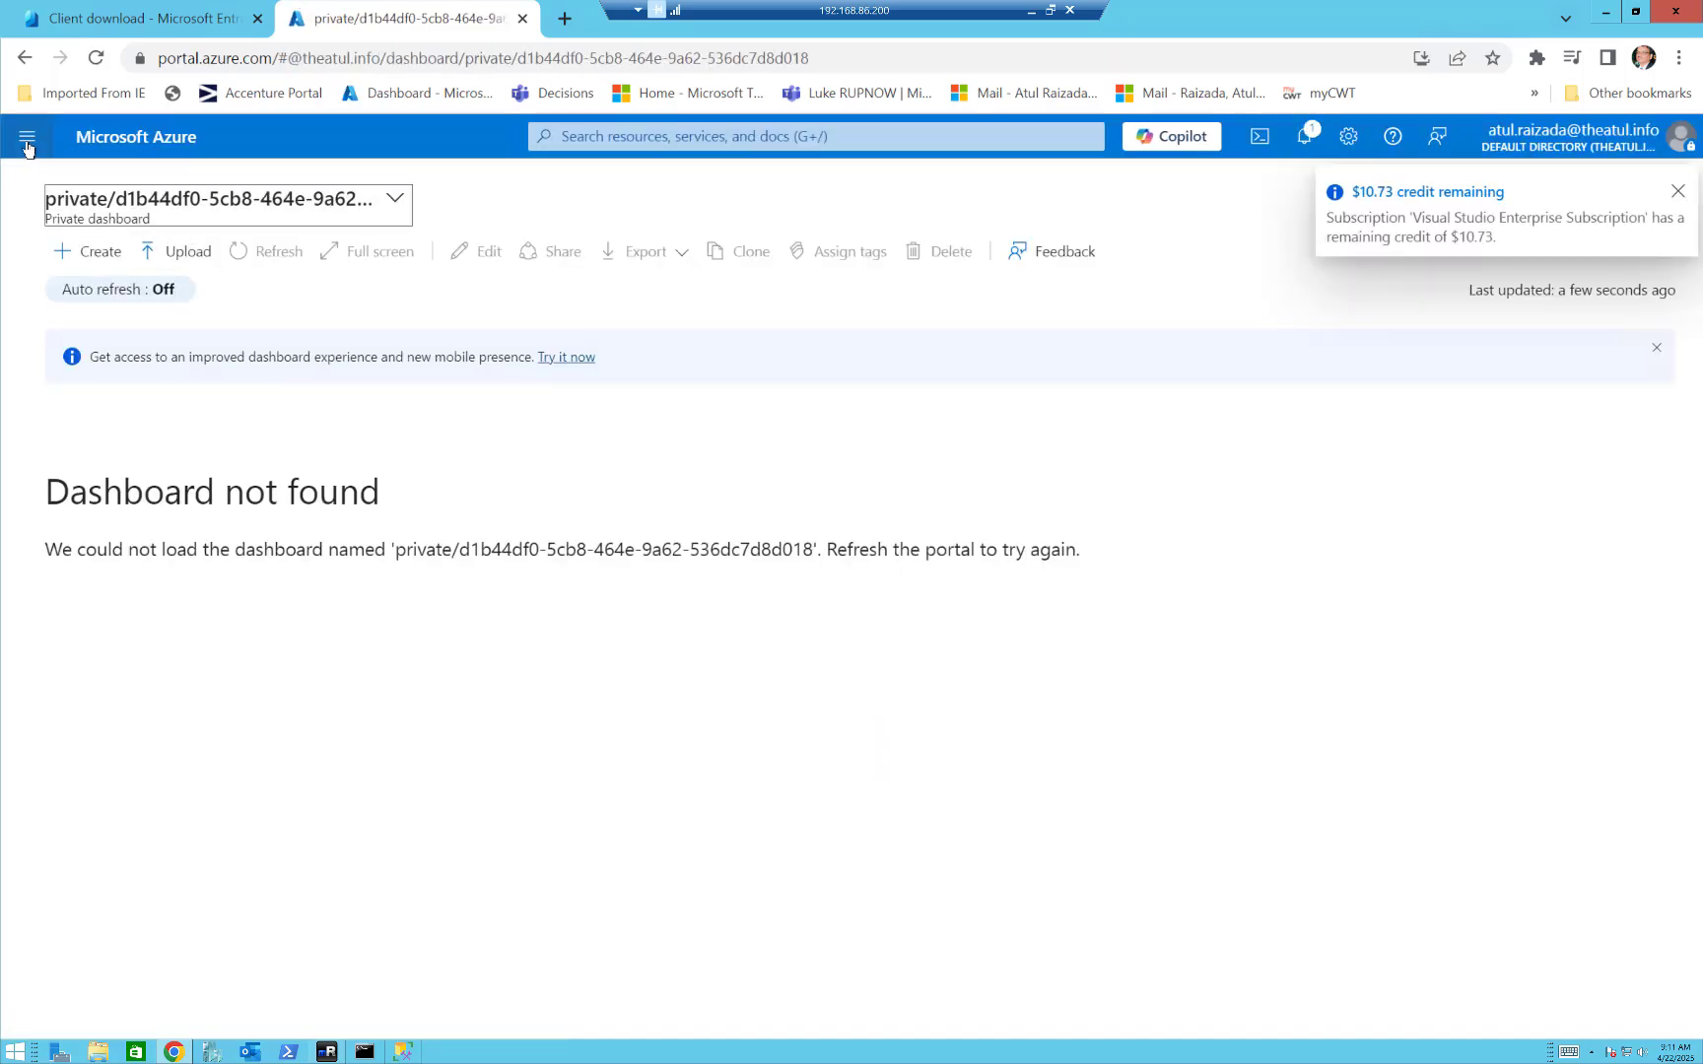
{"action": "left_click", "coordinate": [26, 140]}
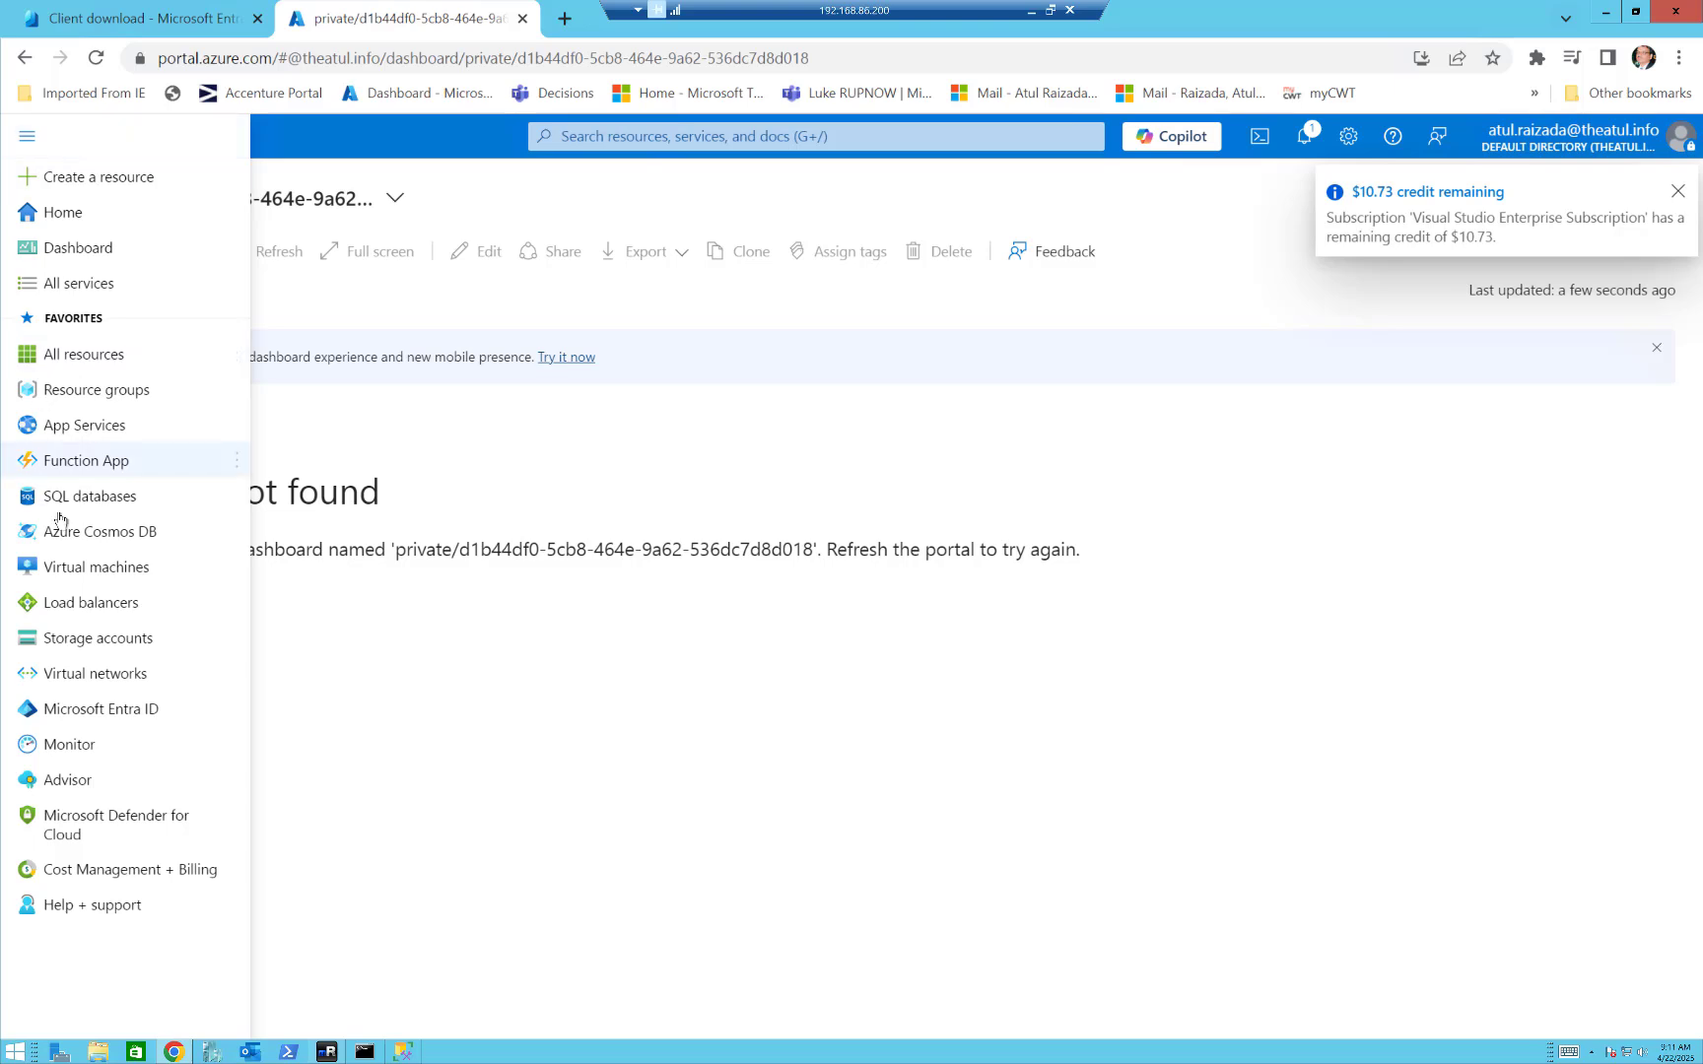
{"action": "left_click", "coordinate": [591, 136]}
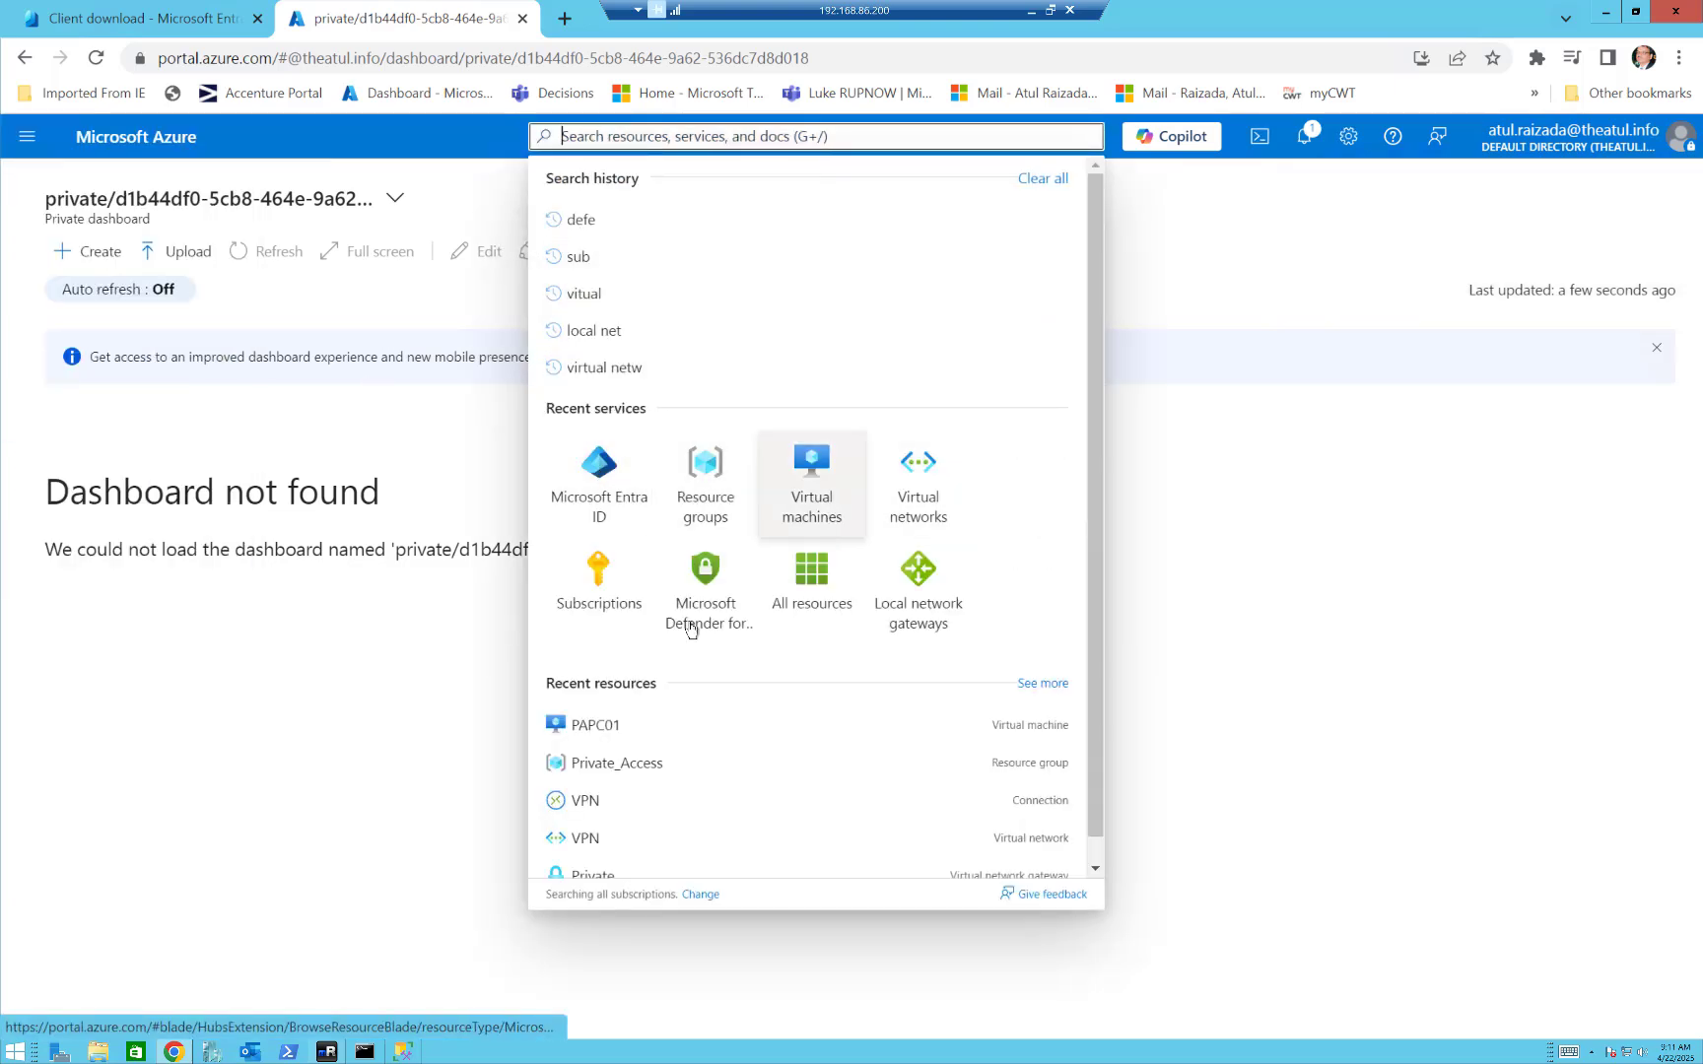
{"action": "left_click", "coordinate": [591, 727]}
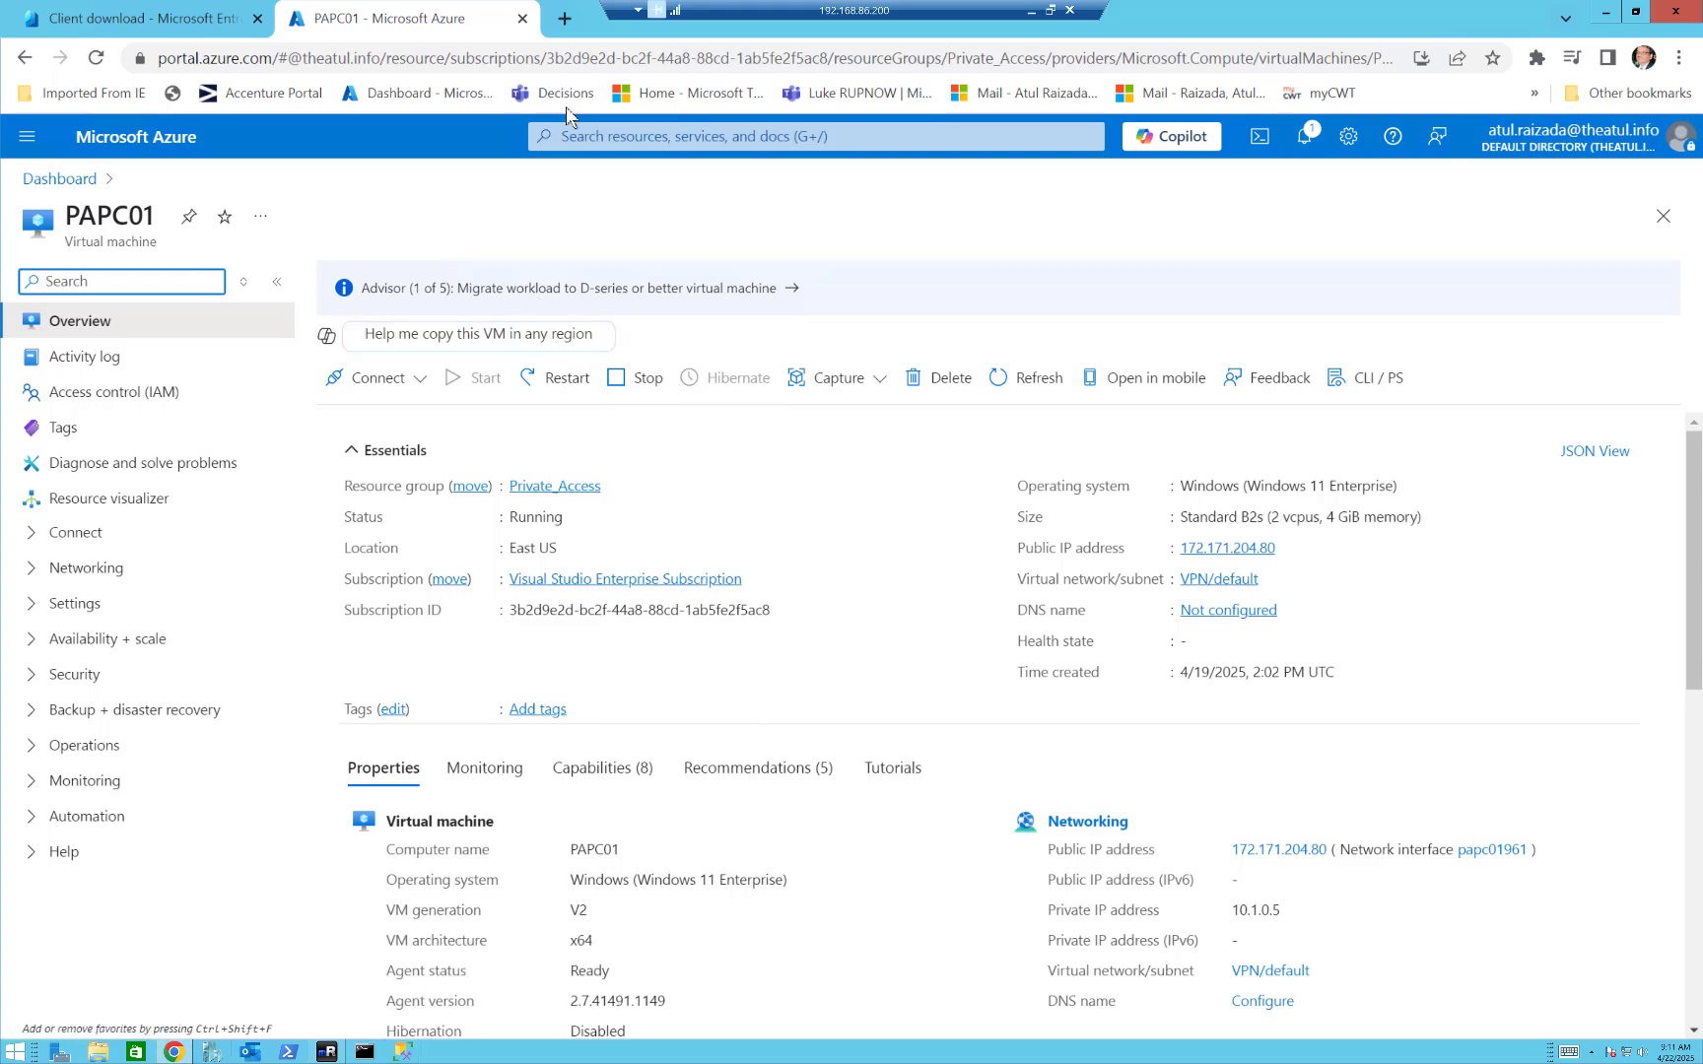
{"action": "left_click", "coordinate": [522, 18]}
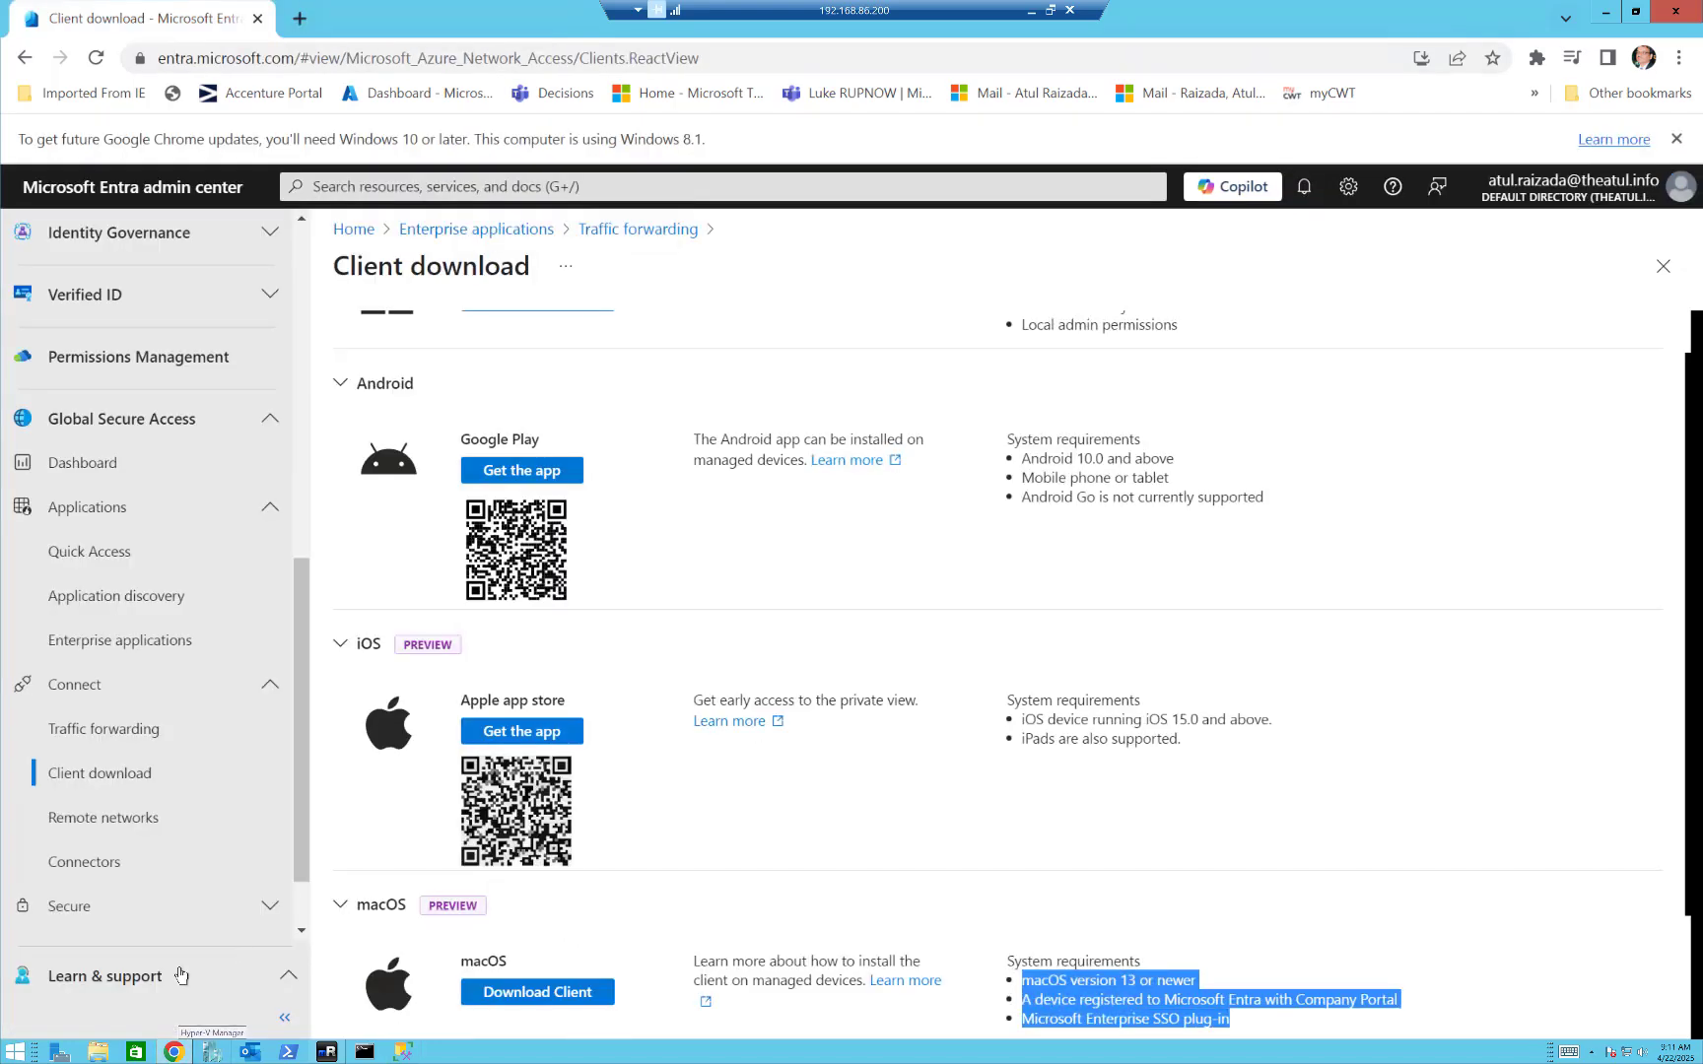
Connect to the PAPC01 virtual machine at 172.171.204.80 through Remote Desktop using the saved credentials.
{"action": "right_click", "coordinate": [5, 1051]}
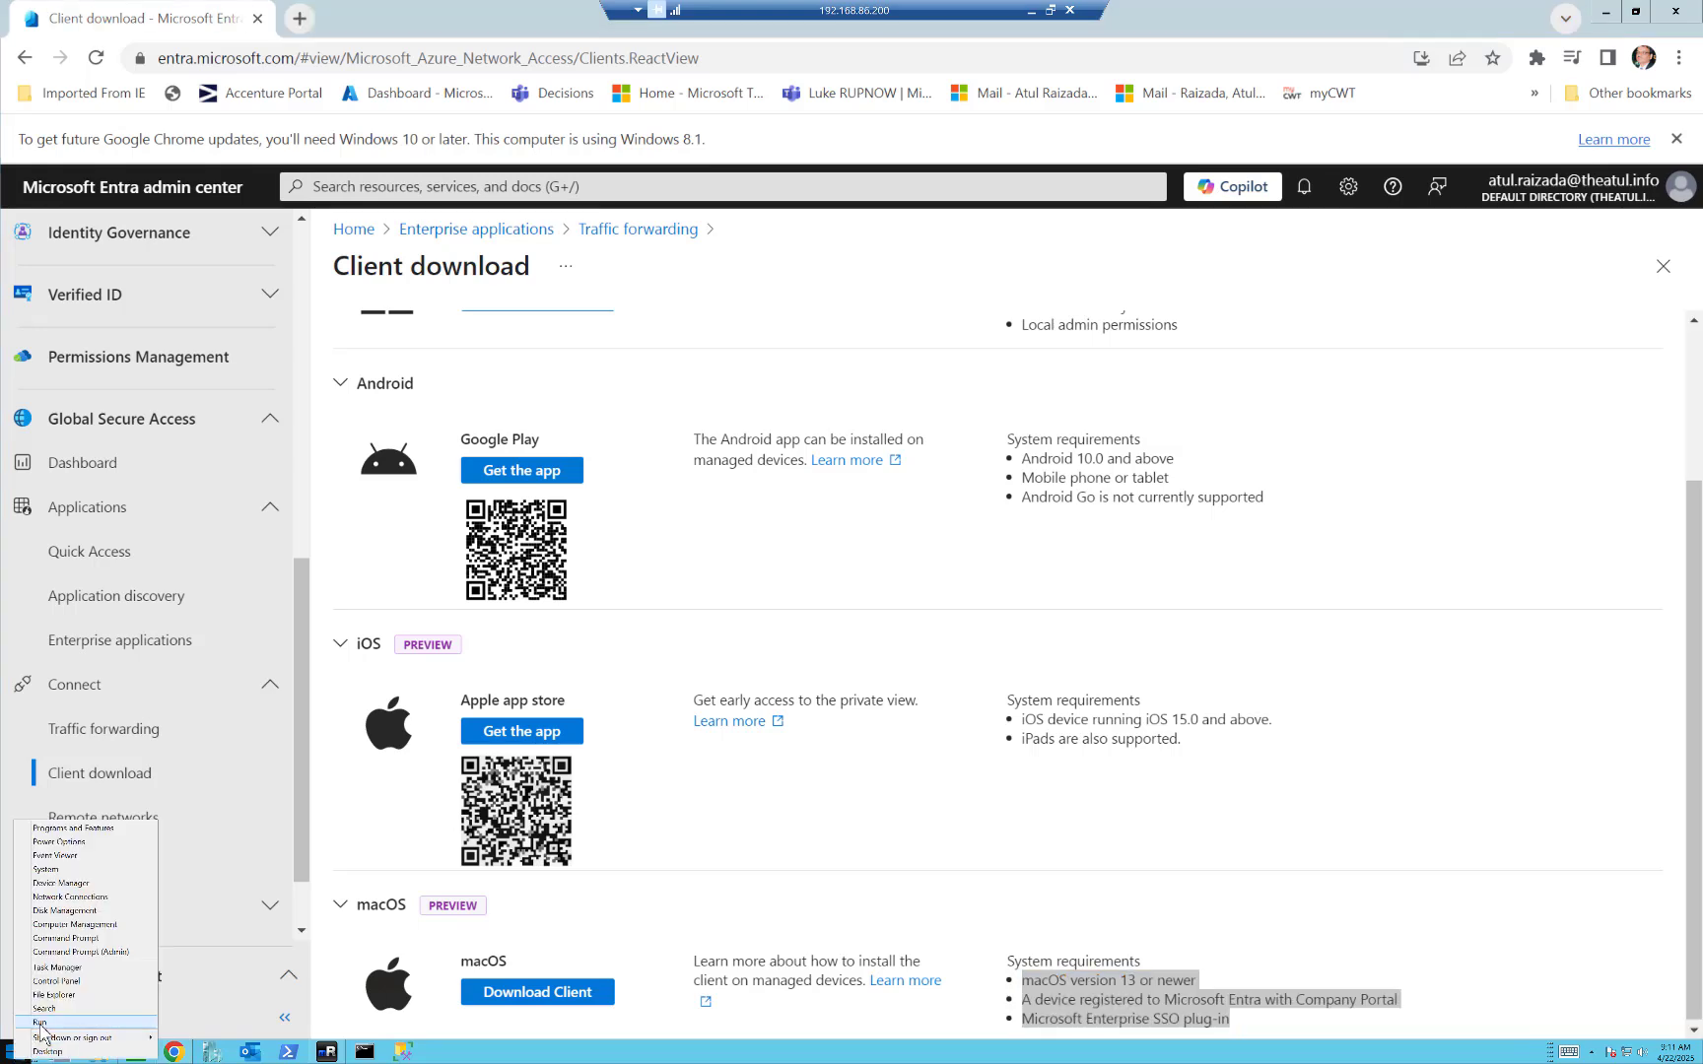
{"action": "left_click", "coordinate": [41, 1025]}
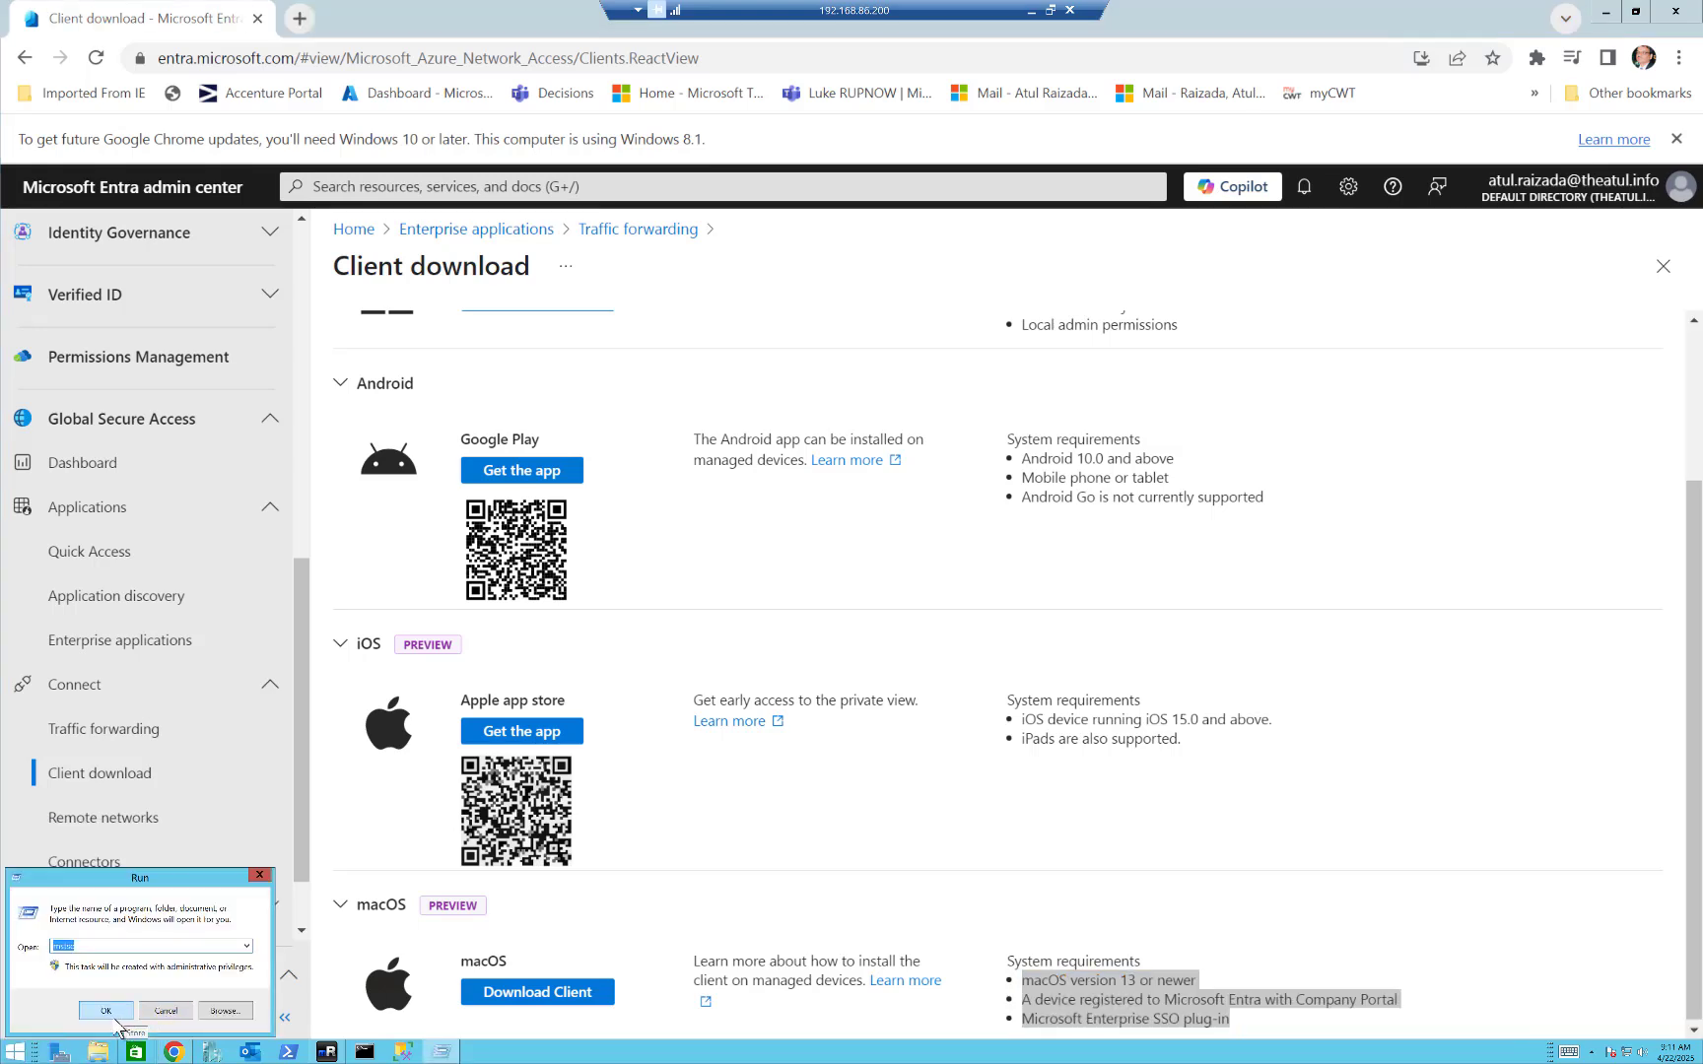
{"action": "left_click", "coordinate": [108, 1015]}
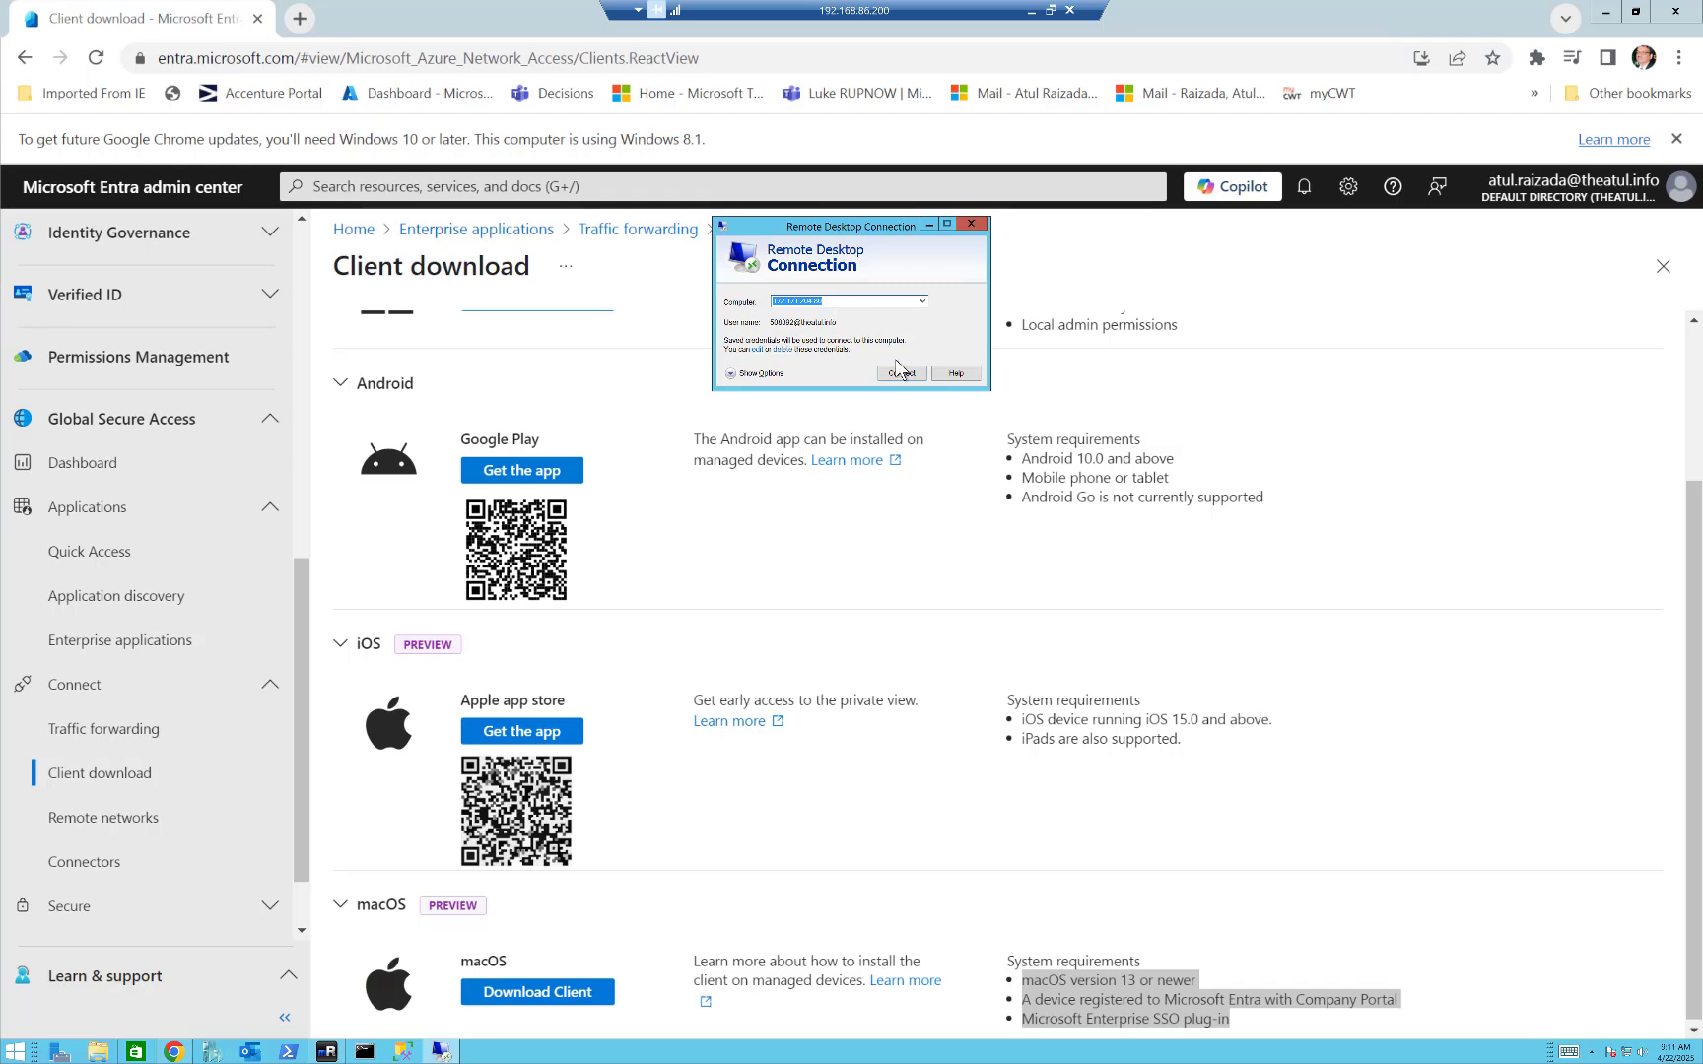
{"action": "left_click", "coordinate": [899, 371]}
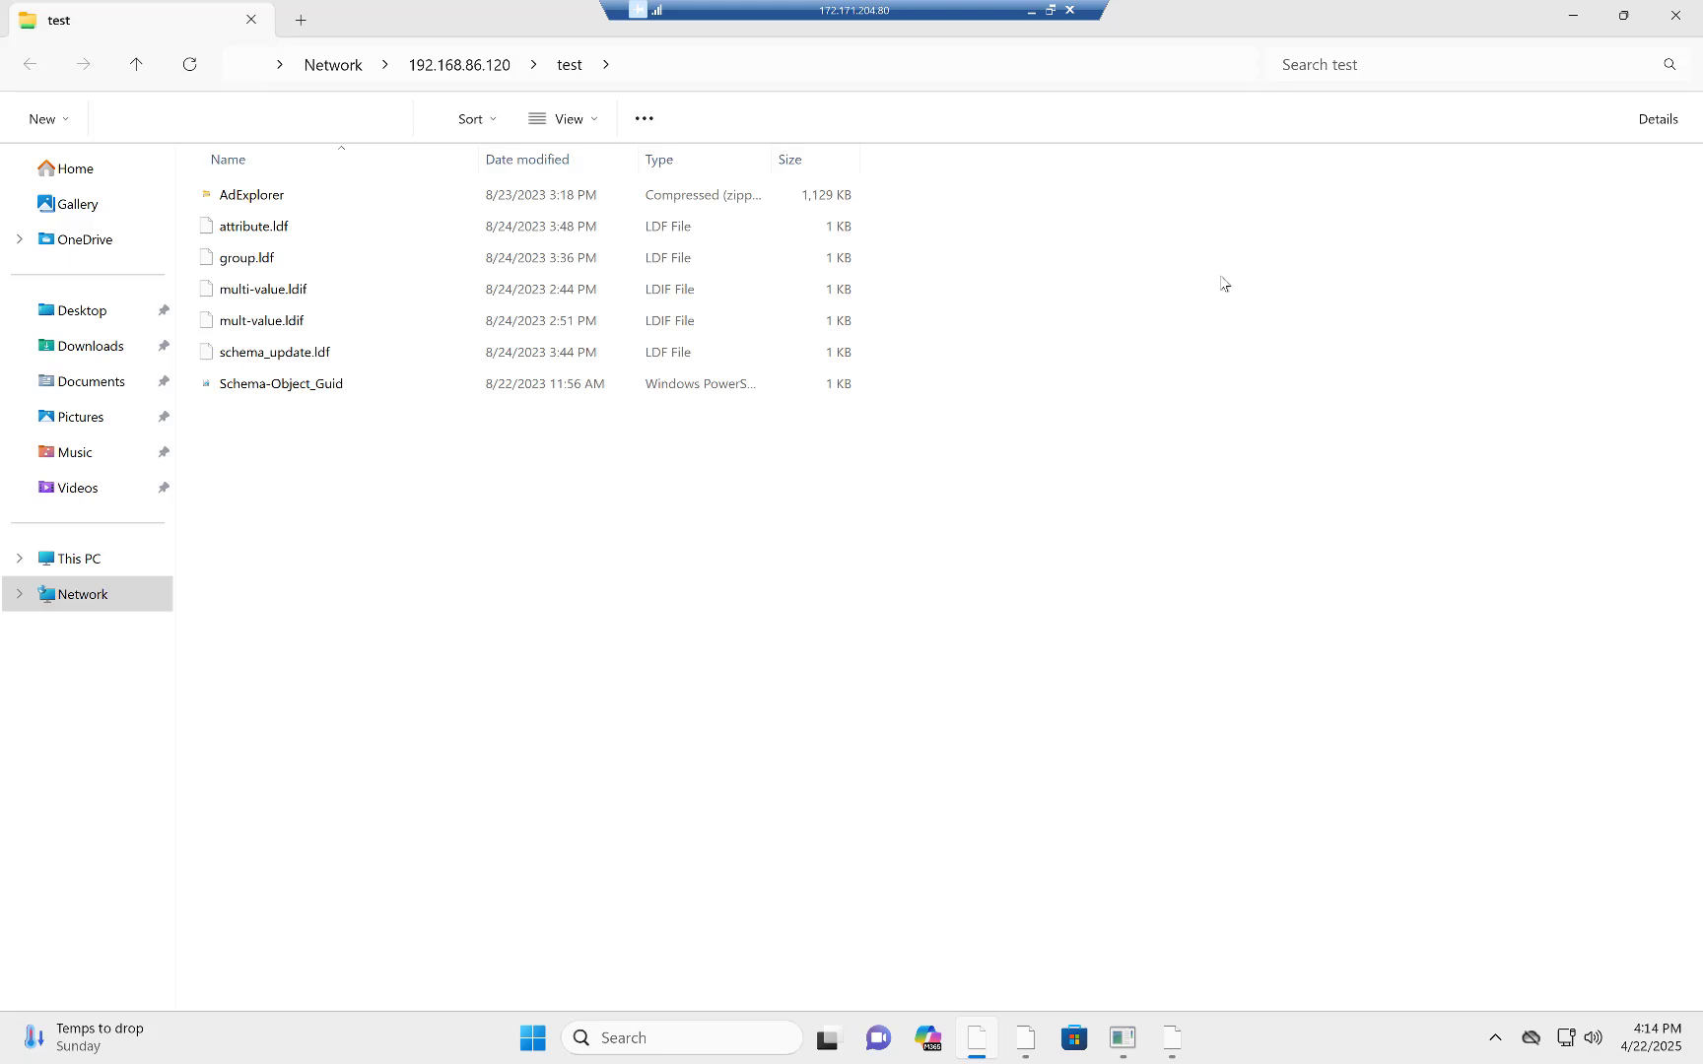
Close the test share's folder window and the Global Secure Access client's old Advanced diagnostics window.
{"action": "left_click", "coordinate": [1675, 16]}
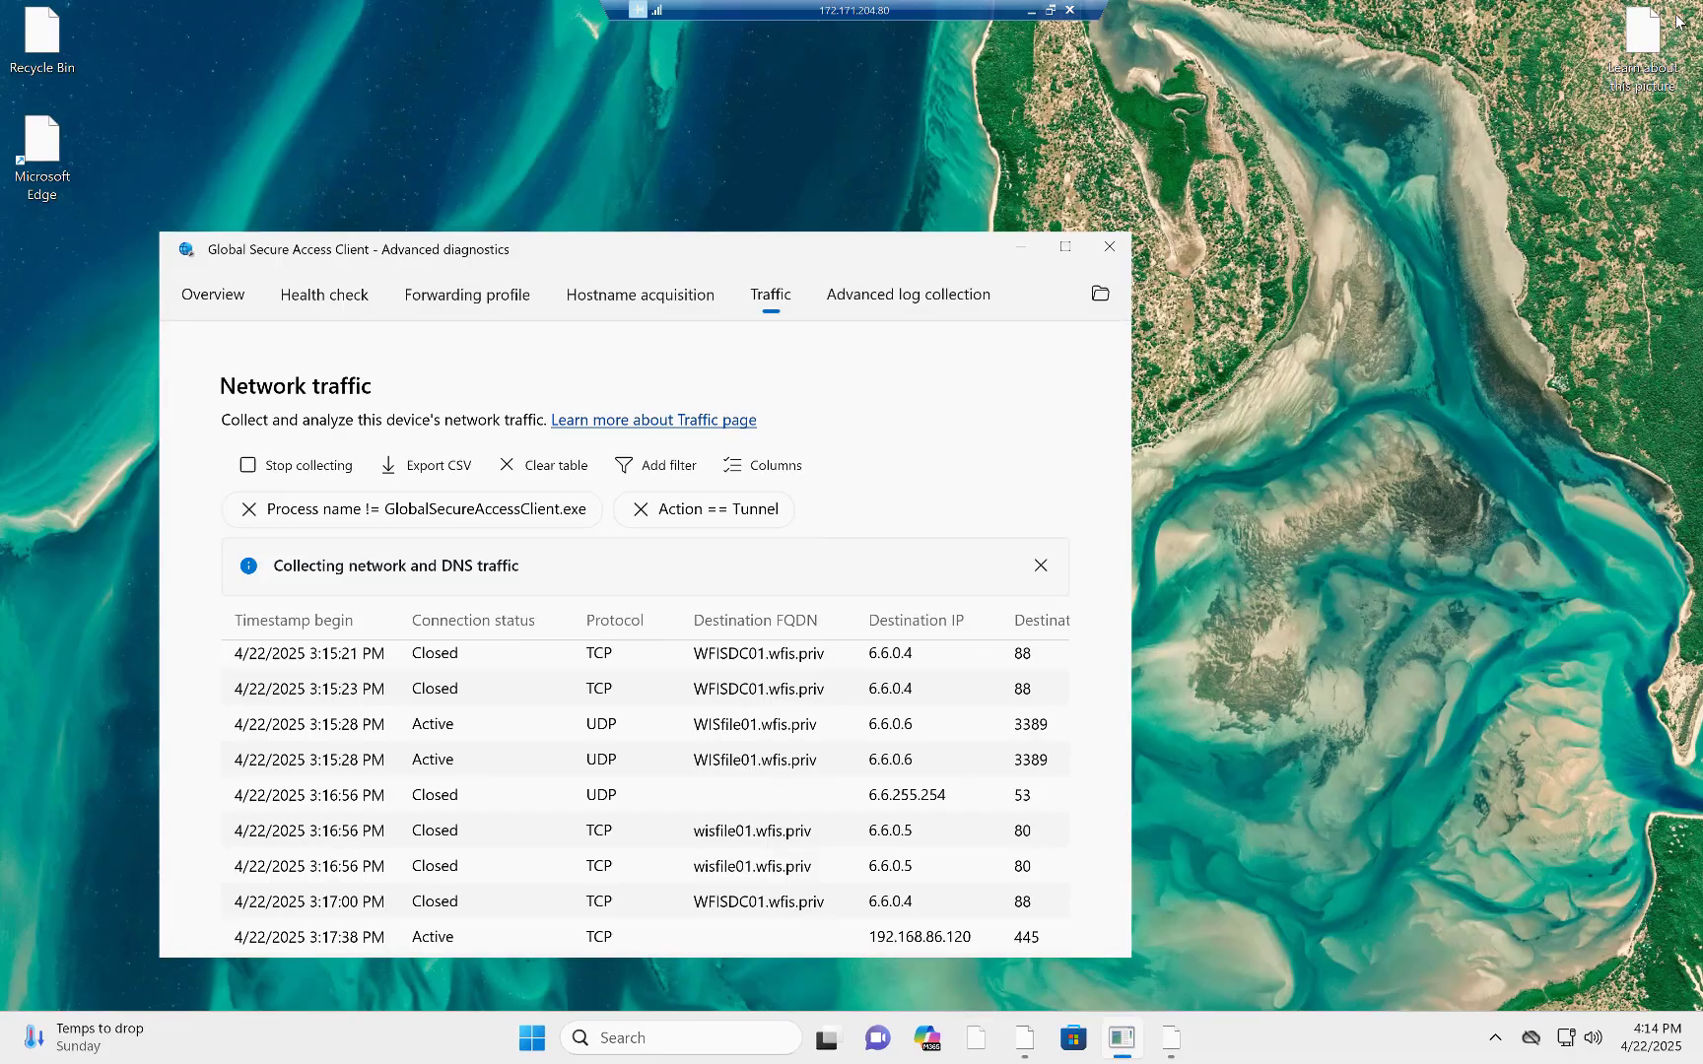
{"action": "left_click", "coordinate": [1111, 248]}
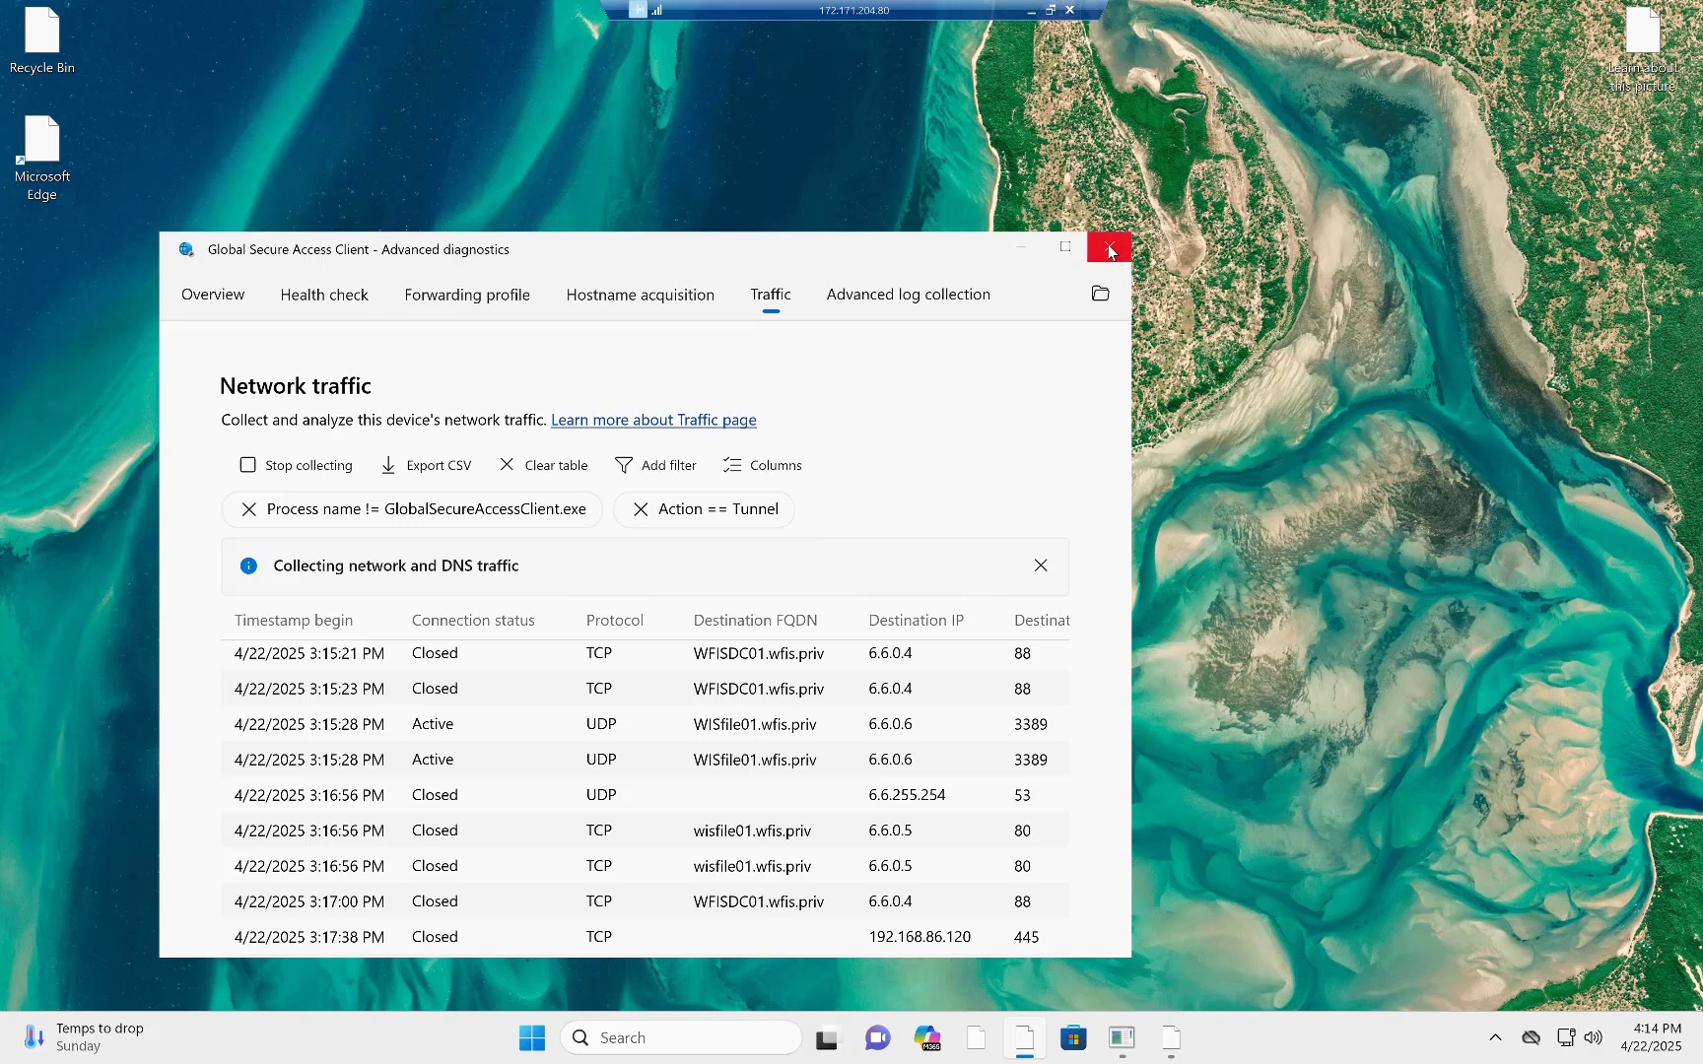
{"action": "left_click", "coordinate": [1108, 252]}
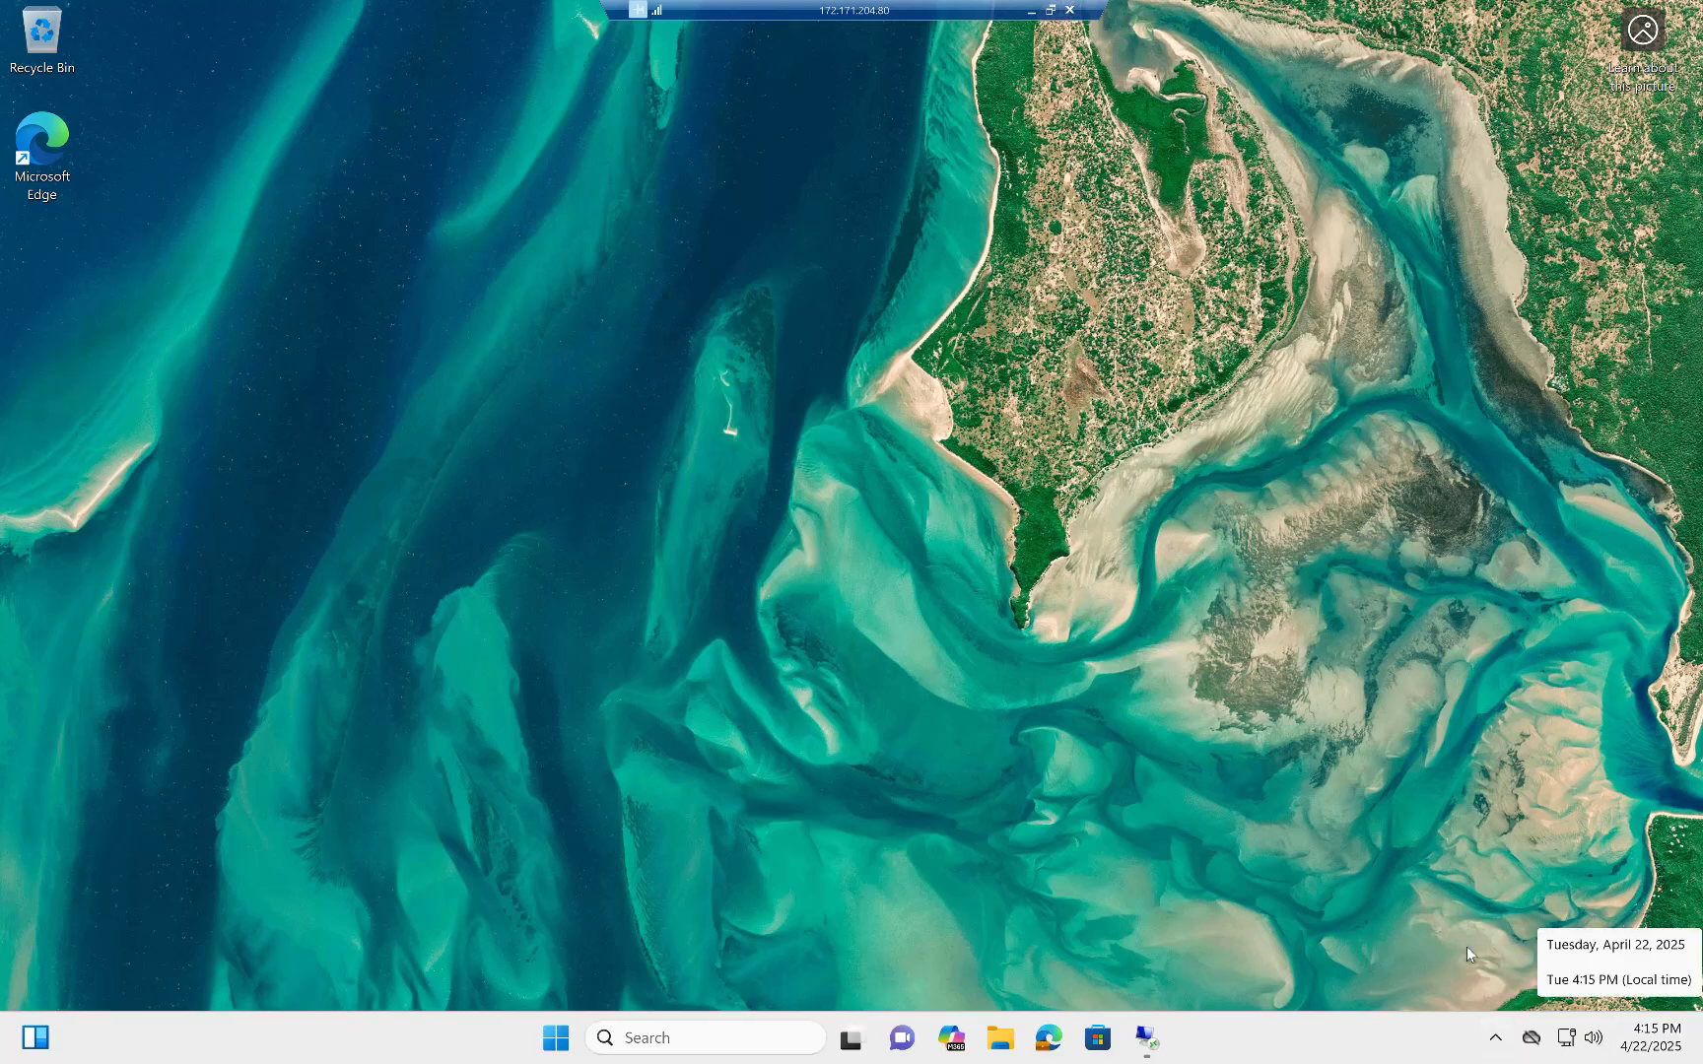
Sign in to the Global Secure Access client with the account connected to Windows and open its Advanced Diagnostics.
{"action": "left_click", "coordinate": [1497, 1041]}
{"action": "left_click", "coordinate": [1498, 1042]}
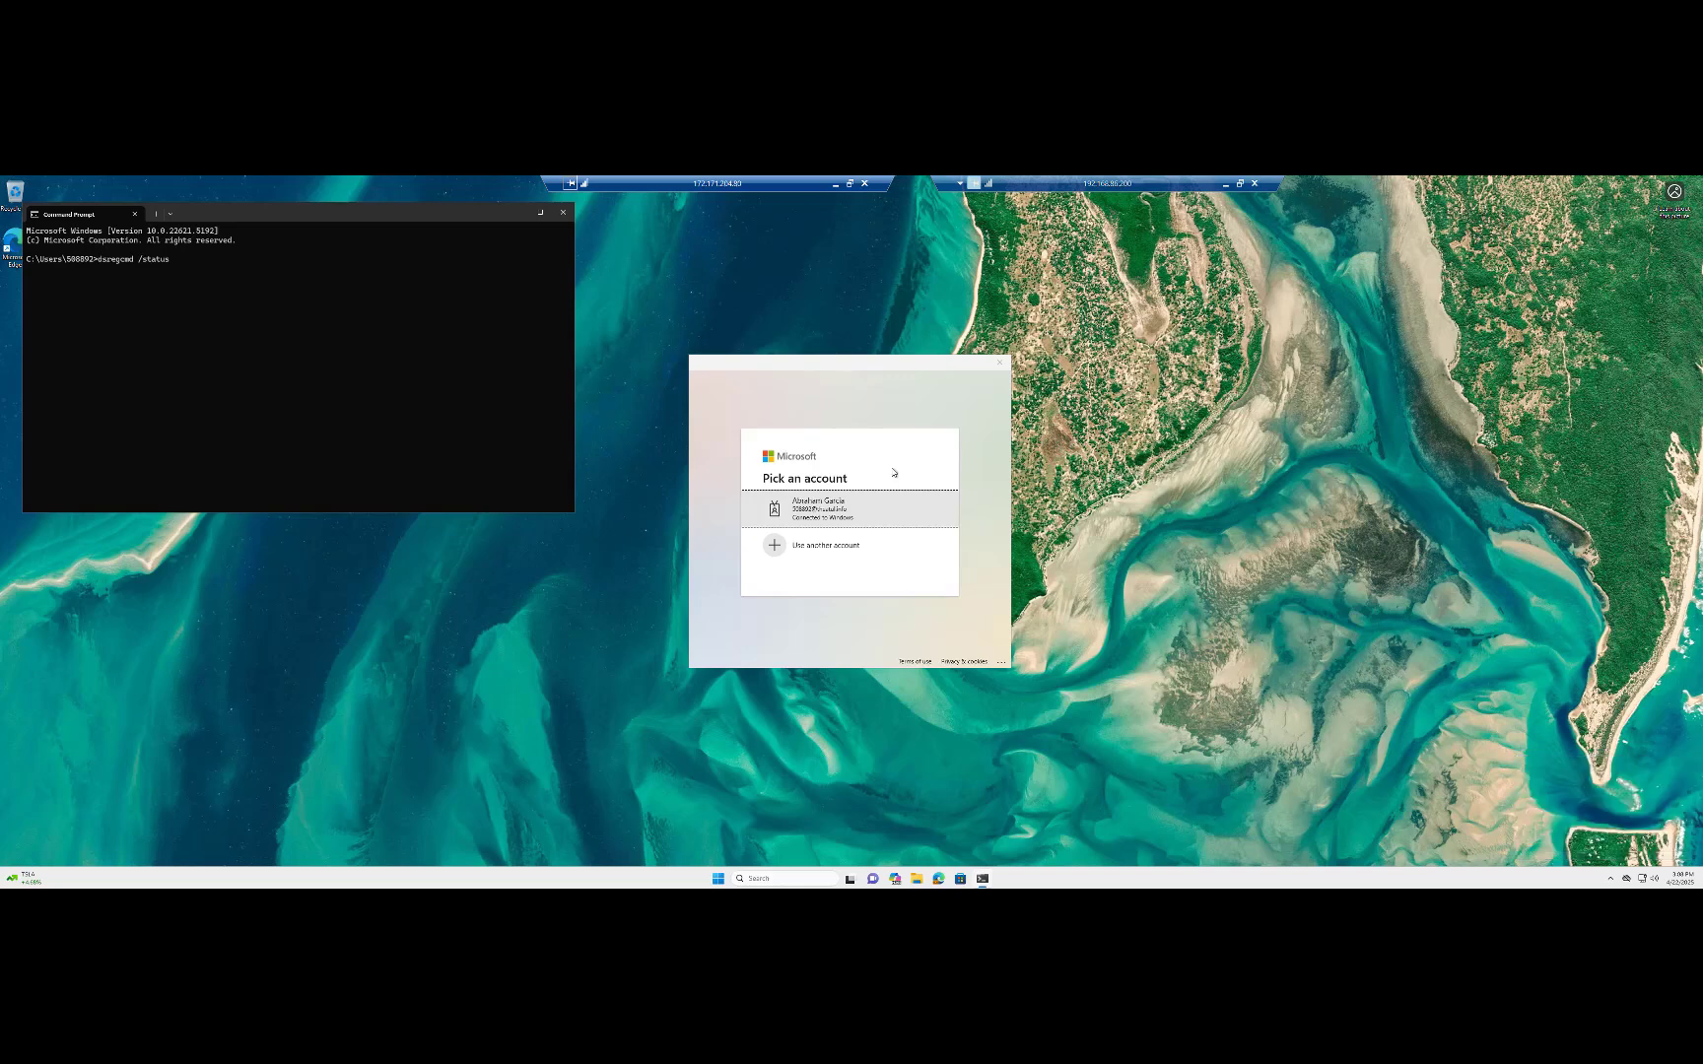
{"action": "left_click", "coordinate": [834, 514]}
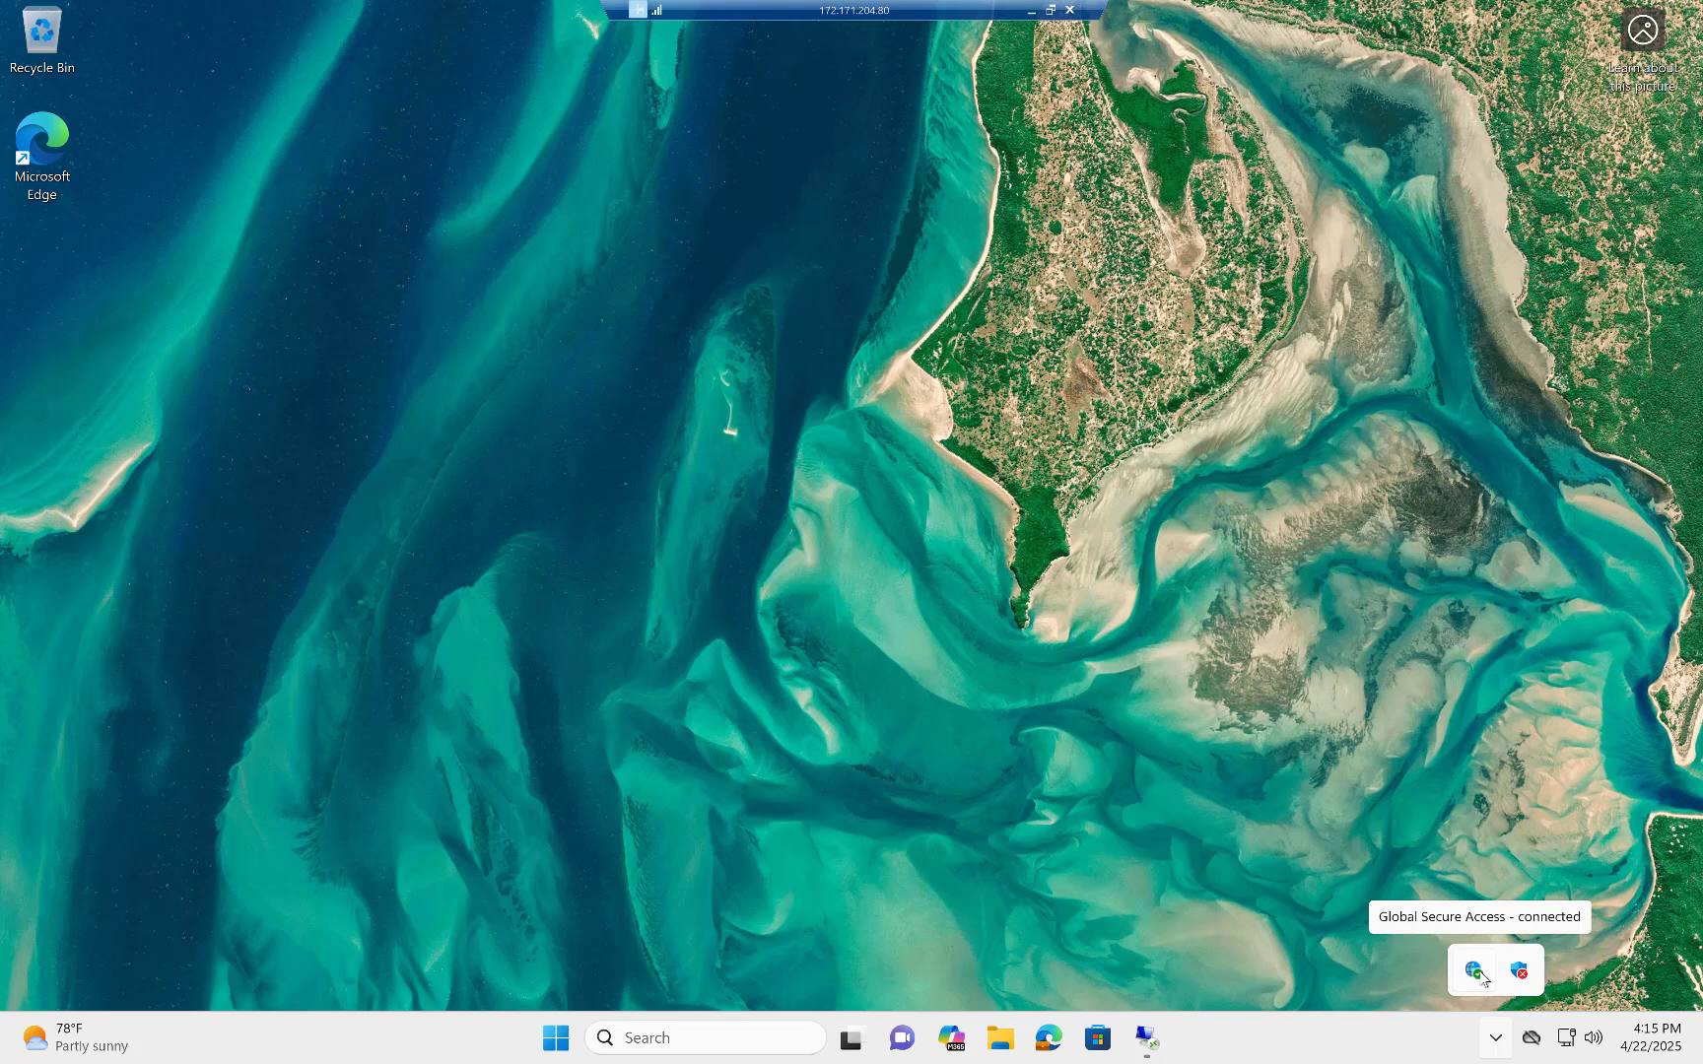
{"action": "right_click", "coordinate": [1483, 977]}
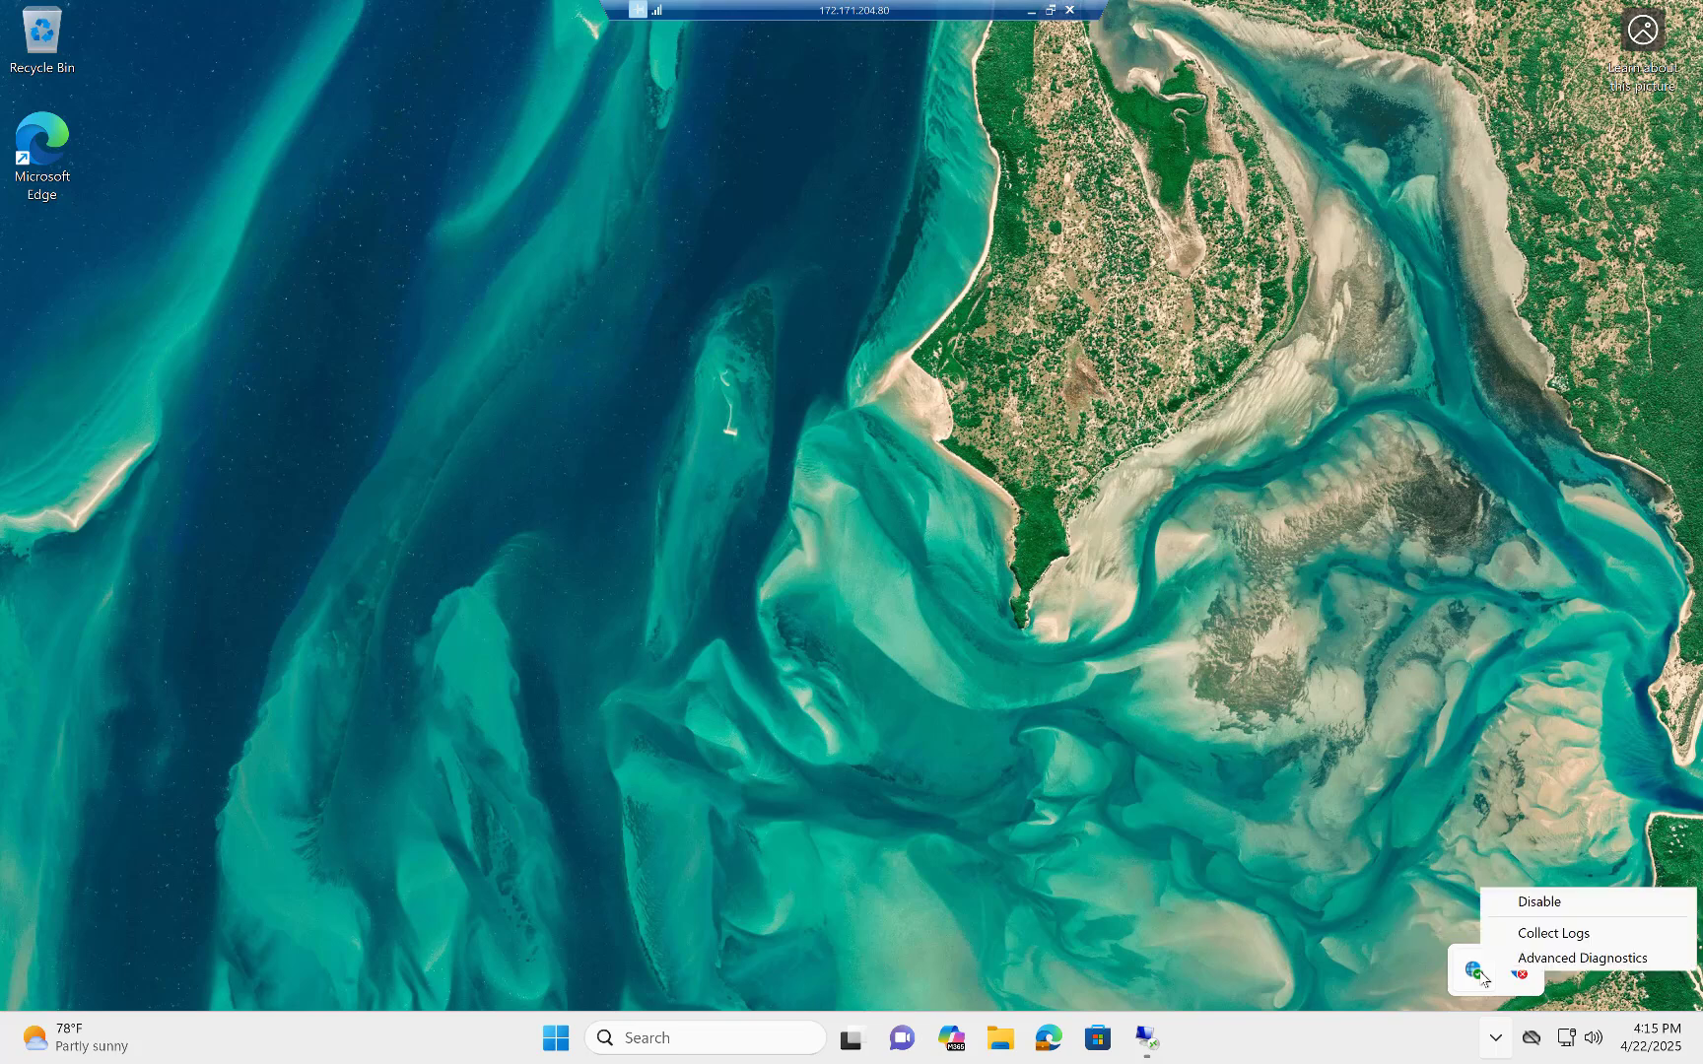
{"action": "left_click", "coordinate": [1553, 958]}
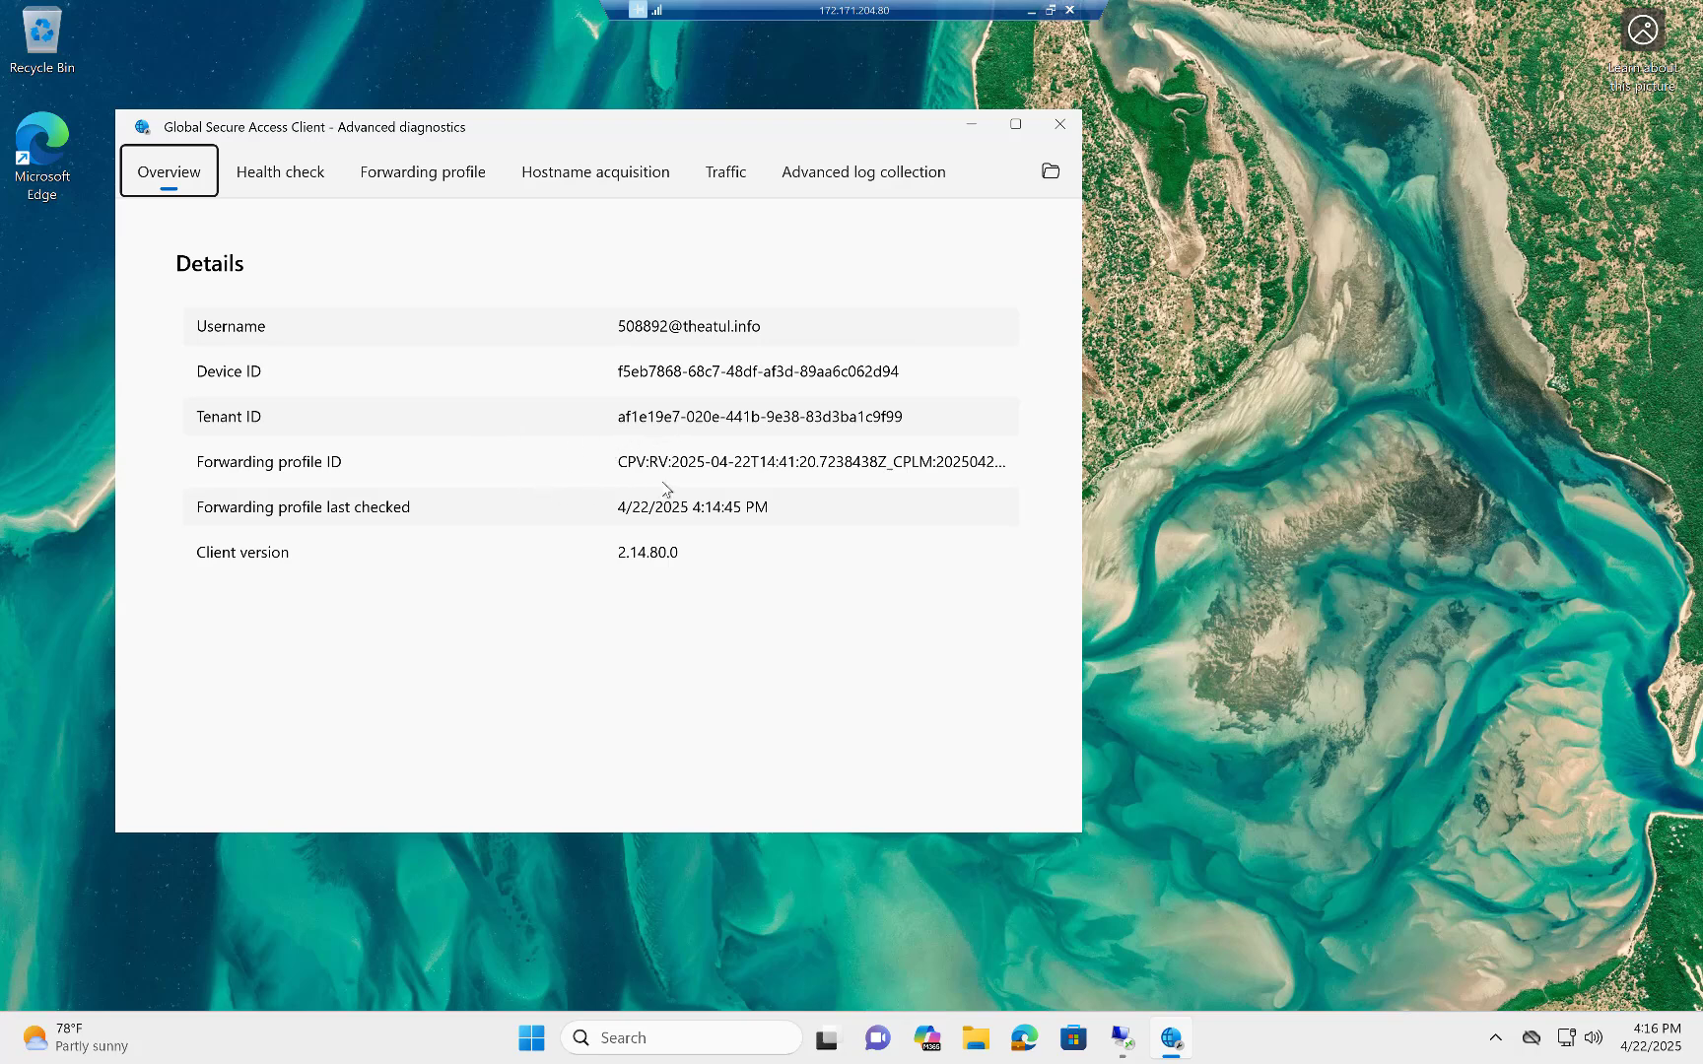
Run the Global Secure Access client's health check and review the full list of checks.
{"action": "left_click", "coordinate": [311, 179]}
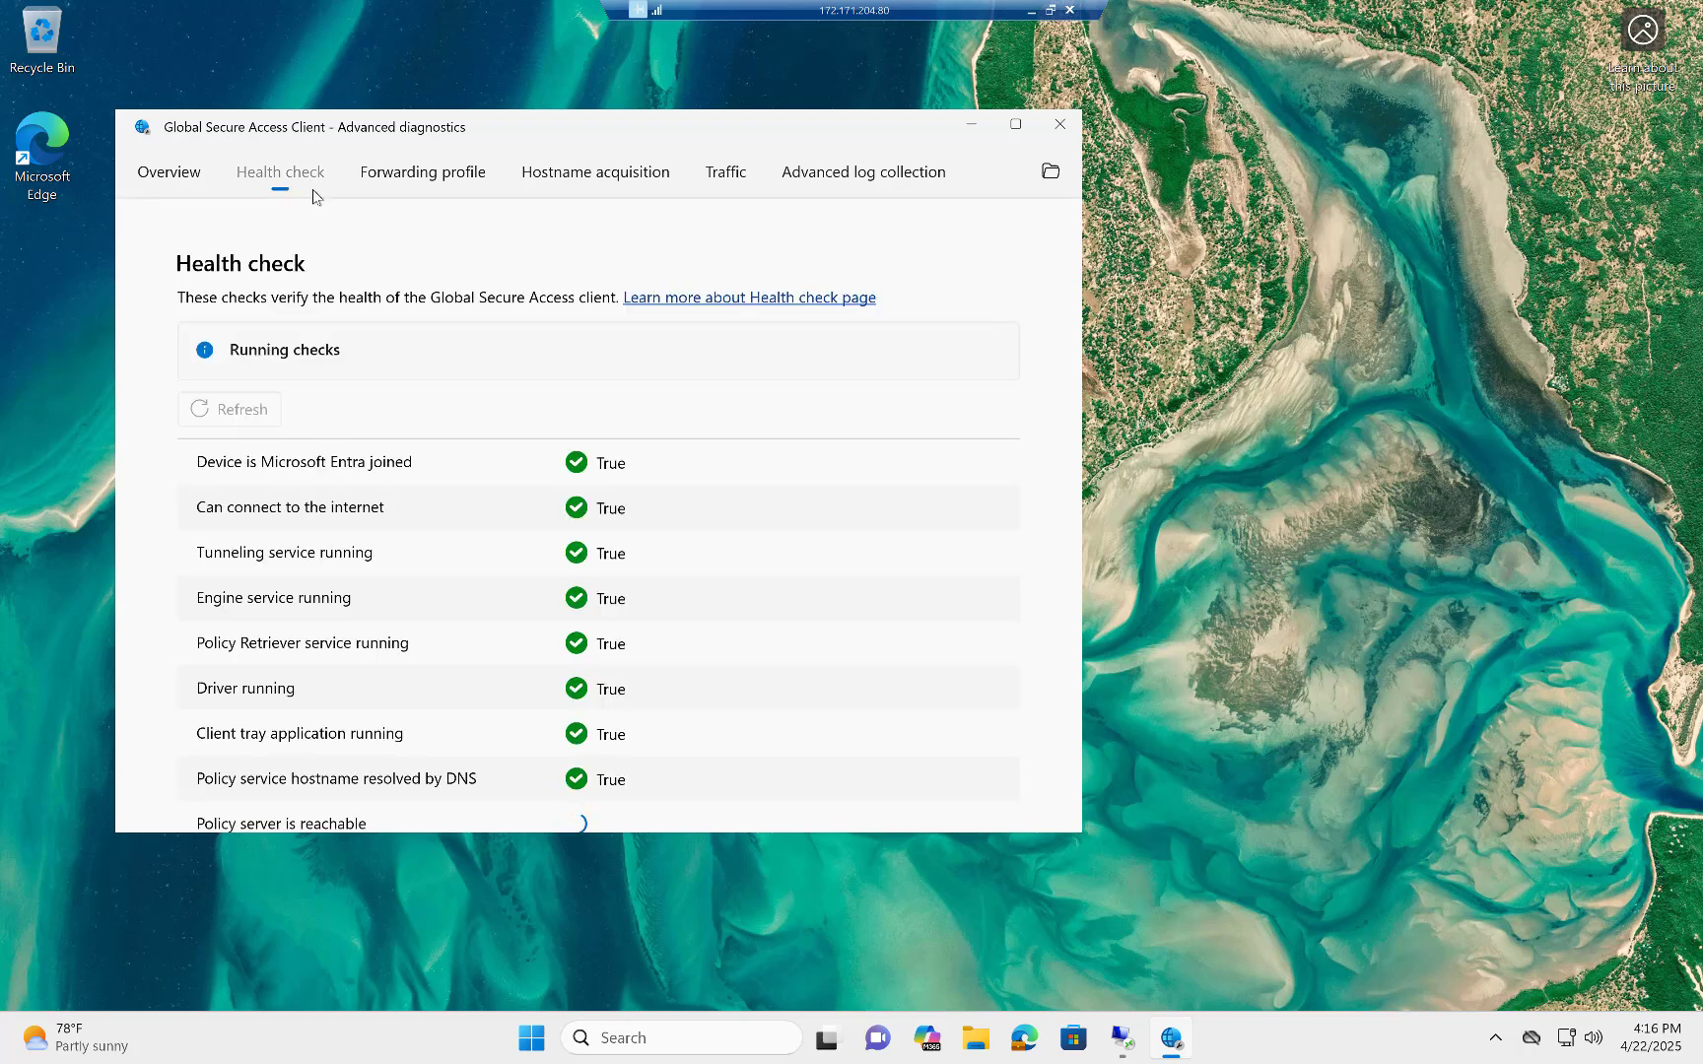
{"action": "scroll", "coordinate": [749, 518], "scroll_direction": "down", "scroll_amount": 10}
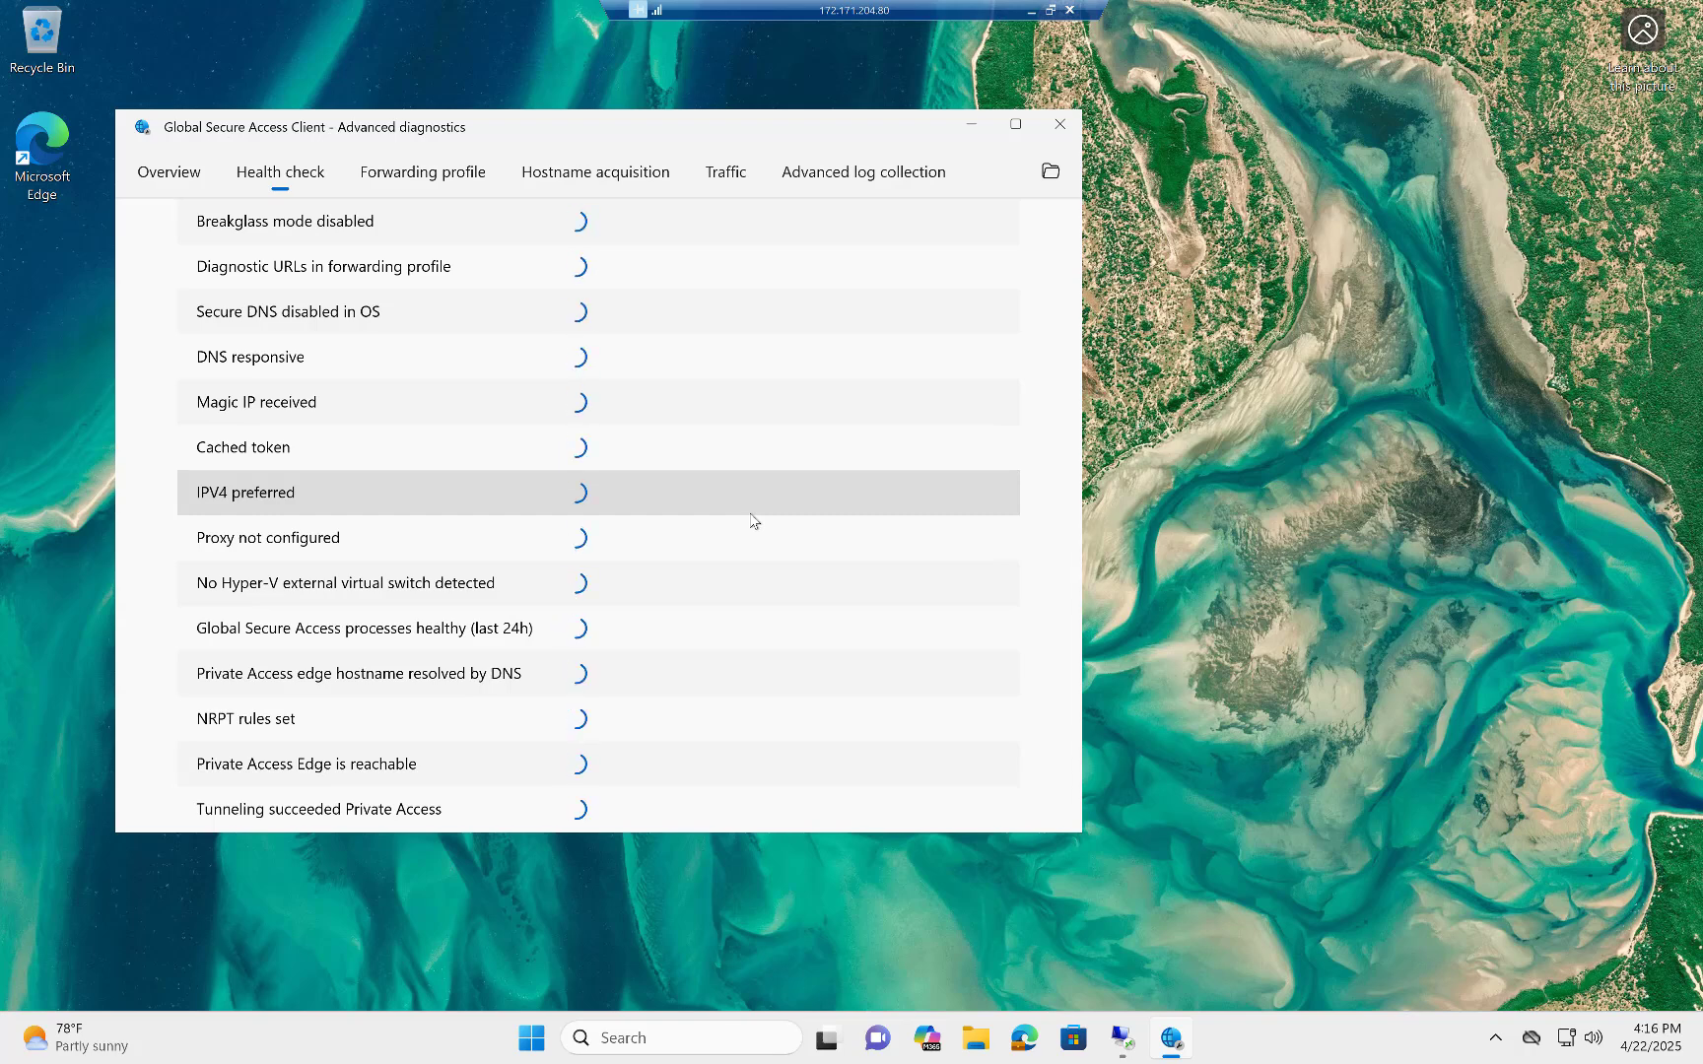
{"action": "scroll", "coordinate": [751, 520], "scroll_direction": "up", "scroll_amount": 4}
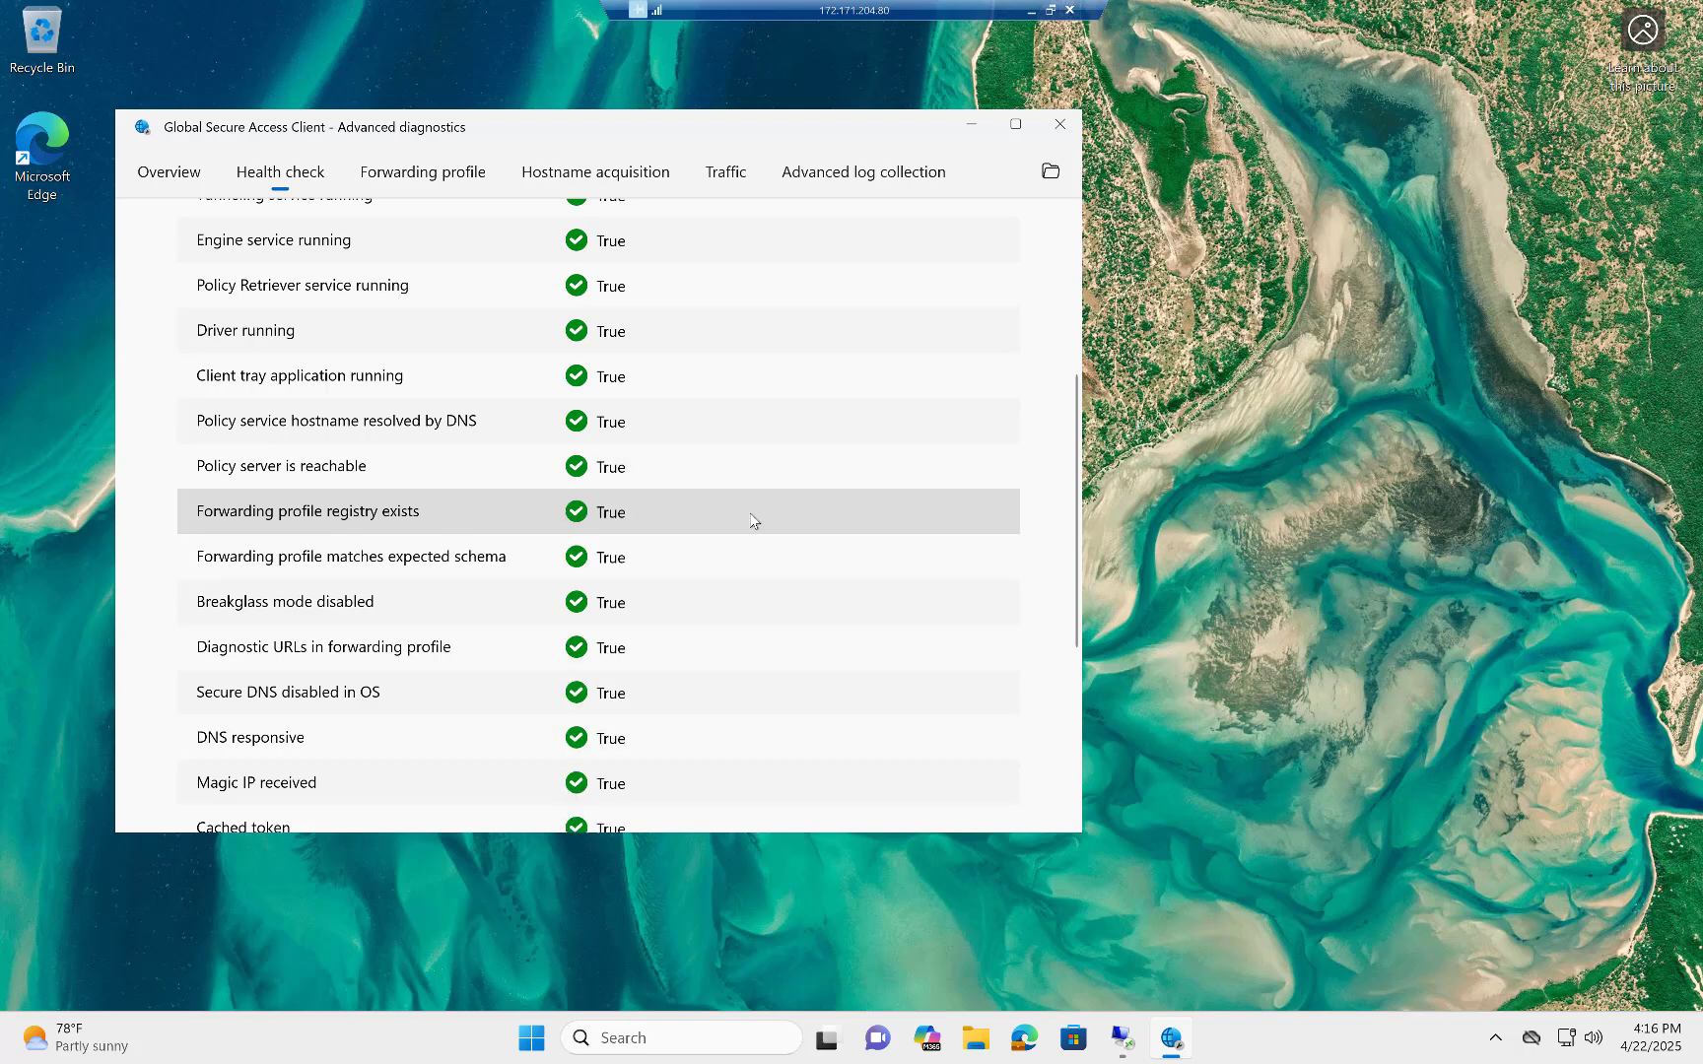
{"action": "scroll", "coordinate": [751, 519], "scroll_direction": "down", "scroll_amount": 4}
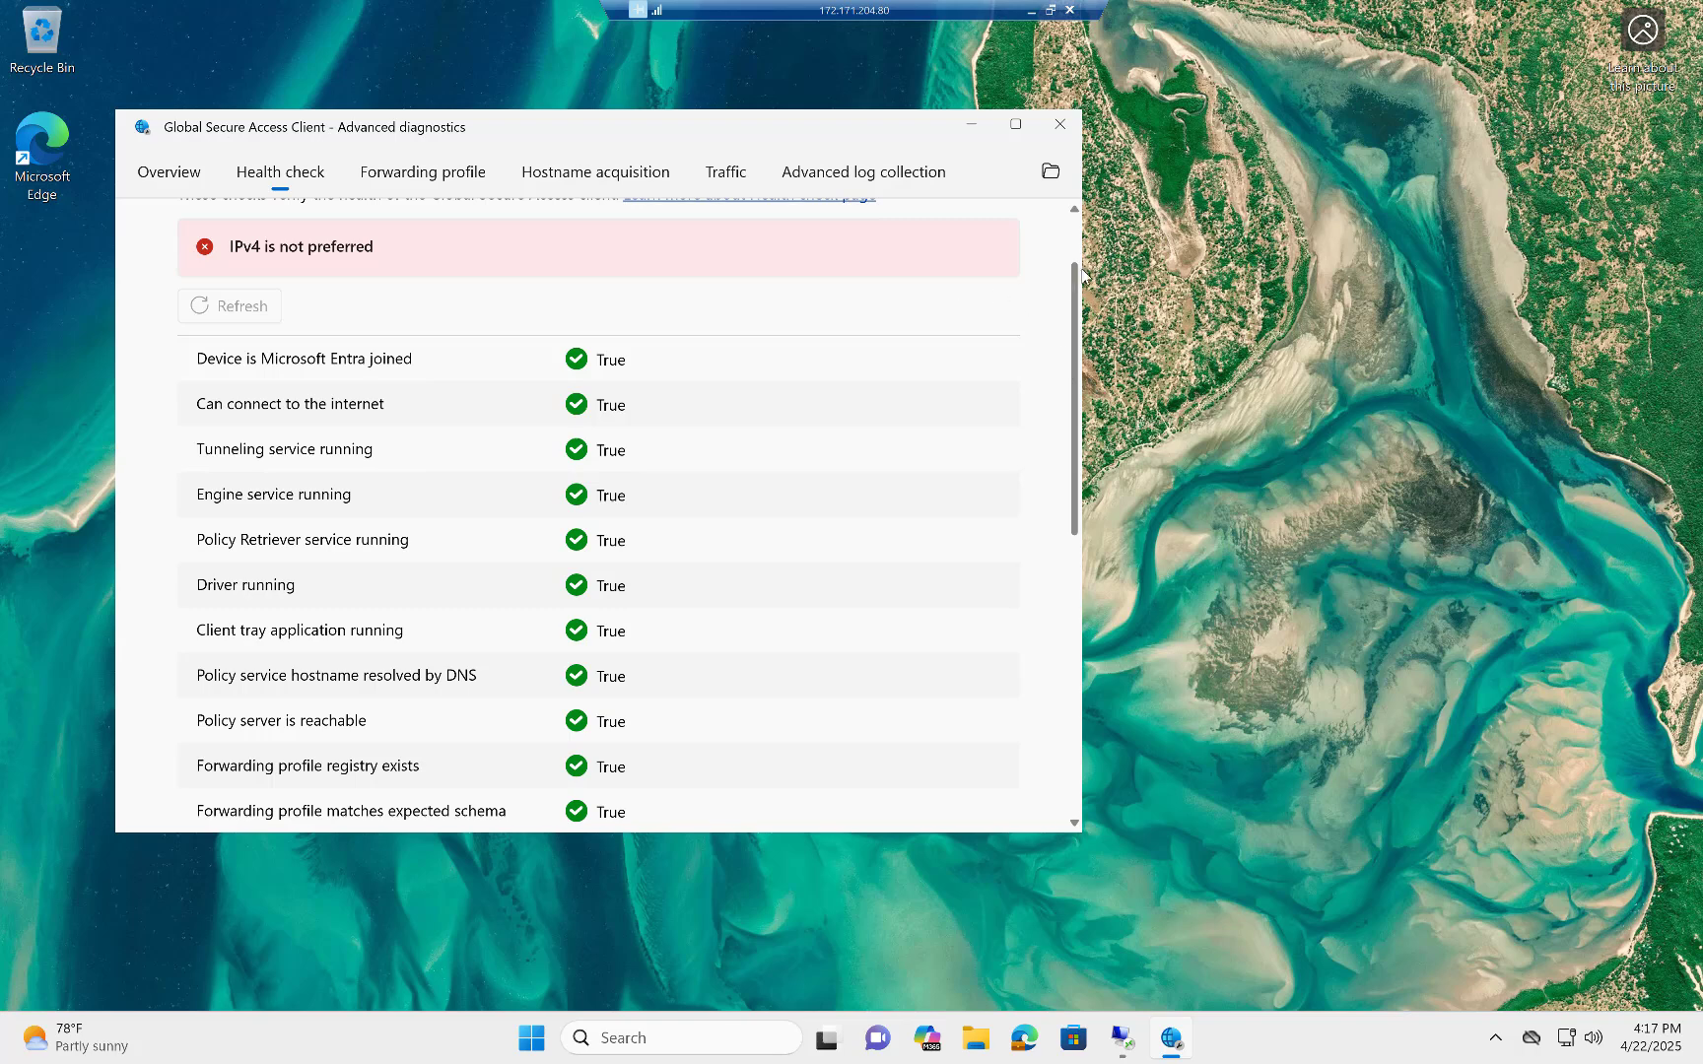
{"action": "left_click_drag", "start_coordinate": [1074, 266], "coordinate": [1075, 223]}
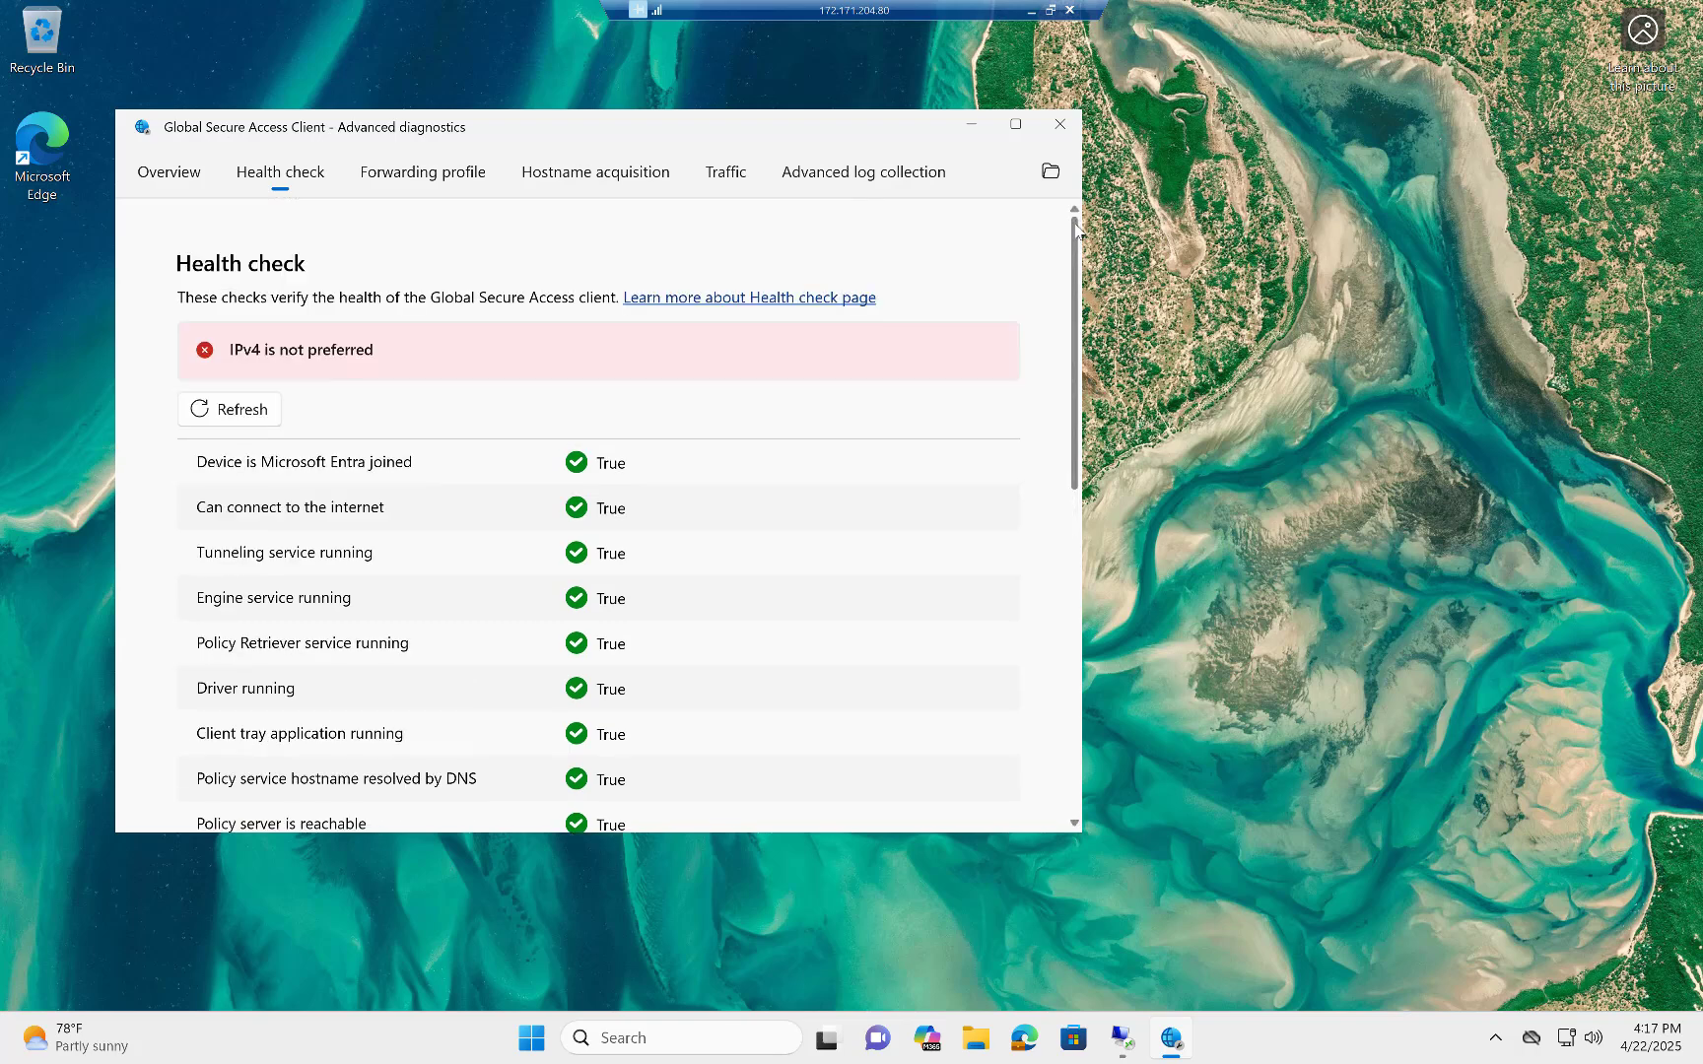
Open the forwarding profile's policy tester, enter the IP address 192.168.86.120 and dismiss the Windows Firewall notification.
{"action": "left_click", "coordinate": [431, 177]}
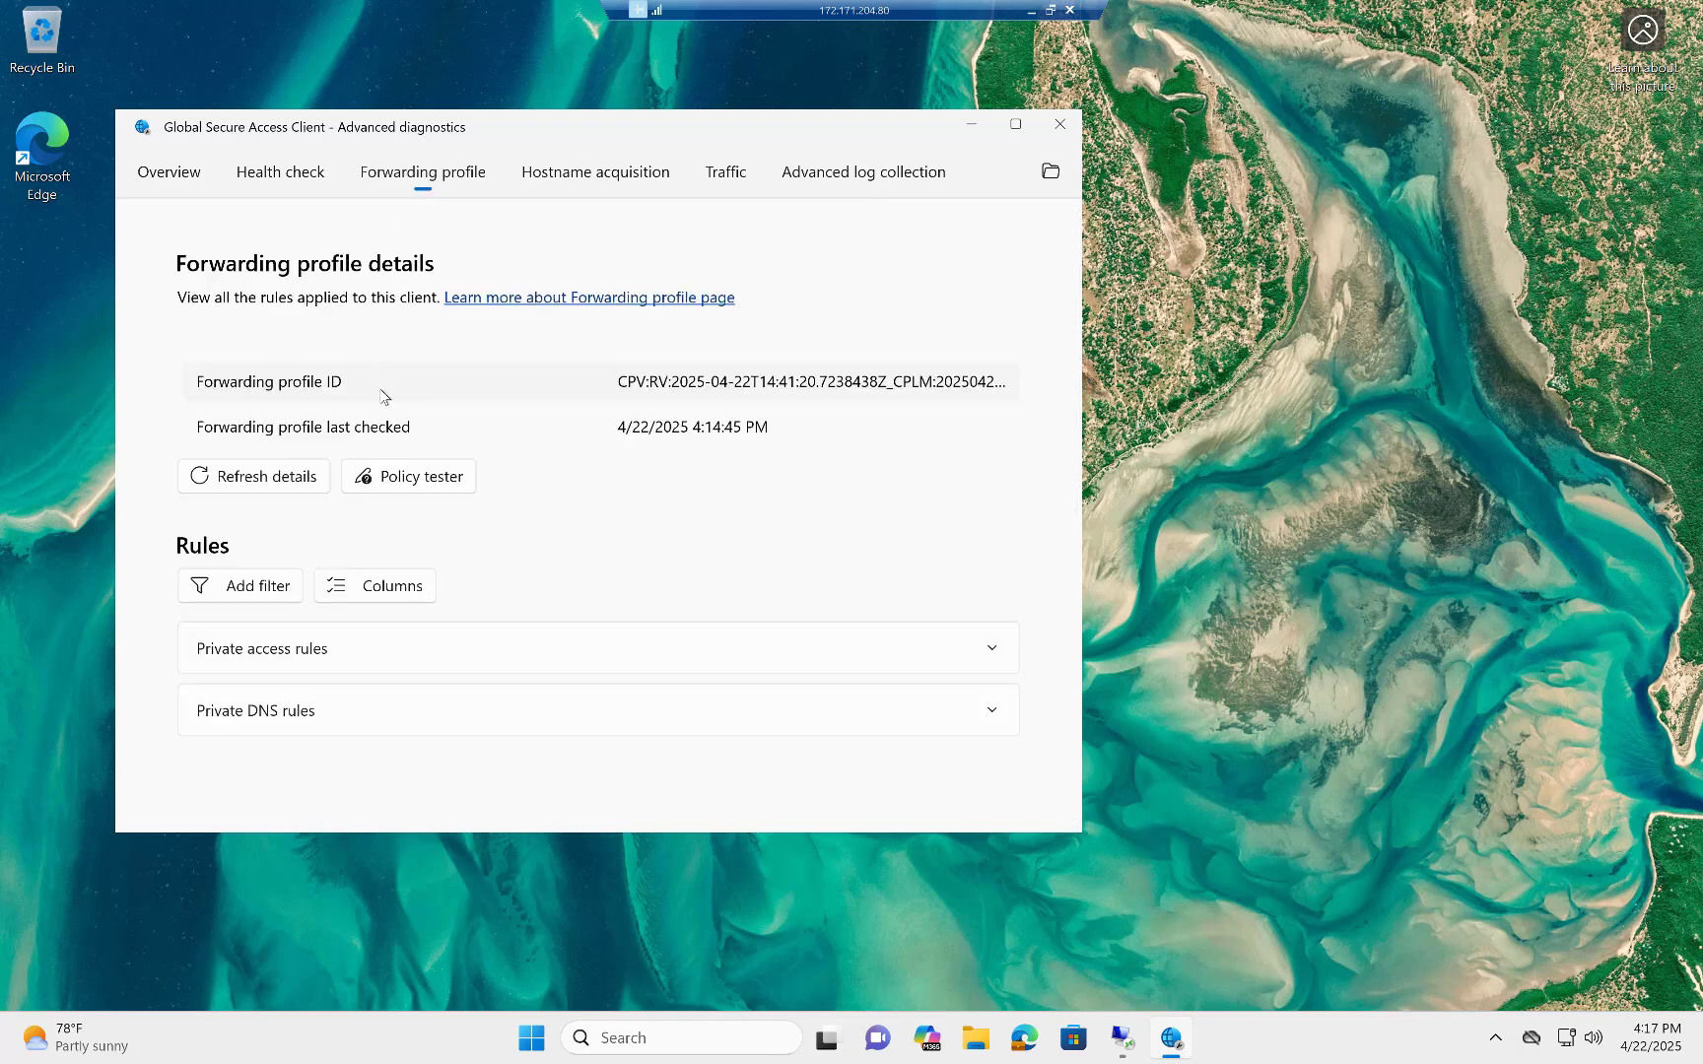
{"action": "left_click", "coordinate": [404, 480]}
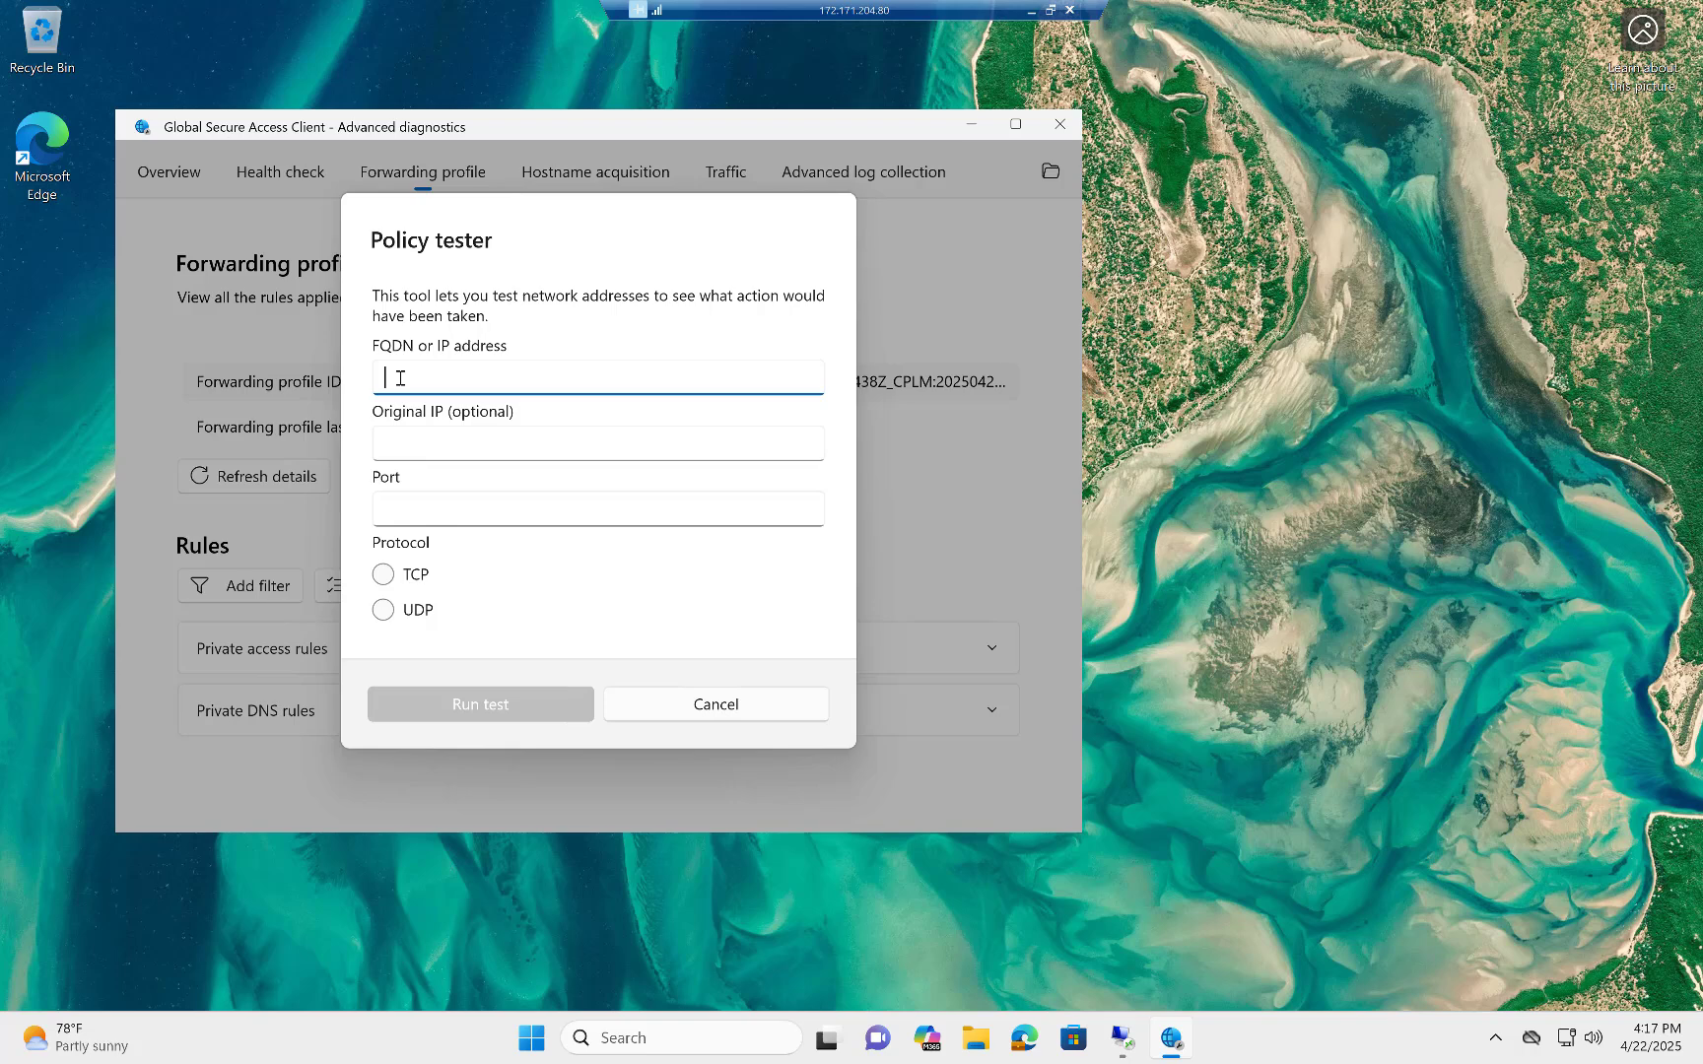
{"action": "type", "text": "1"}
{"action": "type", "text": "92"}
{"action": "type", "text": ",168"}
{"action": "key", "text": "BackSpace"}
{"action": "key", "text": "BackSpace"}
{"action": "key", "text": "BackSpace"}
{"action": "type", "text": ".168.86.12"}
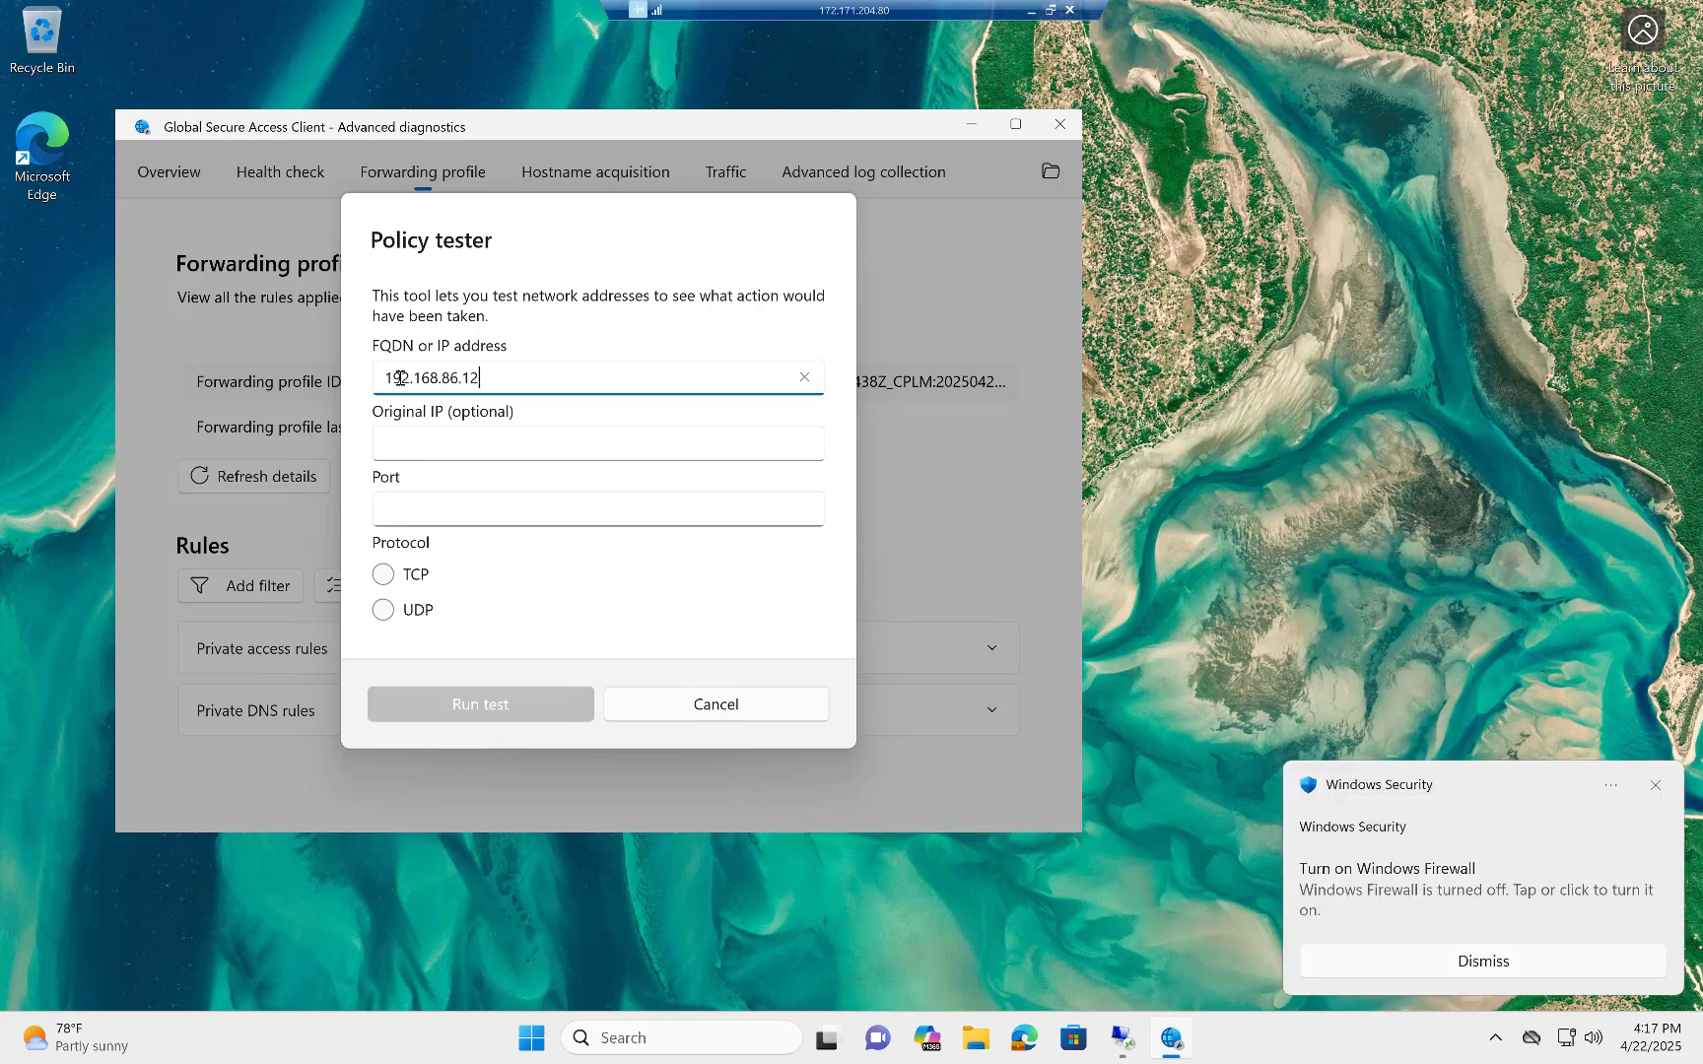
{"action": "type", "text": "0"}
{"action": "left_click", "coordinate": [1486, 961]}
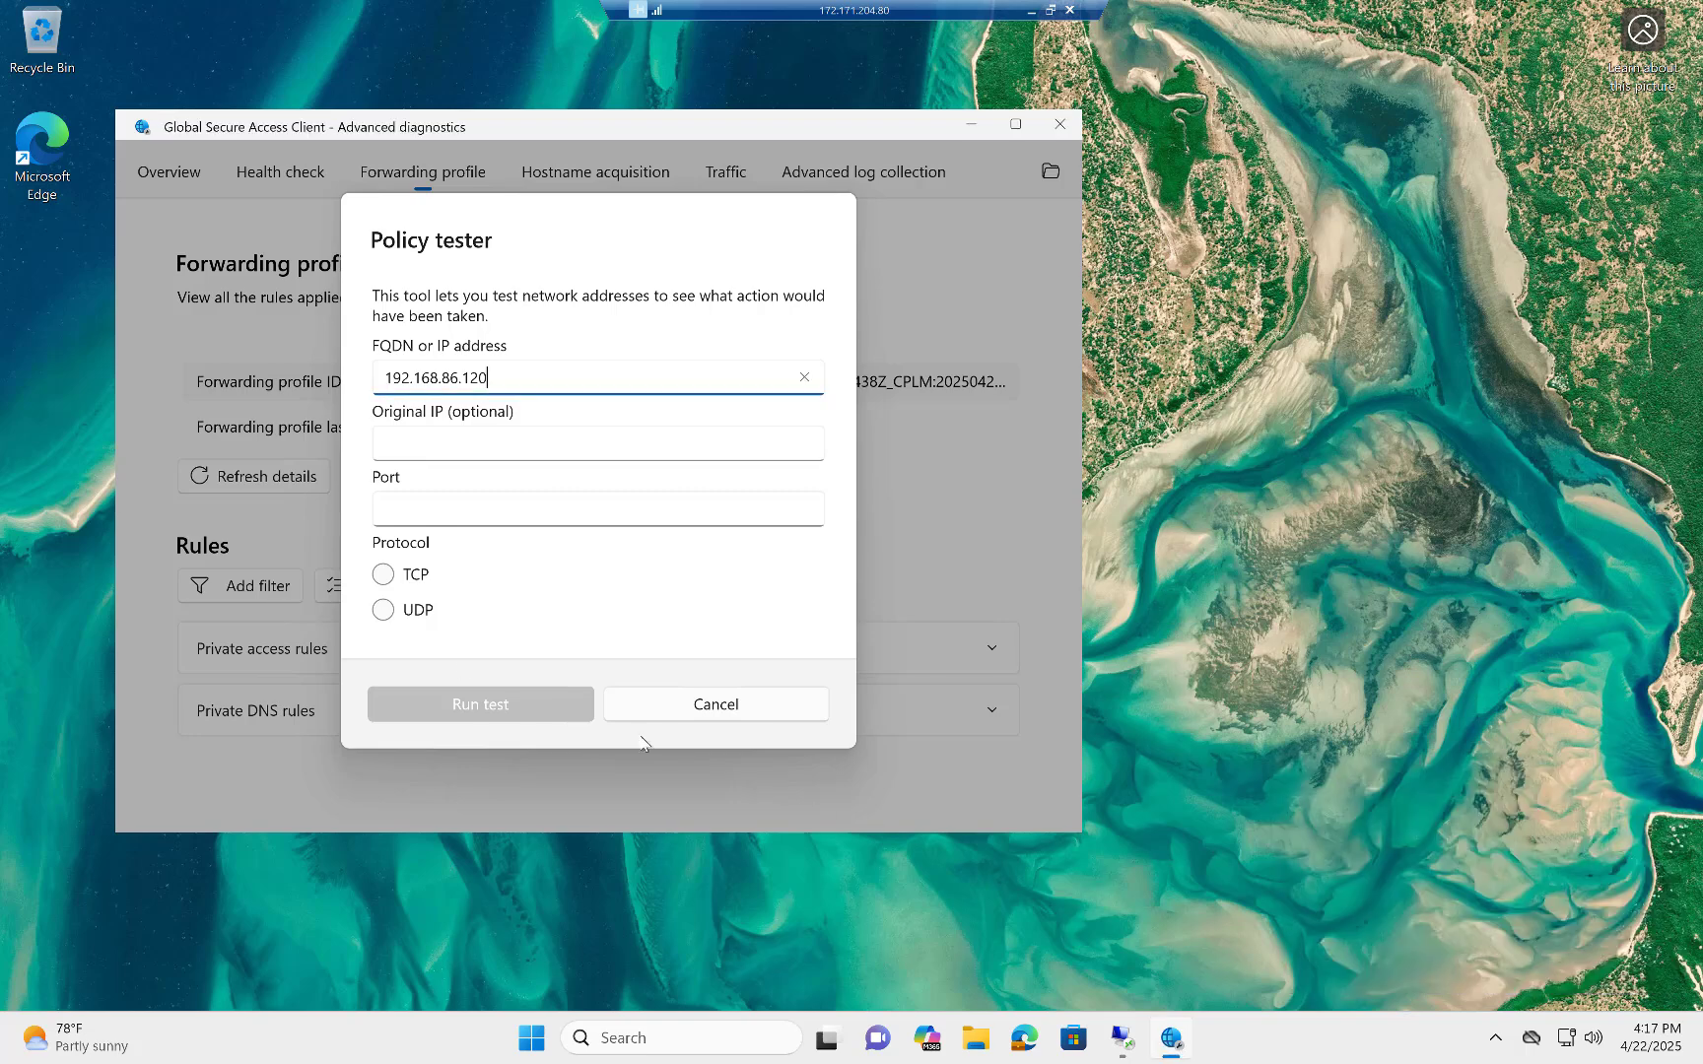
Run the policy test on port 80 over TCP, view its result and close the tester.
{"action": "left_click", "coordinate": [412, 507]}
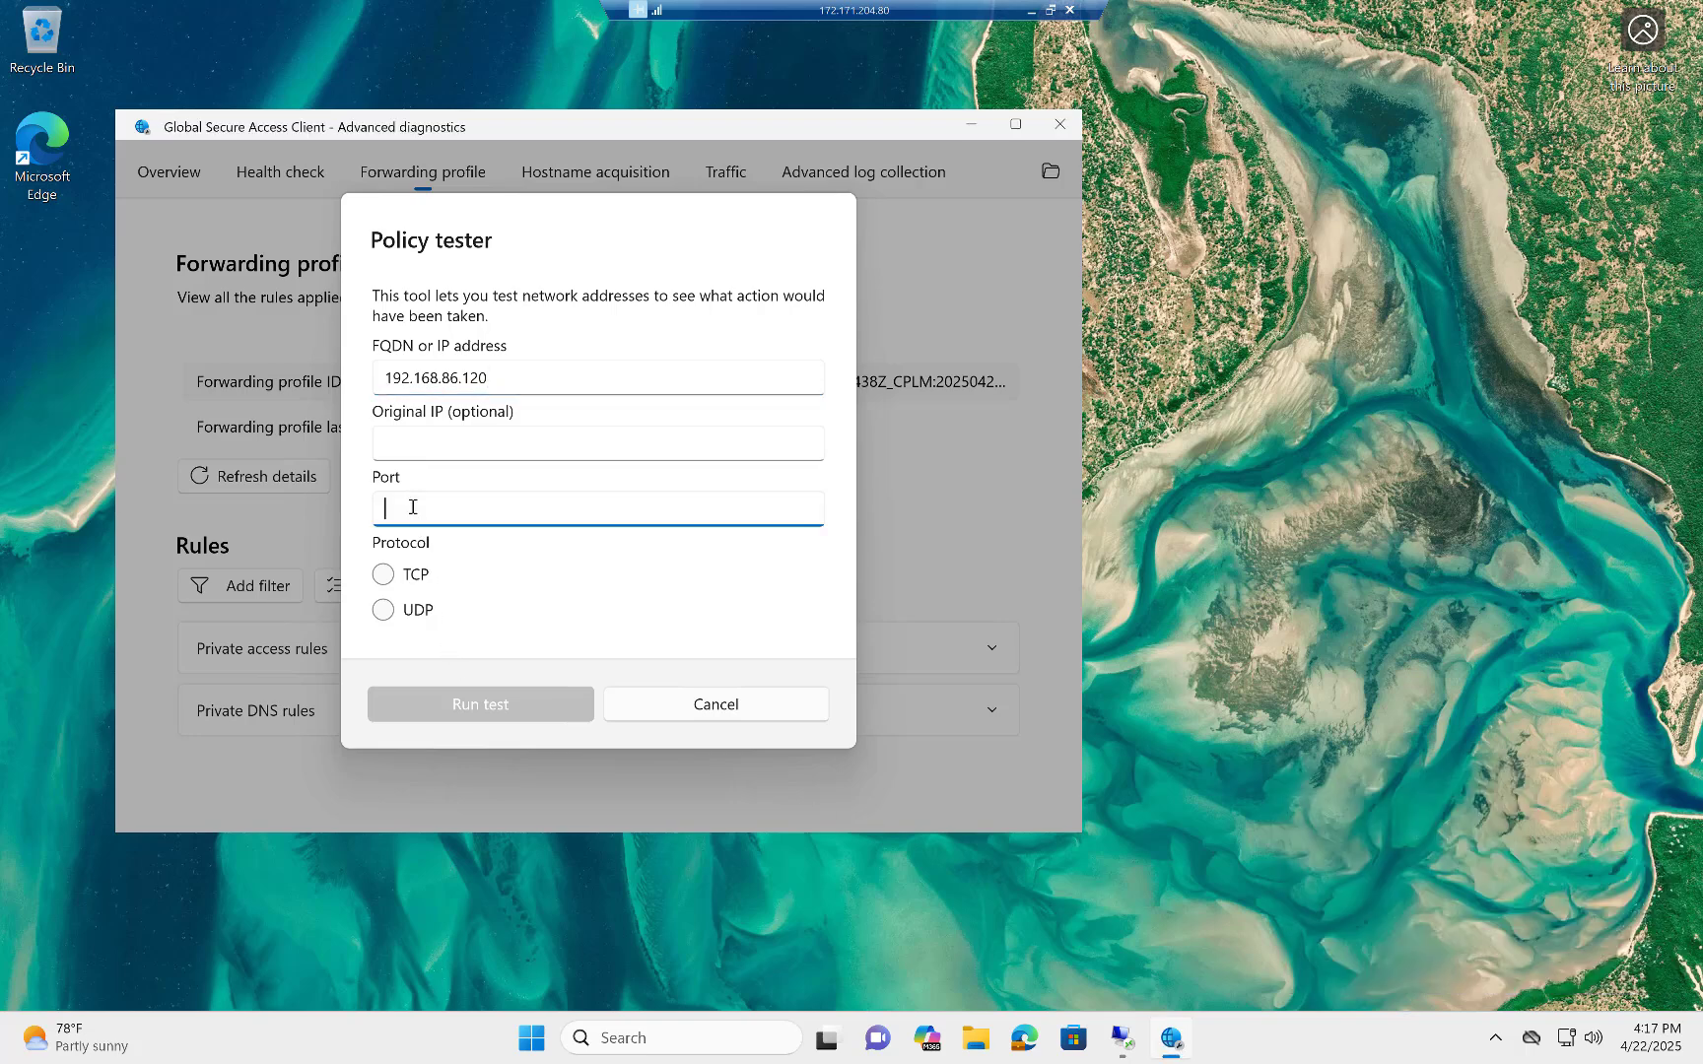
{"action": "type", "text": "80"}
{"action": "left_click", "coordinate": [383, 575]}
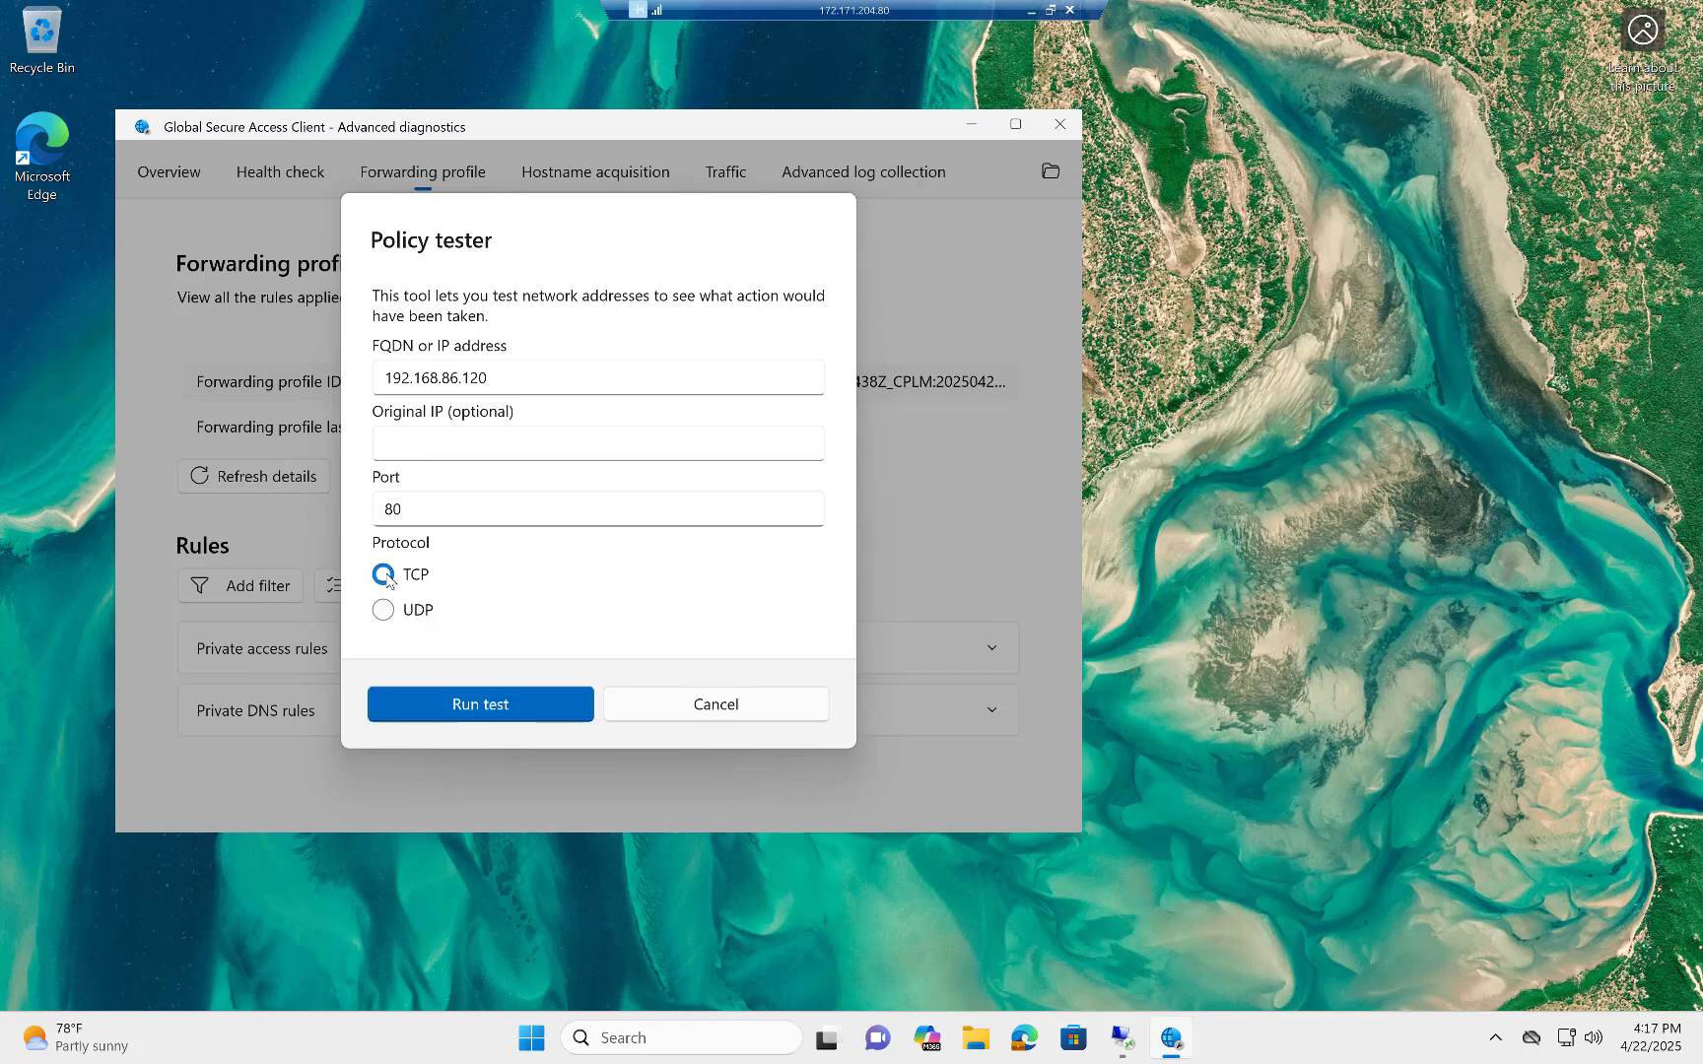
{"action": "left_click", "coordinate": [459, 706]}
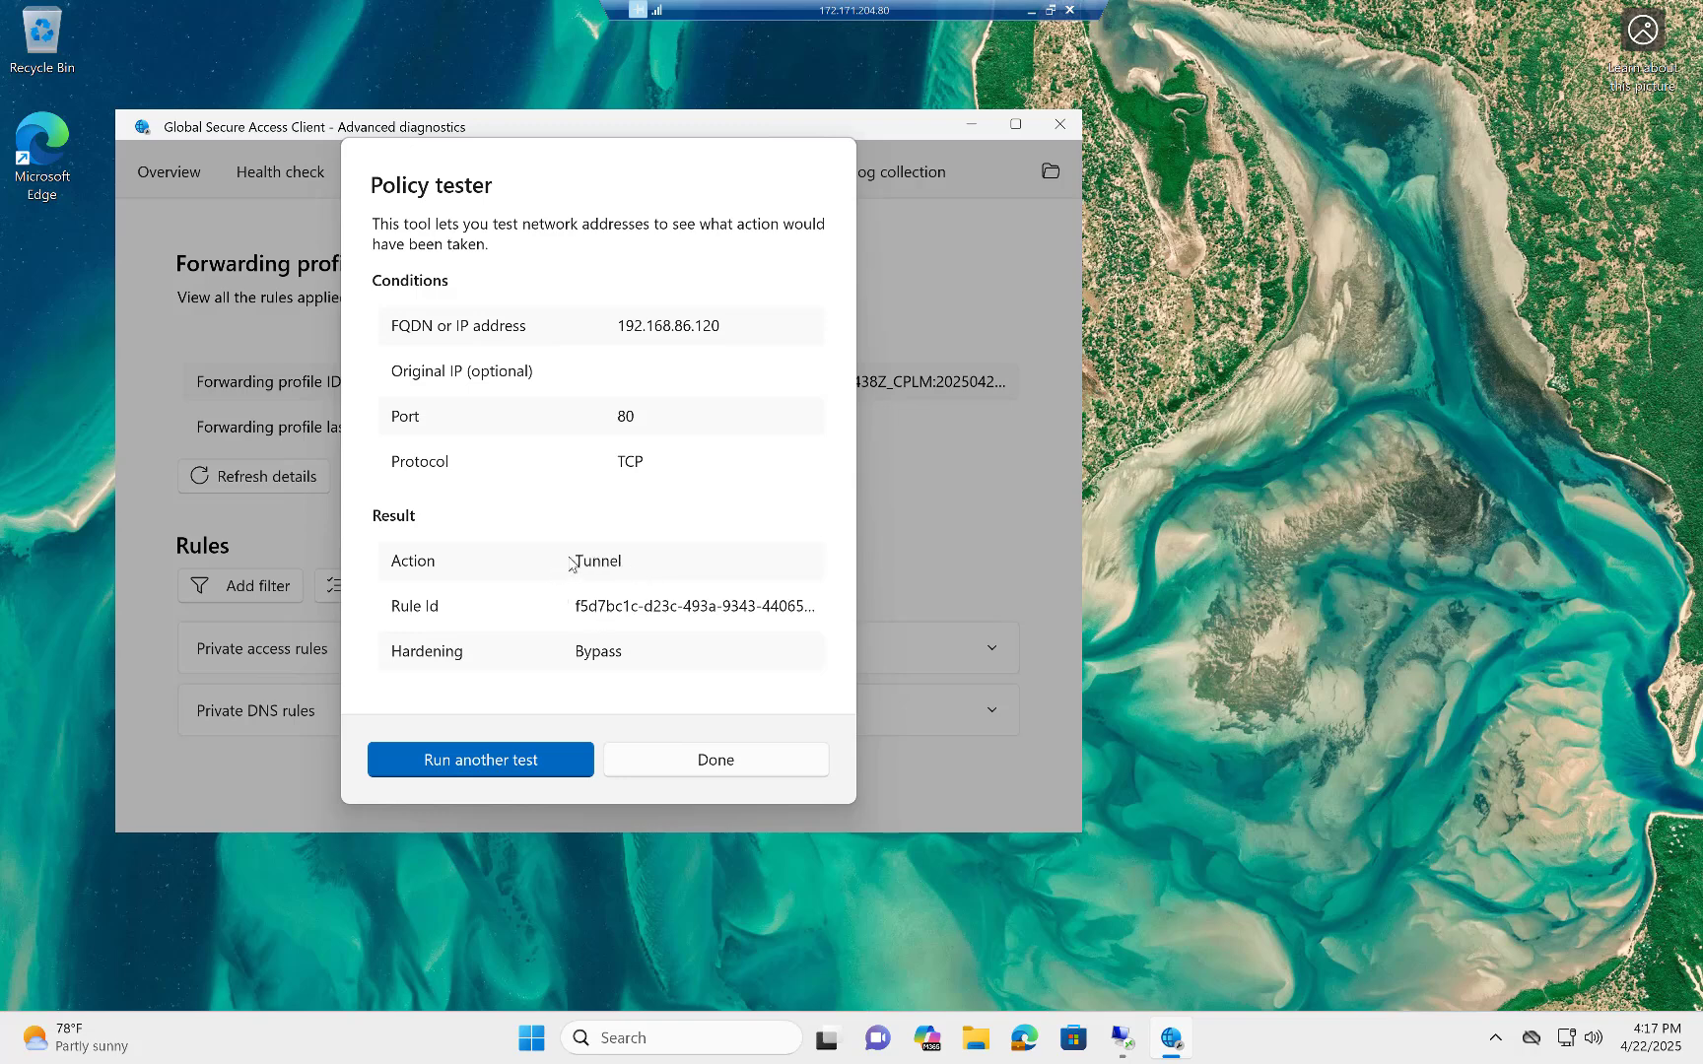
{"action": "left_click", "coordinate": [737, 766]}
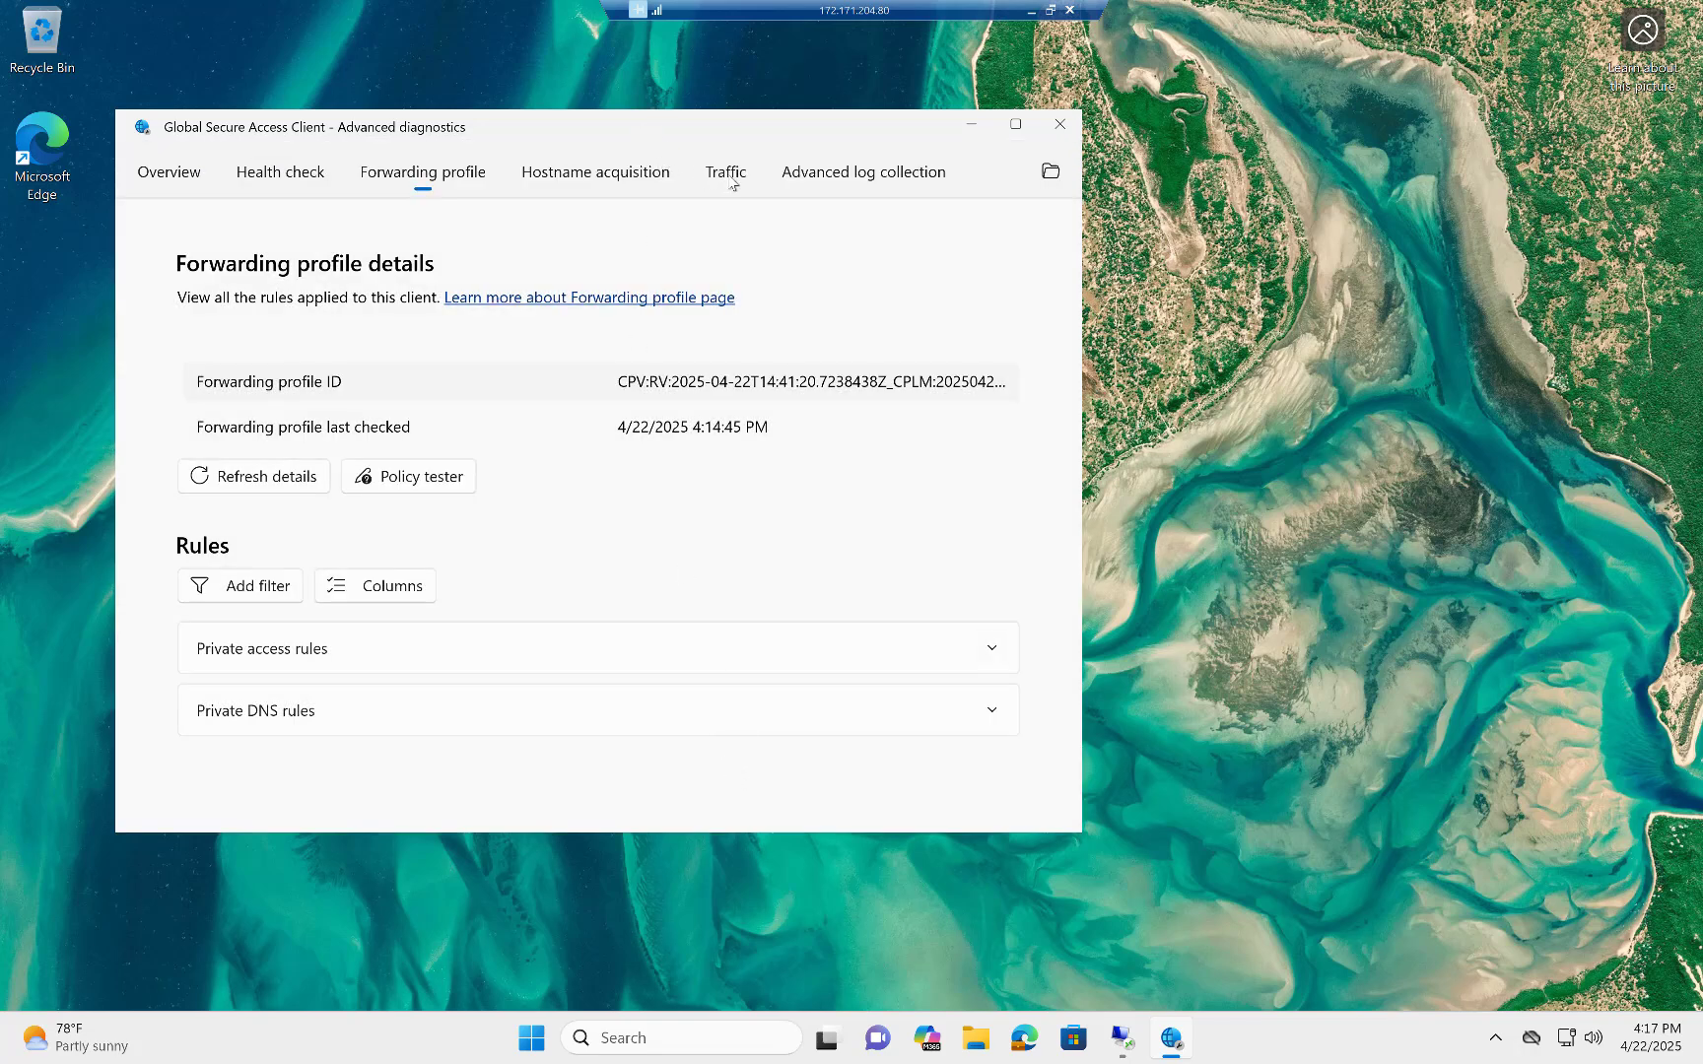
Start collecting the client's network traffic and open the \\192.168.86.120\test file share.
{"action": "left_click", "coordinate": [731, 177]}
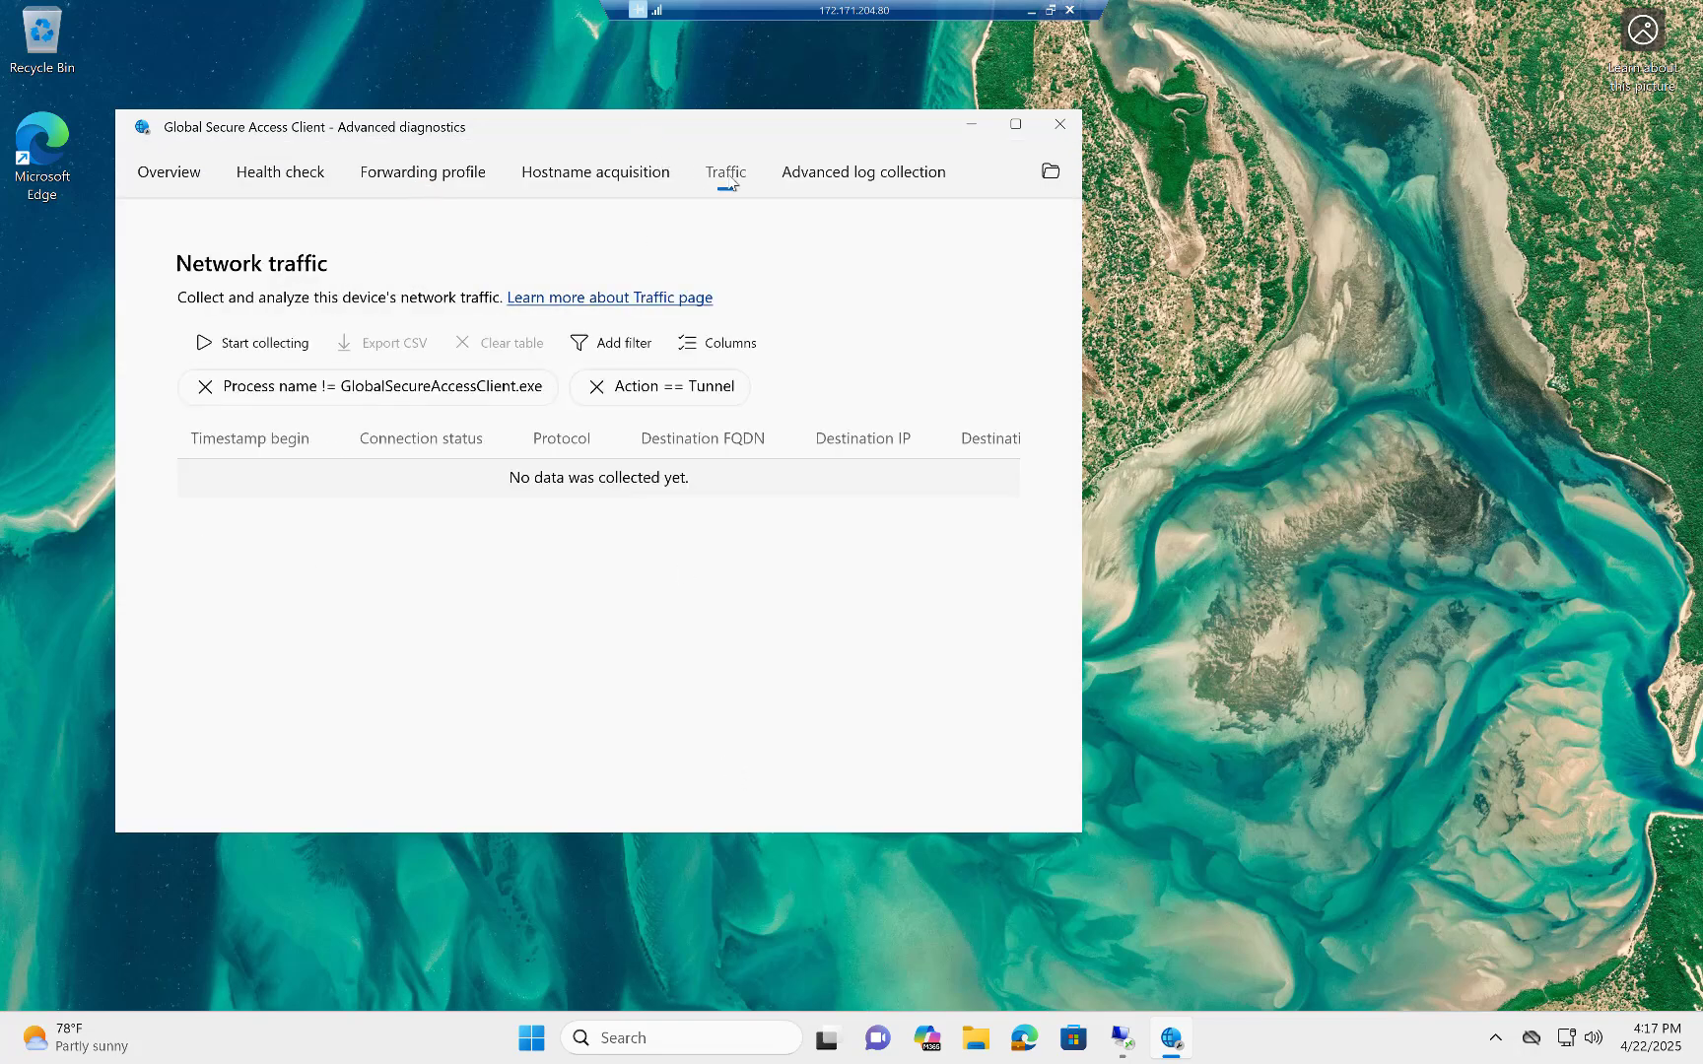
{"action": "left_click", "coordinate": [205, 345]}
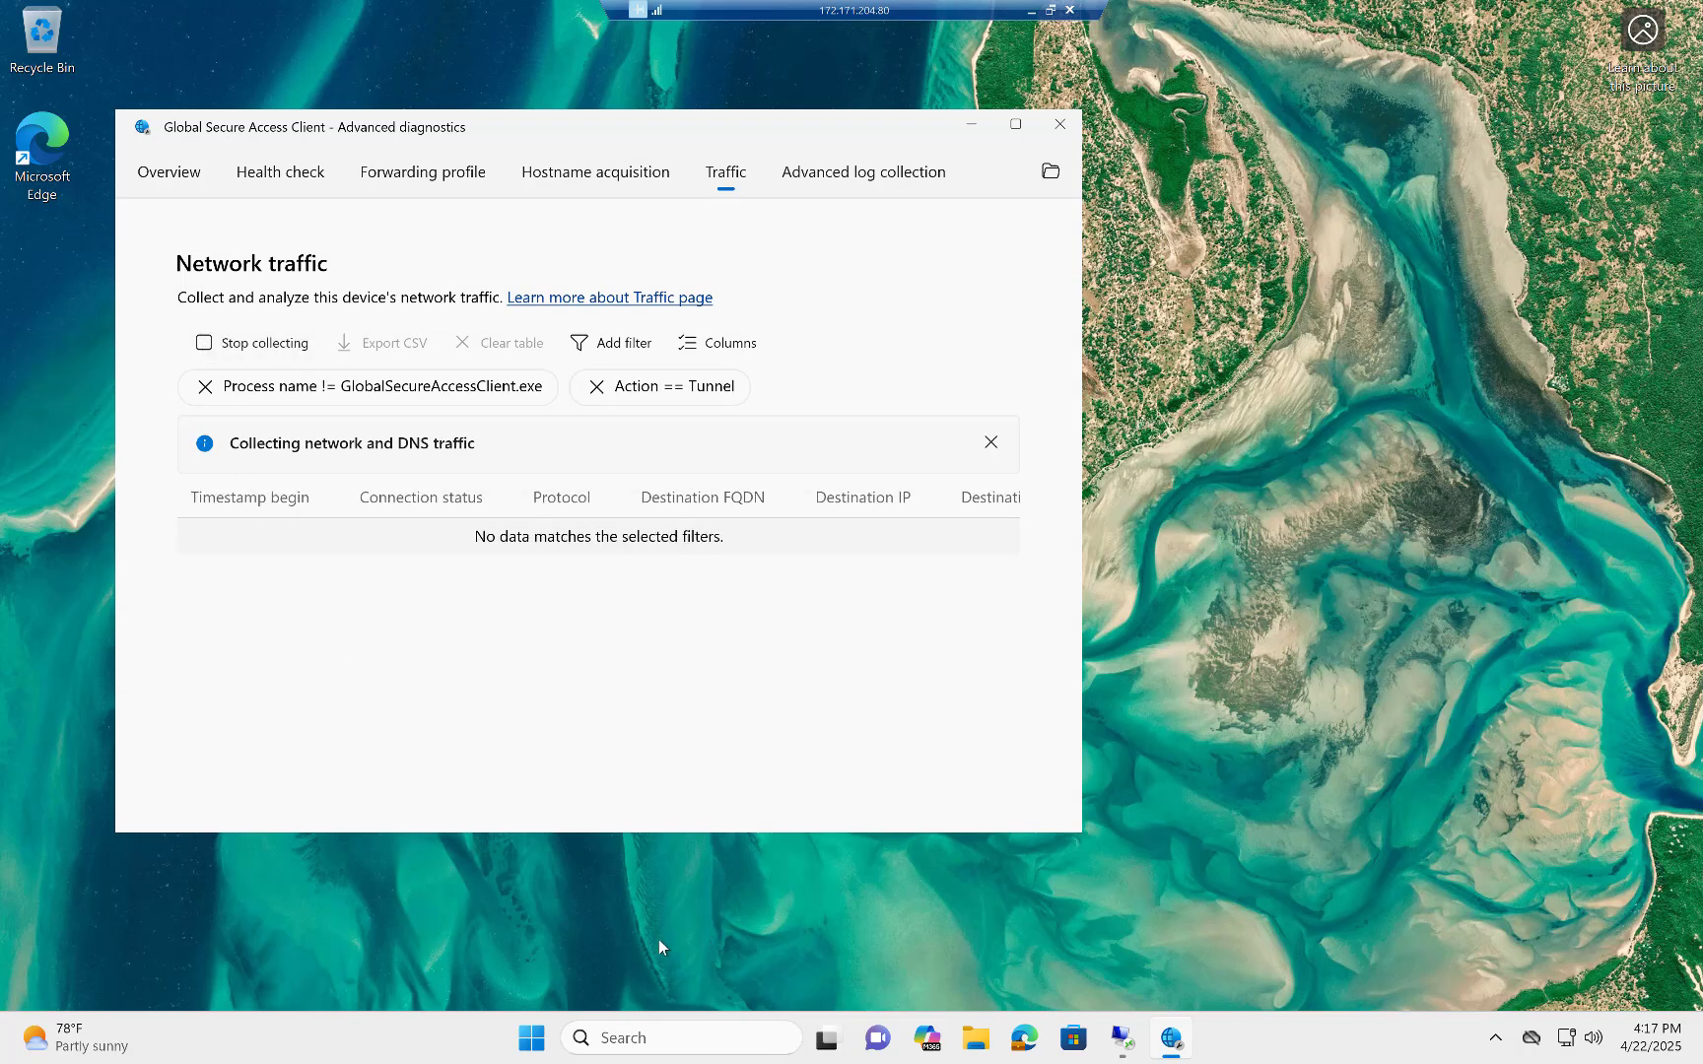
{"action": "right_click", "coordinate": [529, 1041]}
{"action": "left_click", "coordinate": [466, 909]}
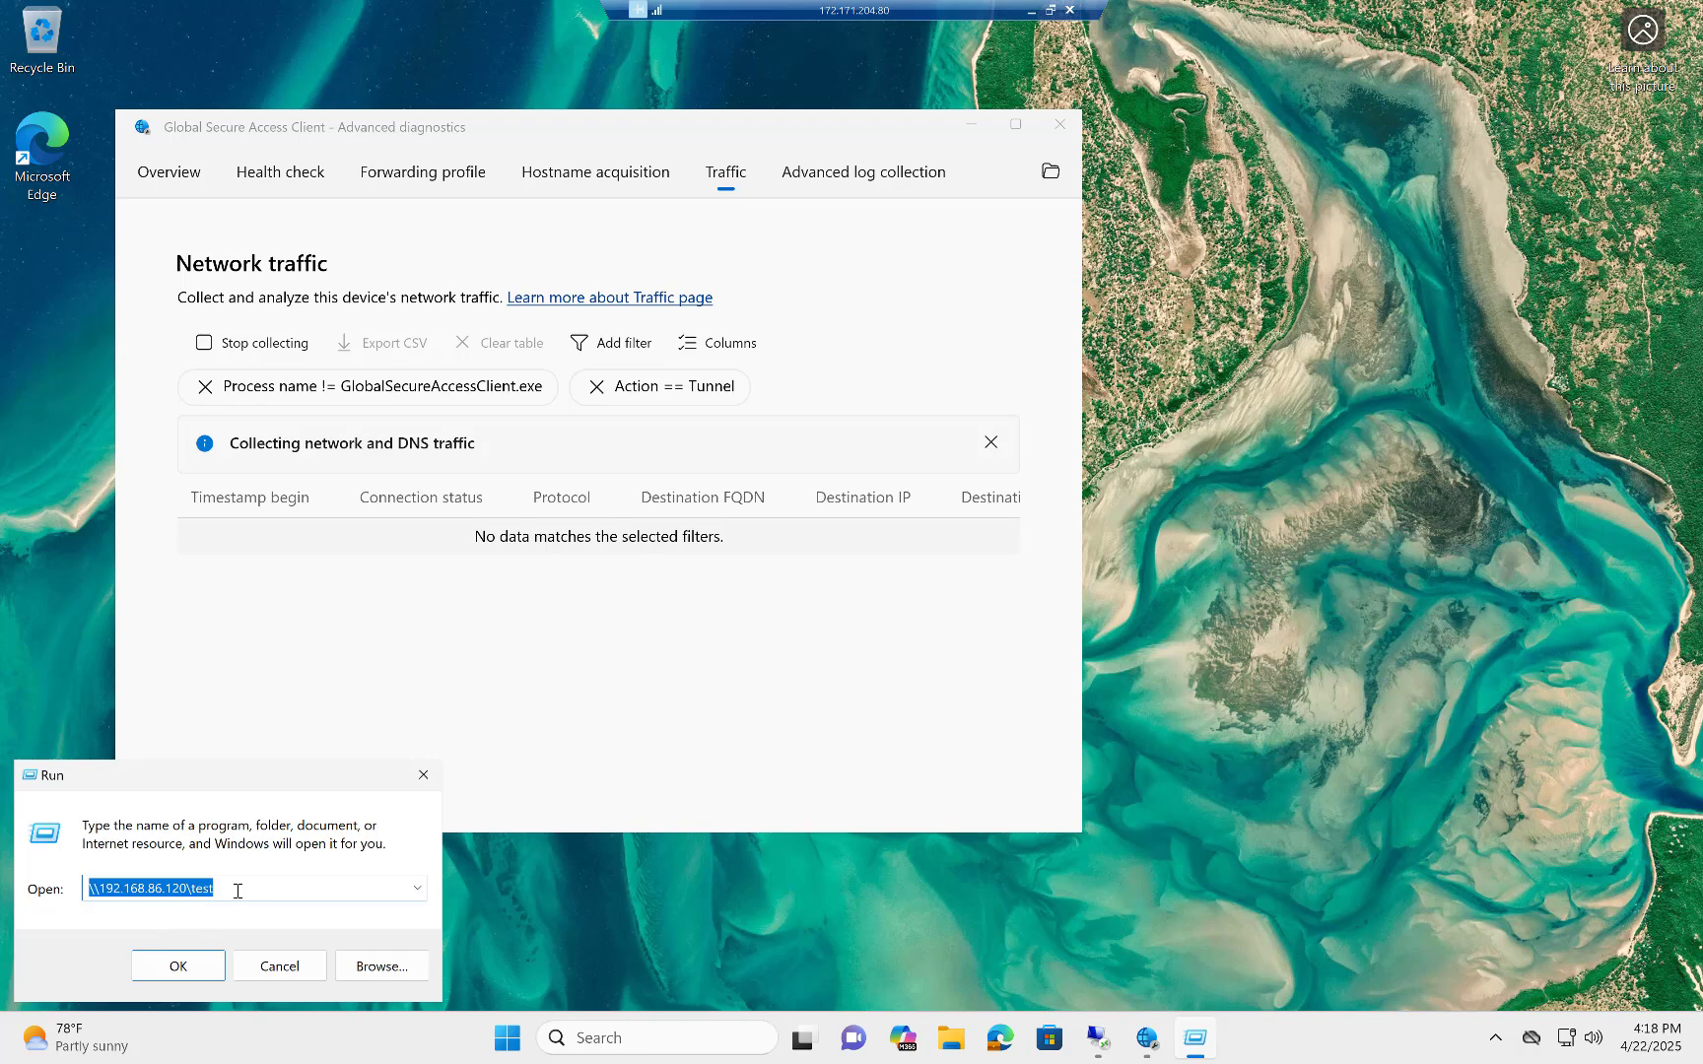
{"action": "left_click", "coordinate": [182, 969]}
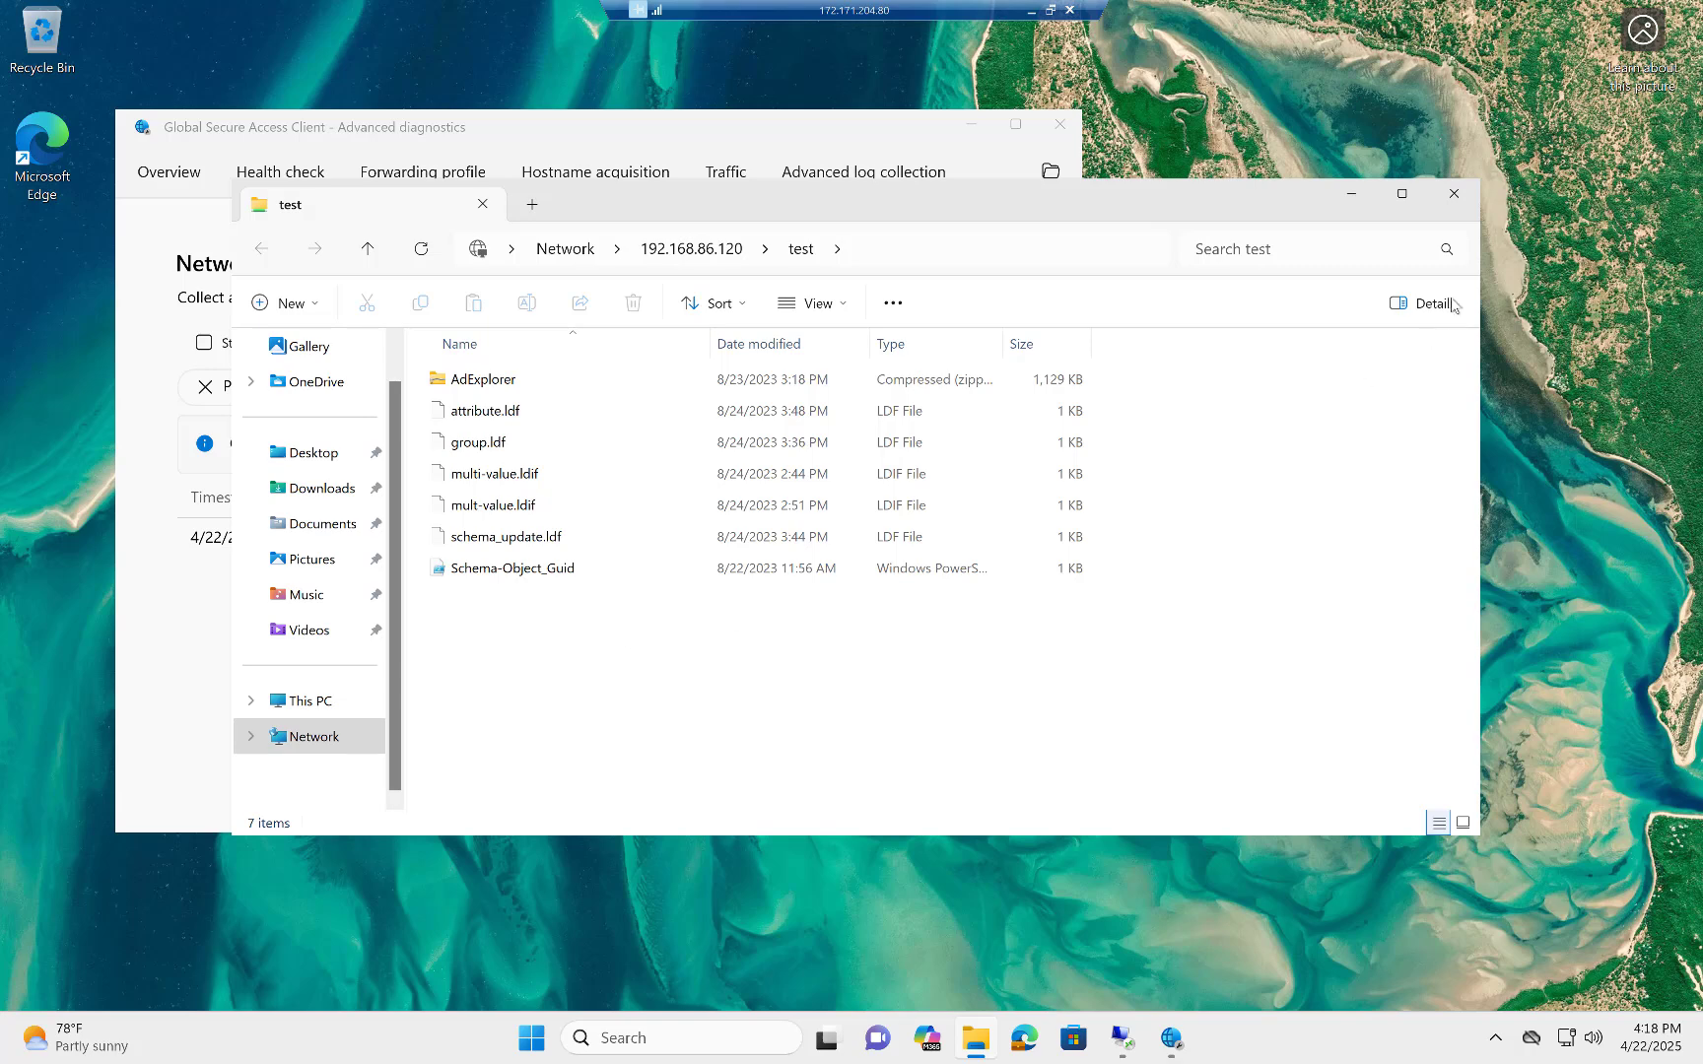
Close the test file share window and launch Remote Desktop Connection by running mstsc.
{"action": "left_click", "coordinate": [1451, 197]}
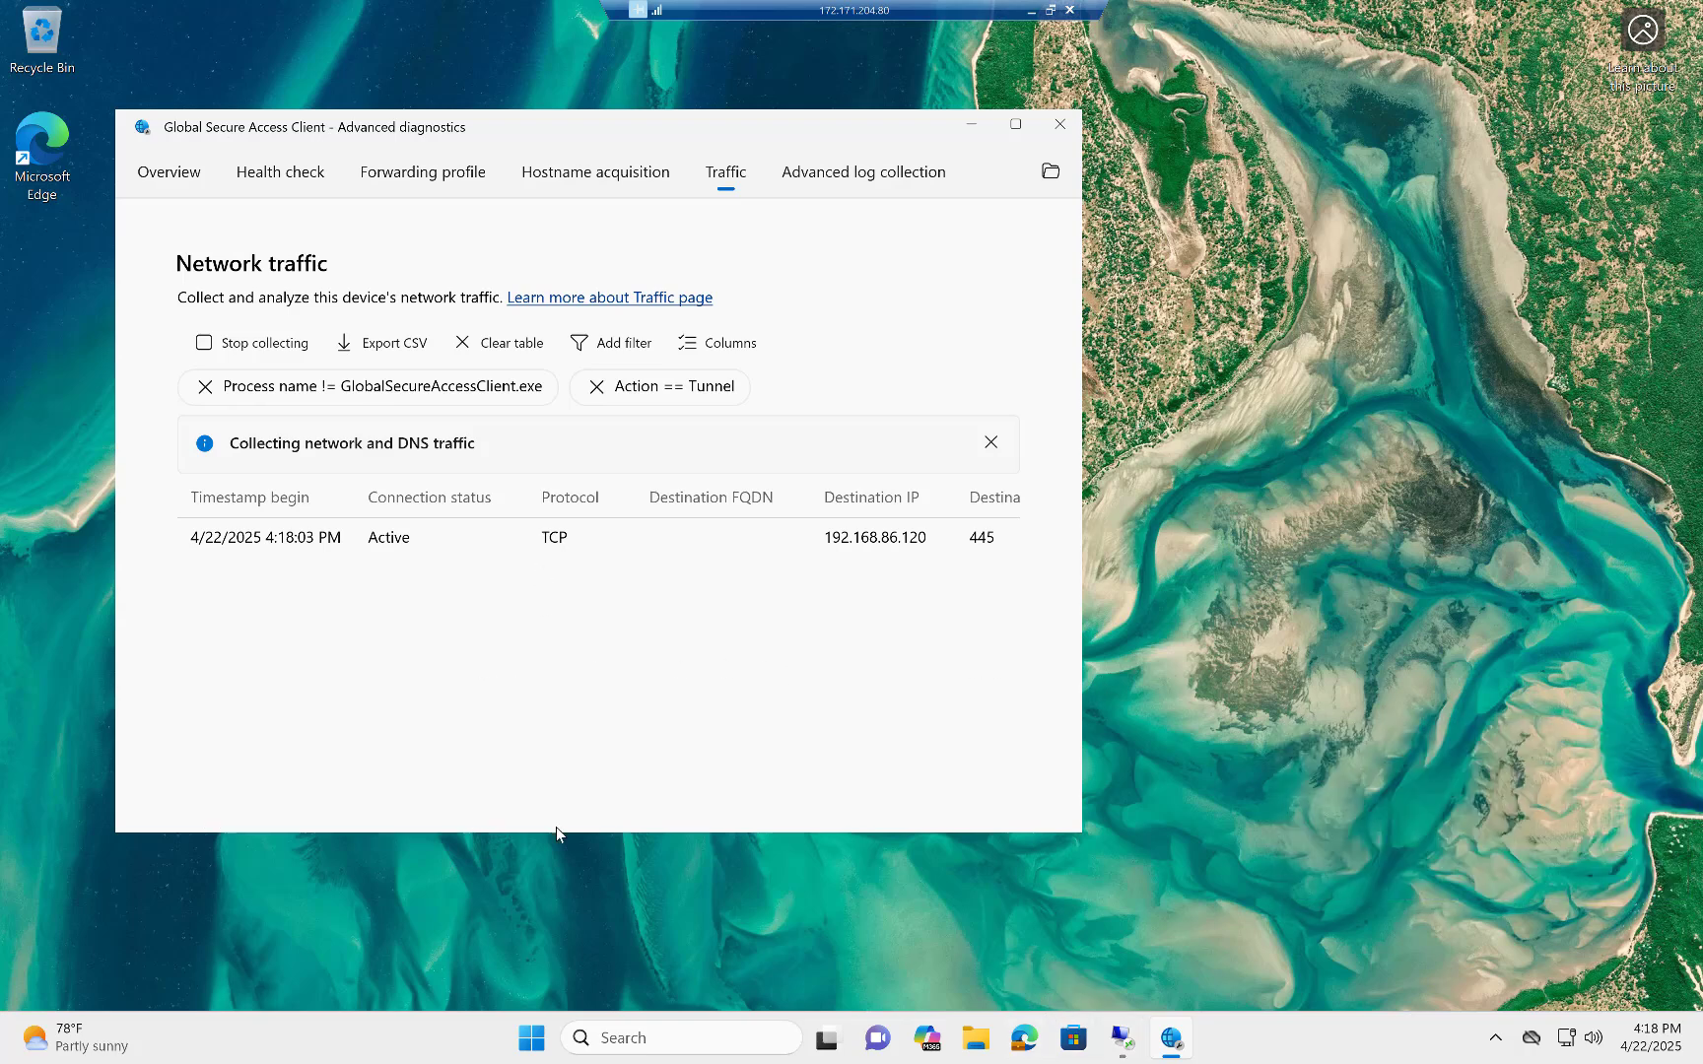
{"action": "right_click", "coordinate": [531, 1037]}
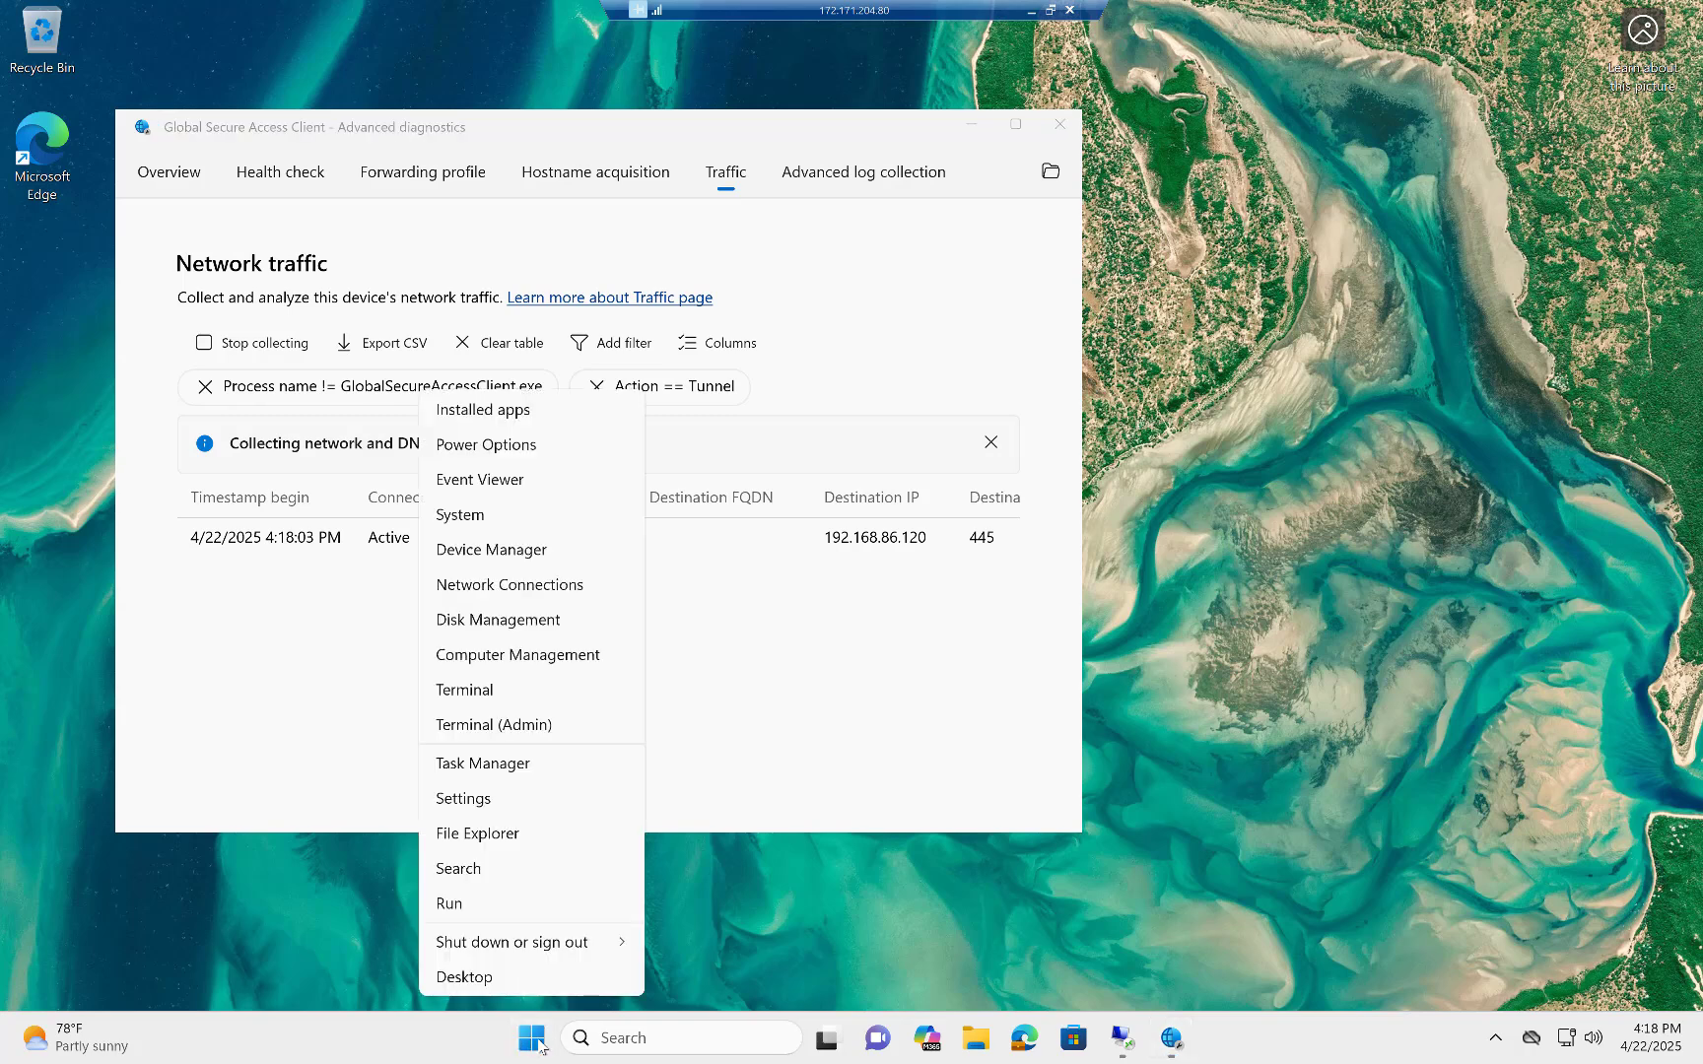
{"action": "left_click", "coordinate": [467, 902]}
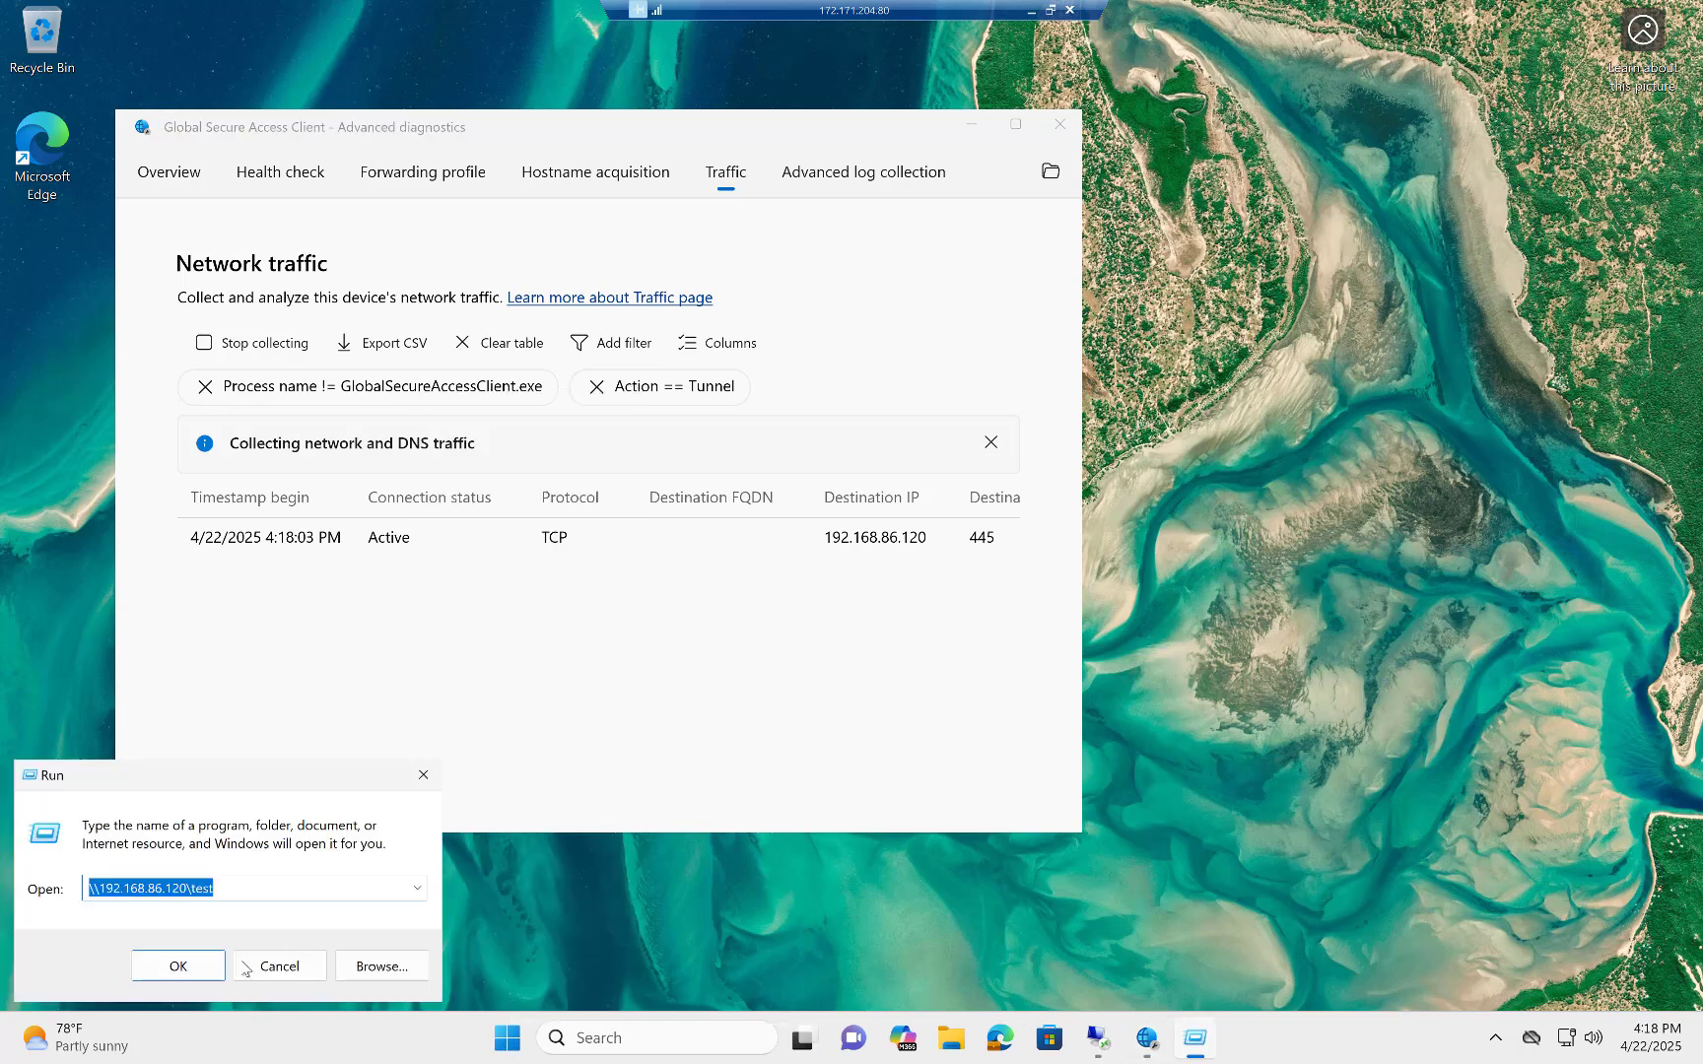
{"action": "left_click", "coordinate": [416, 890]}
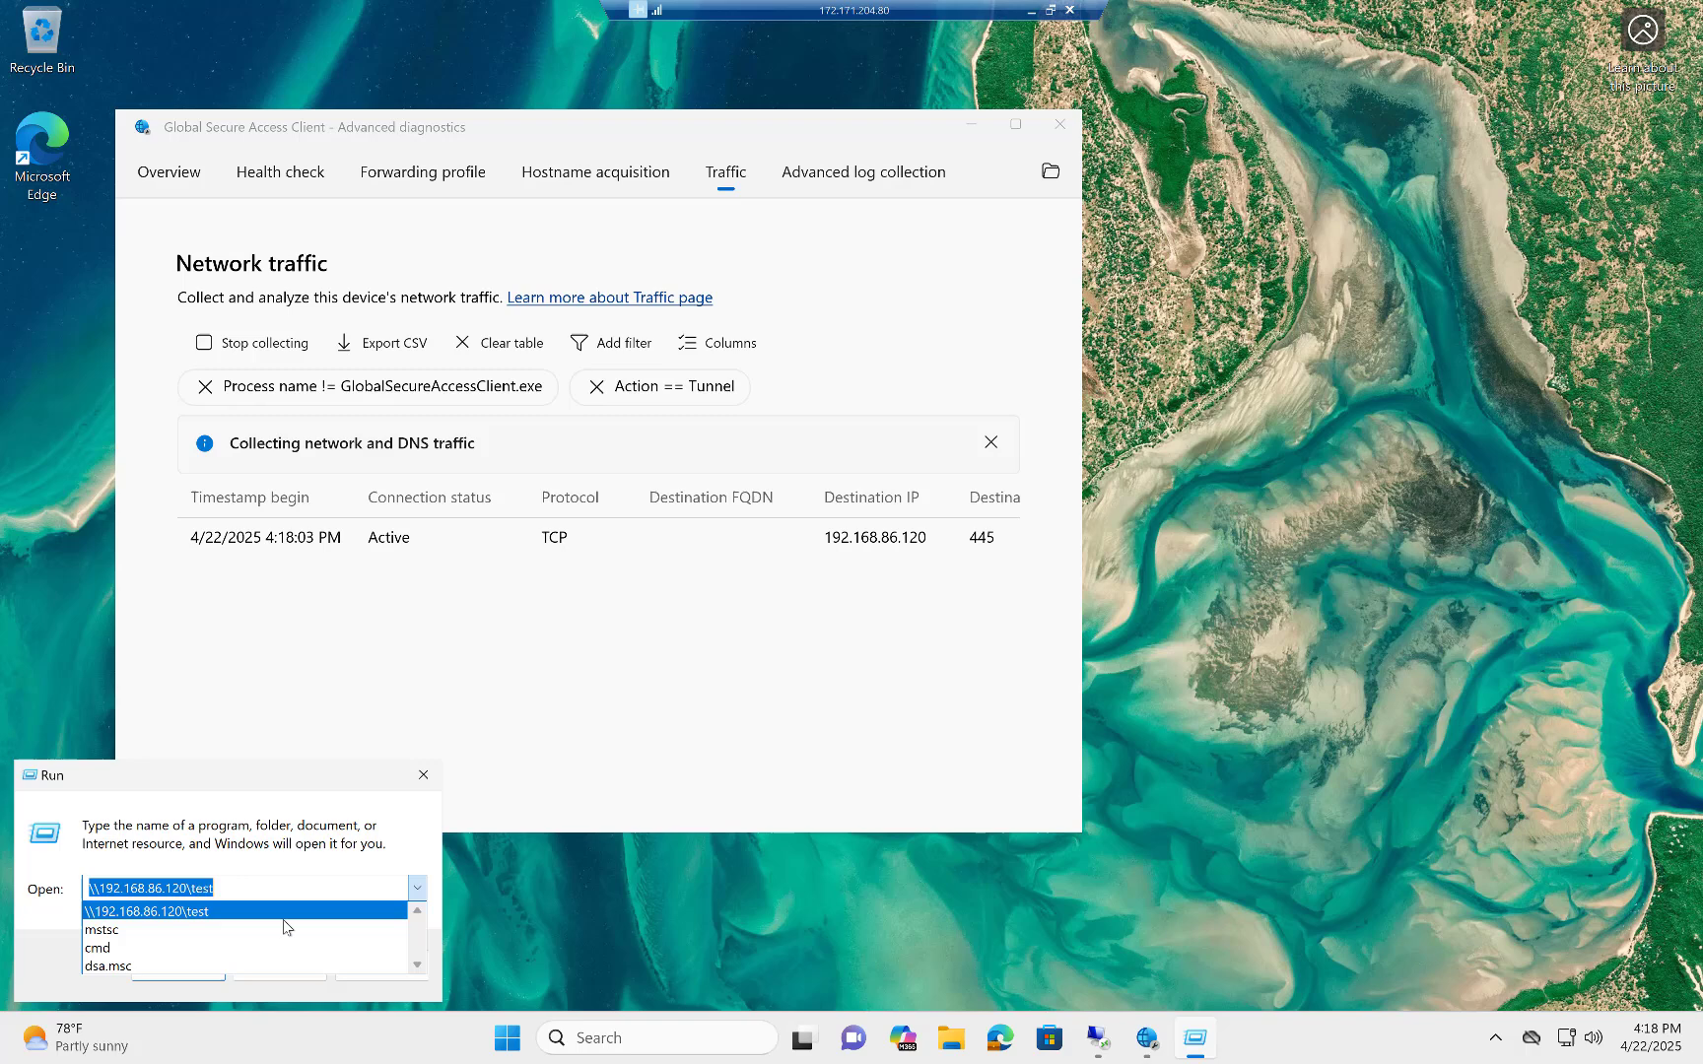
{"action": "left_click", "coordinate": [204, 950]}
{"action": "left_click", "coordinate": [204, 956]}
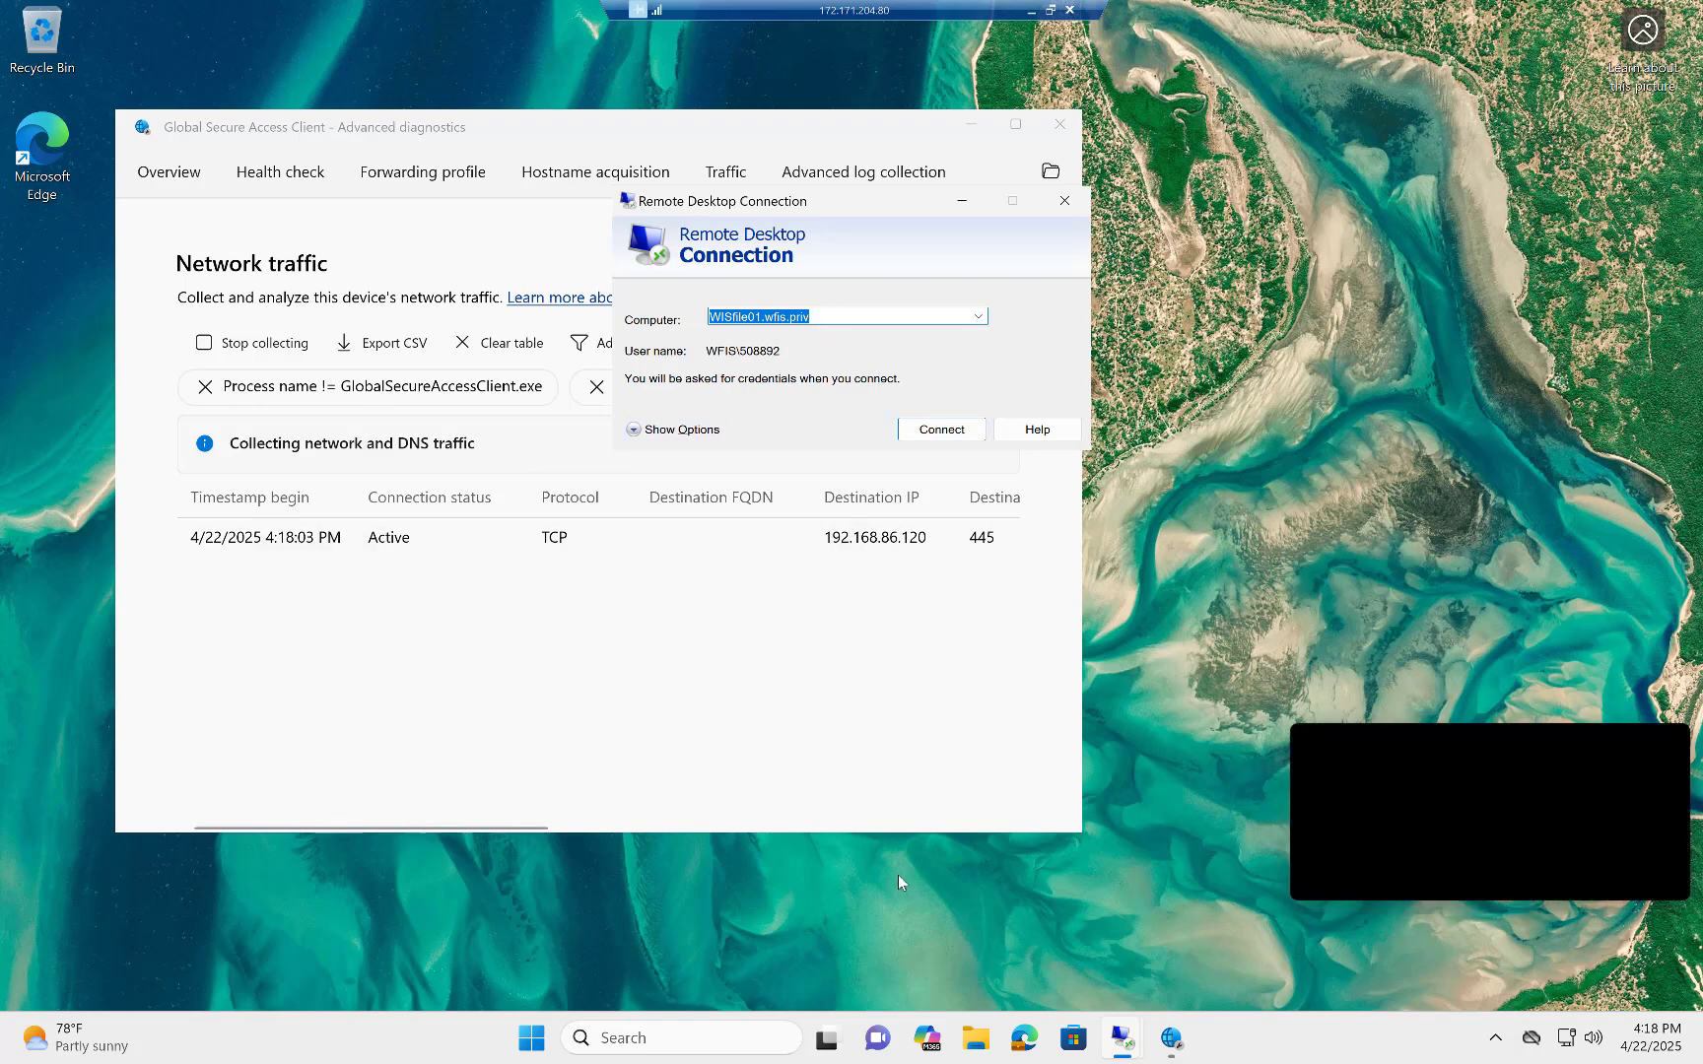
Open a Command Prompt and query the device's registration state with dsregcmd /status.
{"action": "left_click", "coordinate": [623, 1038]}
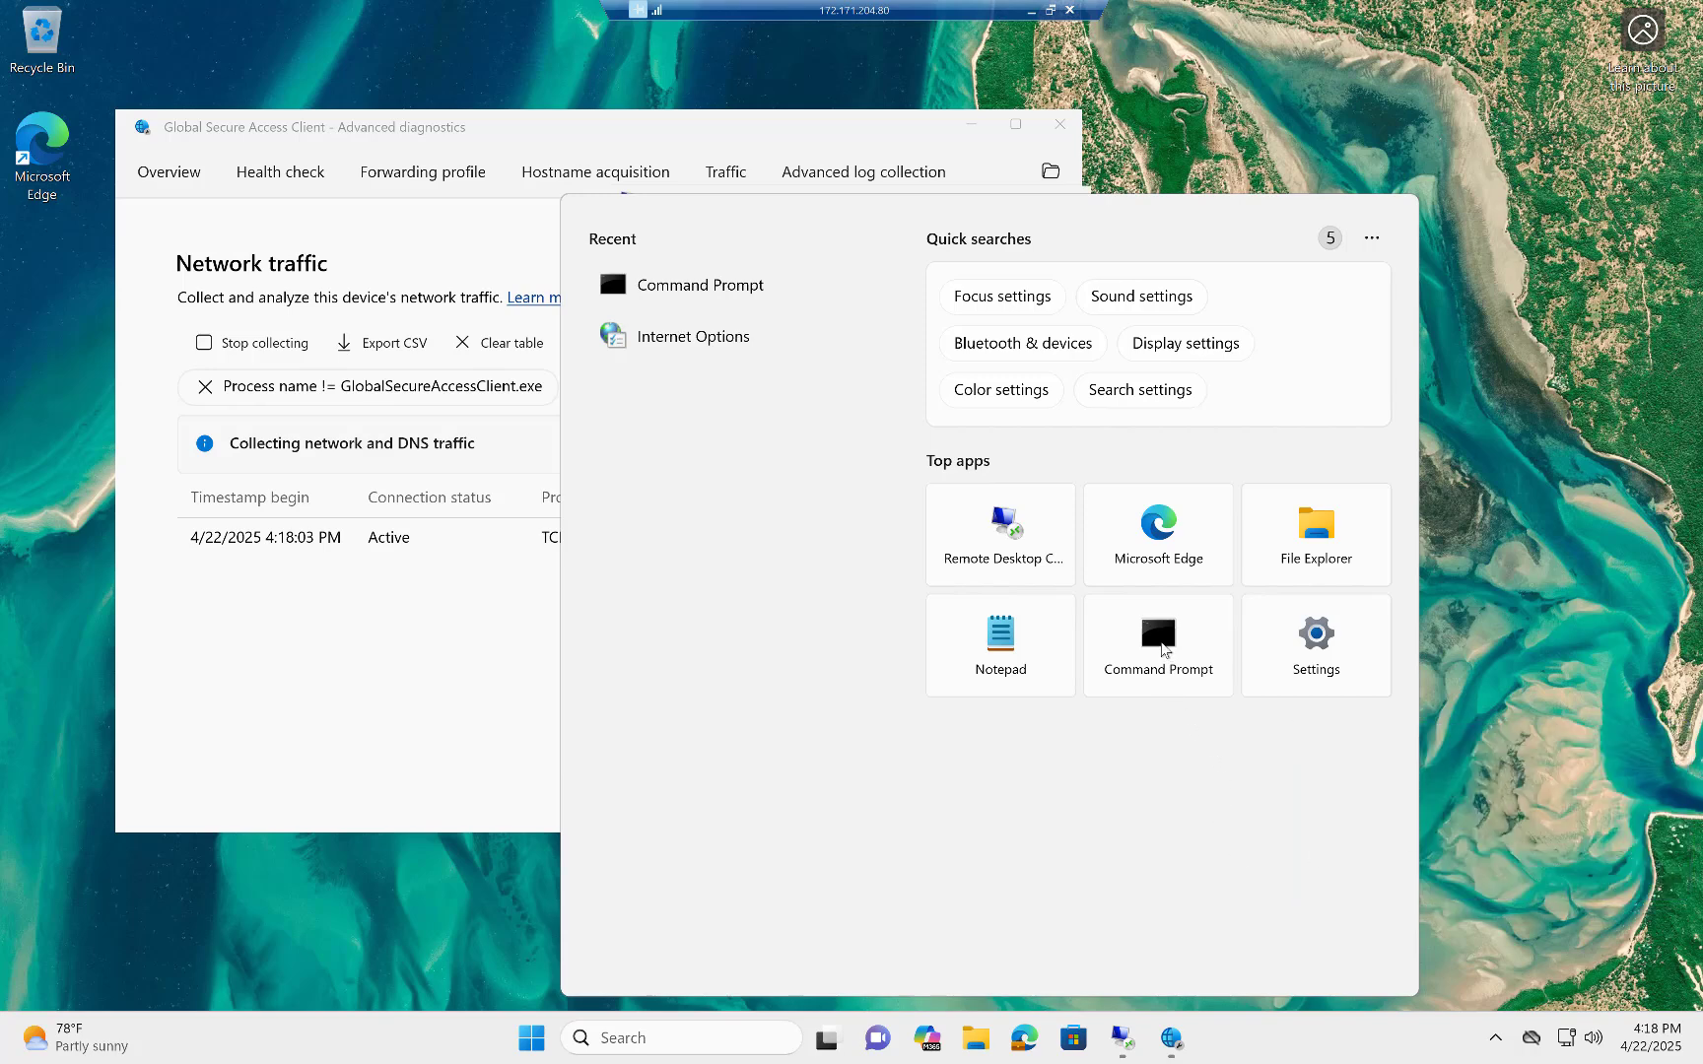
{"action": "left_click", "coordinate": [1161, 642]}
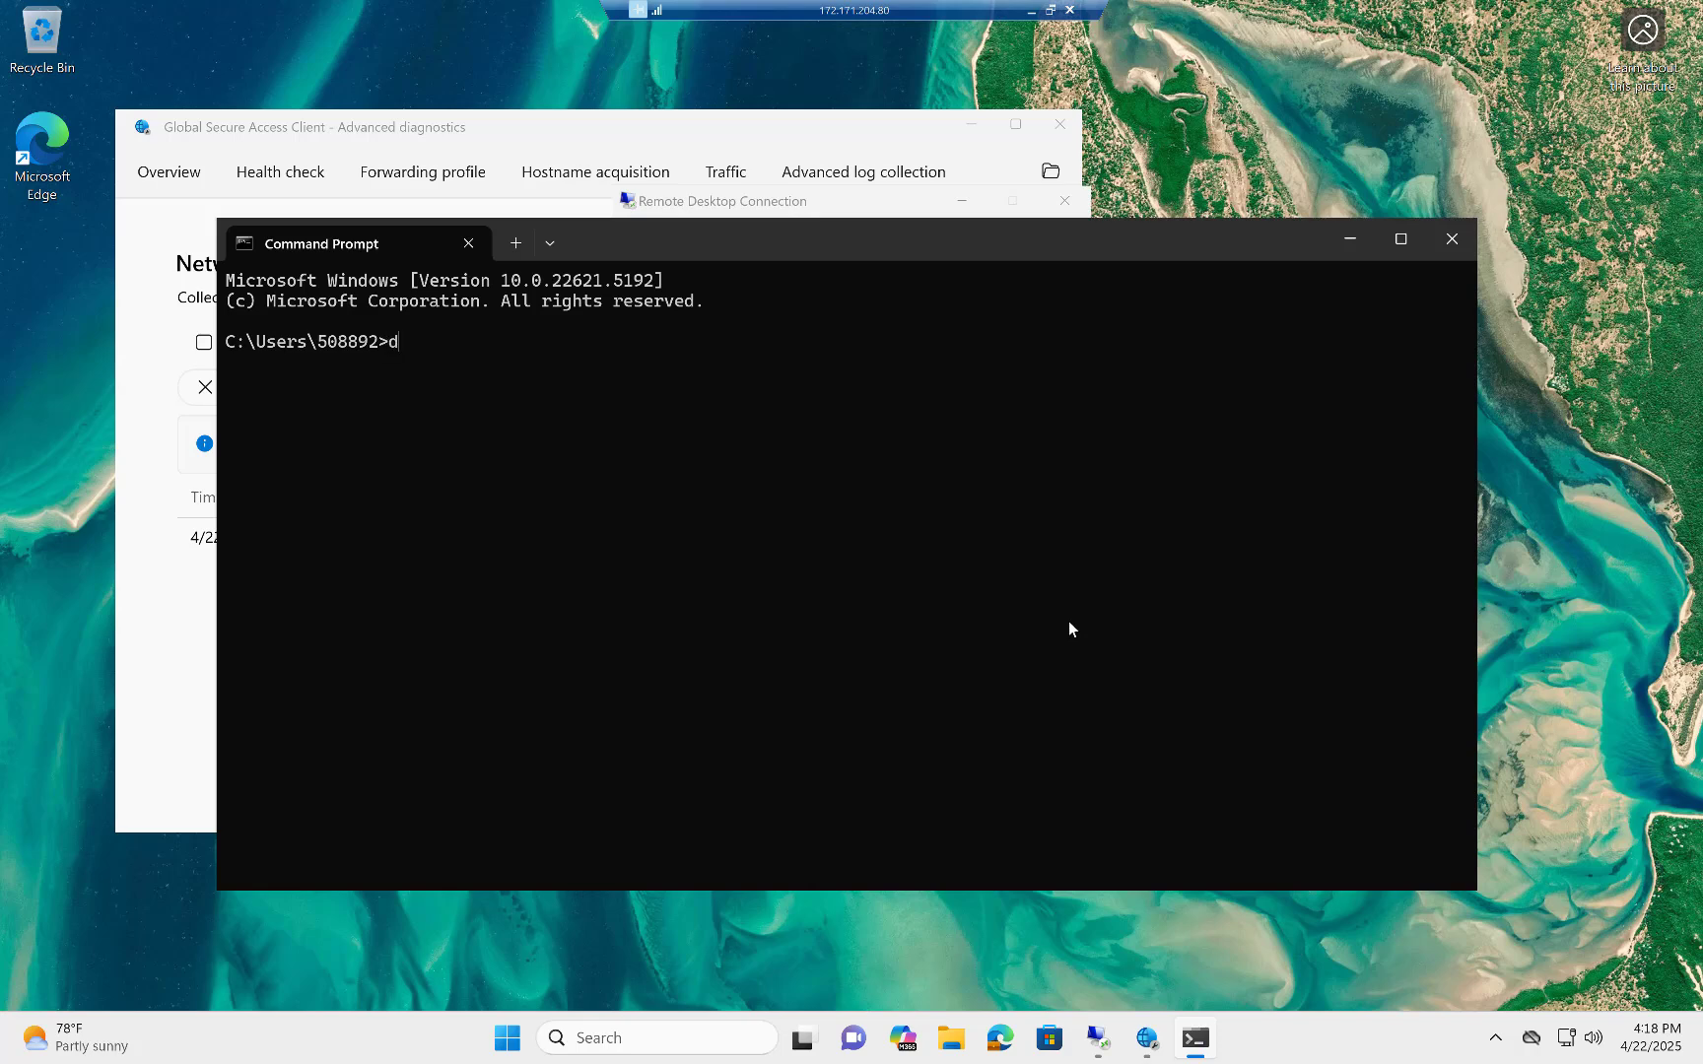
{"action": "type", "text": "dsregcmd /status"}
{"action": "key", "text": "Return"}
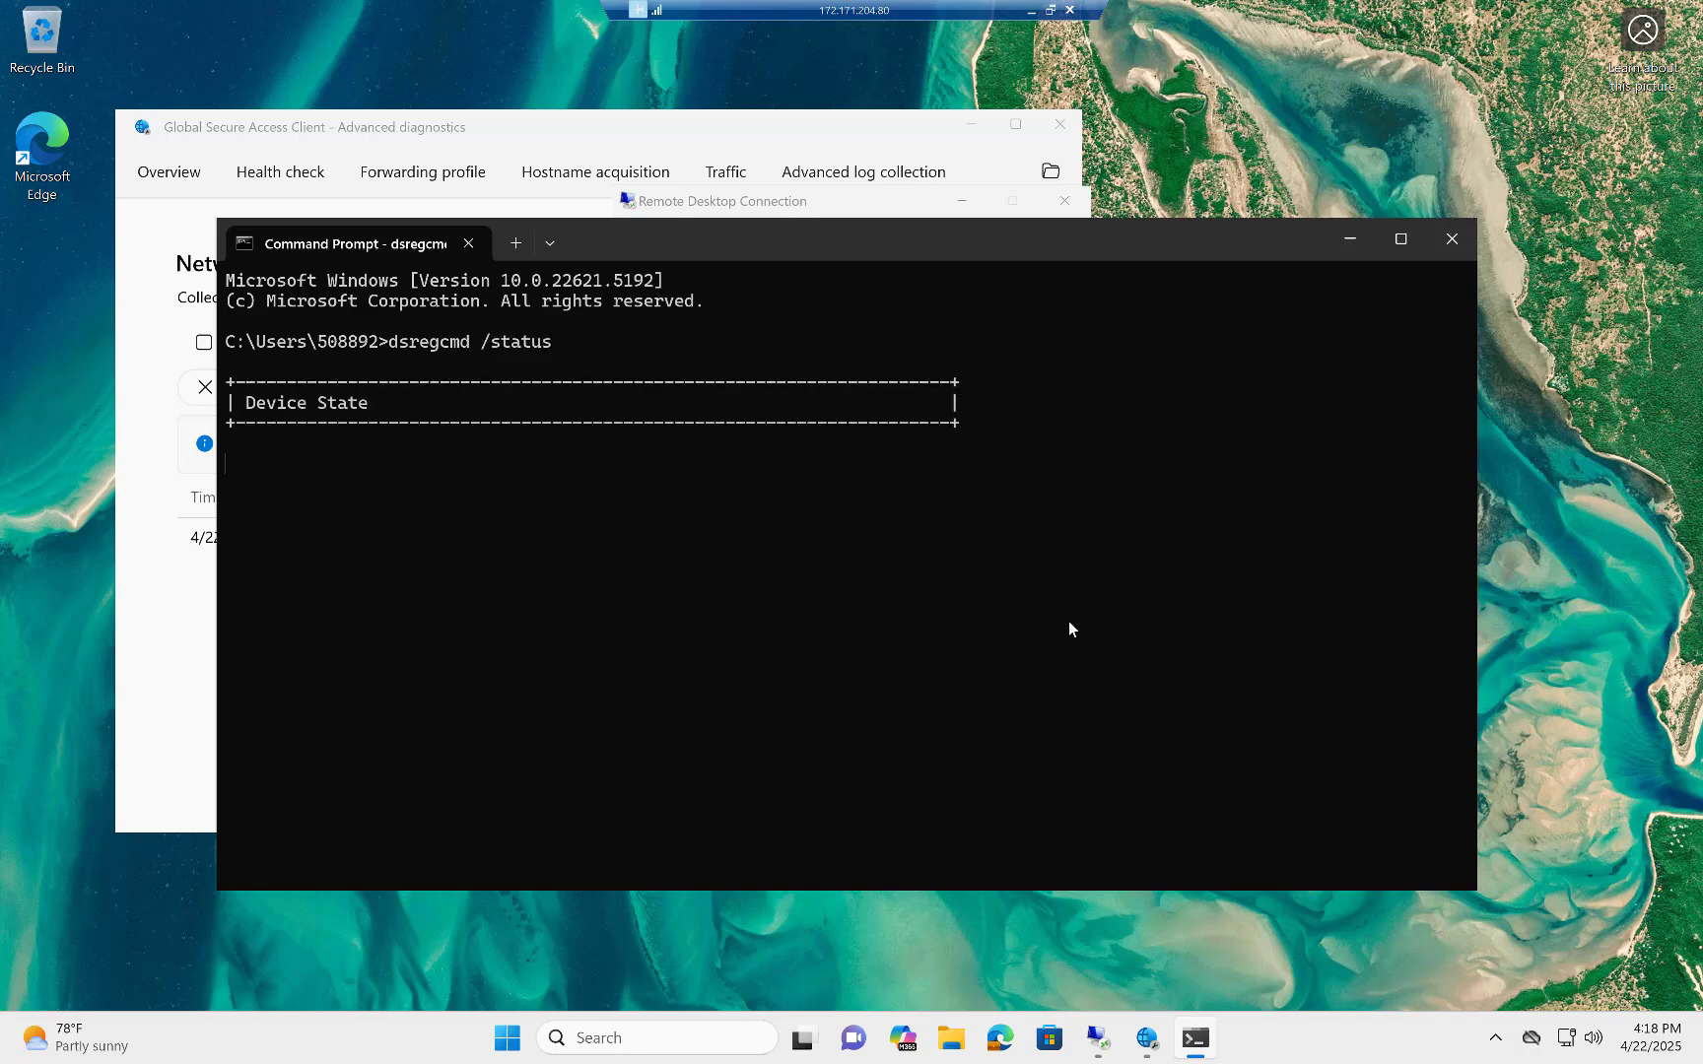
Review the dsregcmd output, checking the AzureAdJoined and DomainJoined values under Device State and the SSO State section.
{"action": "scroll", "coordinate": [779, 761], "scroll_direction": "up", "scroll_amount": 12}
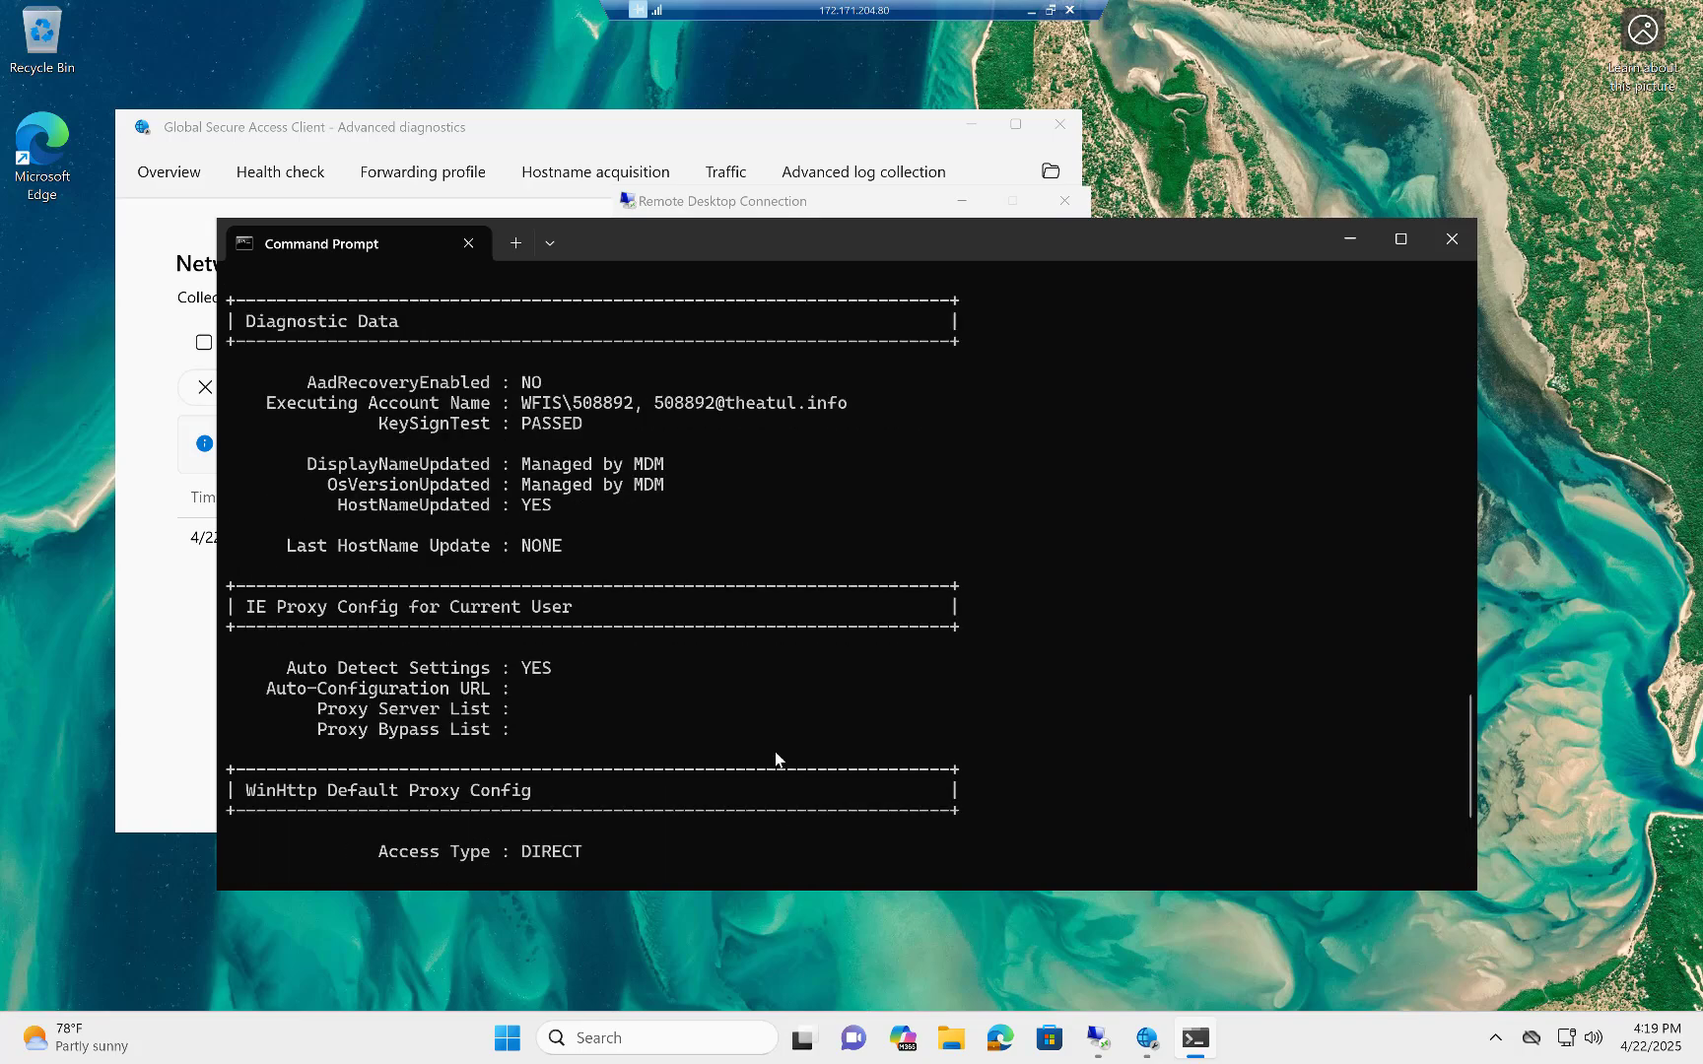
{"action": "scroll", "coordinate": [774, 758], "scroll_direction": "up", "scroll_amount": 20}
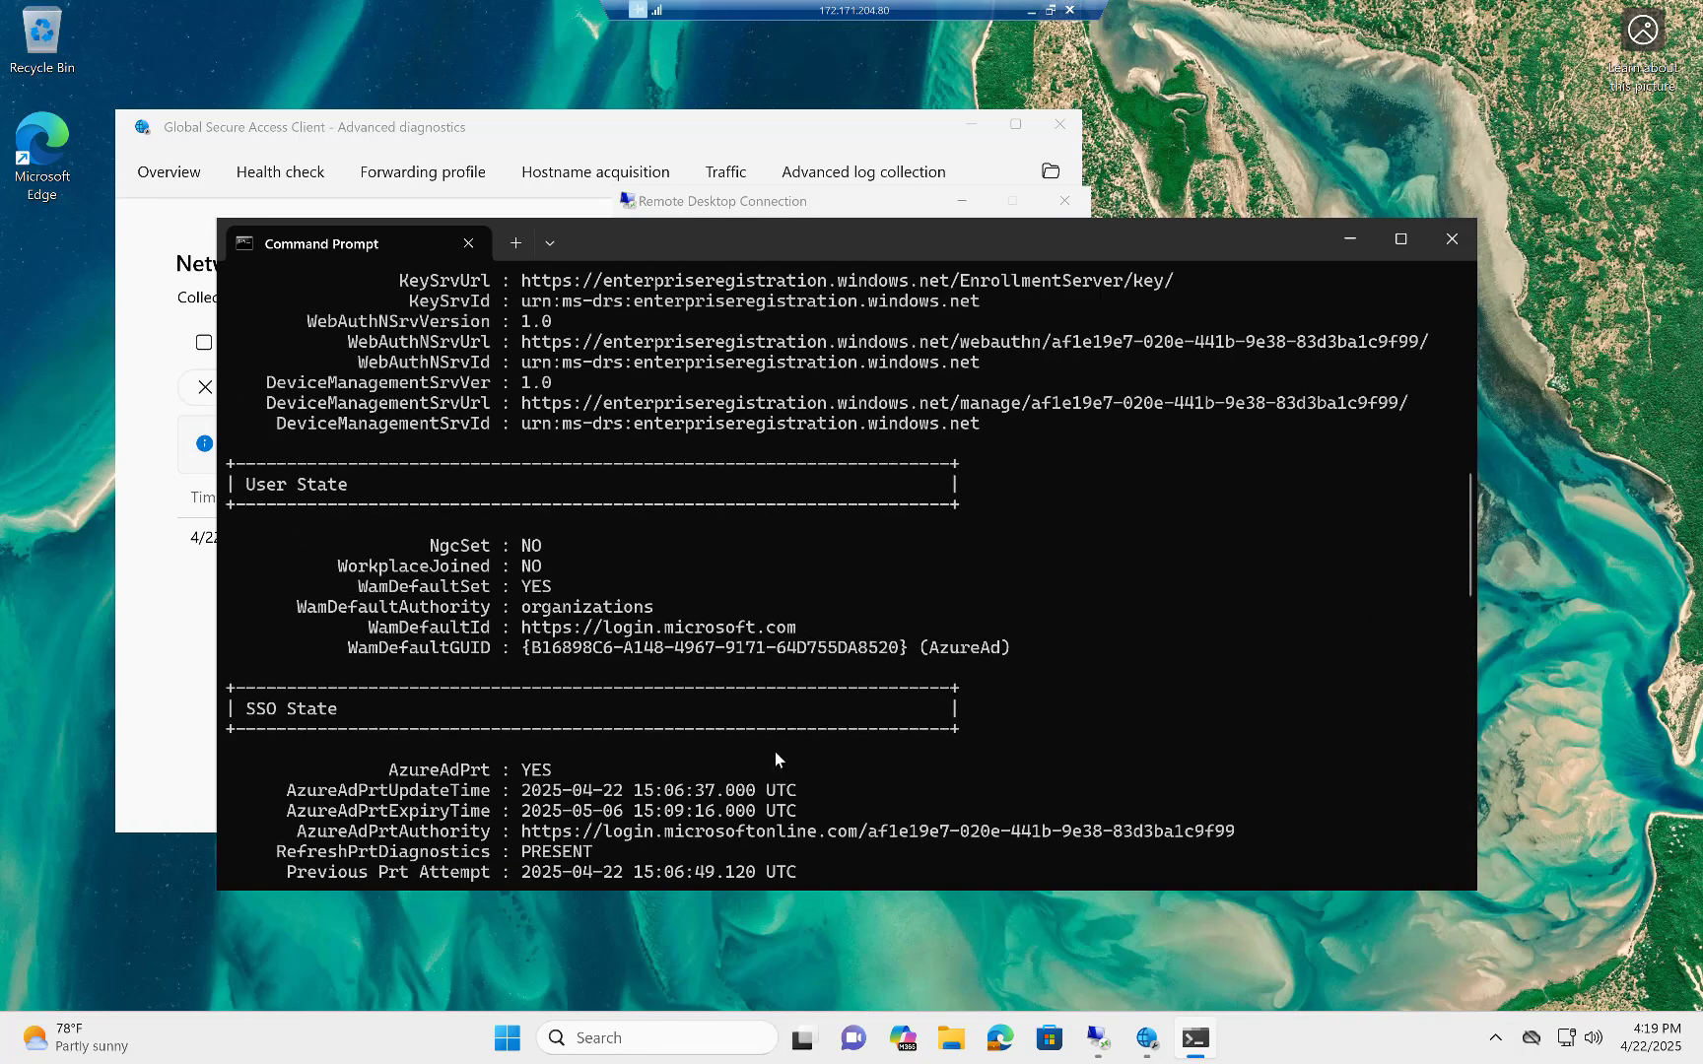
{"action": "scroll", "coordinate": [775, 758], "scroll_direction": "up", "scroll_amount": 3}
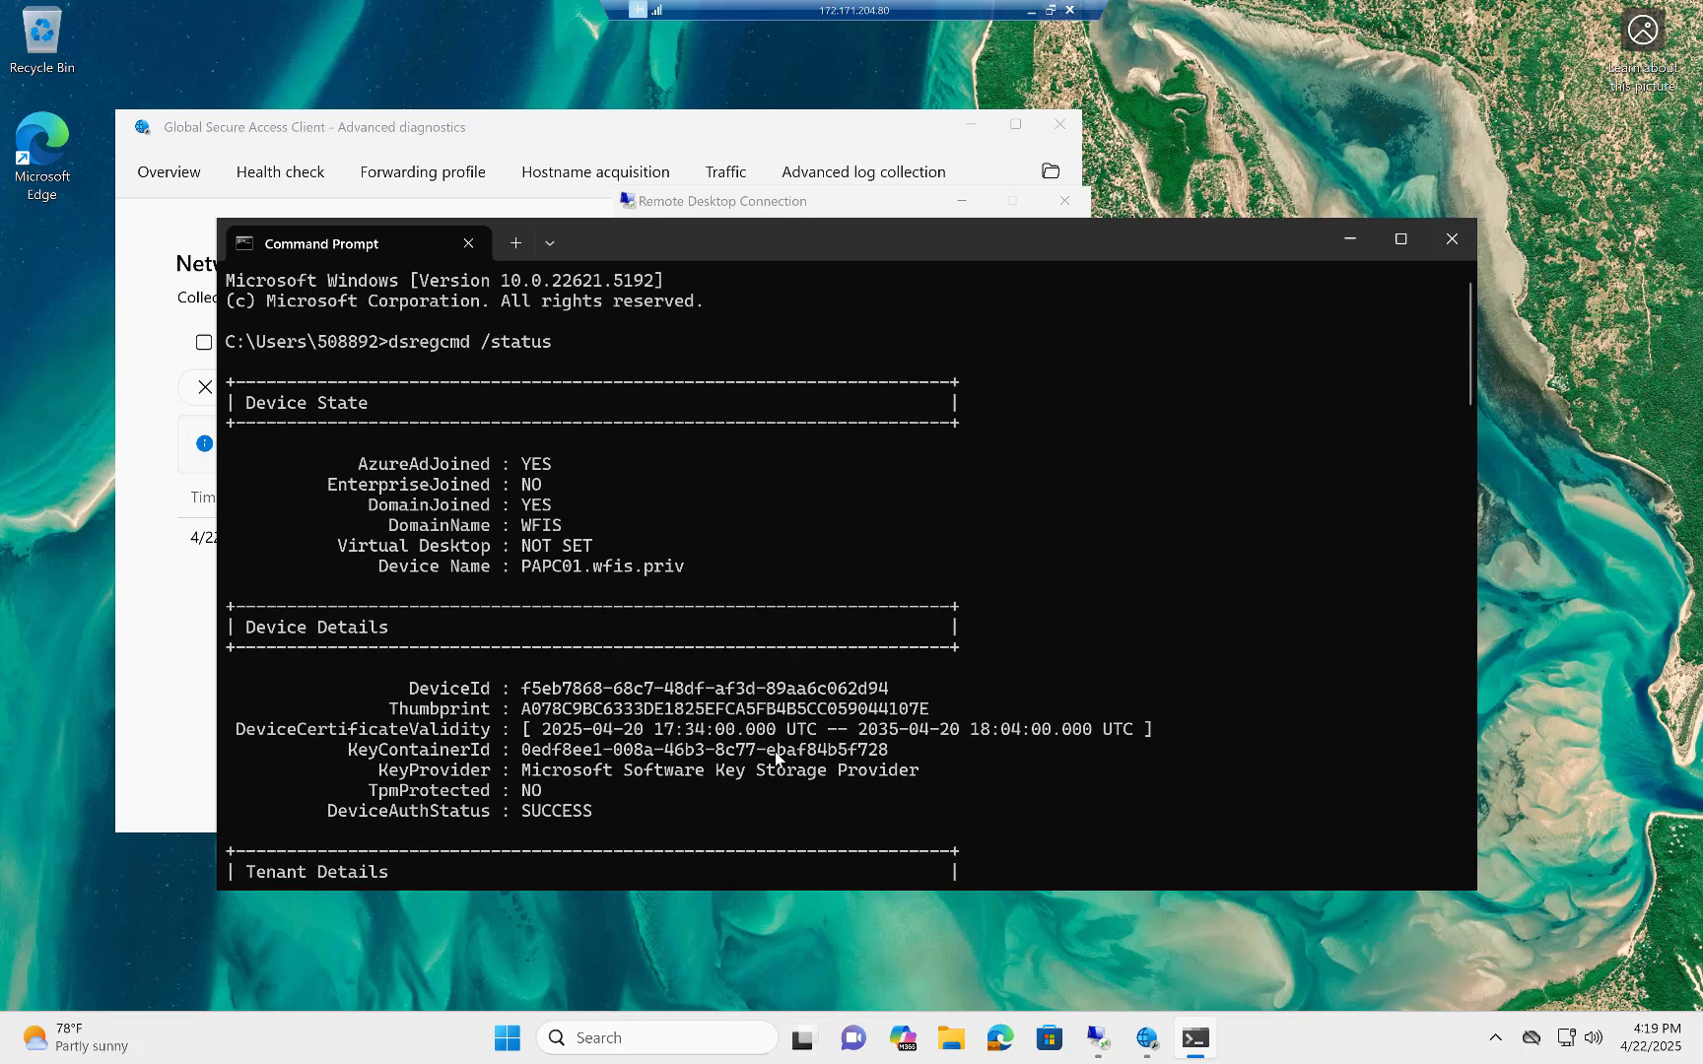
{"action": "left_click_drag", "start_coordinate": [389, 467], "coordinate": [558, 467]}
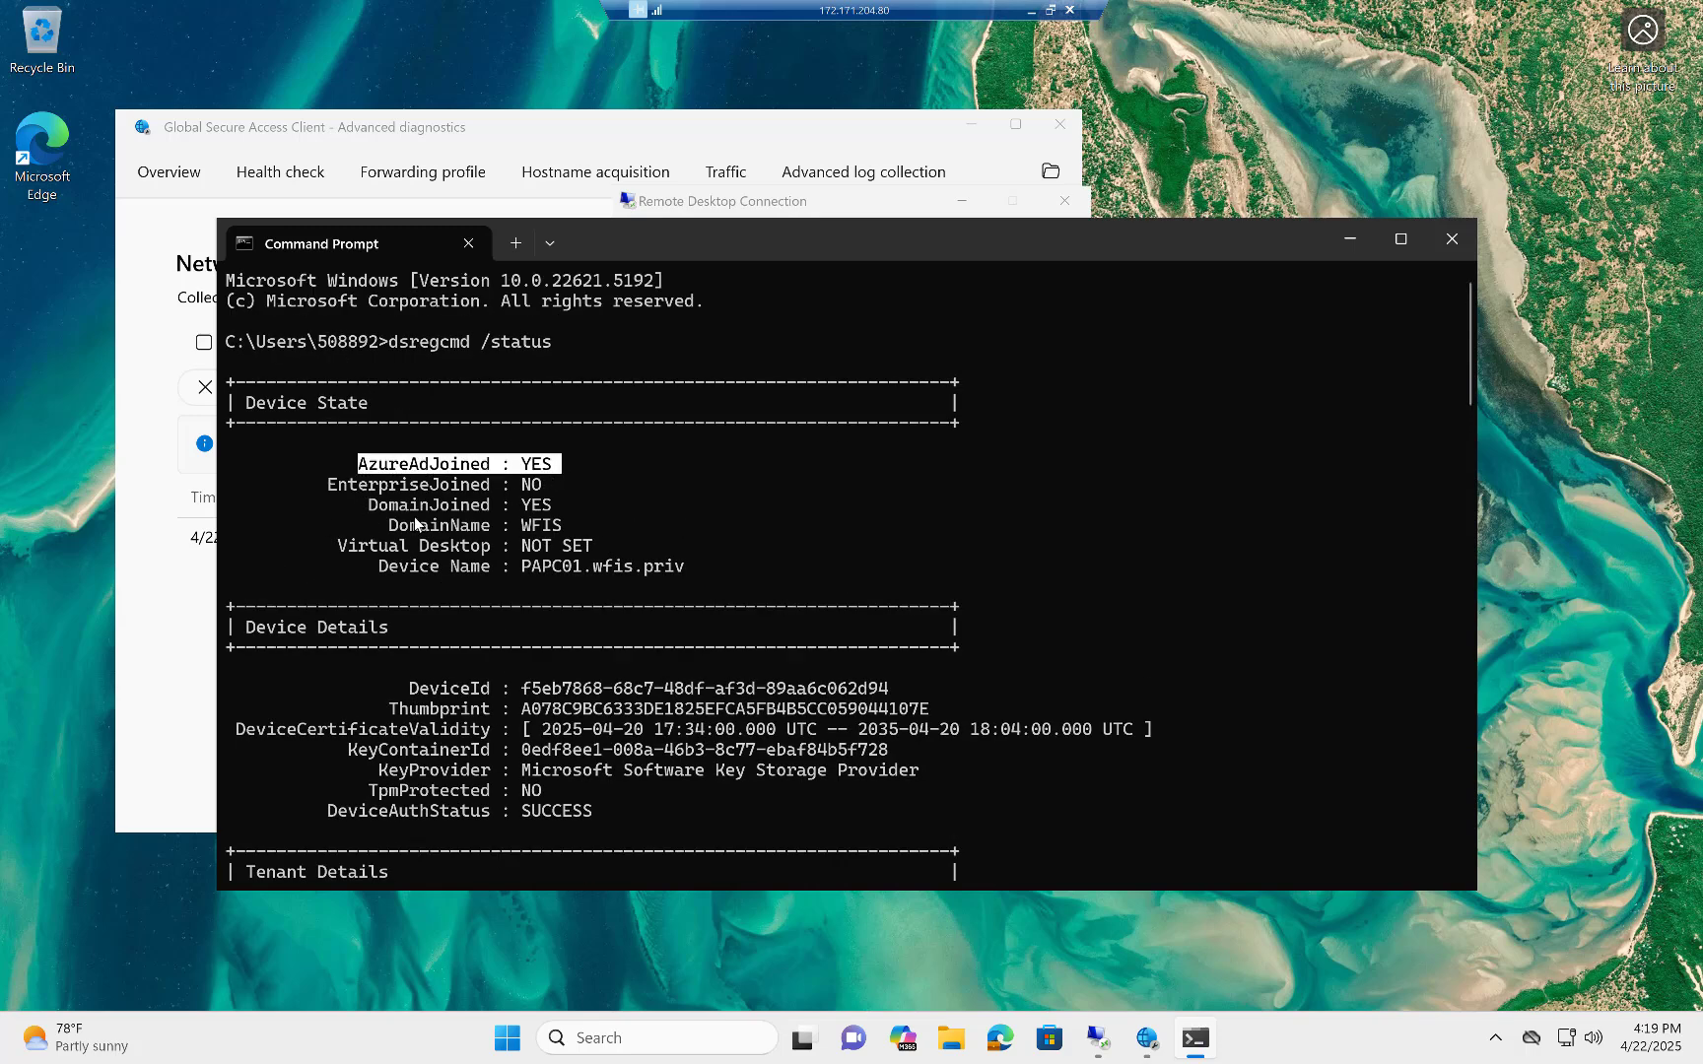
{"action": "left_click_drag", "start_coordinate": [369, 507], "coordinate": [504, 504]}
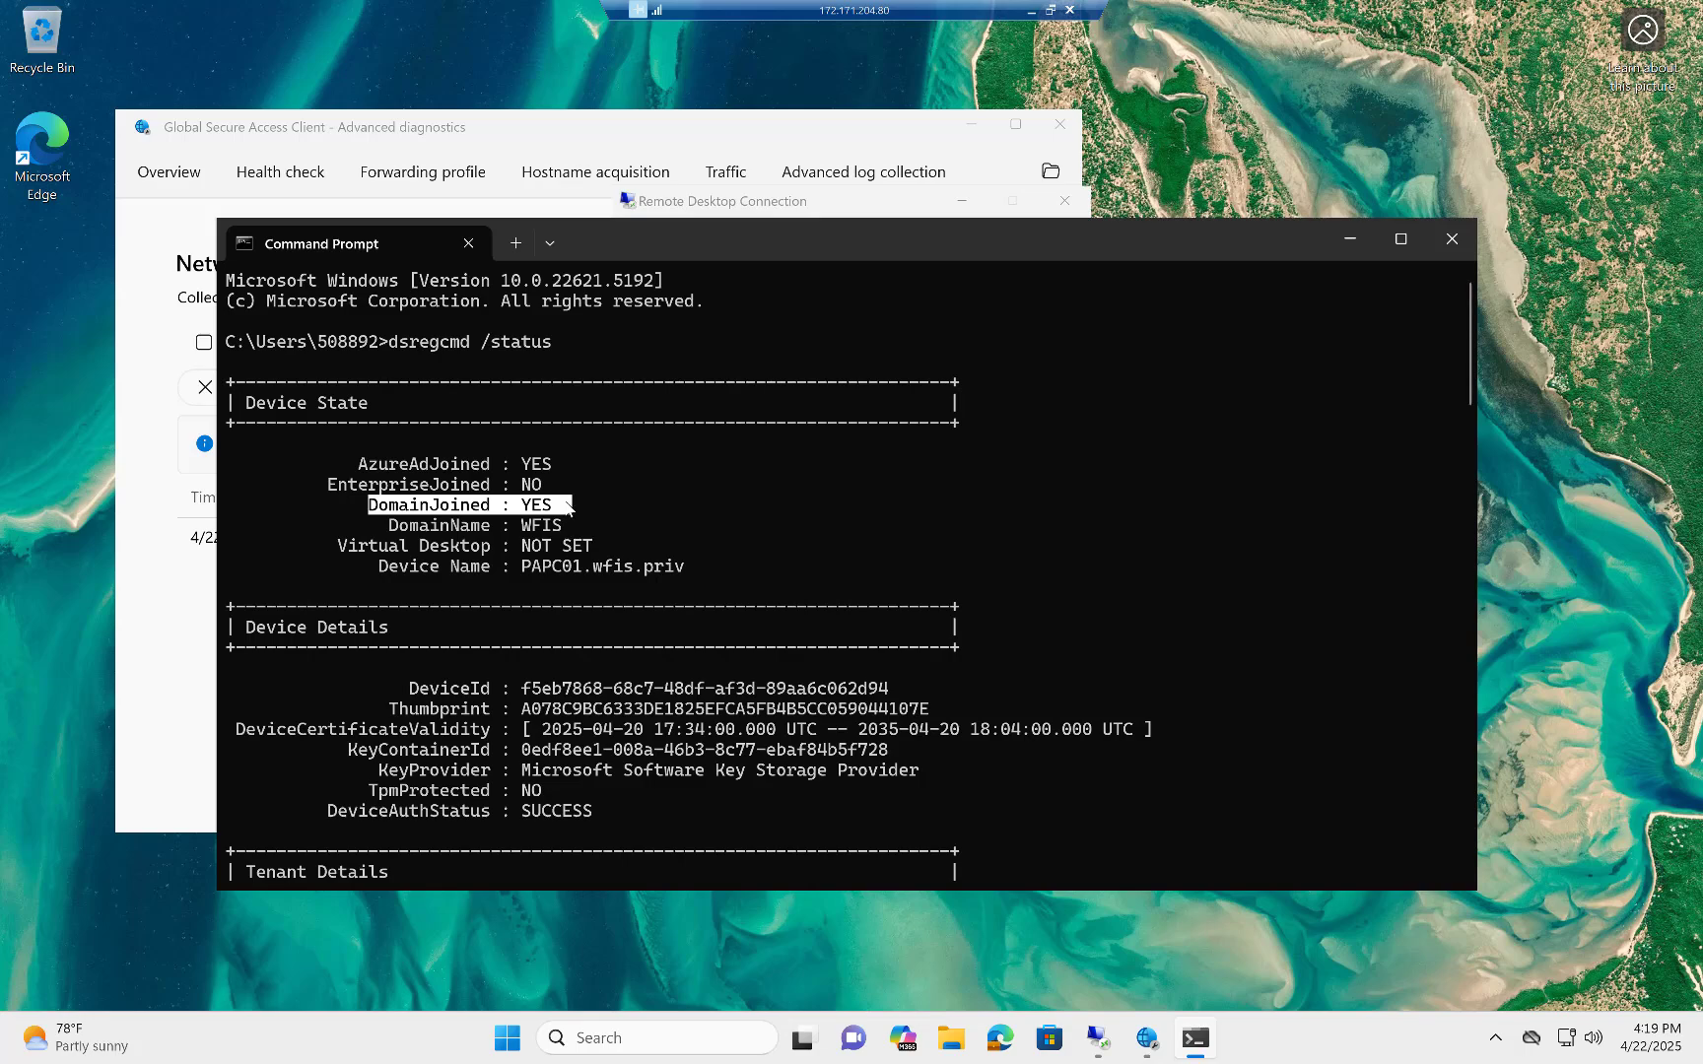
{"action": "scroll", "coordinate": [634, 565], "scroll_direction": "down", "scroll_amount": 20}
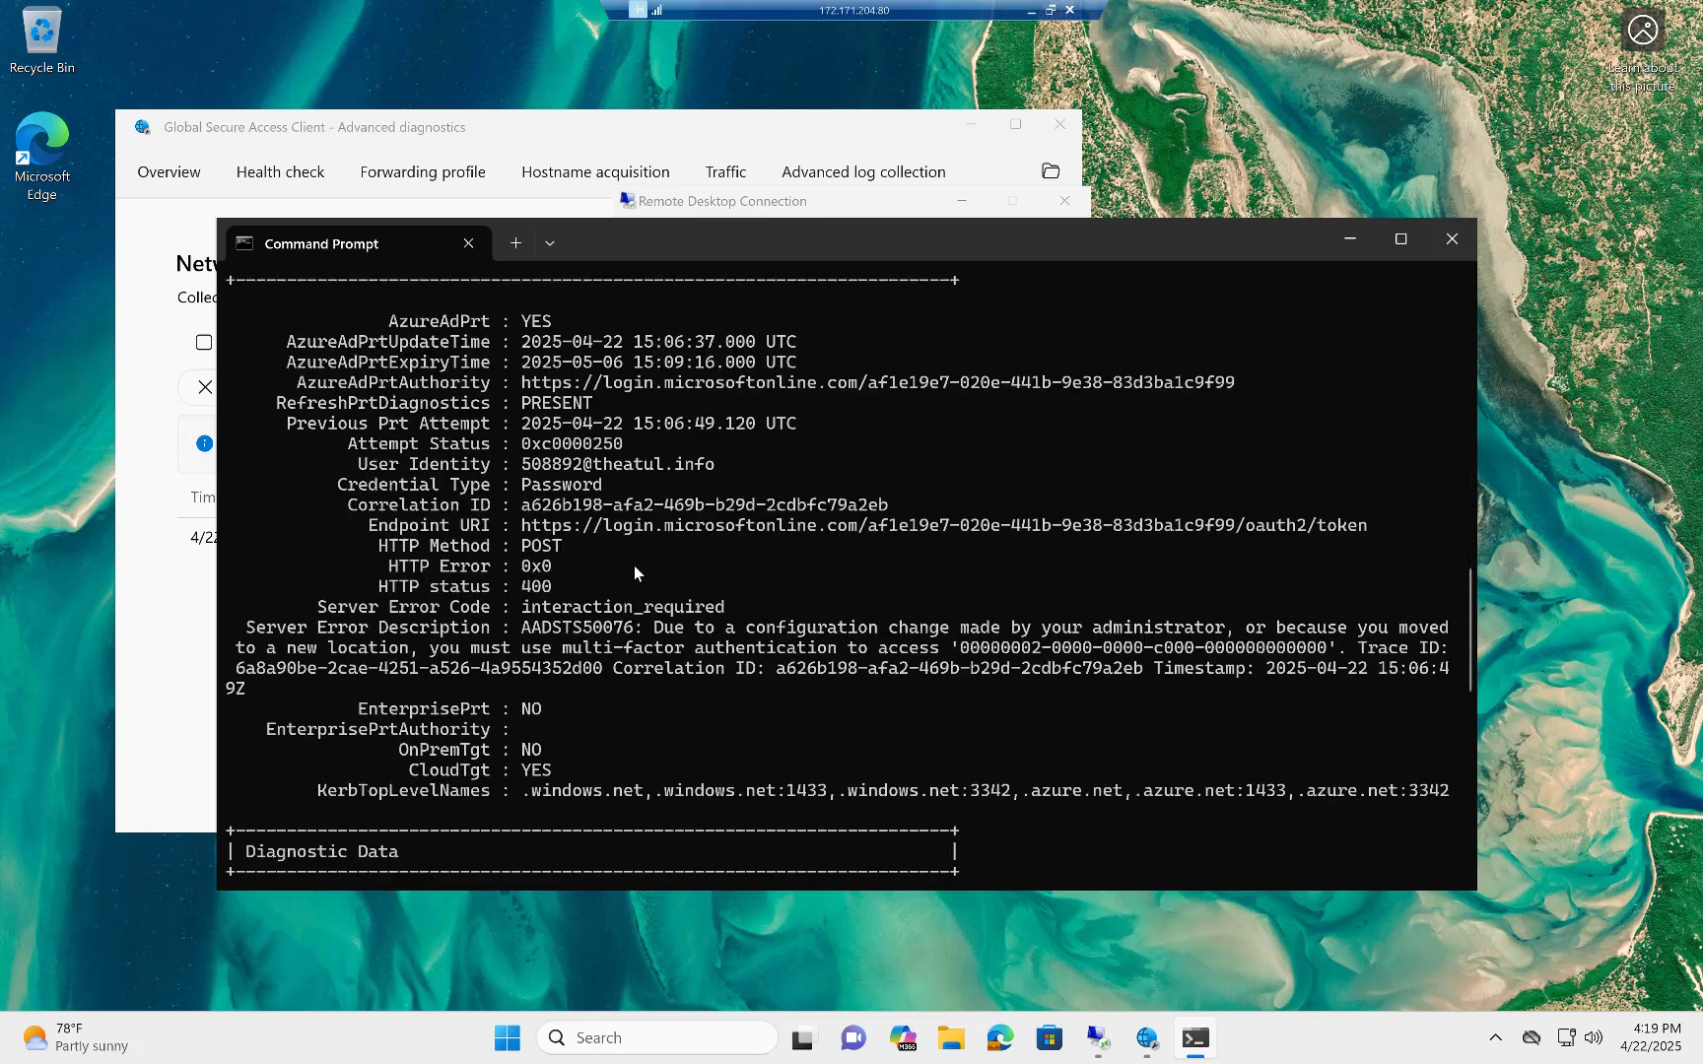
{"action": "scroll", "coordinate": [633, 565], "scroll_direction": "down", "scroll_amount": 10}
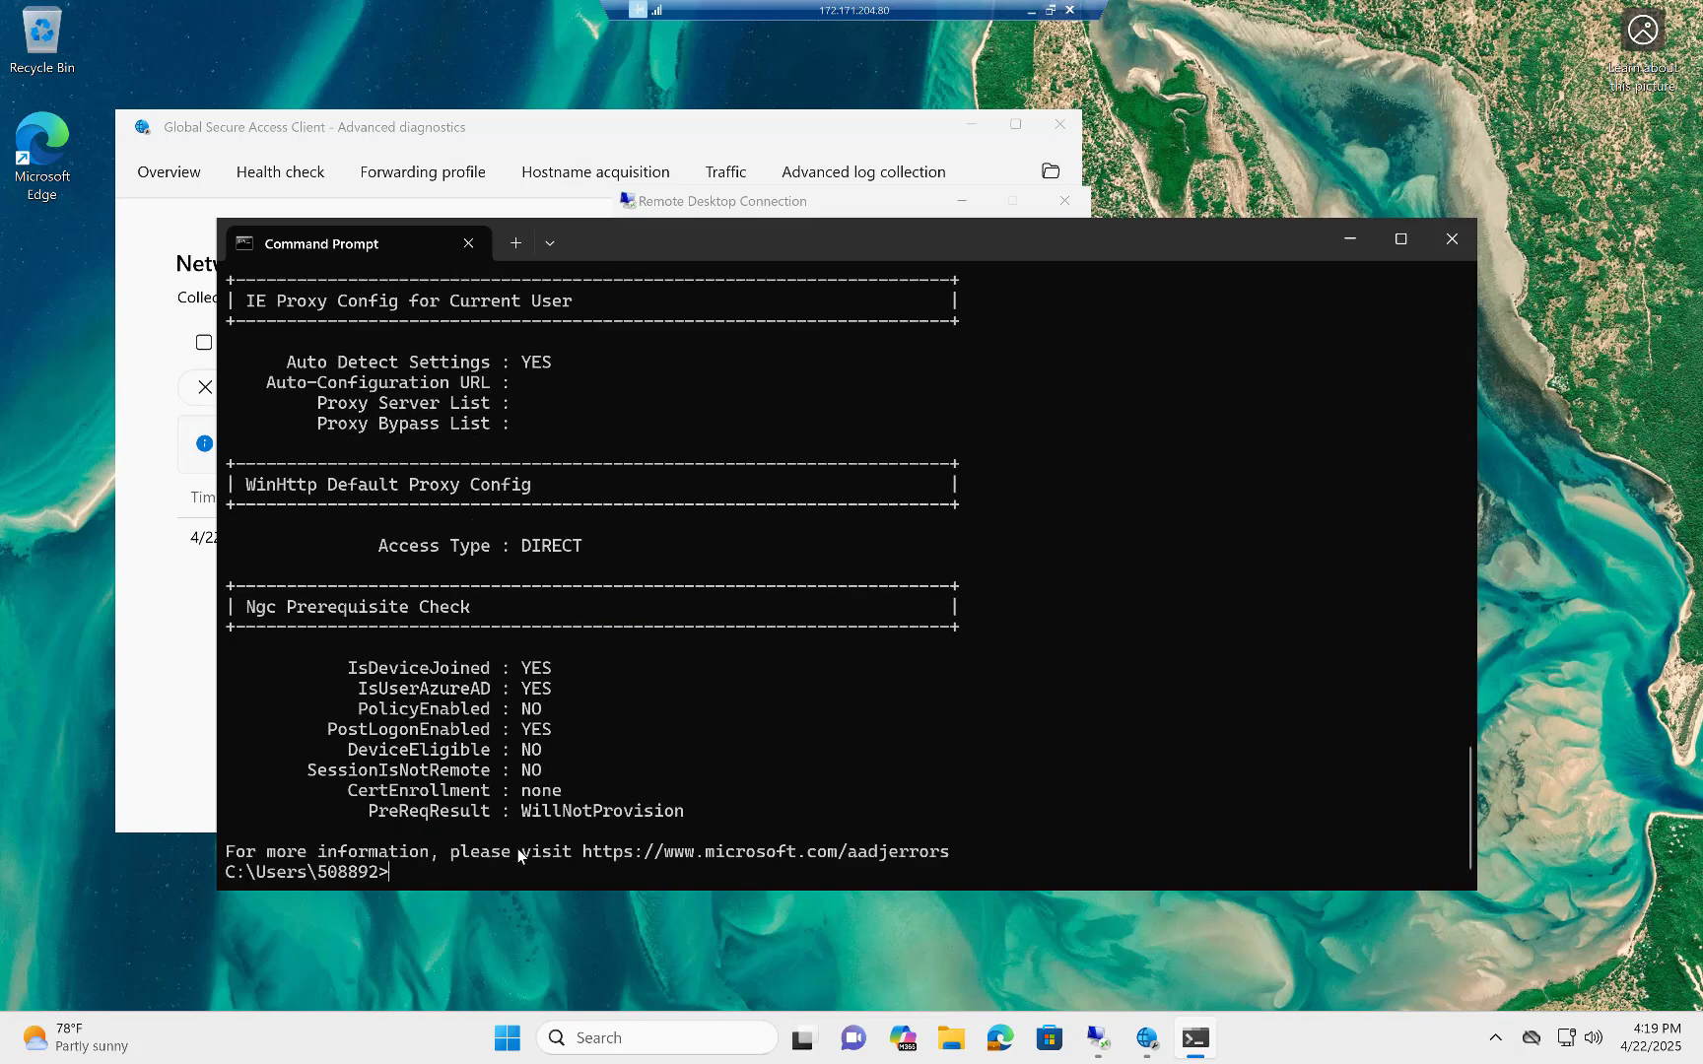
Start a PowerShell session inside the Command Prompt with powershell.exe.
{"action": "left_click", "coordinate": [448, 884]}
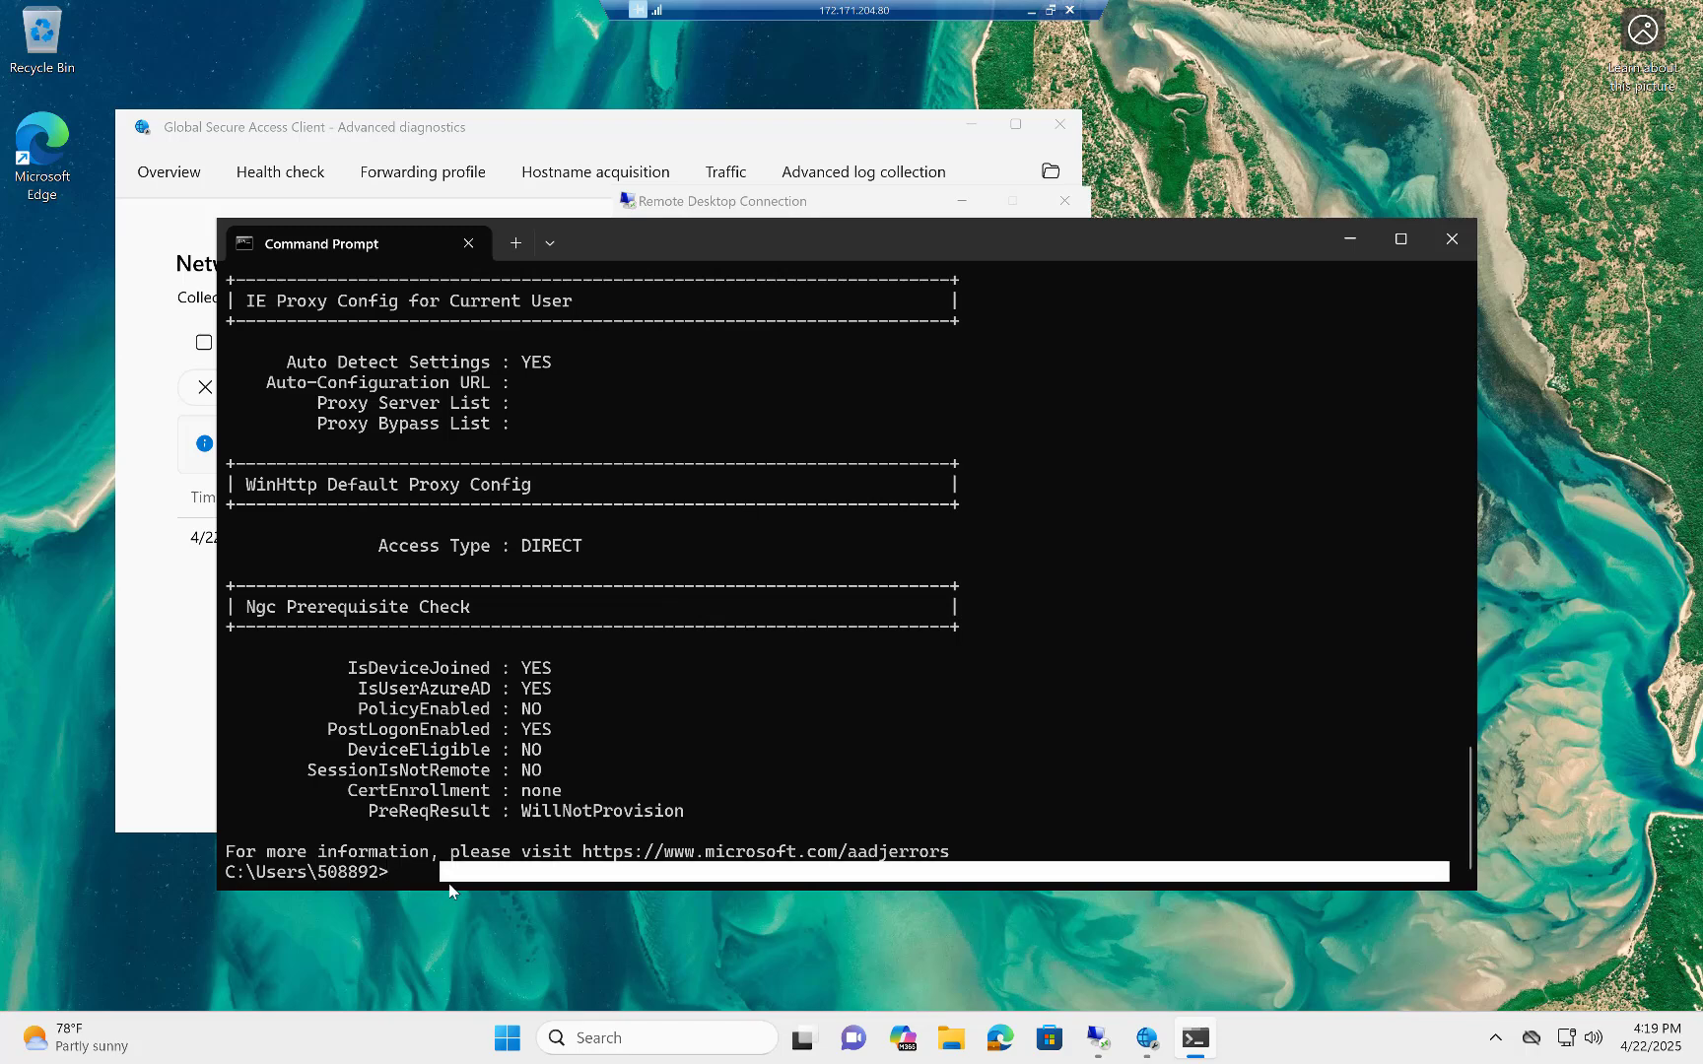
{"action": "type", "text": "powershell"}
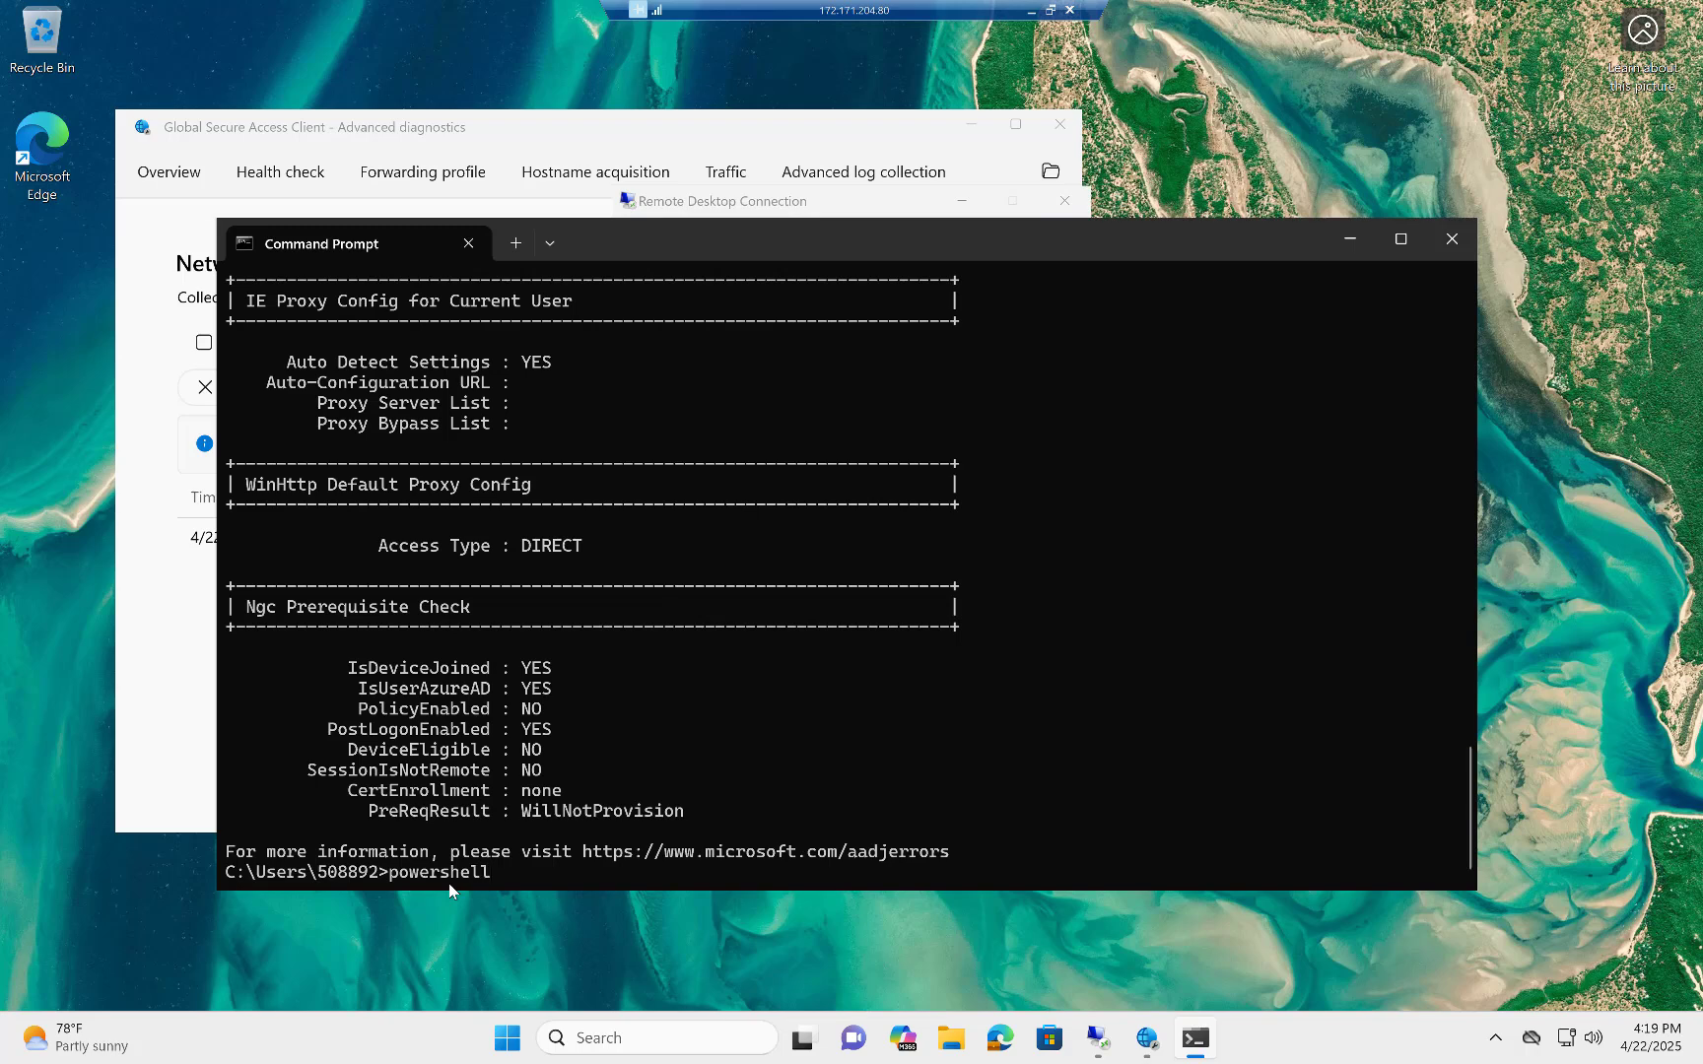
{"action": "type", "text": ".exe"}
{"action": "key", "text": "Return"}
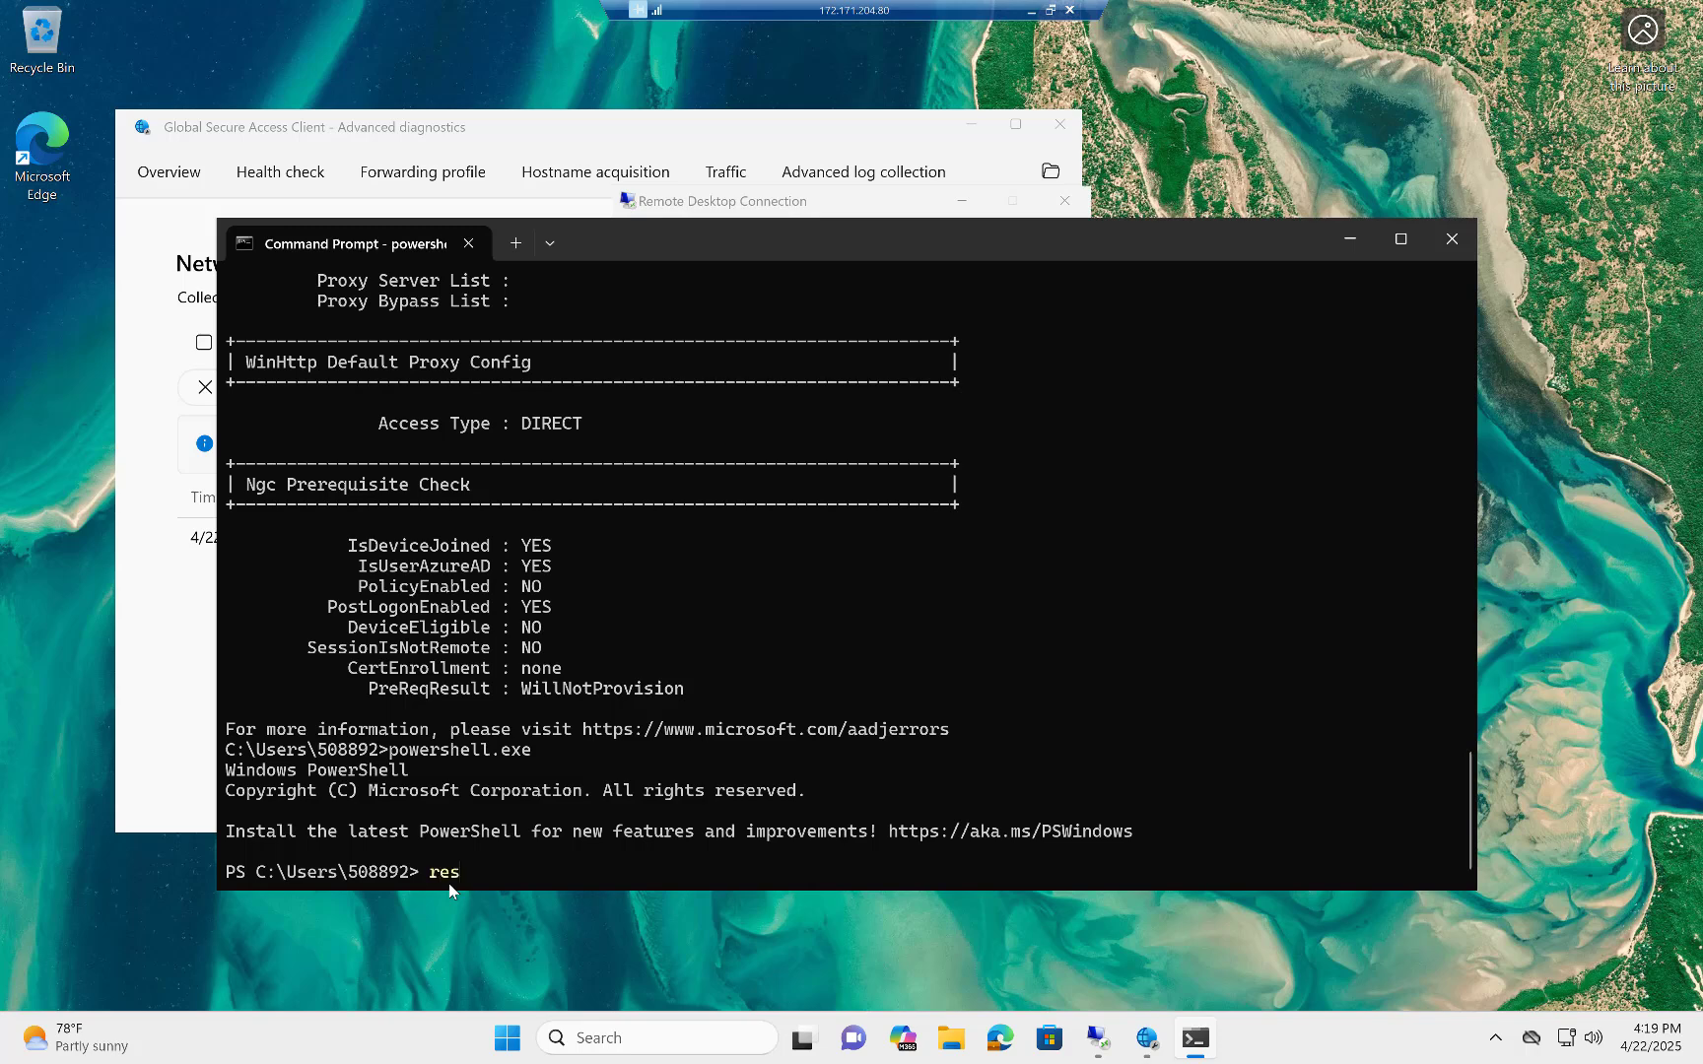
Run Resolve-DnsName for wisfile01.wfis.priv, dismiss the chat notification and close the terminal window.
{"action": "type", "text": "resolve-dns"}
{"action": "key", "text": "Tab"}
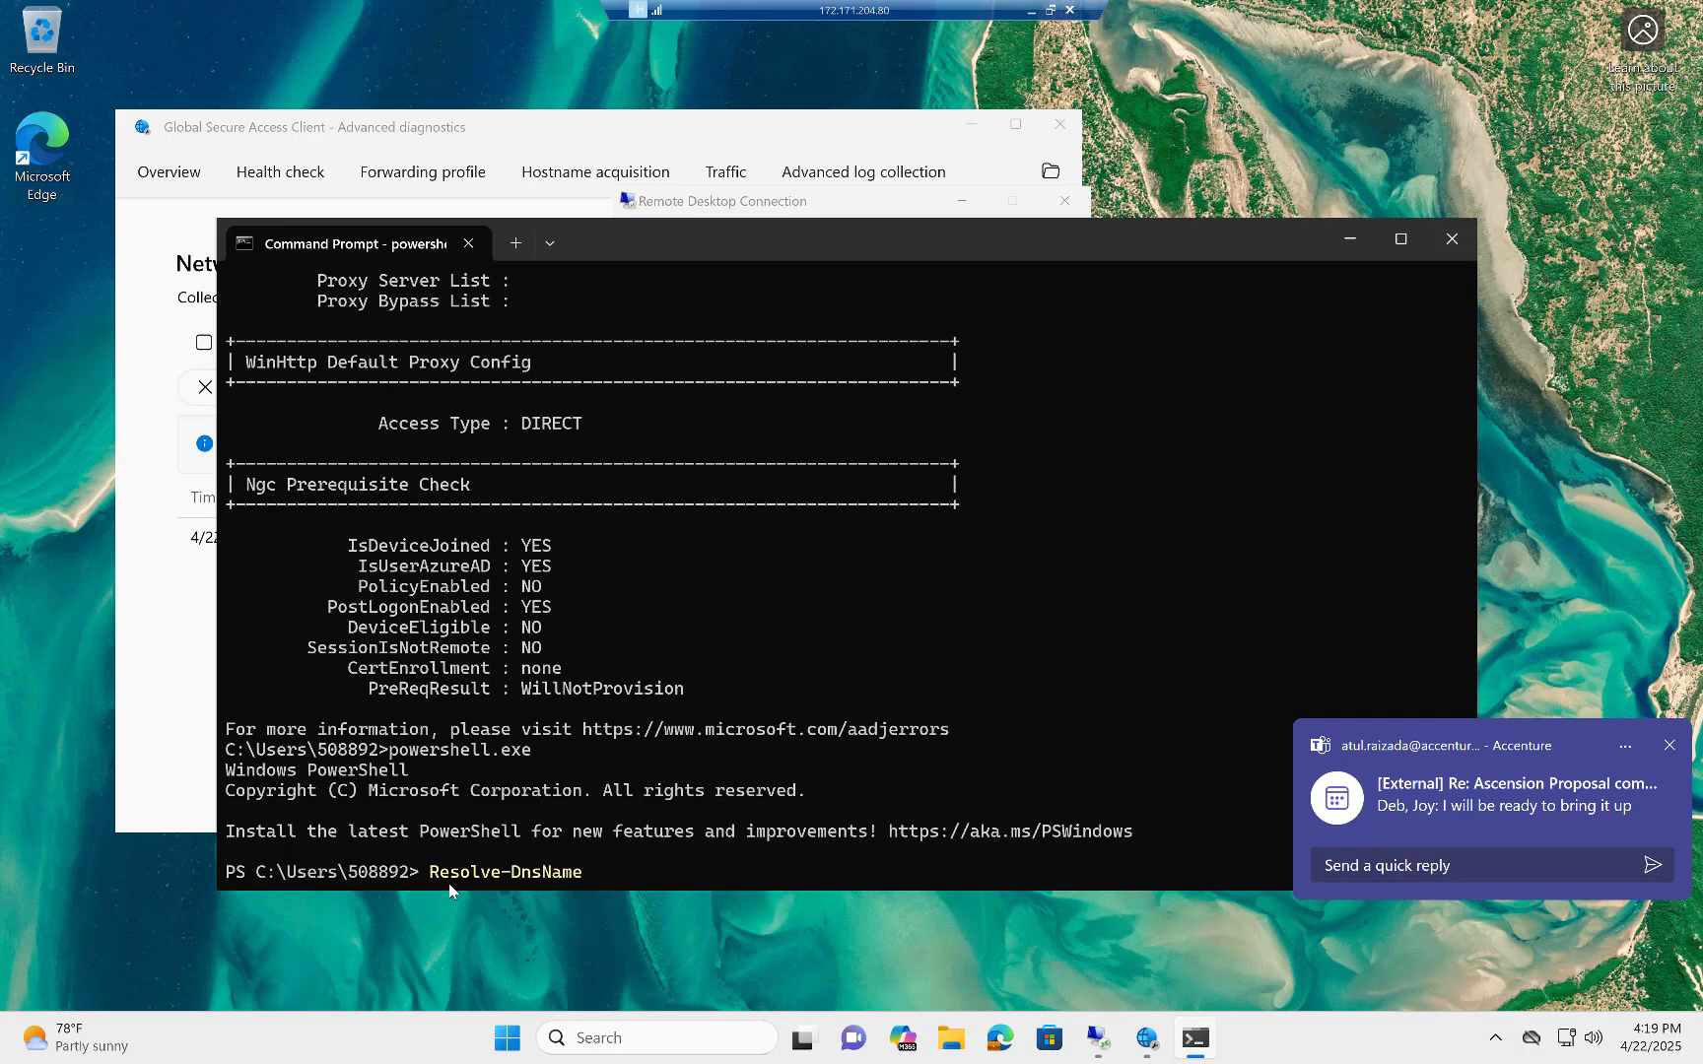
{"action": "type", "text": "w"}
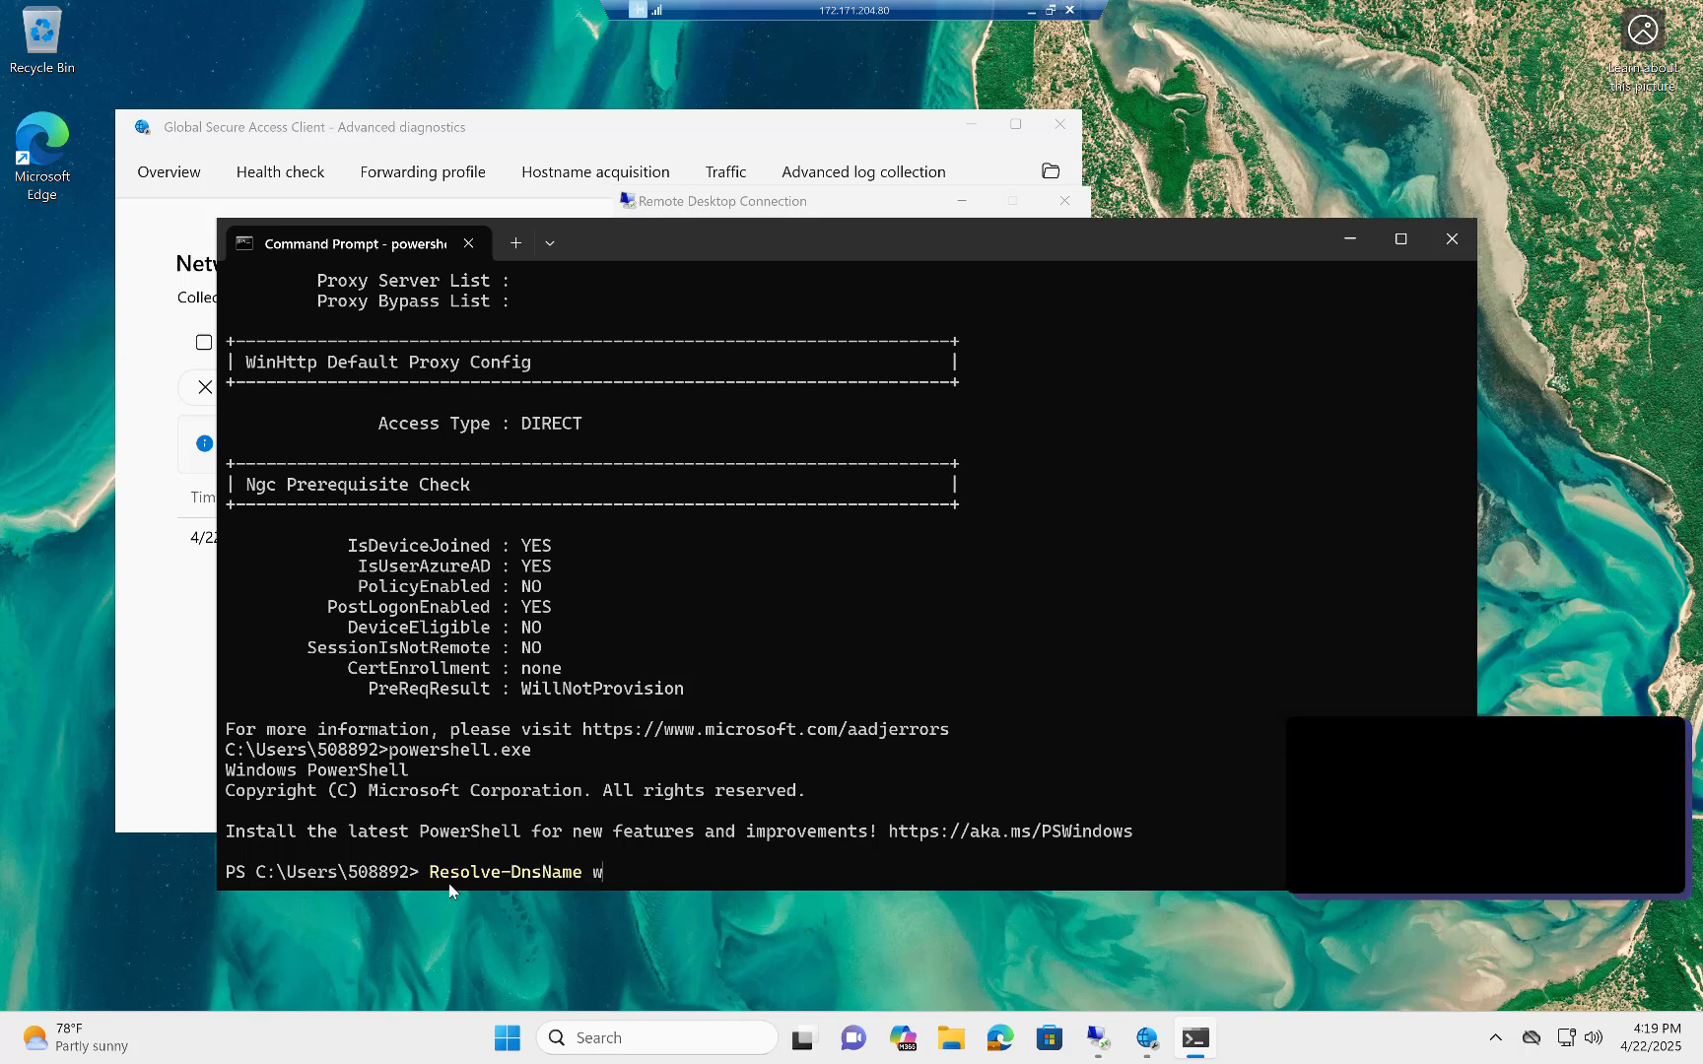
{"action": "type", "text": "isfile"}
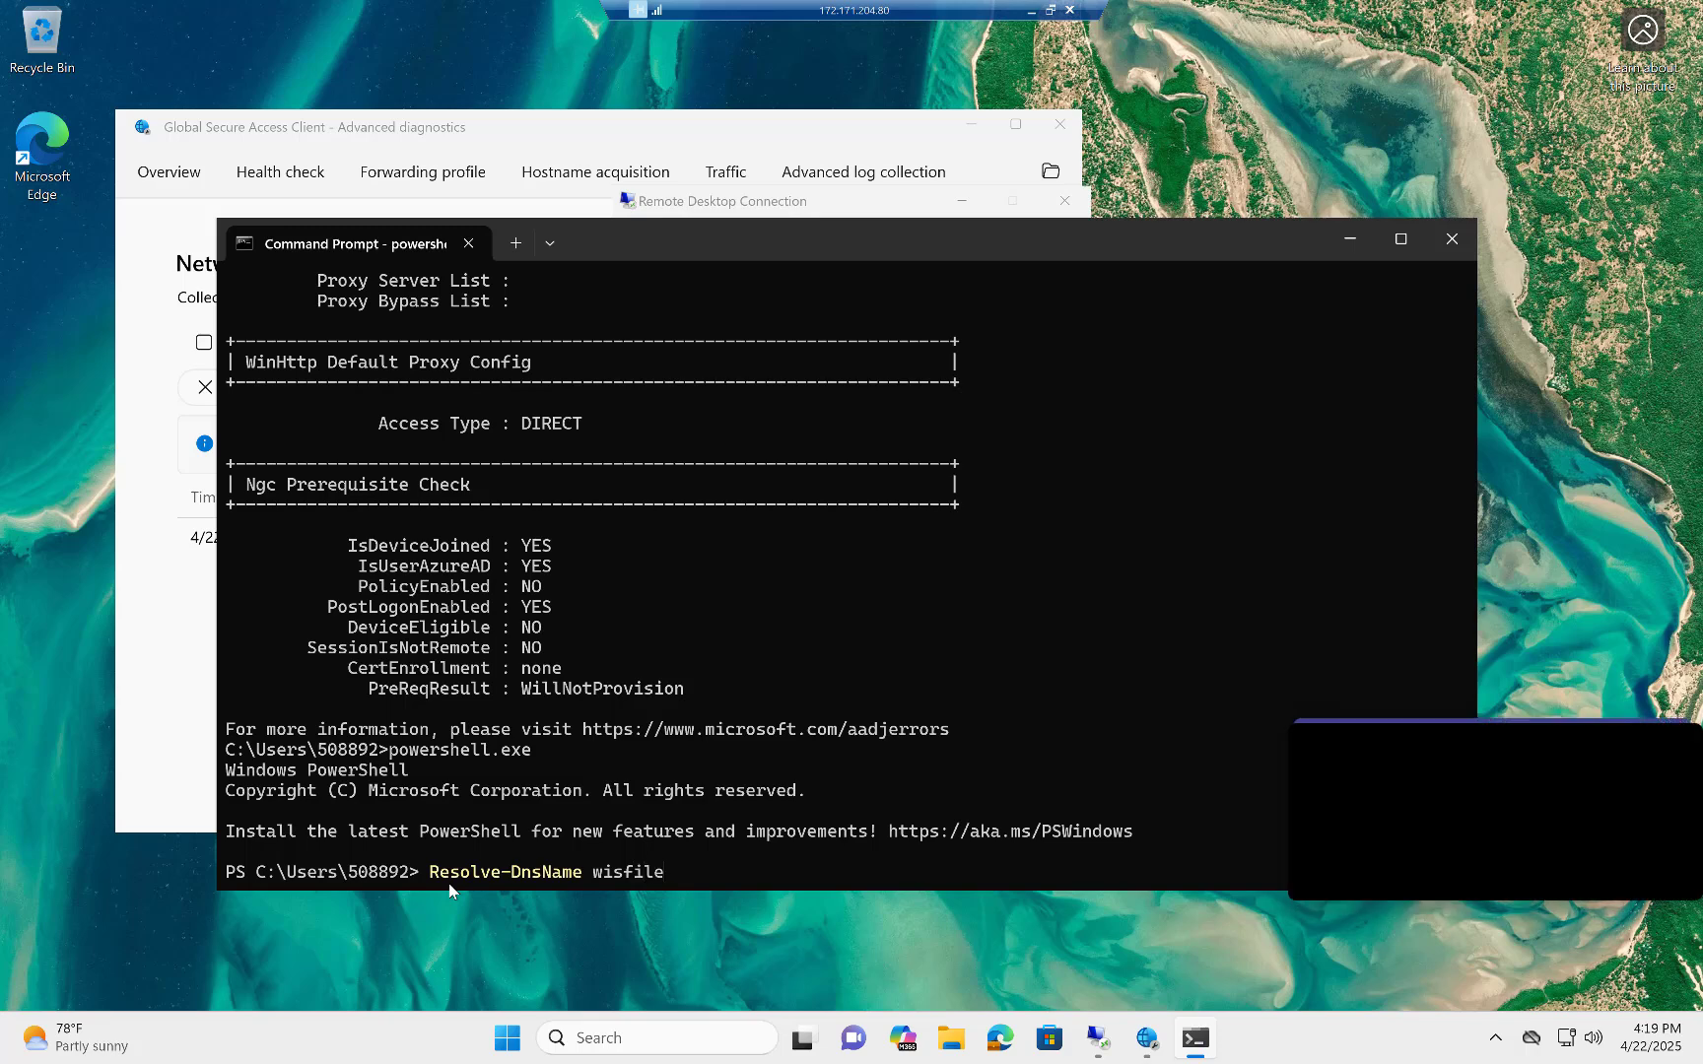
{"action": "type", "text": "01.wfis.priv"}
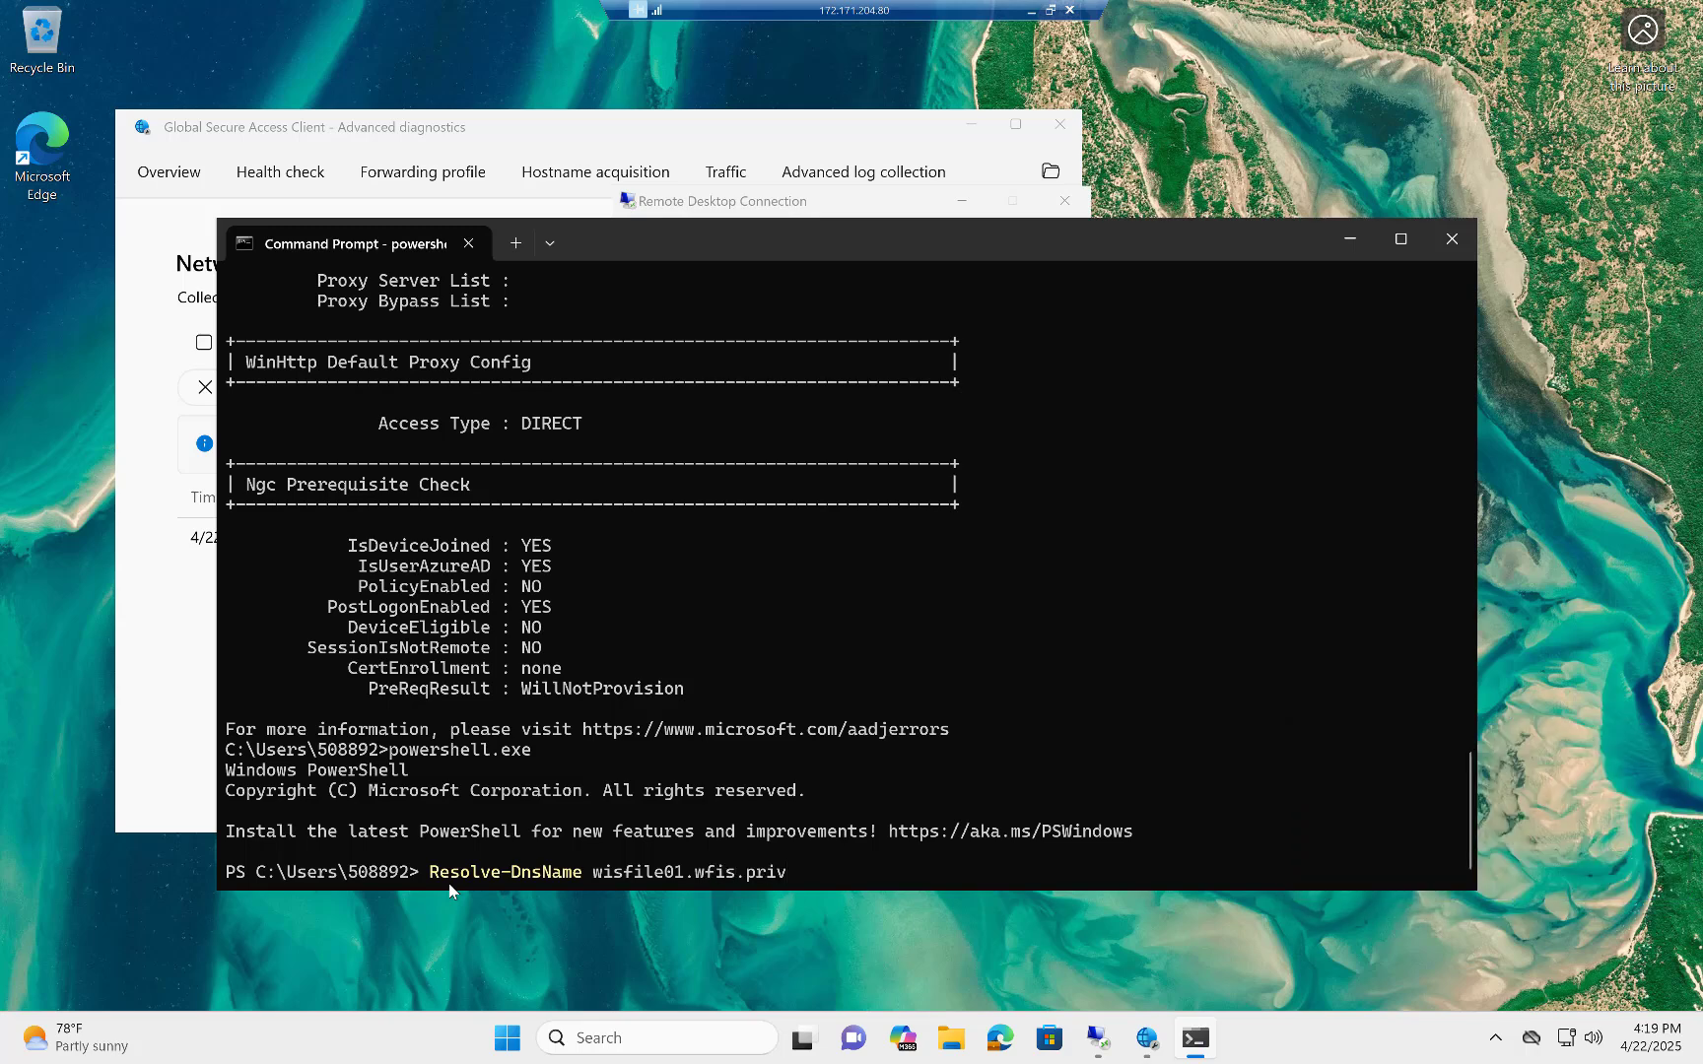
{"action": "key", "text": "Return"}
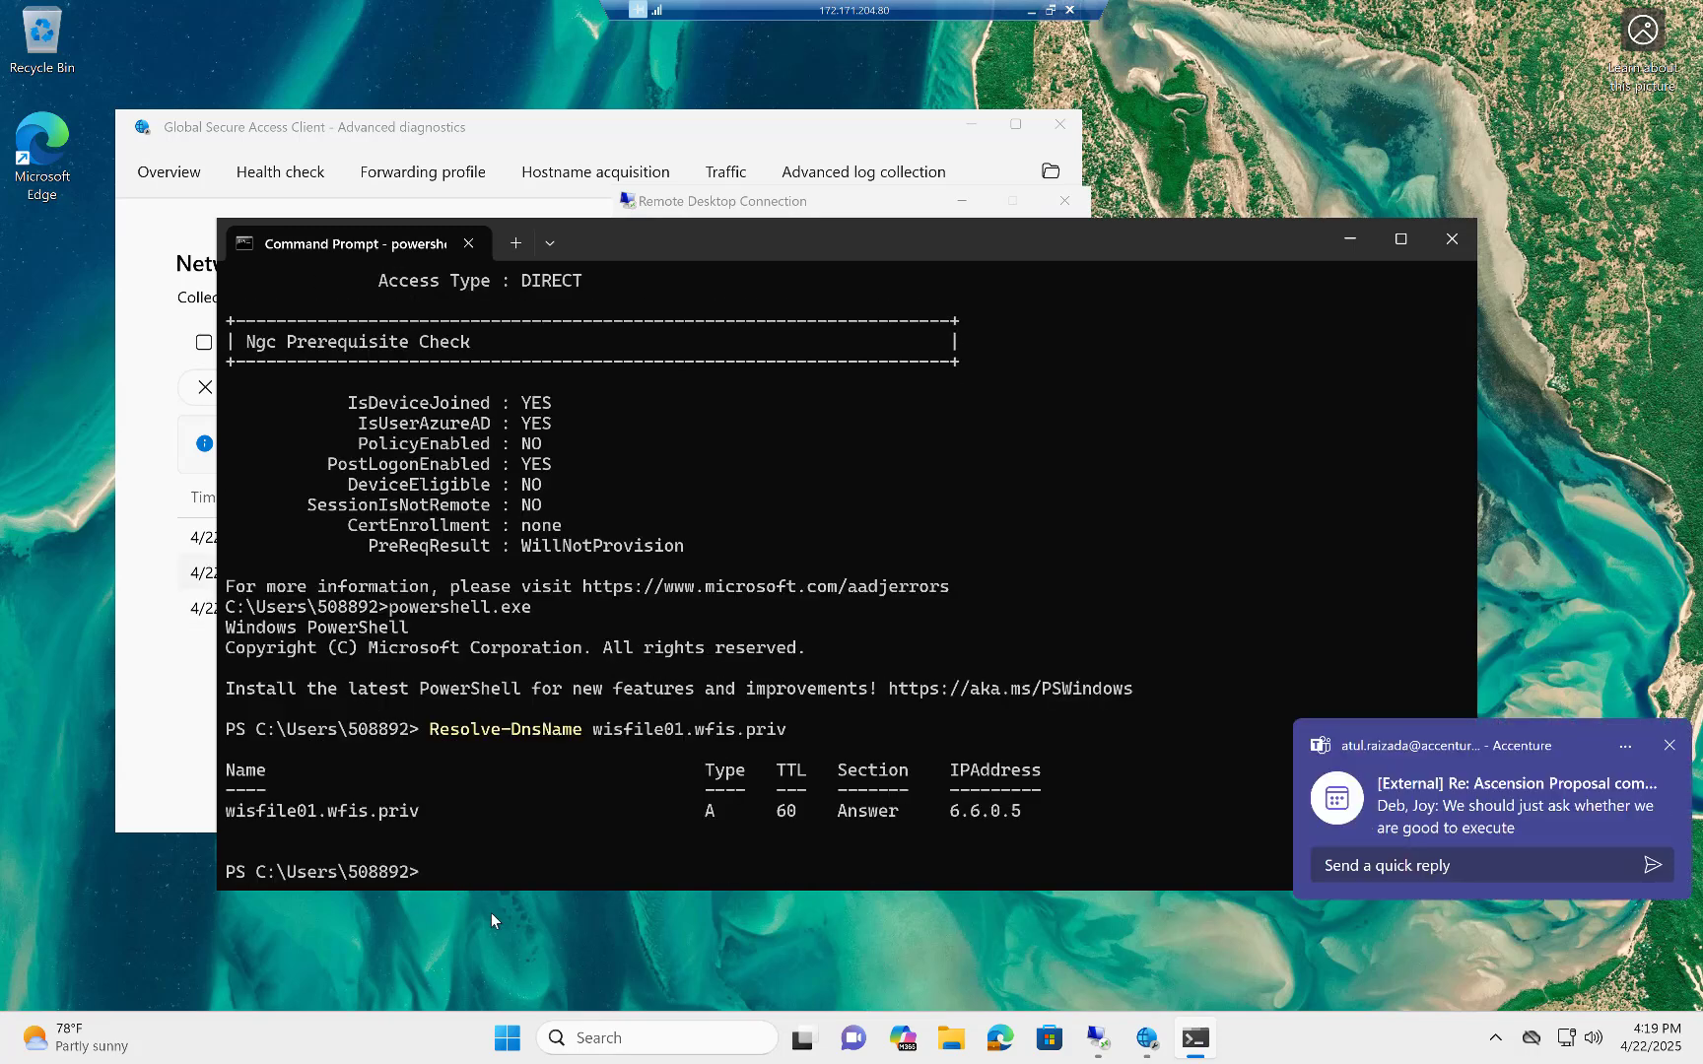
{"action": "left_click", "coordinate": [1669, 745]}
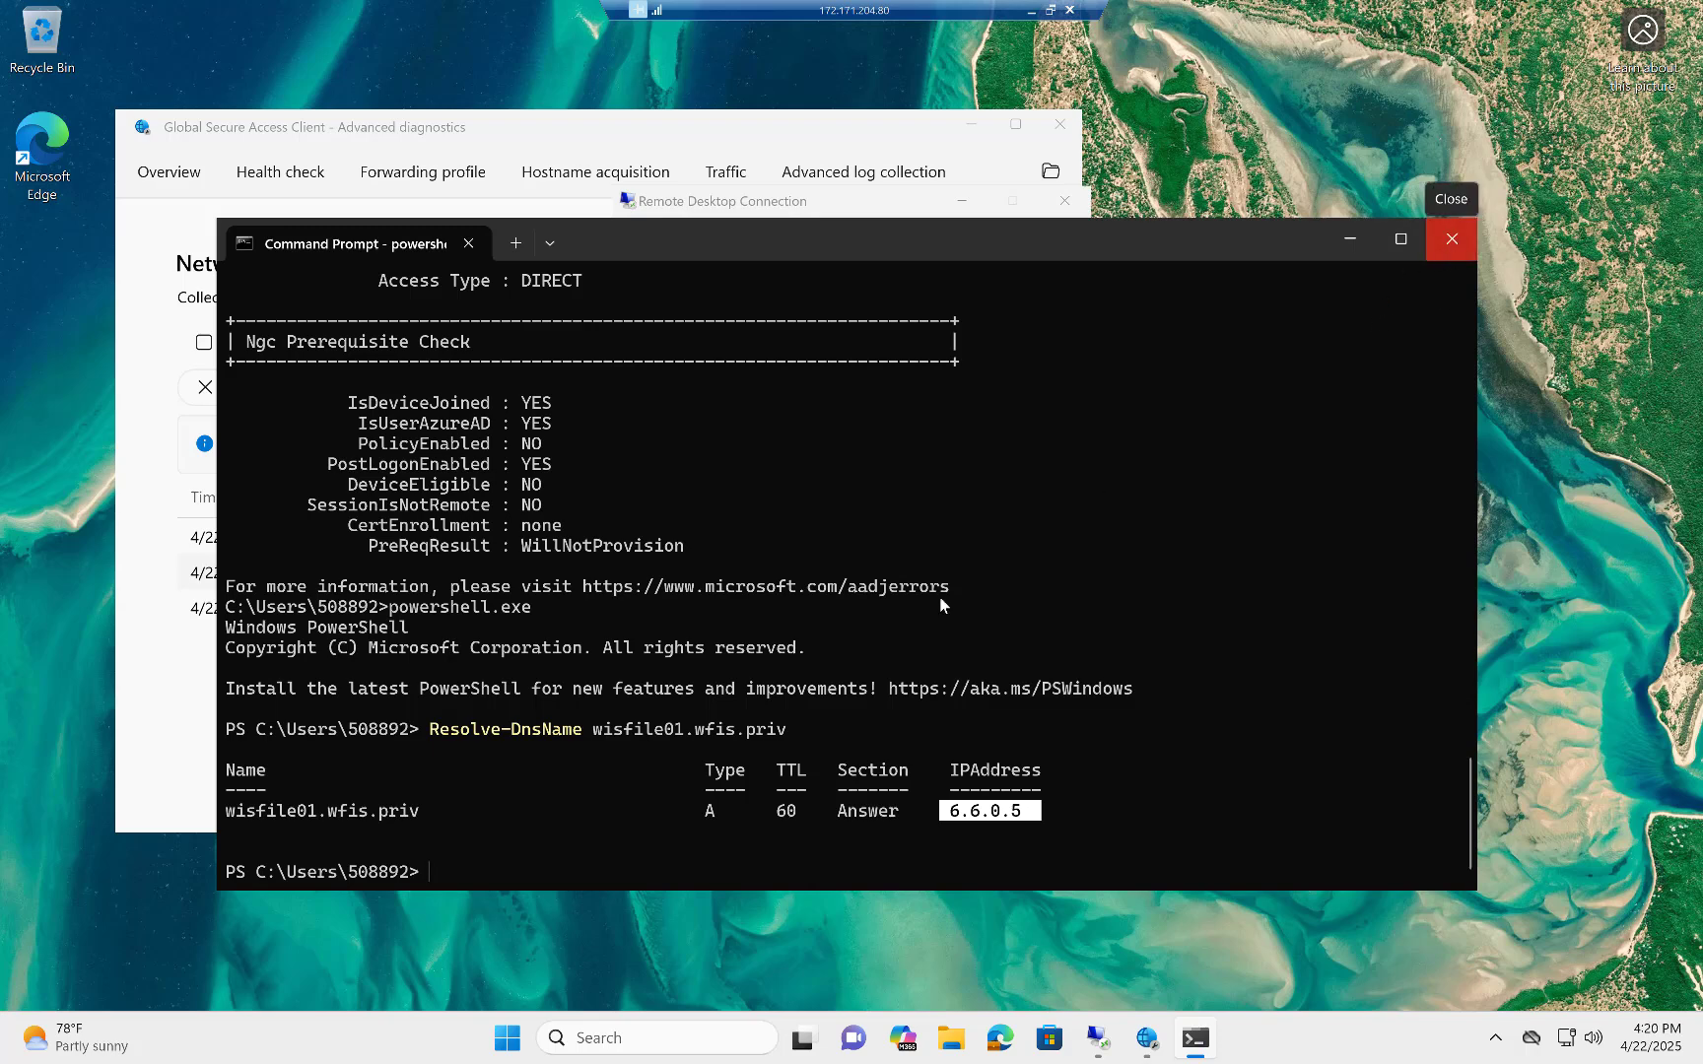
{"action": "left_click", "coordinate": [1450, 242]}
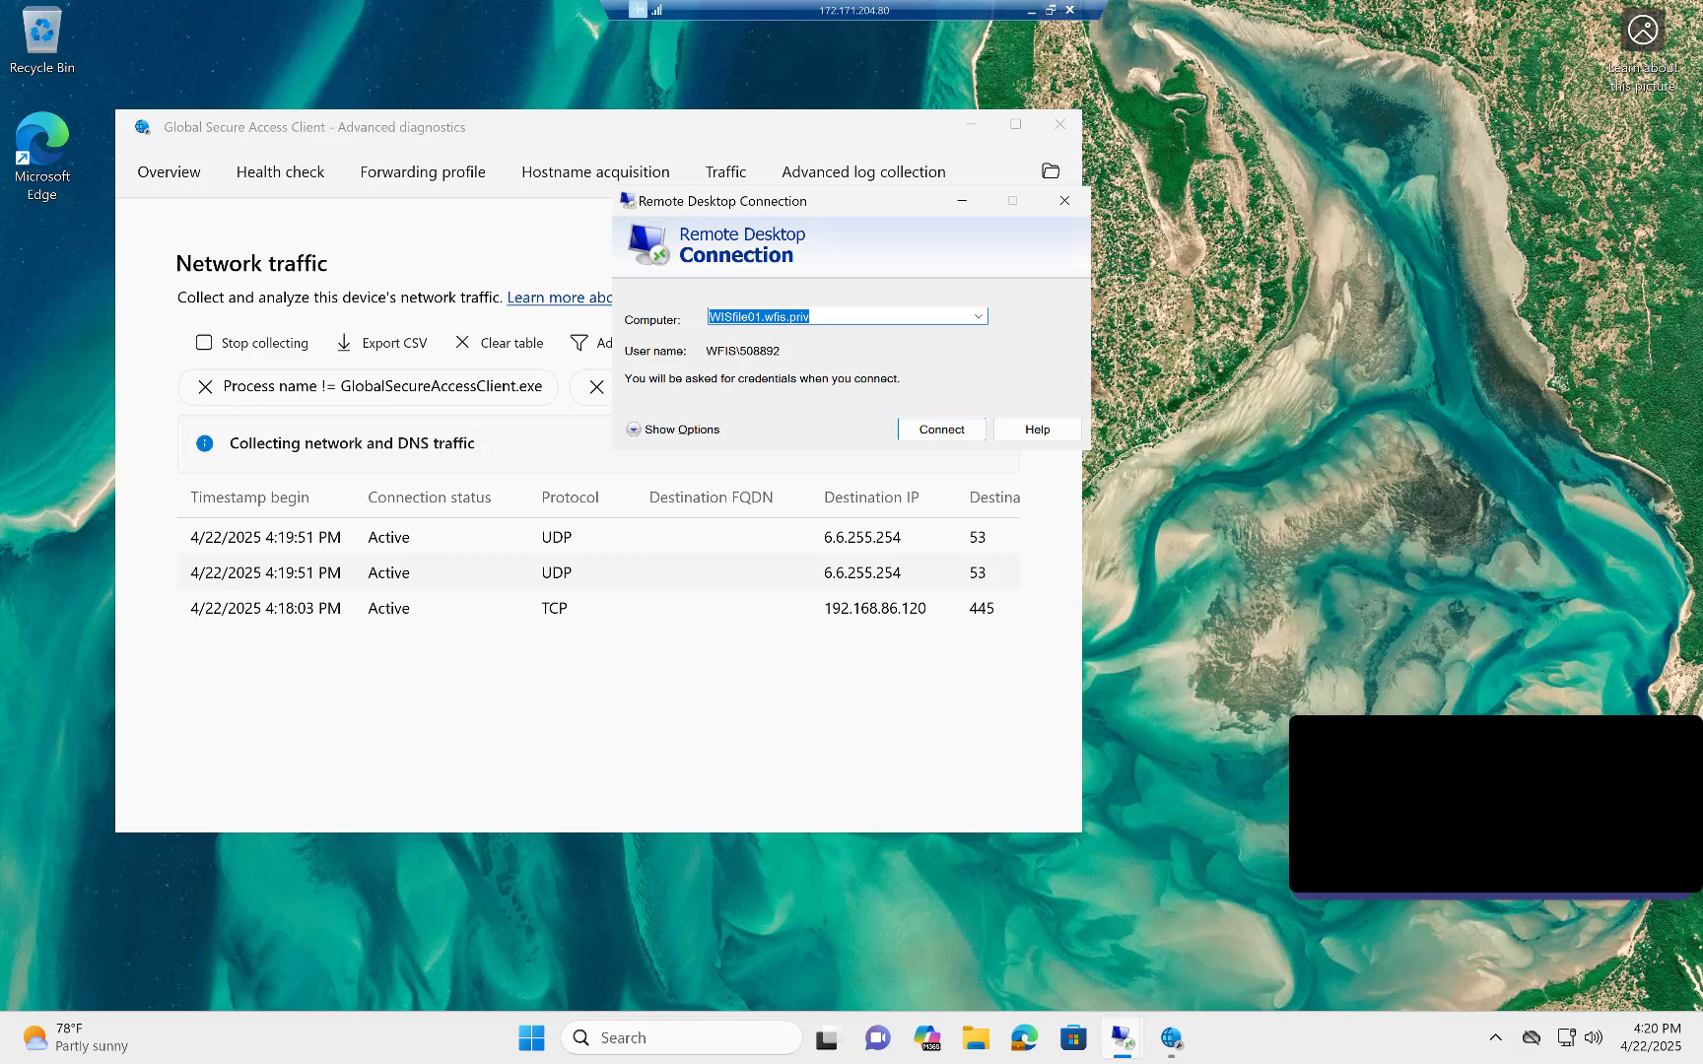
Connect to WISfile01.wfis.priv over Remote Desktop with the account password, dismiss the old session's disconnection message and maximize the new session window.
{"action": "mouse_move", "coordinate": [1123, 1047]}
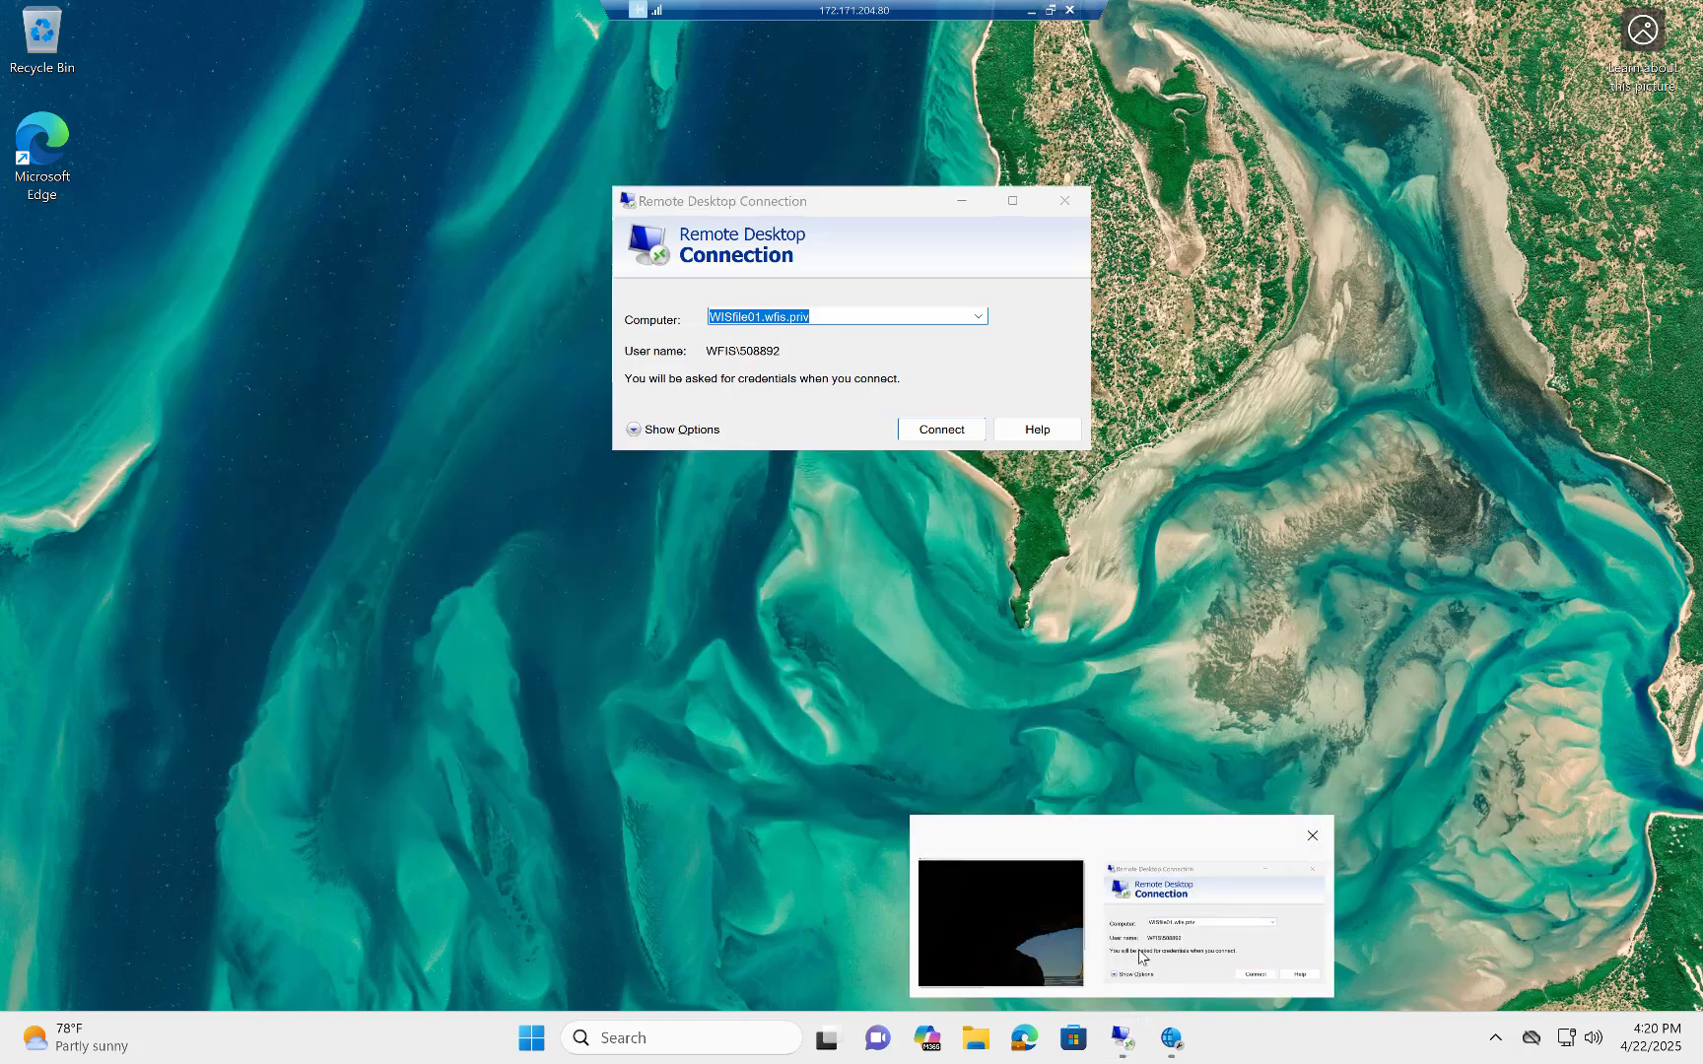
{"action": "left_click", "coordinate": [1138, 951]}
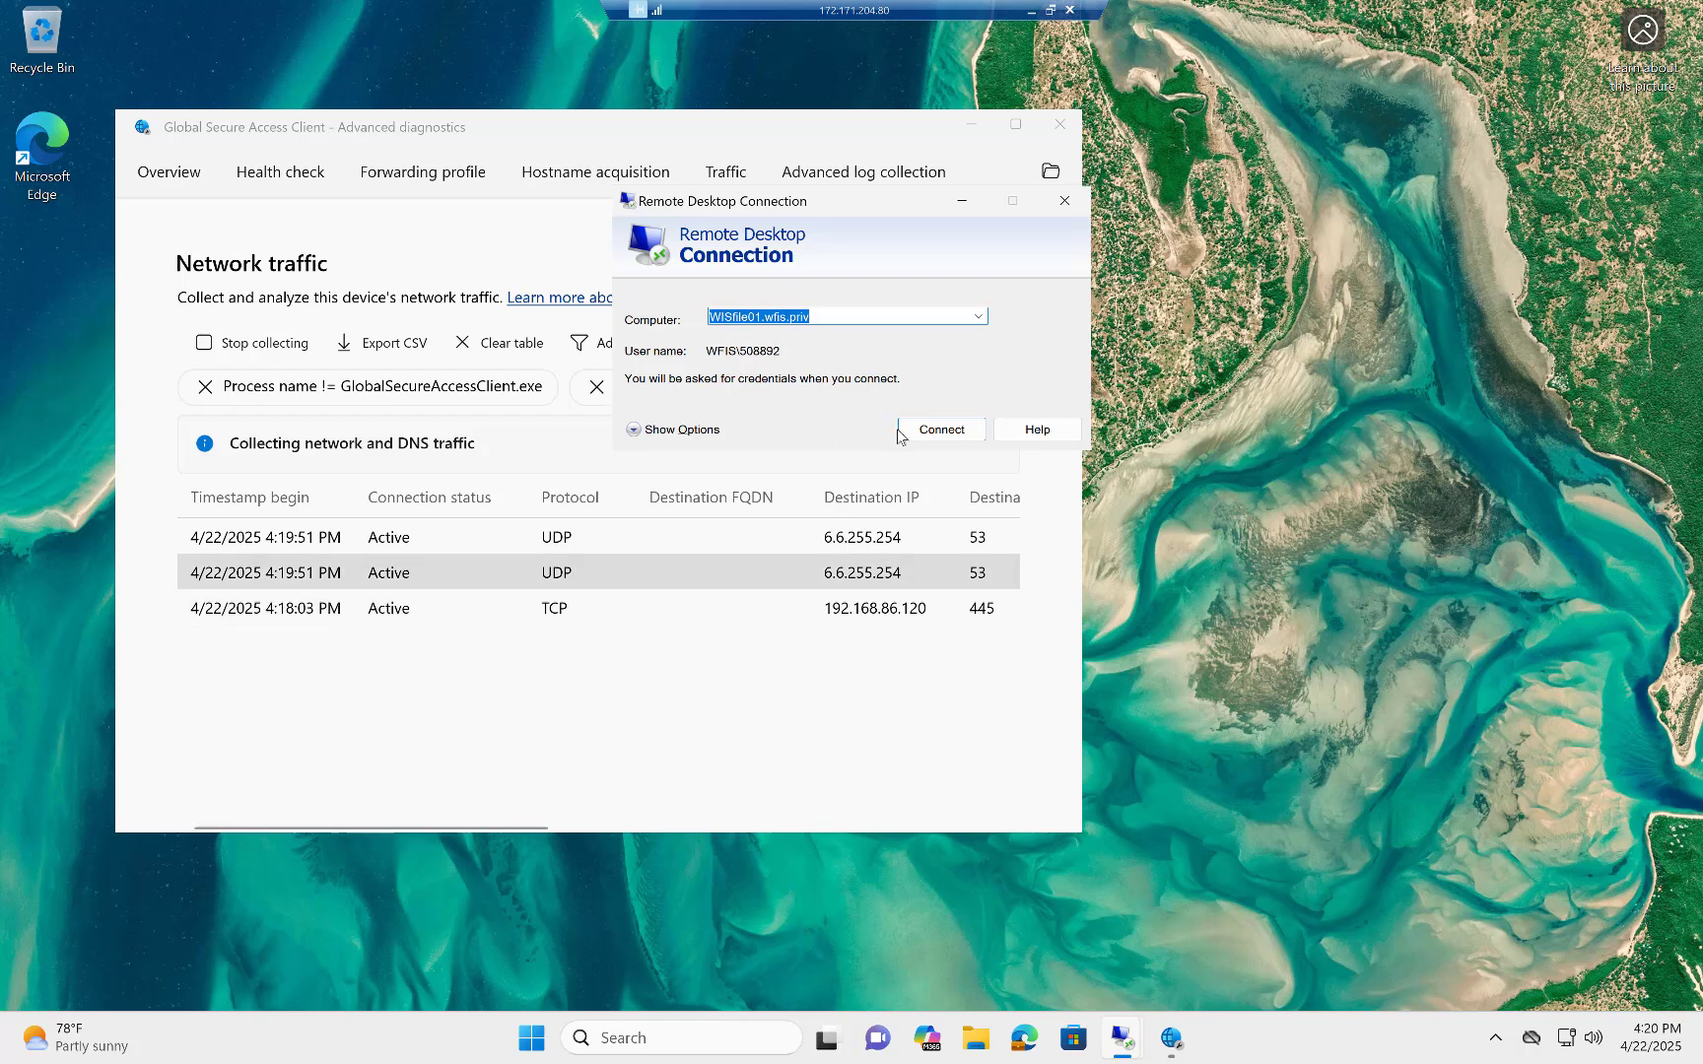
{"action": "left_click", "coordinate": [921, 432]}
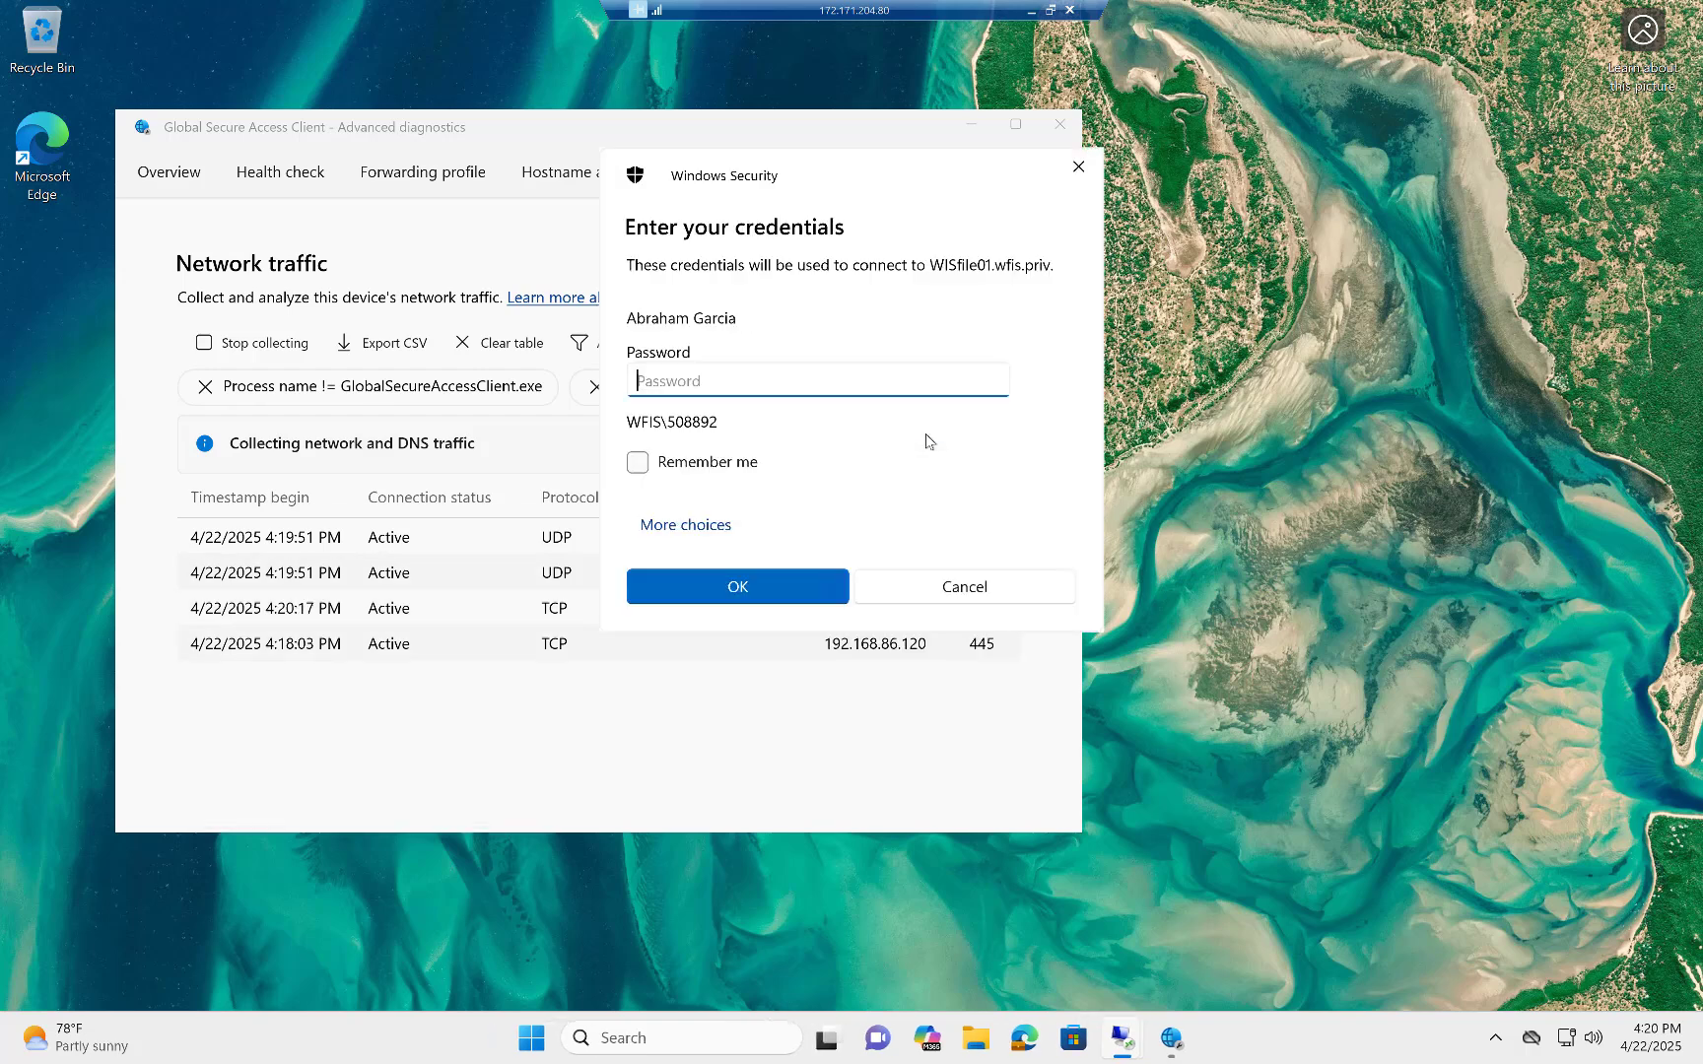
{"action": "type", "text": "•"}
{"action": "key", "text": "BackSpace"}
{"action": "type", "text": "••••••••••••"}
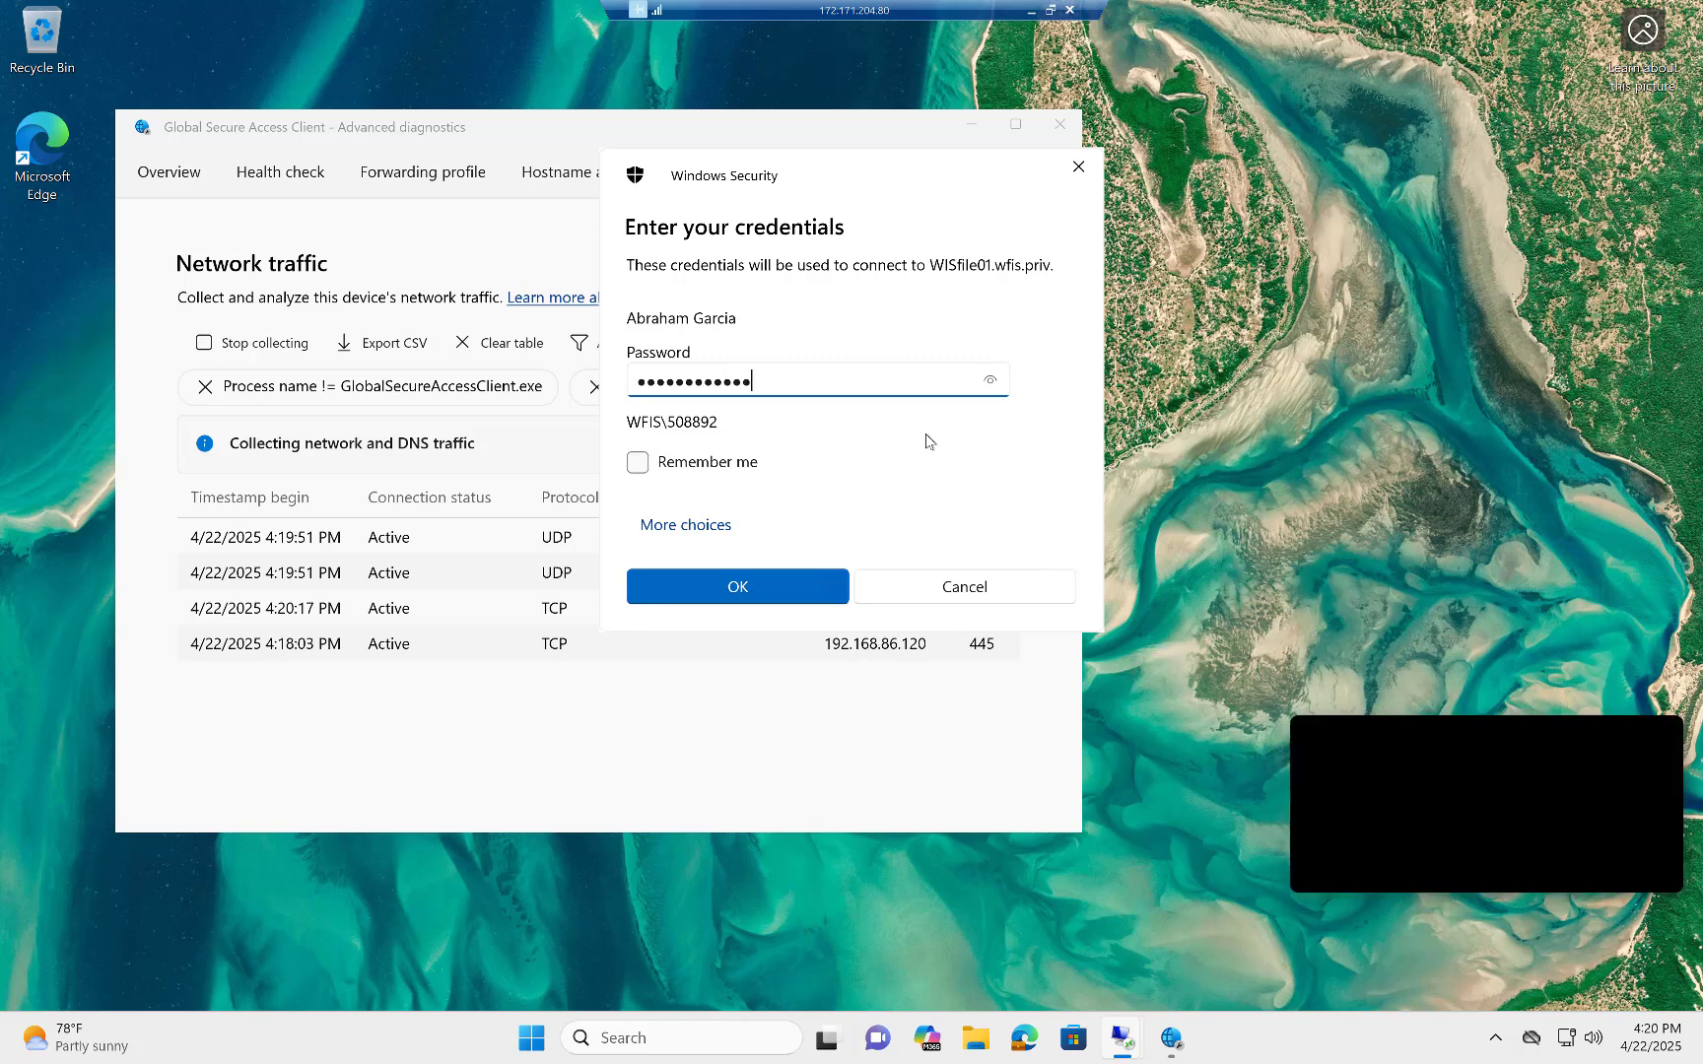
{"action": "key", "text": "Return"}
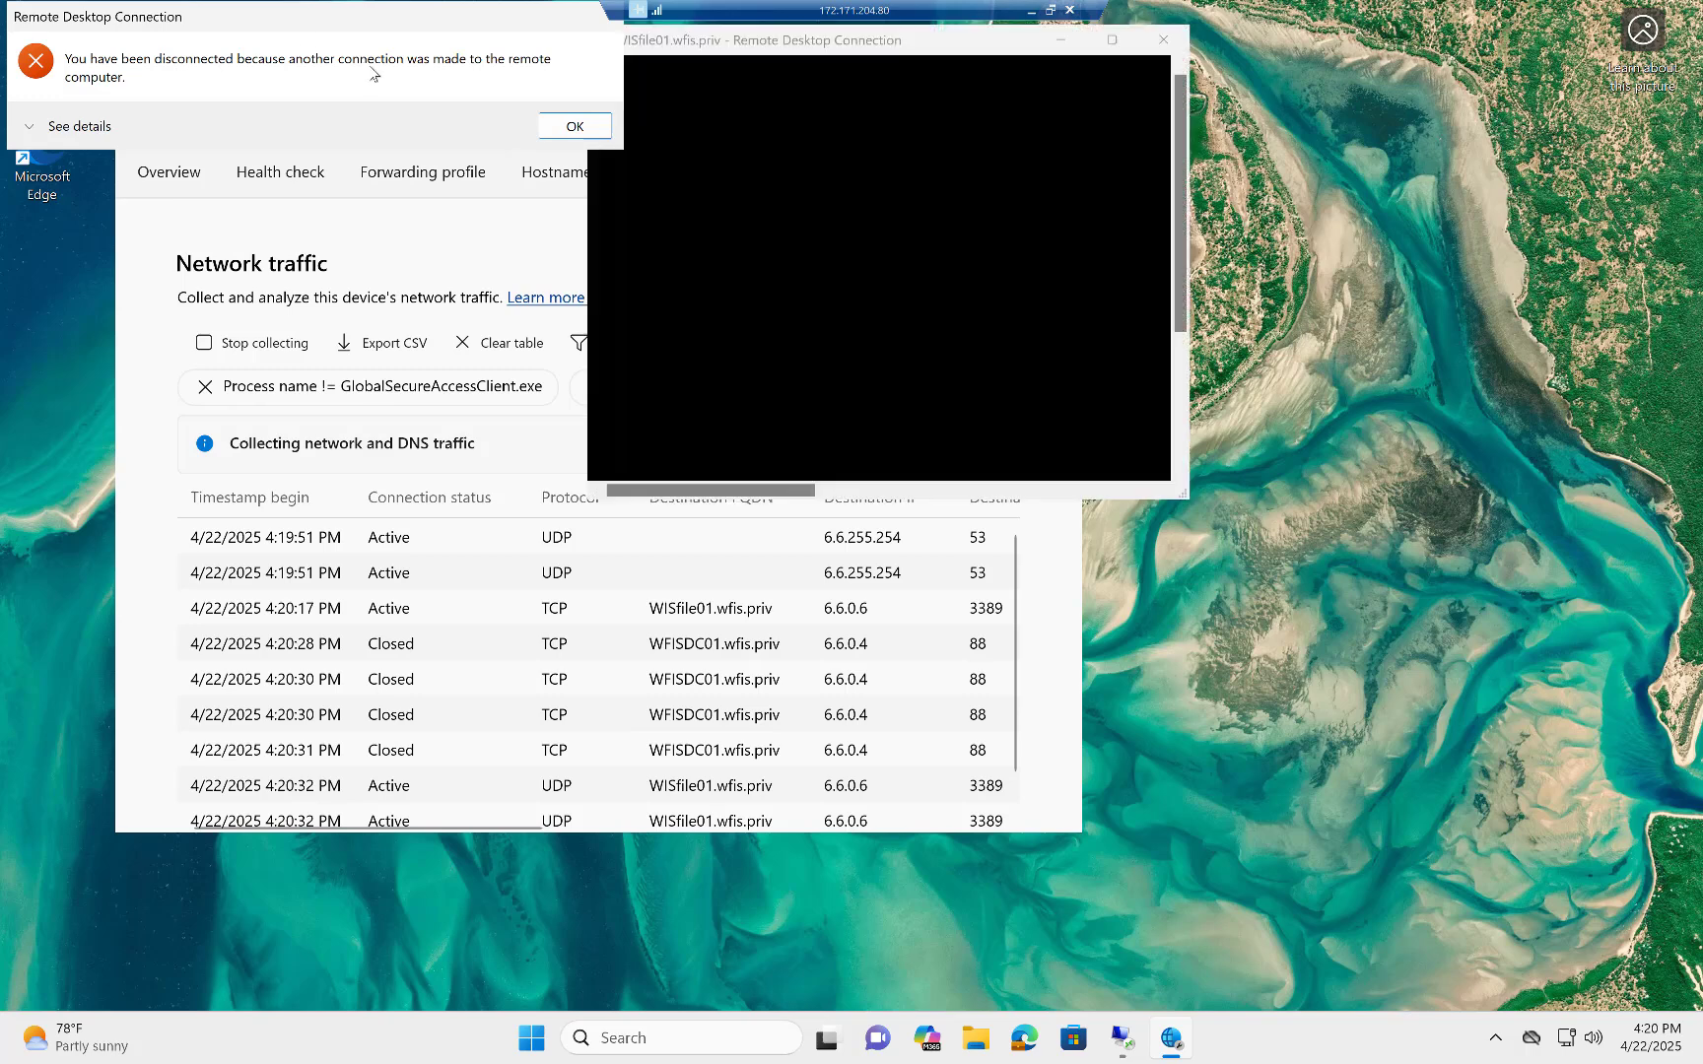
{"action": "left_click", "coordinate": [571, 124]}
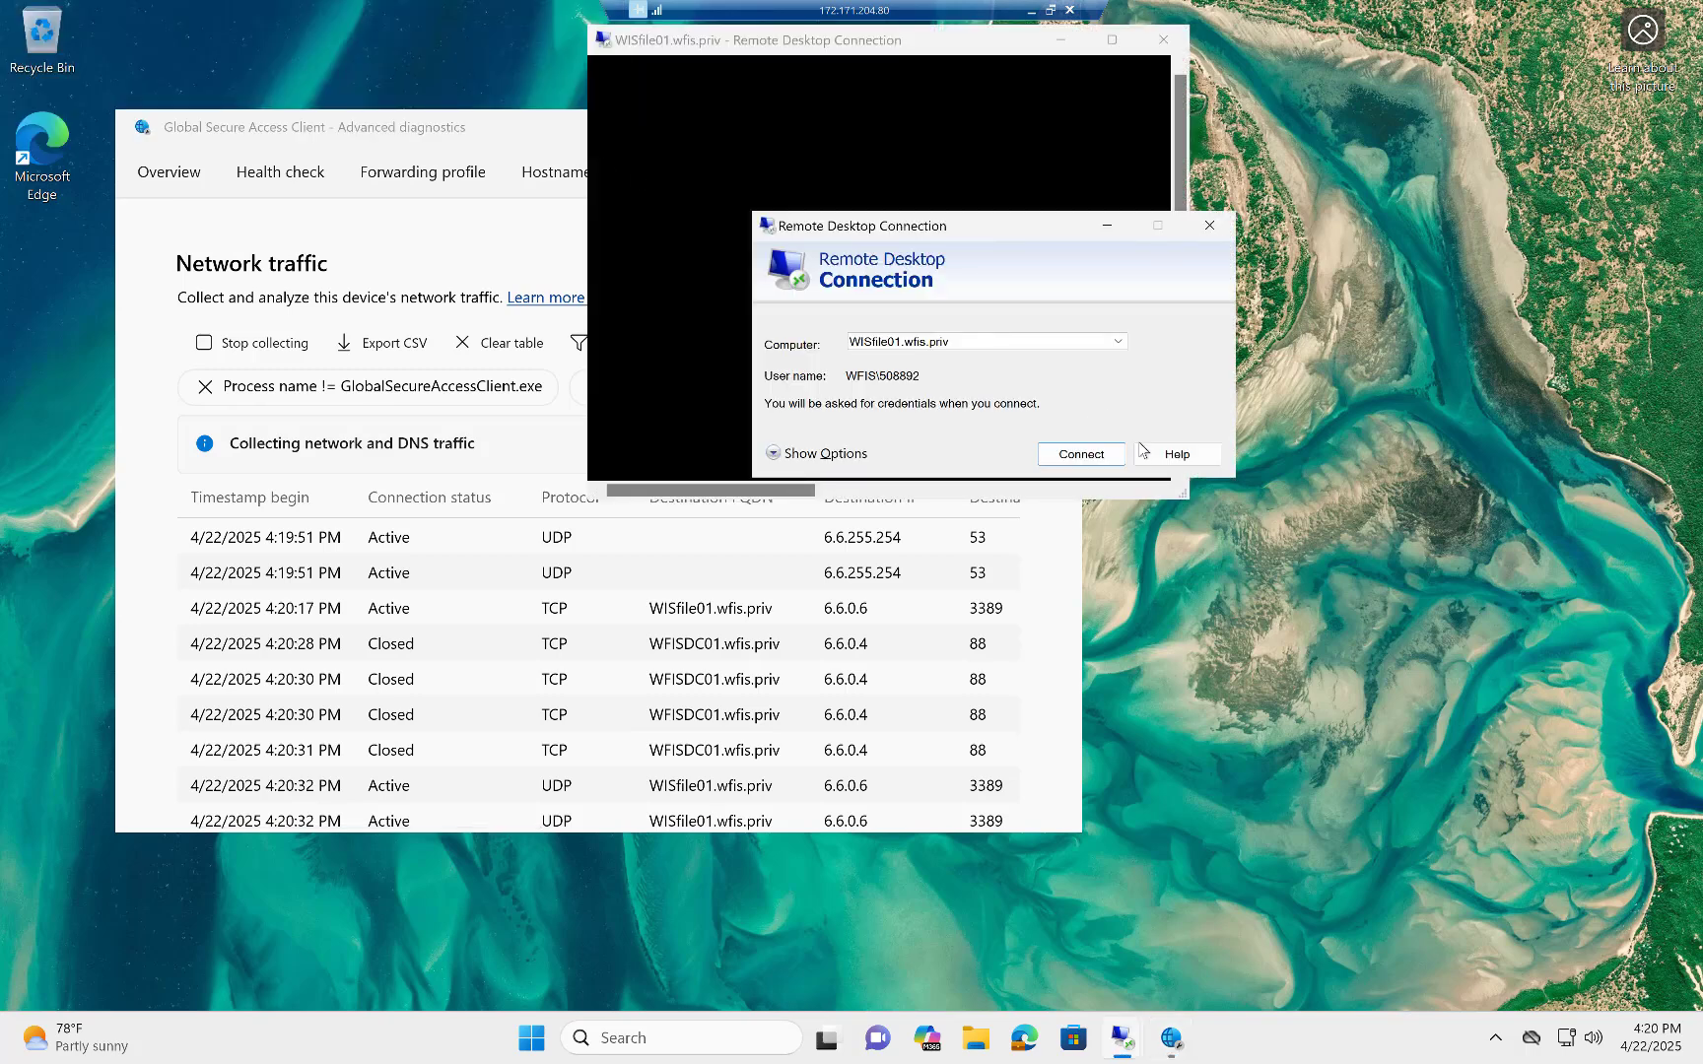
{"action": "left_click", "coordinate": [1109, 42]}
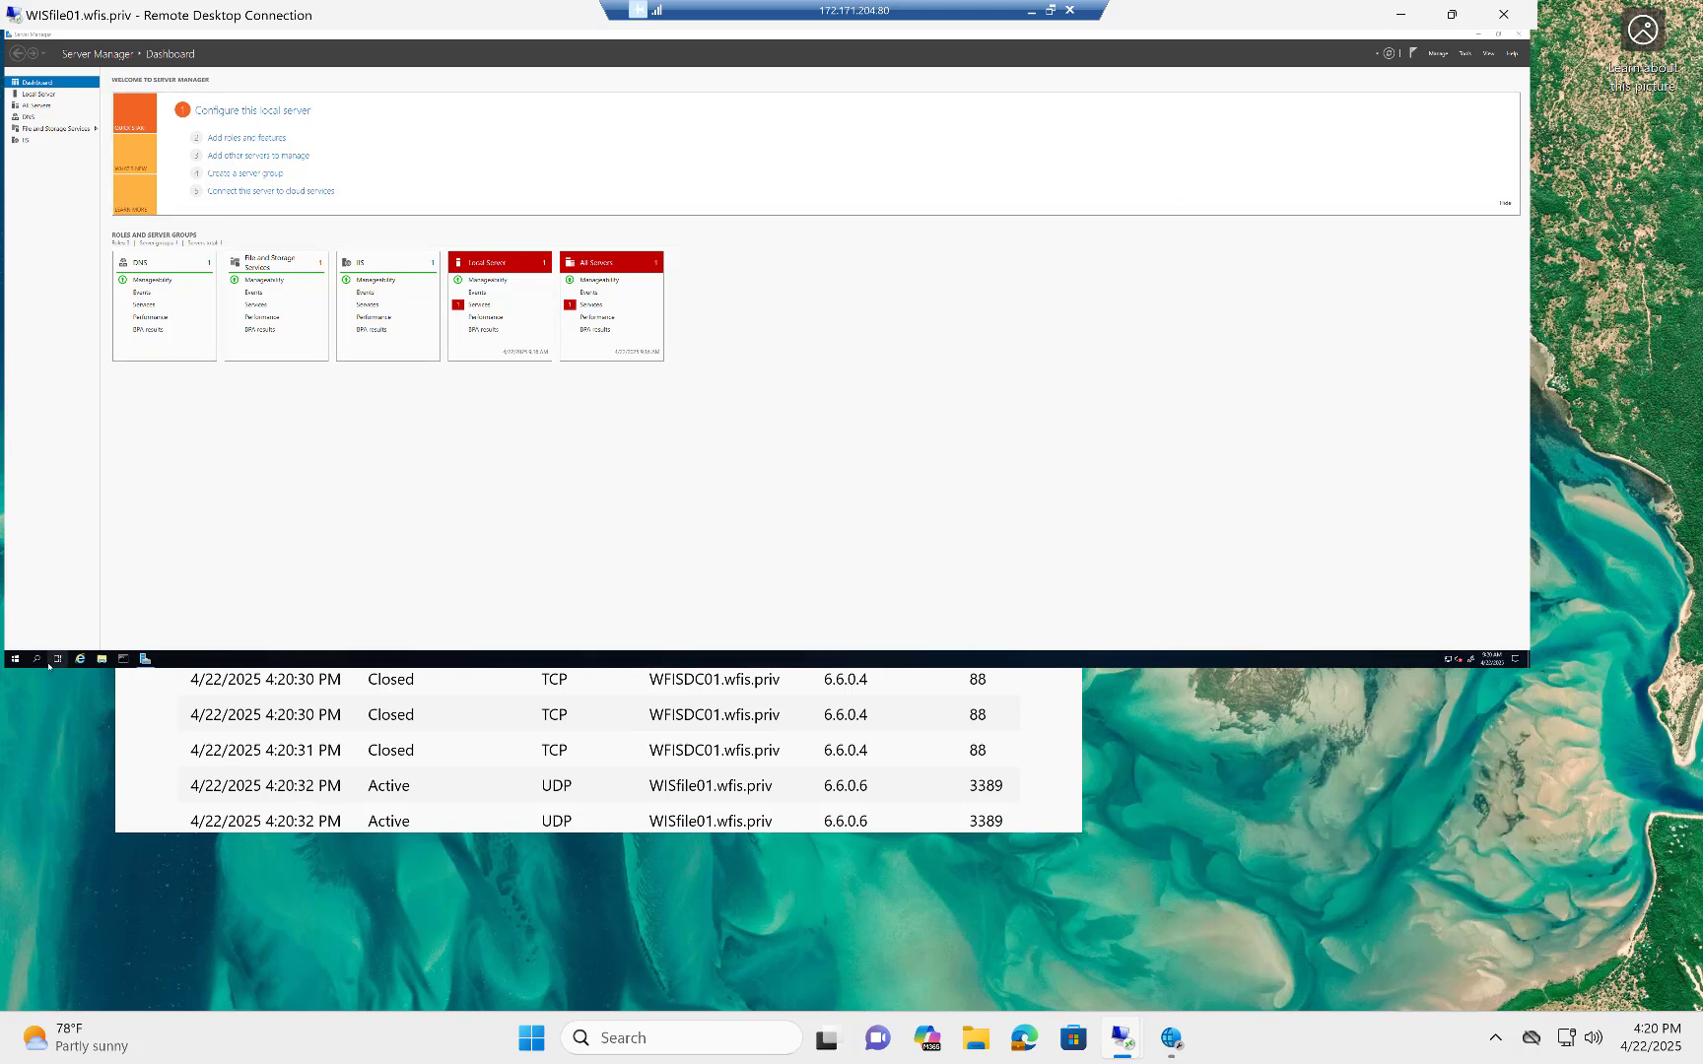
Open a Command Prompt on the remote server and end the session with the logoff command.
{"action": "left_click", "coordinate": [122, 660]}
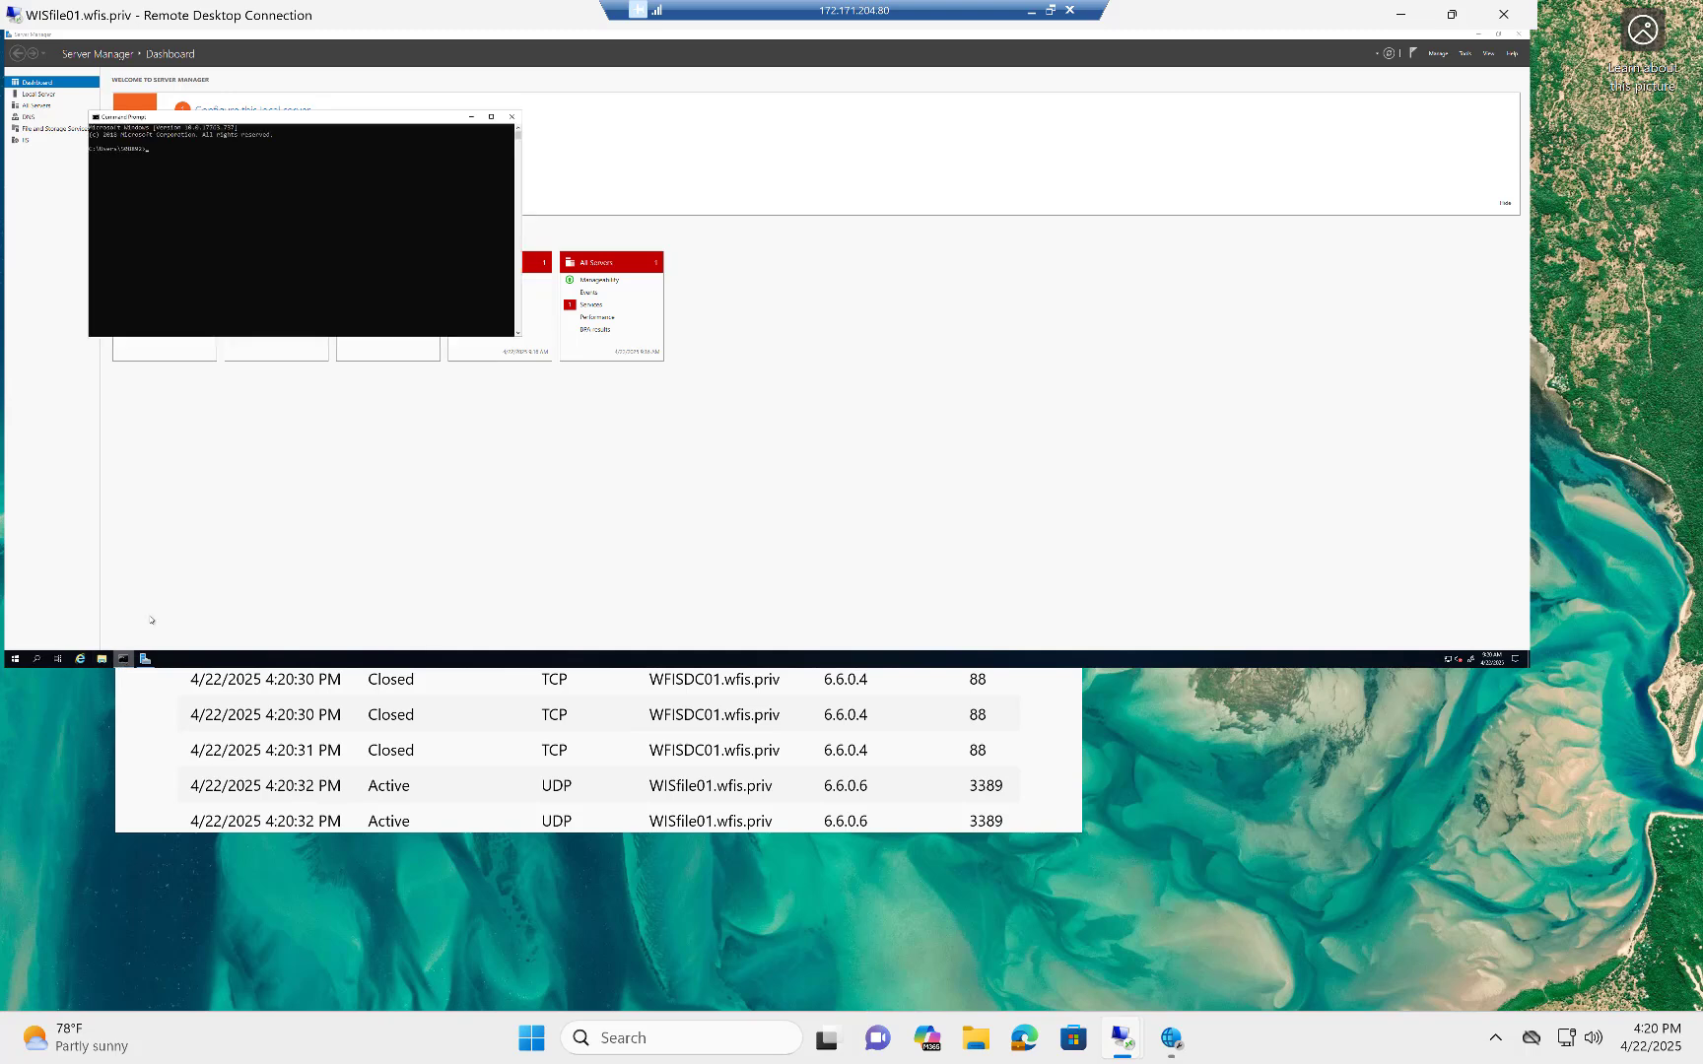
{"action": "left_click", "coordinate": [210, 219]}
{"action": "type", "text": "ipconfi"}
{"action": "type", "text": "gof"}
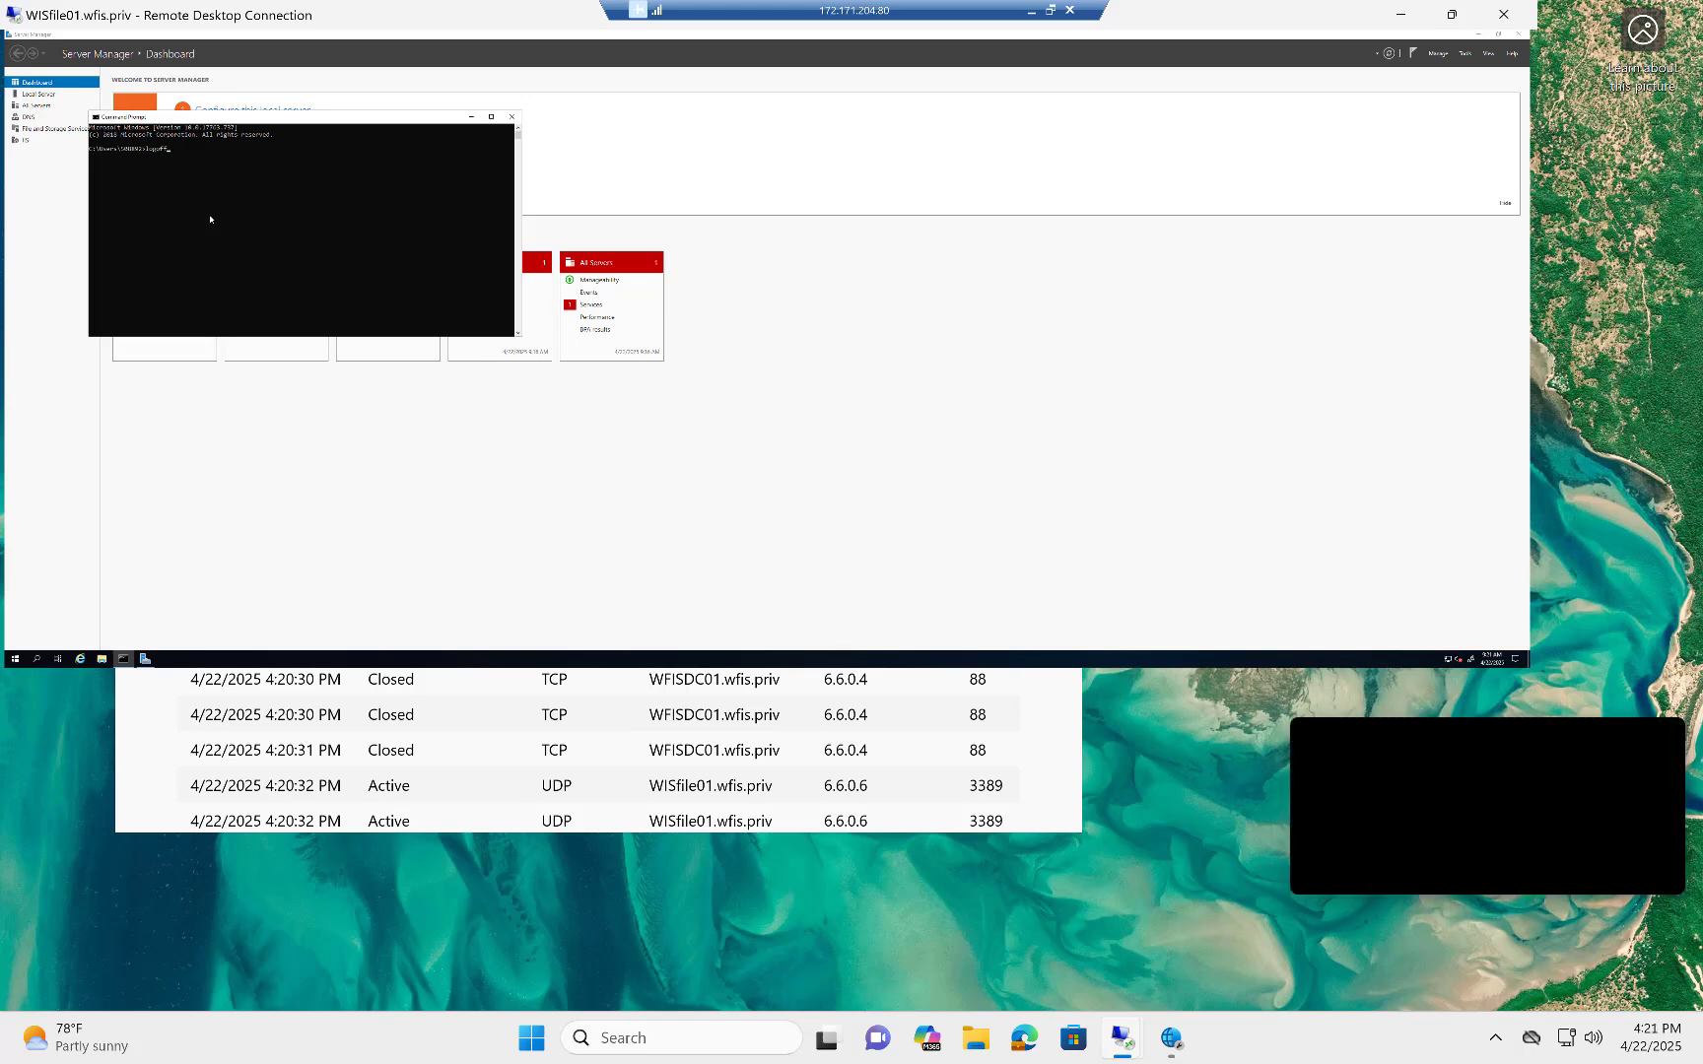
{"action": "type", "text": "f"}
{"action": "key", "text": "Return"}
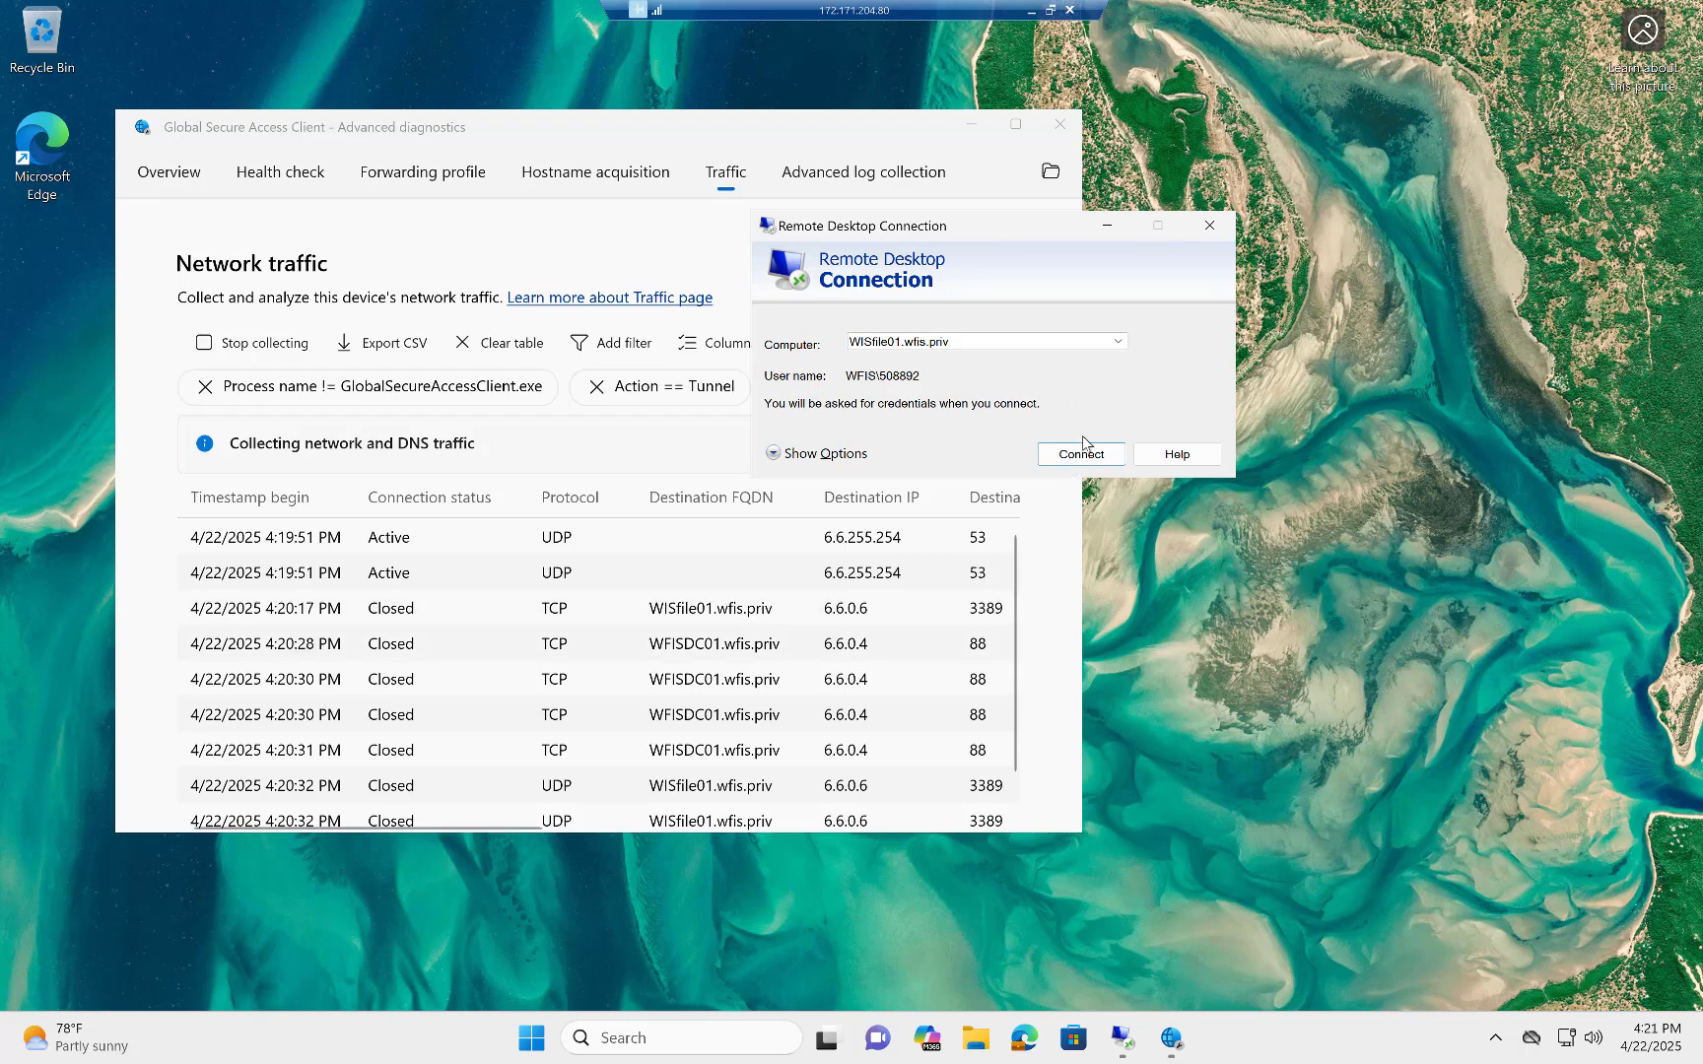
{"action": "left_click", "coordinate": [1209, 224]}
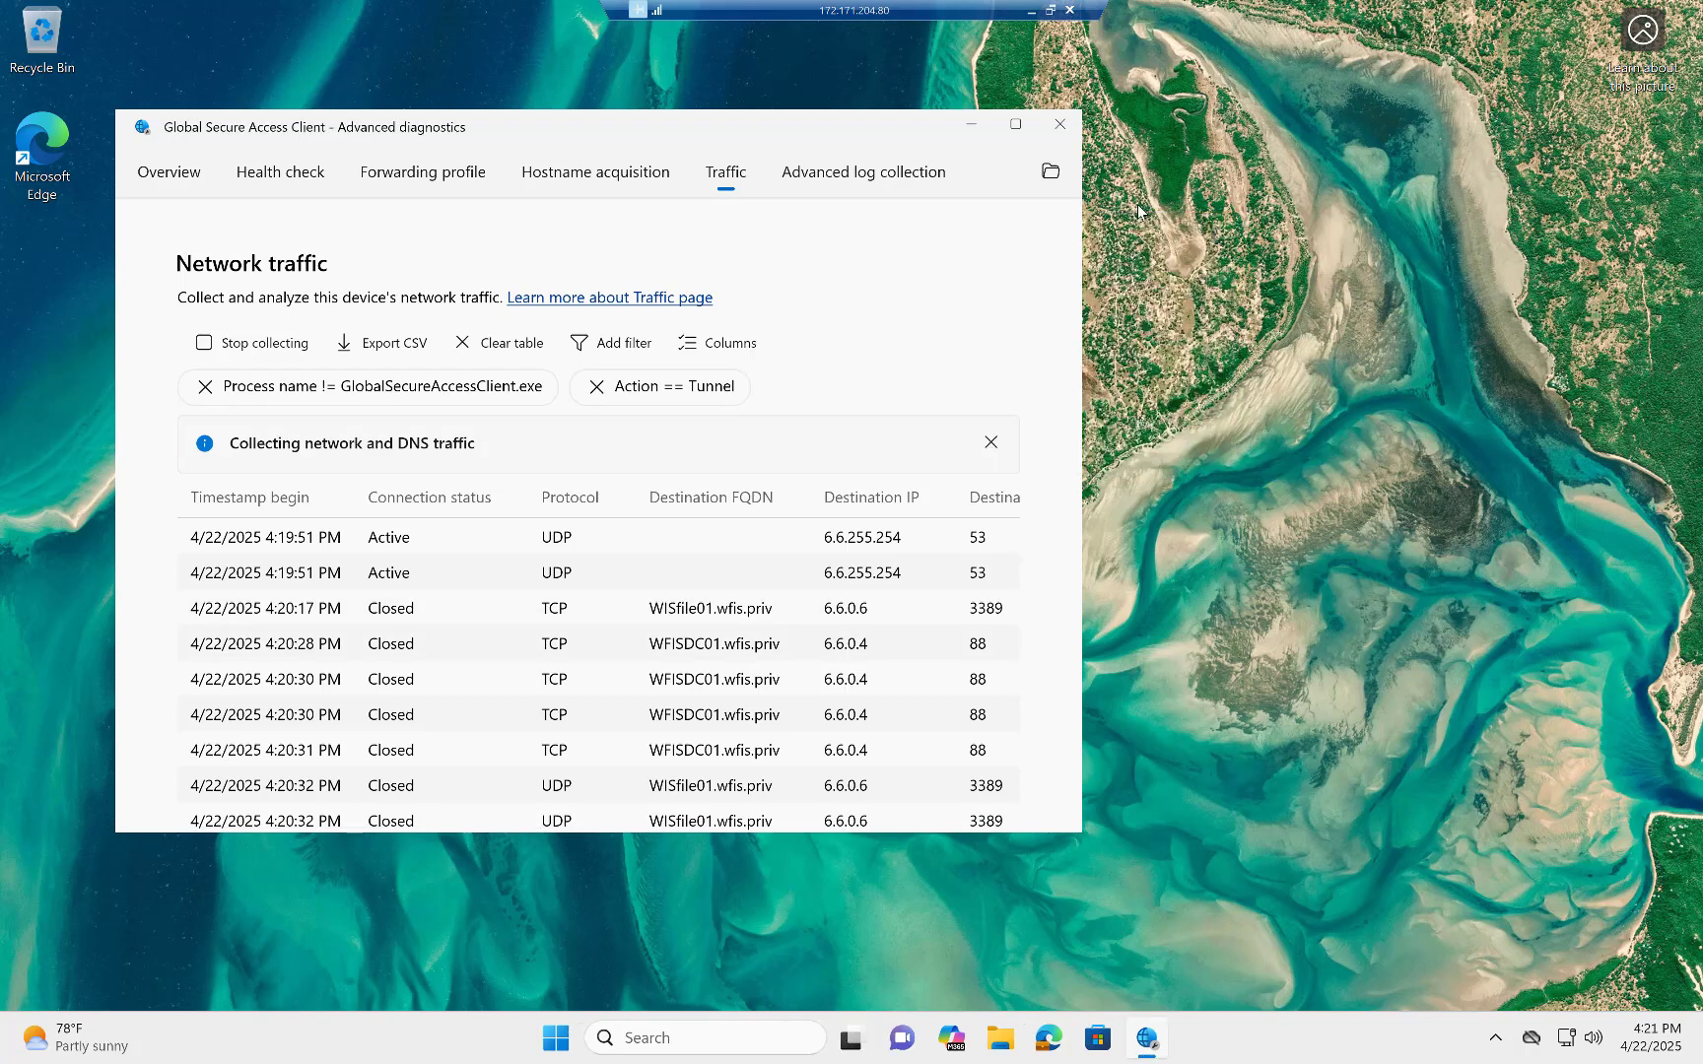
{"action": "left_click", "coordinate": [1048, 1049]}
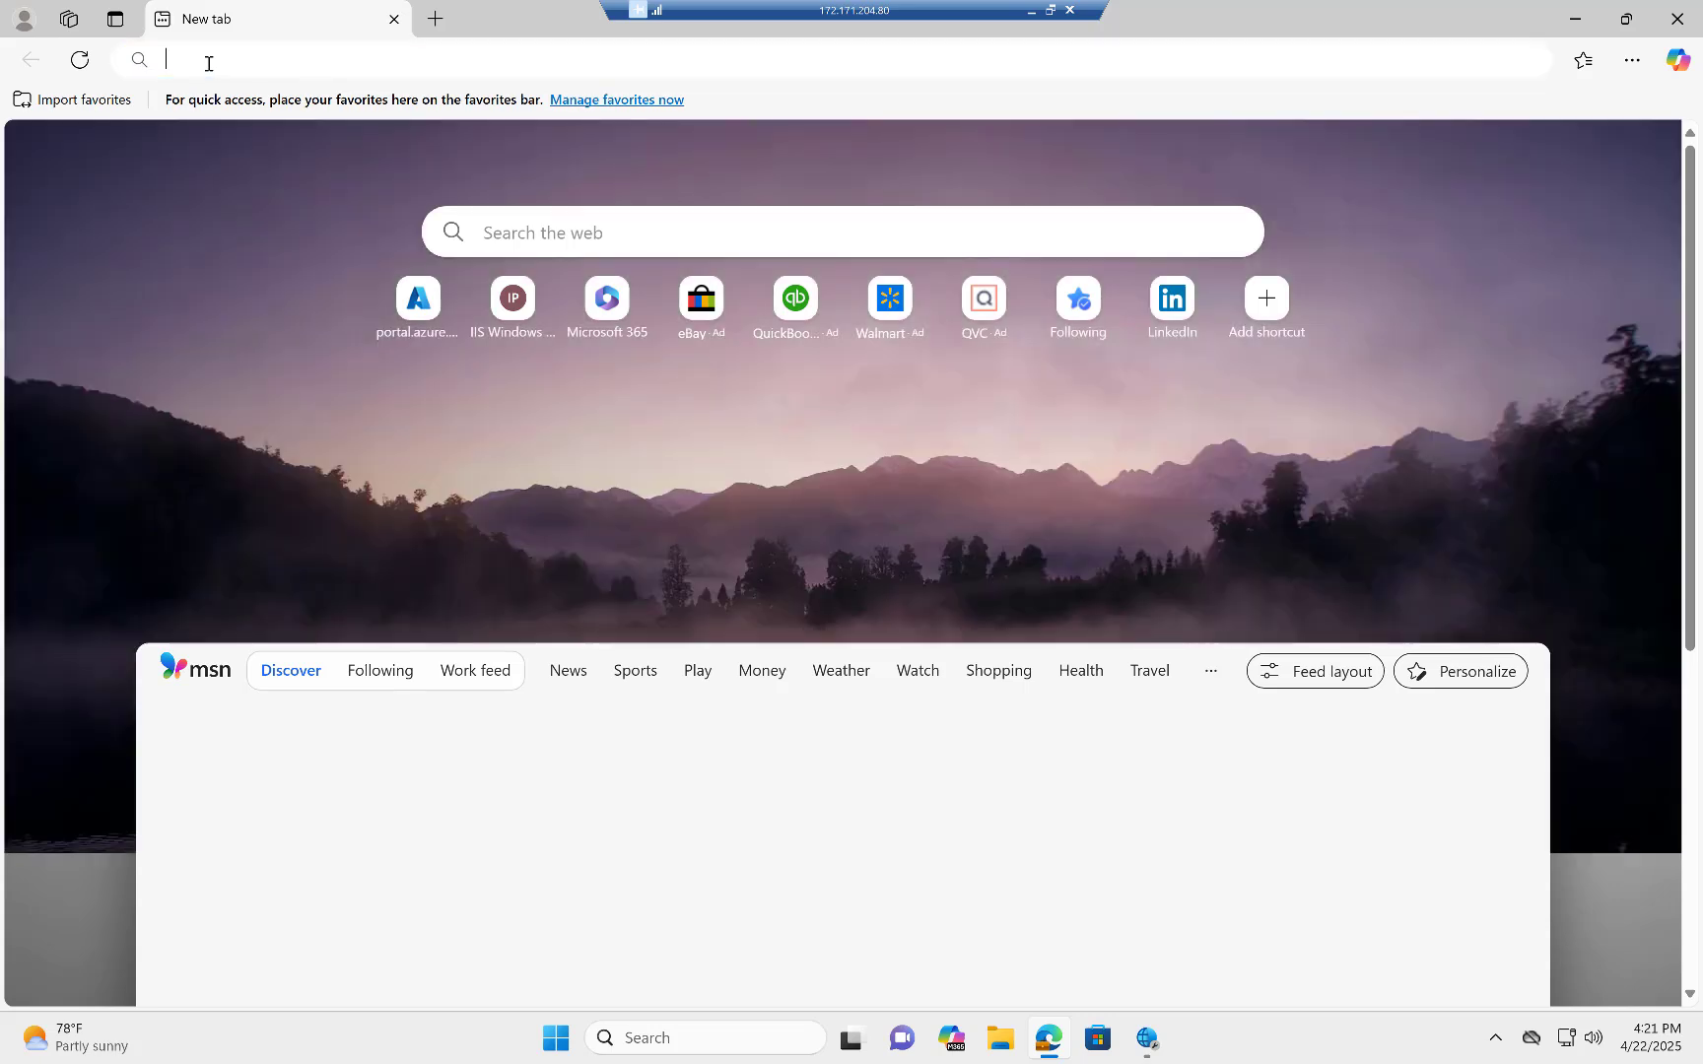
{"action": "left_click", "coordinate": [209, 63]}
{"action": "type", "text": "http://192.168.86.120"}
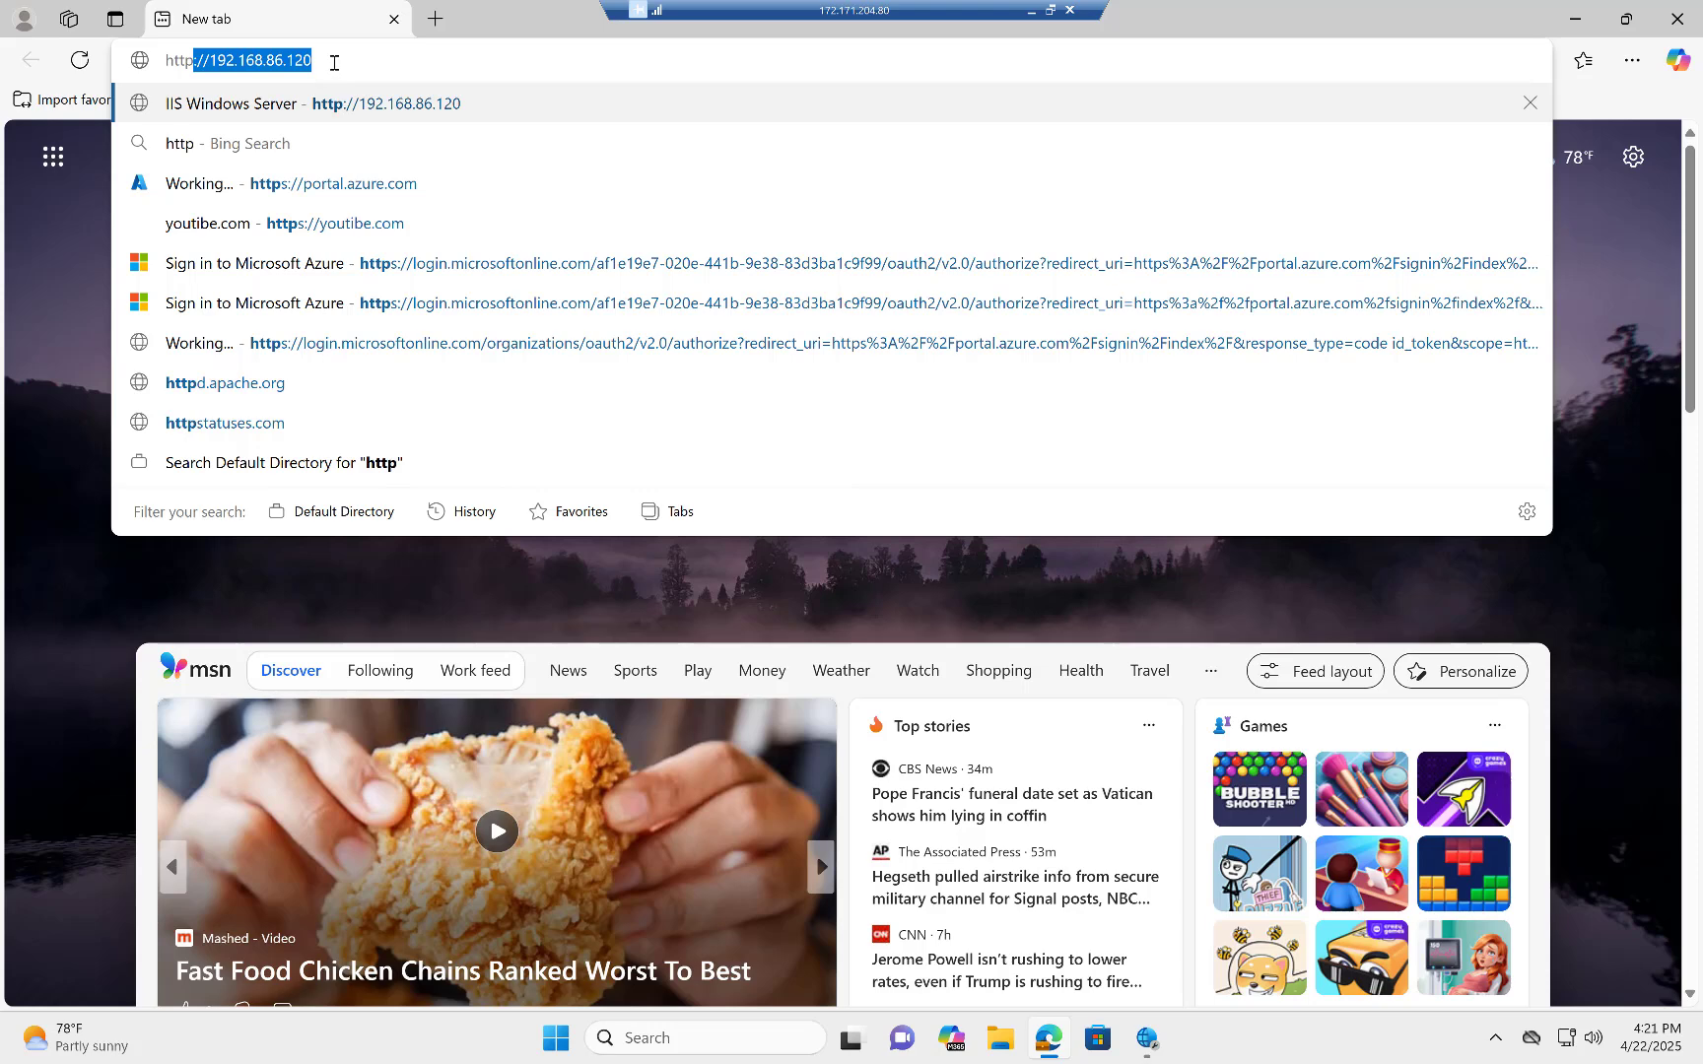
{"action": "key", "text": "End"}
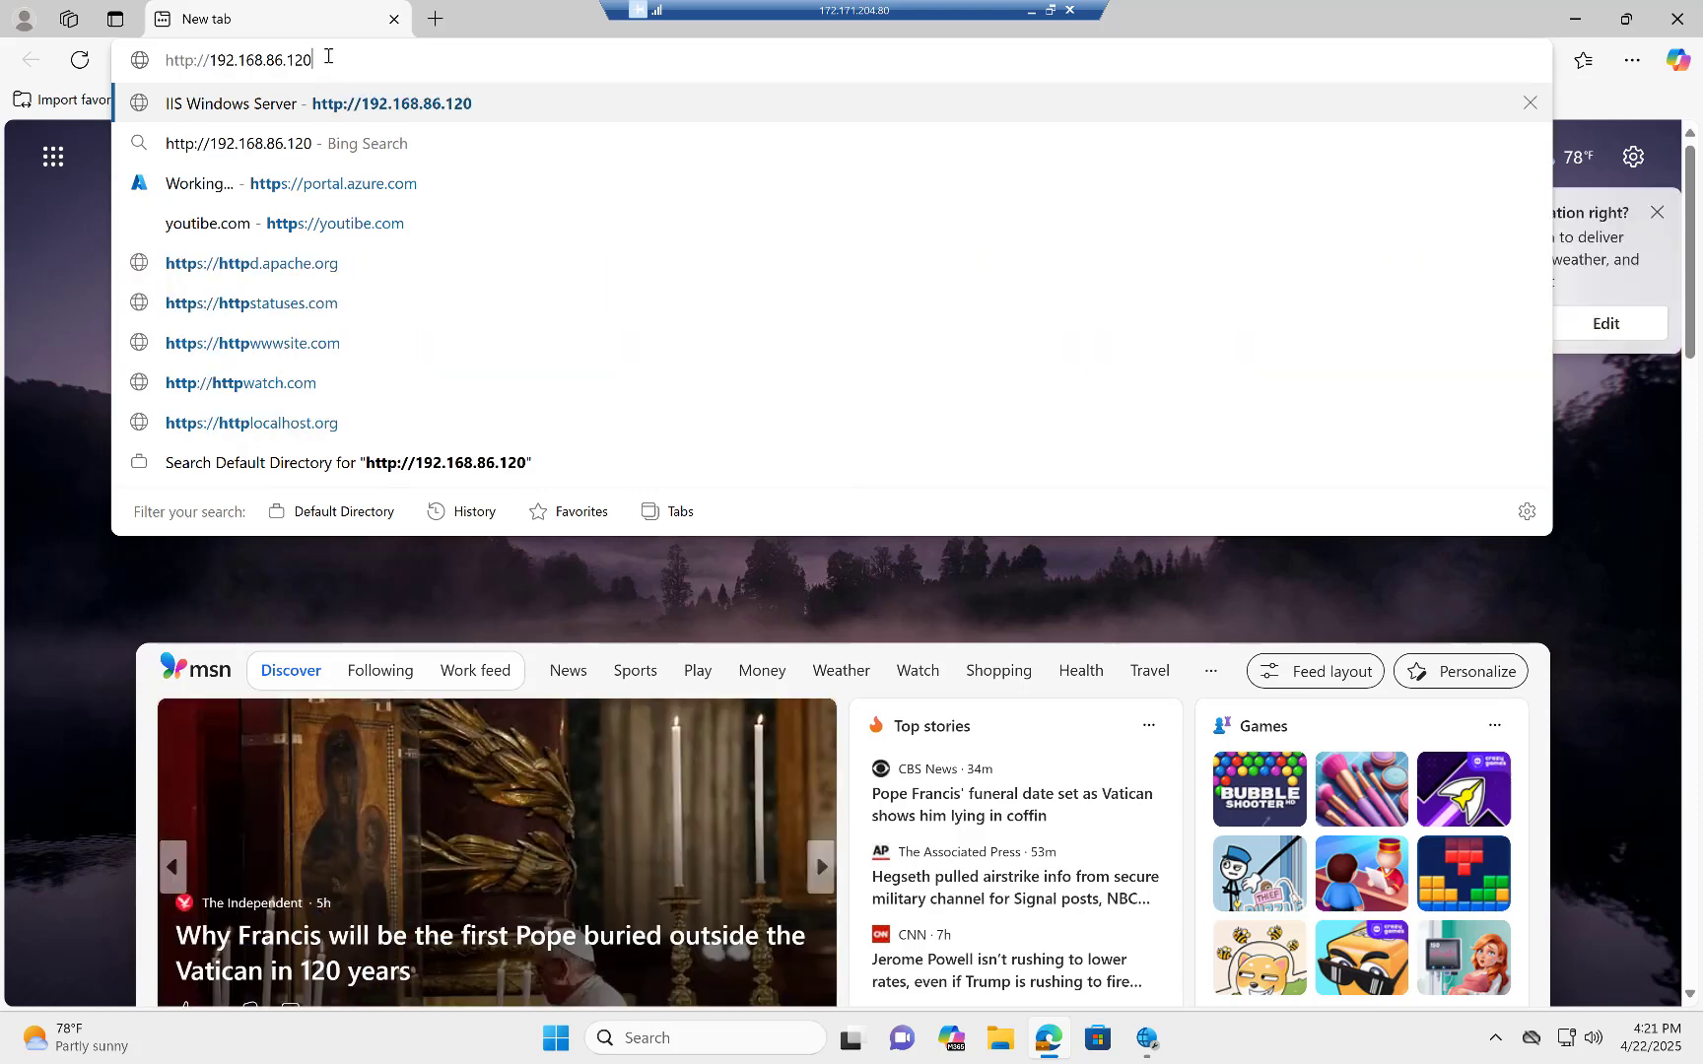
{"action": "key", "text": "BackSpace"}
{"action": "key", "text": "BackSpace"}
{"action": "key", "text": "BackSpace"}
{"action": "key", "text": "BackSpace"}
{"action": "key", "text": "BackSpace"}
{"action": "key", "text": "BackSpace"}
{"action": "key", "text": "BackSpace"}
{"action": "key", "text": "BackSpace"}
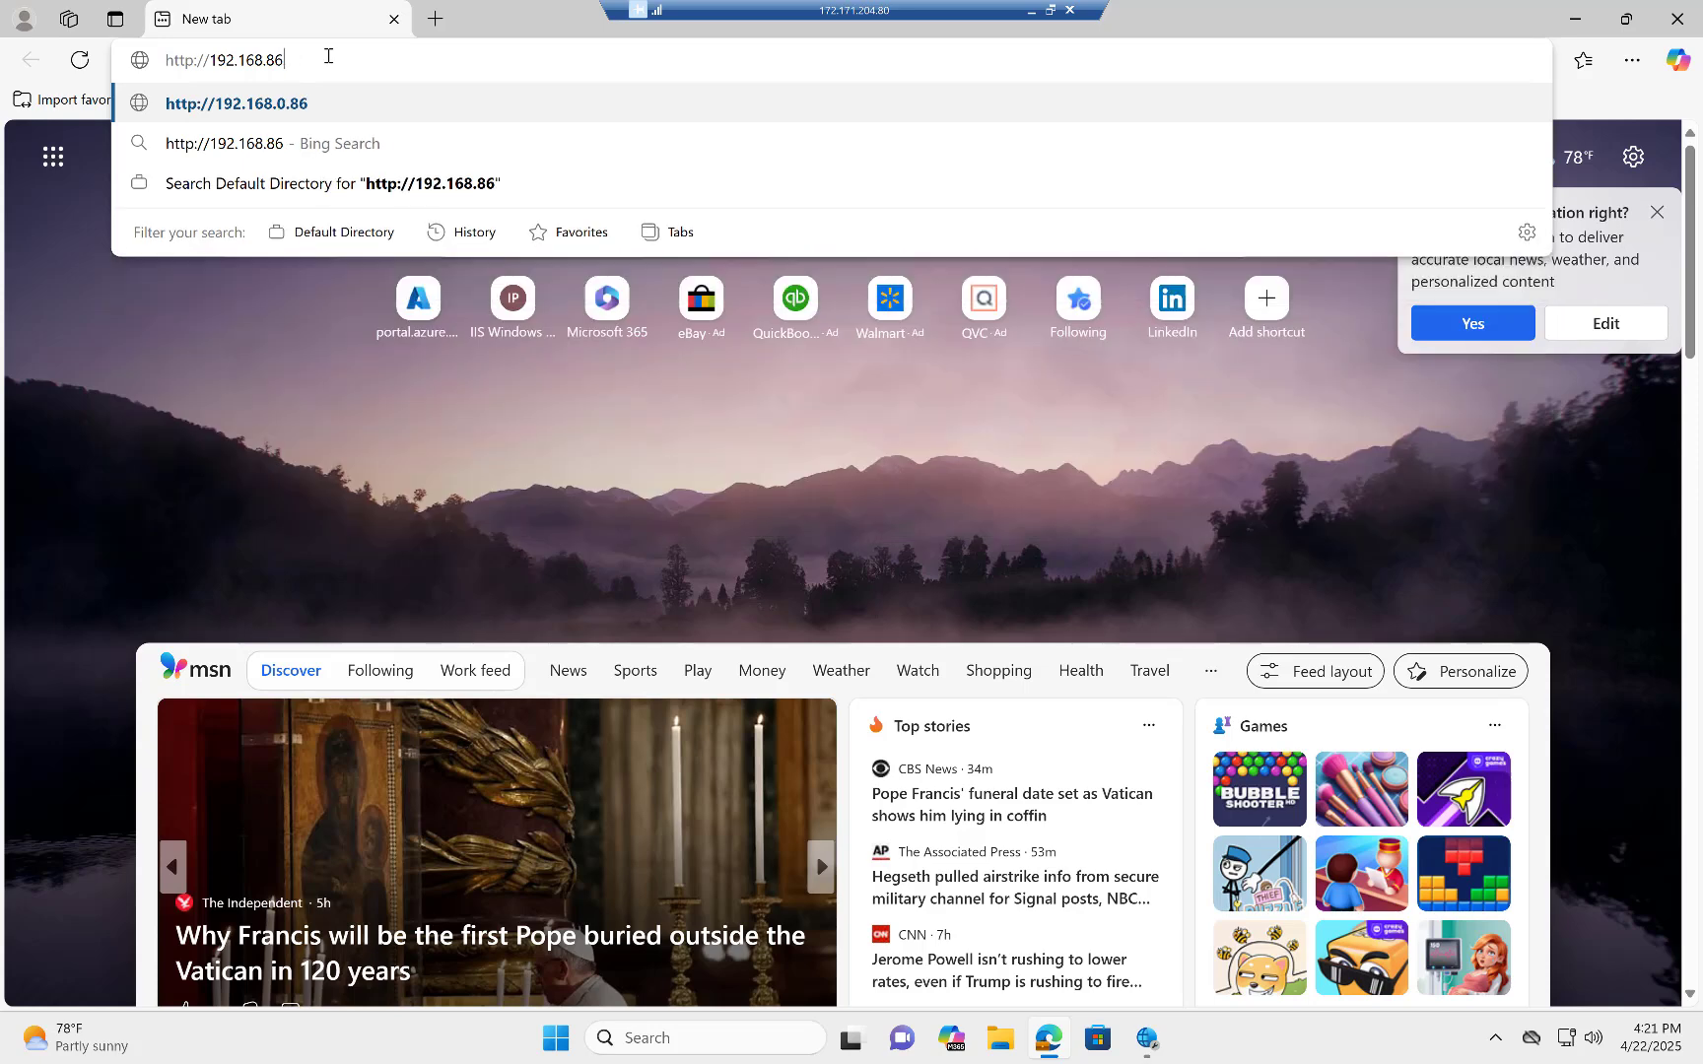
{"action": "key", "text": "BackSpace"}
{"action": "key", "text": "BackSpace"}
{"action": "key", "text": "BackSpace"}
{"action": "key", "text": "BackSpace"}
{"action": "key", "text": "BackSpace"}
{"action": "key", "text": "BackSpace"}
{"action": "key", "text": "BackSpace"}
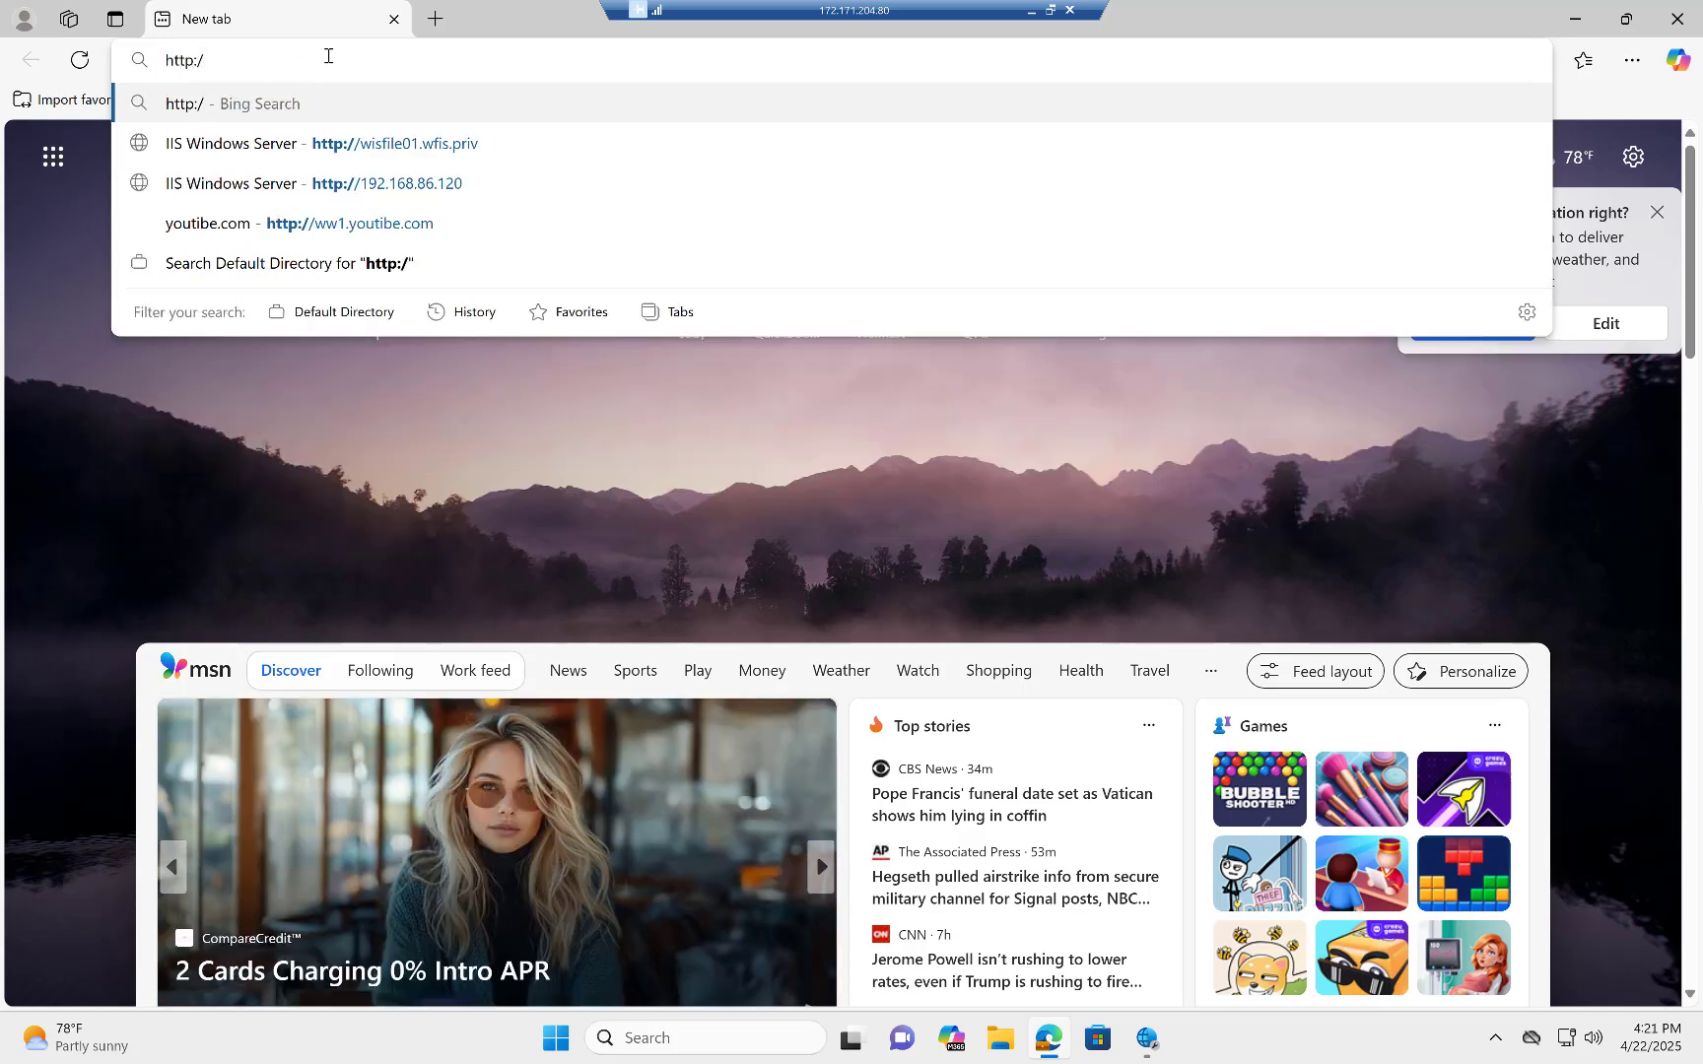
{"action": "type", "text": "/wis"}
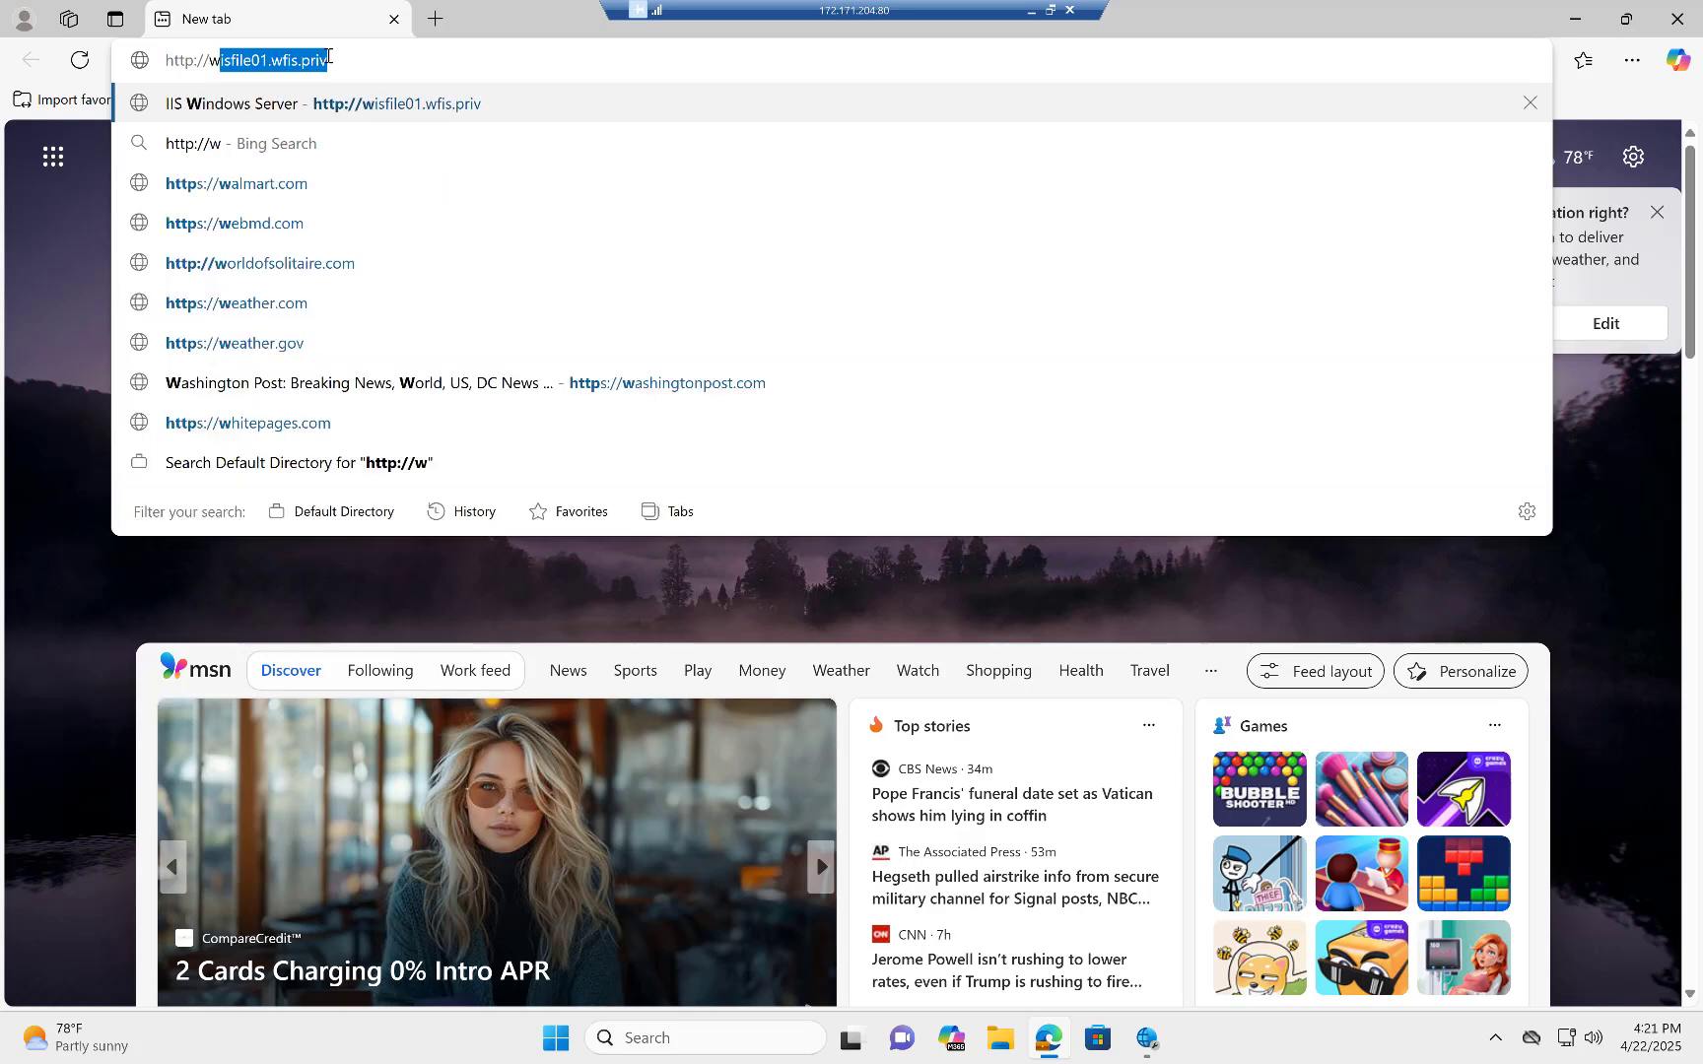
{"action": "left_click", "coordinate": [335, 109]}
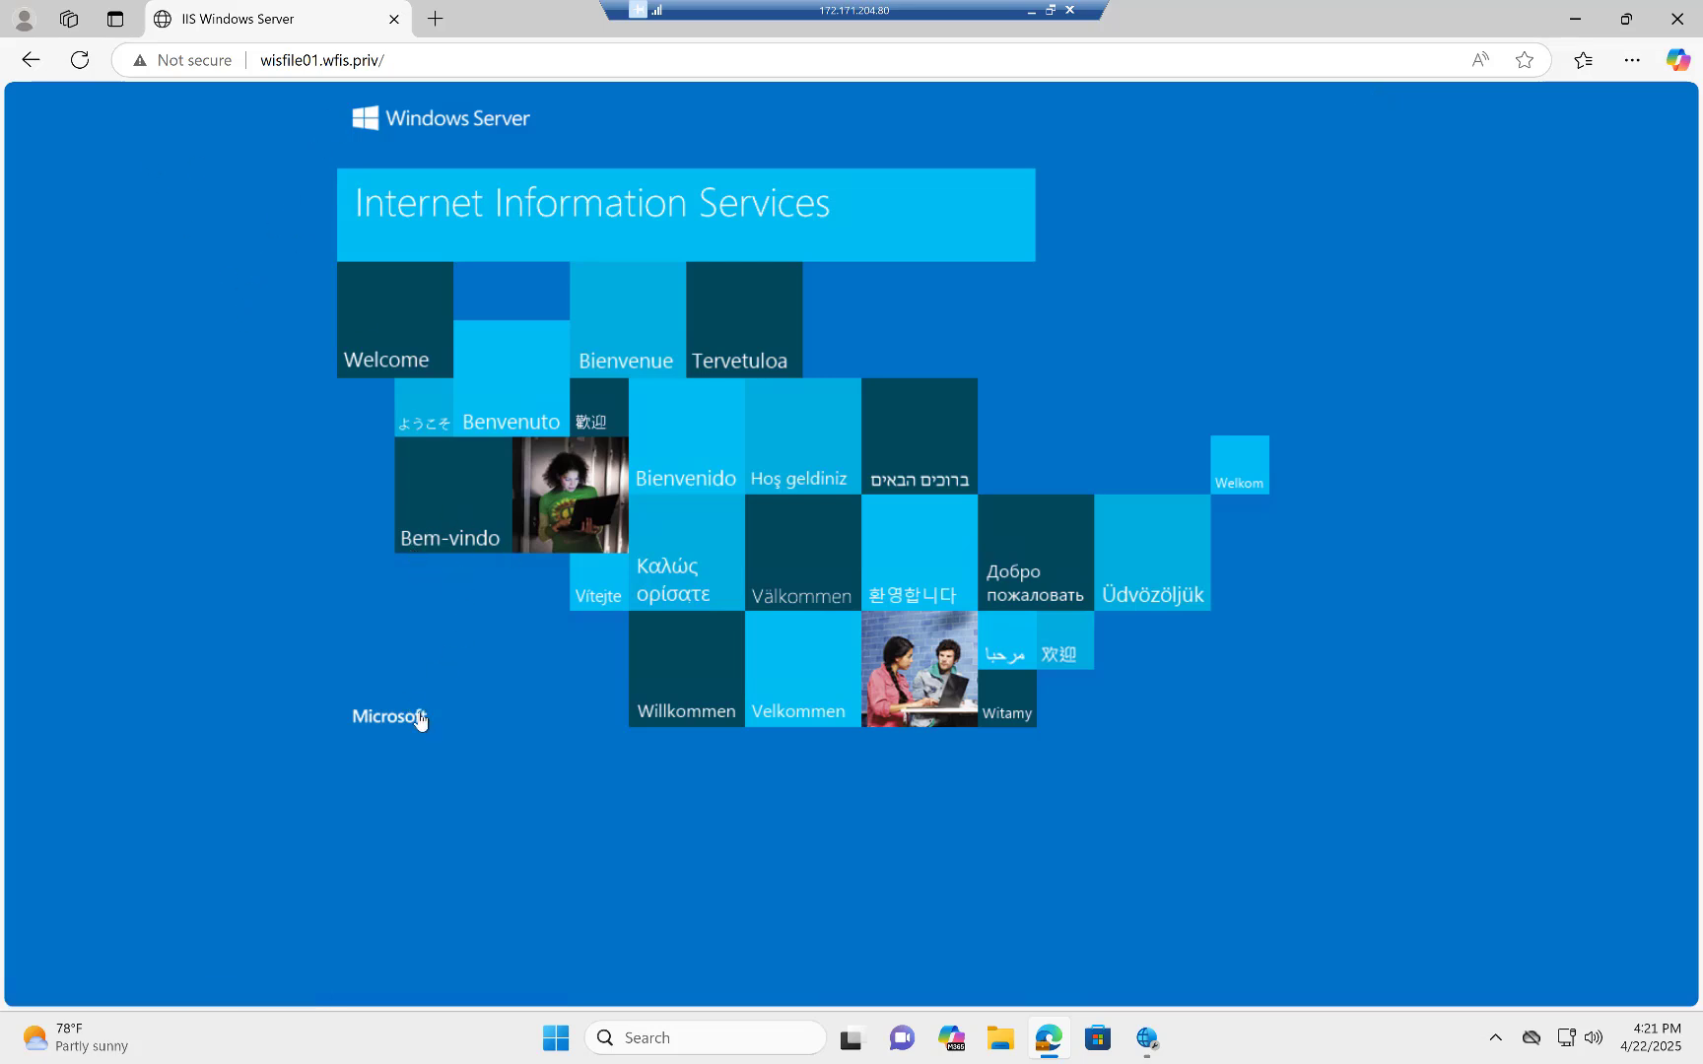
{"action": "left_click", "coordinate": [670, 716]}
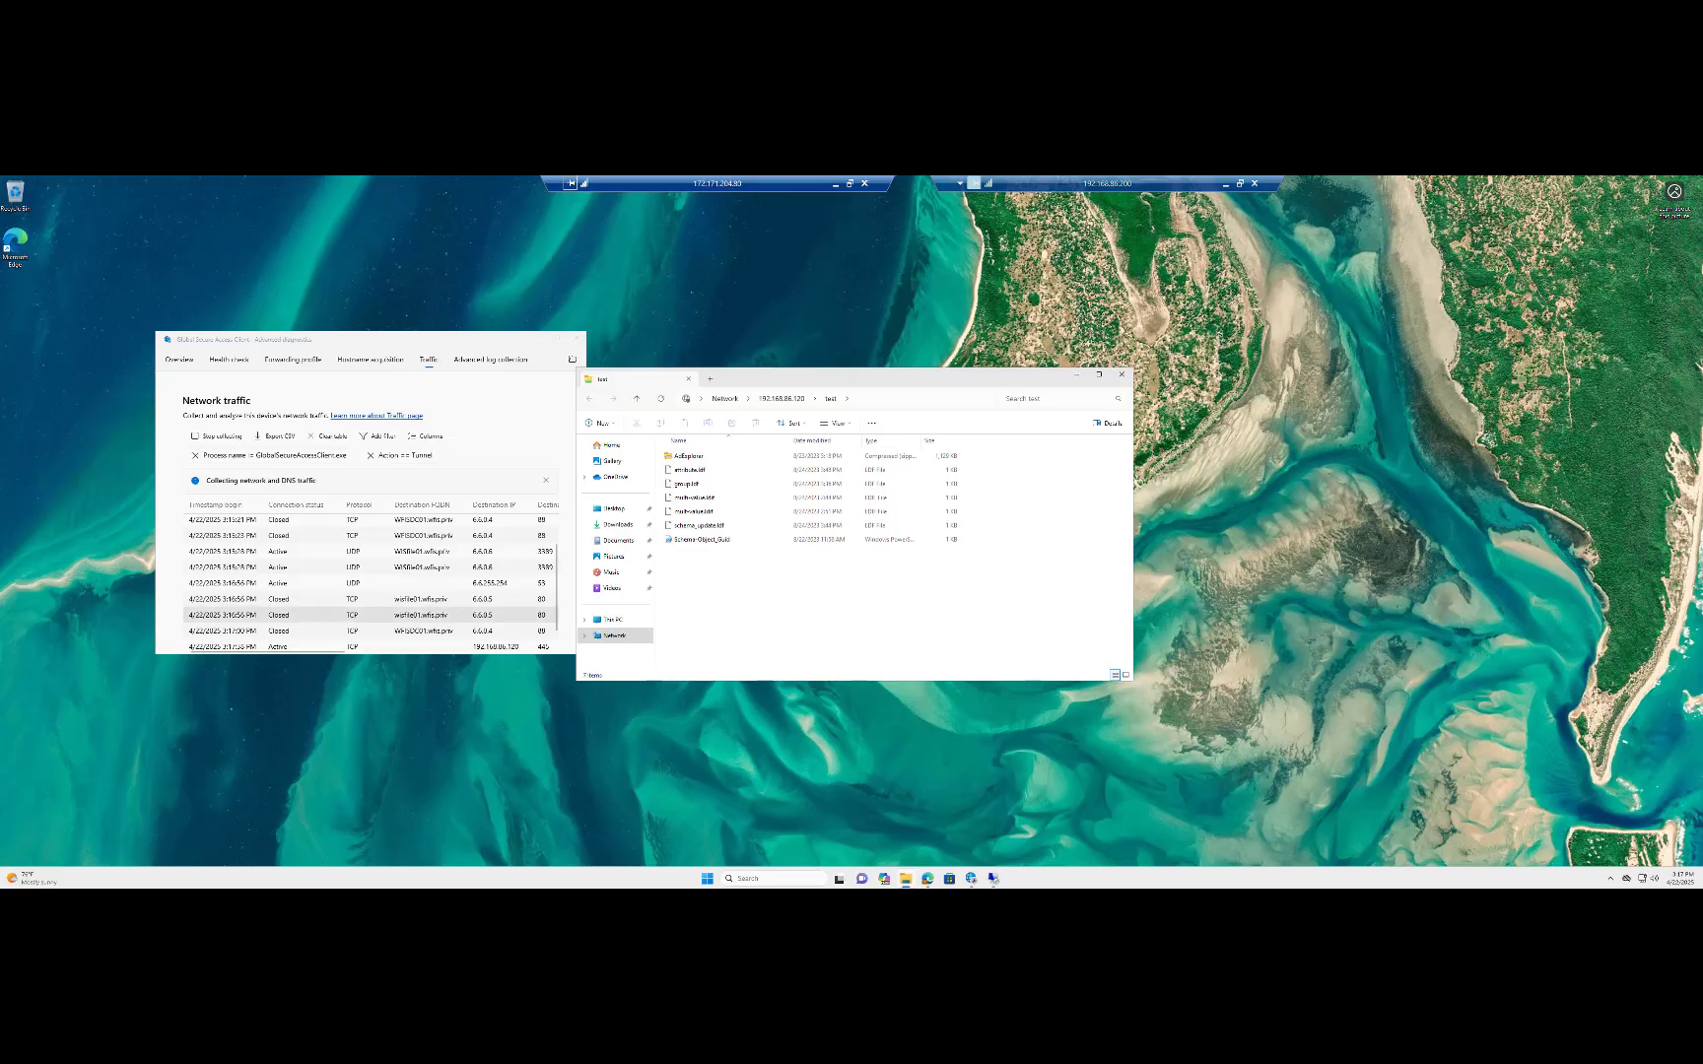
Launch the Active Directory Users and Computers console on the remote desktop by running dsa.msc.
{"action": "left_click", "coordinate": [835, 184]}
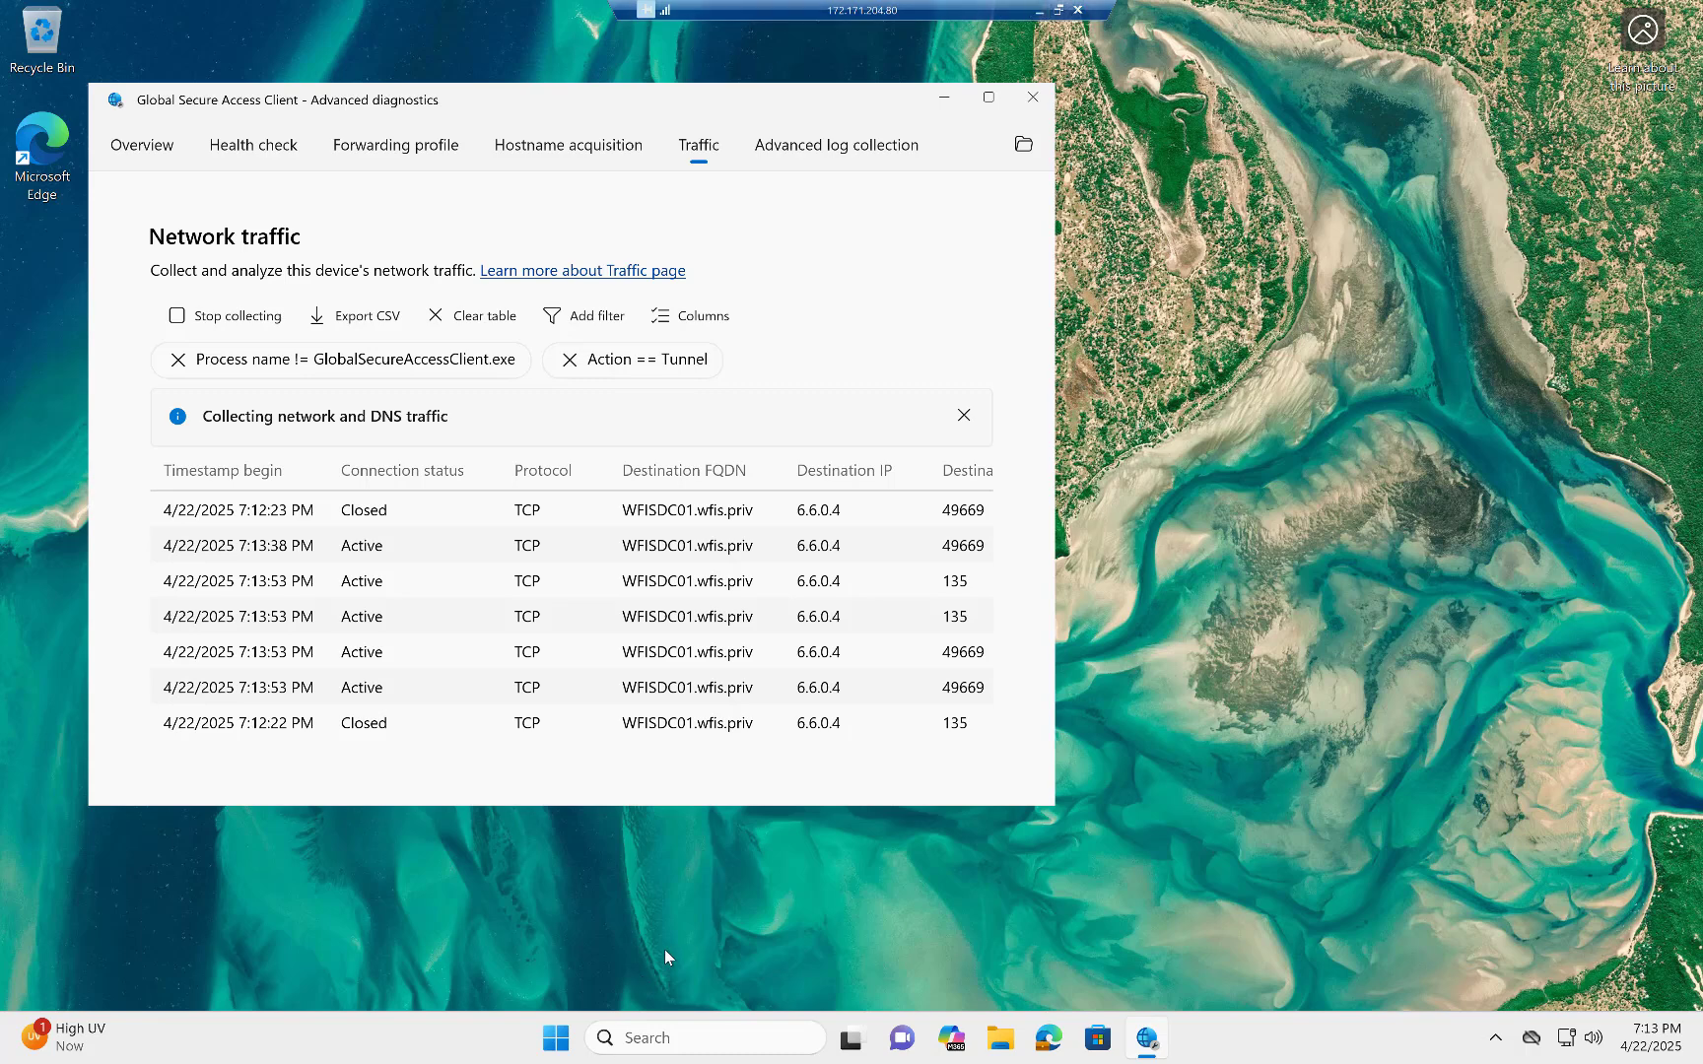
{"action": "right_click", "coordinate": [558, 1041]}
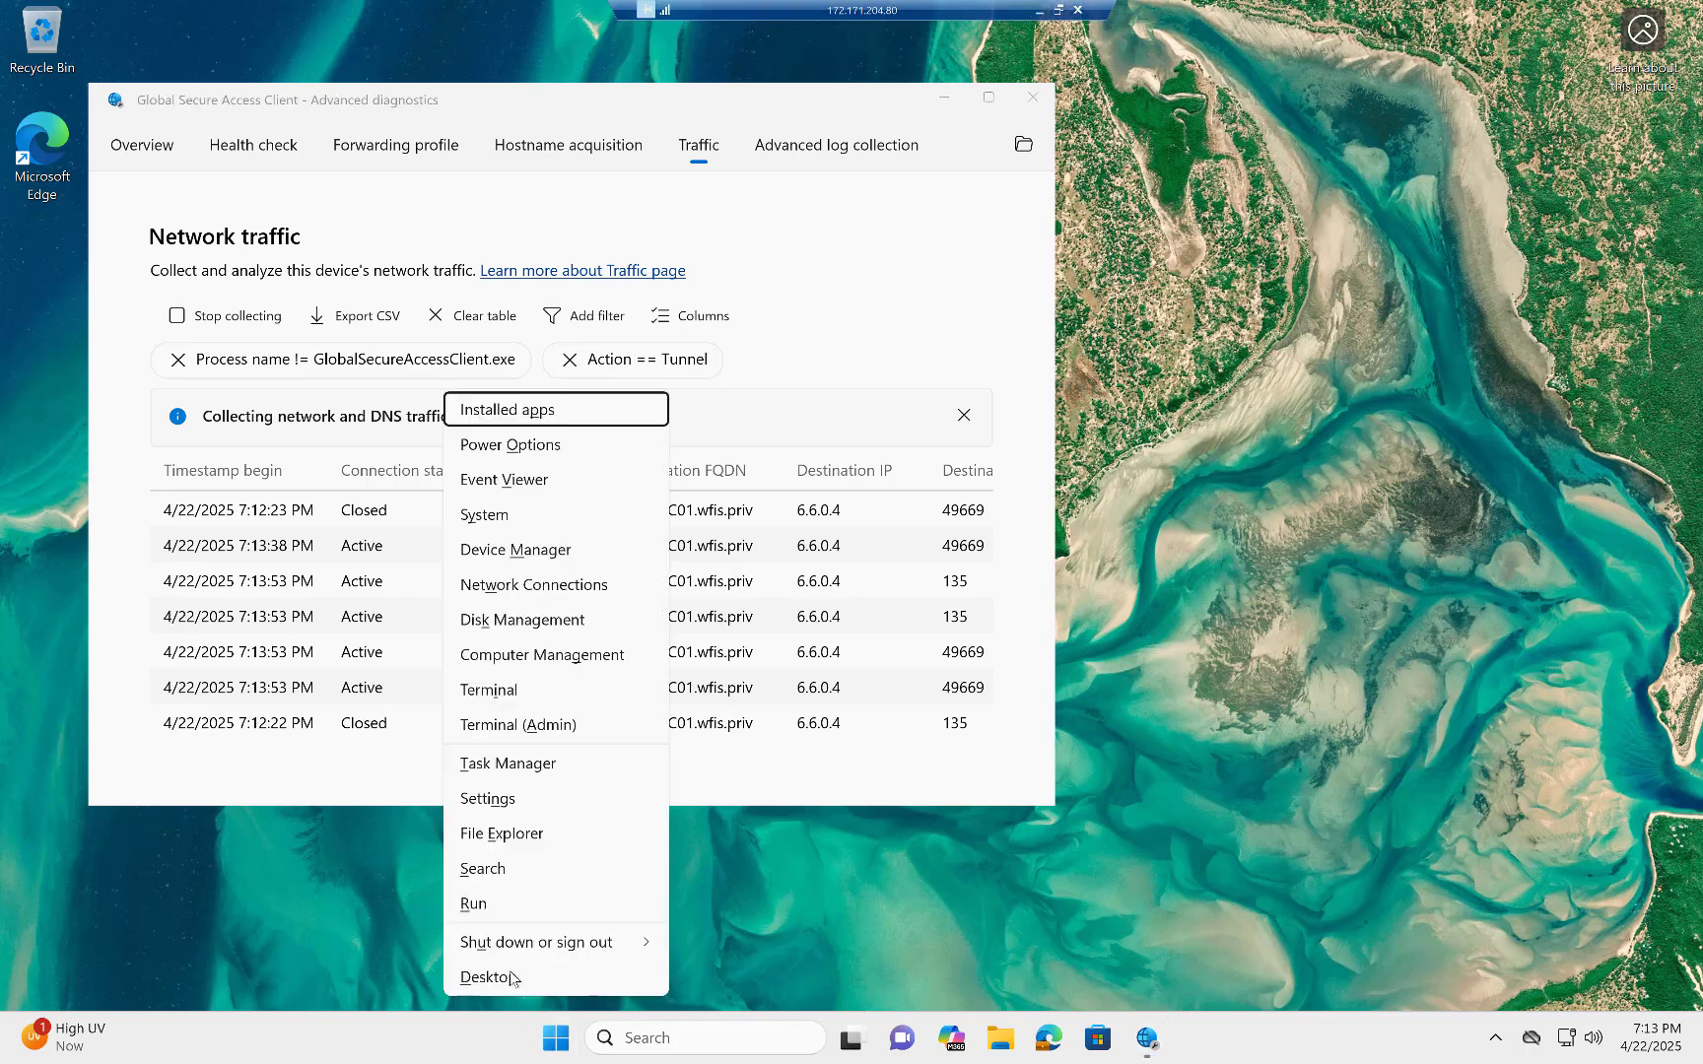
{"action": "left_click", "coordinate": [488, 910]}
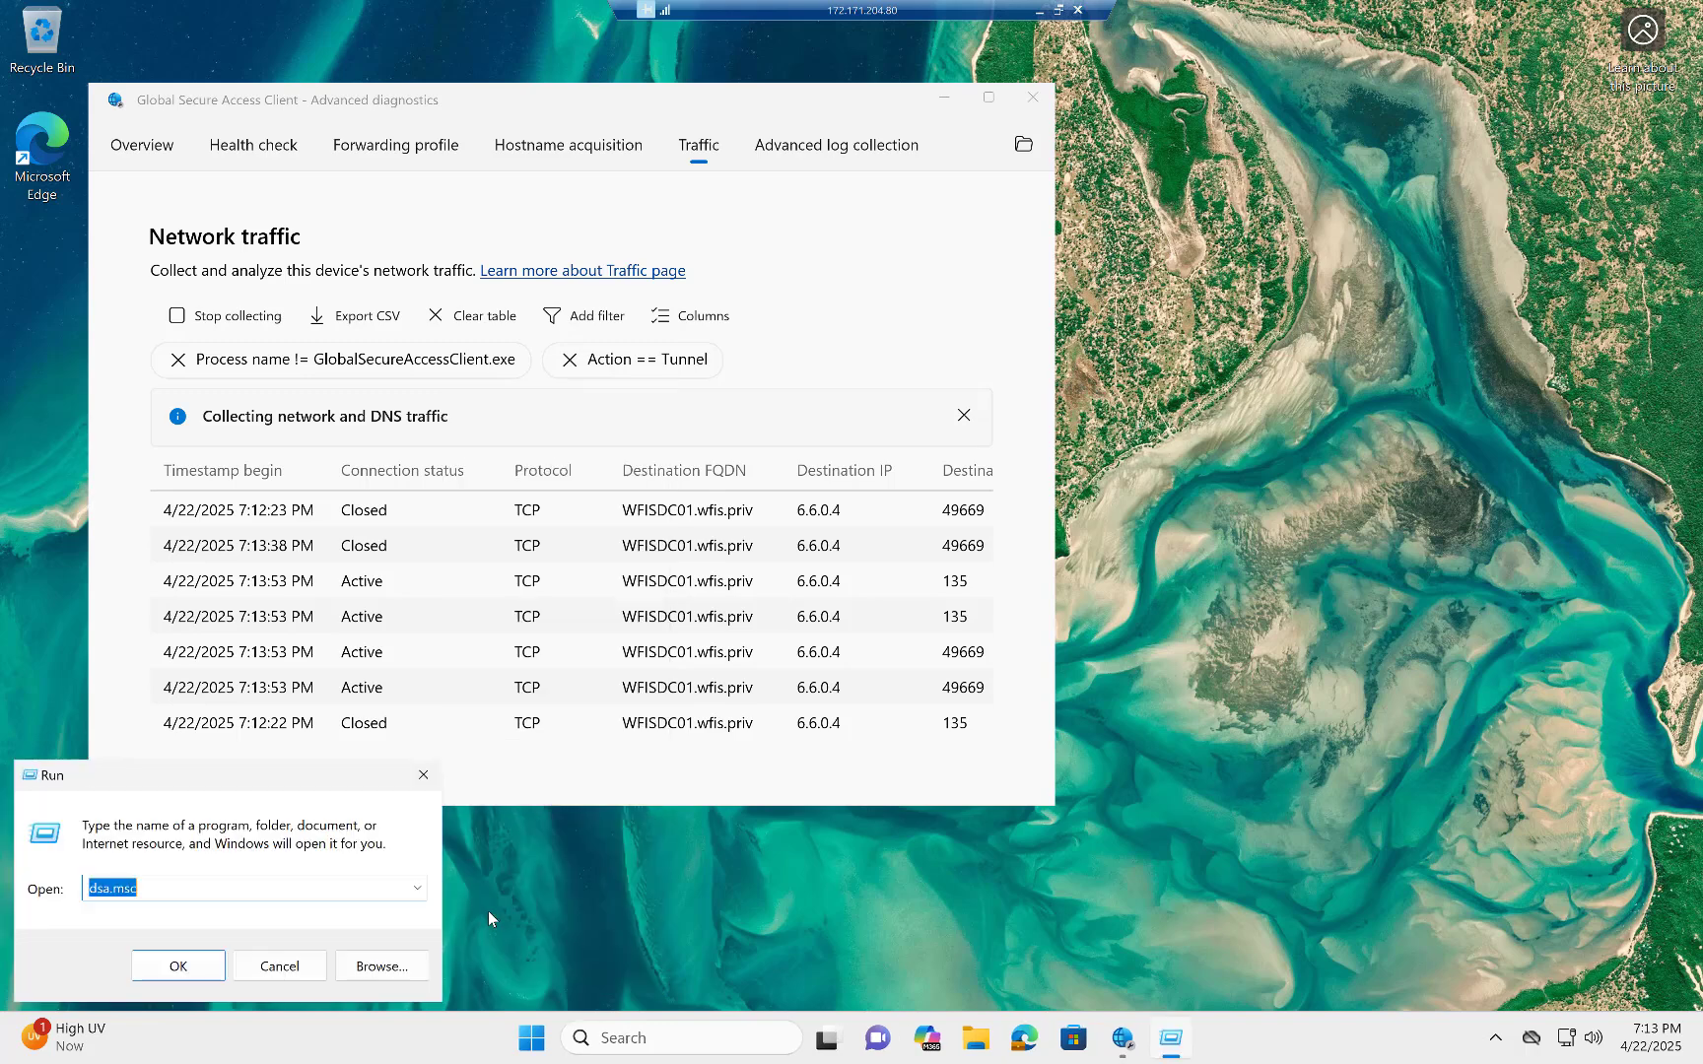
{"action": "left_click", "coordinate": [169, 970]}
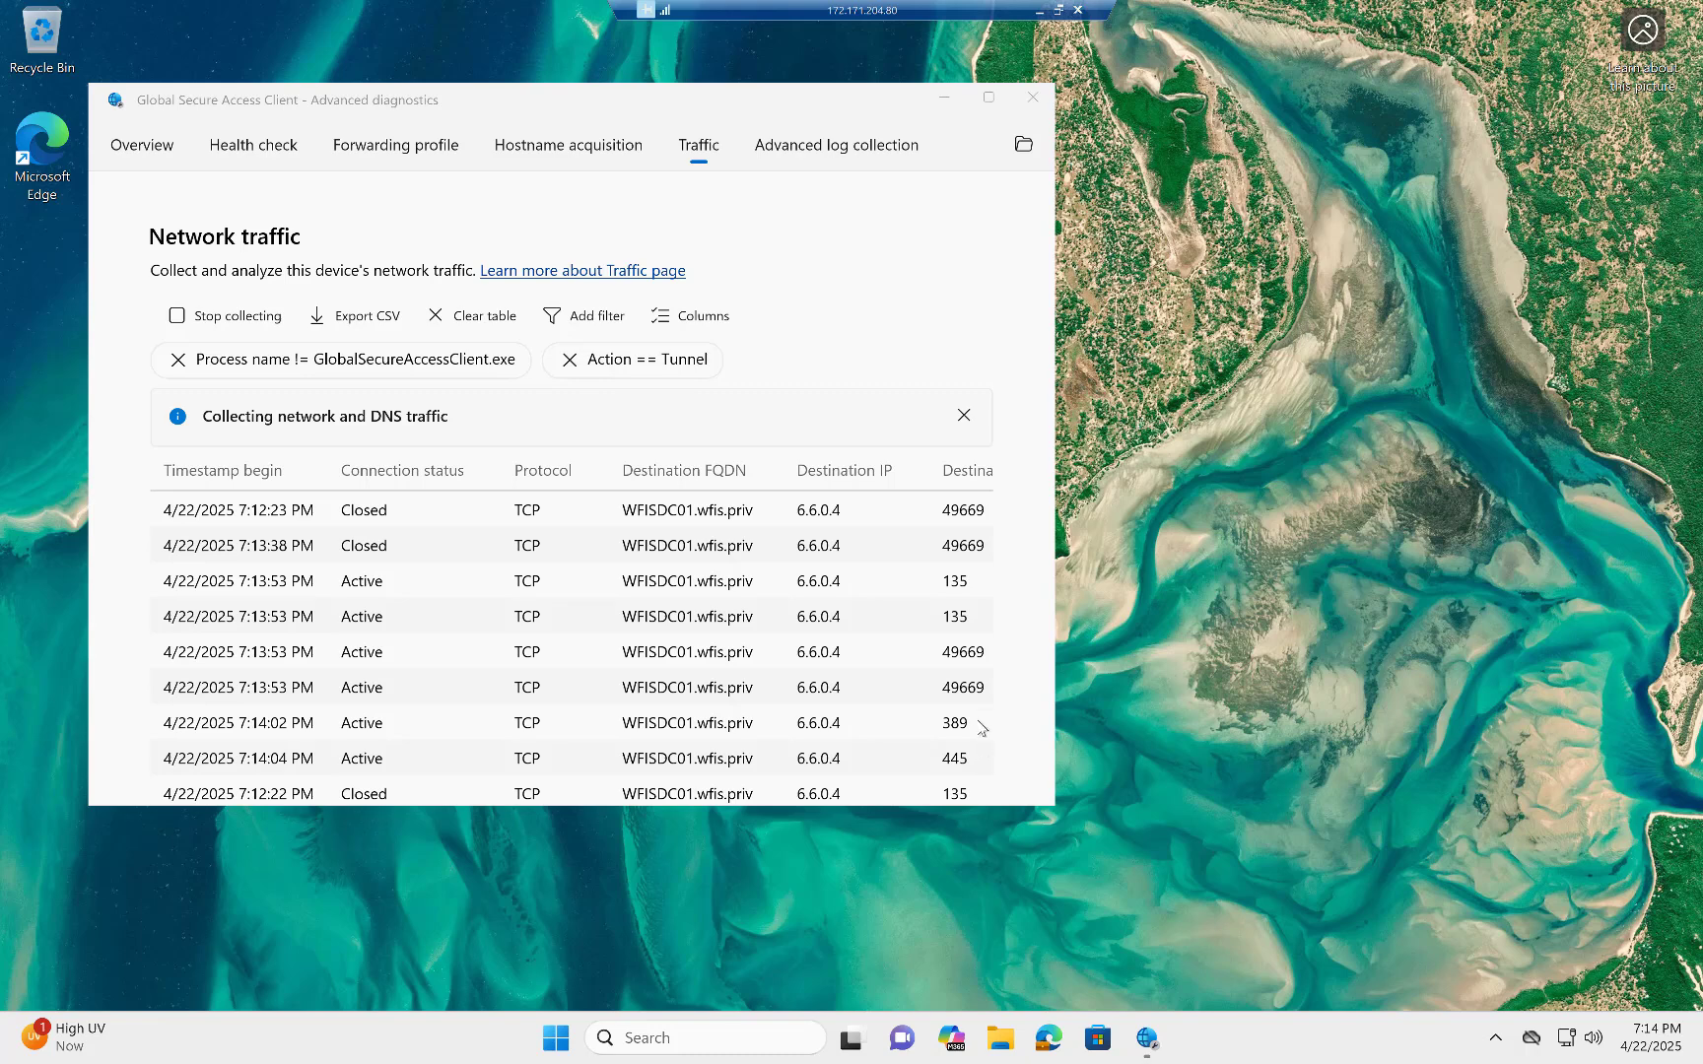
Check the Network traffic table for the connections to WFISDC01.wfis.priv made while the directory console loads.
{"action": "scroll", "coordinate": [986, 702], "scroll_direction": "down", "scroll_amount": 2}
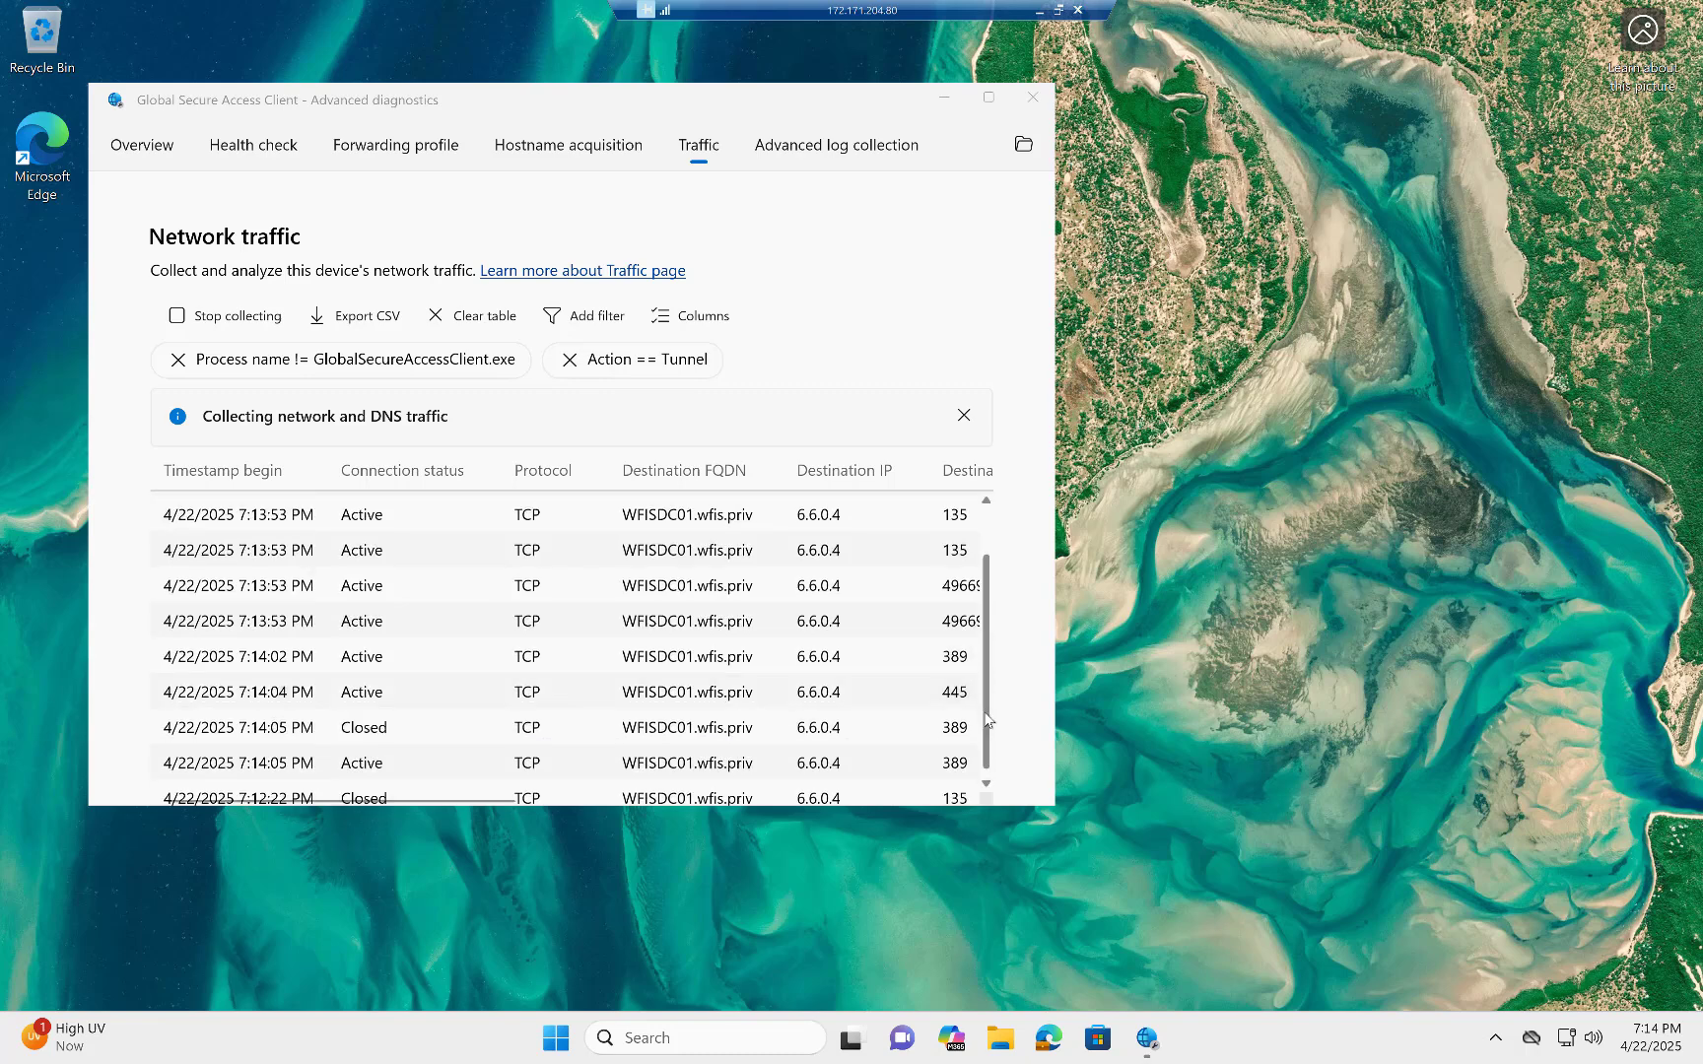
{"action": "scroll", "coordinate": [970, 703], "scroll_direction": "up", "scroll_amount": 1}
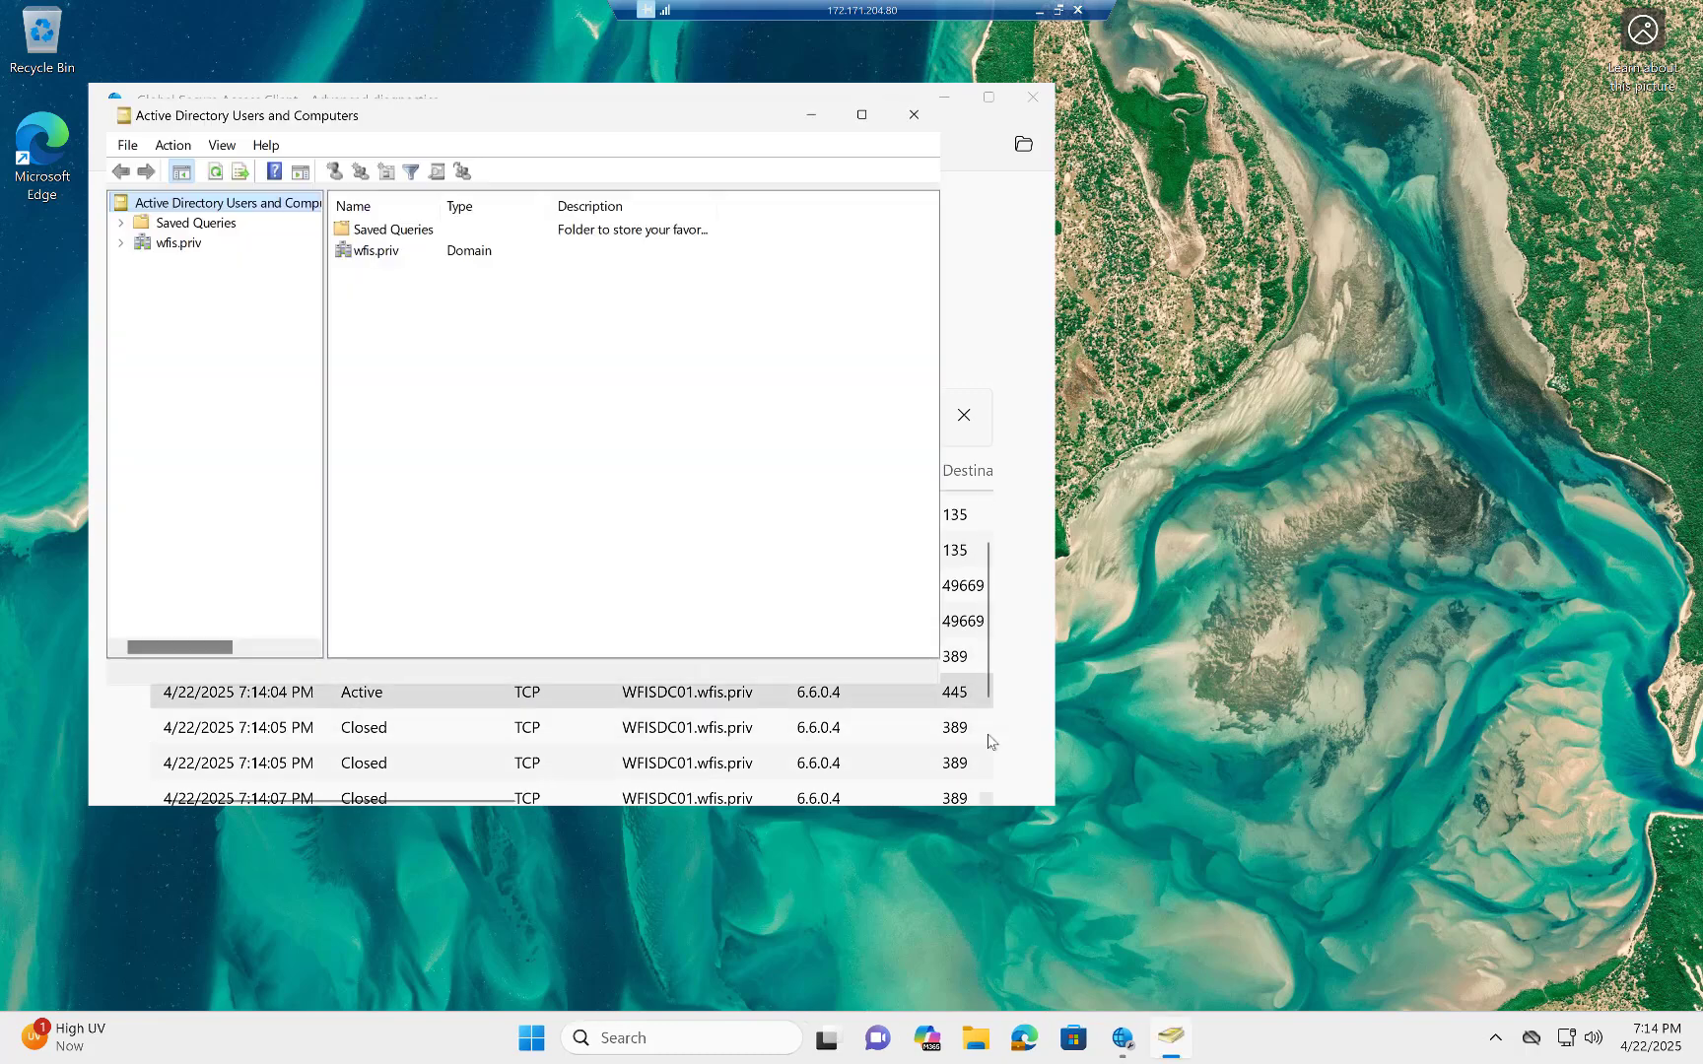
{"action": "left_click", "coordinate": [991, 635]}
{"action": "scroll", "coordinate": [991, 636], "scroll_direction": "up", "scroll_amount": 1}
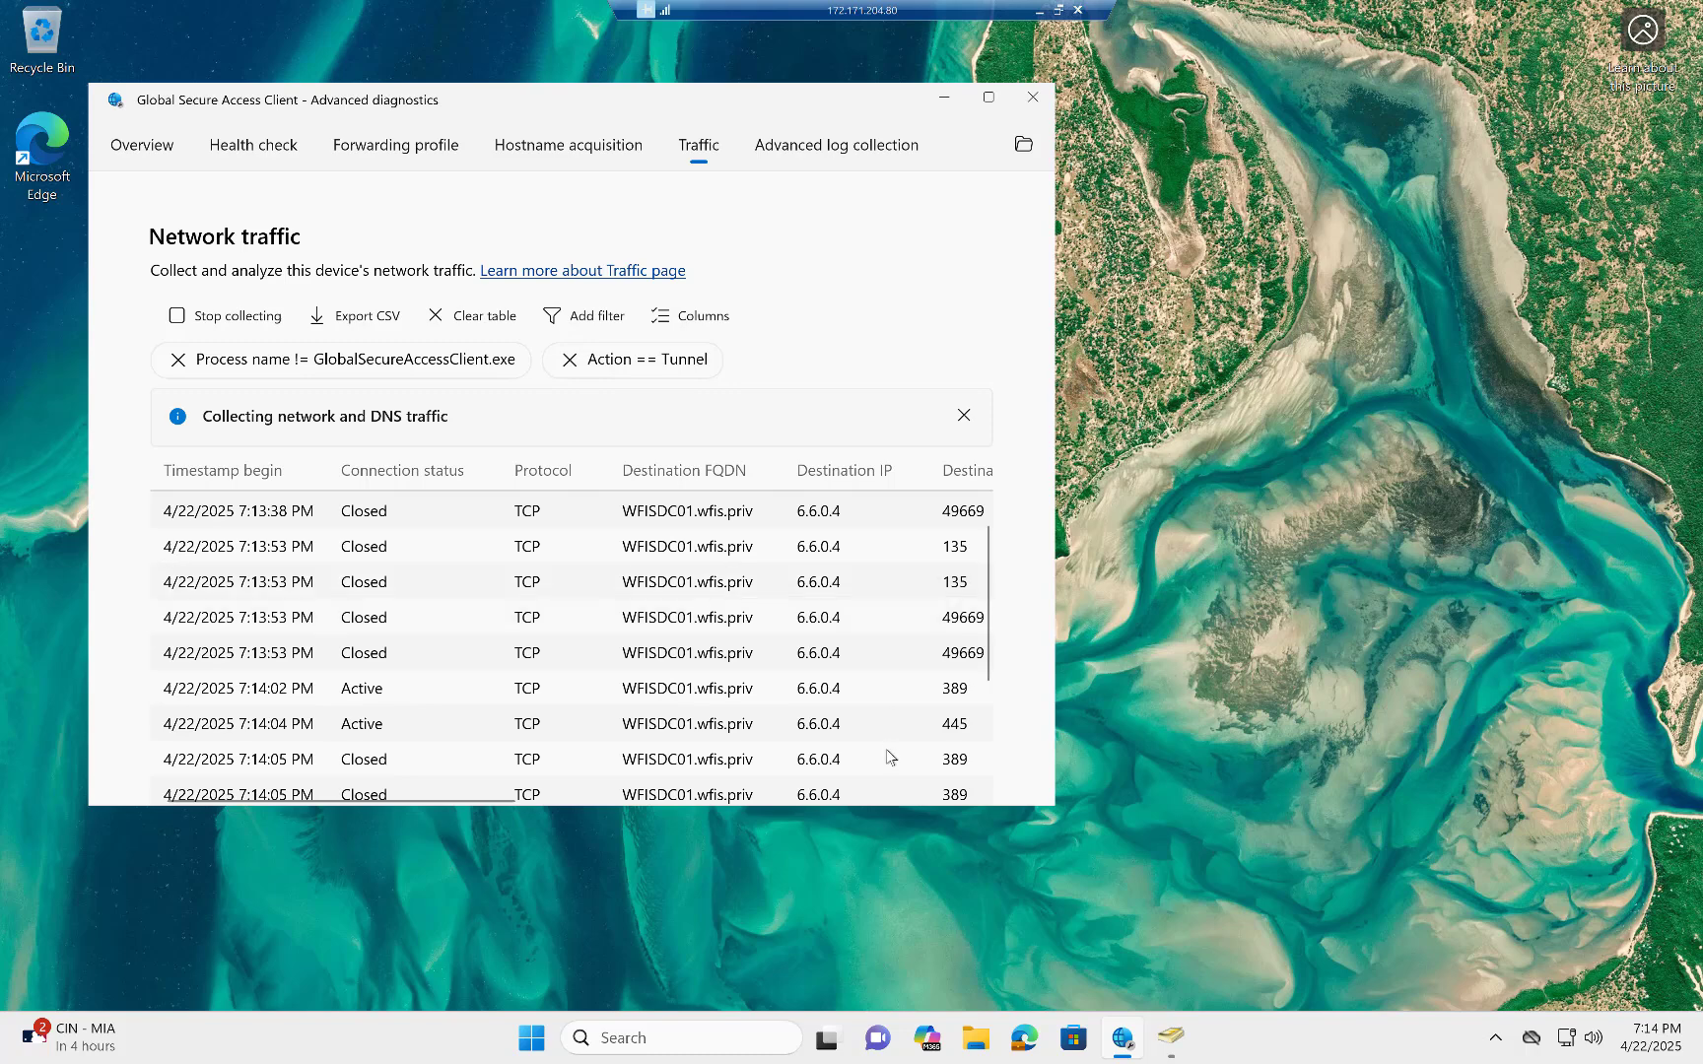
In Active Directory Users and Computers, expand wfis.priv and Demo, list the Demo Users unit and show its new-object options.
{"action": "left_click", "coordinate": [1170, 1042]}
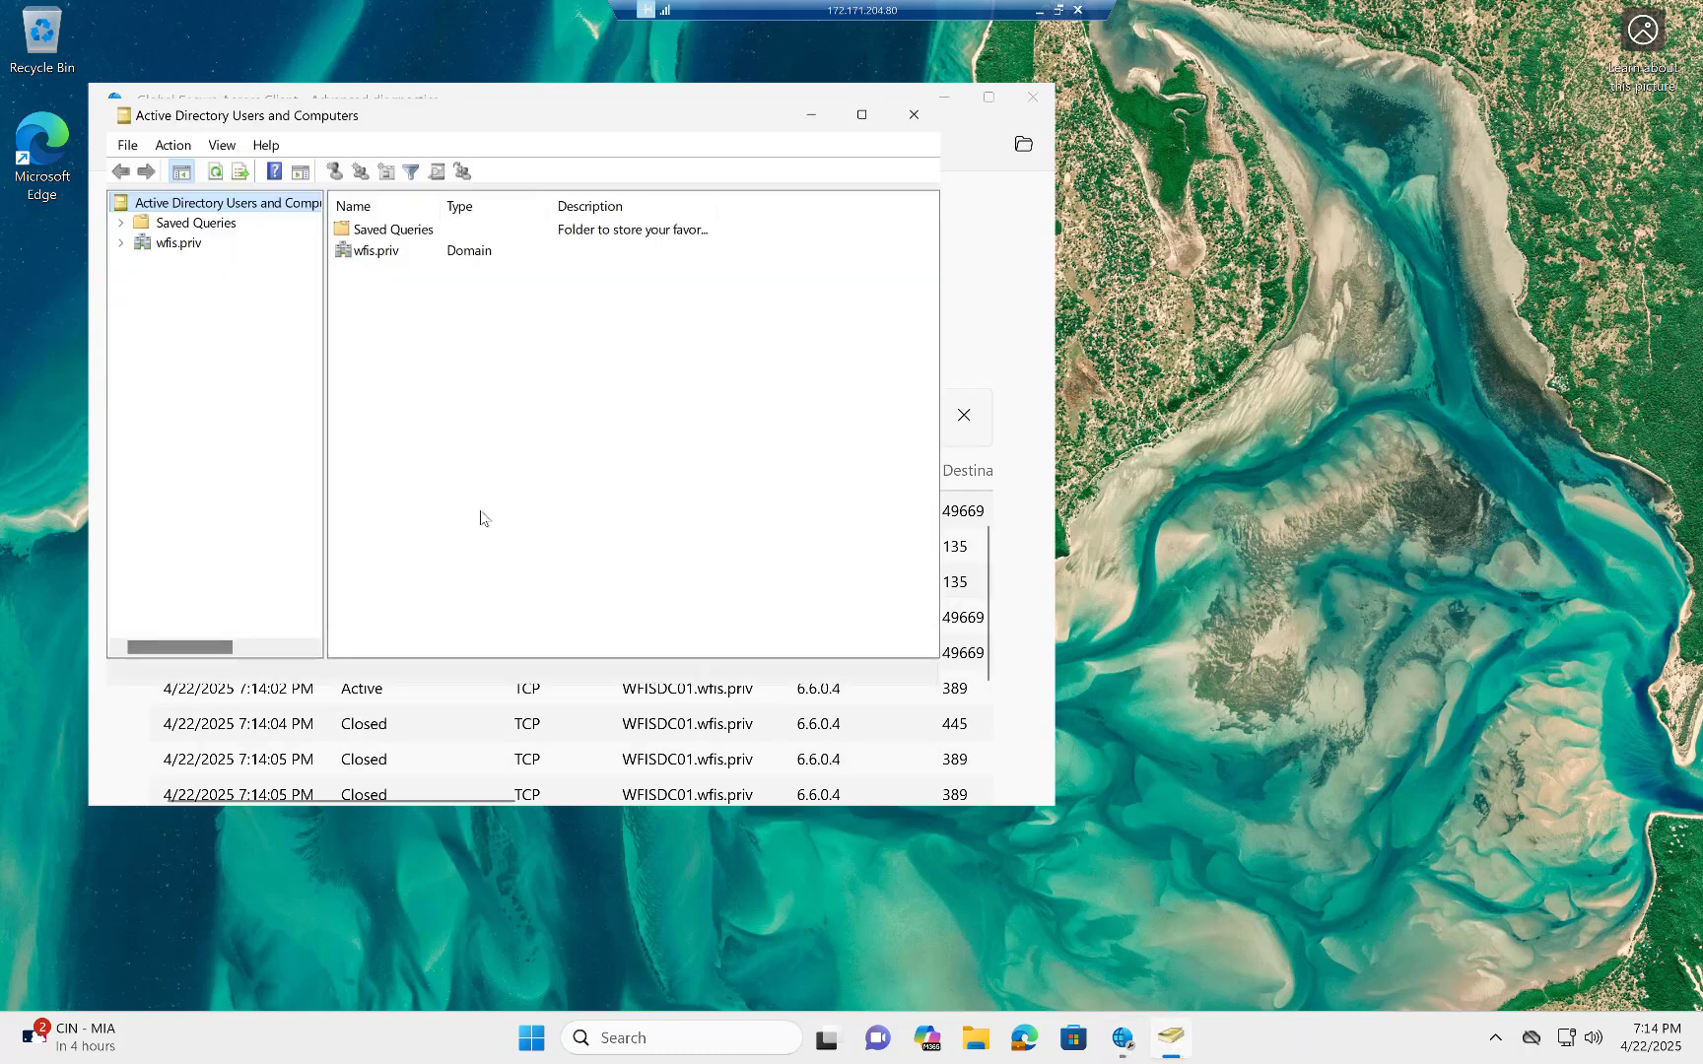
{"action": "left_click", "coordinate": [120, 243]}
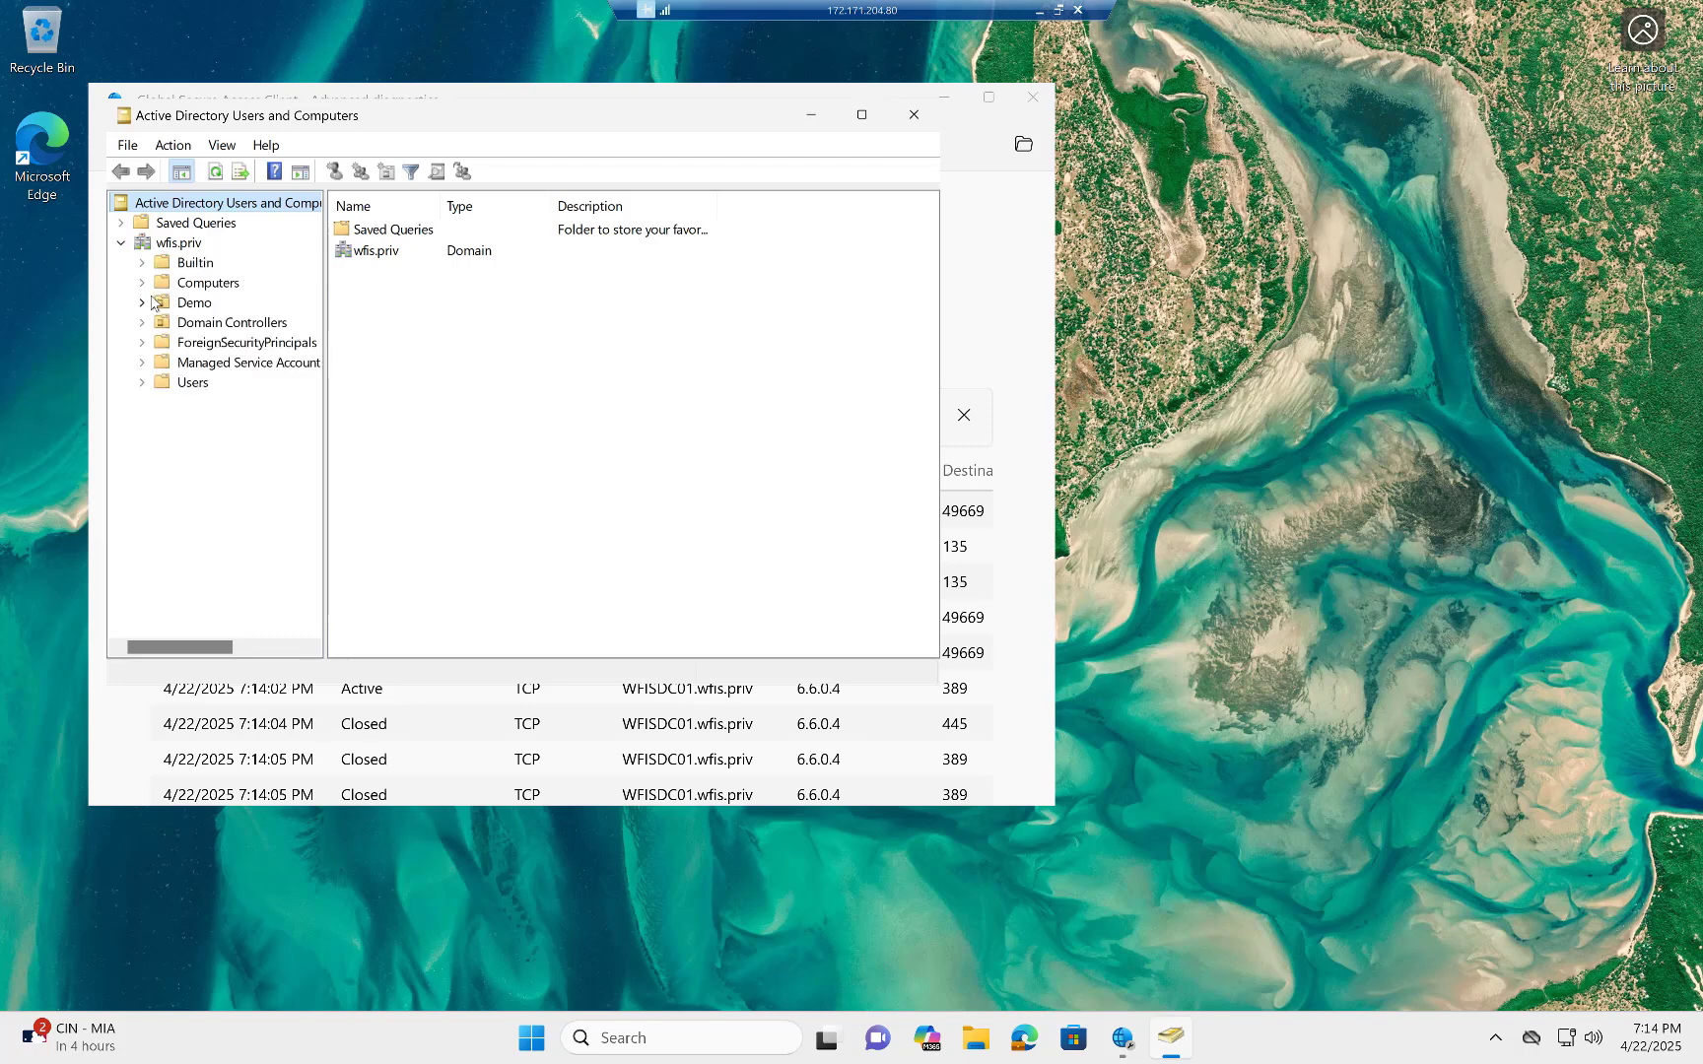
{"action": "left_click", "coordinate": [146, 301]}
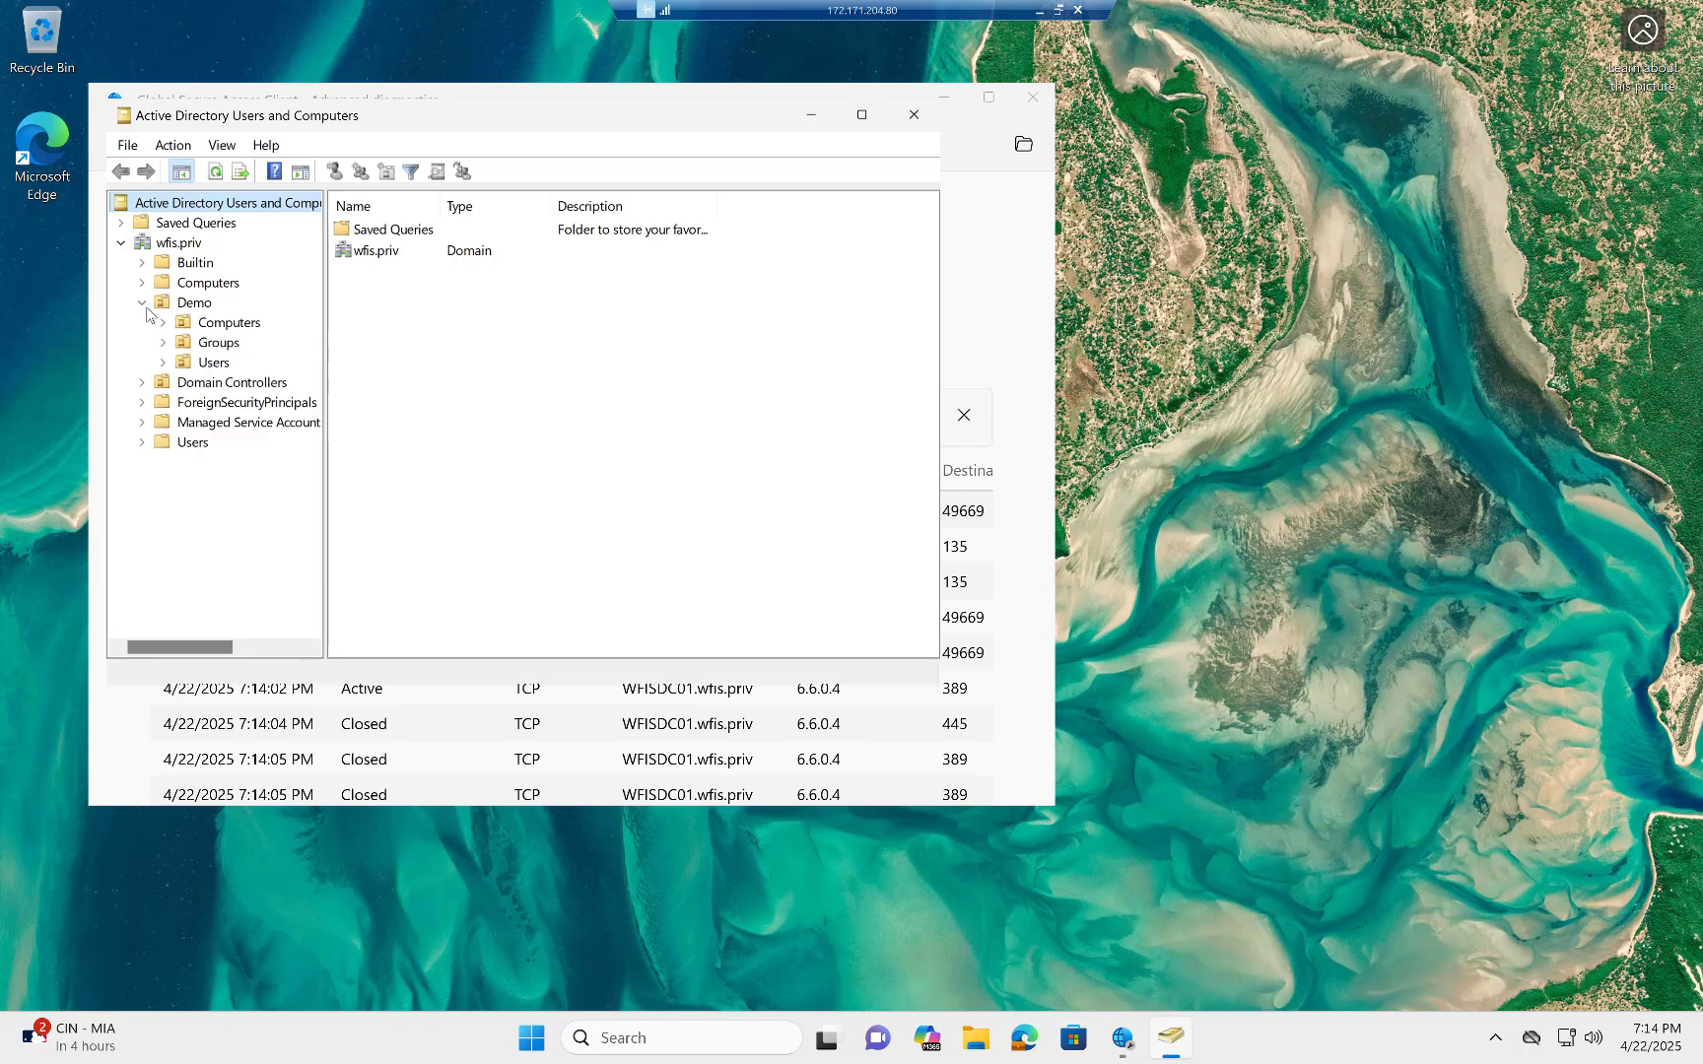
{"action": "left_click", "coordinate": [210, 365]}
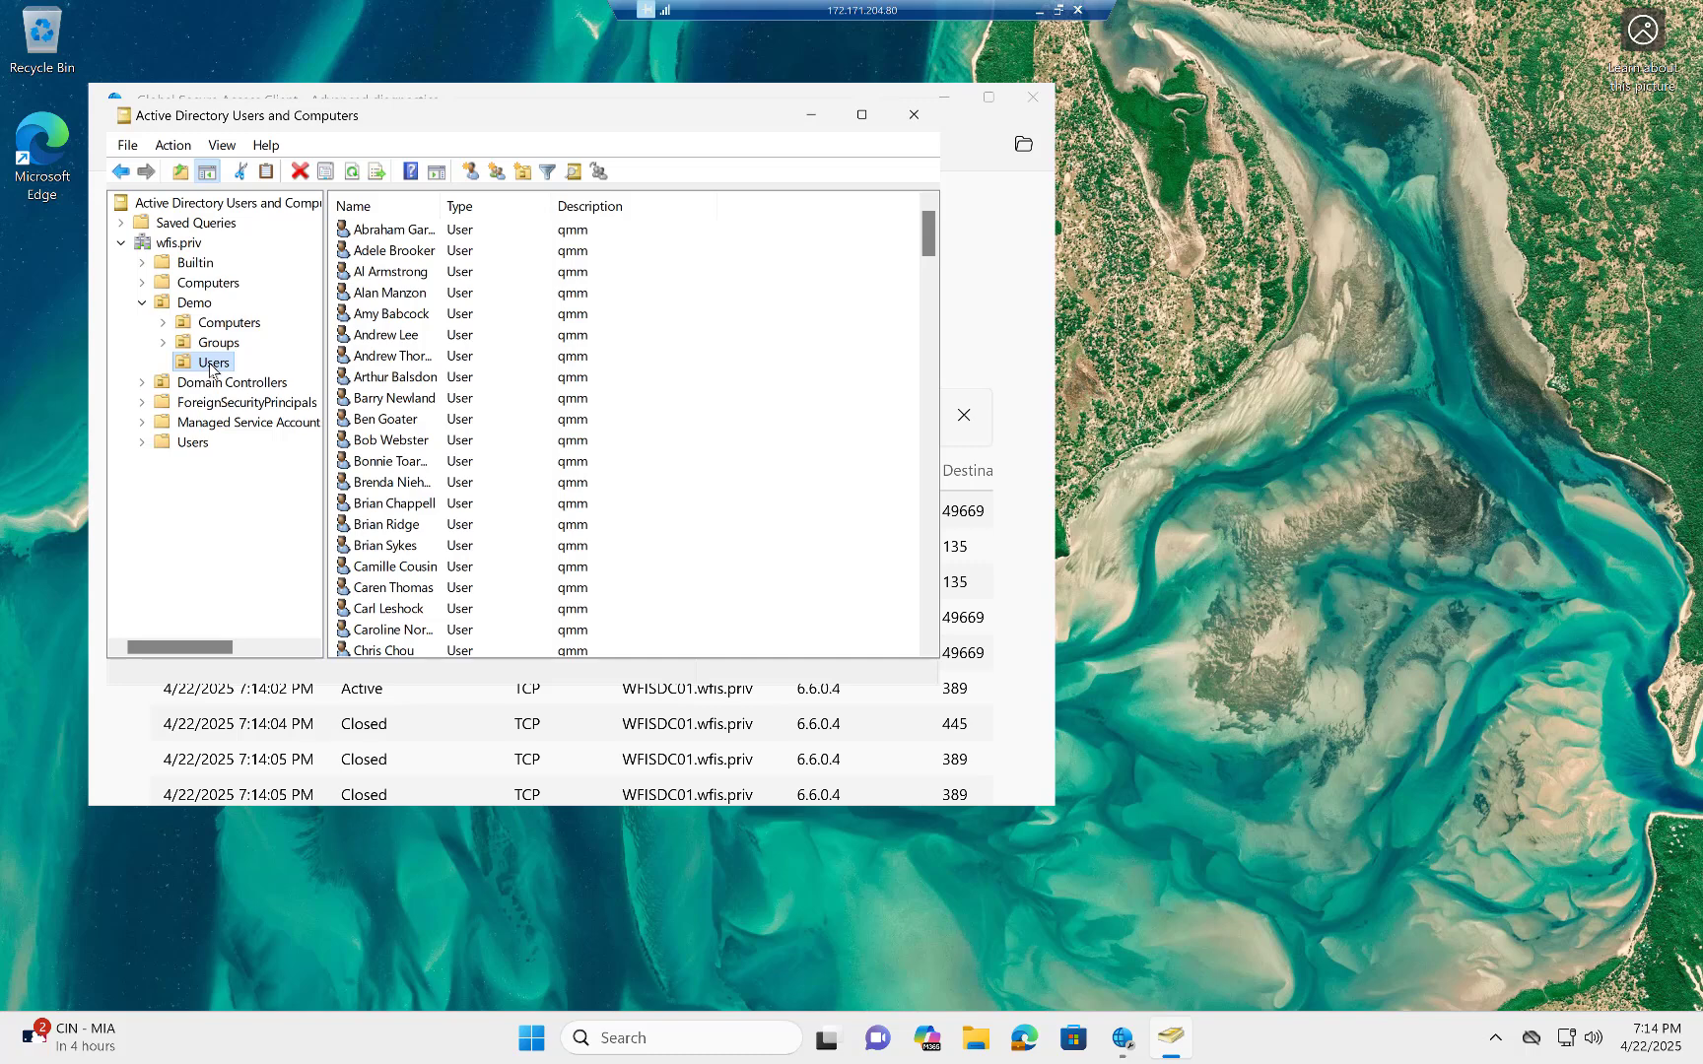
{"action": "right_click", "coordinate": [210, 366]}
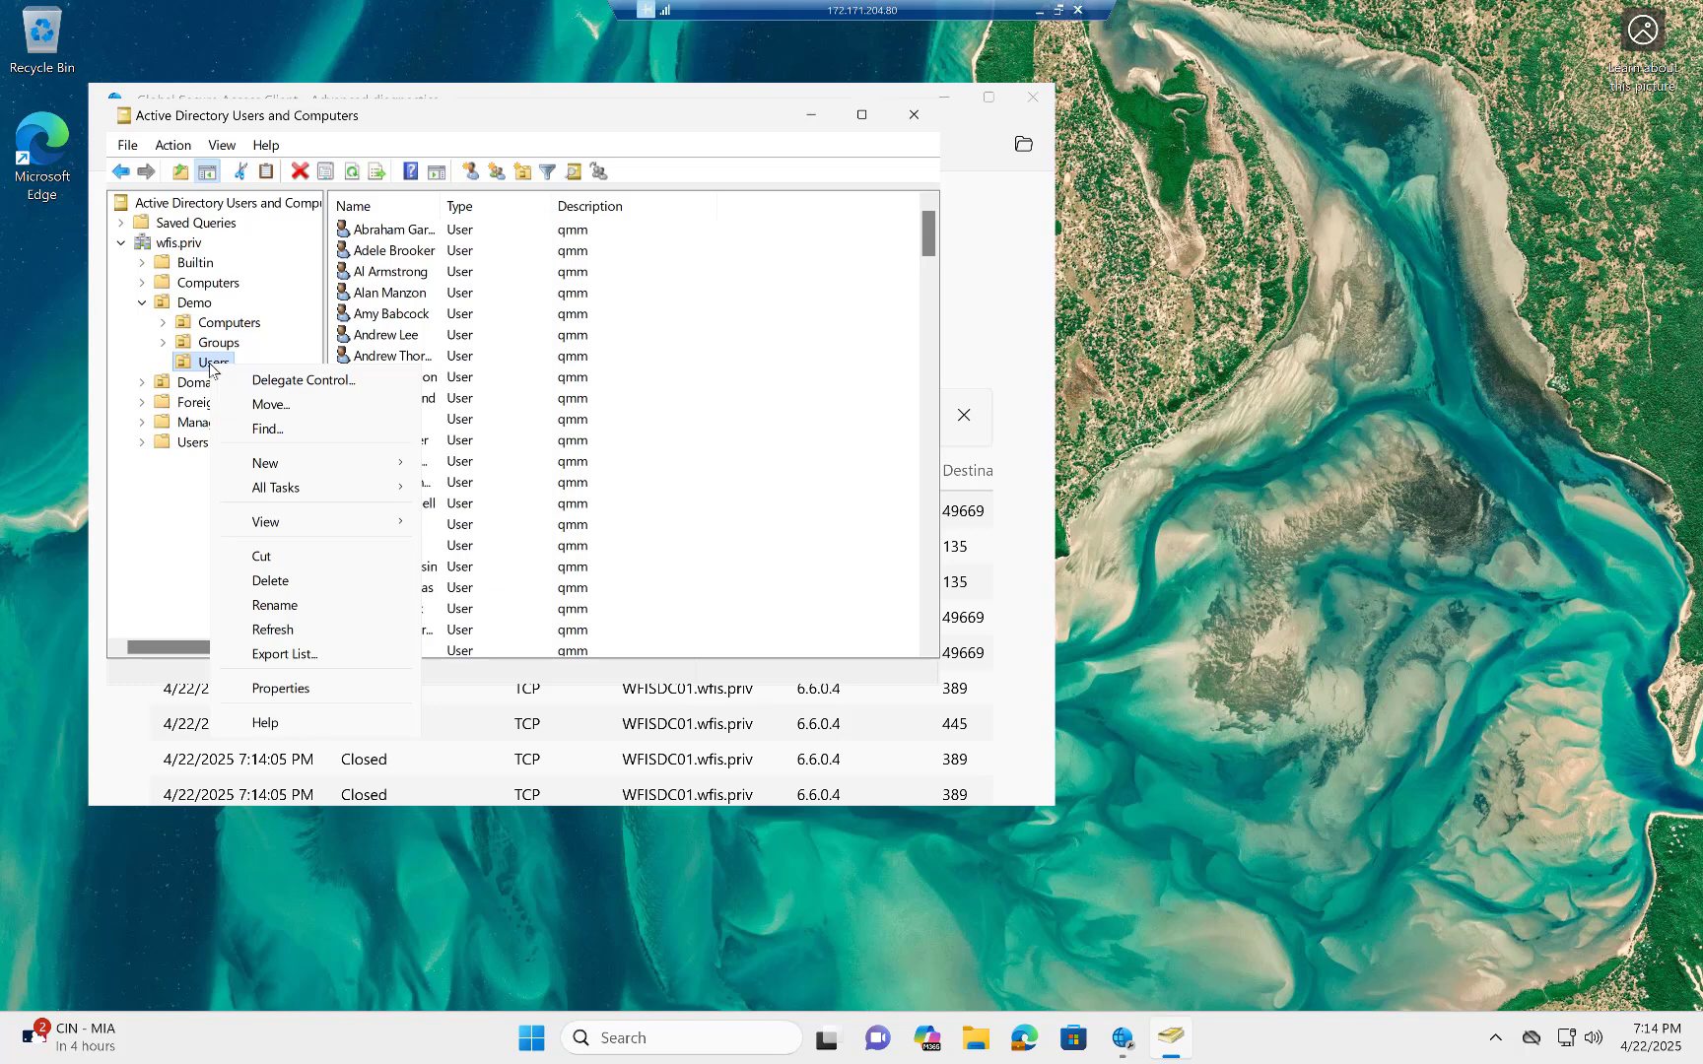
{"action": "mouse_move", "coordinate": [305, 462]}
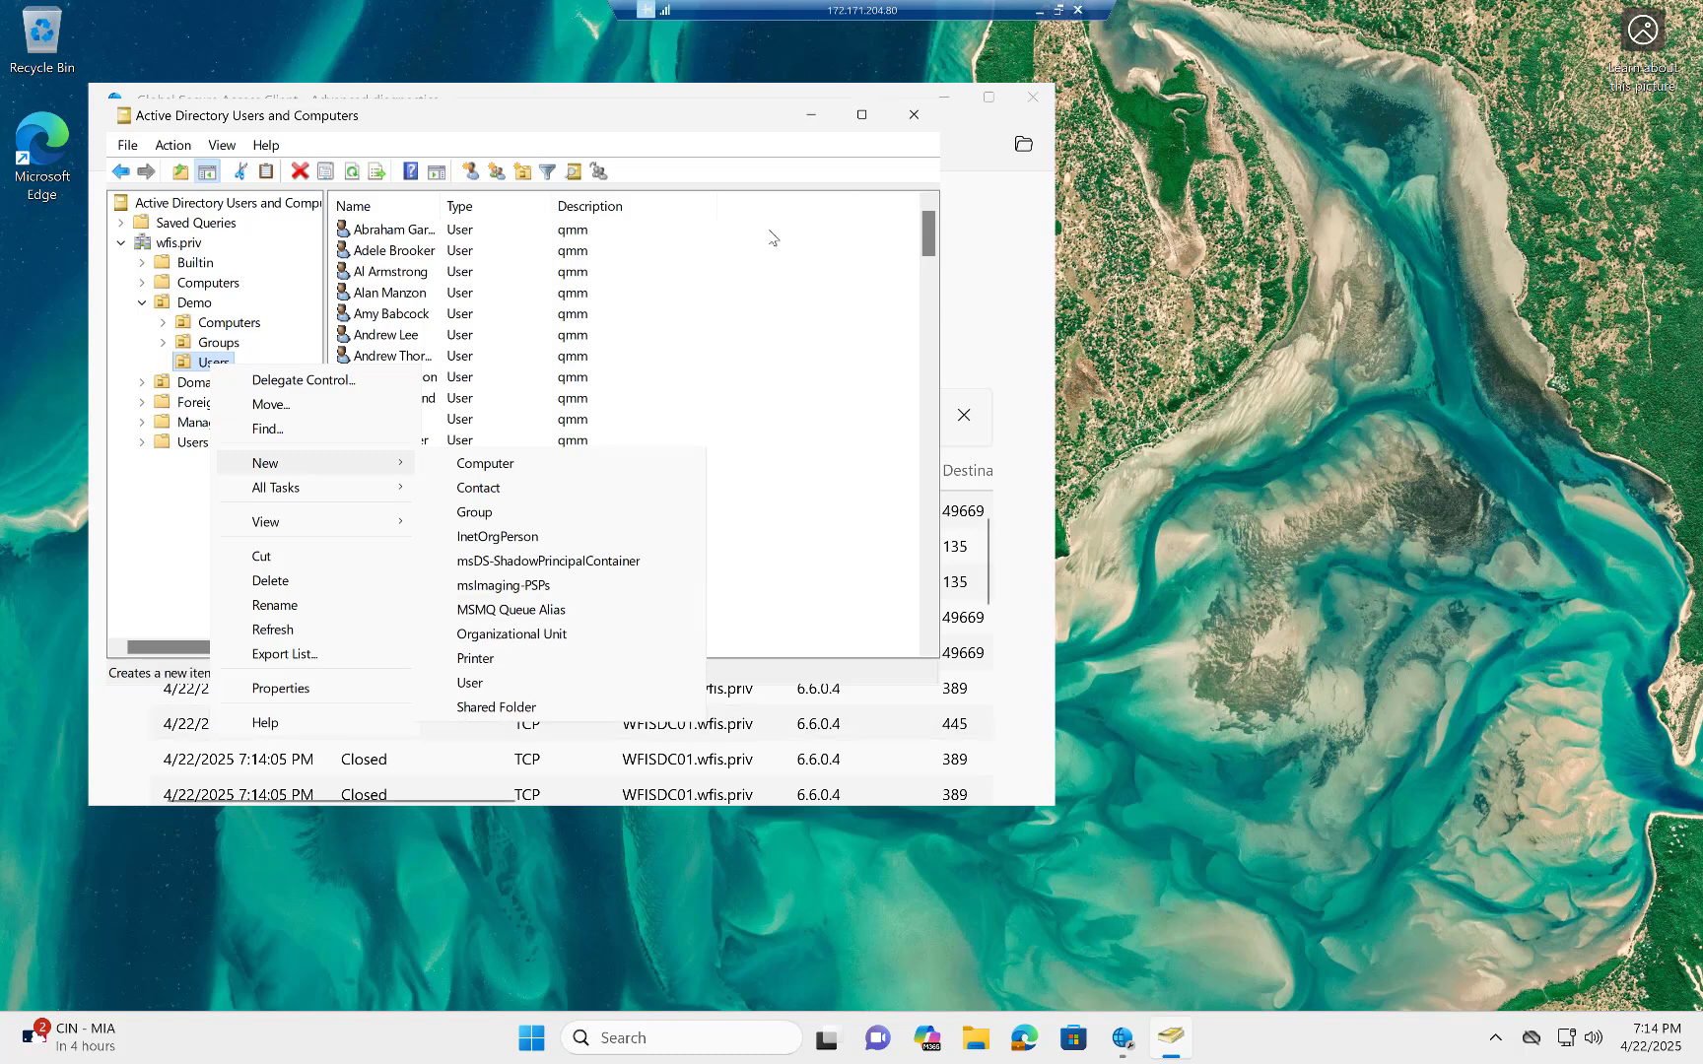
Return to the Global Secure Access diagnostics window and review the tunneled traffic entries generated by browsing the directory.
{"action": "left_click", "coordinate": [1002, 251]}
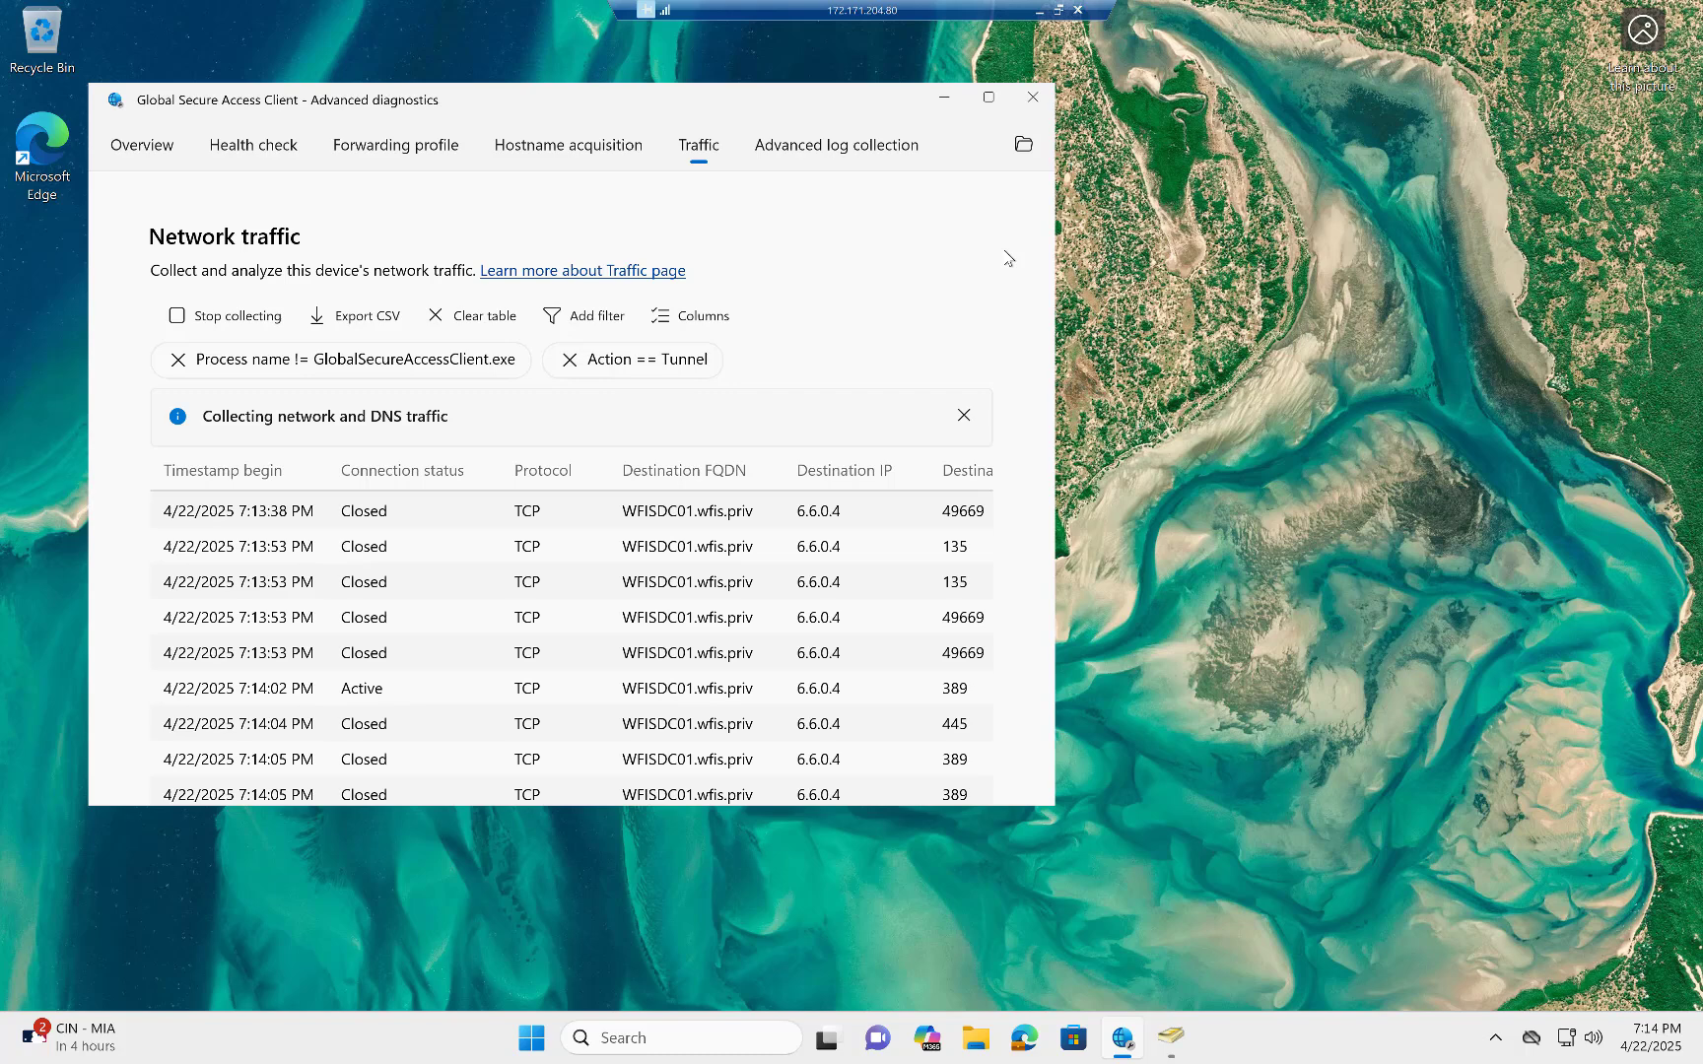
{"action": "scroll", "coordinate": [918, 572], "scroll_direction": "down", "scroll_amount": 3}
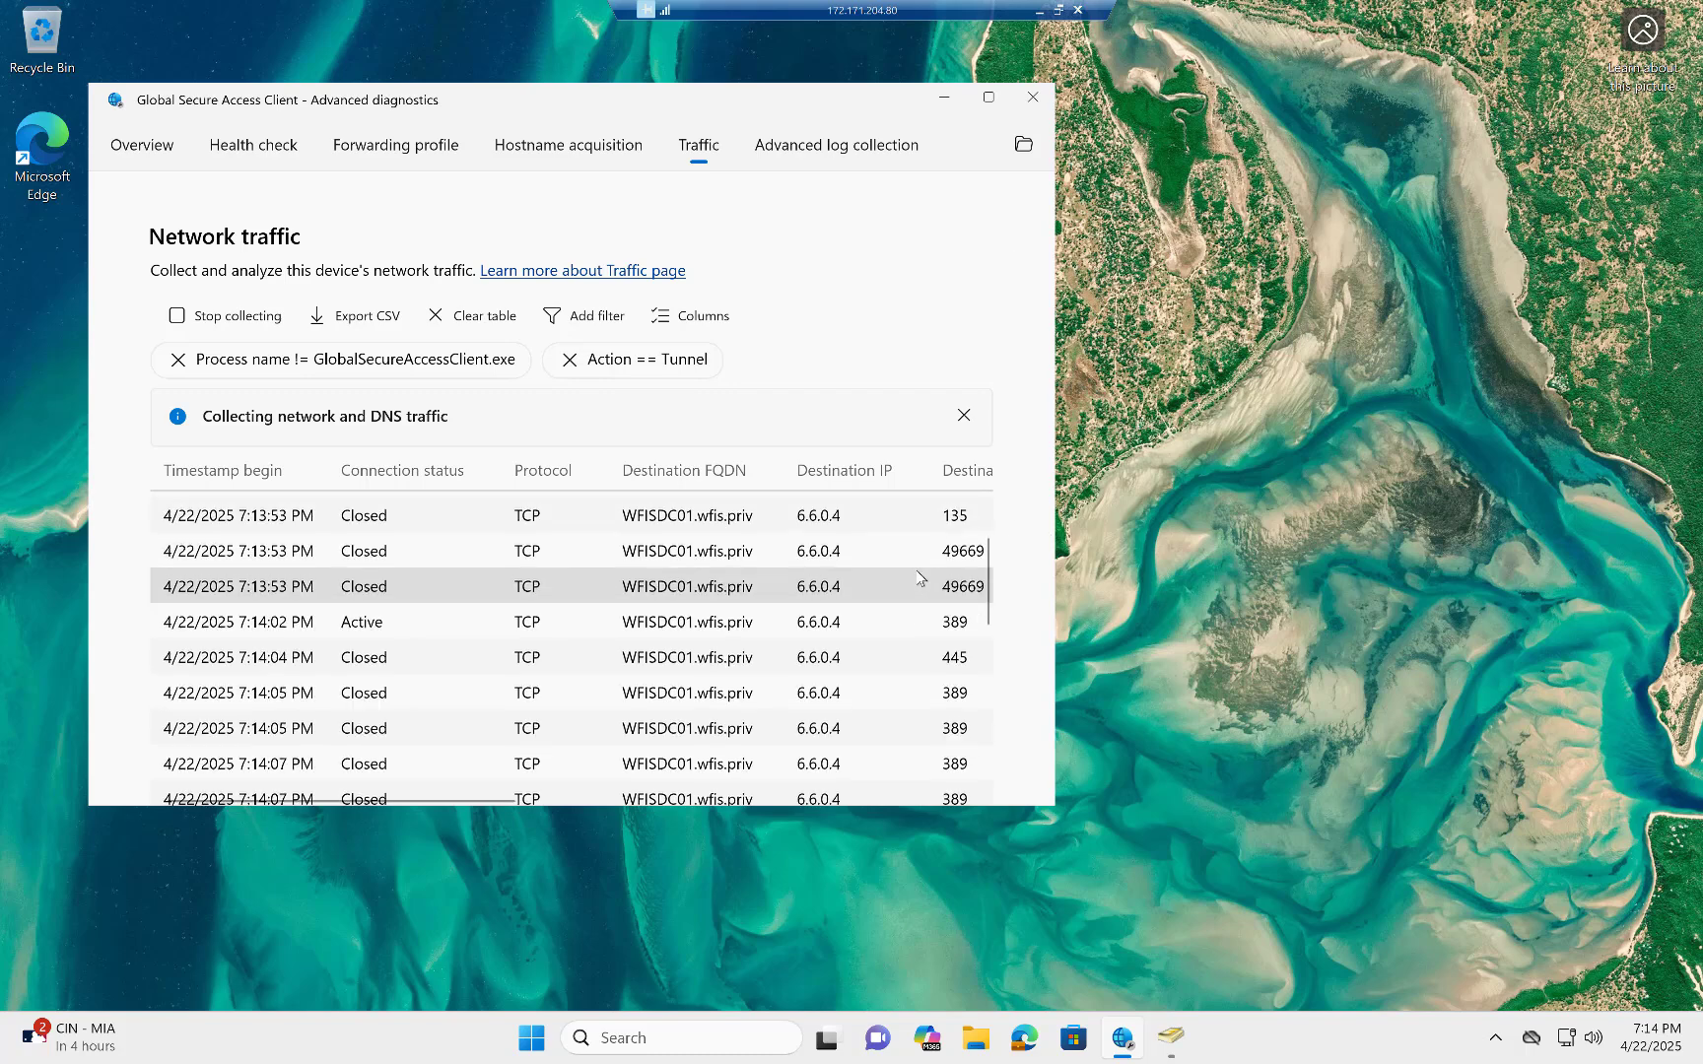
{"action": "scroll", "coordinate": [919, 570], "scroll_direction": "down", "scroll_amount": 5}
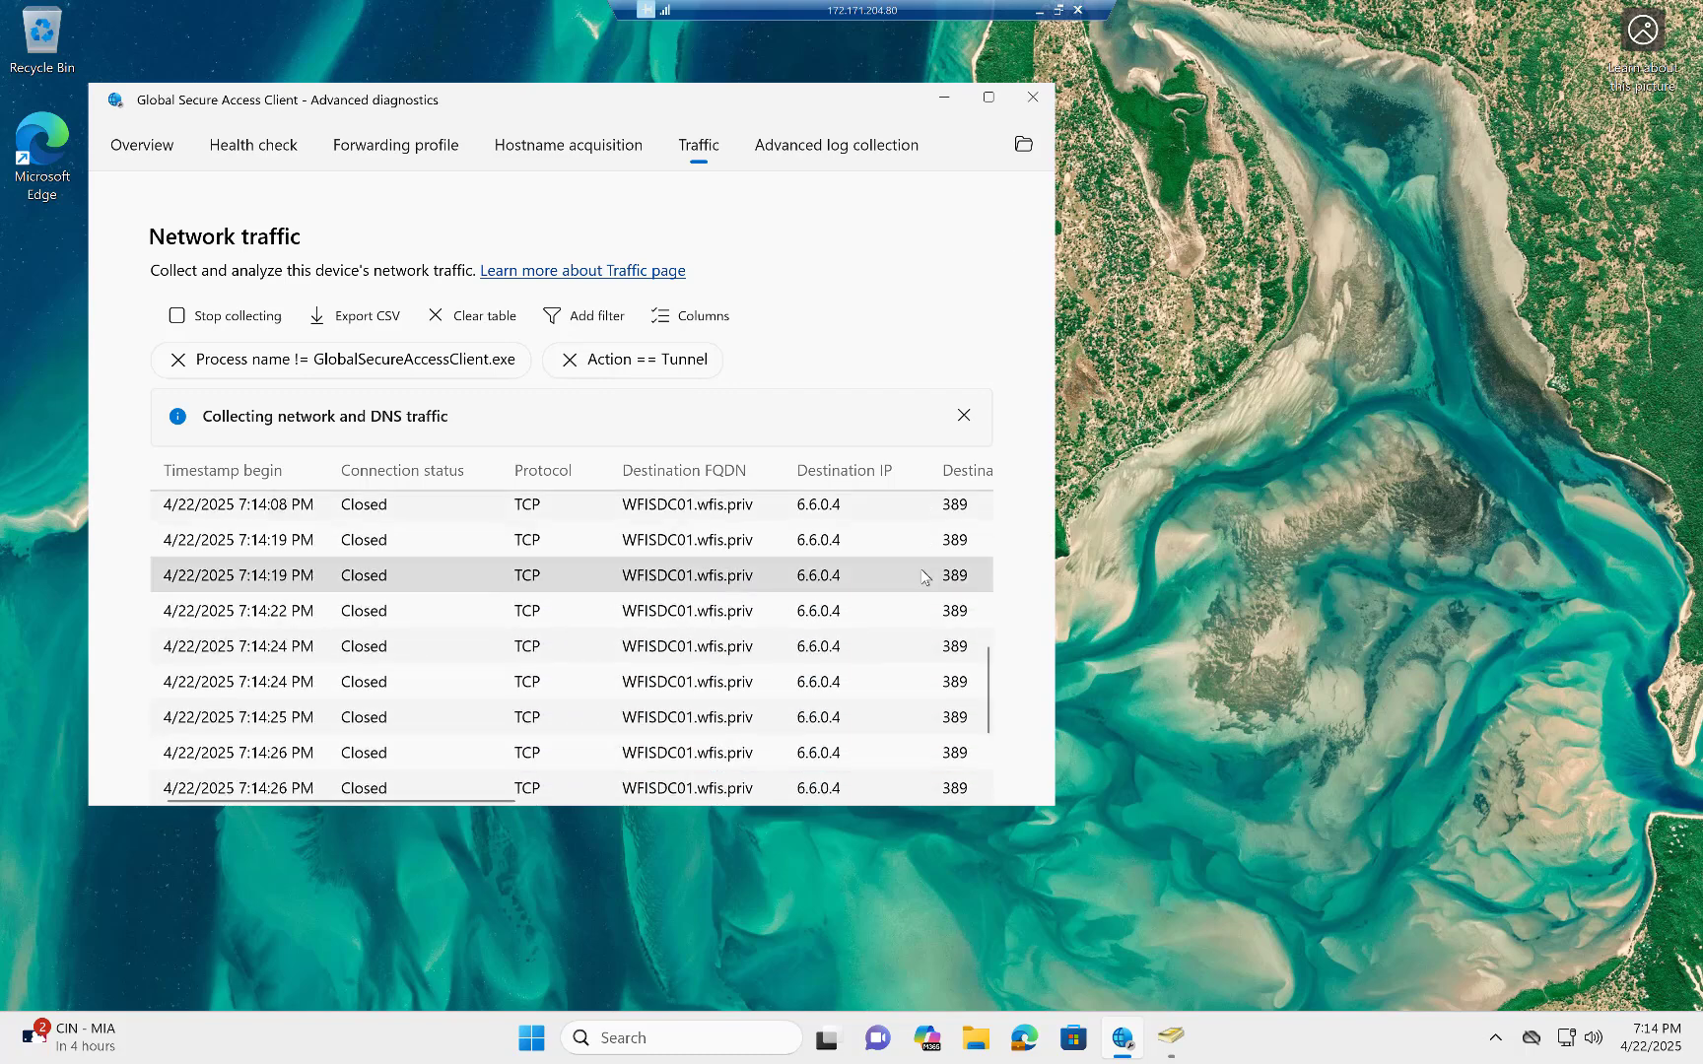
{"action": "scroll", "coordinate": [927, 577], "scroll_direction": "down", "scroll_amount": 1}
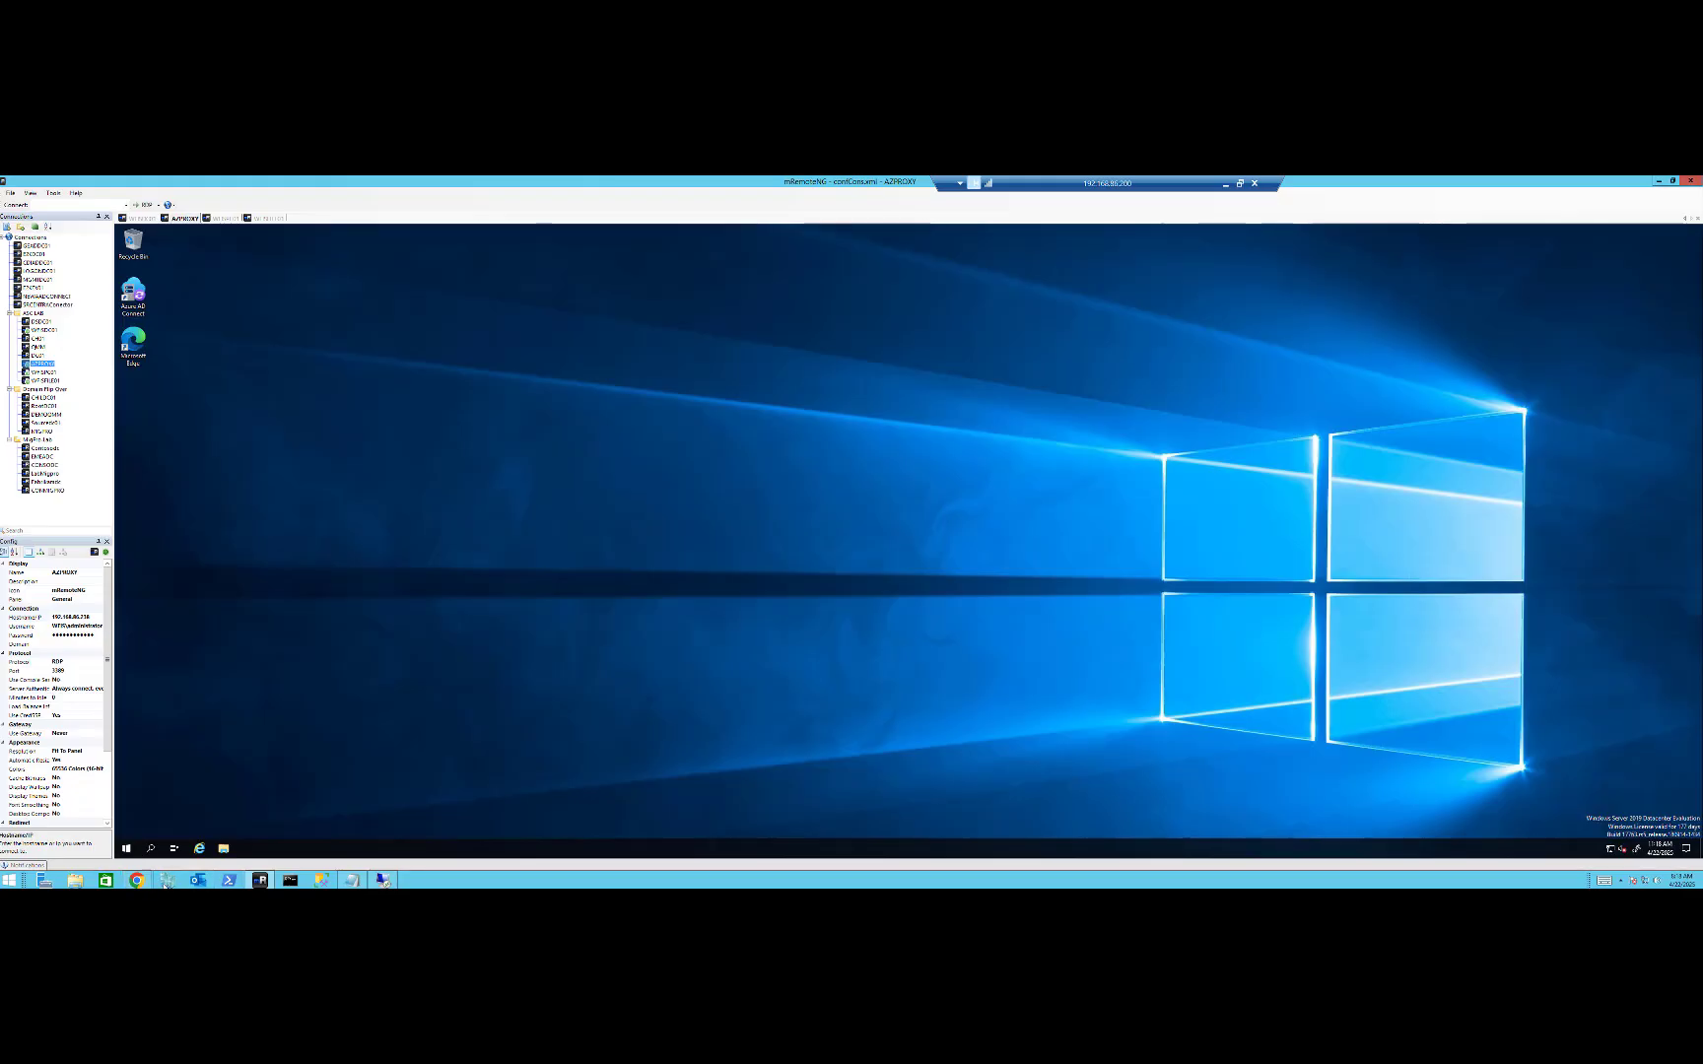
Switch to the Microsoft Entra admin center in Chrome and open the sign-in logs of the File Server enterprise application.
{"action": "left_click", "coordinate": [137, 880]}
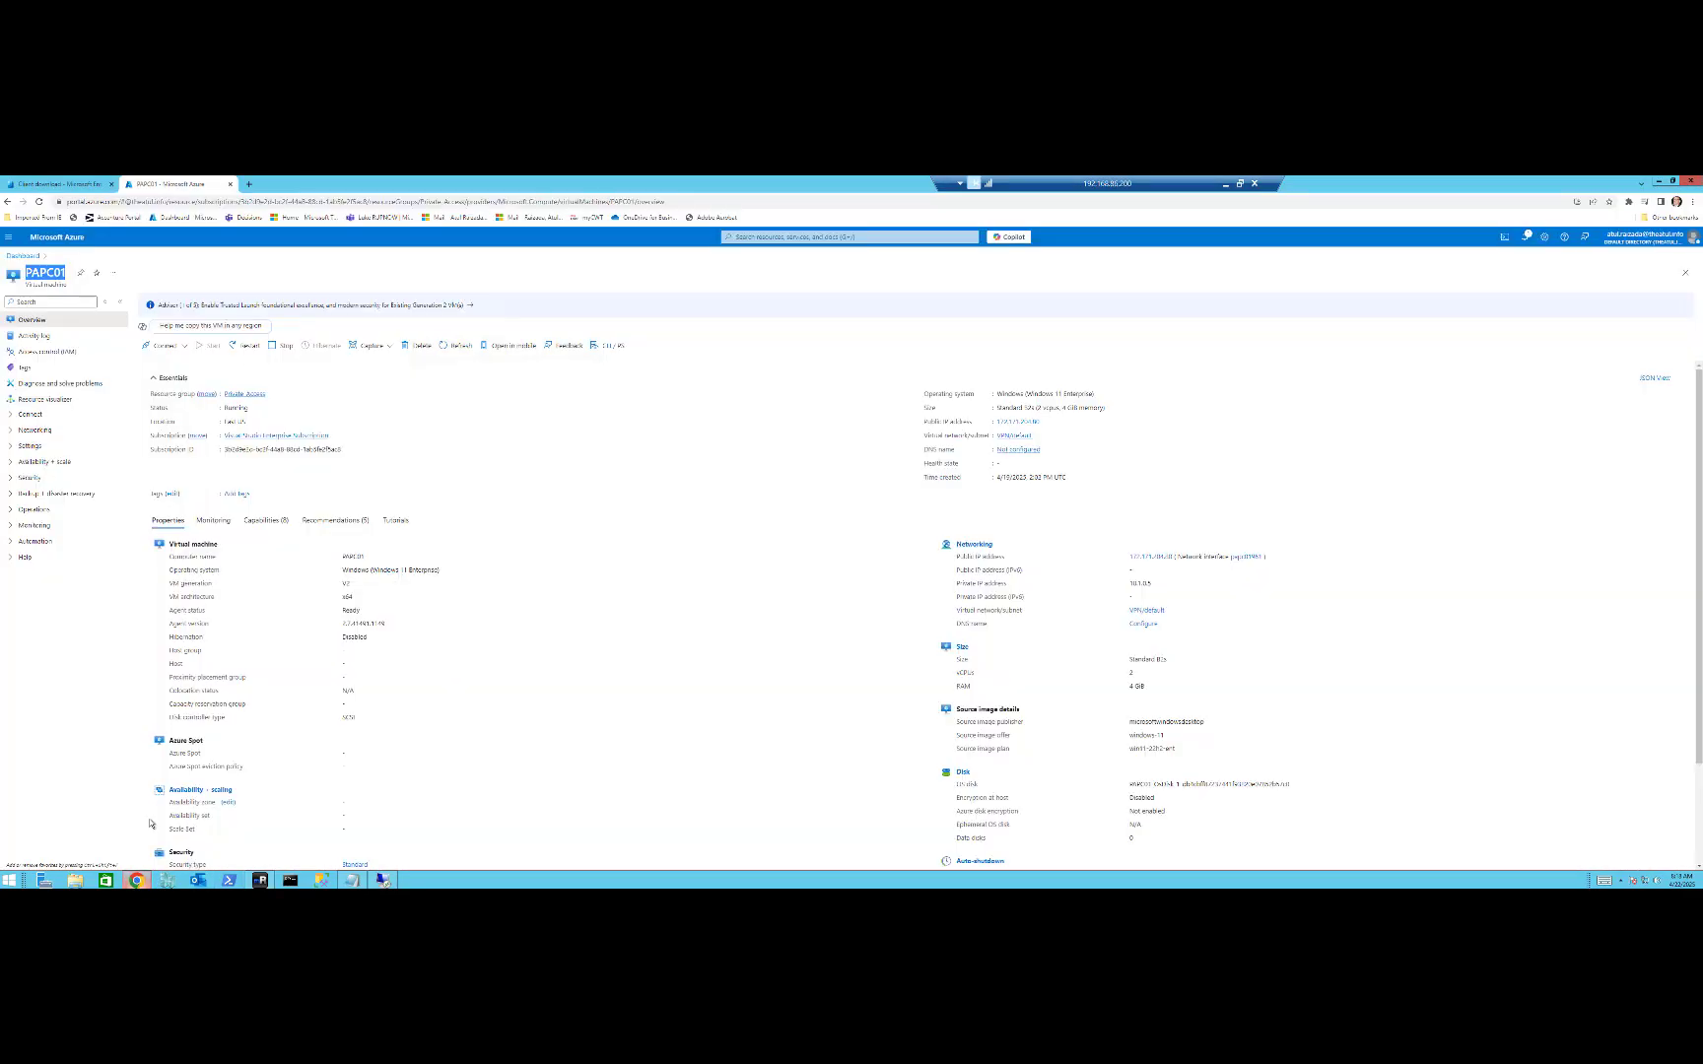
{"action": "left_click", "coordinate": [62, 180]}
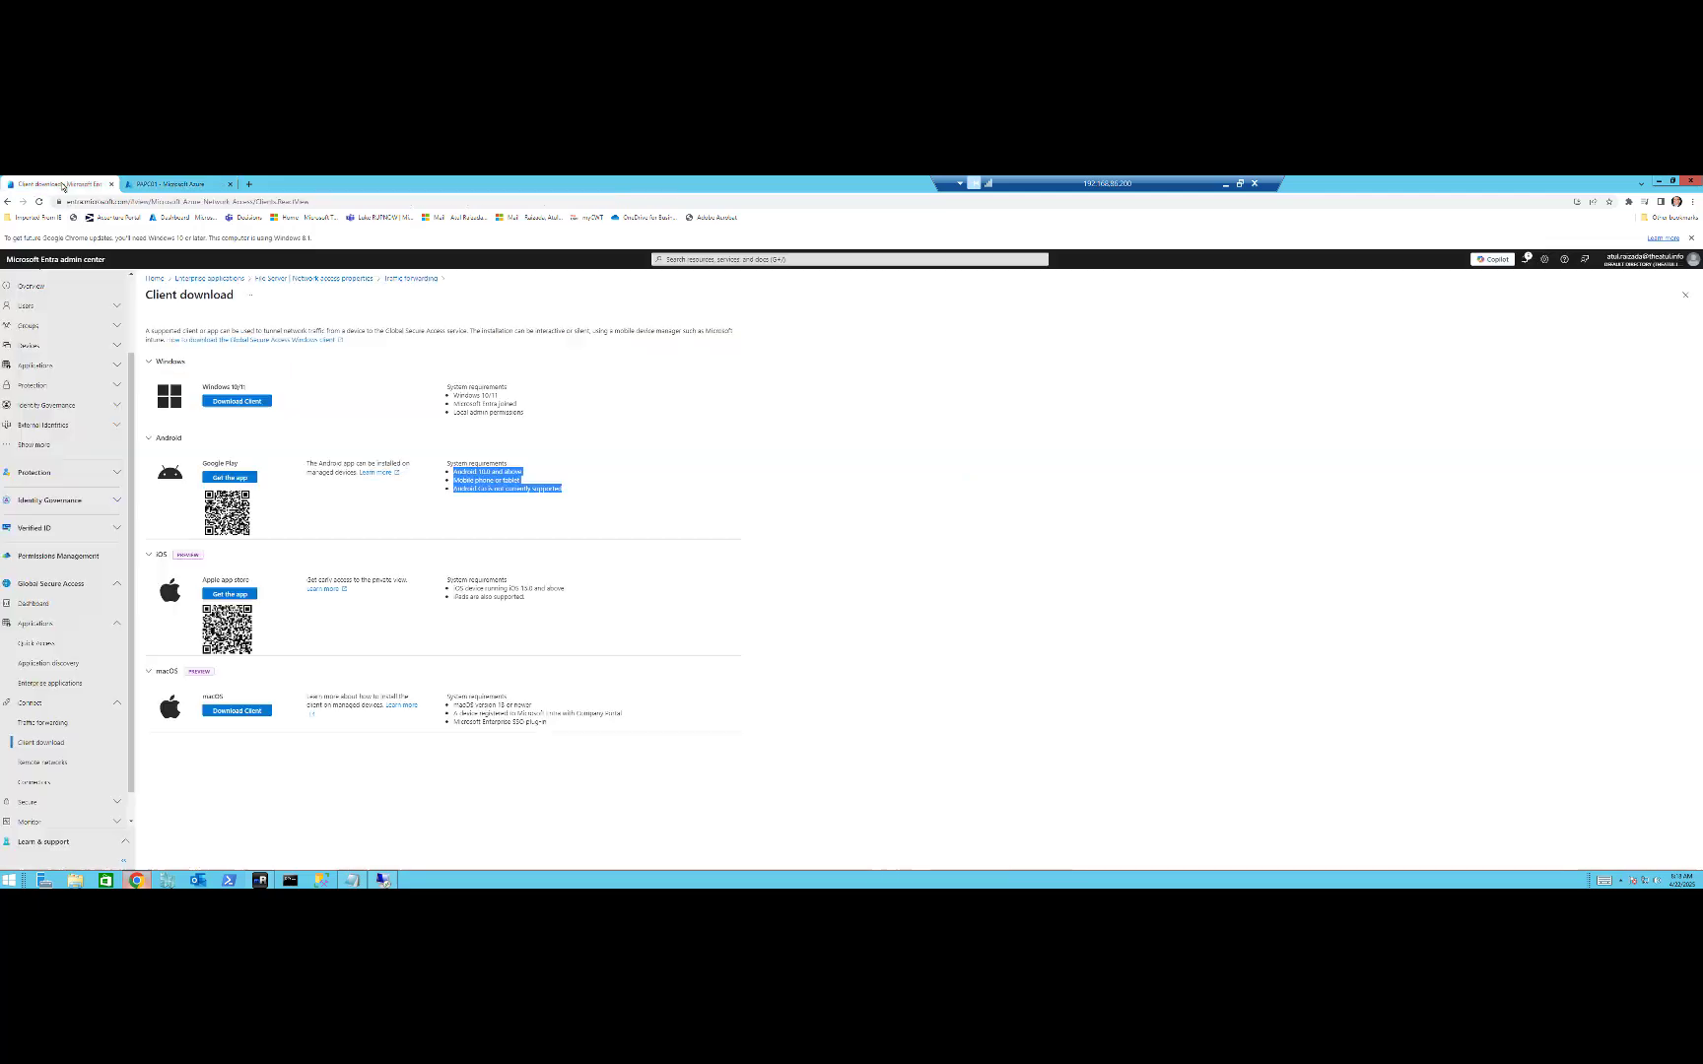
{"action": "left_click", "coordinate": [57, 687]}
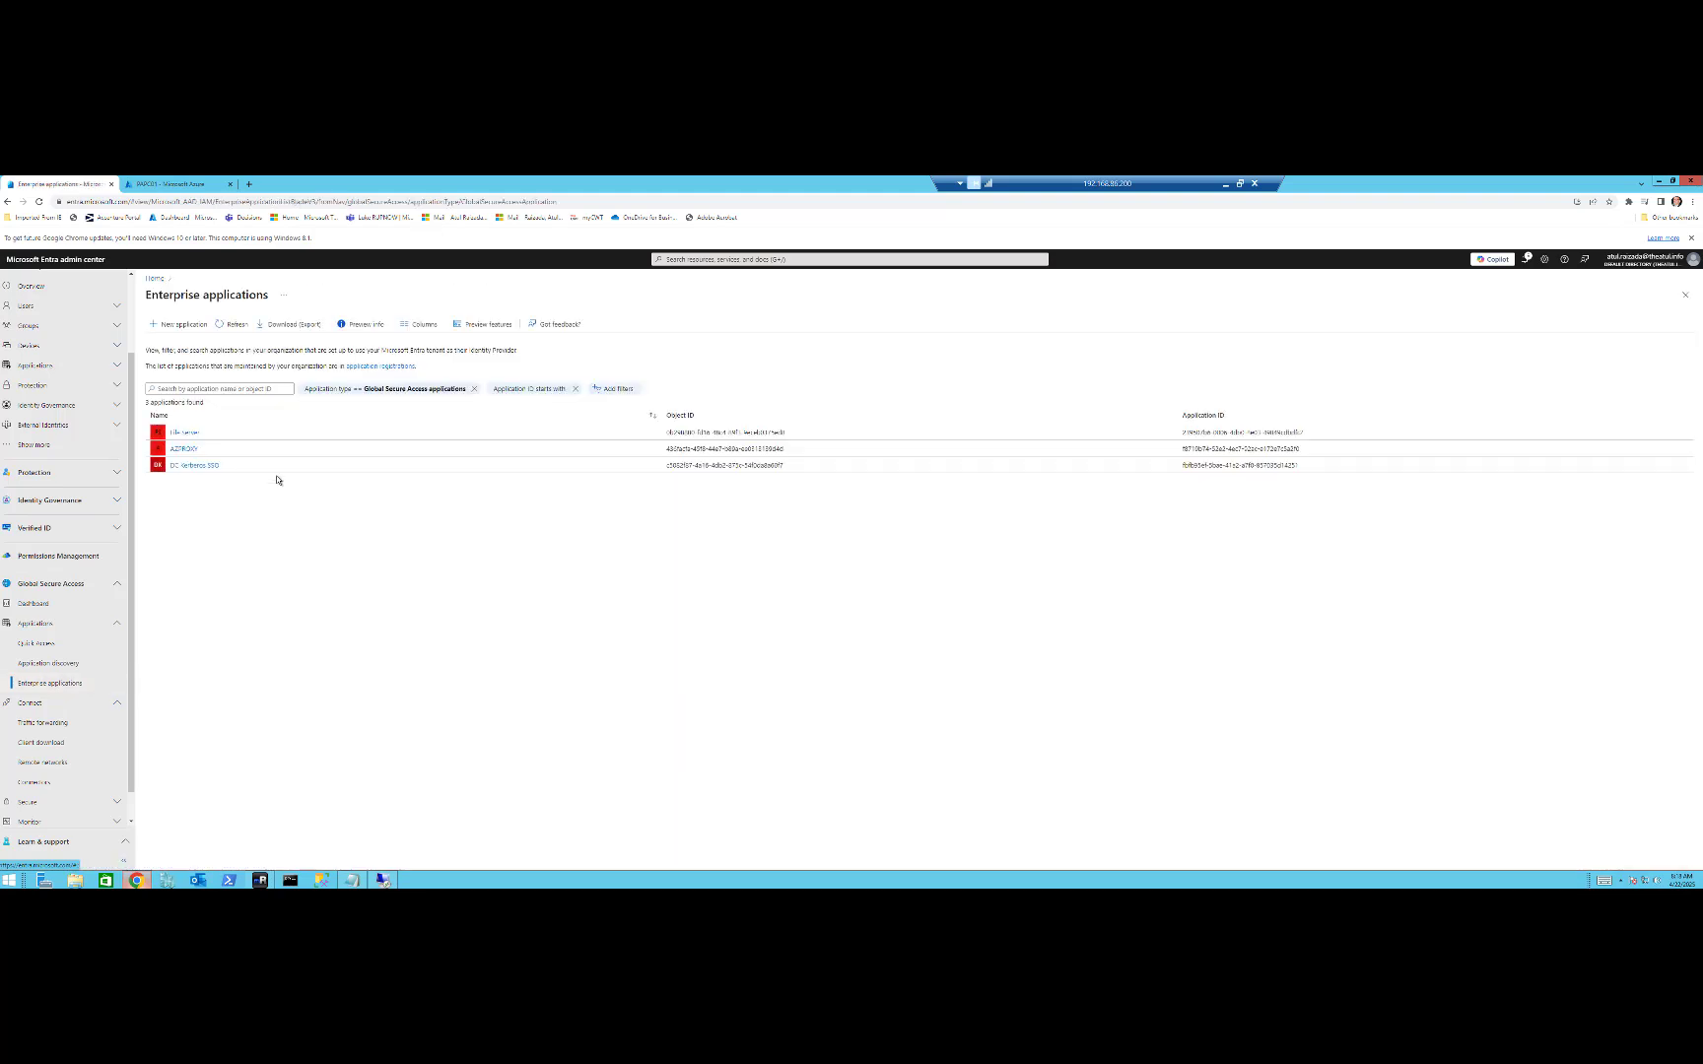
{"action": "left_click", "coordinate": [185, 432]}
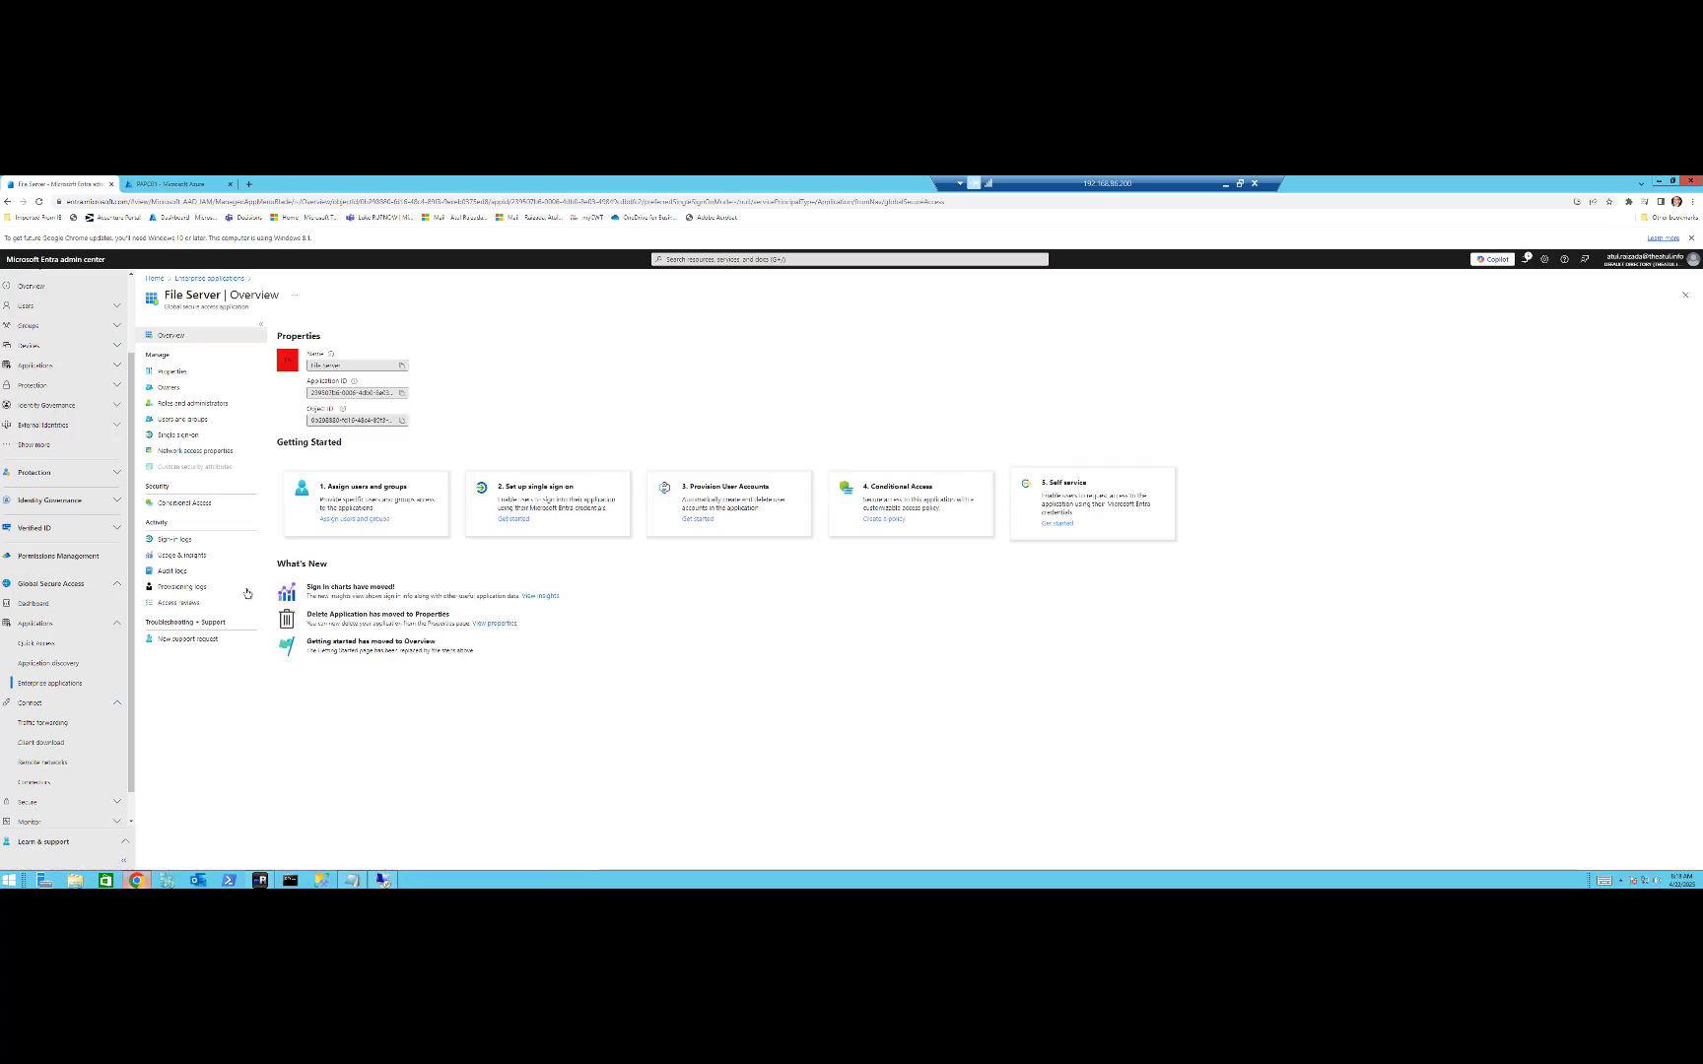
{"action": "left_click", "coordinate": [174, 539]}
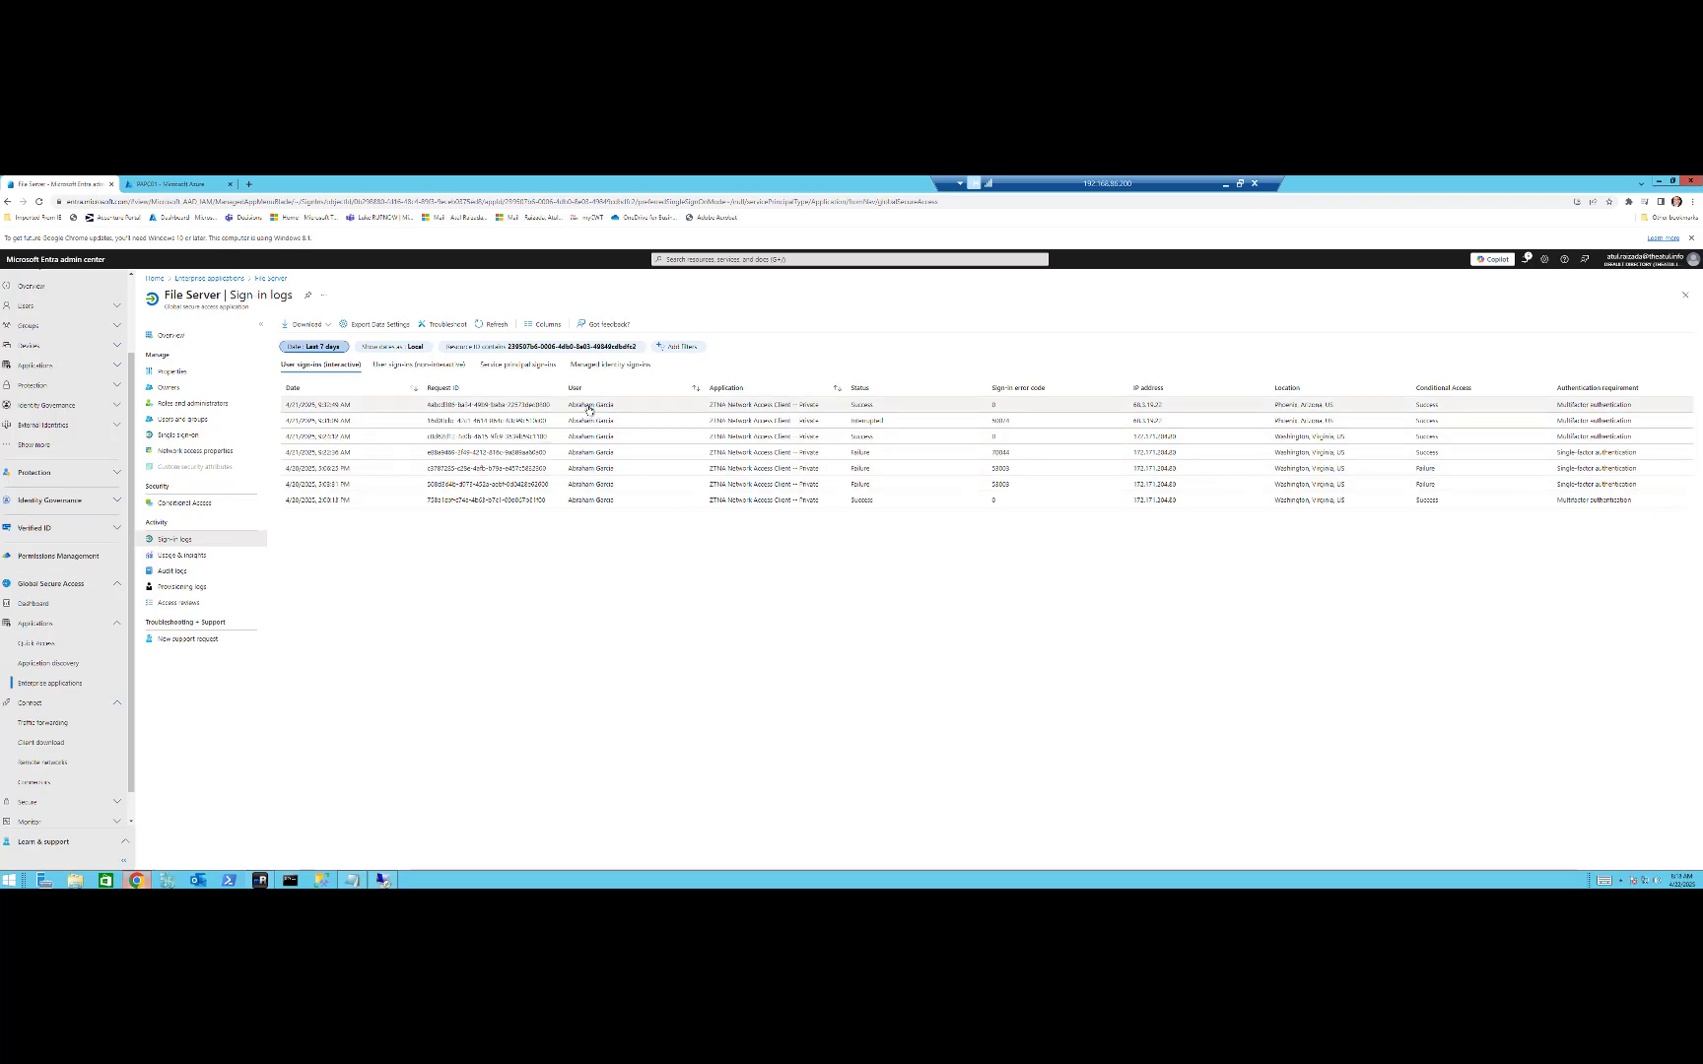
Review the newest File Server sign-in's additional details, conditional access, authentication details and device info, and close its activity details.
{"action": "left_click", "coordinate": [454, 407]}
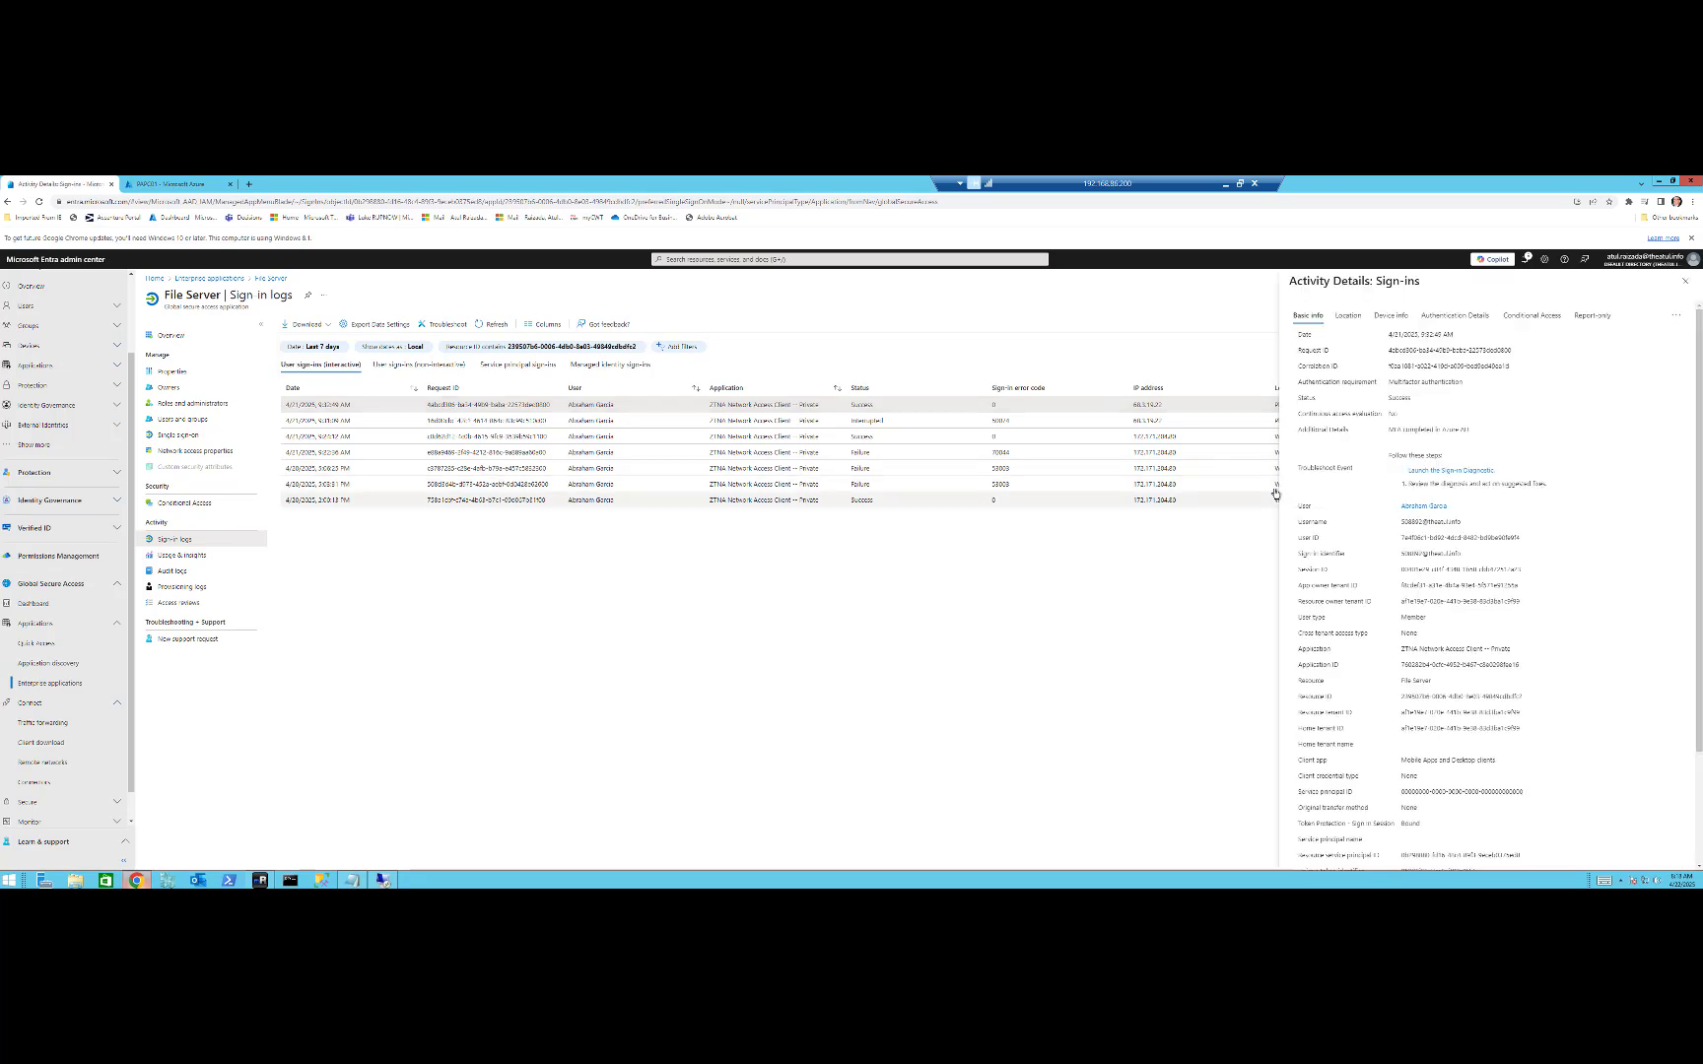
{"action": "left_click_drag", "start_coordinate": [1389, 435], "coordinate": [1473, 436]}
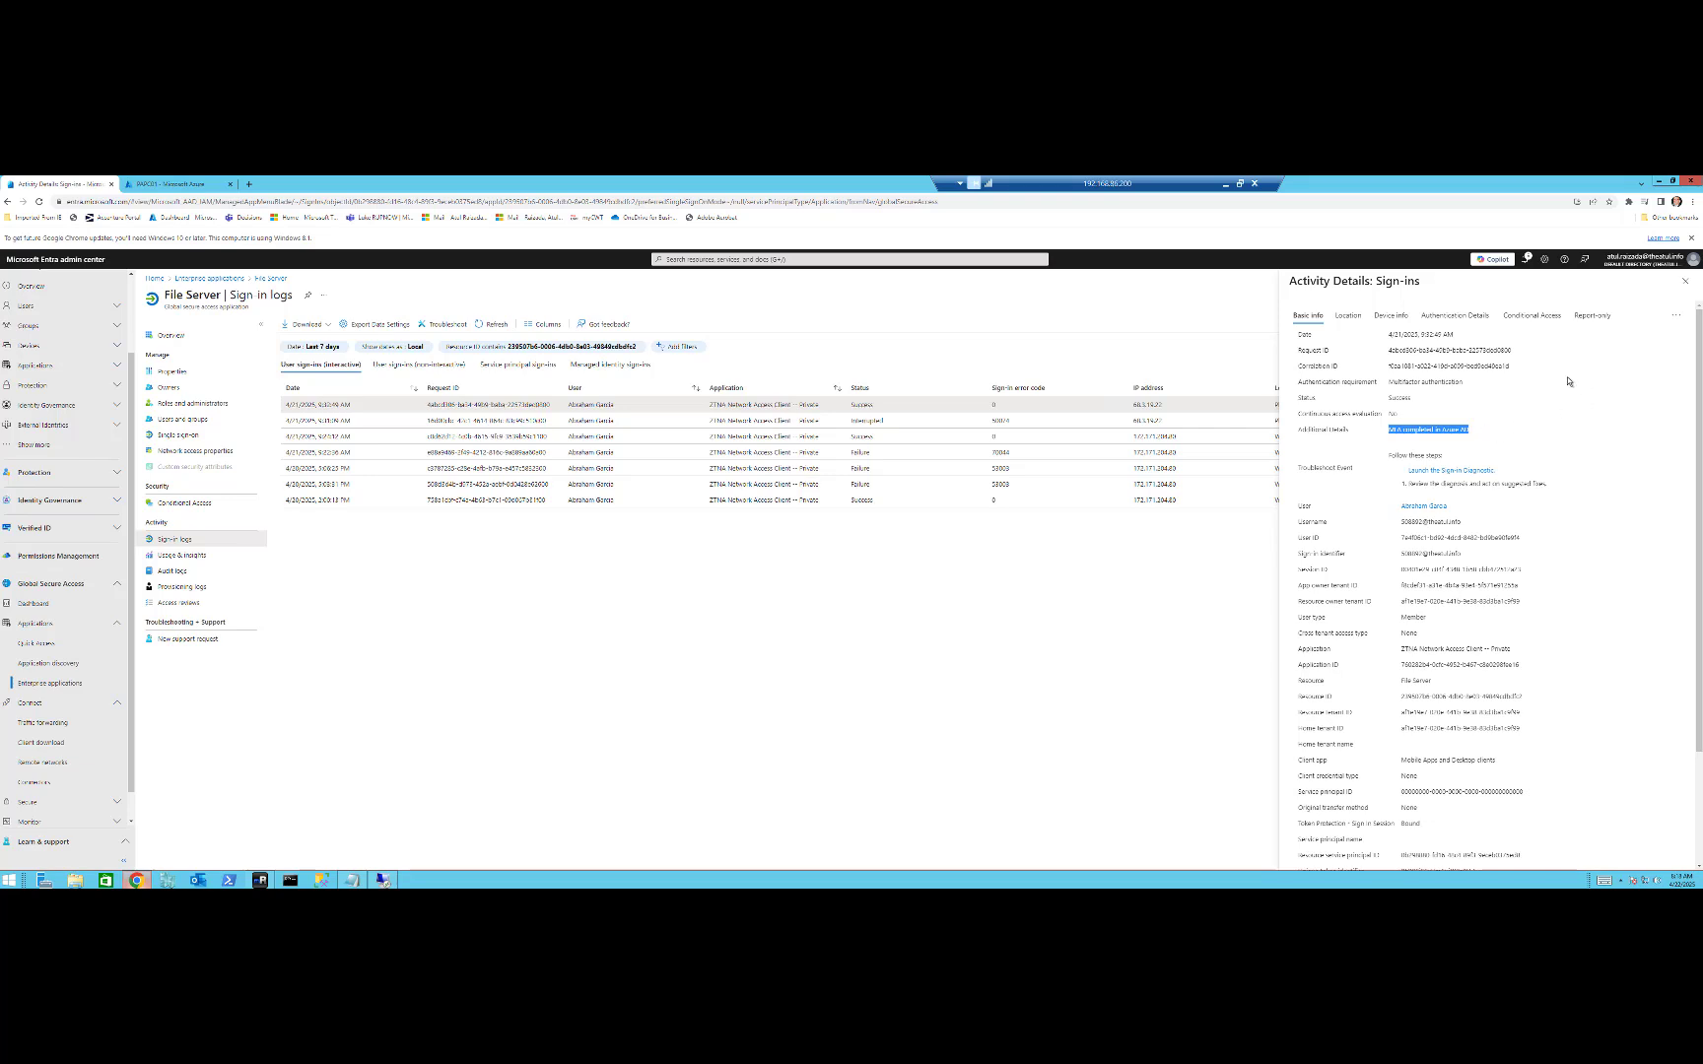
{"action": "left_click", "coordinate": [1542, 316]}
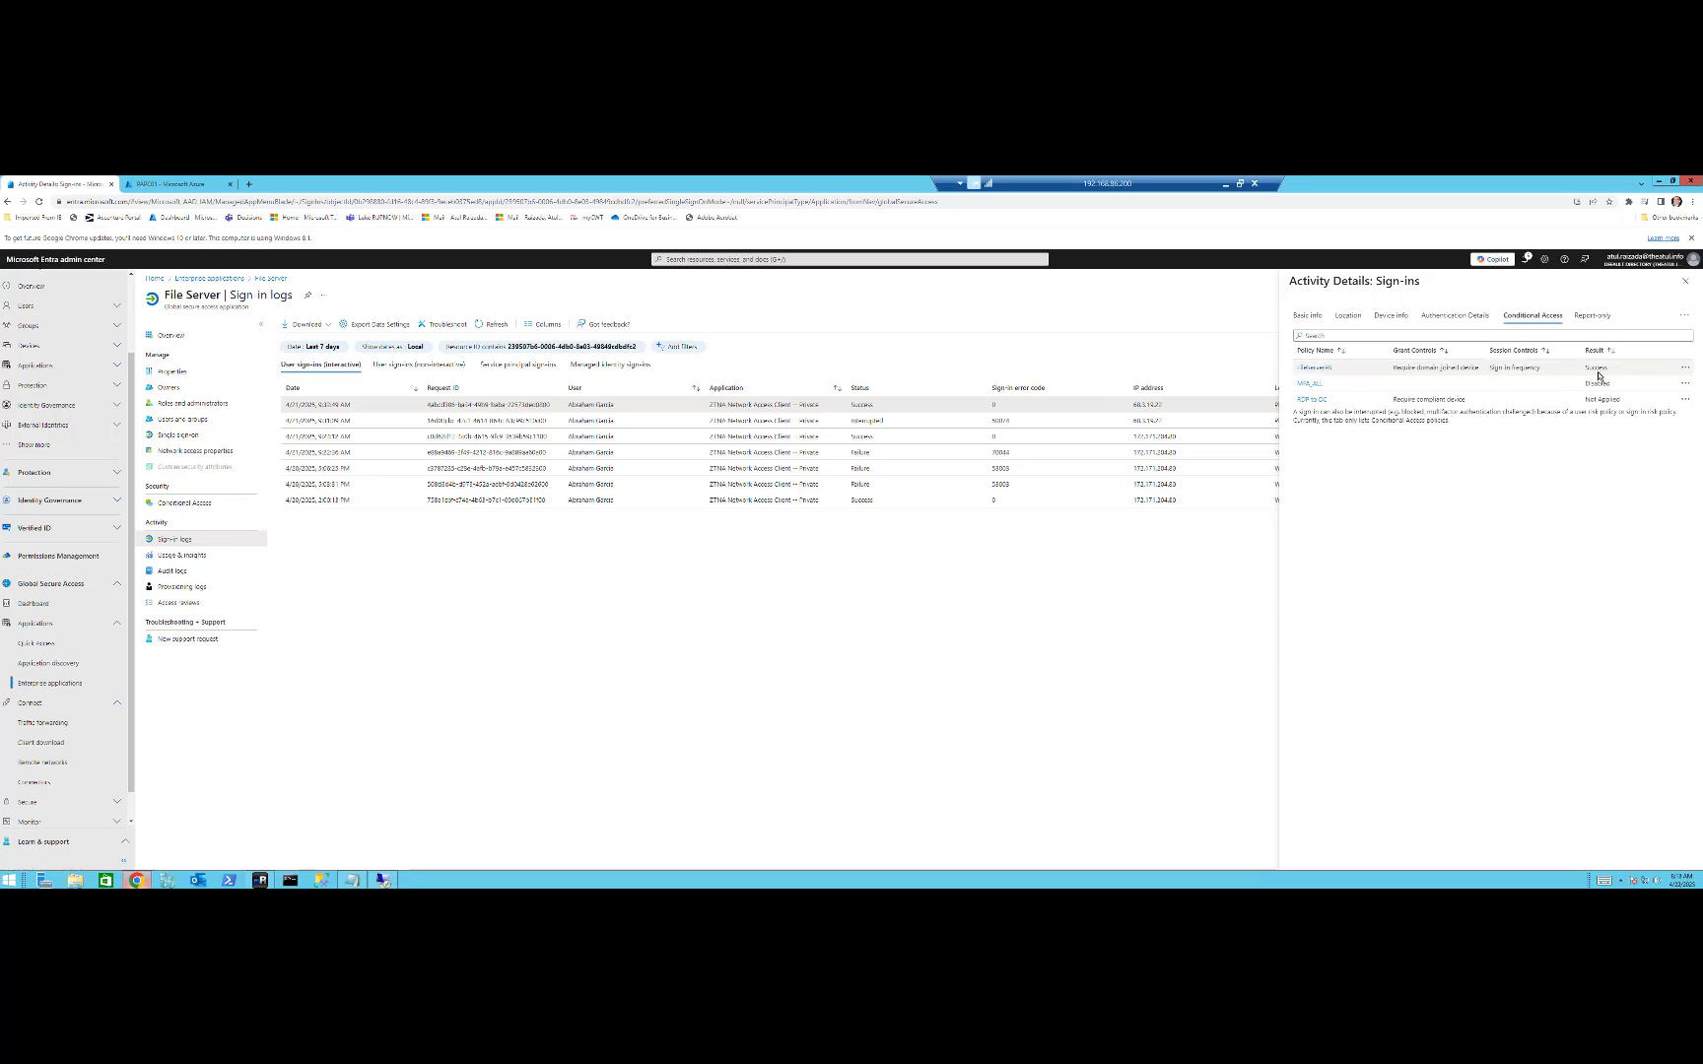
{"action": "left_click", "coordinate": [1454, 315]}
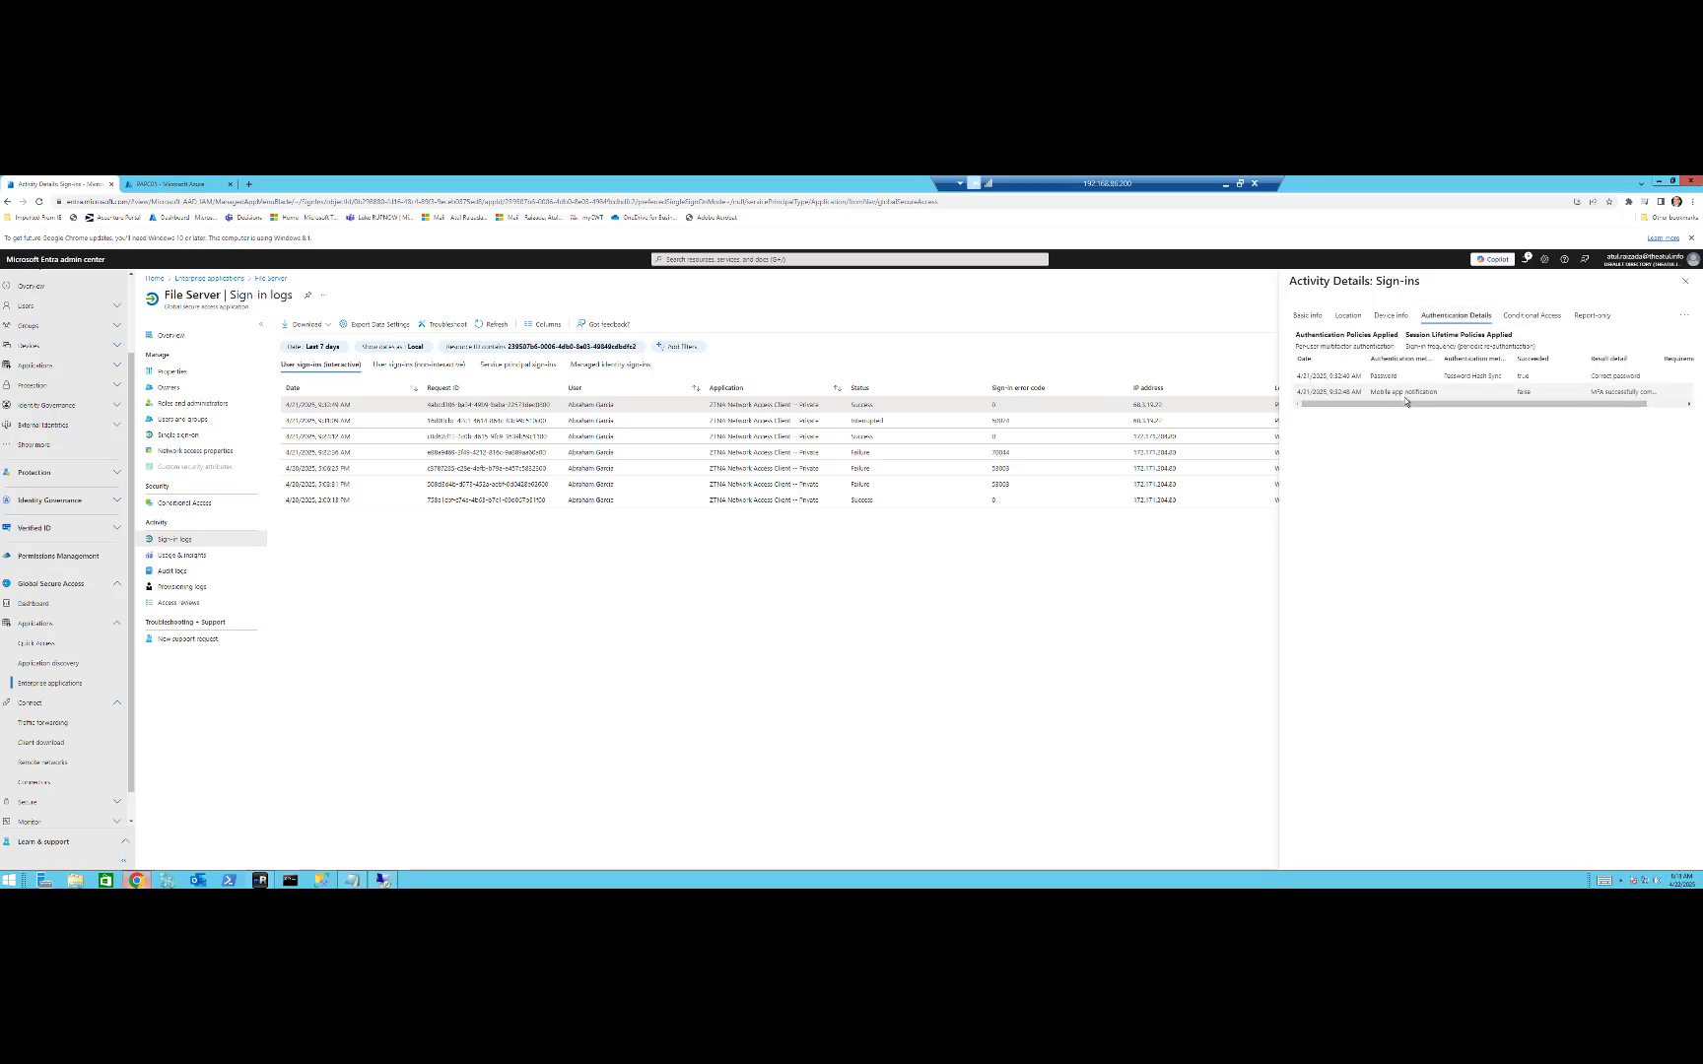
{"action": "left_click_drag", "start_coordinate": [1405, 399], "coordinate": [1414, 395]}
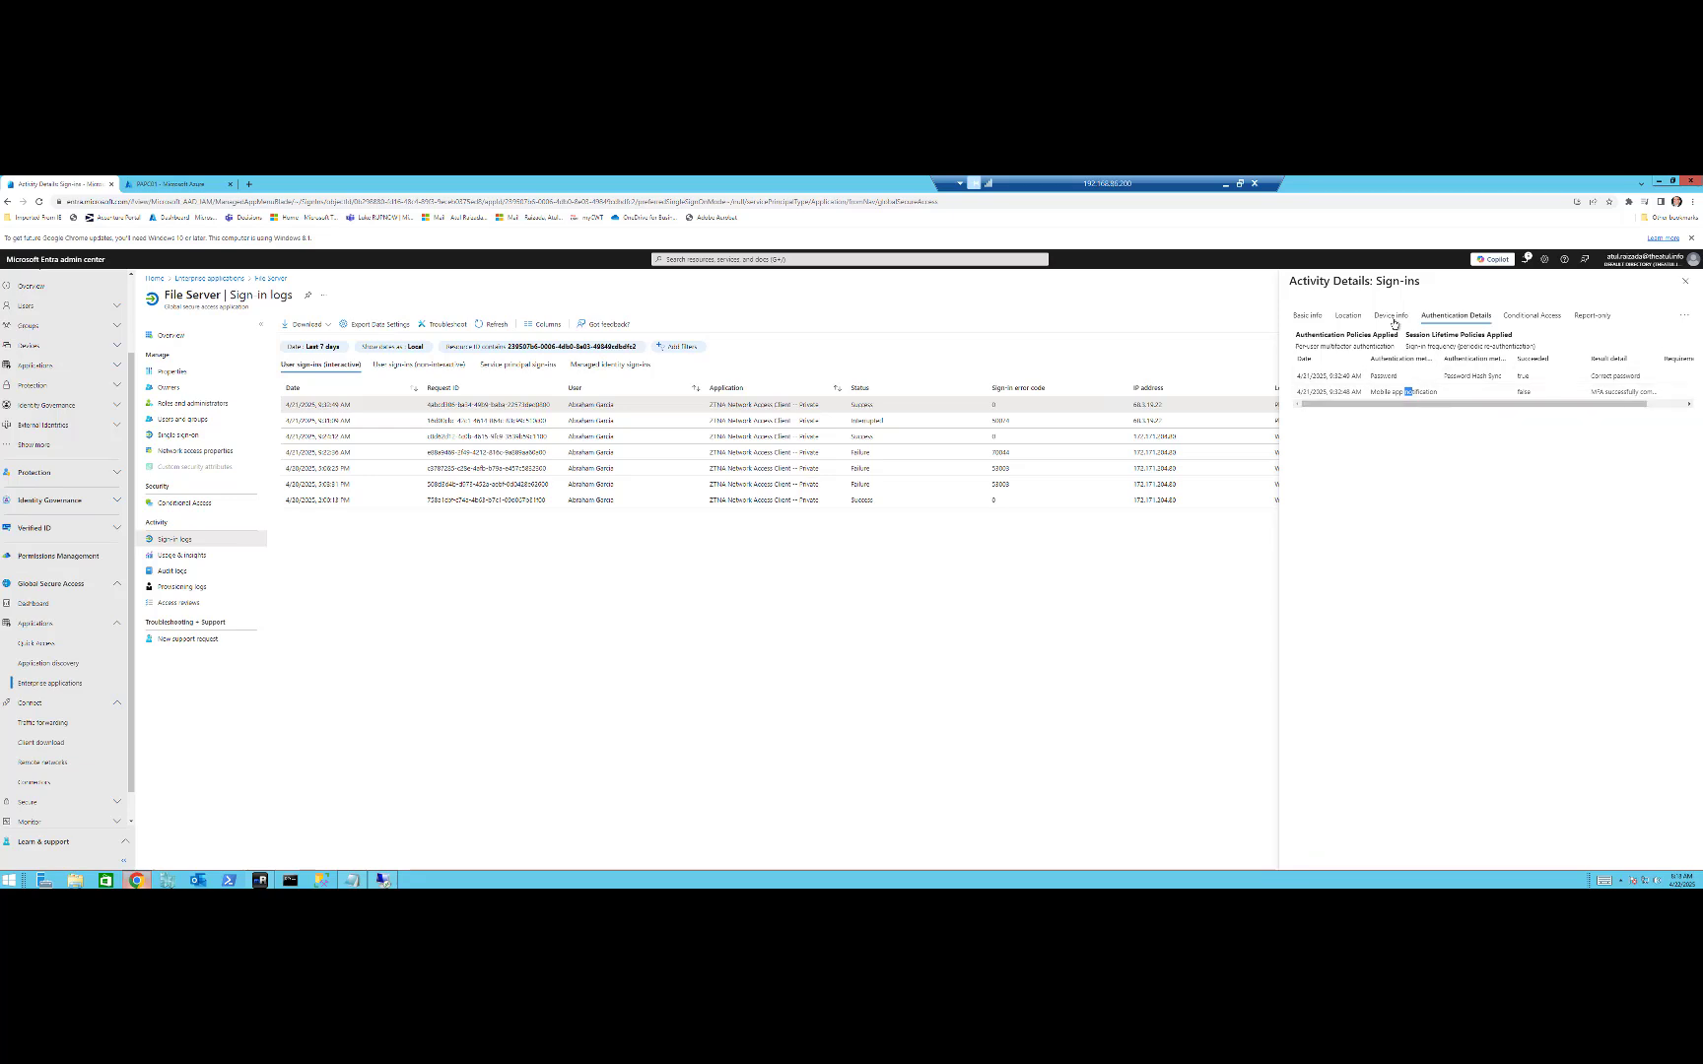
{"action": "left_click", "coordinate": [1387, 317]}
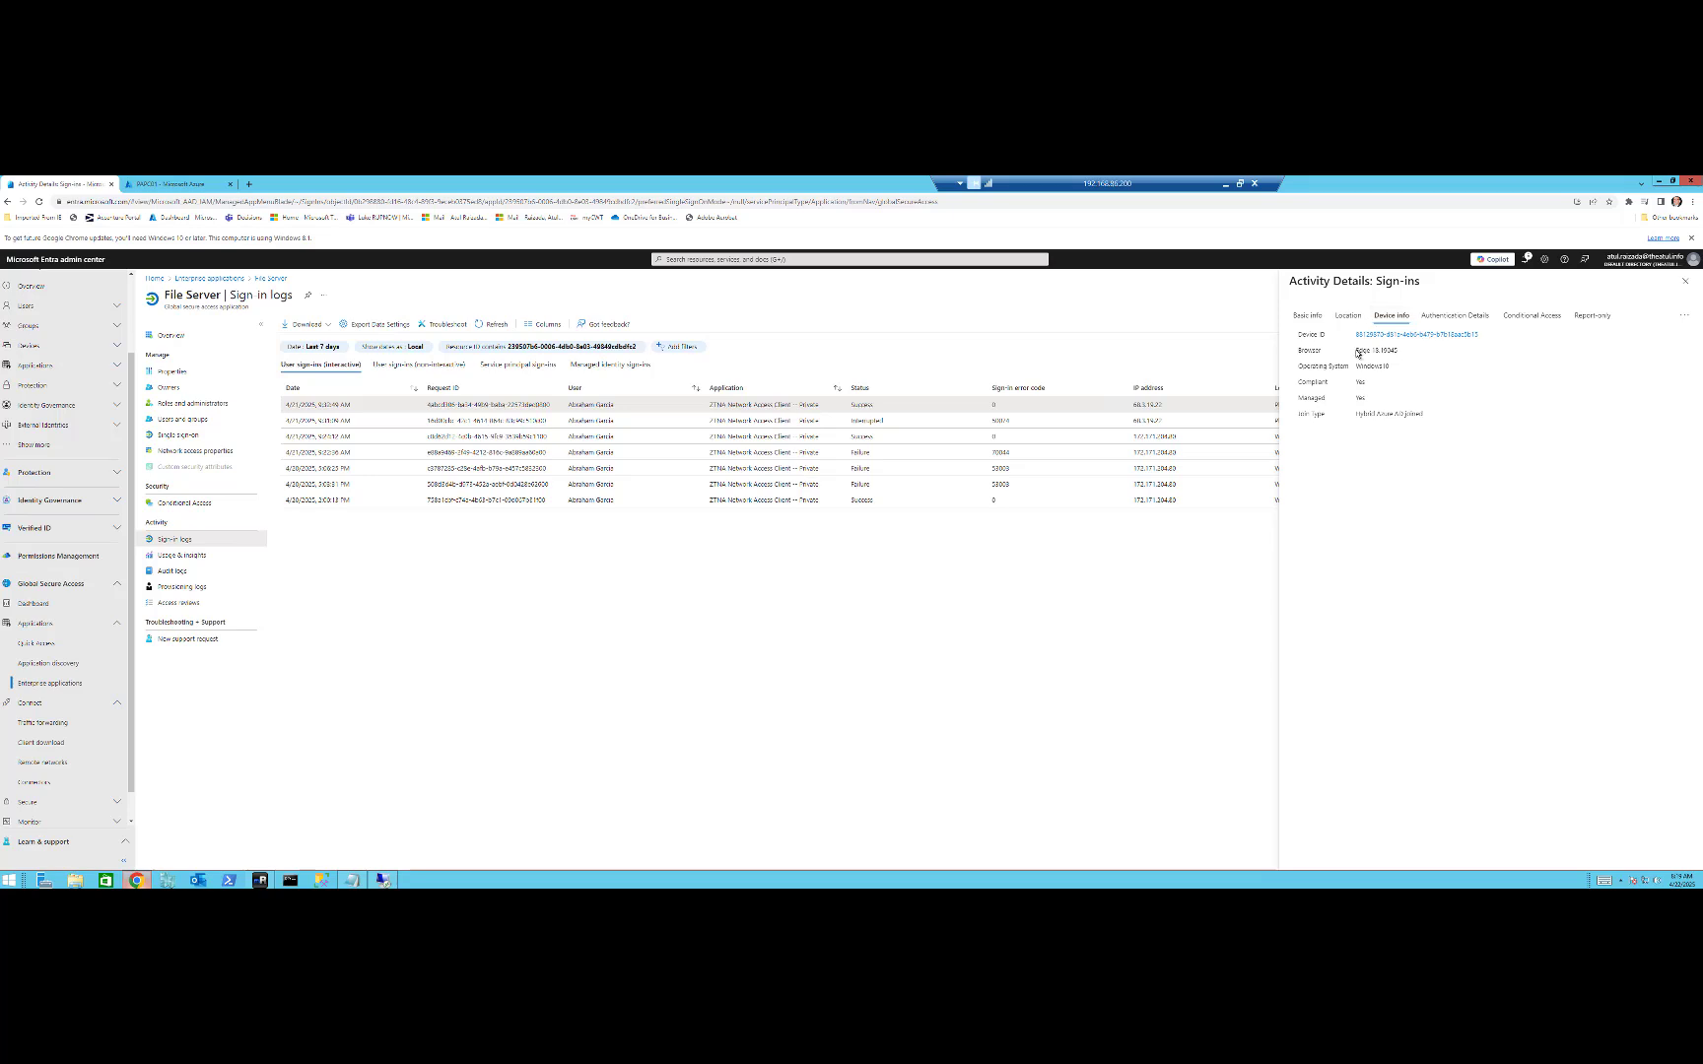
{"action": "left_click", "coordinate": [1684, 283]}
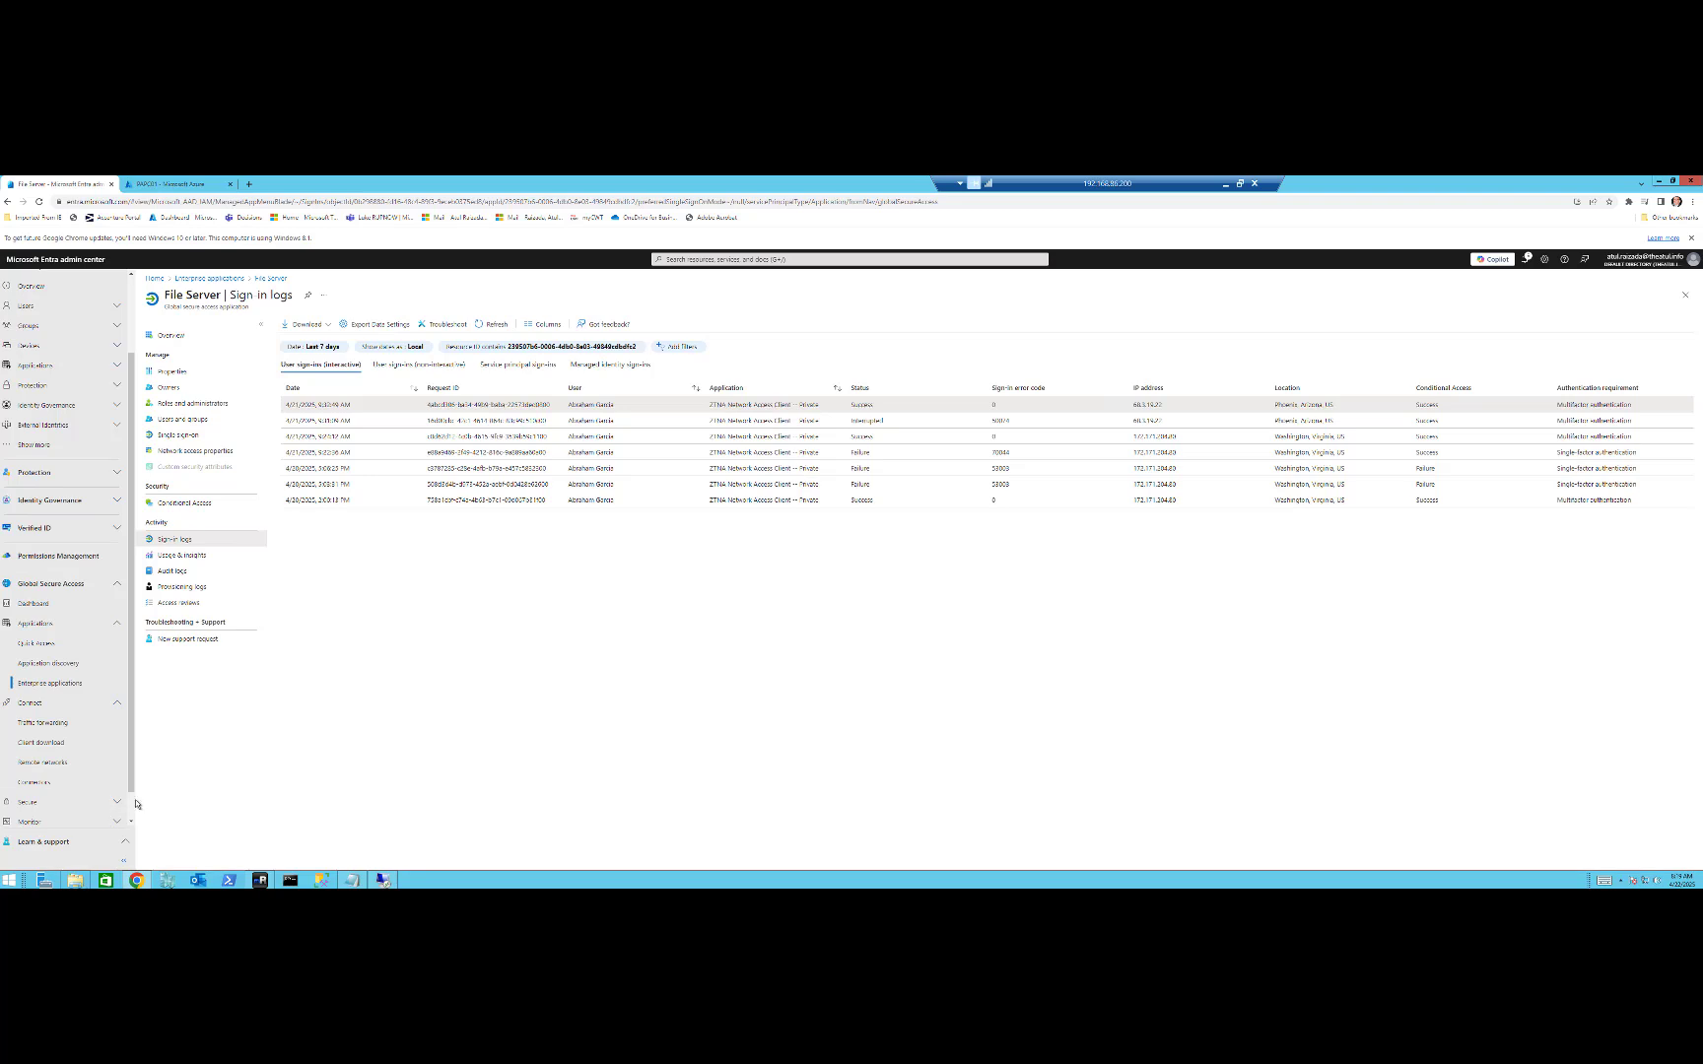
{"action": "scroll", "coordinate": [129, 800], "scroll_direction": "down", "scroll_amount": 1}
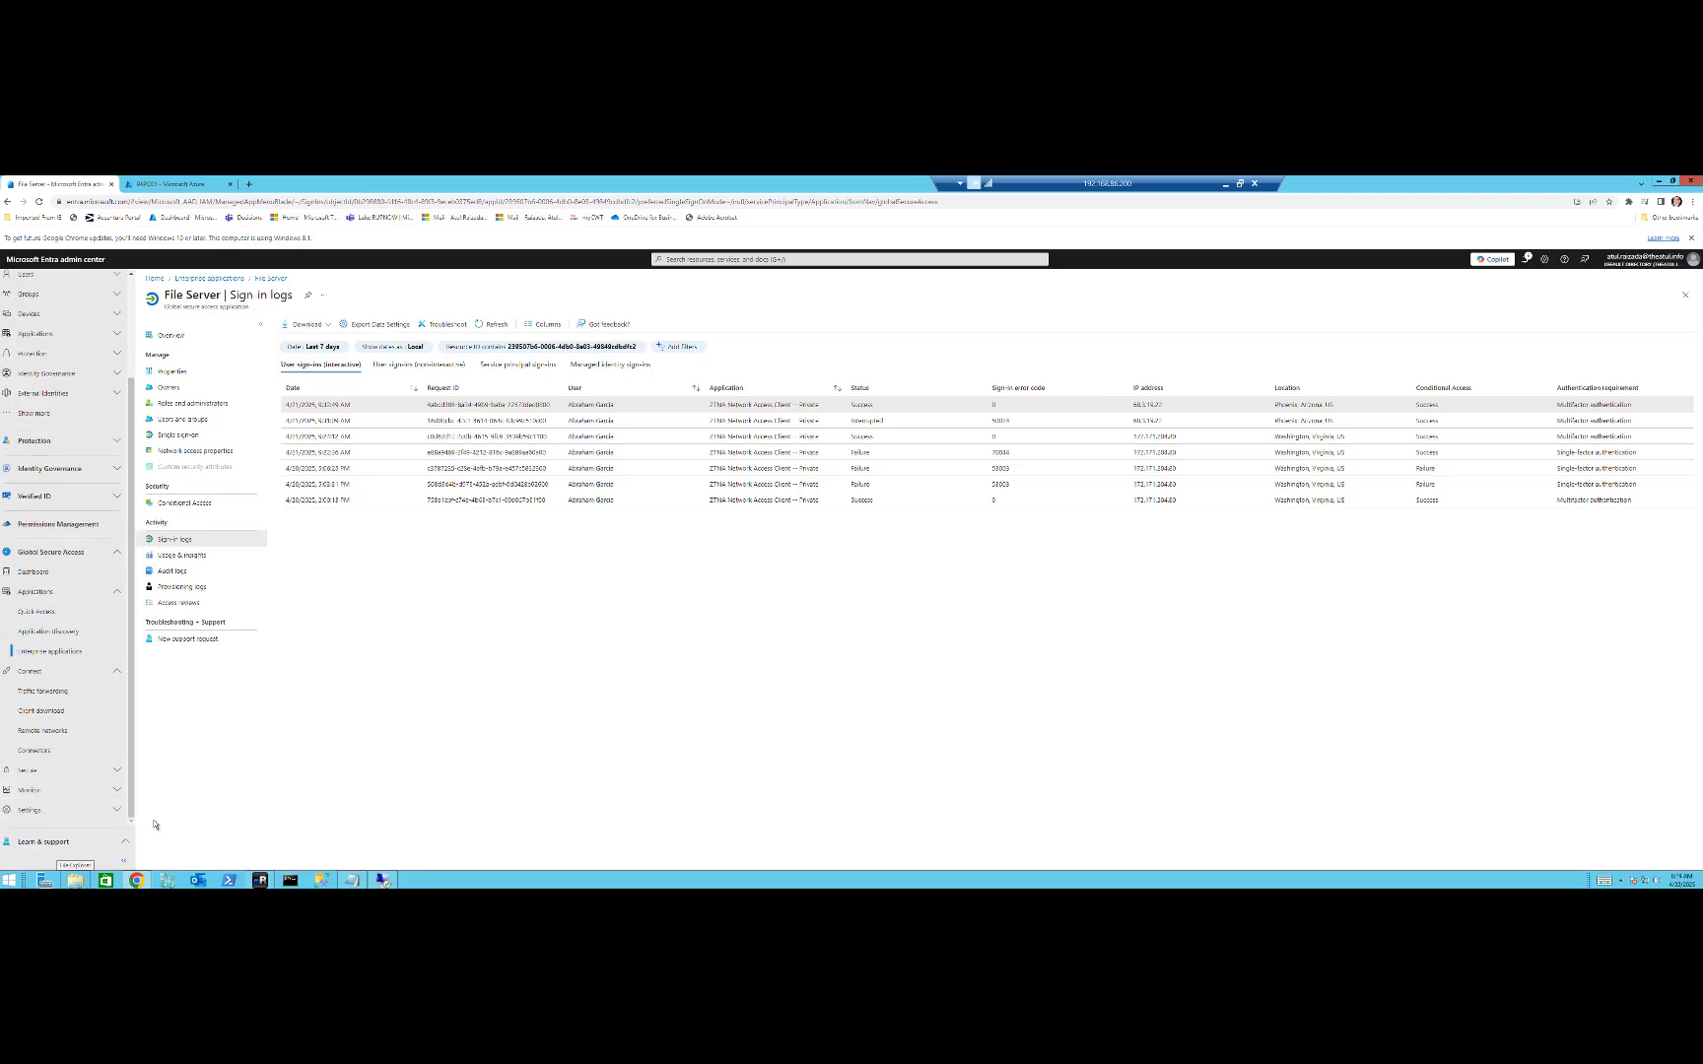